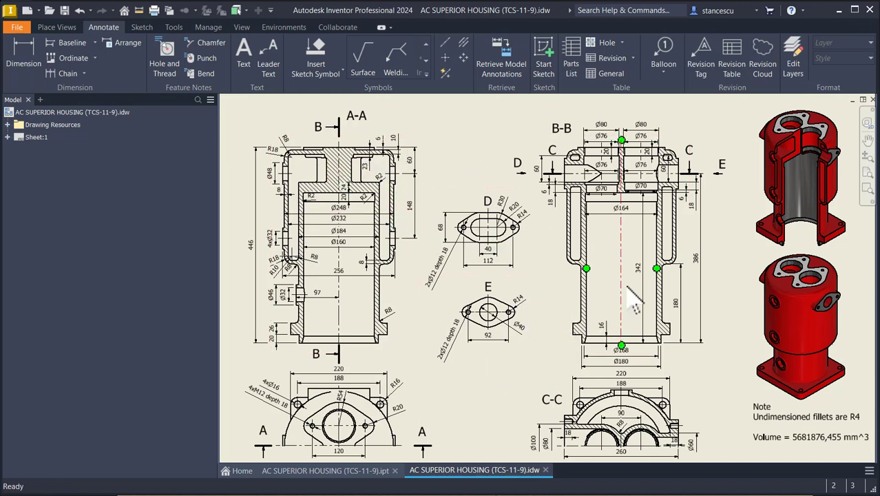
# Step: Examine the housing drawing: the top-wall dimensions in section A-A, section B-B, and the top flange in both shaded views
pyautogui.click(472, 127)
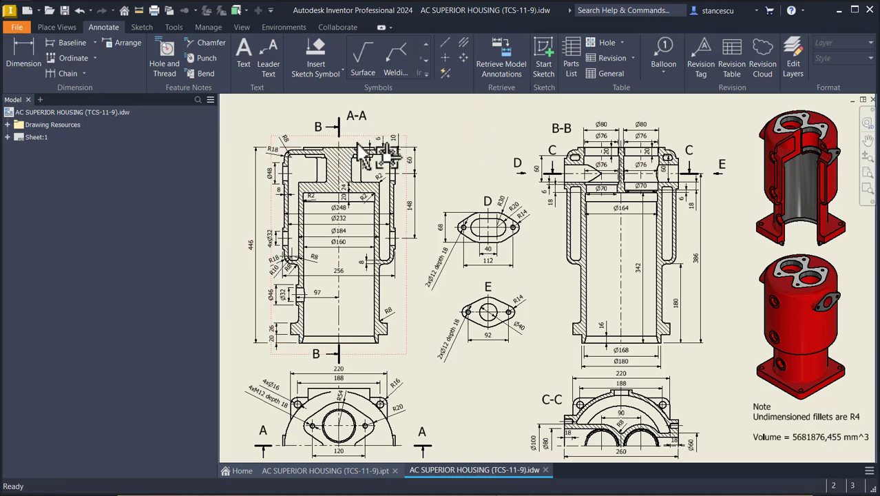
pyautogui.scroll(5, 380, 155)
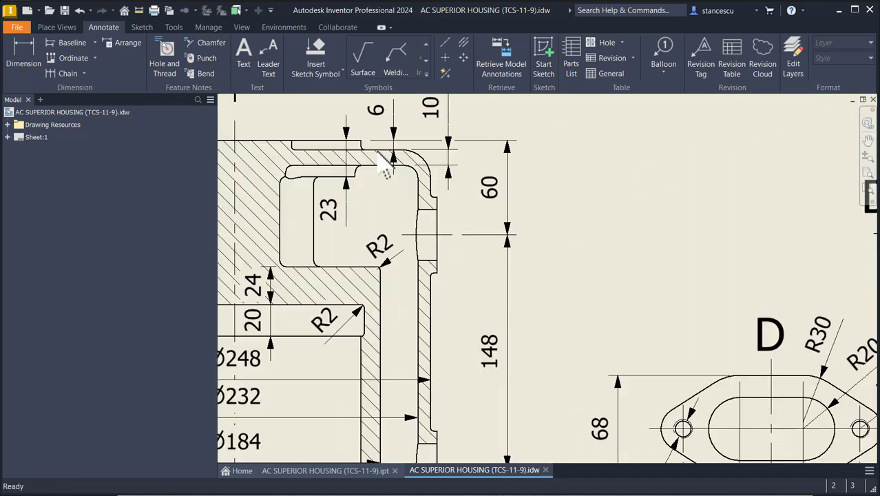
pyautogui.moveTo(380, 173); pyautogui.dragTo(491, 185, button='middle')
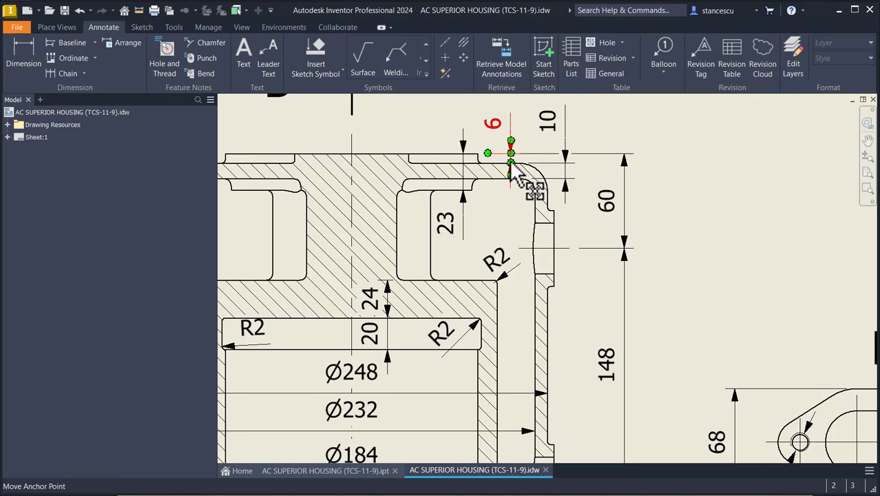
pyautogui.scroll(-2, 502, 186)
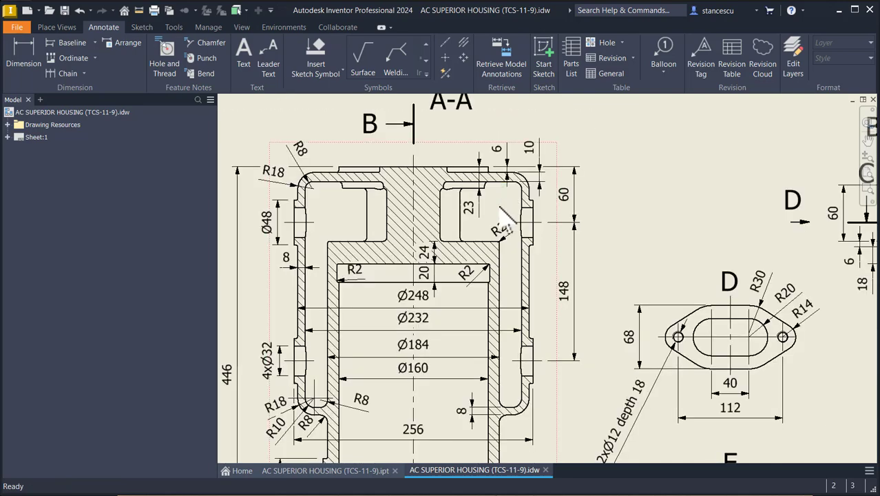
pyautogui.scroll(-2, 507, 227)
pyautogui.moveTo(507, 228); pyautogui.dragTo(354, 230, button='middle')
pyautogui.moveTo(629, 226); pyautogui.dragTo(338, 227, button='middle')
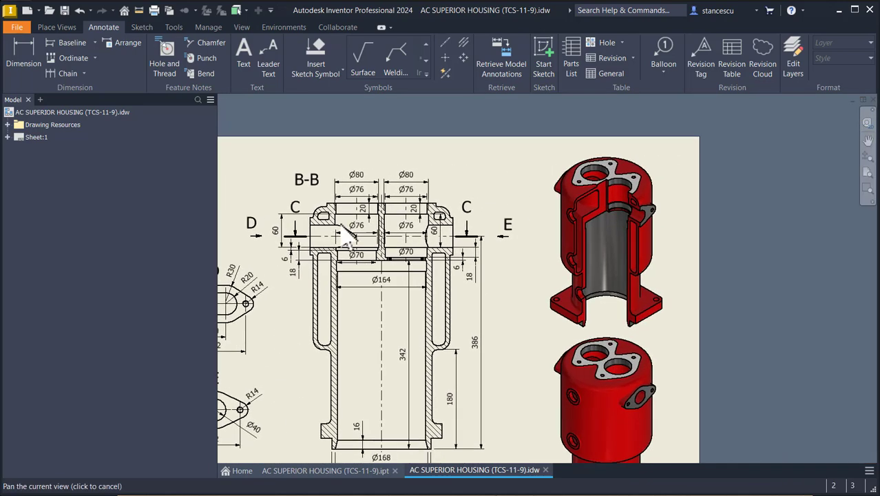
pyautogui.scroll(3, 606, 174)
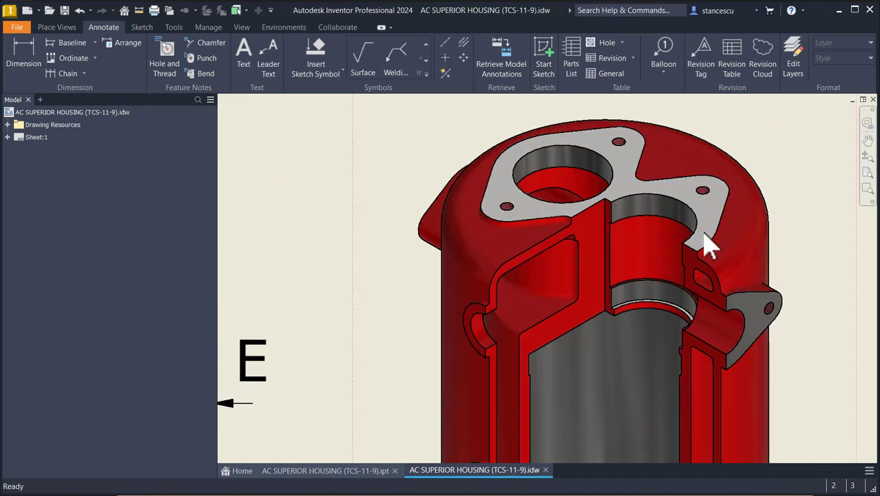
pyautogui.moveTo(599, 299); pyautogui.dragTo(634, 138, button='middle')
pyautogui.moveTo(655, 300); pyautogui.dragTo(647, 269, button='middle')
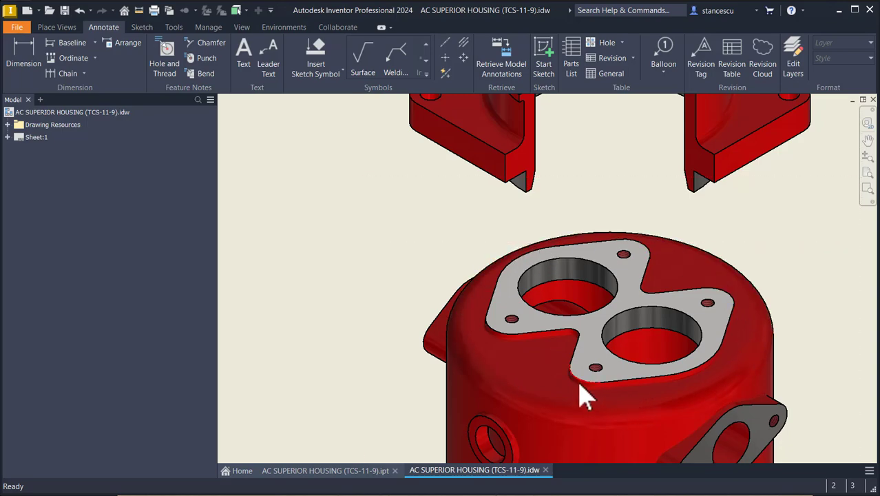
pyautogui.press('Home')
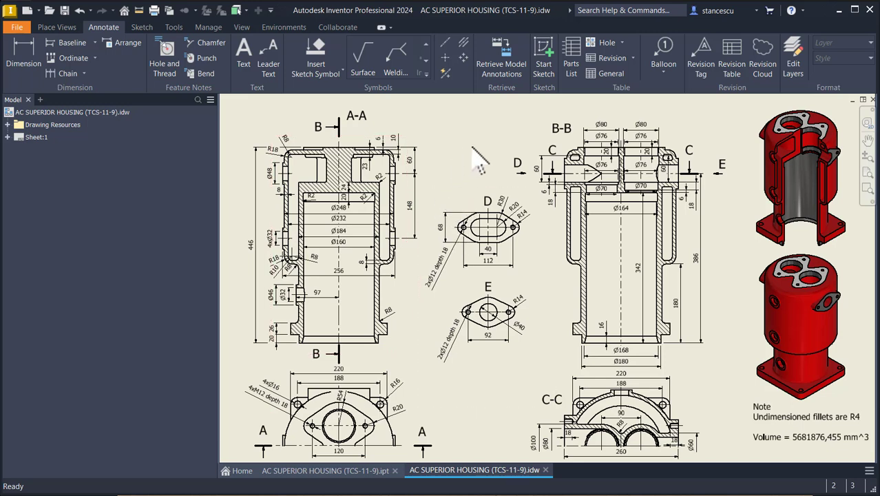
# Step: Create a new part from the Metric templates and start a 2D sketch on the XY plane
pyautogui.click(27, 10)
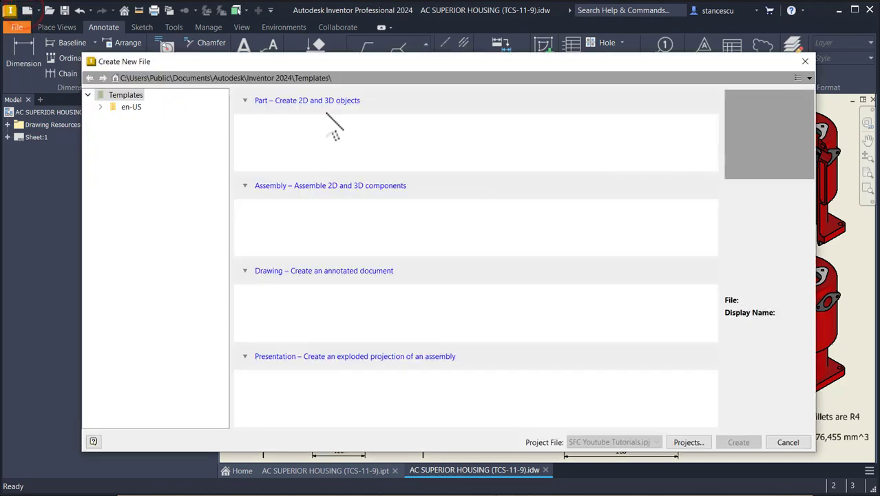
pyautogui.click(102, 107)
pyautogui.click(137, 131)
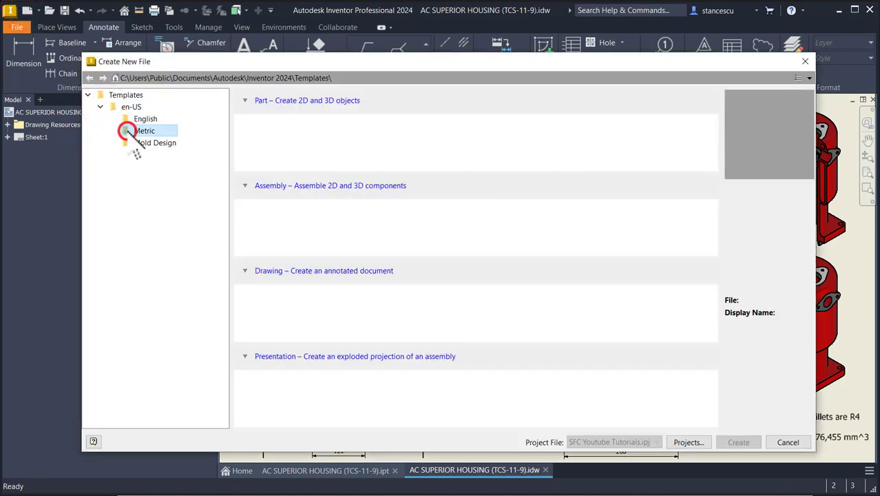
pyautogui.doubleClick(342, 124)
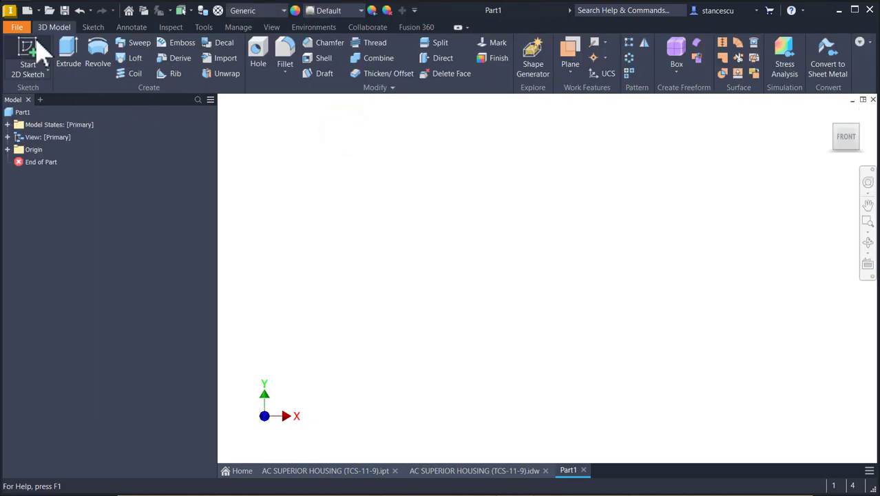
pyautogui.click(26, 54)
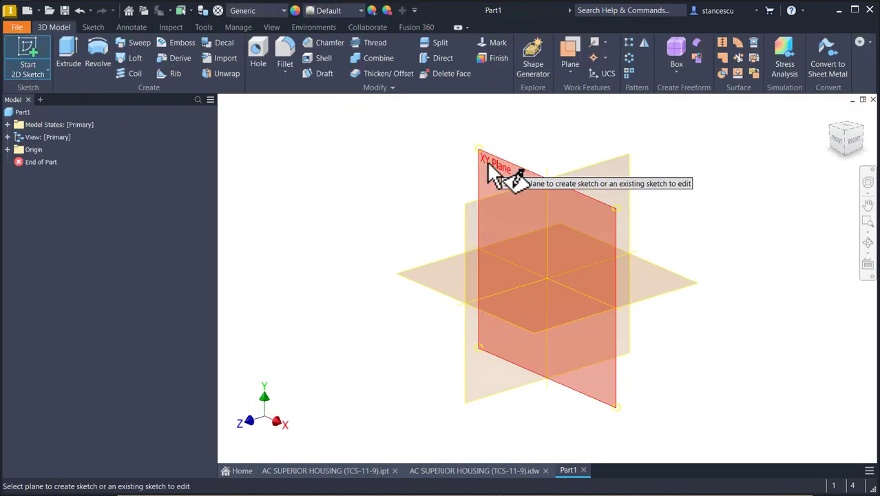
pyautogui.click(486, 162)
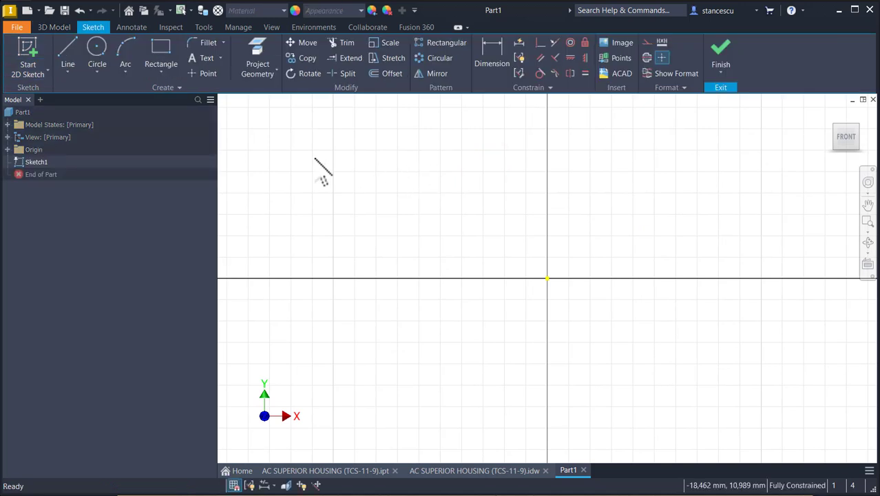
# Step: Draw a vertical line 440 mm long upward from the sketch origin
pyautogui.click(67, 53)
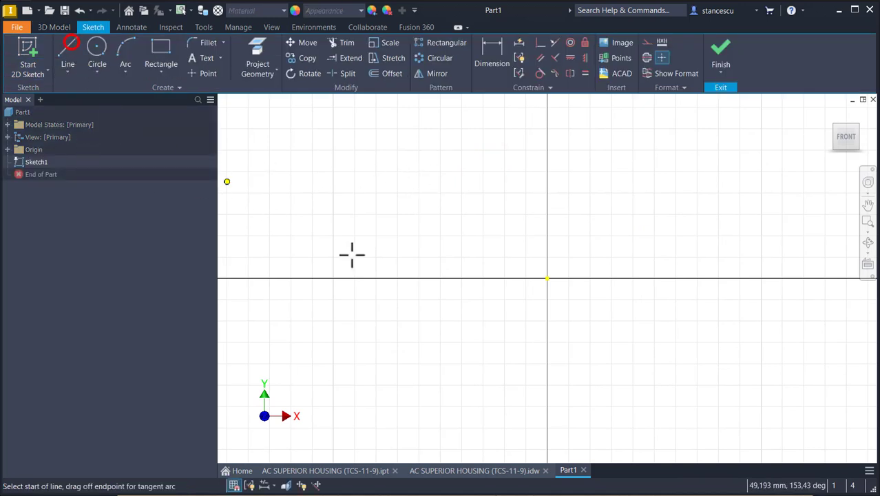
pyautogui.click(547, 278)
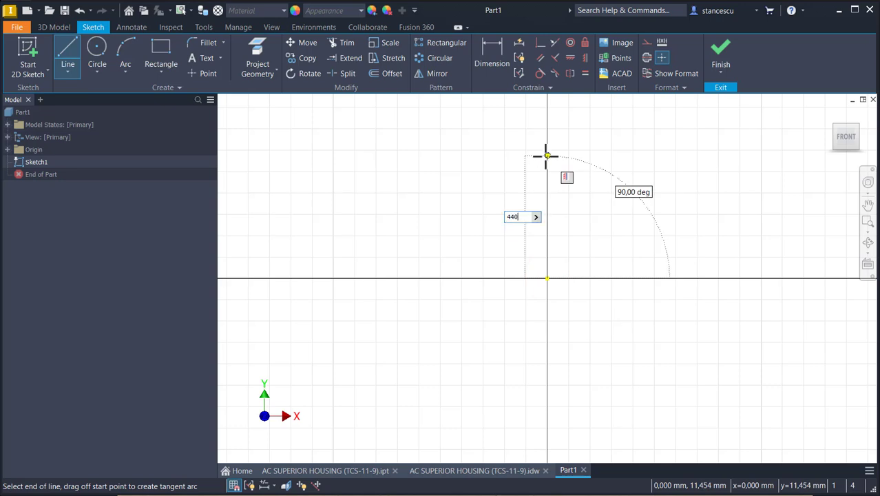
pyautogui.write('440')
pyautogui.press('Return')
pyautogui.press('Escape')
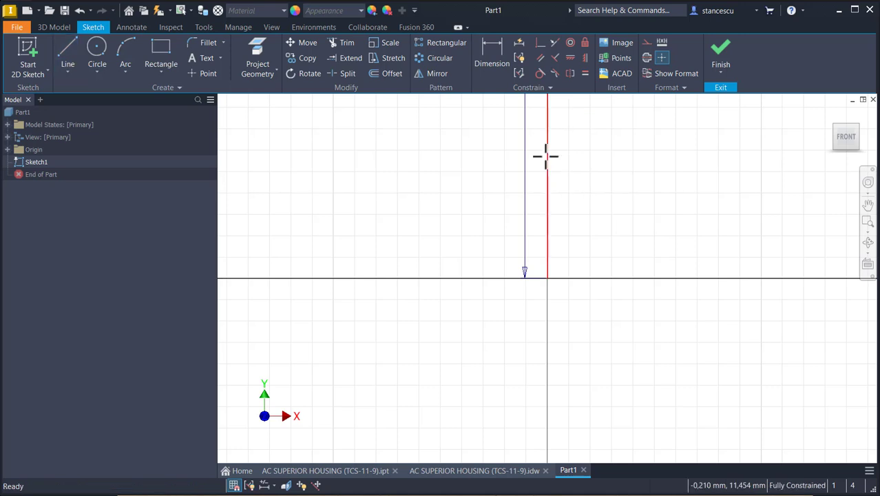
# Step: Convert the vertical line to a centerline and move its length dimension clear to the right of it
pyautogui.click(551, 160)
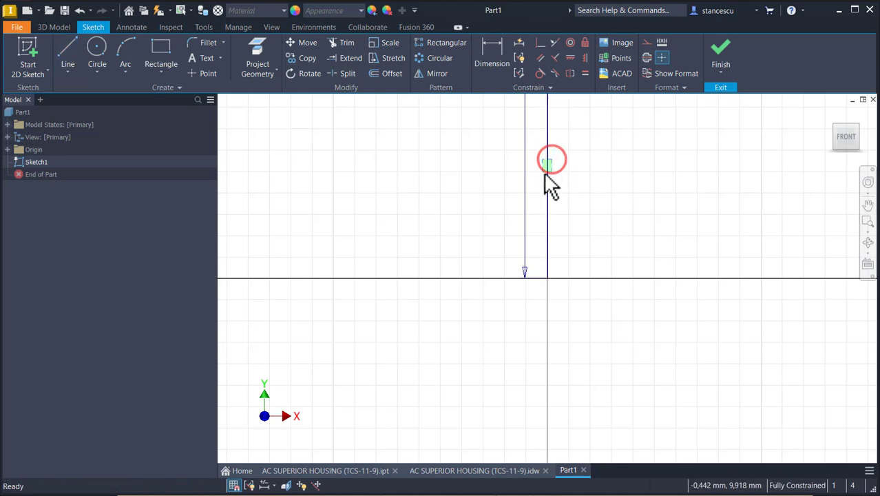
pyautogui.click(646, 57)
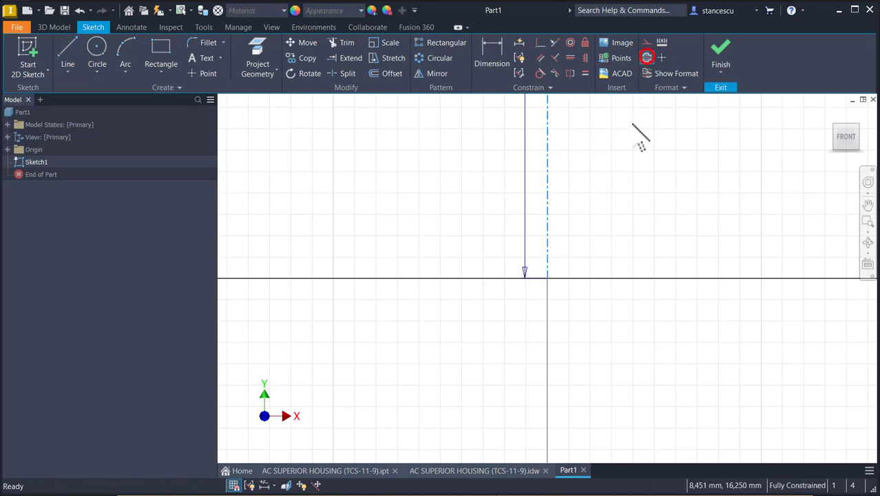
pyautogui.middleClick(618, 139)
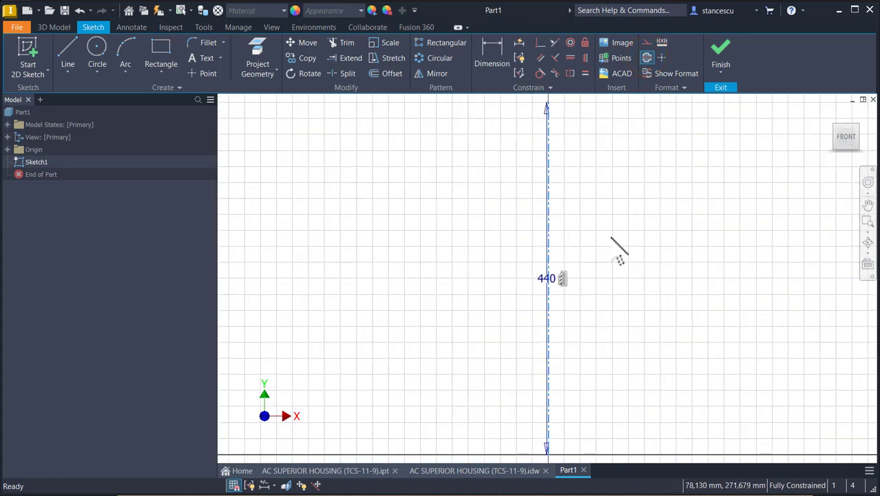
pyautogui.click(523, 274)
pyautogui.moveTo(551, 280); pyautogui.dragTo(584, 289)
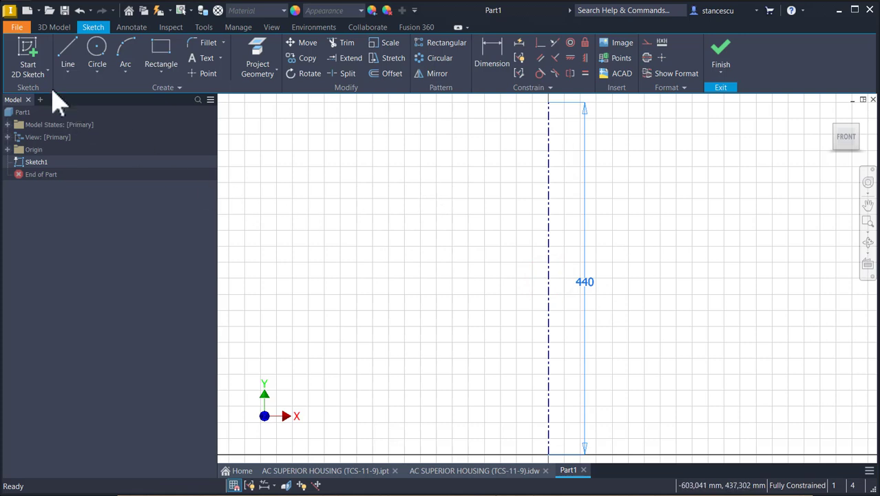
# Step: Sketch a stepped half-profile left of the centerline from its upper end to the origin, at radii of about 153, 129 and 122 mm
pyautogui.click(68, 48)
pyautogui.click(548, 102)
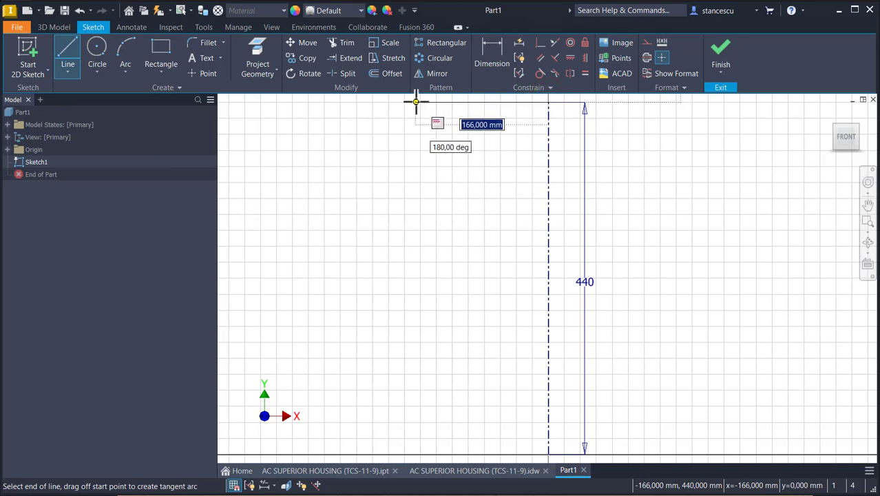
pyautogui.click(426, 103)
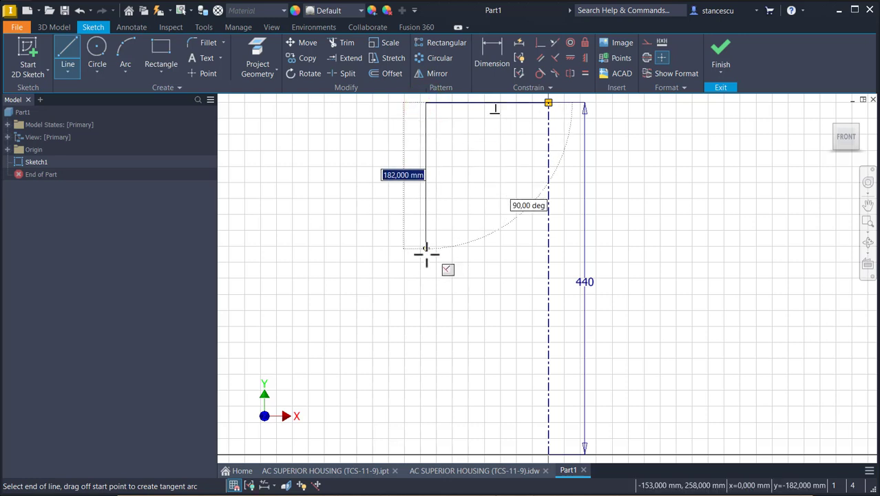
pyautogui.click(426, 279)
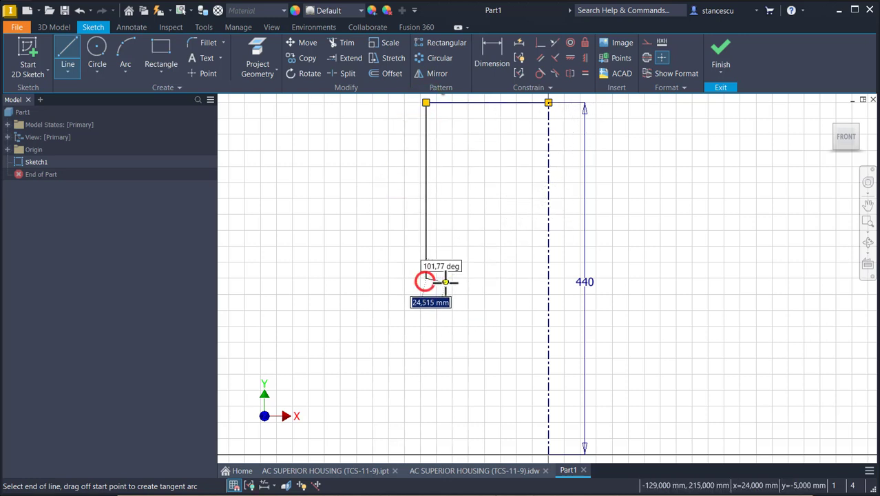
pyautogui.click(445, 279)
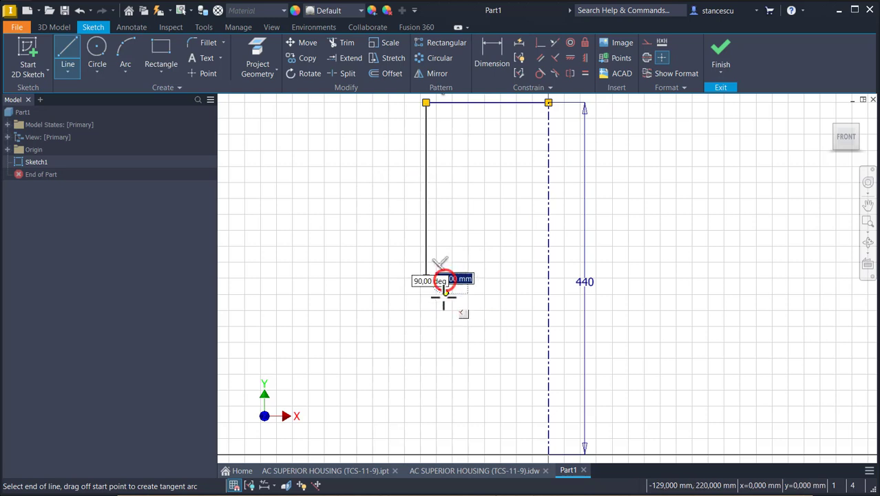
pyautogui.click(445, 436)
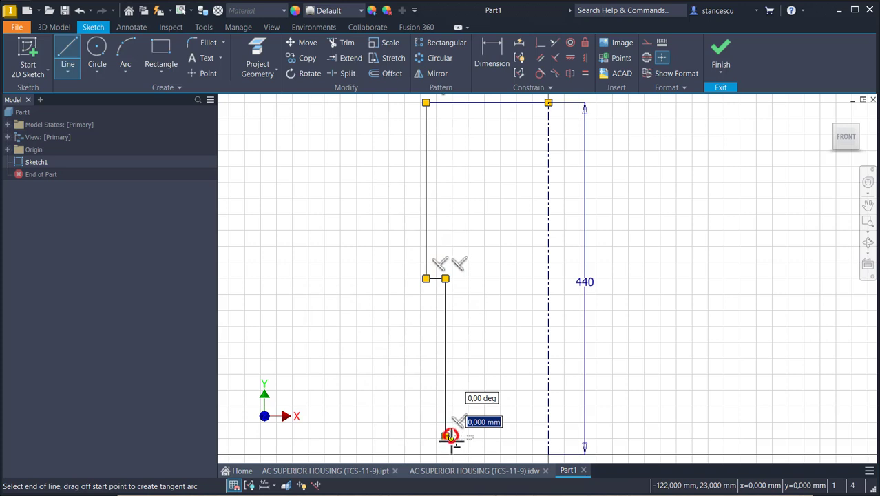
pyautogui.click(452, 453)
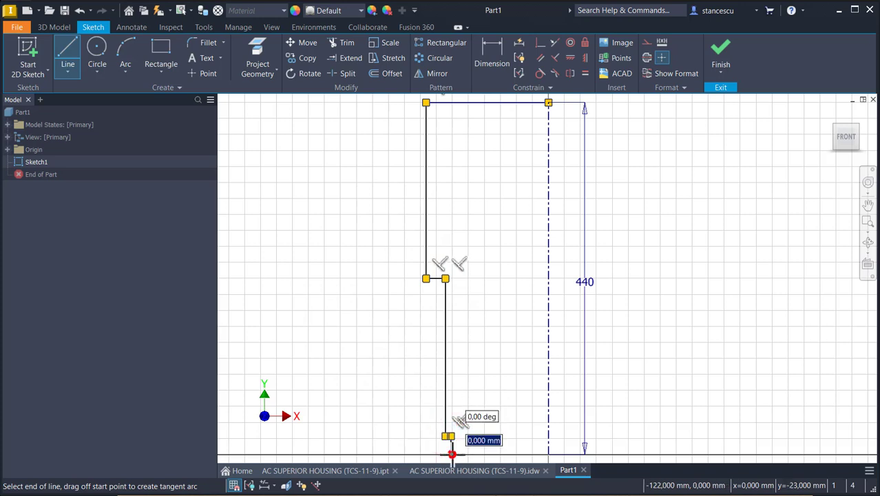
pyautogui.doubleClick(548, 453)
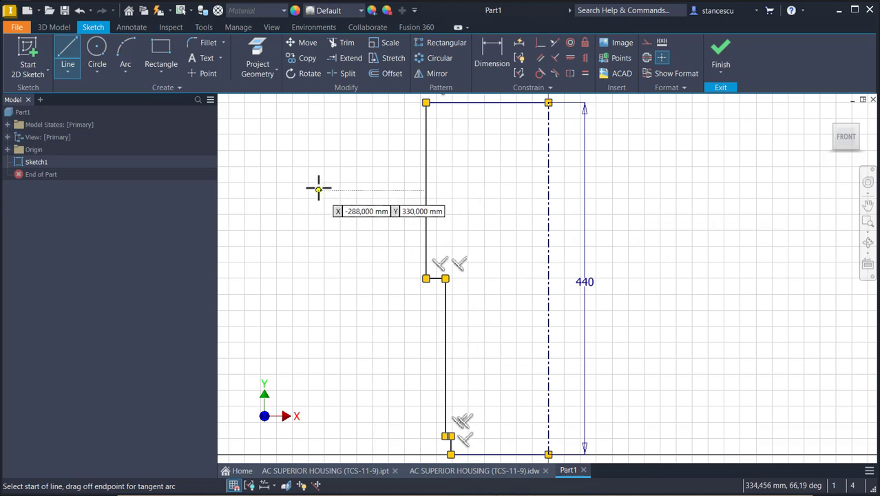
# Step: Dimension the profile's upper vertical edge about the centerline with a diameter of 248 mm
pyautogui.click(495, 51)
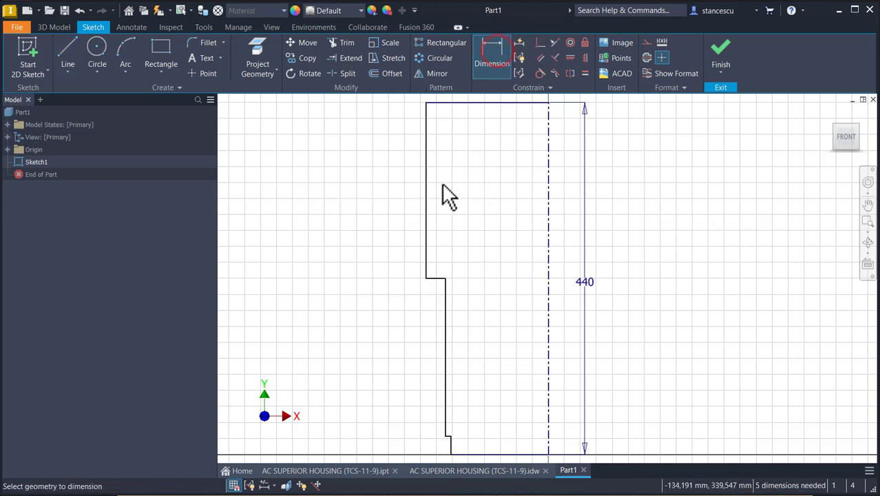
pyautogui.click(426, 176)
pyautogui.click(547, 184)
pyautogui.click(513, 183)
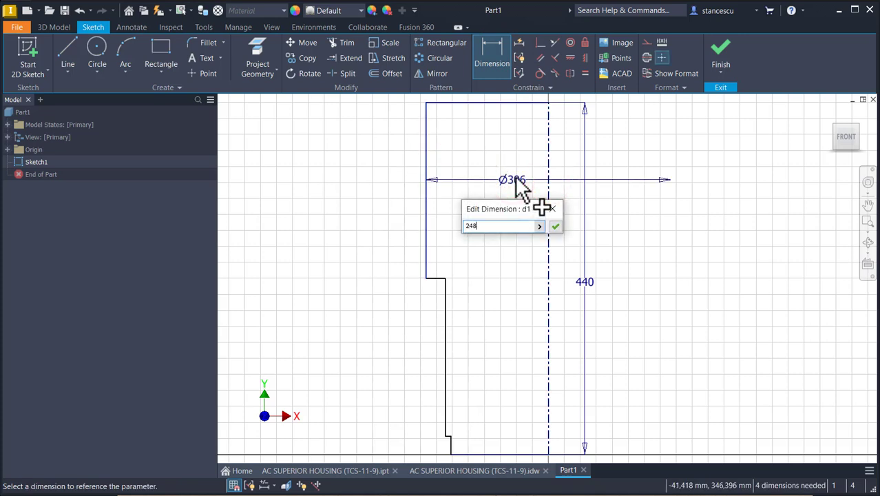
pyautogui.press('Return')
# Step: Dimension the profile's middle vertical edge about the centerline with a diameter of 184 mm
pyautogui.click(468, 308)
pyautogui.click(544, 316)
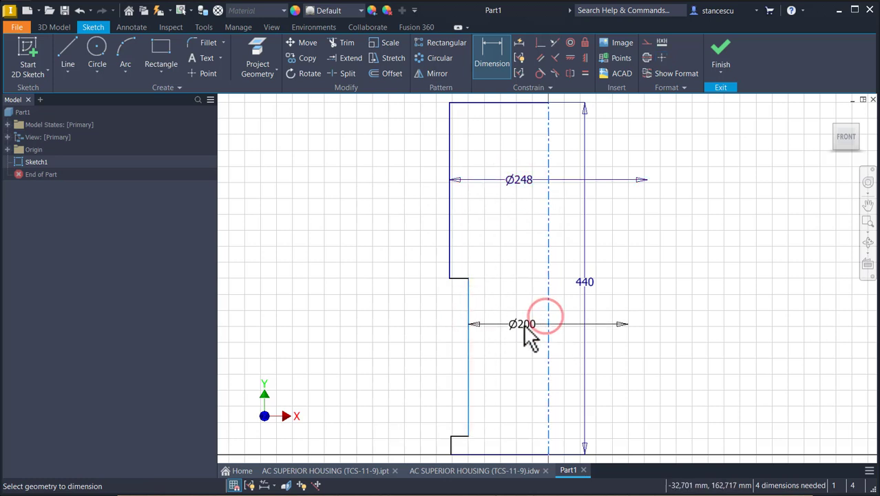
pyautogui.click(520, 327)
pyautogui.write('184')
pyautogui.press('Return')
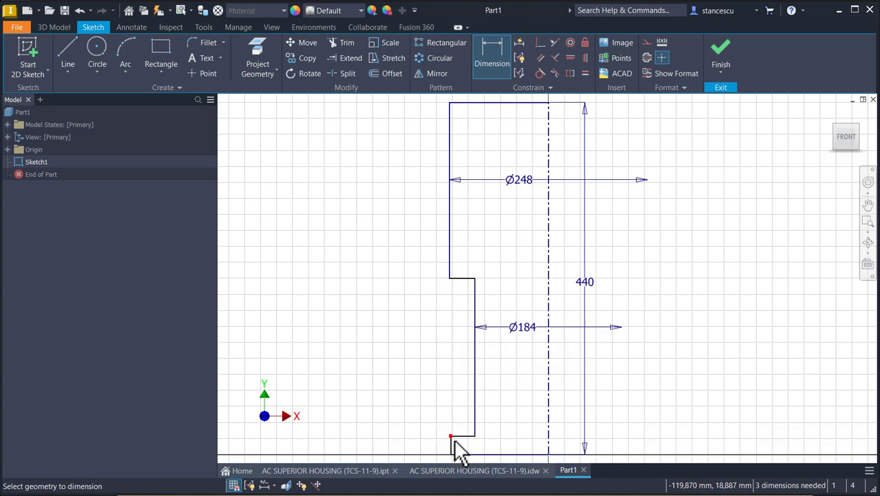
# Step: Dimension the short vertical edge at the profile's base about the centerline with a diameter of 180 mm
pyautogui.scroll(3, 452, 441)
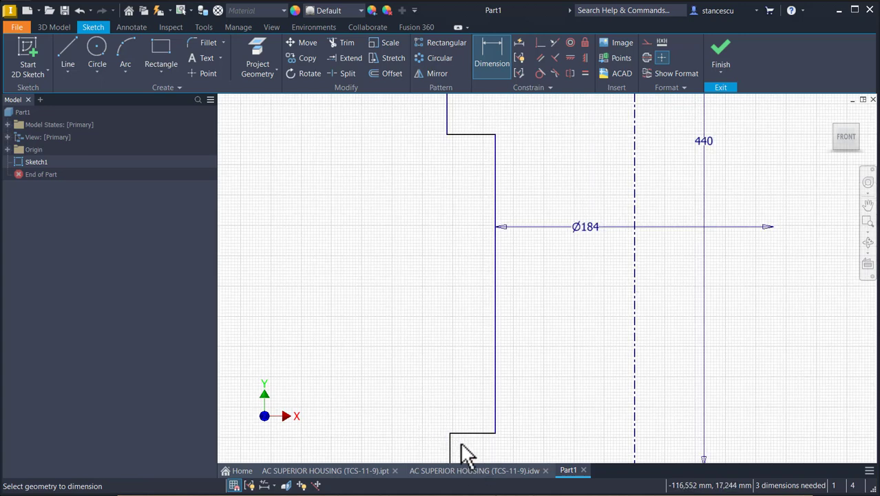
pyautogui.click(451, 440)
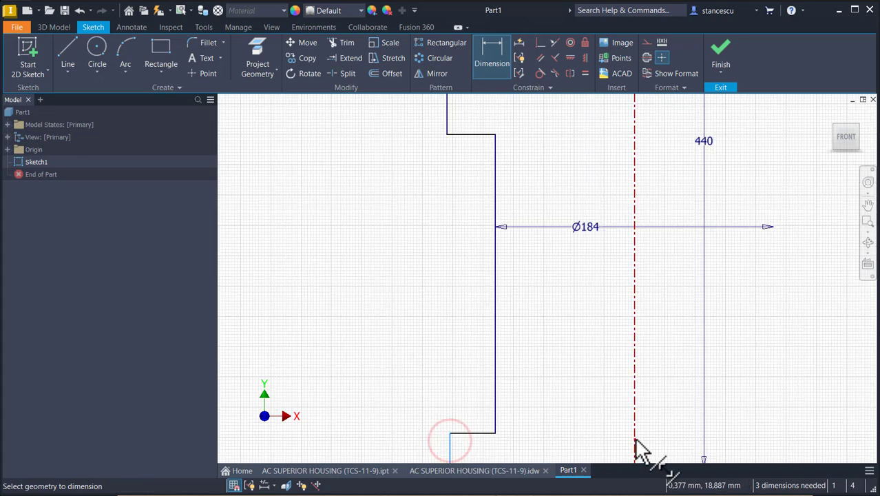
pyautogui.click(634, 452)
pyautogui.click(610, 411)
pyautogui.write('1')
pyautogui.press('Return')
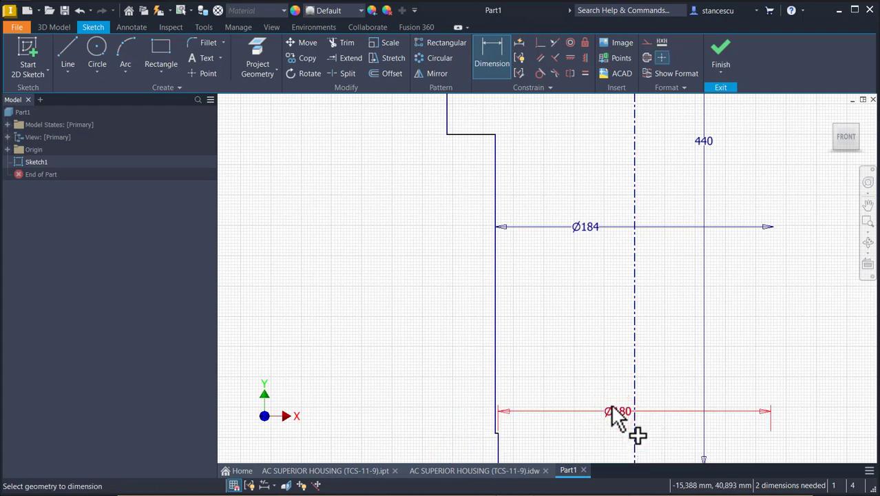
pyautogui.moveTo(549, 366); pyautogui.dragTo(550, 293, button='middle')
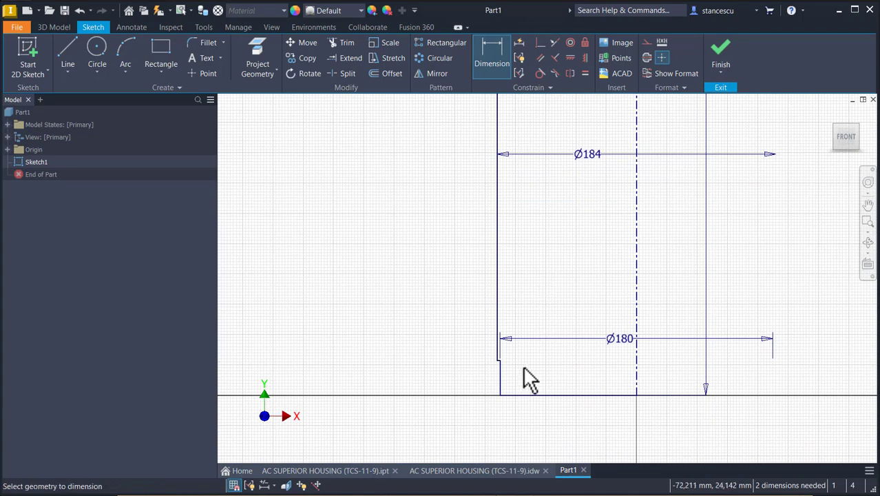
# Step: Dimension the short vertical edge at the profile's base with a length of 20 mm
pyautogui.click(500, 372)
pyautogui.click(461, 369)
pyautogui.write('2')
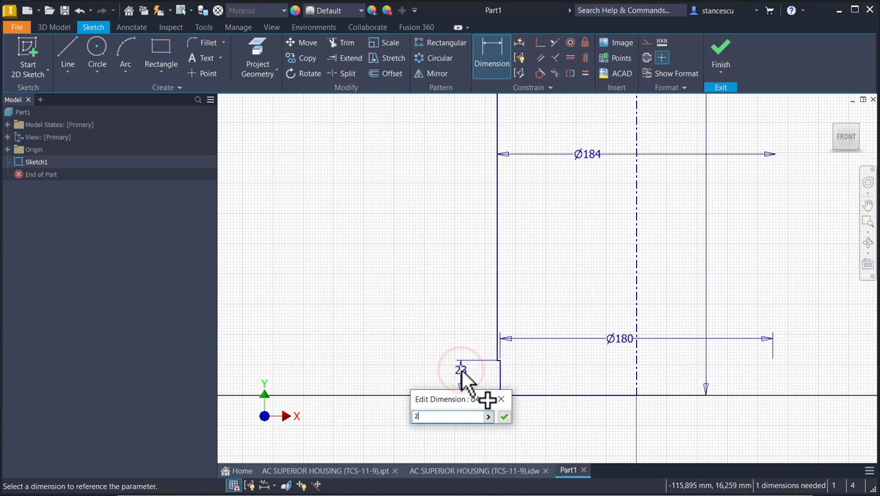
pyautogui.write('0')
pyautogui.press('Return')
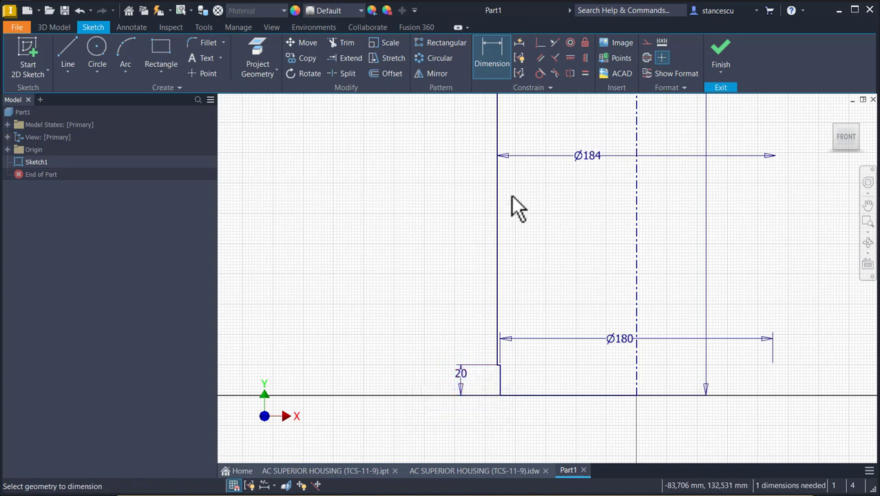
# Step: Dimension the height from the profile's base line to the underside of the wide upper section as 180 mm
pyautogui.scroll(-3, 489, 219)
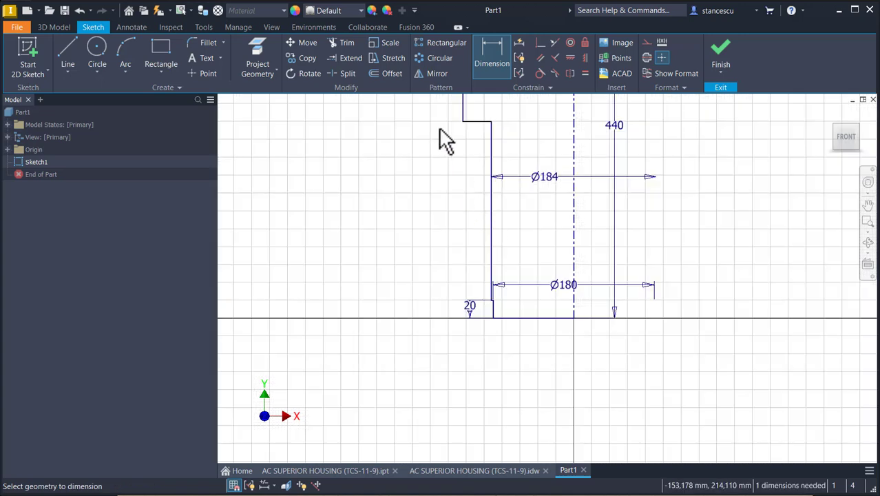
pyautogui.click(468, 120)
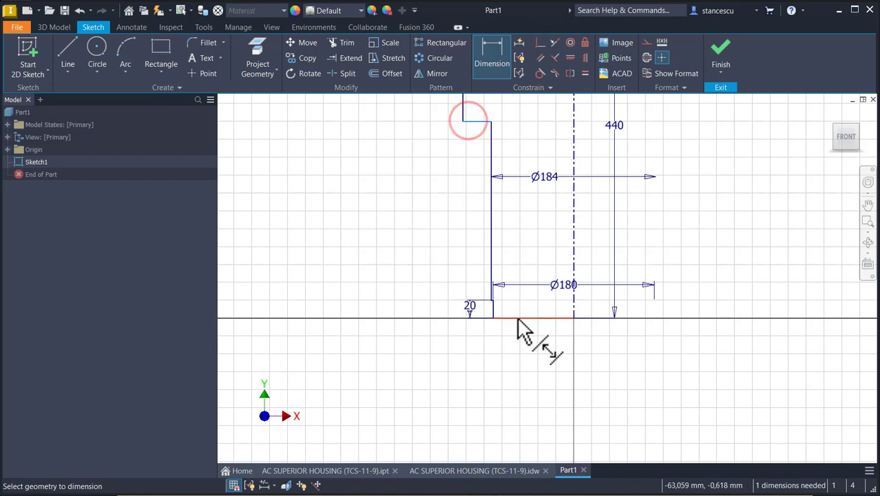
pyautogui.click(516, 318)
pyautogui.click(410, 271)
pyautogui.write('180')
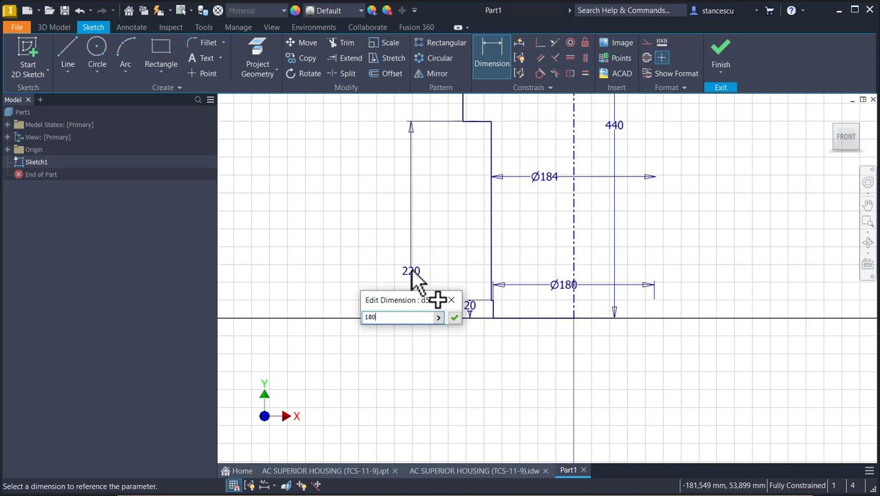
pyautogui.press('Return')
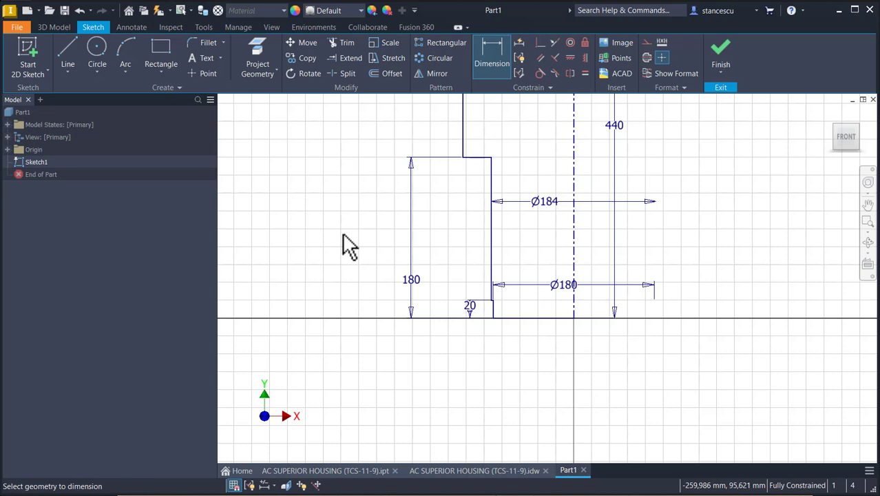
# Step: Finish the half-profile sketch and revolve the profile a full 360 degrees about the centerline
pyautogui.middleClick(608, 362)
pyautogui.middleClick(608, 363)
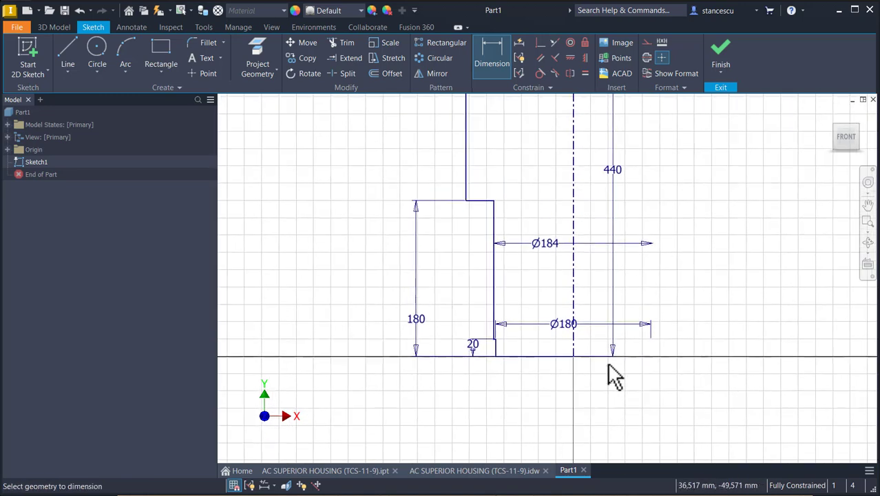
pyautogui.click(723, 55)
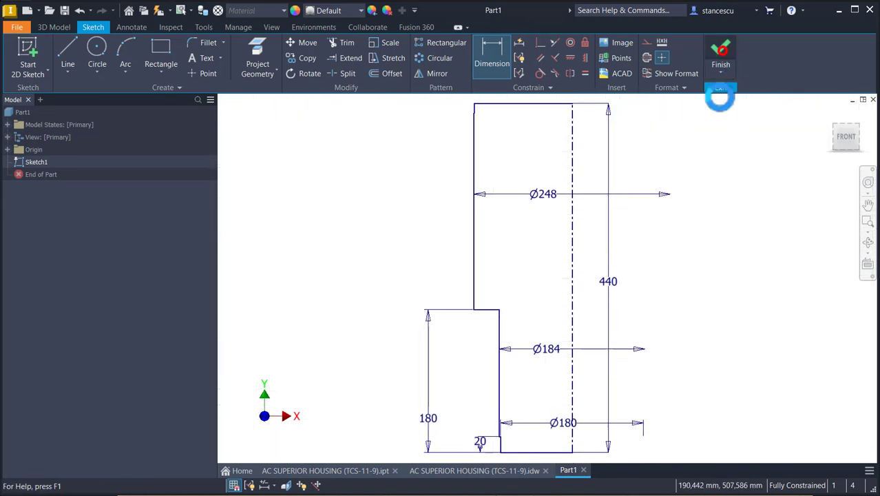
pyautogui.press('F6')
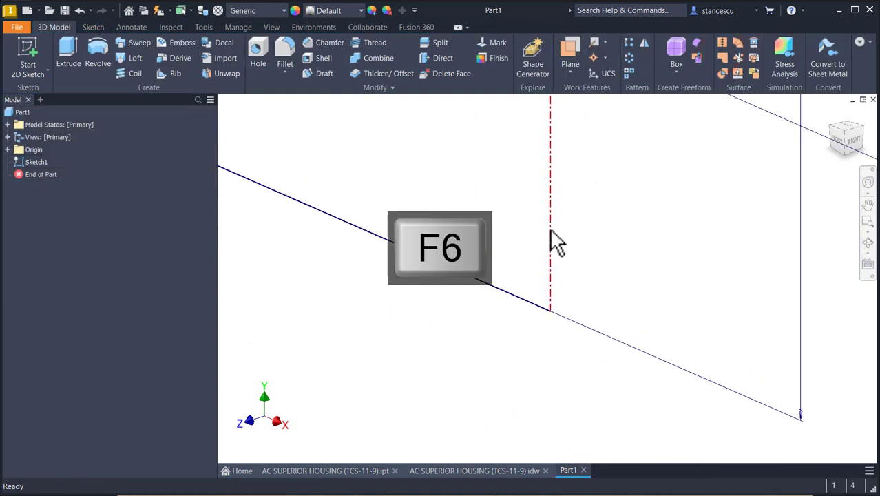
pyautogui.click(97, 56)
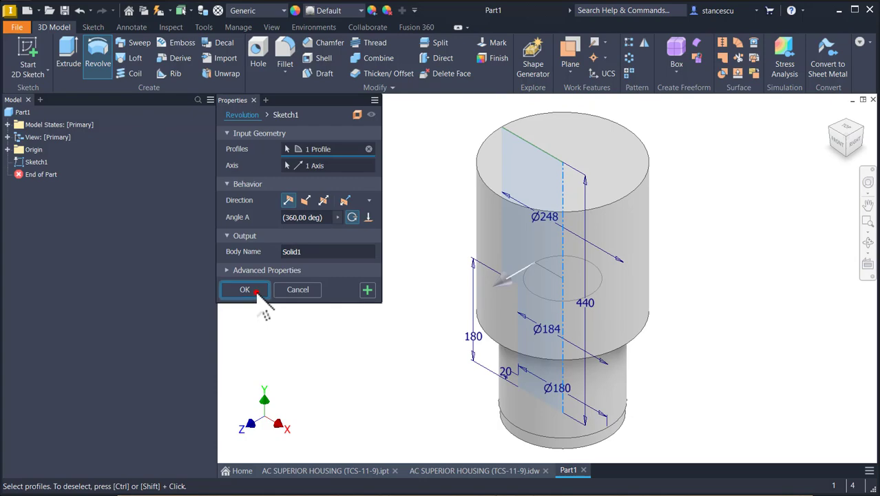
pyautogui.click(245, 289)
# Step: Start a sketch on the solid's top face and consult the AC SUPERIOR HOUSING (TCS-11-9).idw drawing before returning to Part1
pyautogui.click(587, 163)
pyautogui.click(662, 156)
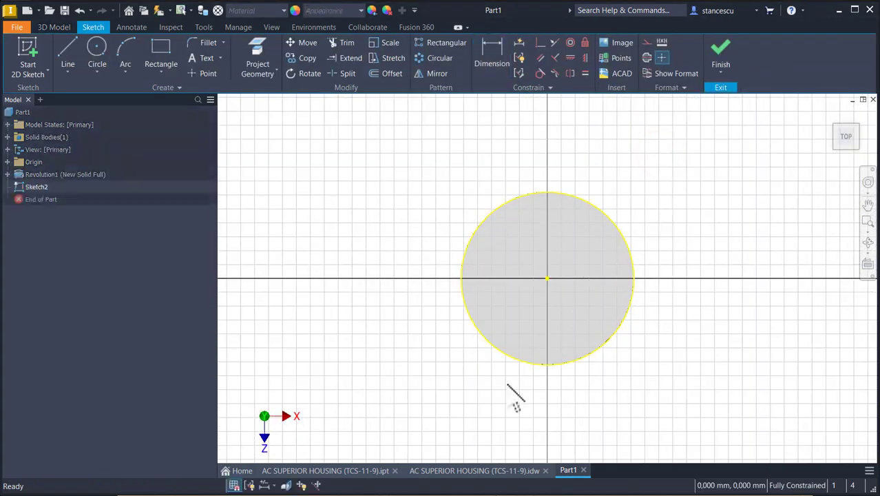
pyautogui.click(479, 470)
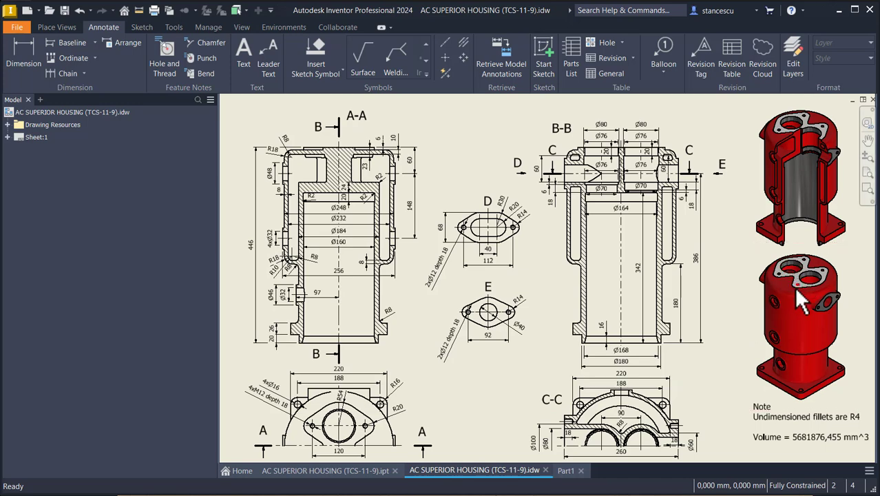
pyautogui.click(566, 471)
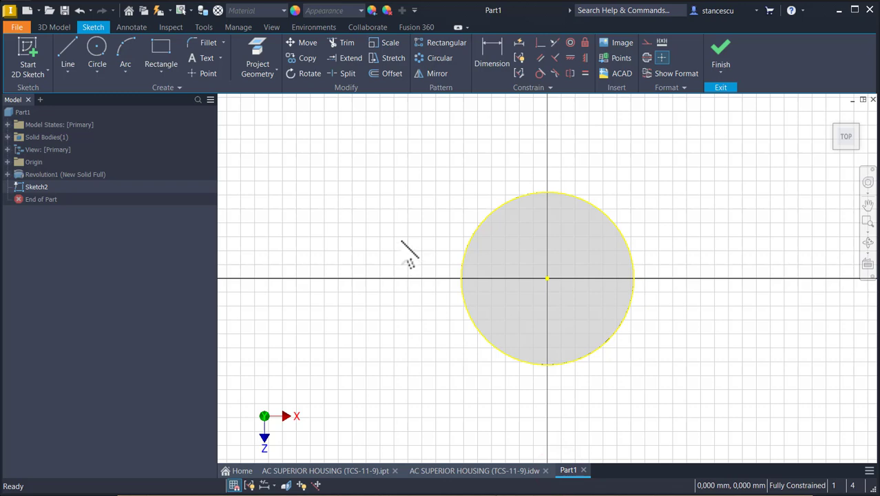
# Step: Draw a 120 mm vertical line on the top face, about 52 mm to the negative X side of the origin
pyautogui.scroll(5, 408, 256)
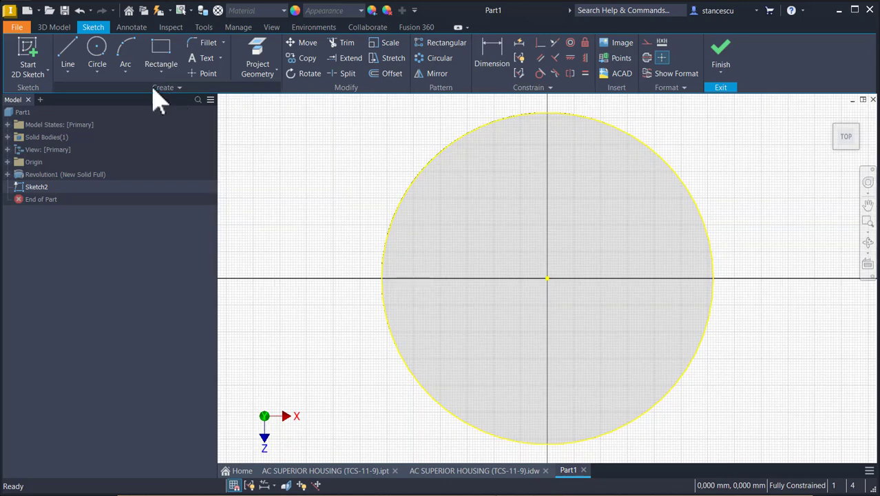
pyautogui.click(96, 51)
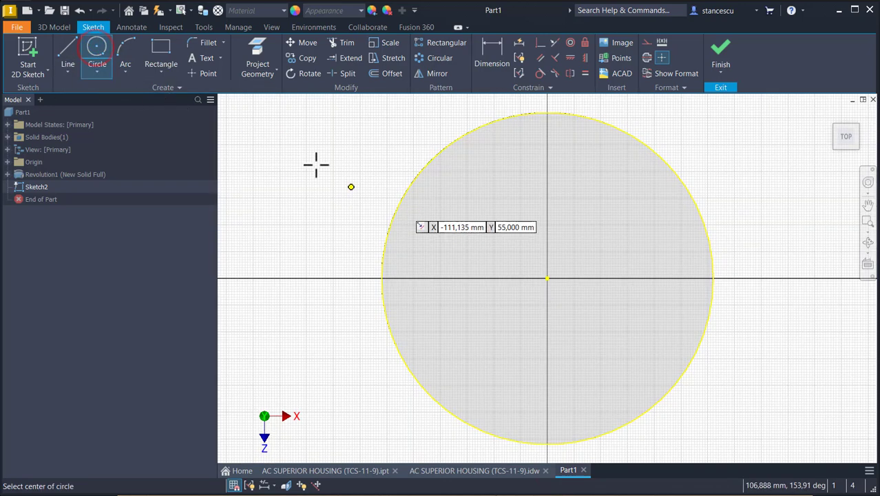
pyautogui.click(67, 50)
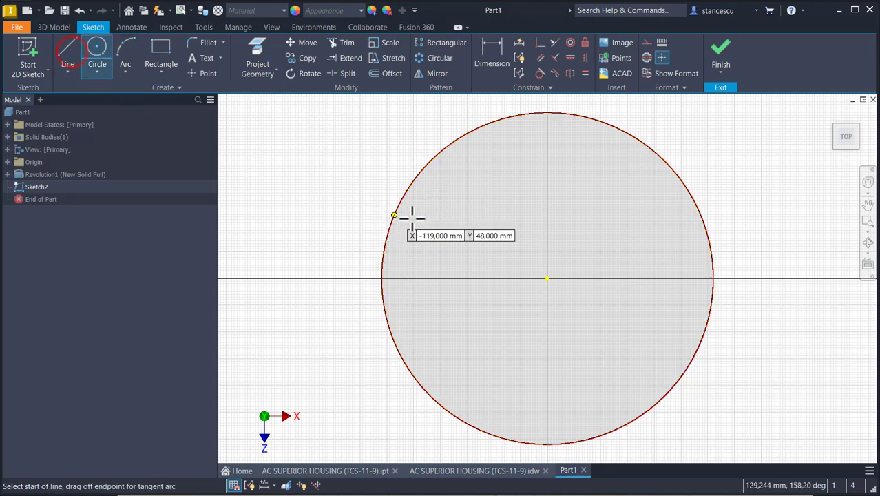
pyautogui.click(476, 197)
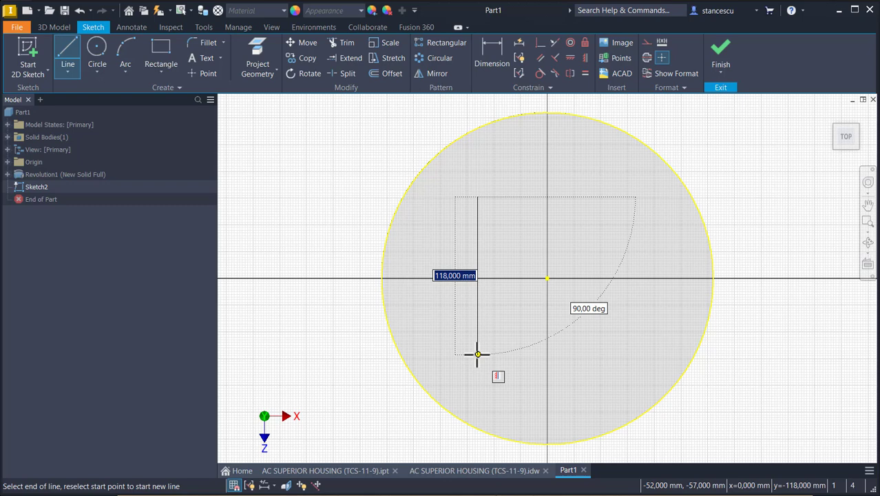
pyautogui.press('Return')
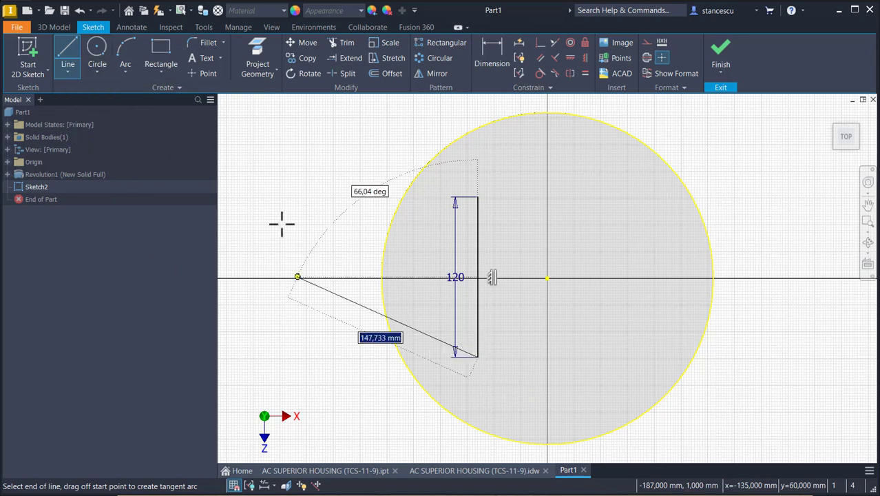
pyautogui.press('Escape')
# Step: Draw a circle of radius 20 mm centered on the vertical line's upper end
pyautogui.click(97, 54)
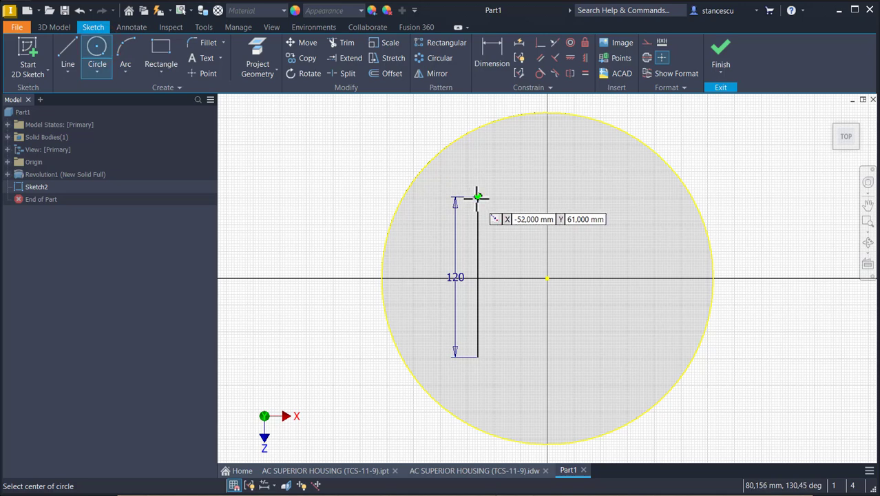
pyautogui.click(477, 198)
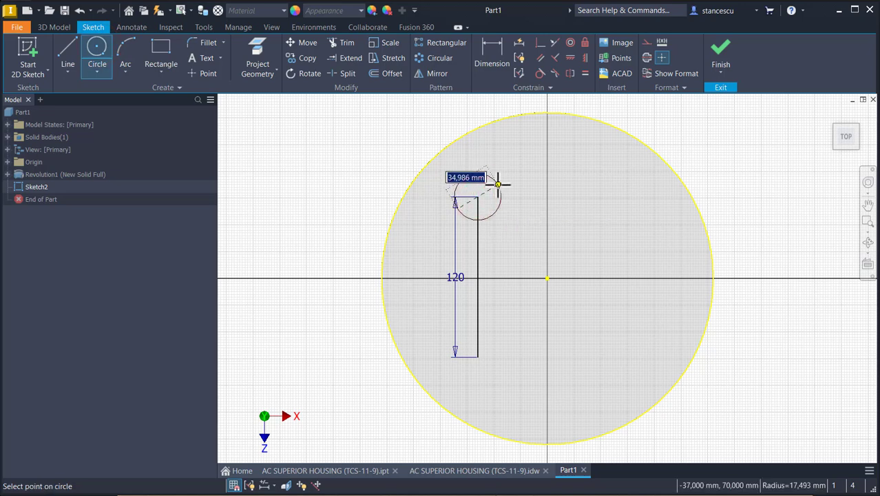
pyautogui.rightClick(498, 183)
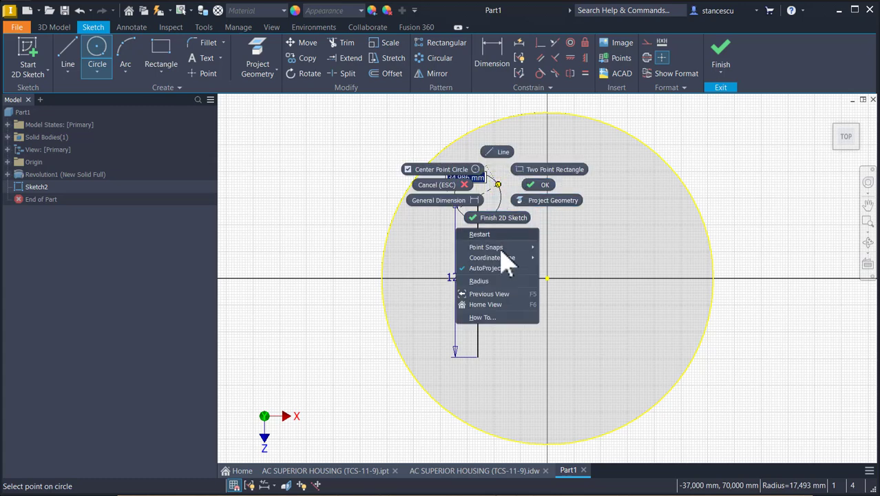
pyautogui.click(494, 280)
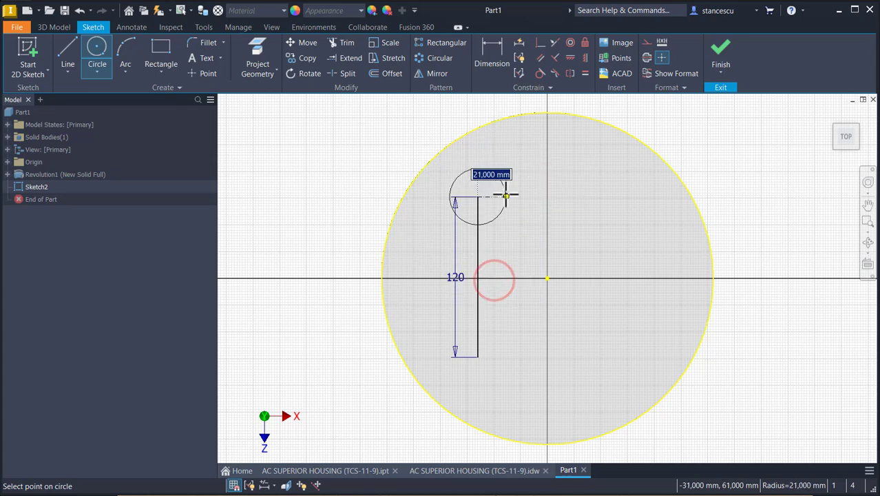
pyautogui.press('Return')
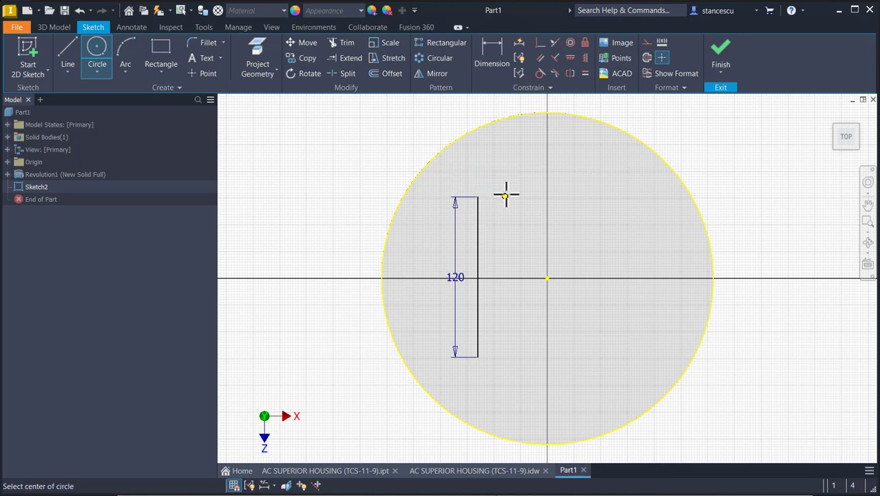
# Step: Draw a circle centered on the vertical line's lower end and make it equal to the upper circle
pyautogui.click(477, 356)
pyautogui.click(495, 370)
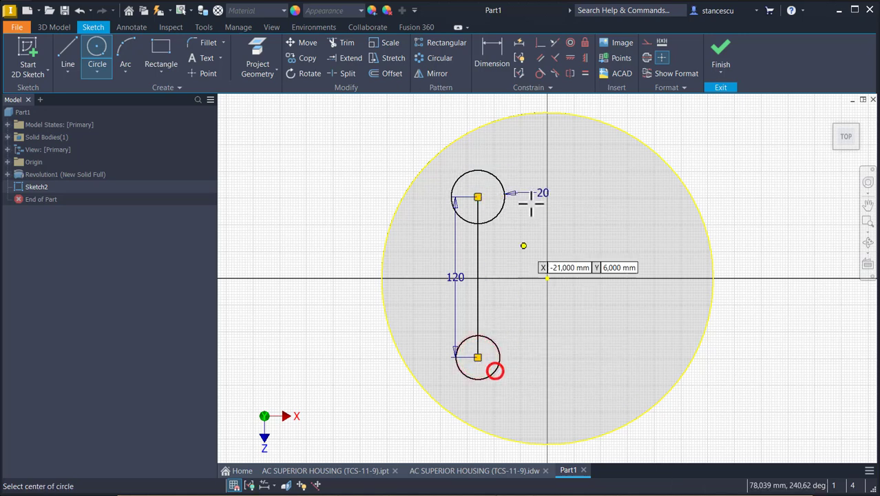
pyautogui.click(584, 73)
pyautogui.click(496, 339)
pyautogui.click(496, 212)
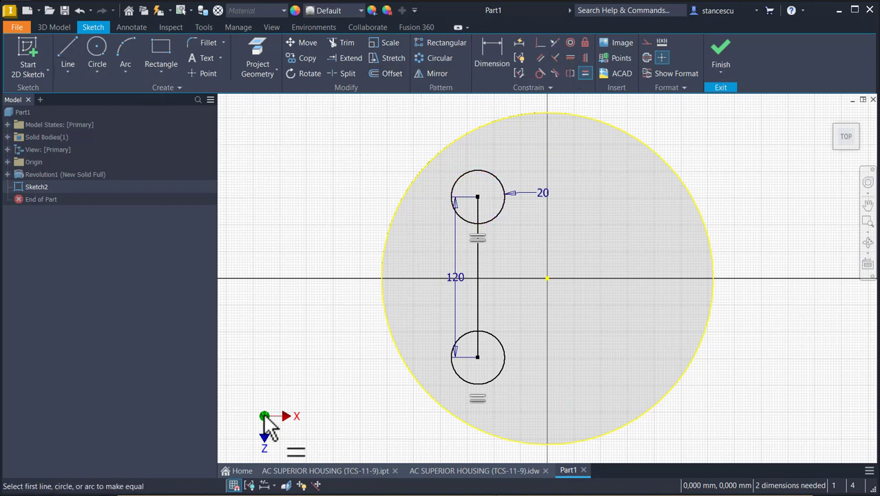
# Step: Align the midpoint of the 120 mm line horizontally with the sketch origin
pyautogui.click(571, 59)
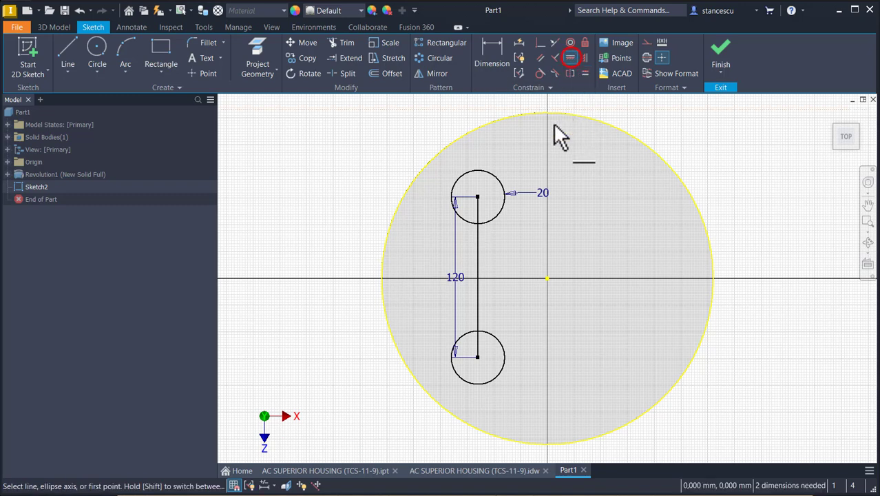
pyautogui.click(478, 276)
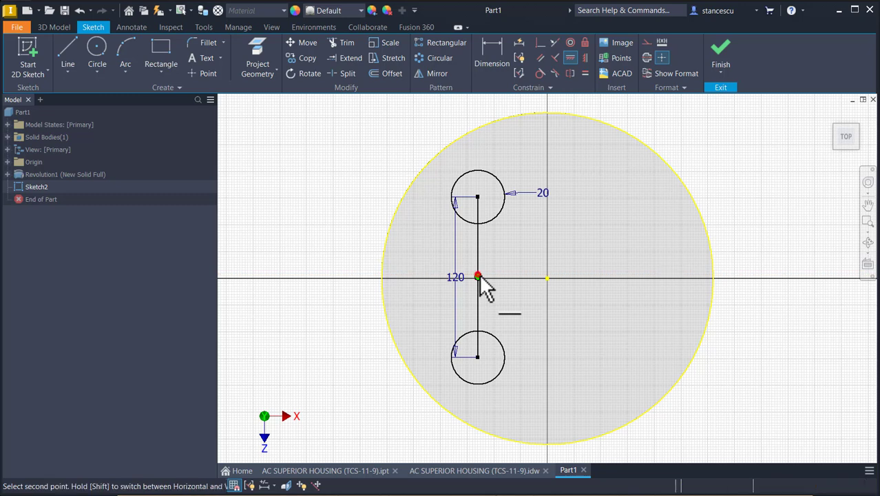
pyautogui.click(548, 278)
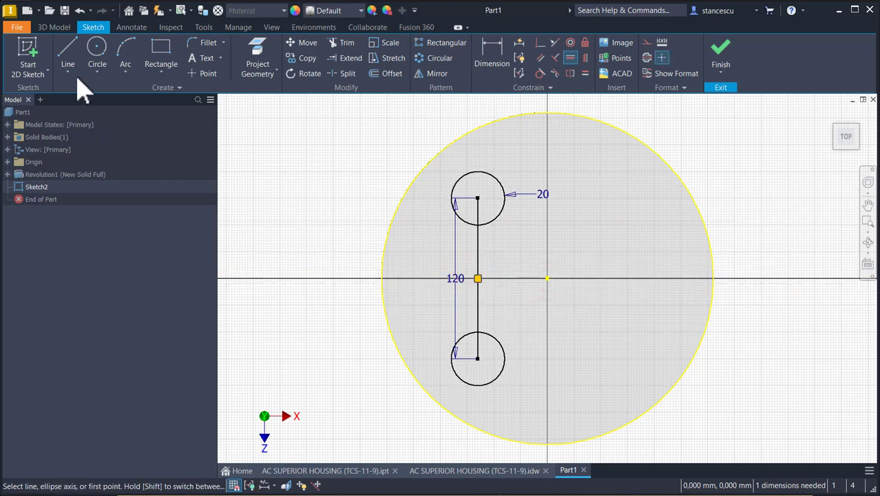
# Step: Draw the flange's outer side from the upper to the lower circle as a tangent line, a tangent arc of about 53 mm radius and another tangent line
pyautogui.click(67, 54)
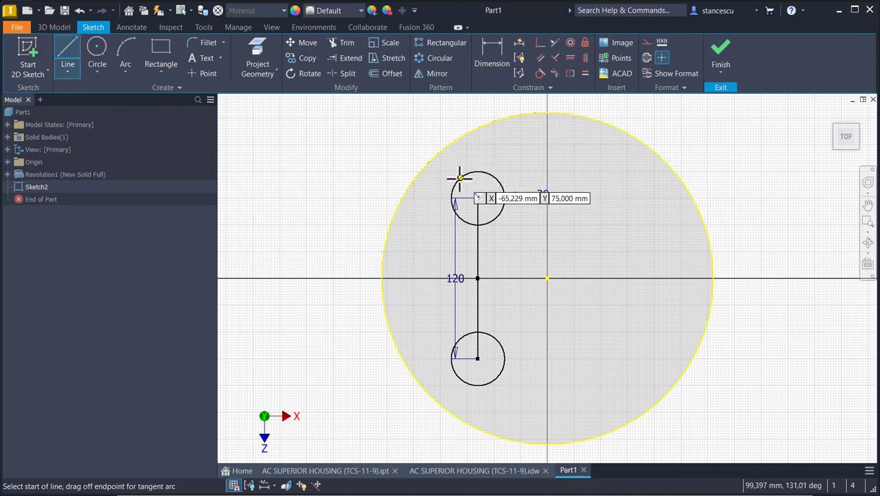
pyautogui.moveTo(459, 178); pyautogui.dragTo(420, 312)
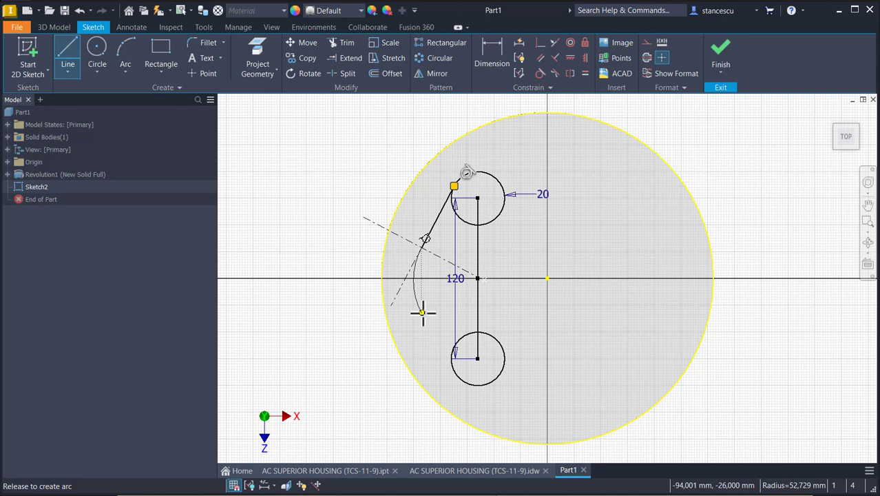
pyautogui.moveTo(423, 314); pyautogui.dragTo(423, 313)
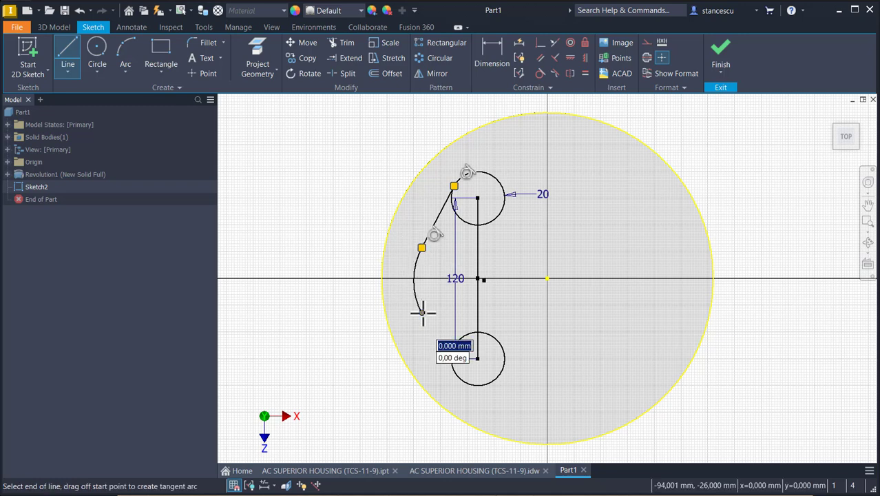
pyautogui.doubleClick(454, 372)
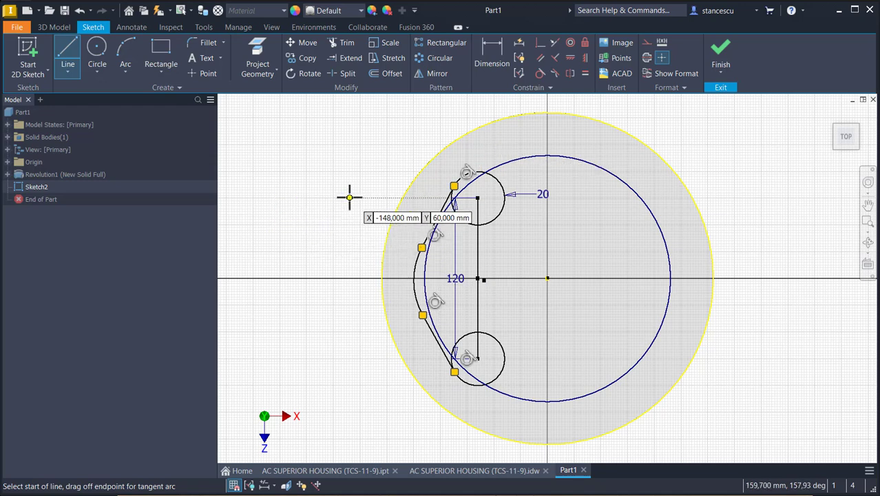
pyautogui.press('Escape')
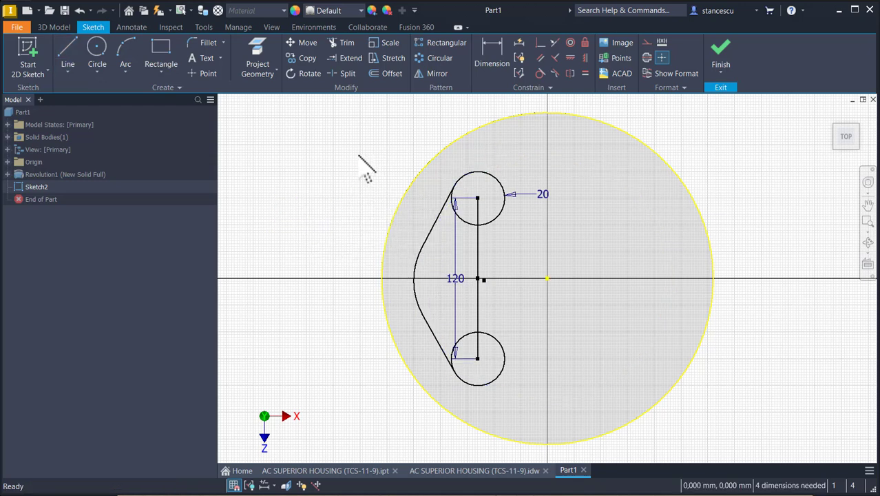
# Step: Dimension the radius of the flange's outer arc and set it to 54 mm
pyautogui.click(493, 59)
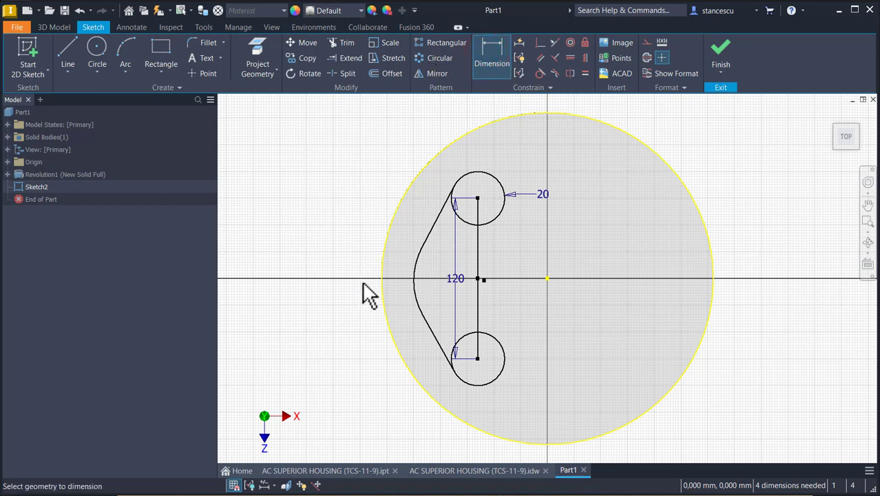
pyautogui.click(416, 271)
pyautogui.click(364, 245)
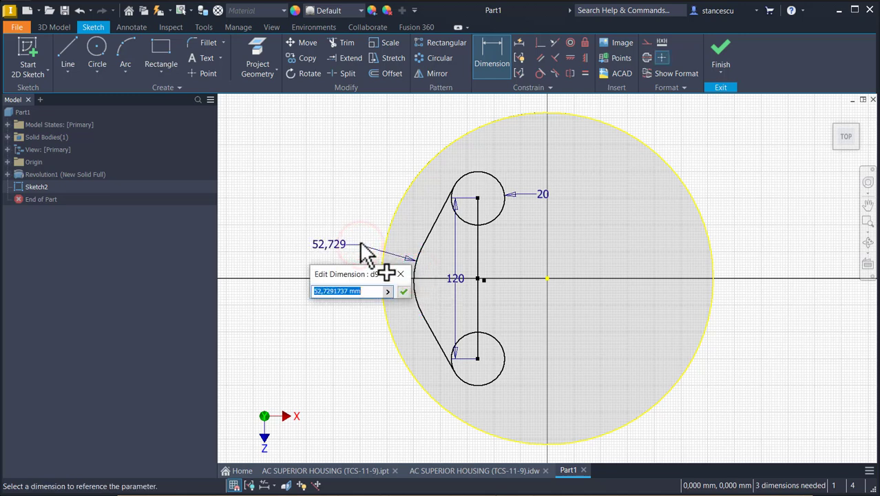
pyautogui.press('Return')
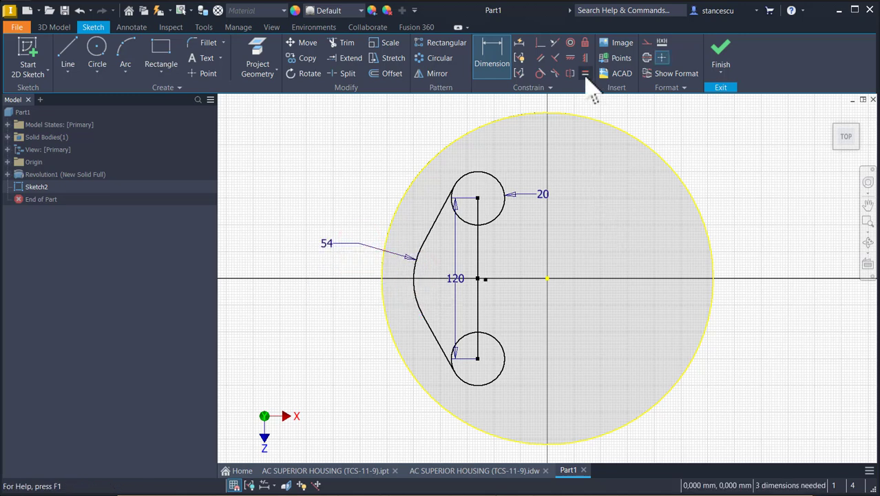
# Step: Make the centre point of the 54 mm arc coincident with the midpoint of the 120 mm line
pyautogui.click(539, 43)
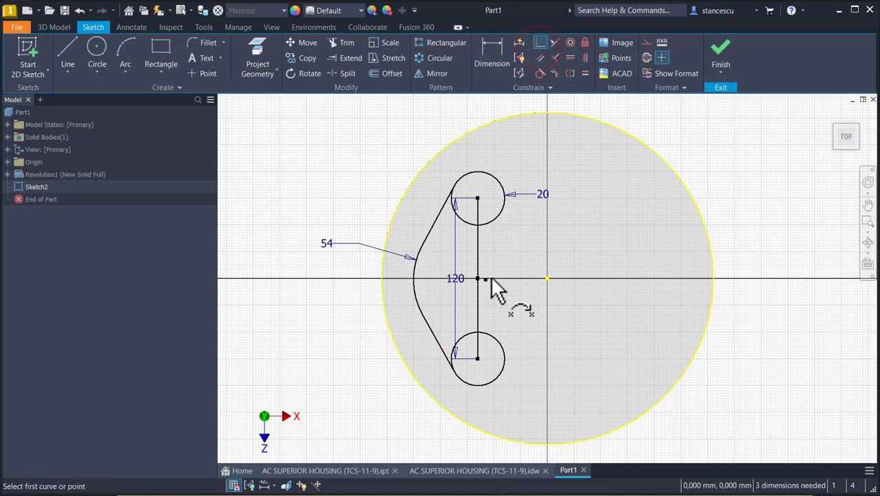
pyautogui.click(486, 280)
pyautogui.click(478, 279)
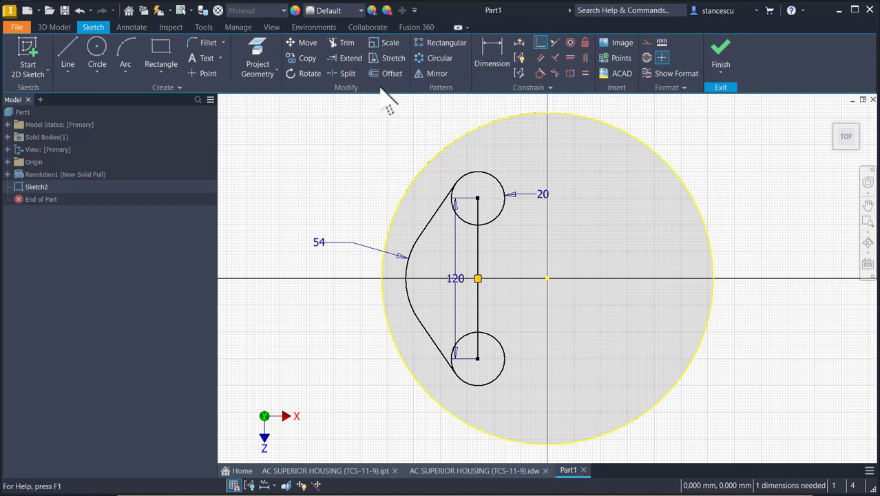
# Step: Mirror the flange's outer side, both tangent lines and the 54 mm arc, about the 120 mm vertical line
pyautogui.click(428, 74)
pyautogui.moveTo(429, 196)
pyautogui.mouseDown()
pyautogui.moveTo(405, 331)
pyautogui.moveTo(412, 340)
pyautogui.moveTo(403, 354)
pyautogui.mouseUp()
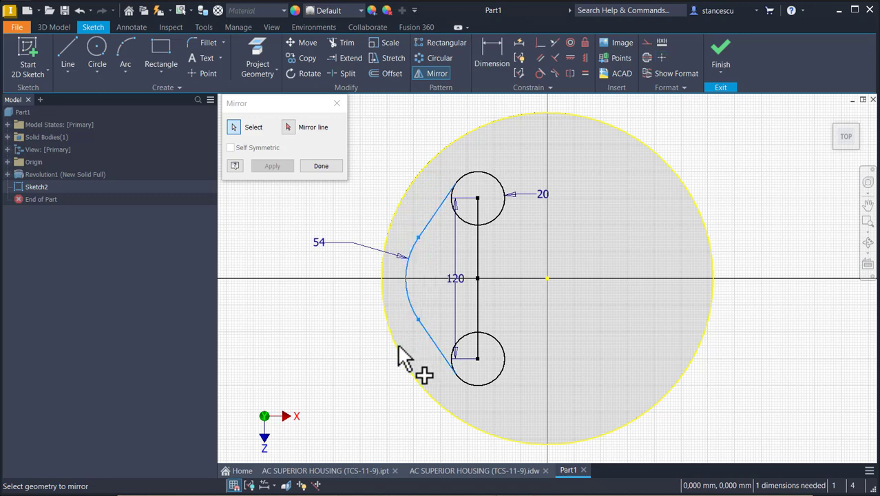
pyautogui.click(289, 127)
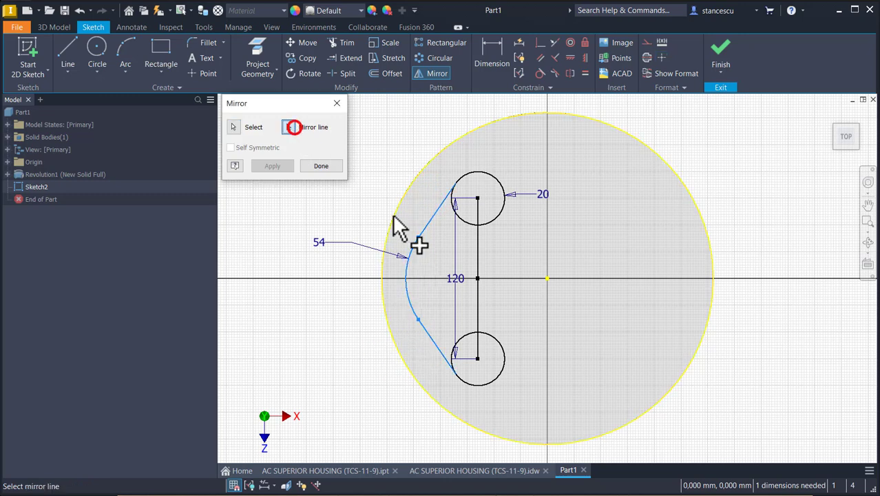
pyautogui.click(477, 249)
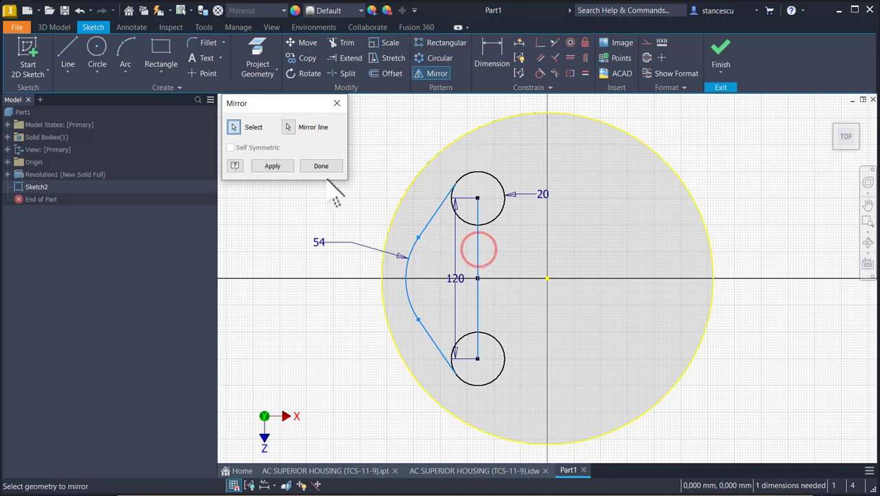
pyautogui.click(272, 166)
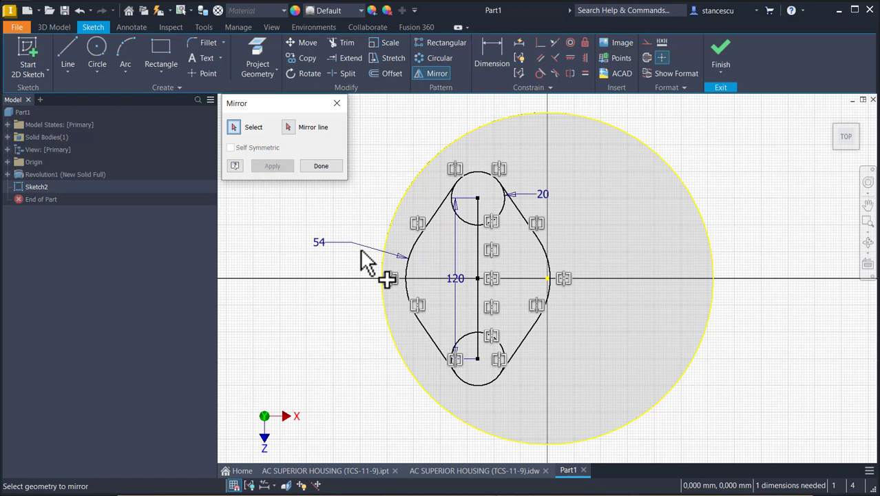
pyautogui.press('Escape')
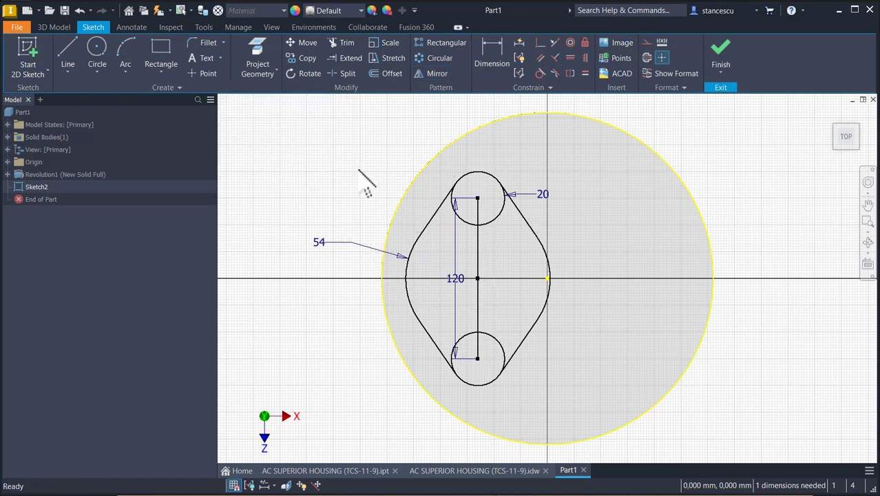
# Step: Draw a 124 mm vertical line from the sketch origin down to the edge of the circular top face
pyautogui.click(68, 57)
pyautogui.click(546, 278)
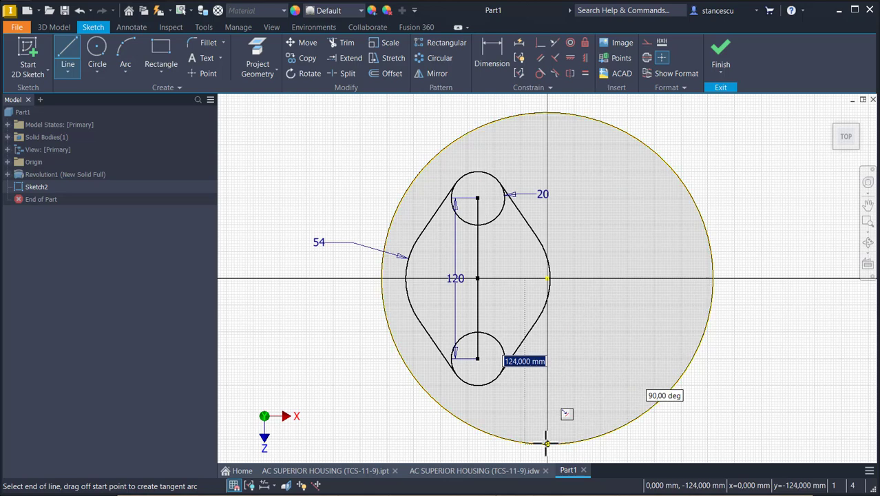
pyautogui.click(546, 442)
pyautogui.press('Escape')
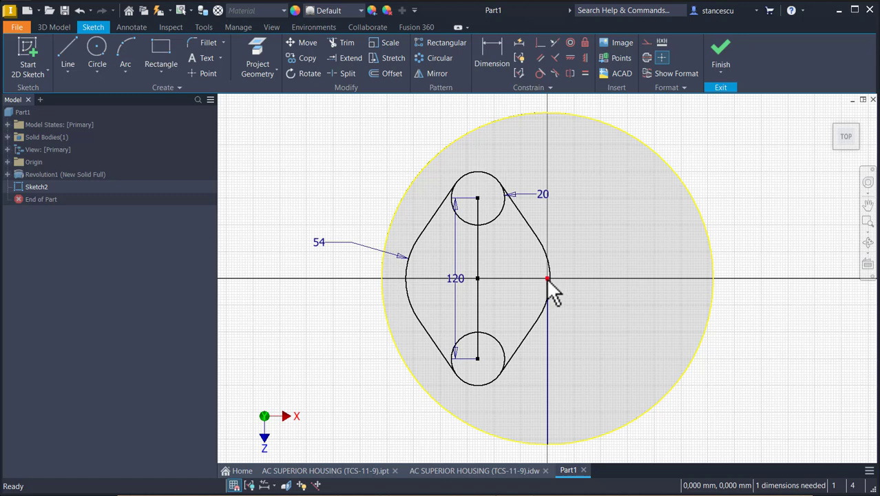
pyautogui.click(548, 355)
pyautogui.click(749, 149)
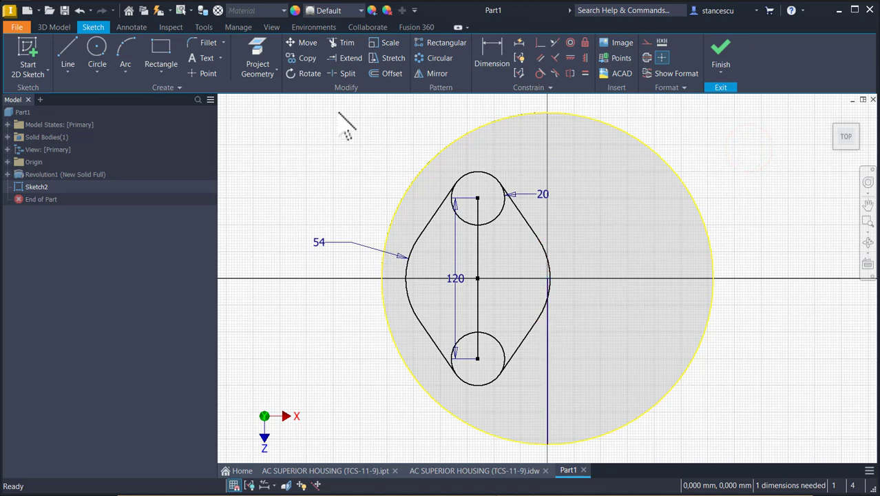
# Step: Mirror the complete flange outline with its circles and centre line about the vertical line through the origin
pyautogui.click(437, 74)
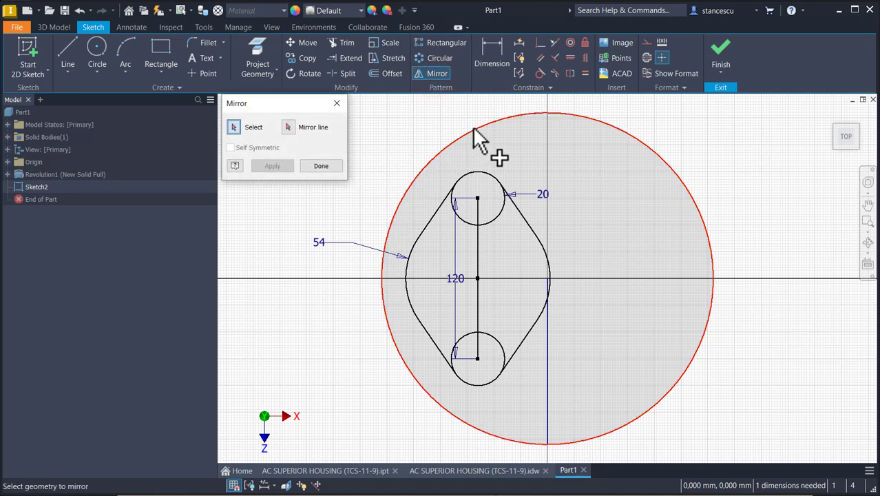
pyautogui.moveTo(404, 130)
pyautogui.mouseDown()
pyautogui.moveTo(417, 237)
pyautogui.moveTo(517, 386)
pyautogui.moveTo(563, 397)
pyautogui.mouseUp()
pyautogui.click(288, 127)
pyautogui.click(548, 376)
pyautogui.click(273, 166)
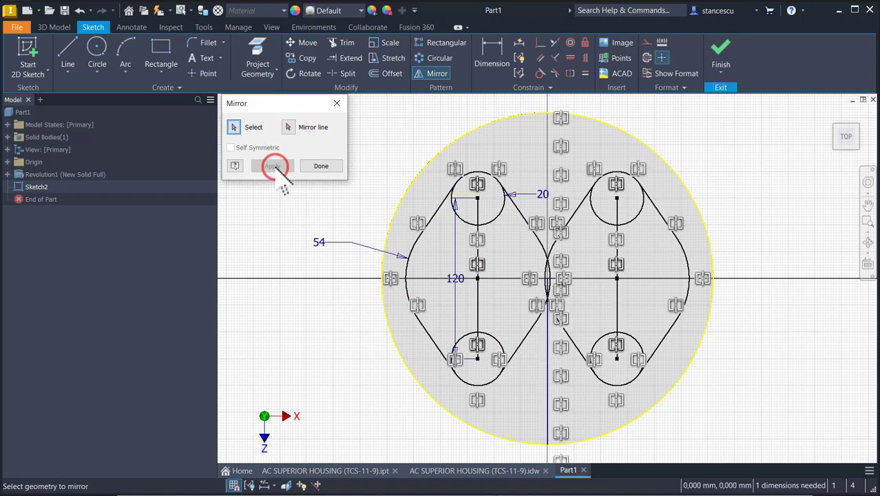
pyautogui.click(334, 167)
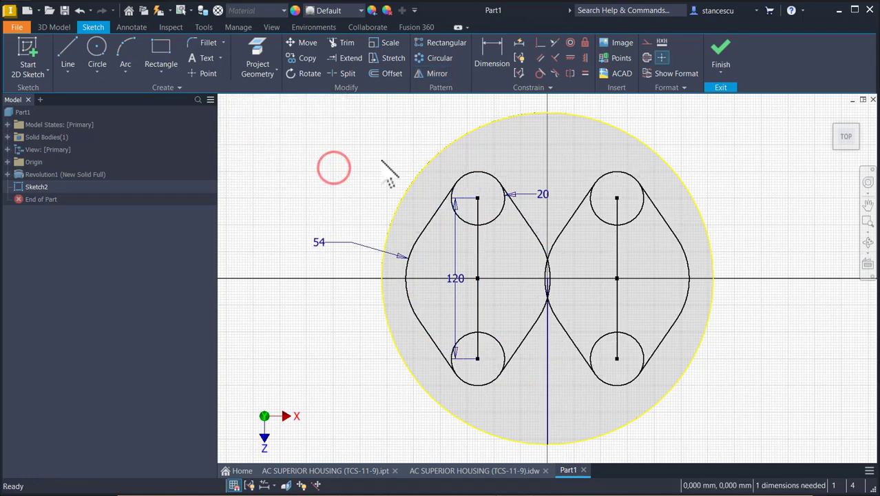
# Step: Dimension the distance between the two flanges' vertical centre lines and set it to 90 mm
pyautogui.click(487, 52)
pyautogui.click(475, 234)
pyautogui.click(619, 239)
pyautogui.click(563, 146)
pyautogui.write('90')
pyautogui.press('Return')
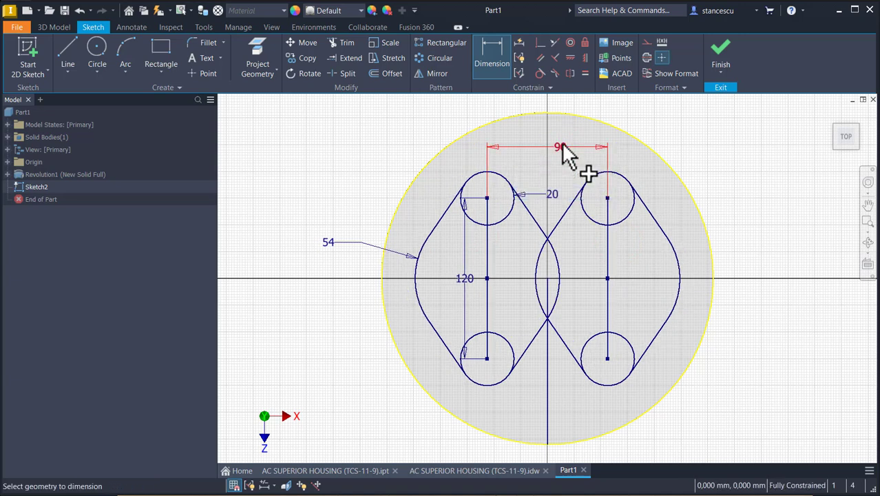
# Step: Trim the two overlapping inner arcs where the flange outlines cross at the middle
pyautogui.click(344, 42)
pyautogui.click(535, 270)
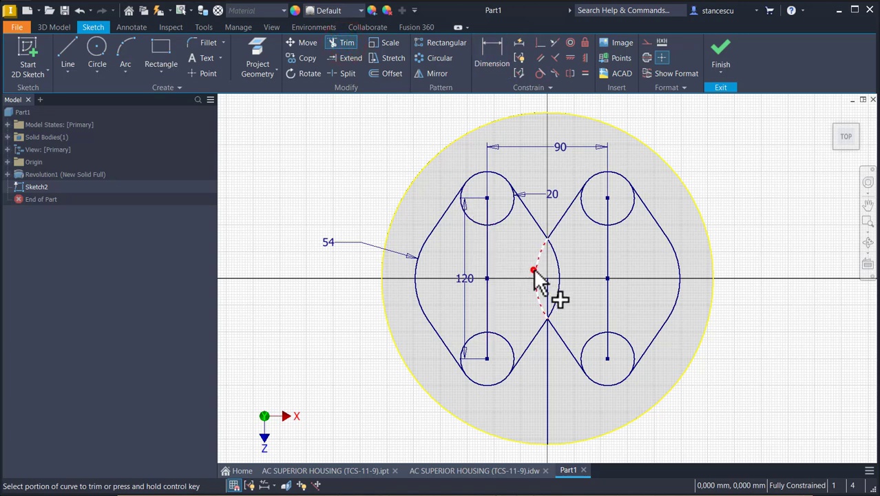
pyautogui.click(558, 263)
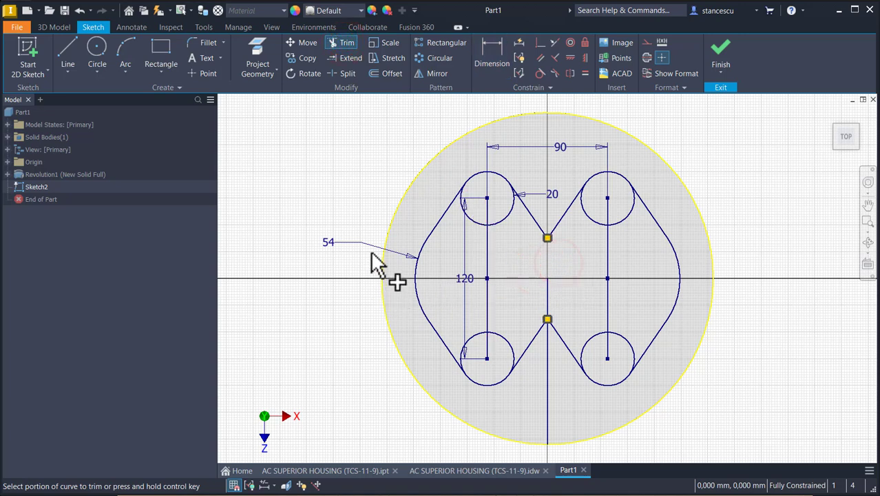
# Step: Trim the inner portions of all four corner circles to leave one continuous flange outline, and finish the sketch
pyautogui.click(500, 220)
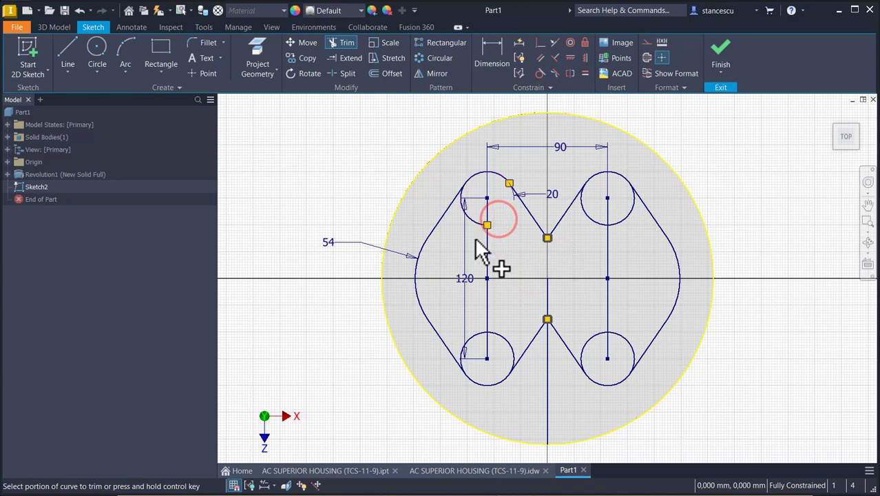
pyautogui.click(473, 223)
pyautogui.click(472, 334)
pyautogui.click(502, 337)
pyautogui.click(583, 348)
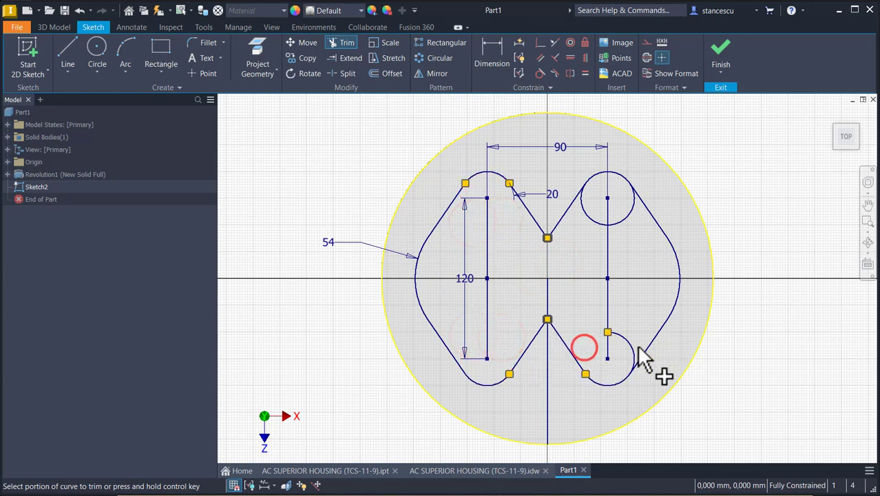
pyautogui.click(630, 348)
pyautogui.click(626, 218)
pyautogui.click(591, 220)
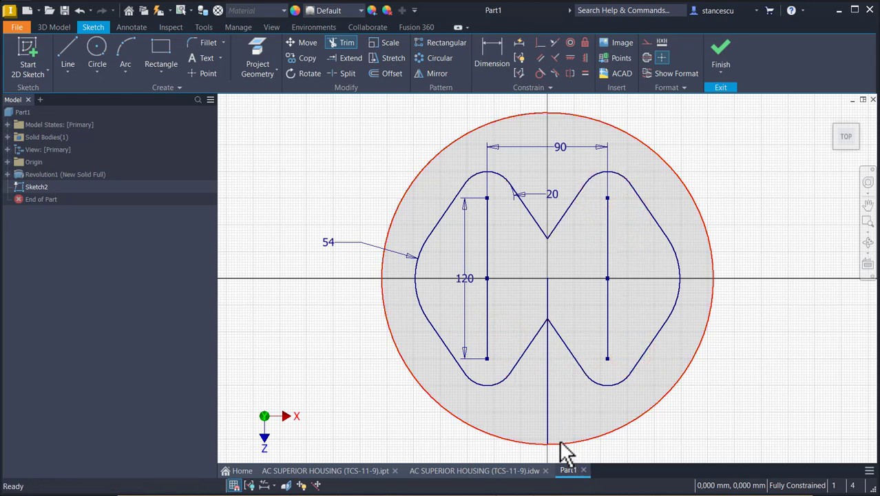
pyautogui.press('Escape')
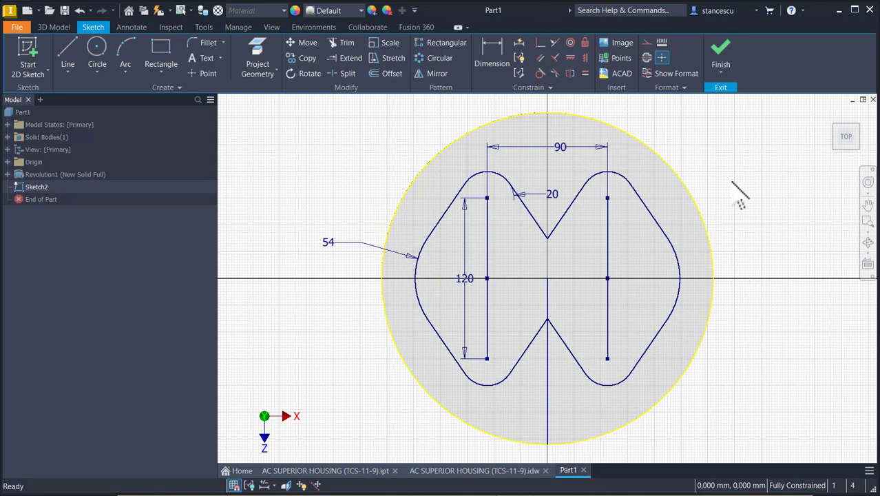
pyautogui.click(722, 58)
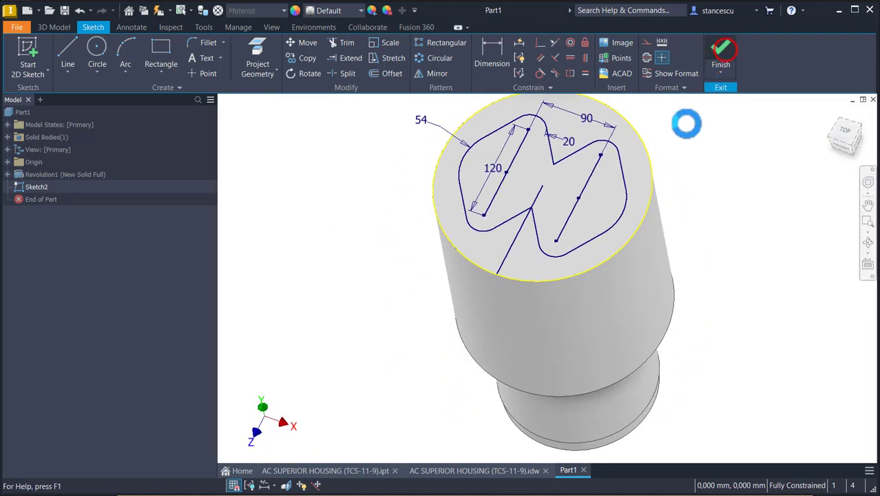
# Step: Check the flange thickness in section A-A of the housing drawing and extrude the flange profile 6 mm from the body's top face
pyautogui.click(446, 473)
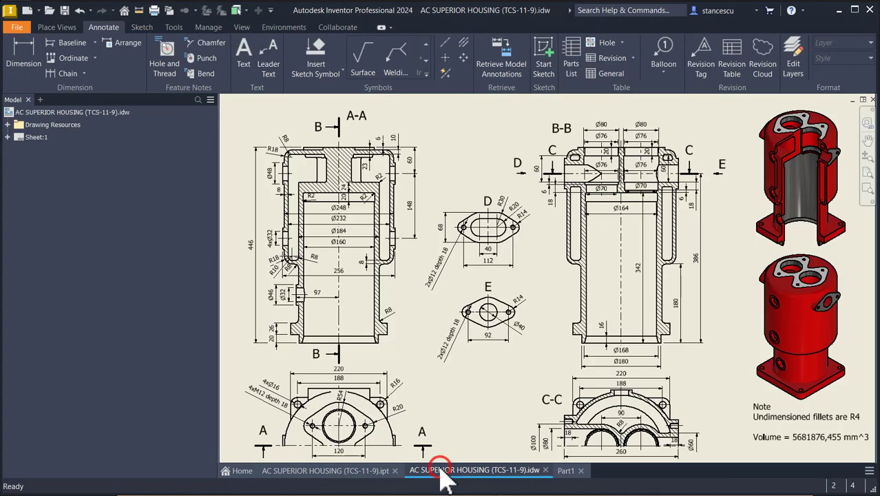
pyautogui.scroll(2, 371, 158)
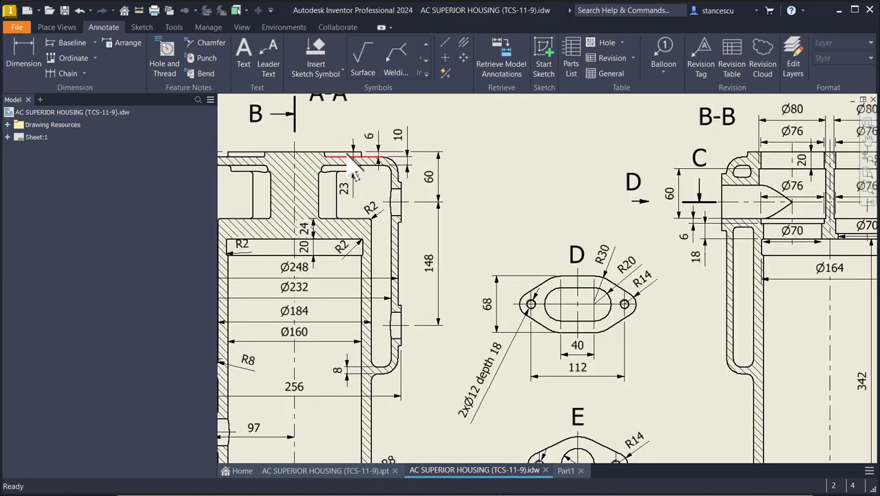
pyautogui.click(564, 471)
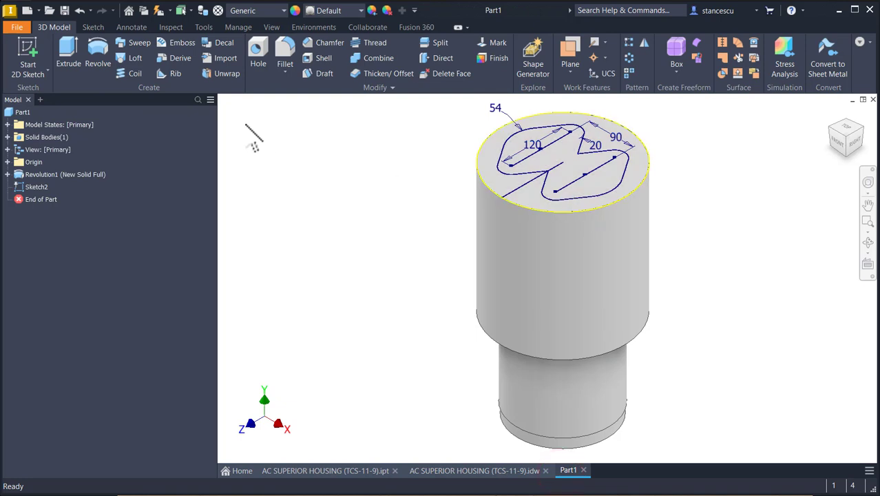
pyautogui.click(68, 56)
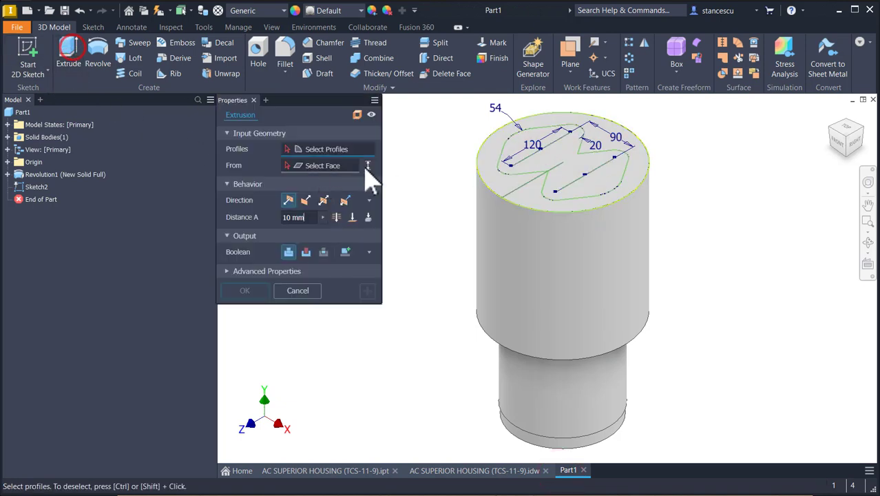
pyautogui.click(555, 153)
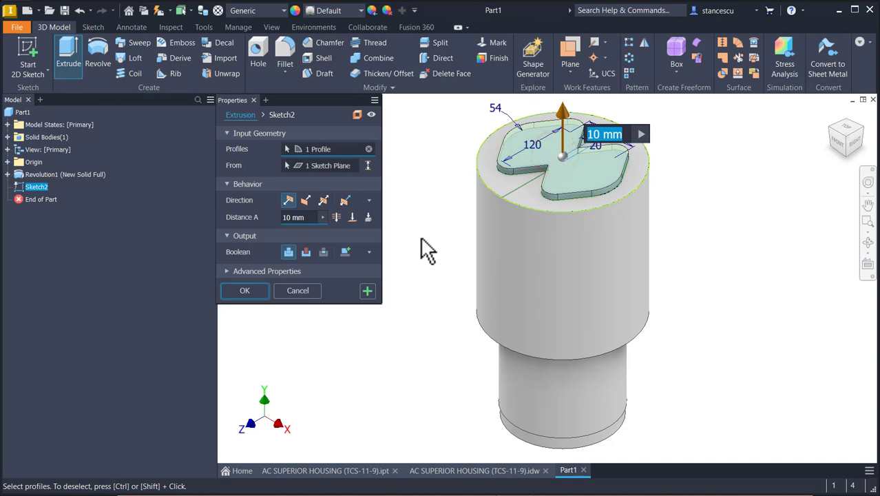
pyautogui.write('6')
pyautogui.press('Return')
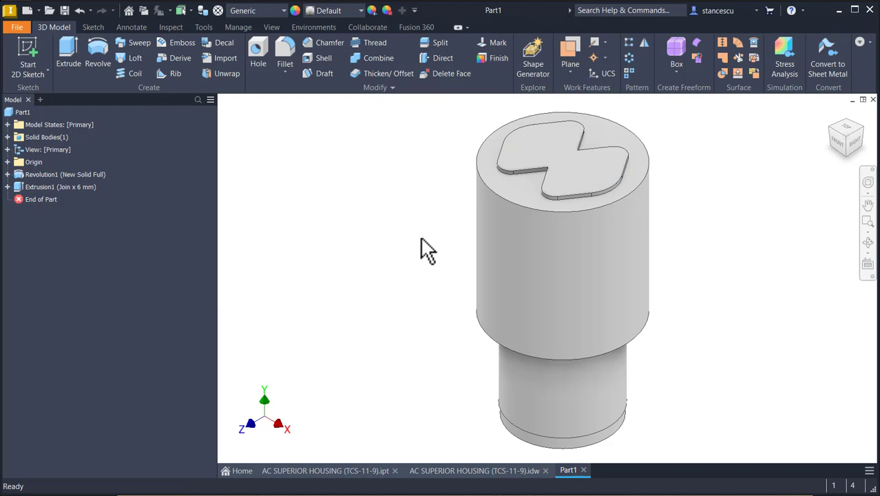
# Step: Fillet the two inner notch edges of the double port flange, front and back, with an 8 mm radius
pyautogui.scroll(-1, 422, 249)
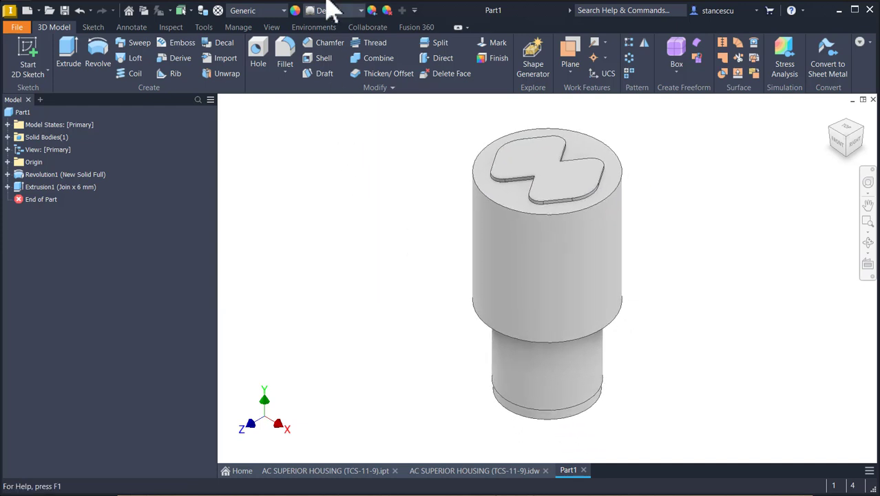
pyautogui.click(544, 192)
pyautogui.scroll(5, 541, 190)
pyautogui.scroll(5, 623, 227)
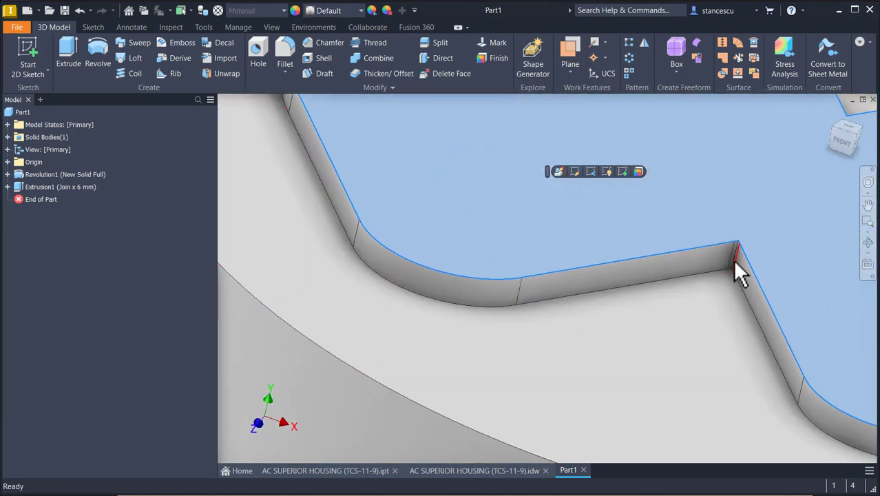
pyautogui.scroll(3, 737, 269)
pyautogui.scroll(3, 725, 266)
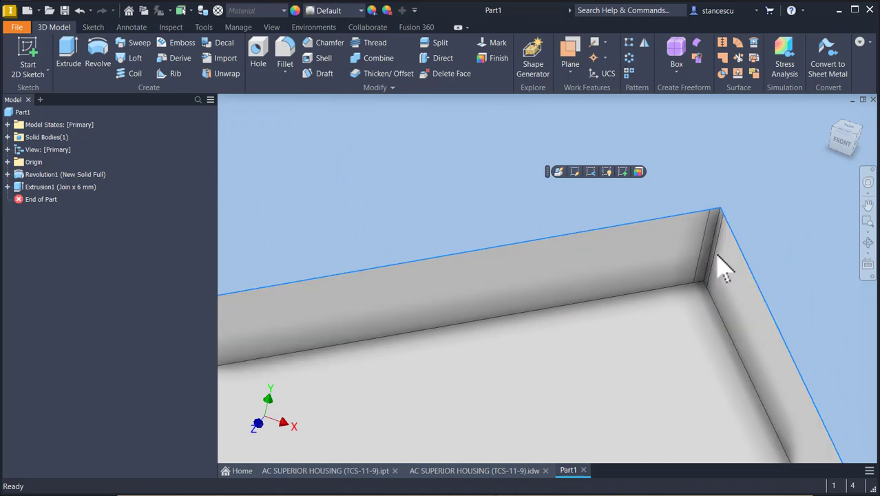
pyautogui.click(704, 252)
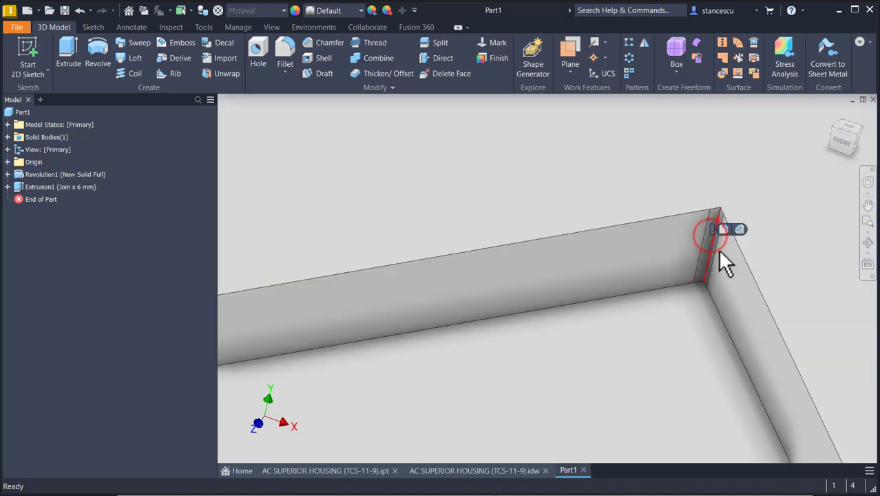
pyautogui.click(723, 229)
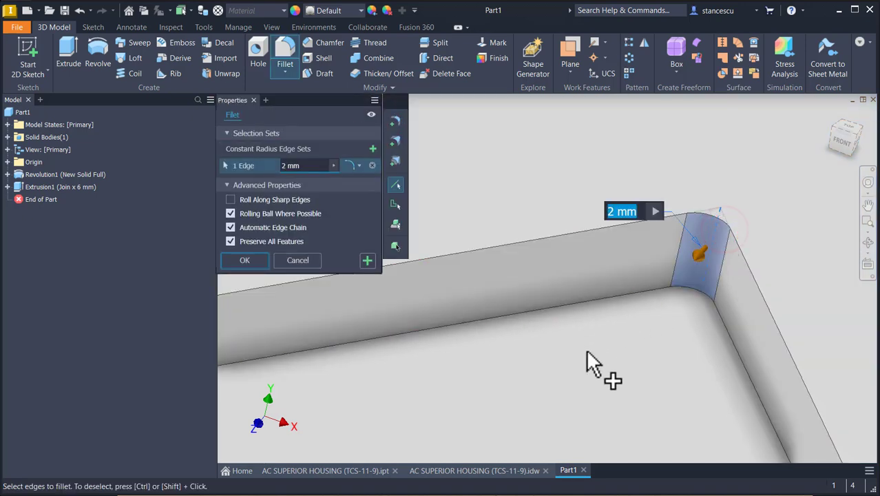
pyautogui.write('8')
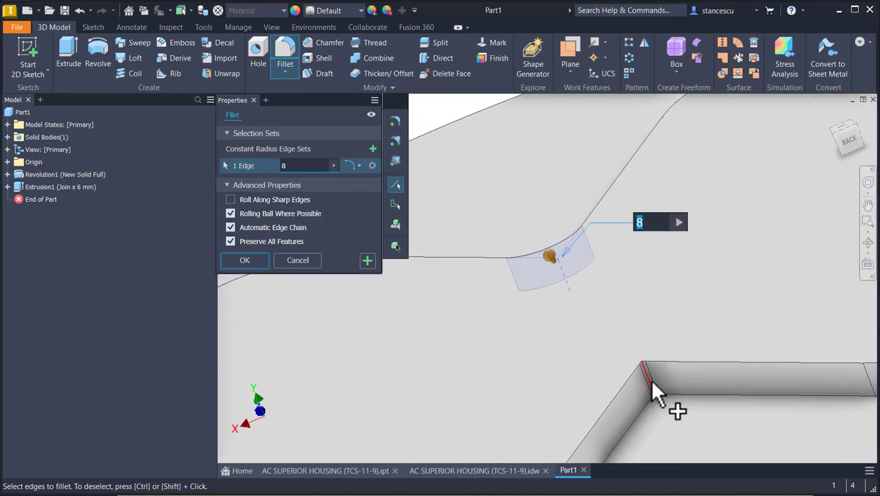
pyautogui.click(665, 406)
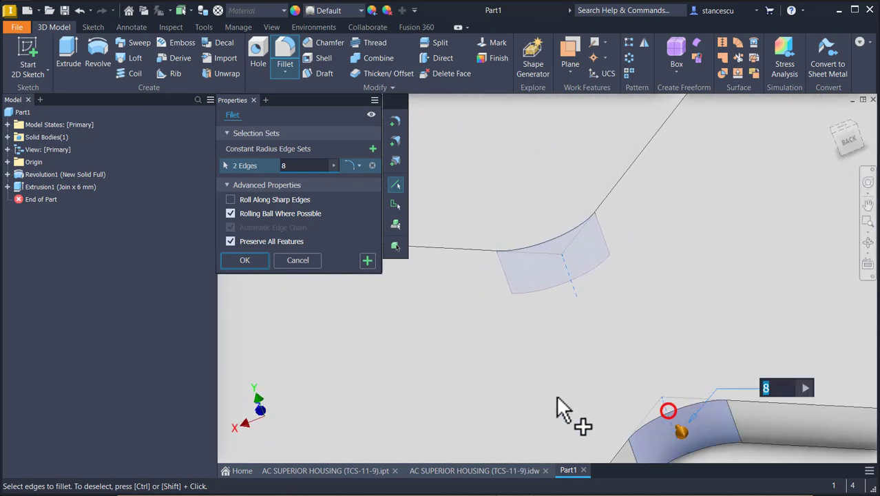
pyautogui.click(244, 260)
pyautogui.press('F6')
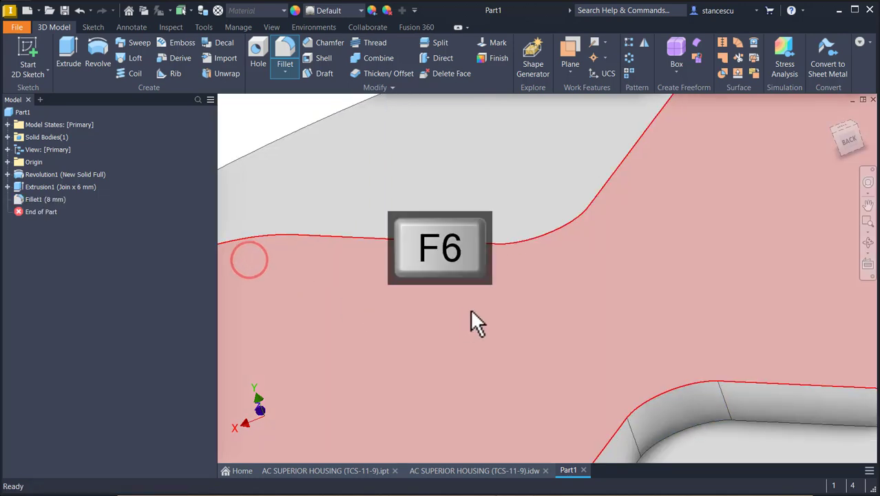
# Step: Examine the side port flanges in the housing drawing's 3D view and their face-to-face width in section C-C
pyautogui.click(383, 256)
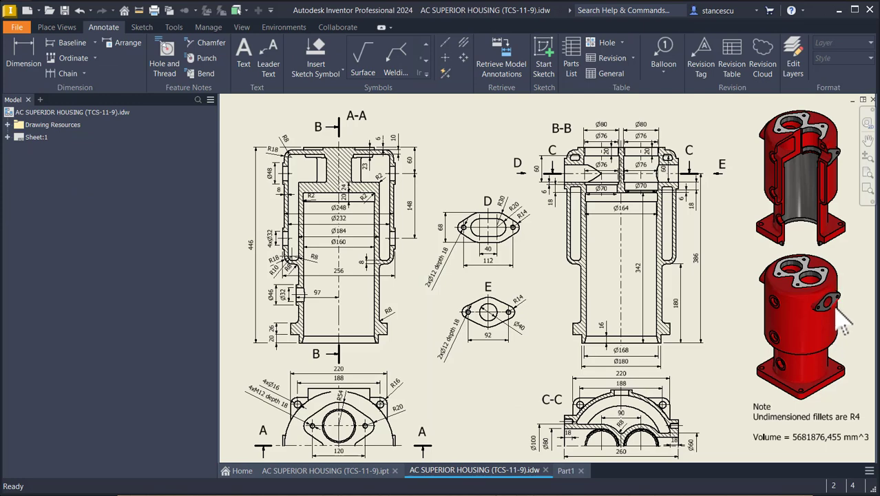
pyautogui.scroll(5, 842, 313)
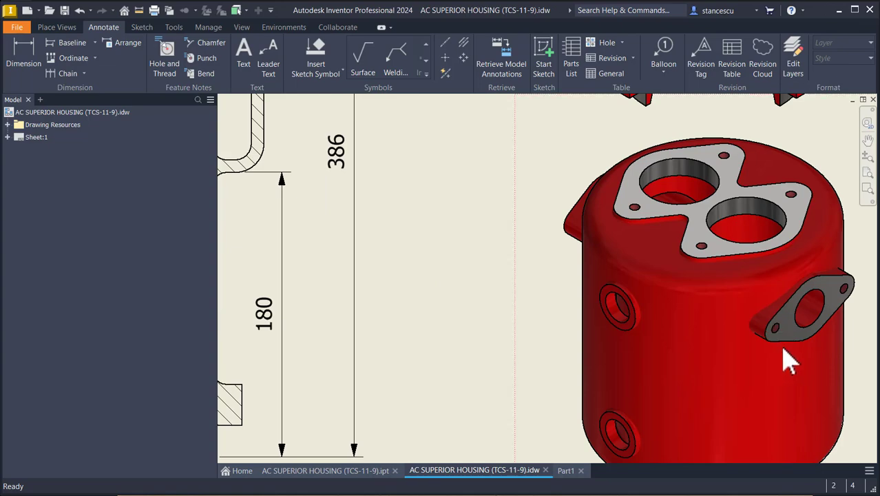
pyautogui.middleClick(529, 340)
pyautogui.middleClick(529, 339)
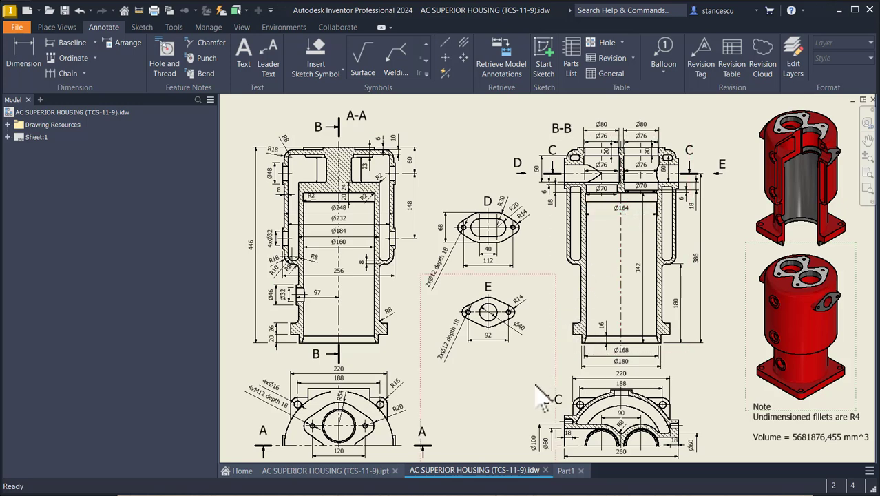
pyautogui.scroll(5, 627, 460)
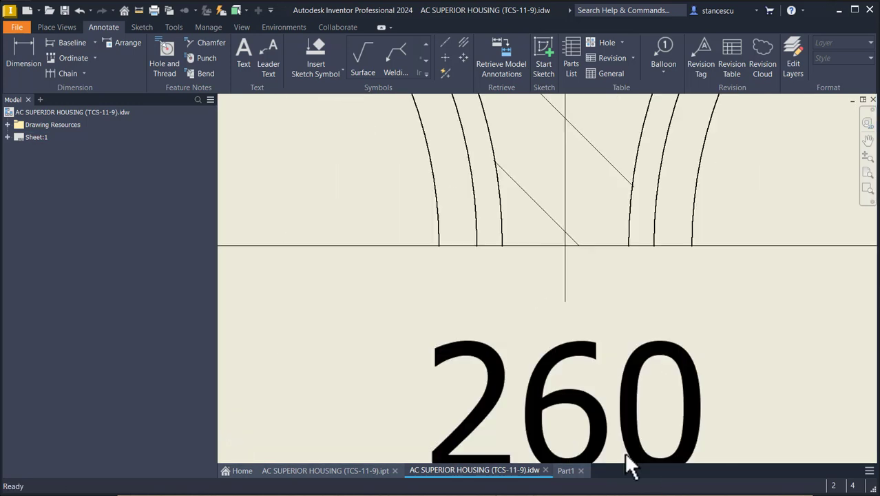
pyautogui.scroll(-3, 595, 396)
pyautogui.scroll(-4, 596, 431)
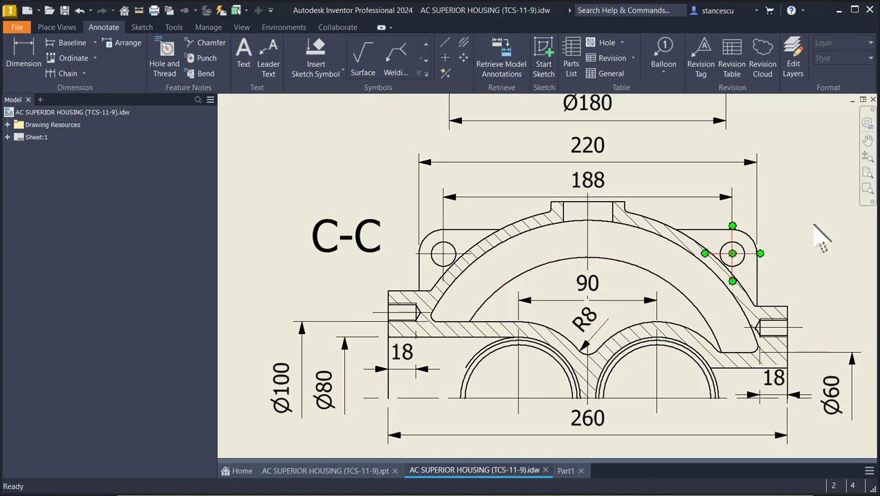
pyautogui.scroll(-5, 813, 190)
pyautogui.click(471, 143)
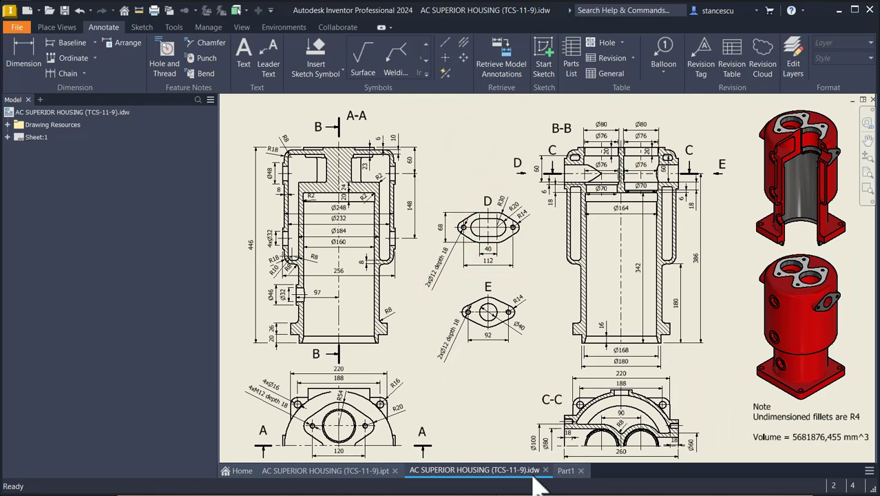
# Step: Return to the part model and create a work plane offset 260 mm / 2 from the YZ plane
pyautogui.click(561, 470)
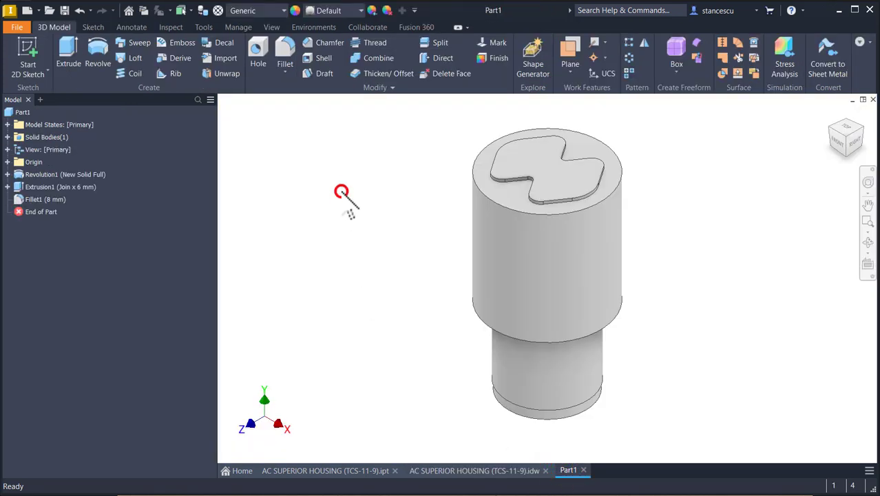
pyautogui.click(8, 161)
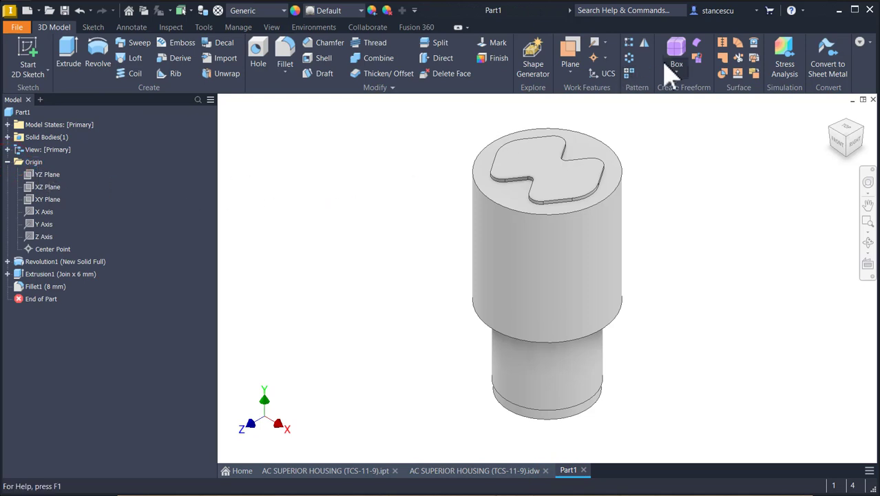
pyautogui.click(574, 43)
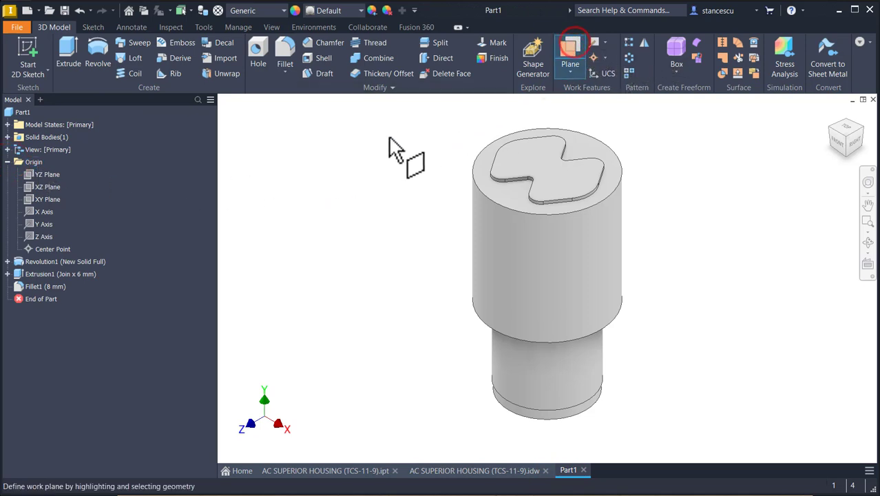
pyautogui.click(39, 175)
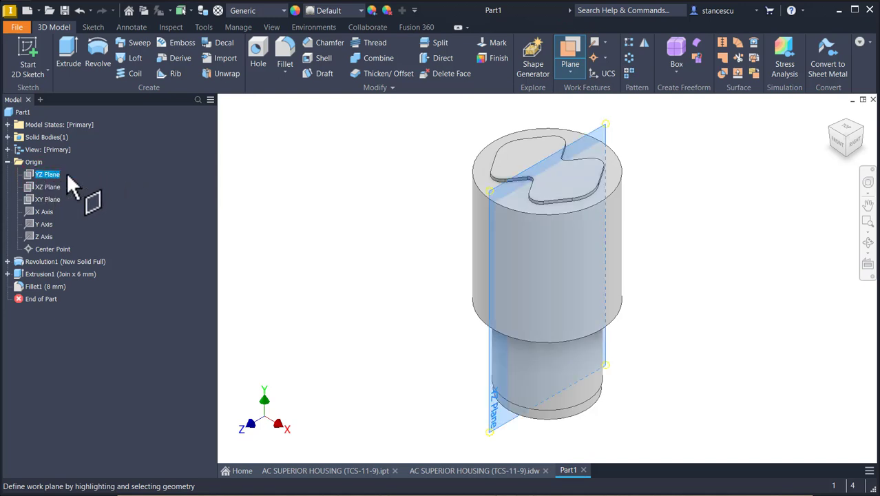
pyautogui.moveTo(599, 119); pyautogui.dragTo(677, 161)
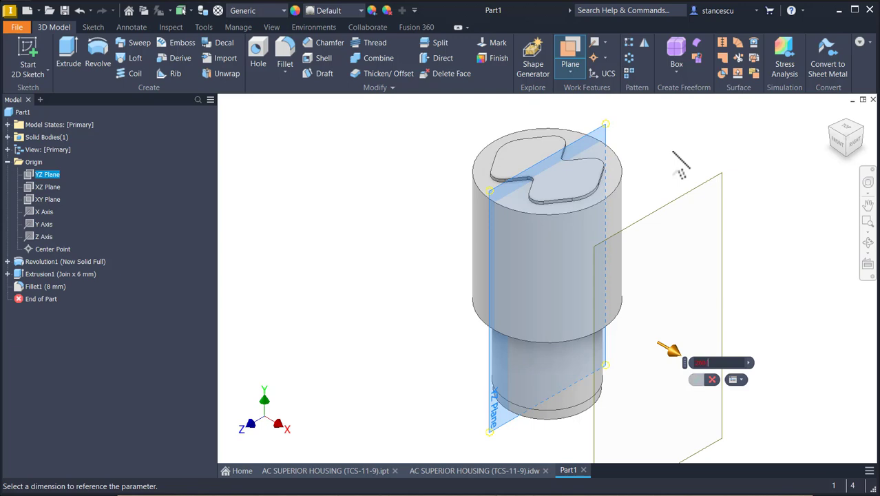
pyautogui.press('Return')
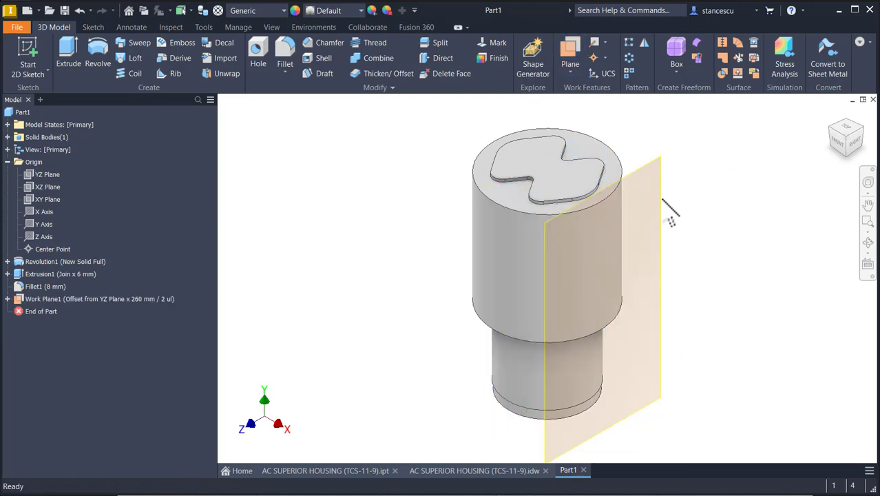
# Step: Sketch a 92 mm horizontal line on the offset work plane and align its midpoint vertically with the origin
pyautogui.click(660, 195)
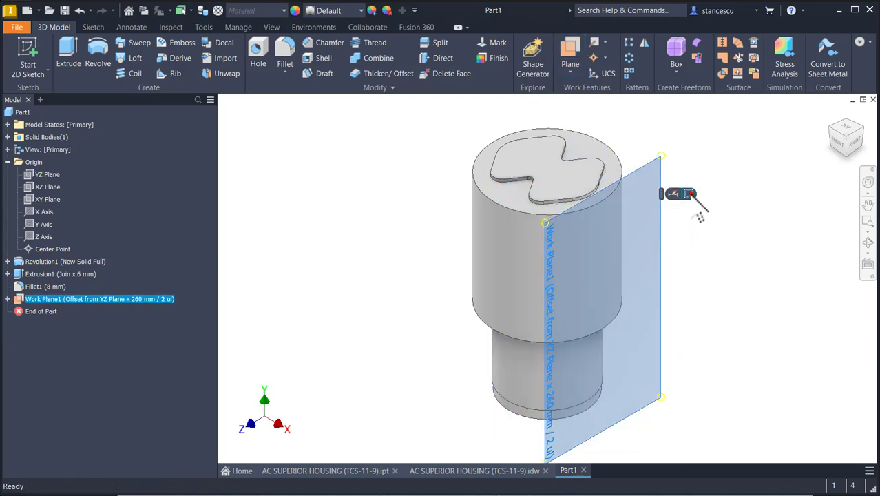
pyautogui.click(689, 194)
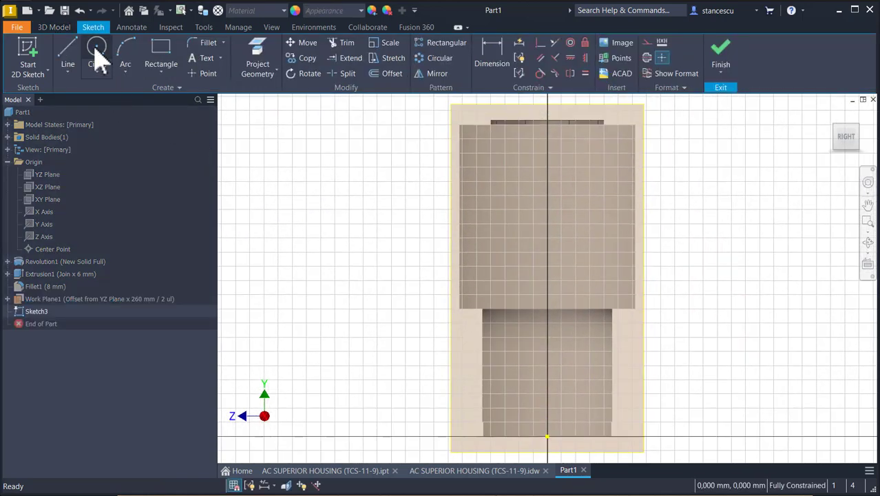
pyautogui.click(68, 54)
pyautogui.click(512, 181)
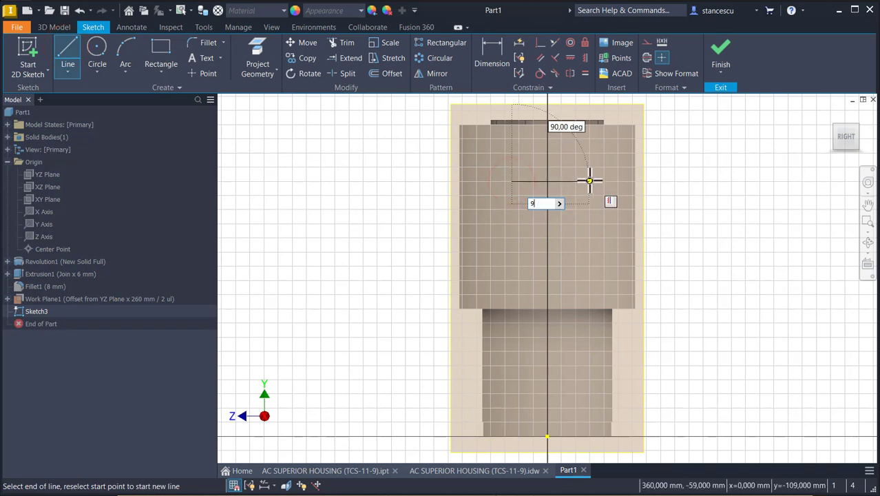
pyautogui.press('Return')
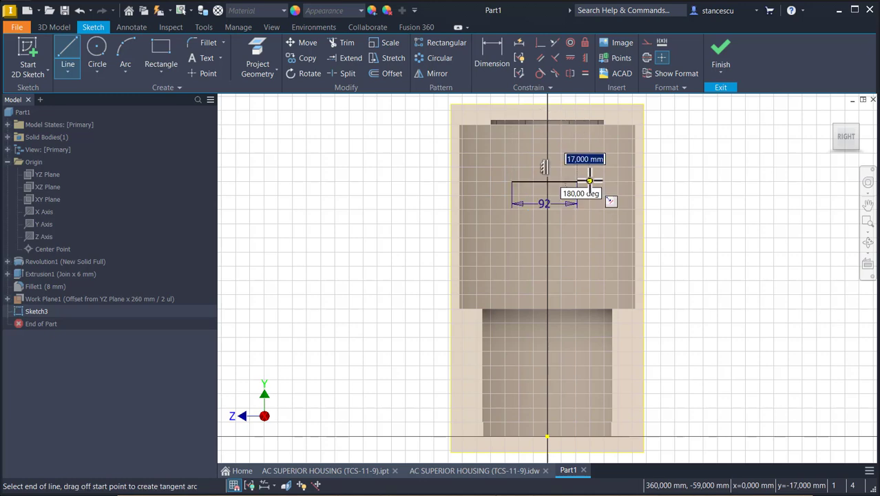
pyautogui.press('Escape')
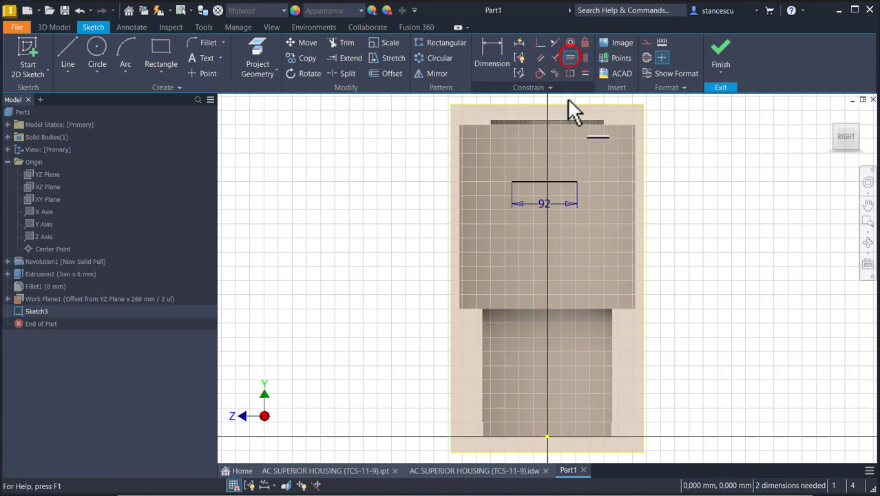
pyautogui.click(544, 181)
pyautogui.click(546, 434)
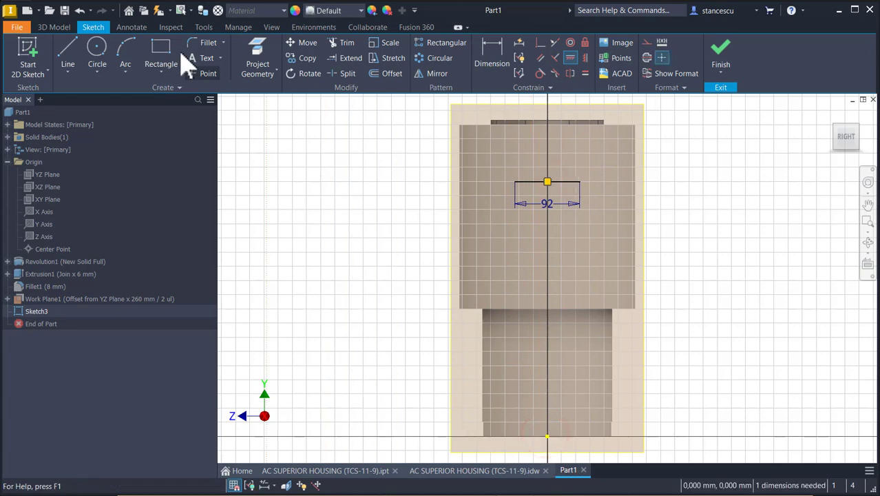
# Step: Draw a circle with a 14 mm radius centred on the left end of the 92 mm line
pyautogui.scroll(-3, 516, 168)
pyautogui.moveTo(583, 187); pyautogui.dragTo(517, 210, button='middle')
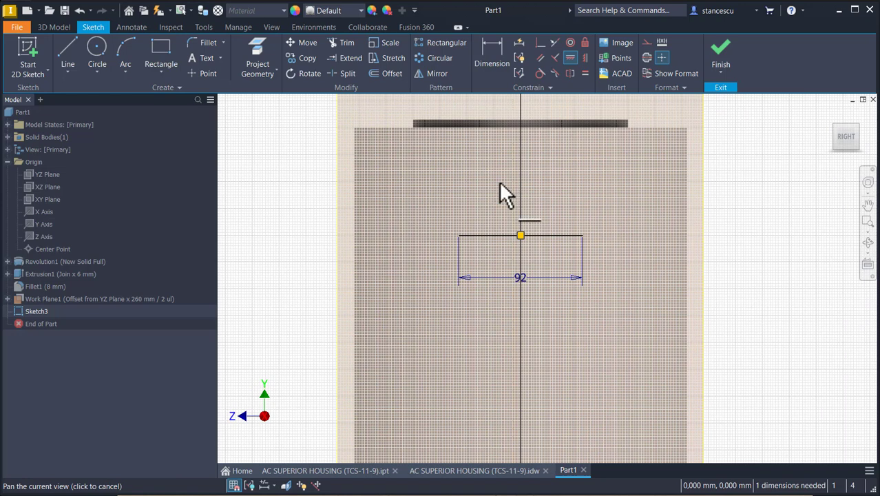
pyautogui.click(96, 58)
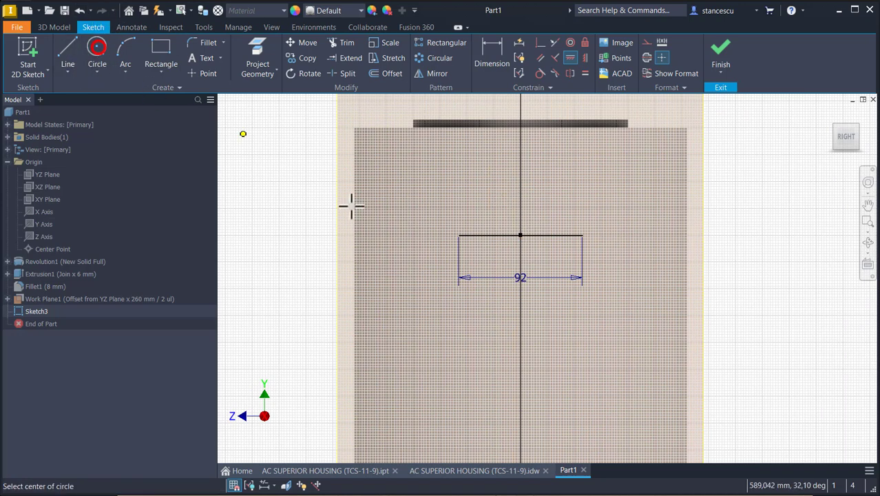
pyautogui.click(459, 236)
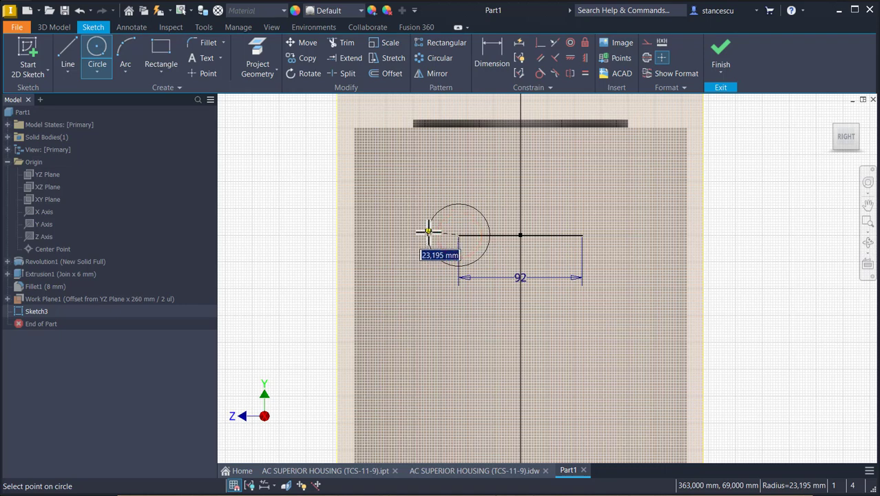
pyautogui.press('Return')
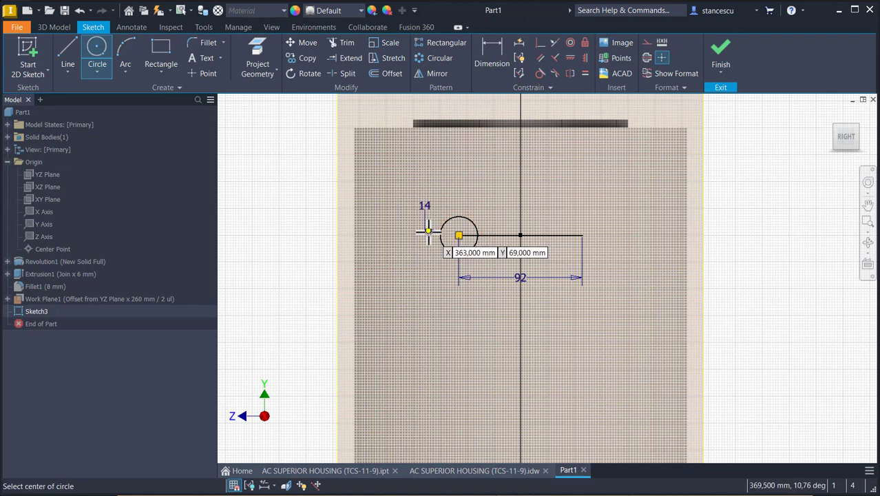
# Step: Draw a second circle on the right end of the 92 mm line and constrain it equal to the left circle
pyautogui.click(583, 235)
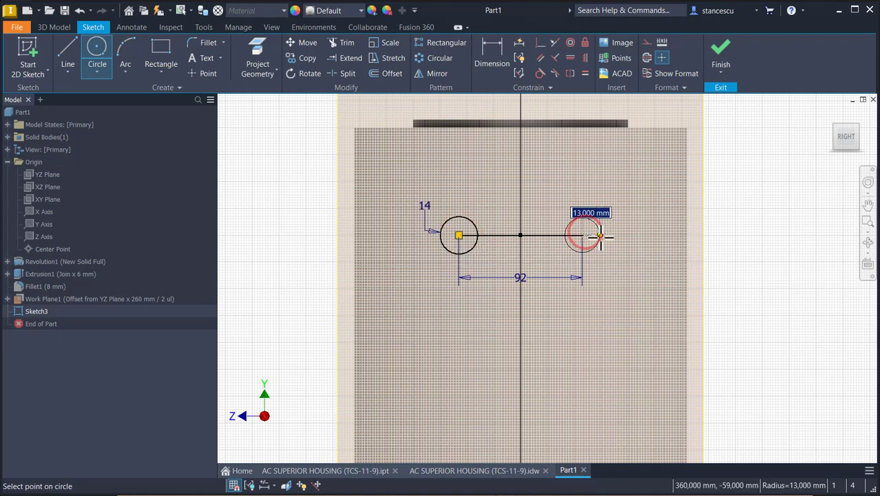
pyautogui.click(599, 236)
pyautogui.click(584, 73)
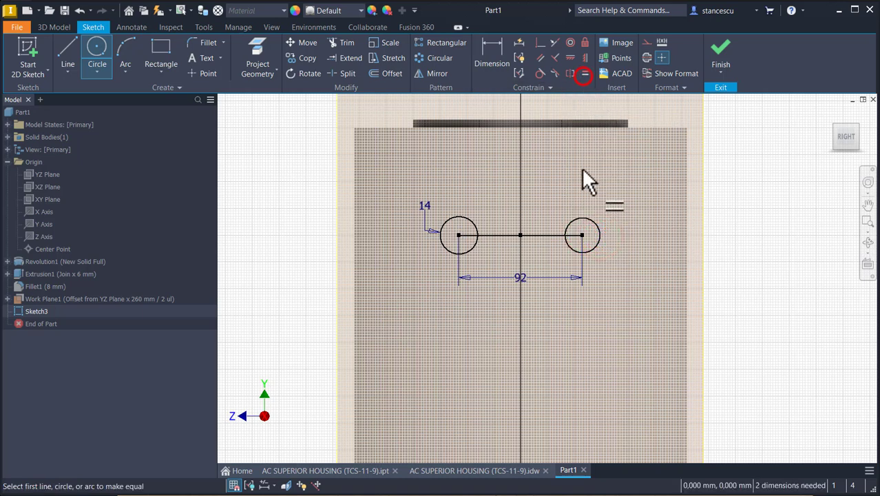
pyautogui.click(573, 223)
pyautogui.click(461, 220)
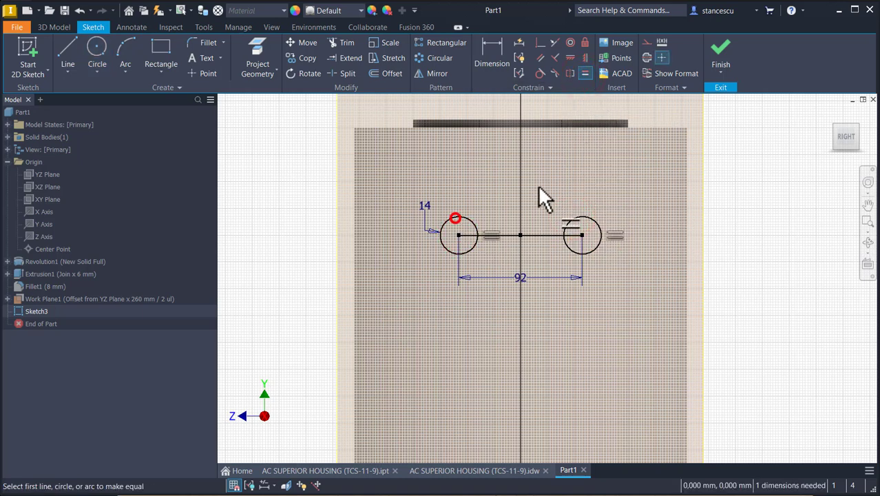
pyautogui.press('Escape')
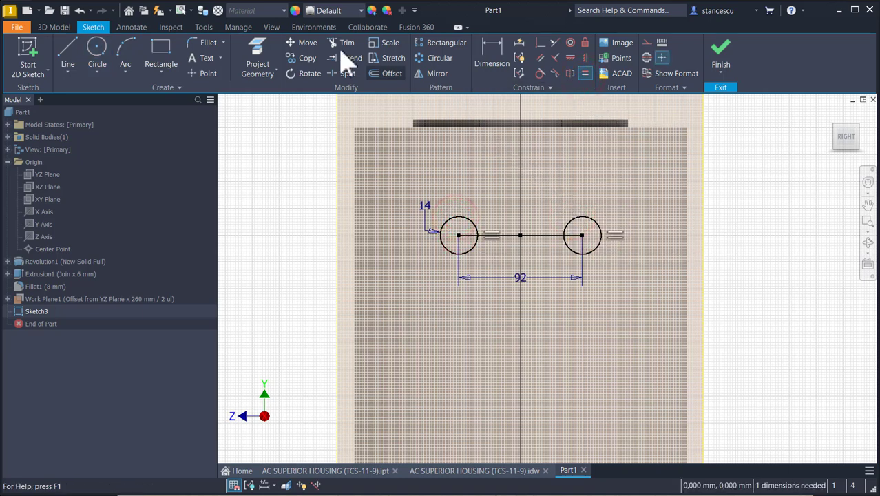
# Step: Sketch a tangent line, arc and line chain over the top of both end circles and constrain the arc tangent to the second line
pyautogui.click(72, 64)
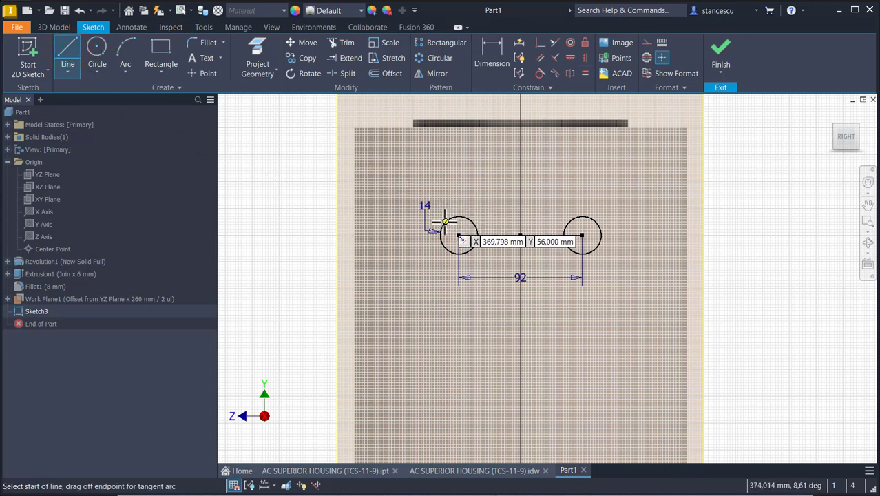
pyautogui.moveTo(445, 223); pyautogui.dragTo(555, 188)
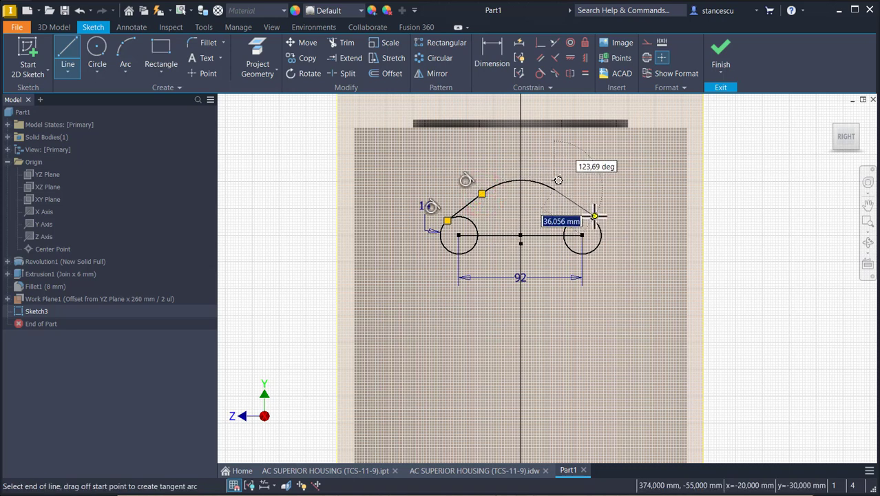
pyautogui.click(594, 219)
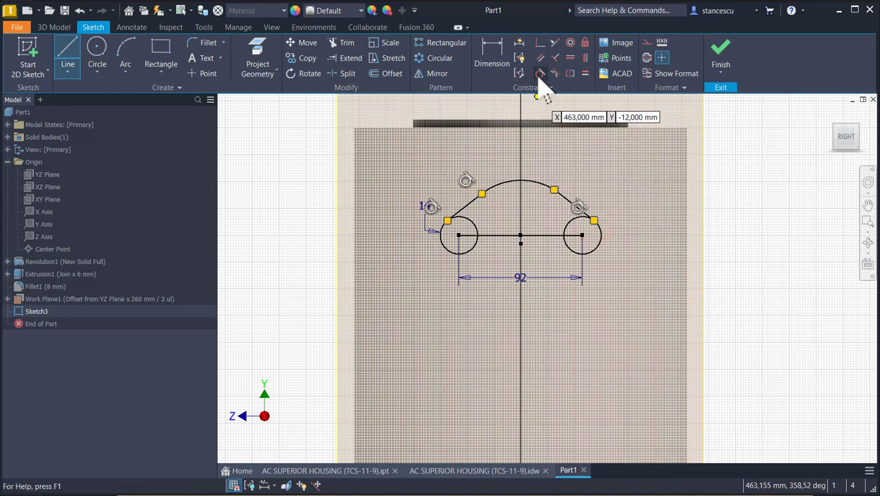
pyautogui.click(539, 72)
pyautogui.click(547, 183)
pyautogui.click(566, 198)
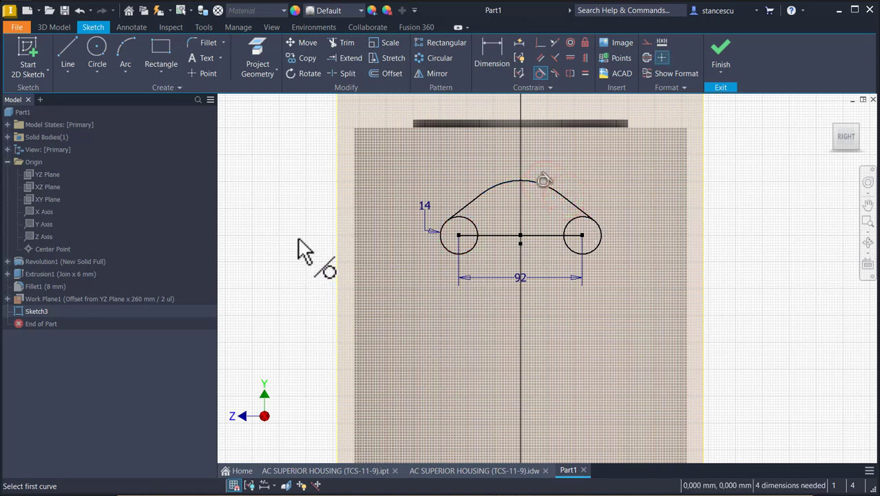
# Step: Make the upper arc's centre coincident with the midpoint of the 92 mm line and set the arc's radius to 34 mm
pyautogui.click(539, 42)
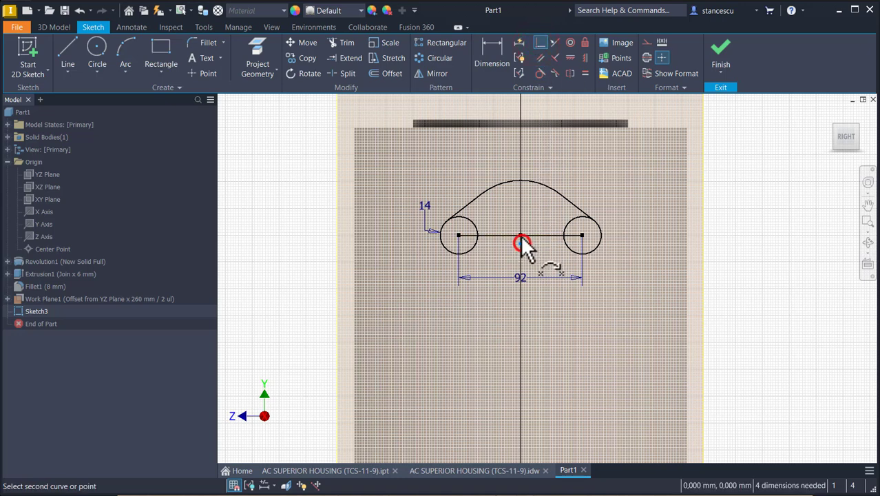
pyautogui.click(520, 235)
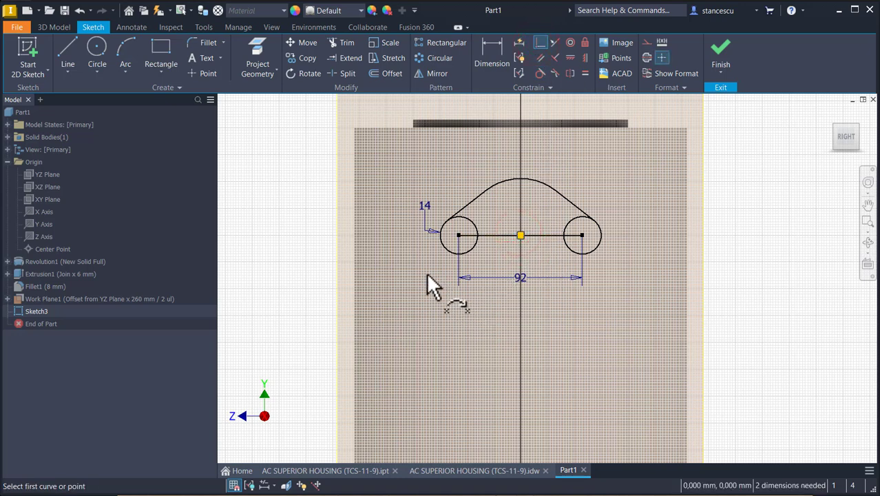
pyautogui.click(490, 47)
pyautogui.click(540, 184)
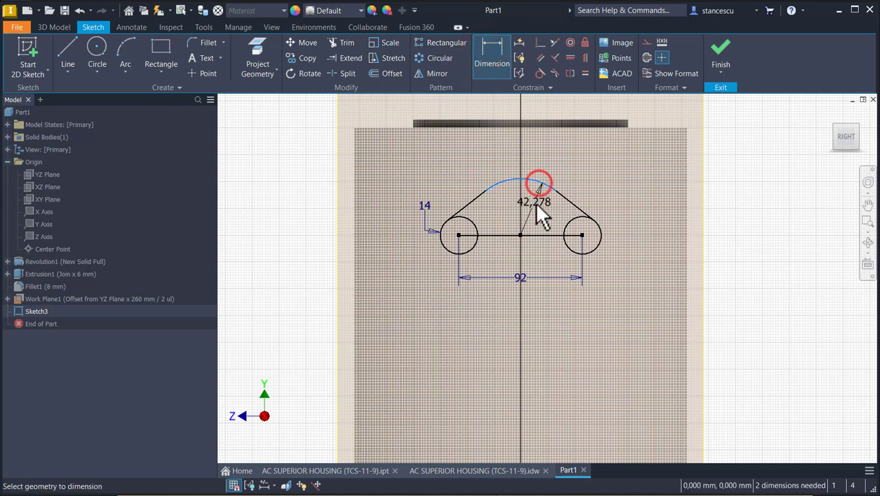
pyautogui.click(535, 202)
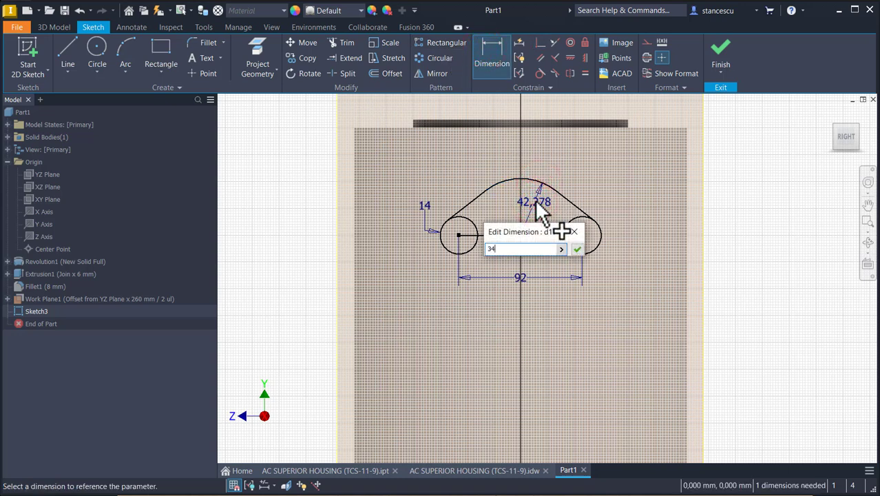
pyautogui.write('34')
pyautogui.press('Return')
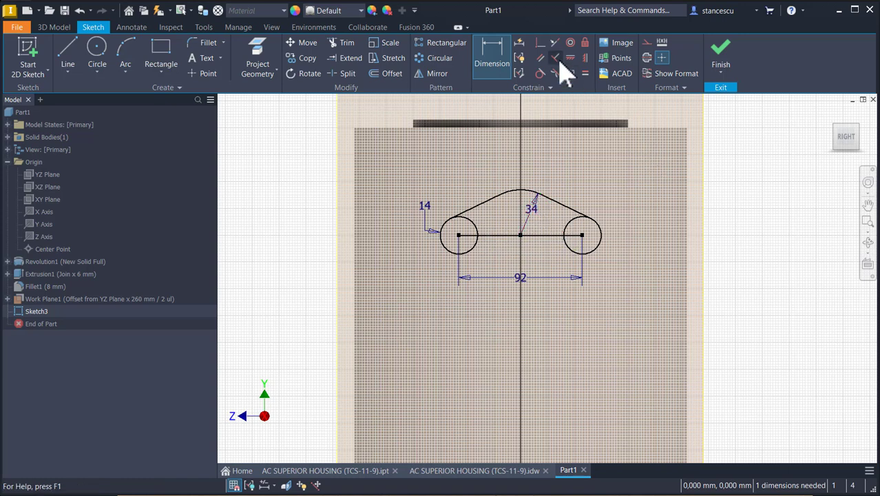
# Step: Mirror the upper arc and its two tangent lines about the 92 mm line
pyautogui.click(437, 73)
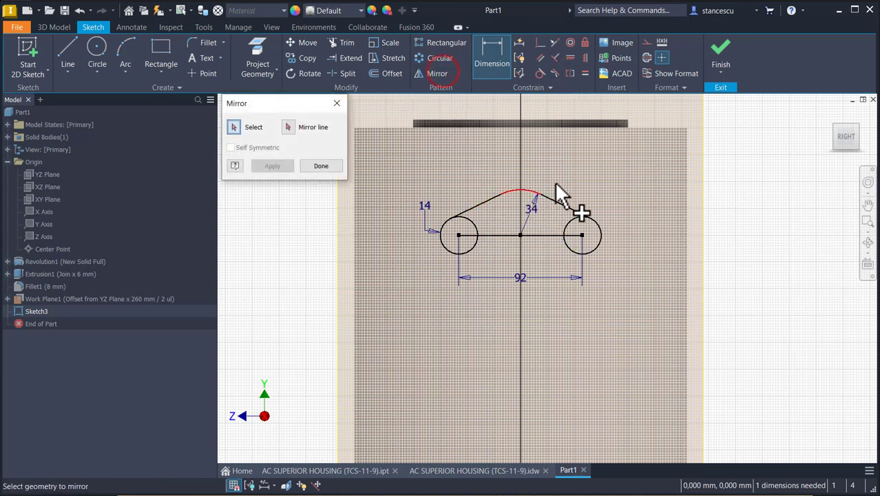
pyautogui.moveTo(569, 169); pyautogui.dragTo(440, 201)
pyautogui.click(289, 128)
pyautogui.click(498, 233)
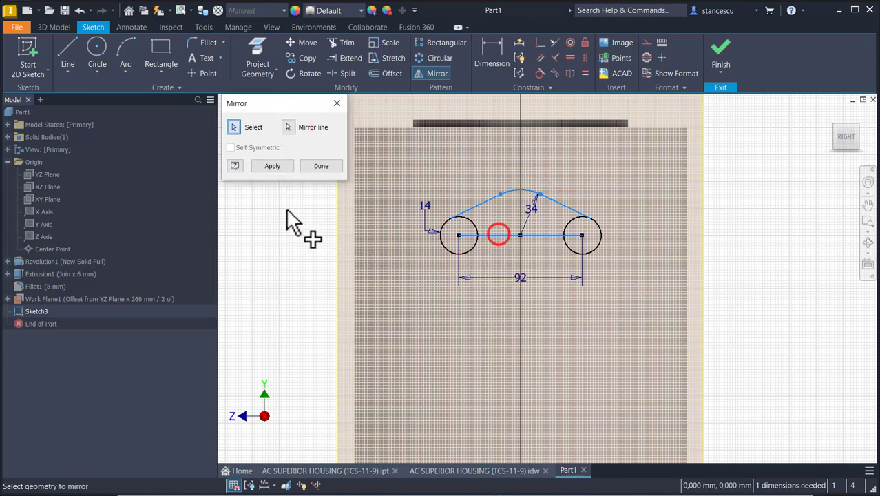
pyautogui.click(273, 166)
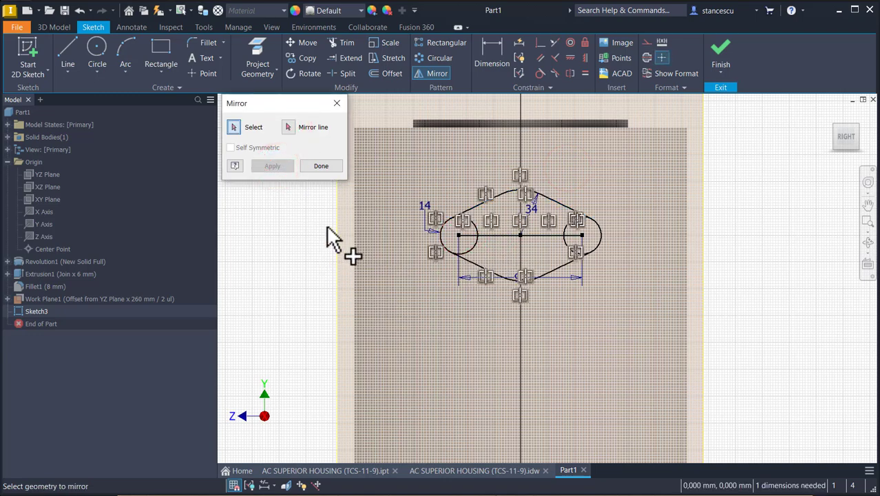
pyautogui.click(333, 166)
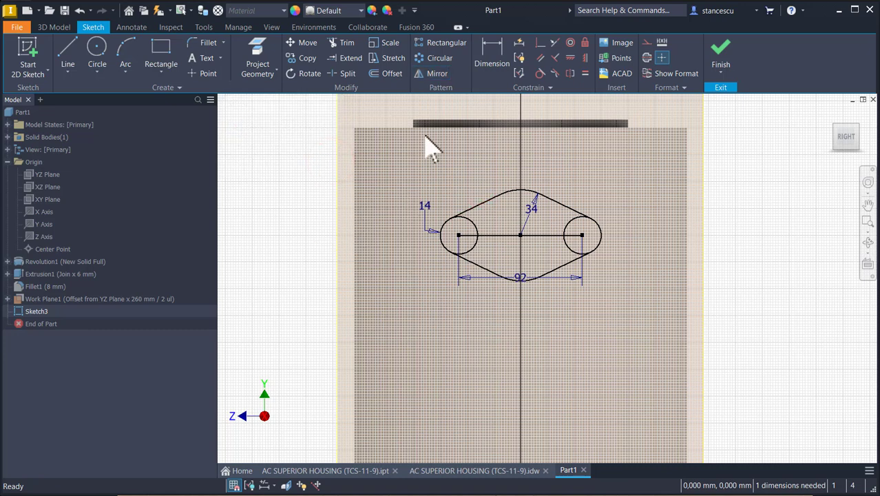
# Step: Trim away the inner portions of both end circles to leave a single closed flange outline
pyautogui.click(342, 43)
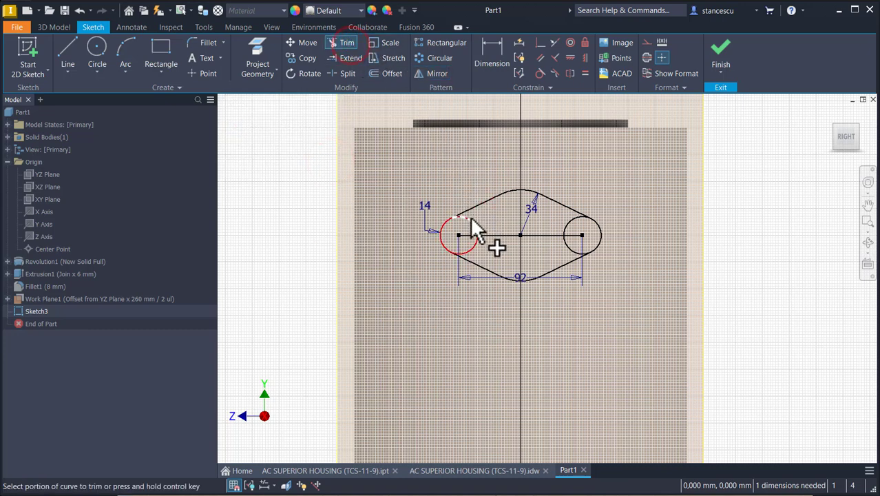
pyautogui.click(474, 246)
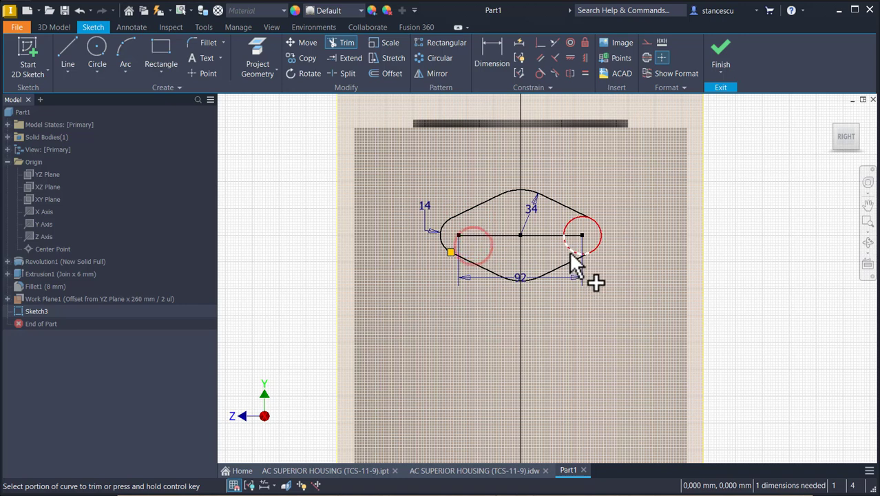
pyautogui.click(570, 228)
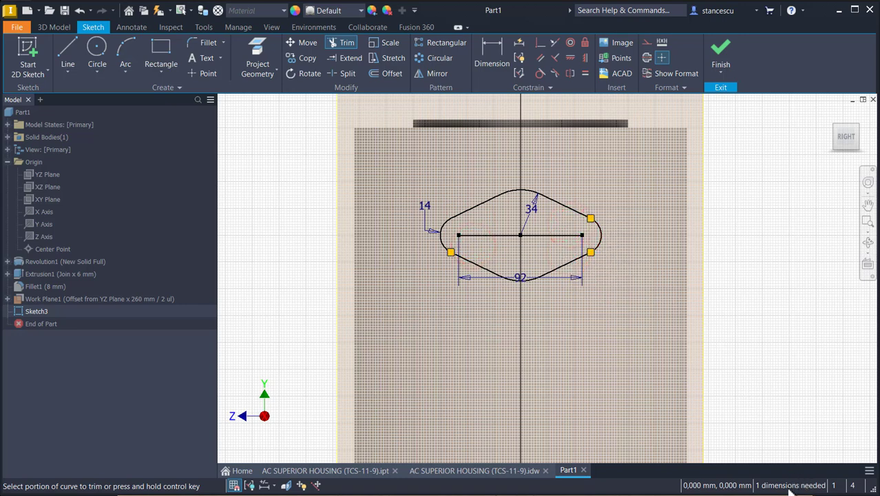
# Step: Look up the side port's height in the drawing, dimension the 92 mm line 386 mm above the origin, and finish the sketch
pyautogui.press('Home')
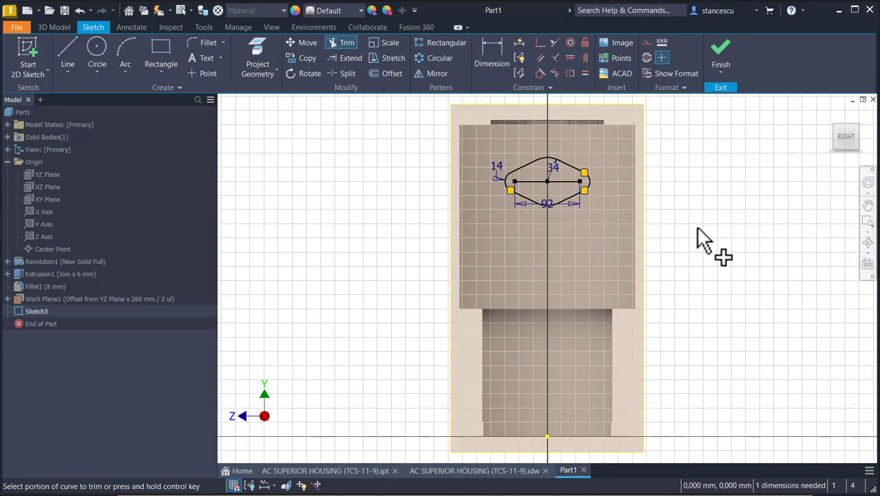
pyautogui.click(465, 472)
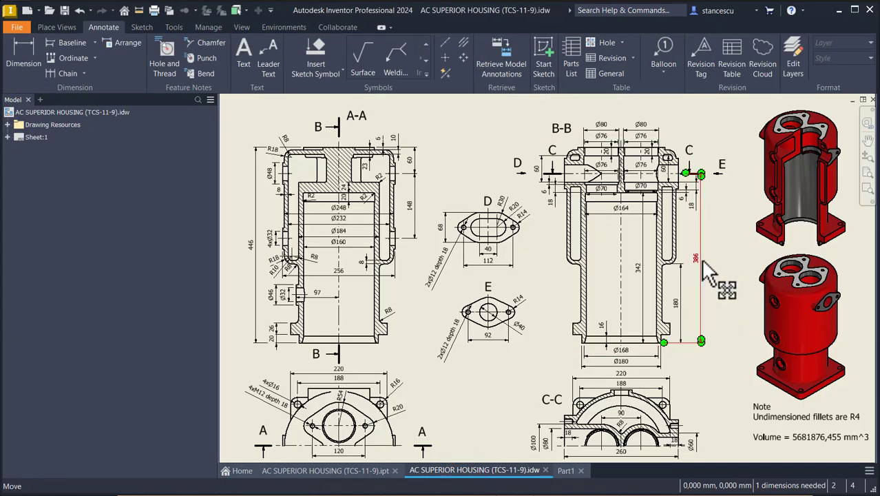
pyautogui.scroll(-2, 709, 271)
pyautogui.scroll(5, 709, 272)
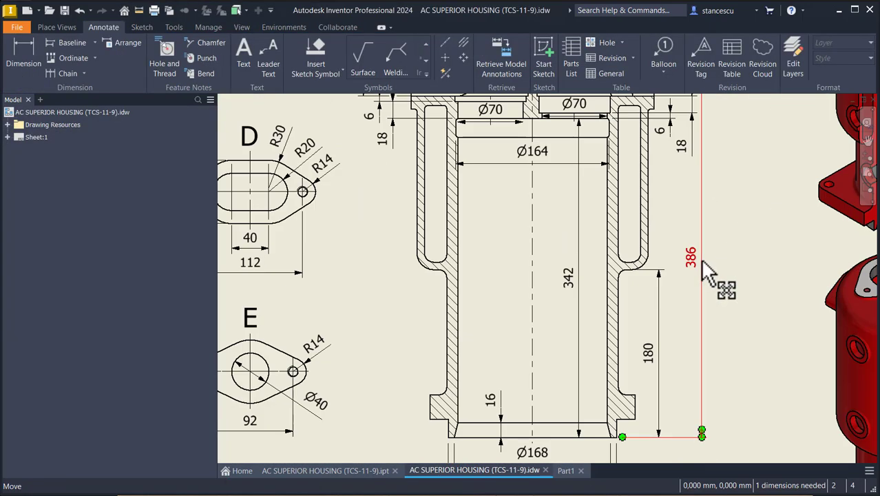
pyautogui.moveTo(703, 266)
pyautogui.mouseDown(button='middle')
pyautogui.moveTo(685, 313)
pyautogui.moveTo(686, 292)
pyautogui.moveTo(698, 279)
pyautogui.moveTo(705, 307)
pyautogui.mouseUp(button='middle')
pyautogui.scroll(-2, 704, 303)
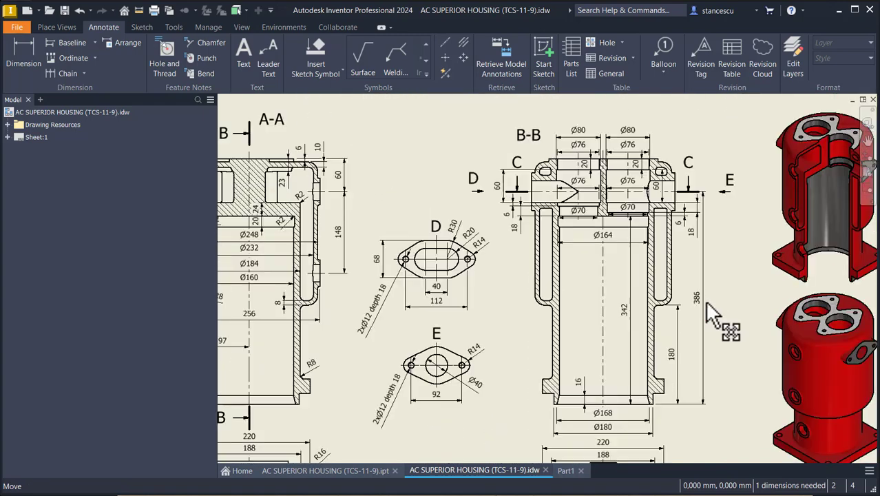
pyautogui.click(566, 470)
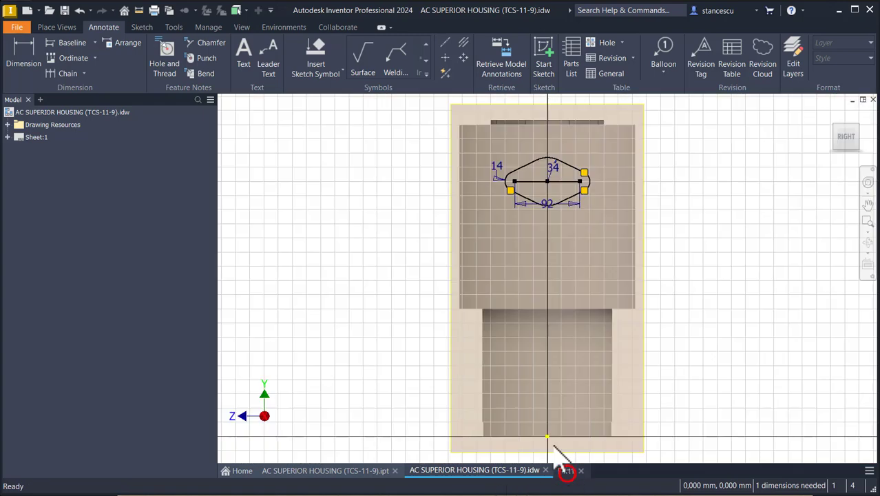
pyautogui.click(493, 49)
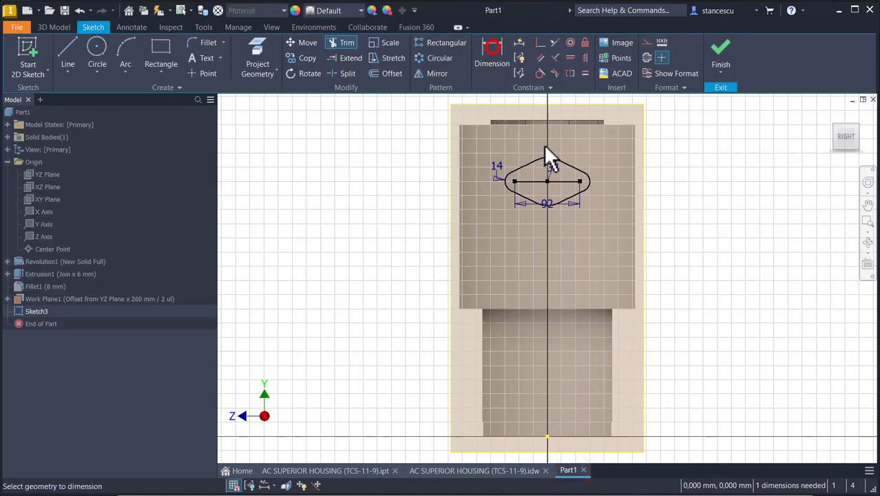
pyautogui.click(565, 181)
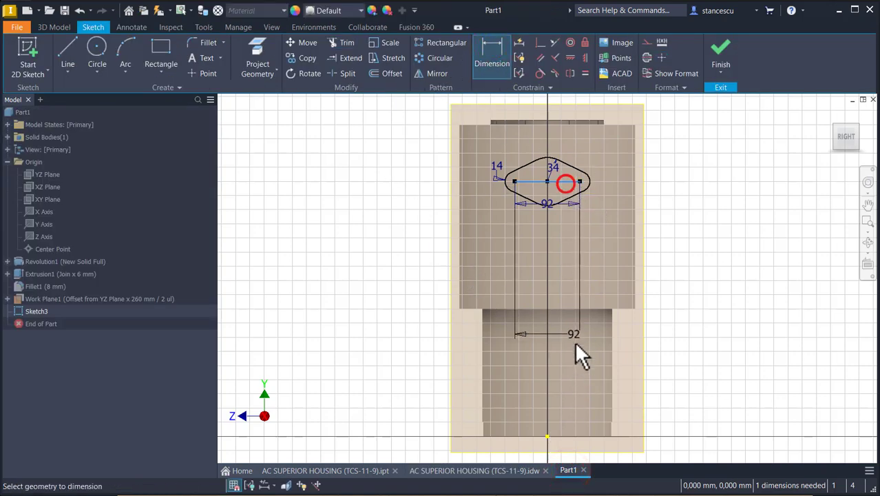
pyautogui.click(546, 436)
pyautogui.click(698, 296)
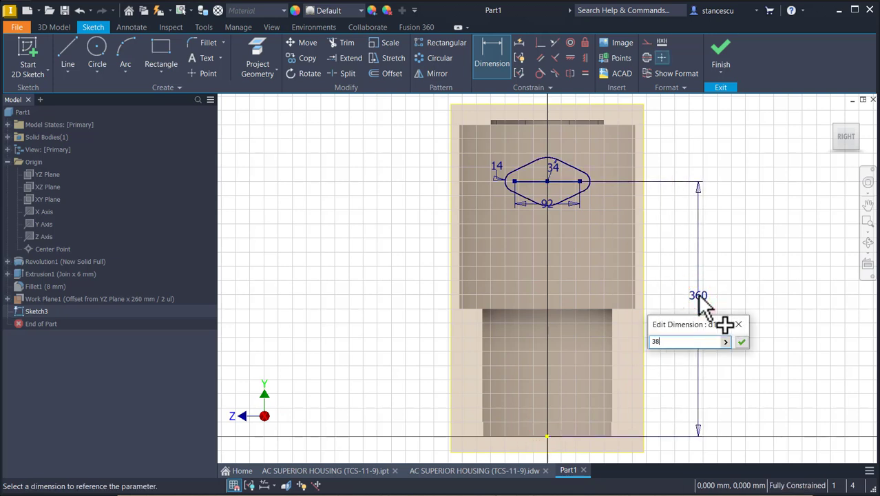
pyautogui.press('Return')
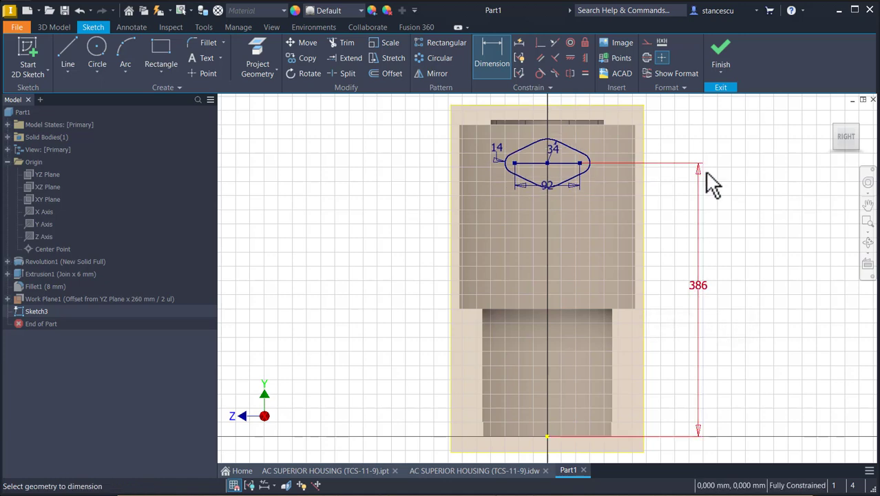
pyautogui.click(720, 49)
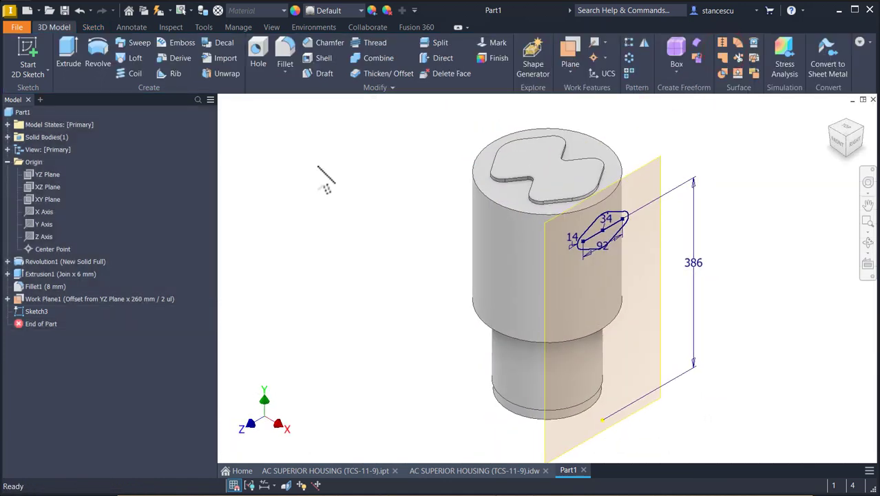
# Step: Extrude the side flange profile To Next so that it joins the cylindrical body, and hide the offset work plane
pyautogui.click(68, 50)
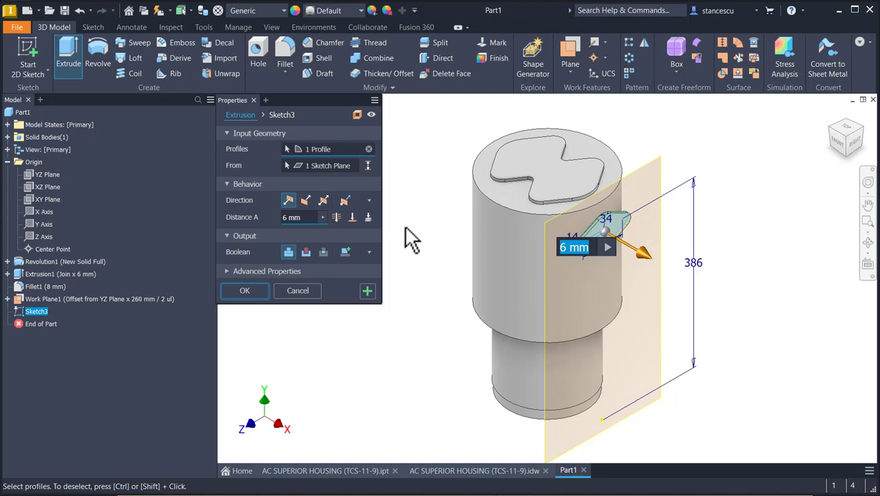
pyautogui.click(368, 217)
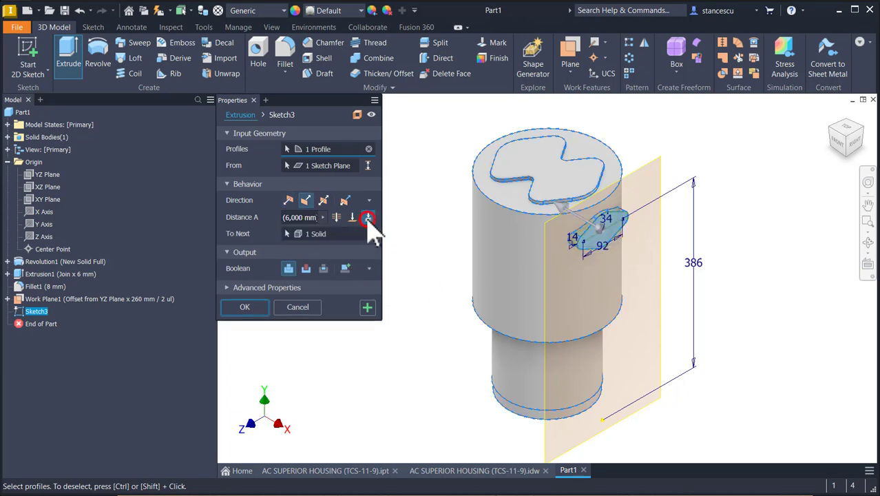
pyautogui.click(248, 307)
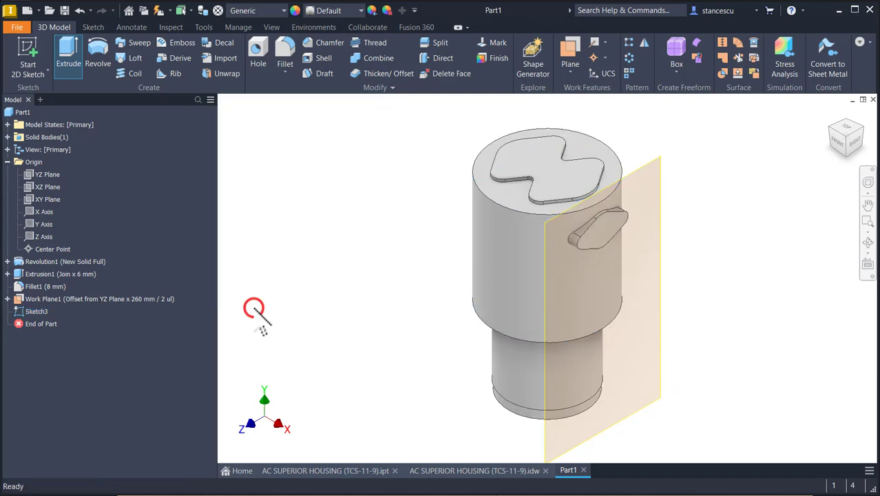
pyautogui.click(657, 167)
pyautogui.rightClick(658, 162)
pyautogui.click(681, 173)
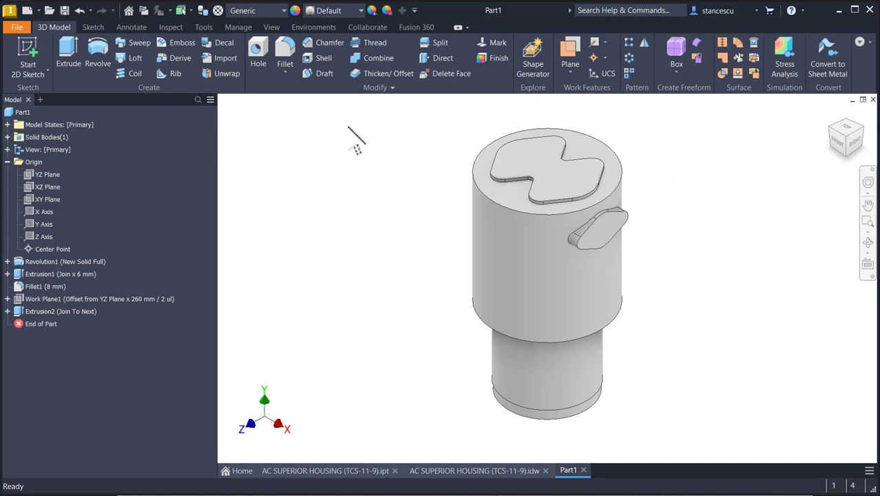
# Step: Create a second work plane offset 260 mm / 2 from the YZ plane
pyautogui.click(826, 127)
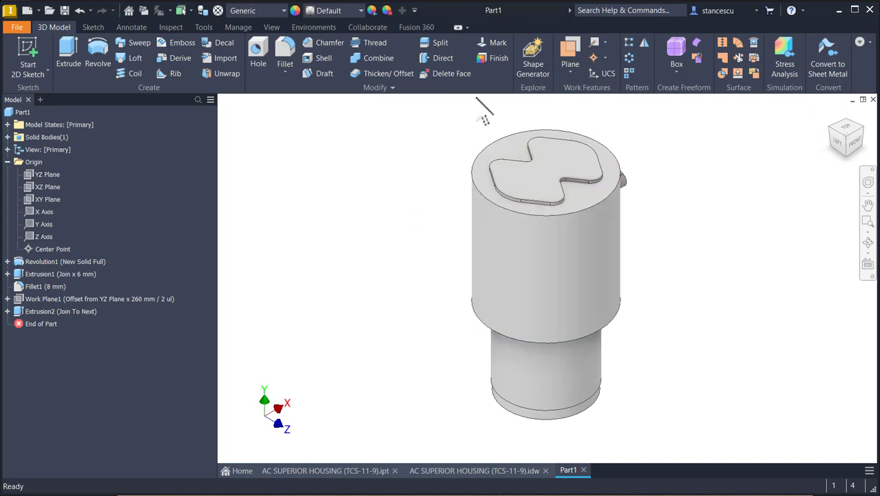
pyautogui.click(569, 46)
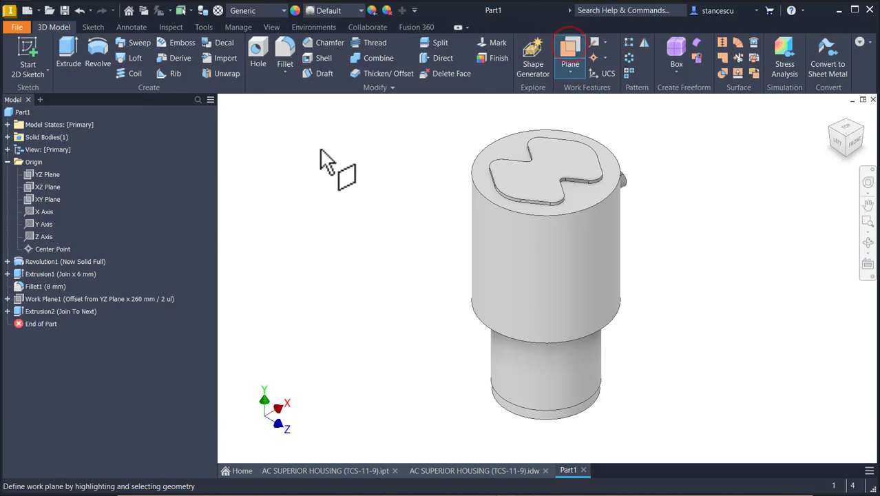
pyautogui.click(48, 176)
pyautogui.click(489, 124)
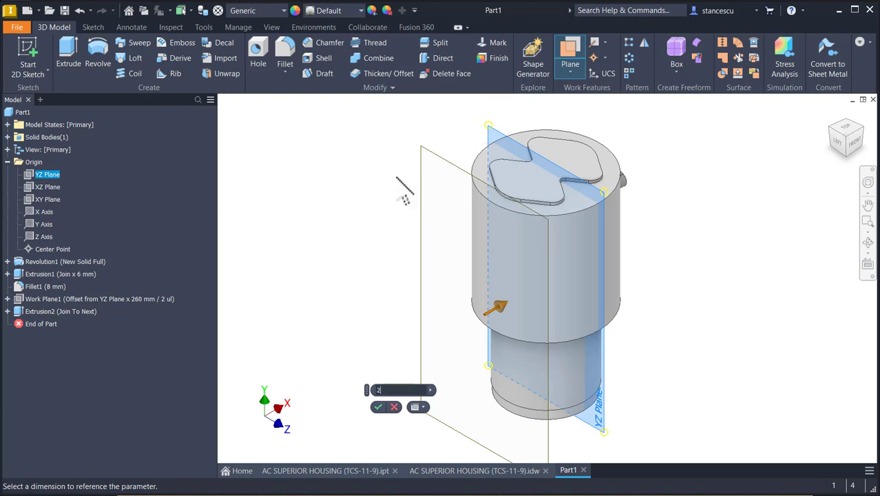
pyautogui.write('260')
pyautogui.press('Return')
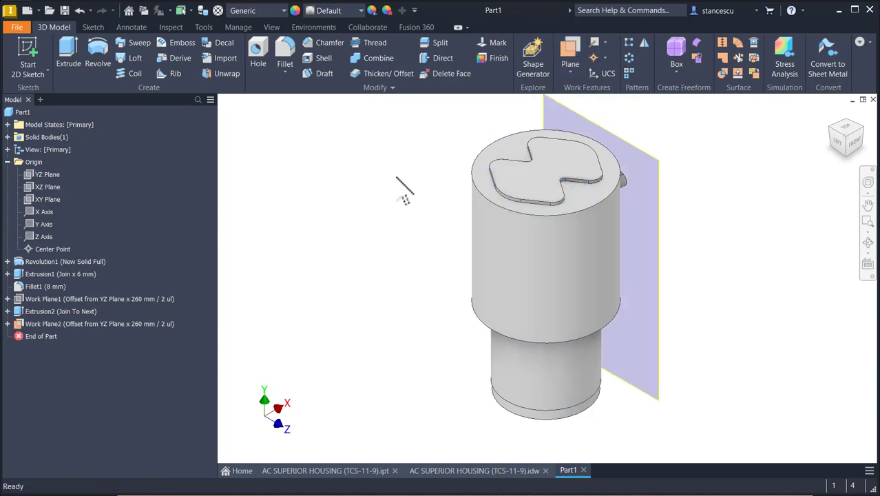
# Step: Try to flip the second work plane to the opposite side by setting its offset to -260 mm / 2
pyautogui.doubleClick(20, 324)
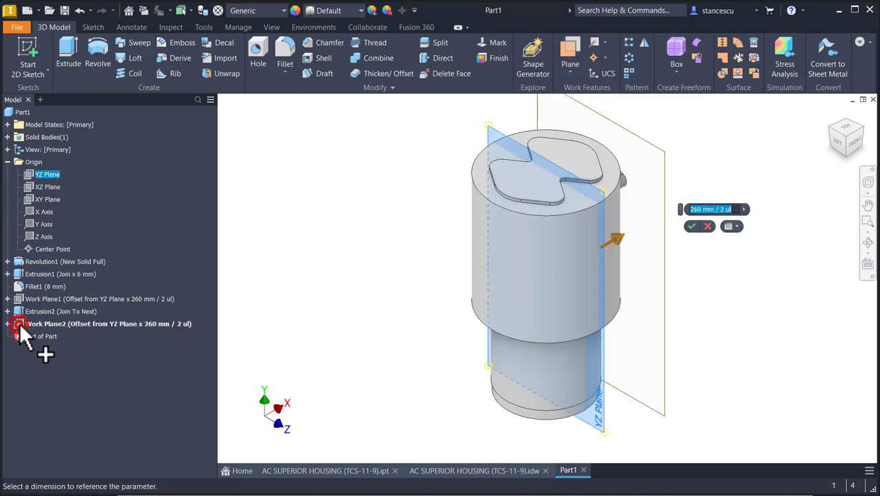
pyautogui.click(687, 210)
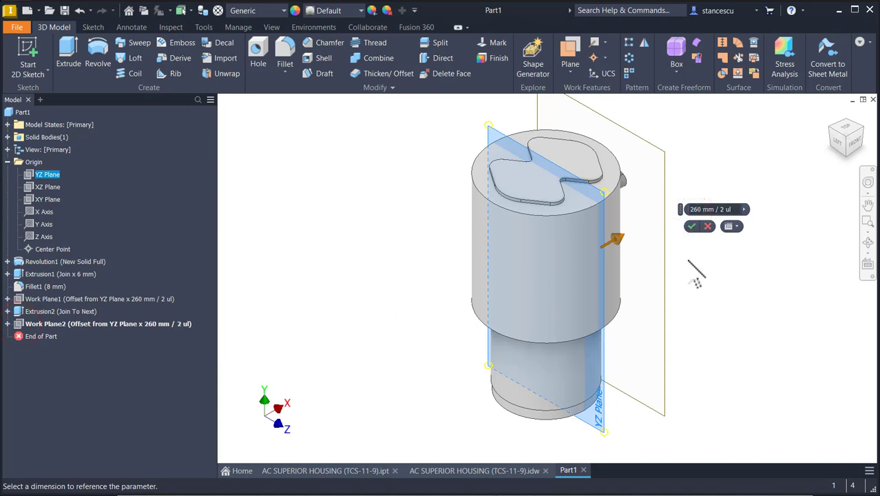
pyautogui.write('-')
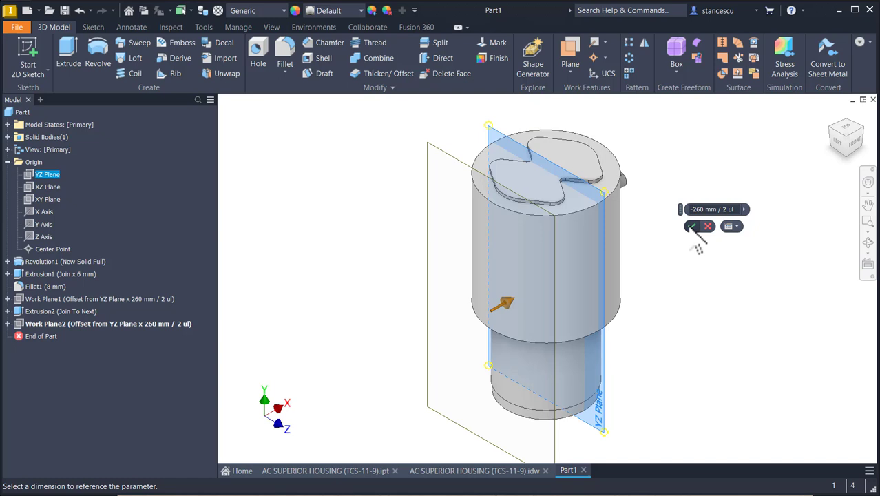
pyautogui.click(691, 227)
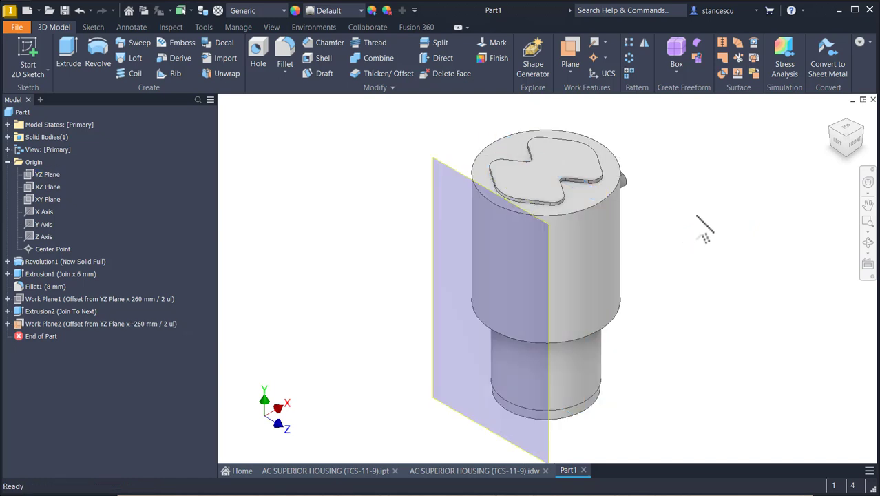
# Step: Undo the second work plane and instead create one offset -260 mm from the side flange's outer face
pyautogui.hotkey('ctrl', 'z')
pyautogui.hotkey('ctrl', 'z')
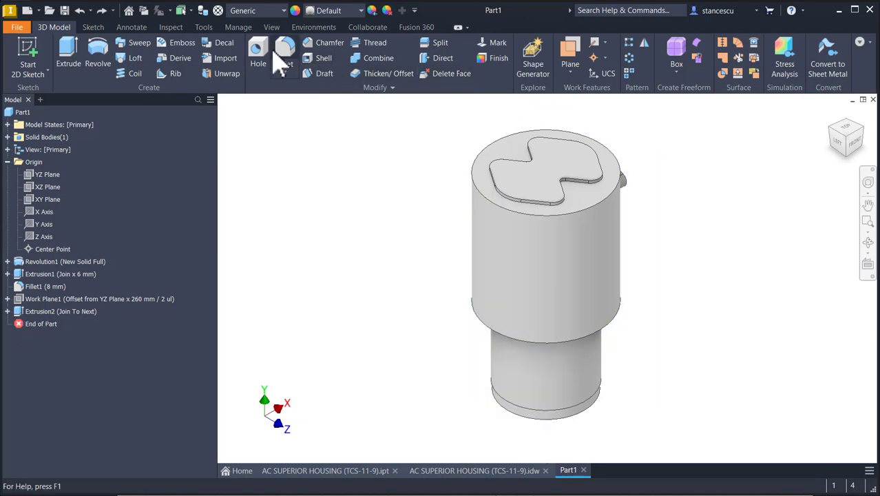
pyautogui.click(570, 55)
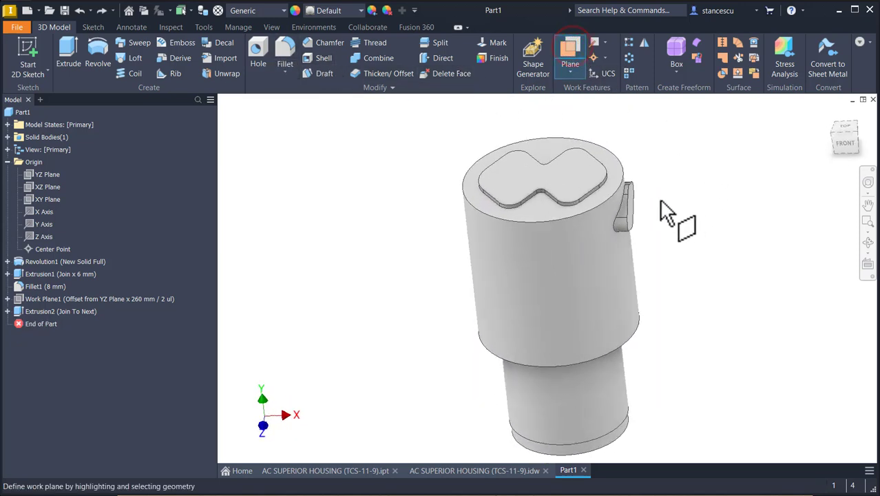
pyautogui.moveTo(646, 215); pyautogui.dragTo(397, 298)
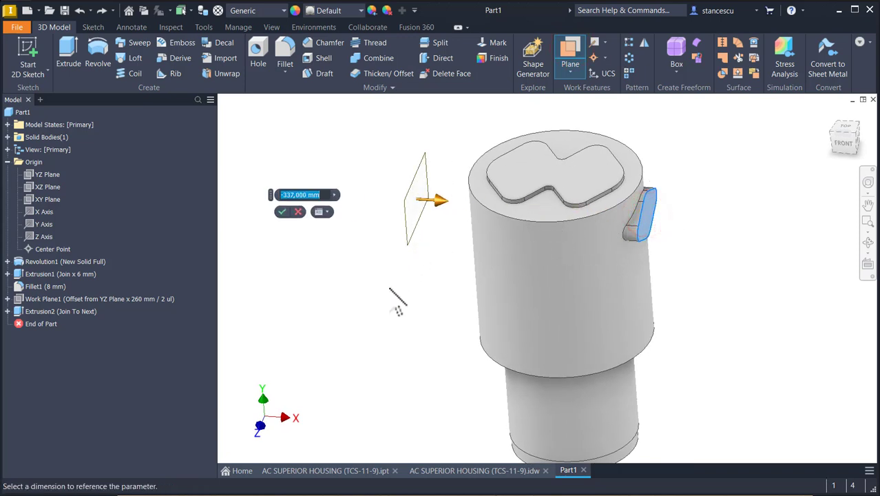
pyautogui.write('-2')
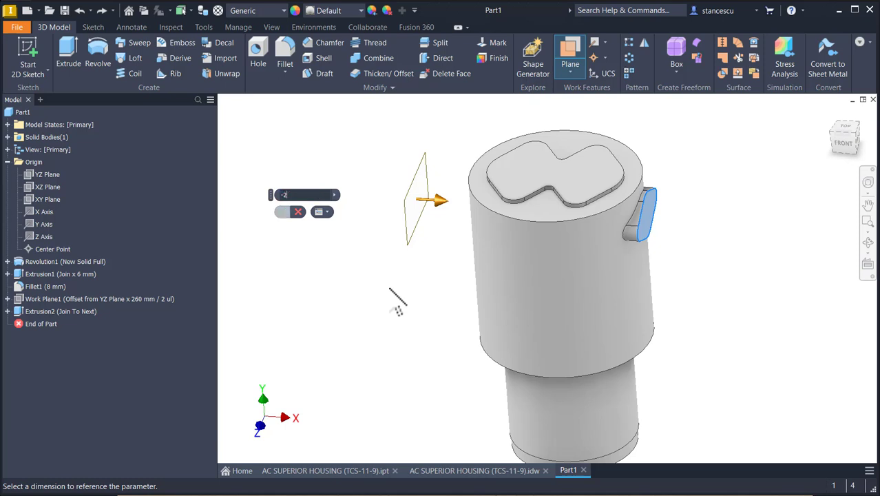
pyautogui.write('60')
pyautogui.press('Return')
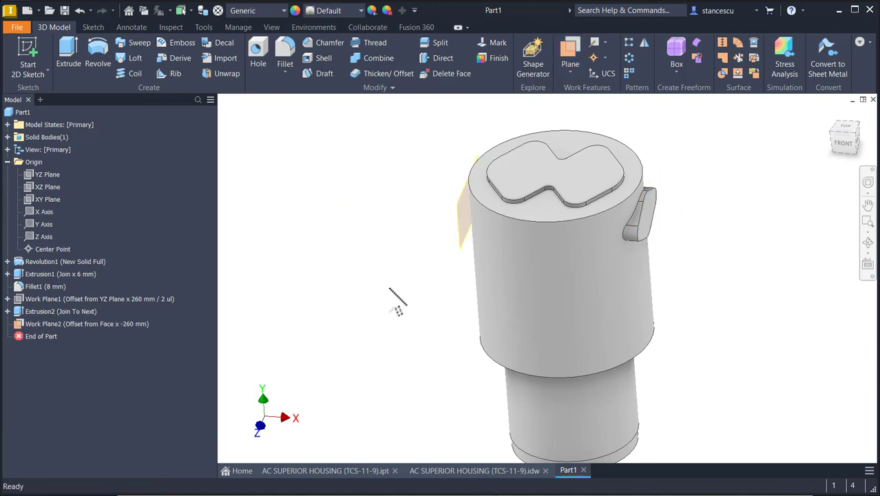
# Step: Look up flange D in the drawing and sketch a horizontal line about 66 mm long across the vertical axis on the new work plane
pyautogui.click(836, 136)
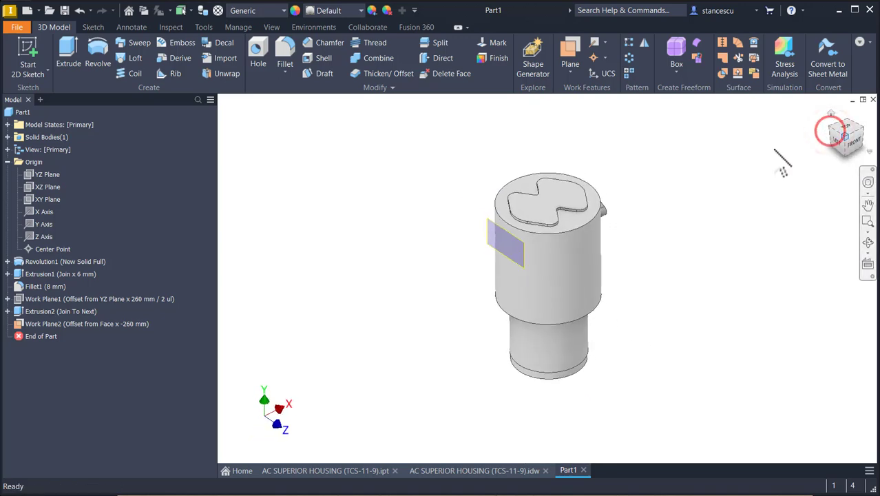
pyautogui.click(468, 468)
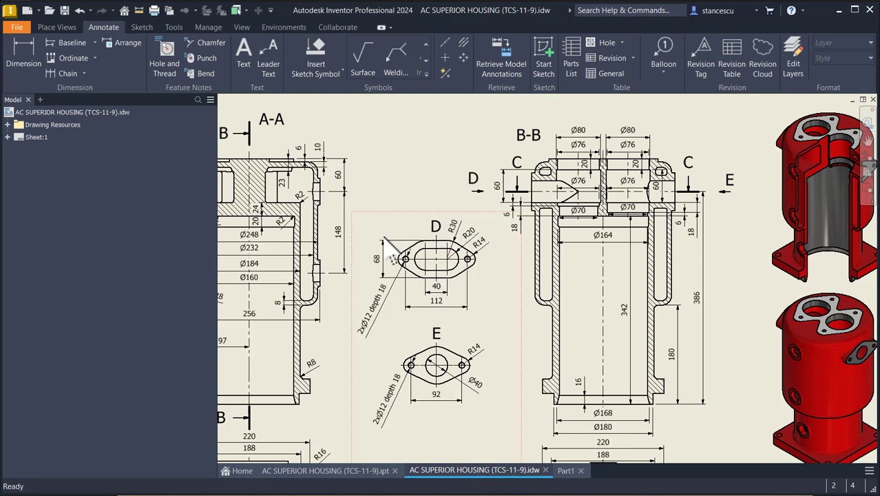
pyautogui.scroll(3, 449, 256)
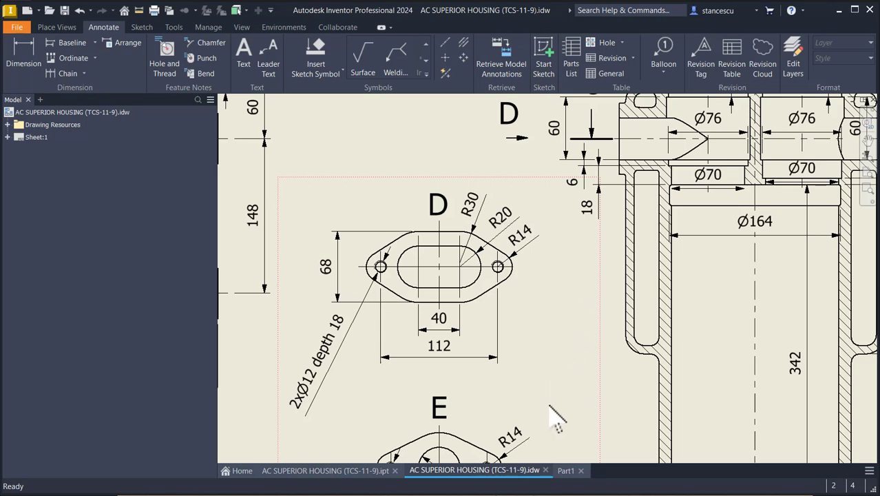
pyautogui.click(568, 470)
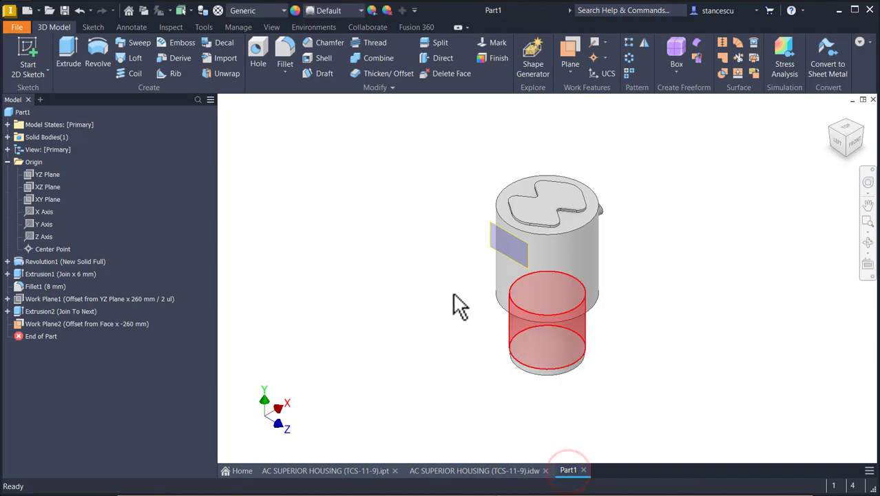
pyautogui.click(493, 249)
pyautogui.click(516, 236)
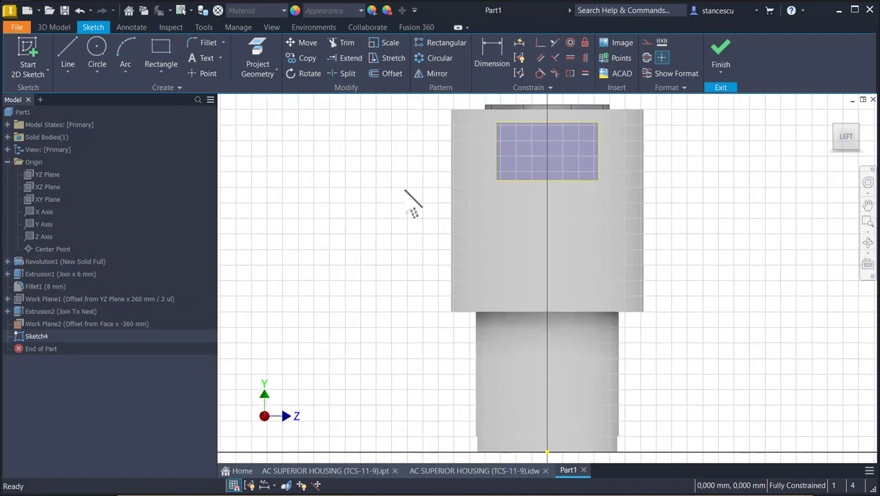
pyautogui.moveTo(413, 203); pyautogui.dragTo(393, 265, button='middle')
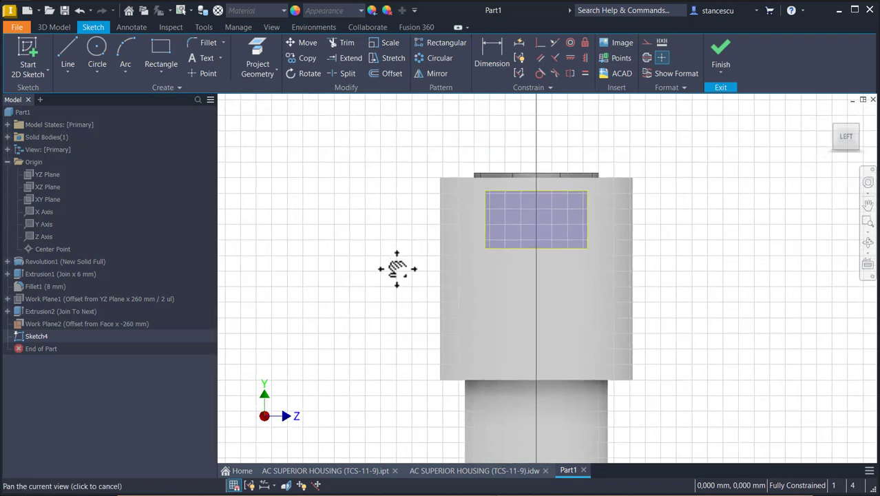
pyautogui.click(74, 61)
pyautogui.click(511, 217)
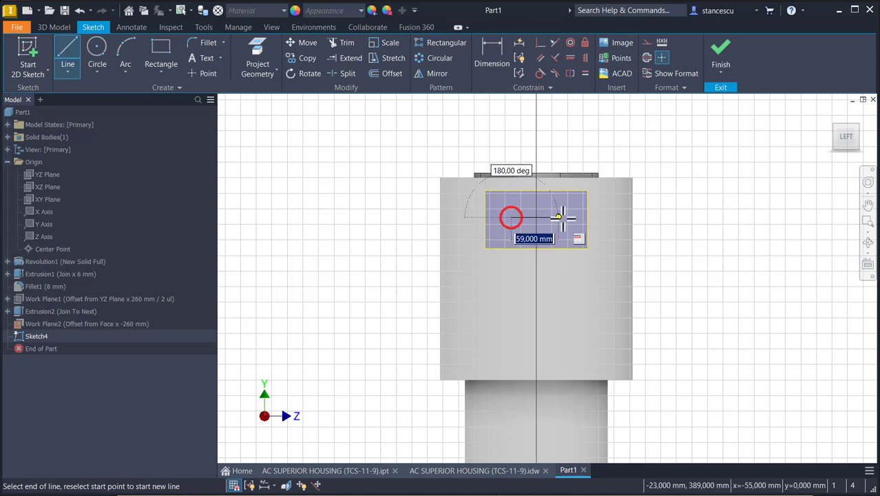
pyautogui.click(563, 218)
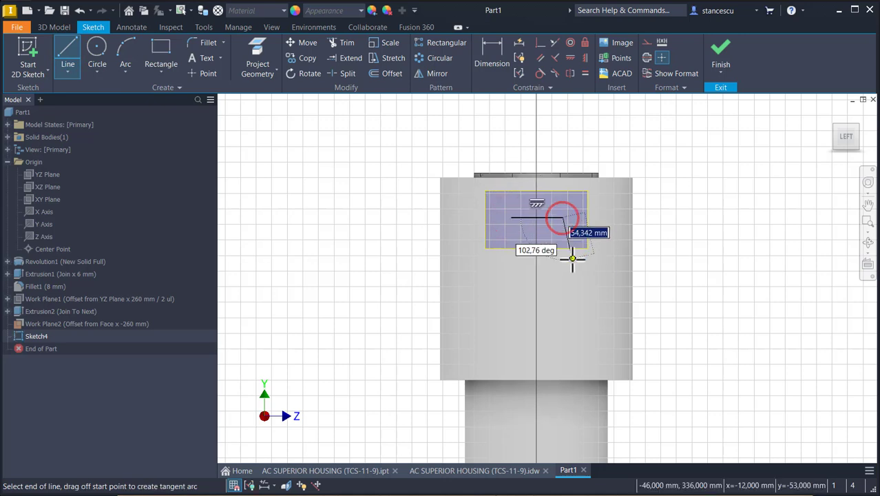
pyautogui.press('Escape')
pyautogui.press('Escape')
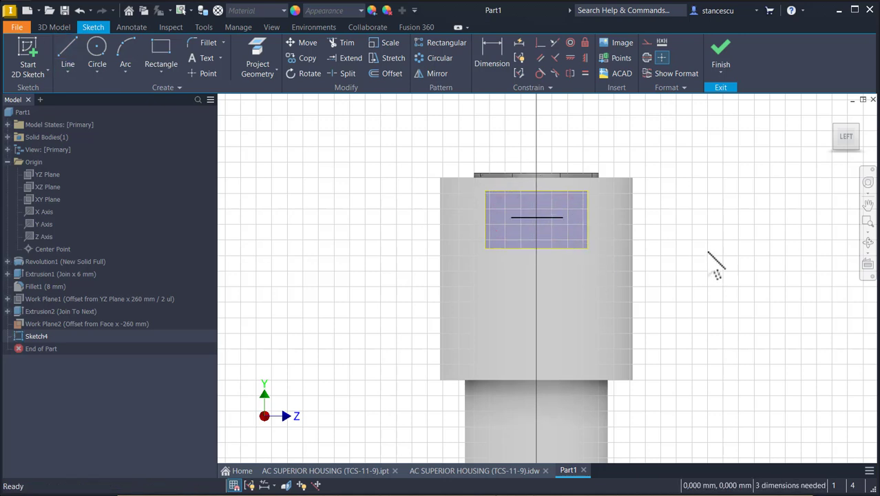
# Step: Project the opposite side flange's upper arc into the sketch and make the line's midpoint coincident with the projected arc's centre
pyautogui.click(265, 52)
pyautogui.keyDown('shift'); pyautogui.moveTo(373, 118); pyautogui.dragTo(736, 280, button='middle'); pyautogui.keyUp('shift')
pyautogui.click(735, 281)
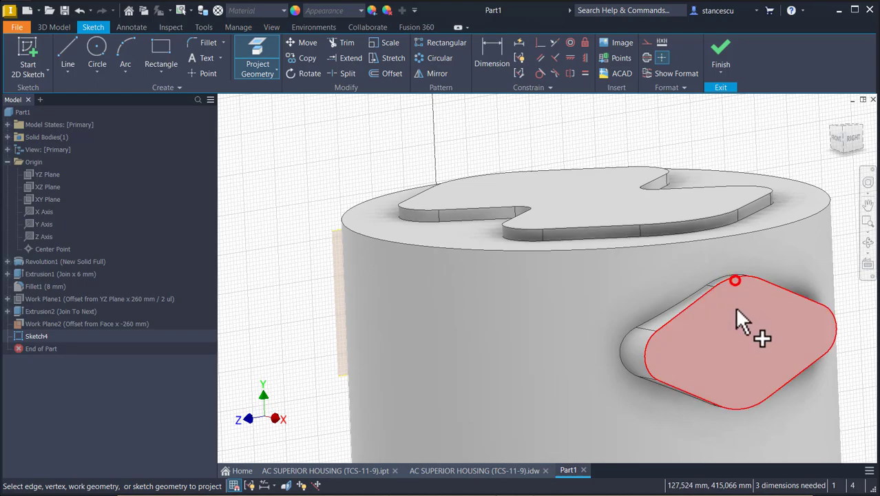
pyautogui.keyDown('shift'); pyautogui.moveTo(742, 336); pyautogui.dragTo(449, 277, button='middle'); pyautogui.keyUp('shift')
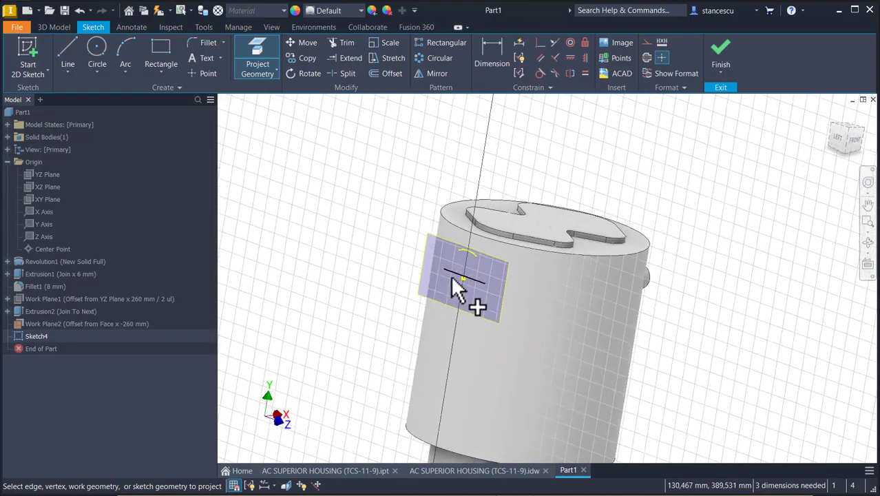
pyautogui.keyDown('shift'); pyautogui.moveTo(466, 243); pyautogui.dragTo(414, 210, button='middle'); pyautogui.keyUp('shift')
pyautogui.click(540, 43)
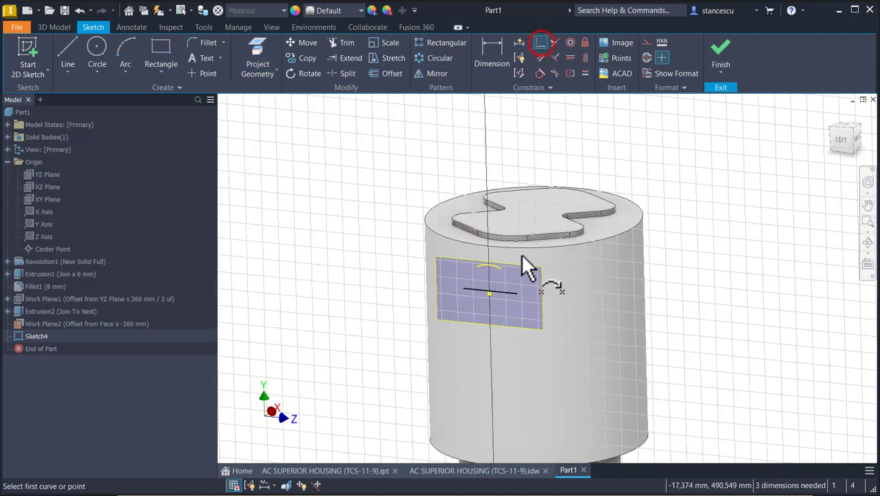
pyautogui.scroll(5, 503, 324)
pyautogui.click(521, 318)
pyautogui.click(523, 319)
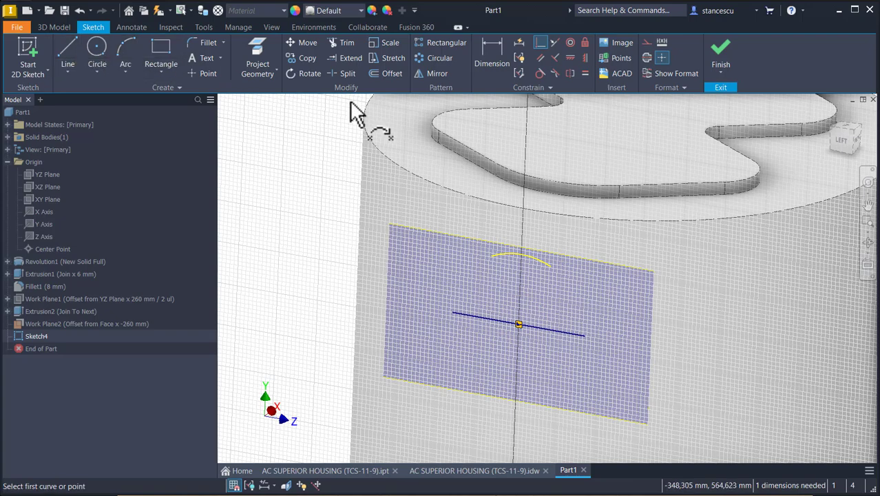
# Step: Dimension the horizontal centre line and set its length to 112 mm
pyautogui.click(504, 65)
pyautogui.click(493, 318)
pyautogui.click(498, 342)
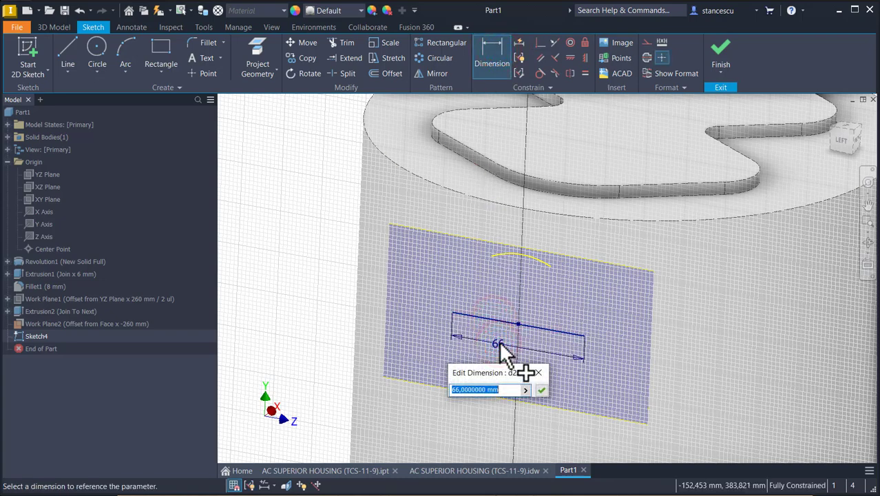
pyautogui.write('112')
pyautogui.press('Return')
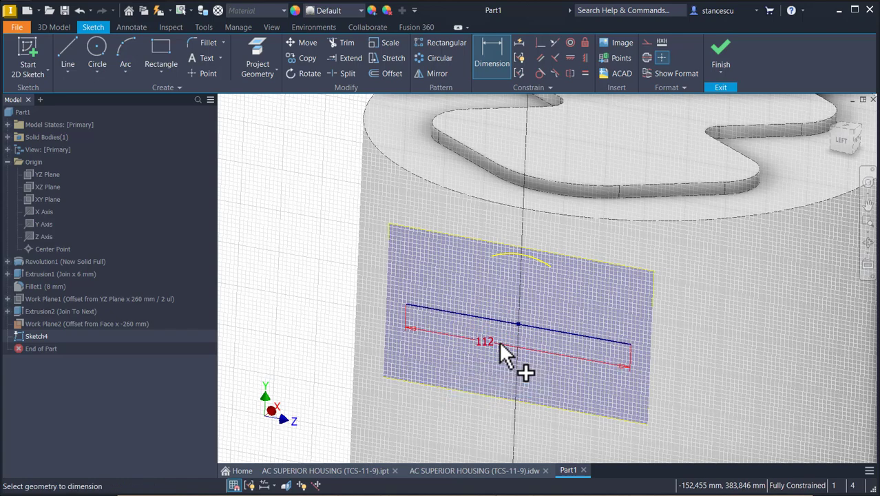
# Step: Draw a circle at each end of the 112 mm line, with a 14 mm radius on the first, and constrain both circles equal
pyautogui.click(97, 51)
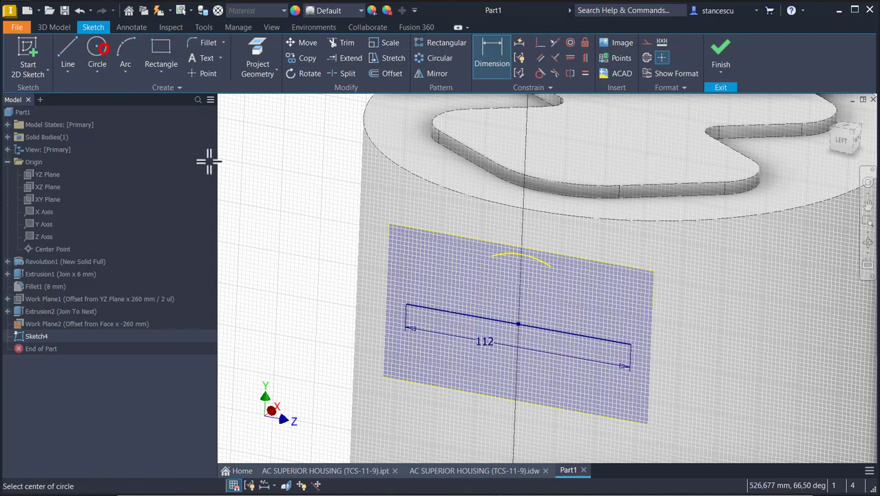
pyautogui.click(406, 304)
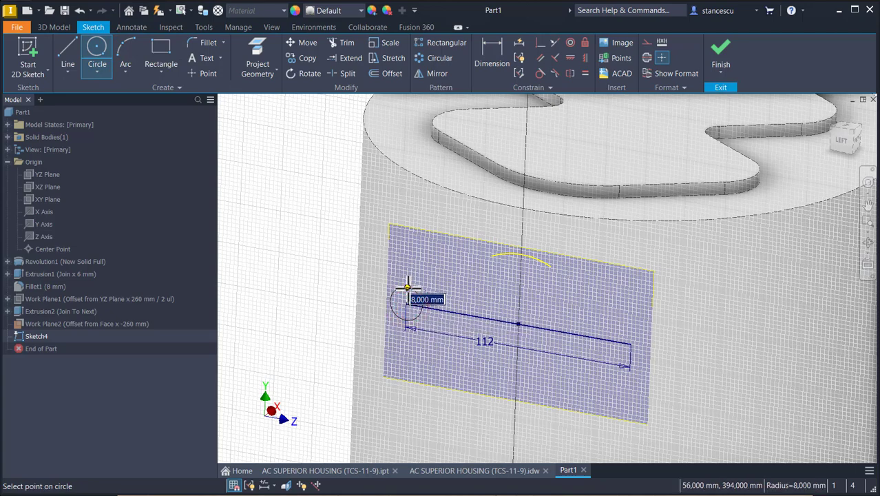
pyautogui.press('Return')
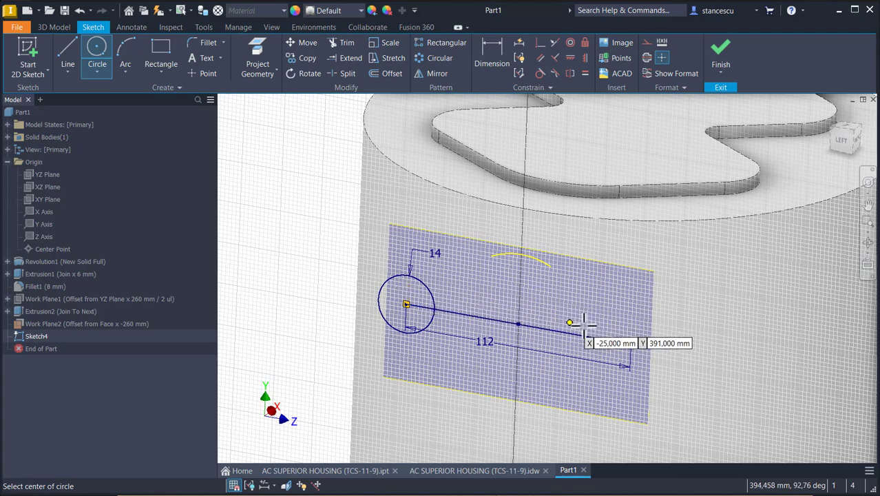
pyautogui.click(632, 344)
pyautogui.click(664, 339)
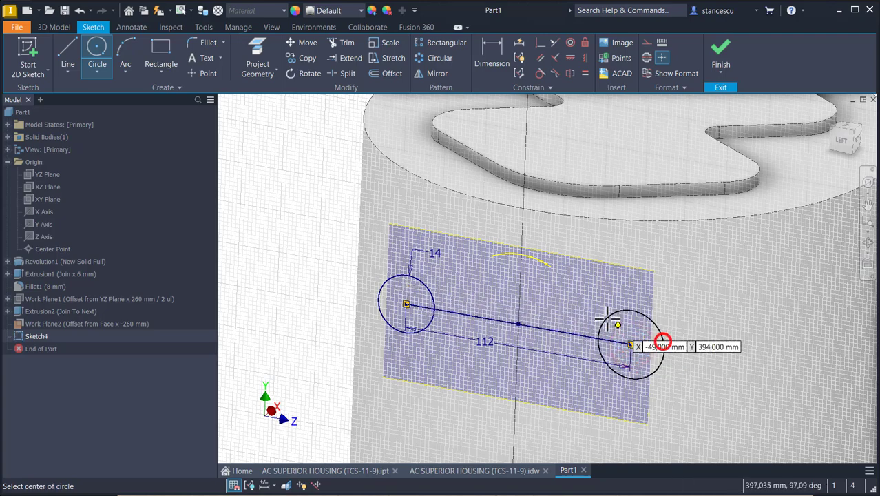
pyautogui.click(585, 74)
pyautogui.click(643, 320)
pyautogui.click(424, 283)
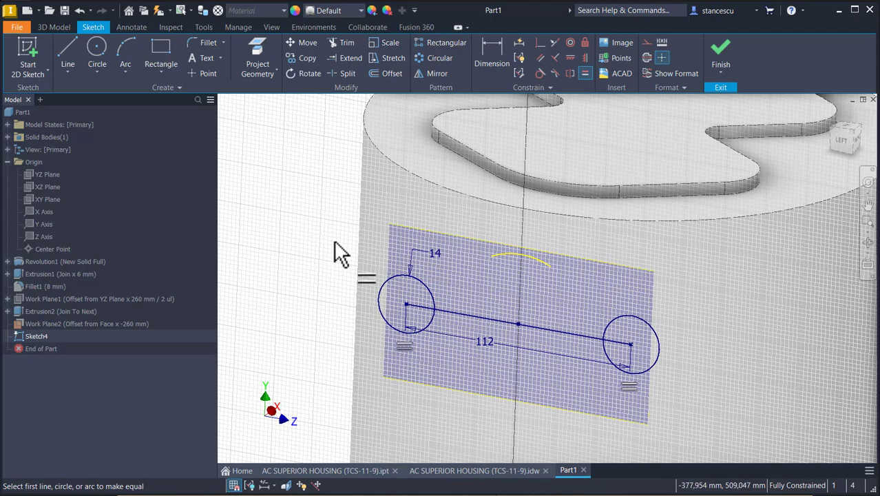
# Step: Draw a line tangent to the first 14 mm radius circle, rising toward the centre, and continue it with a tangent arc
pyautogui.click(850, 139)
pyautogui.scroll(5, 521, 198)
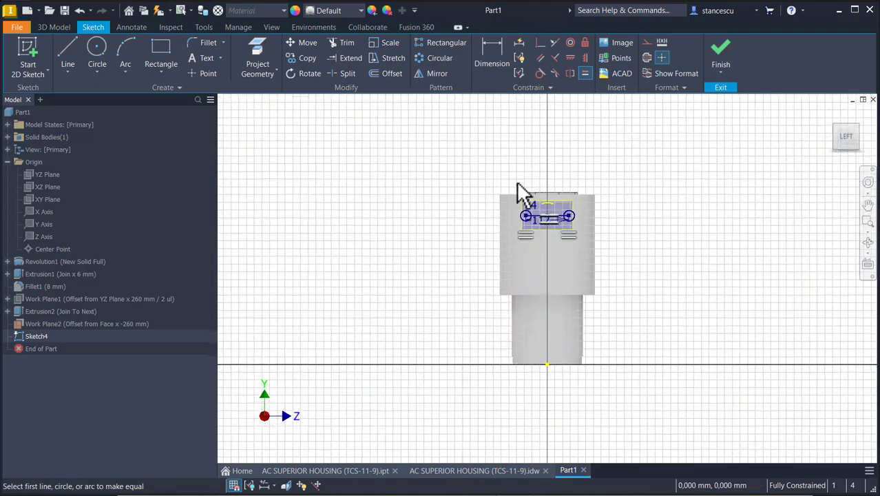
pyautogui.moveTo(525, 212); pyautogui.dragTo(511, 284, button='middle')
pyautogui.scroll(3, 520, 261)
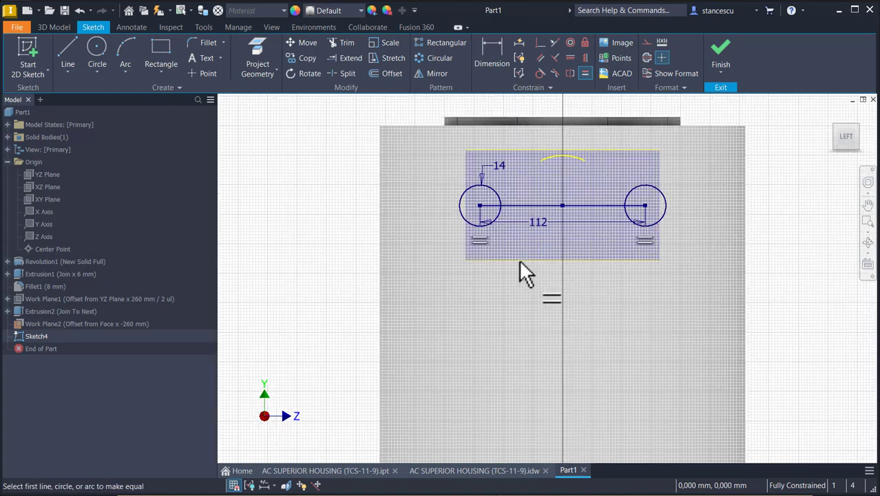
pyautogui.click(68, 59)
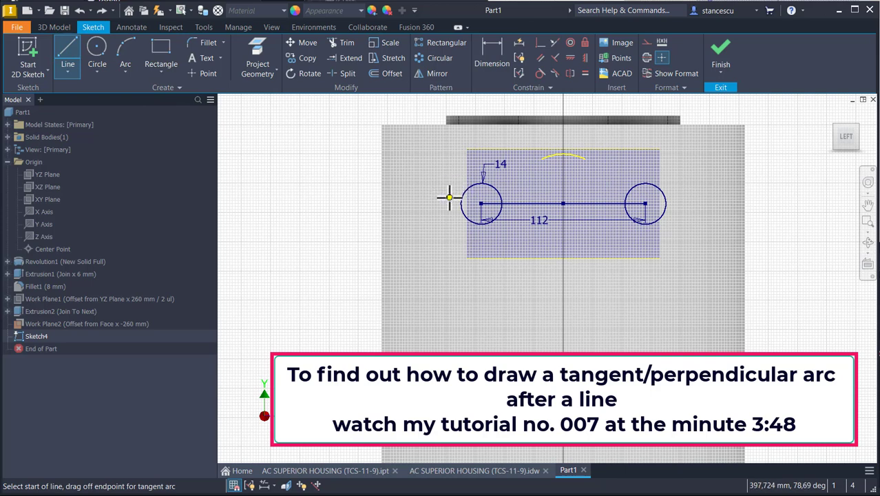
pyautogui.moveTo(464, 191); pyautogui.dragTo(523, 165)
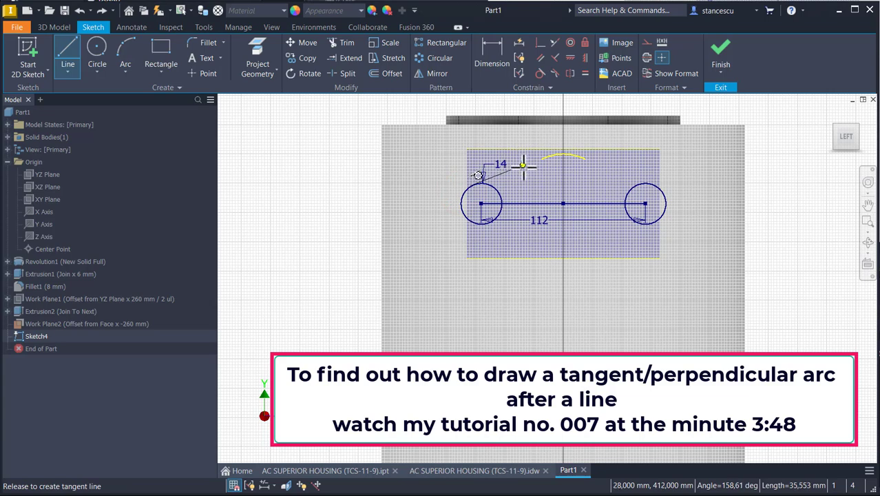
pyautogui.moveTo(522, 165); pyautogui.dragTo(522, 164)
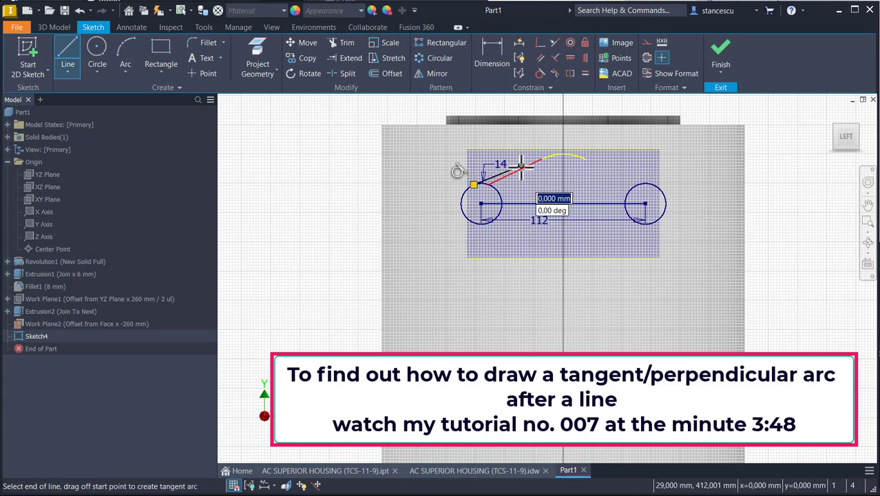
pyautogui.scroll(-6, 521, 162)
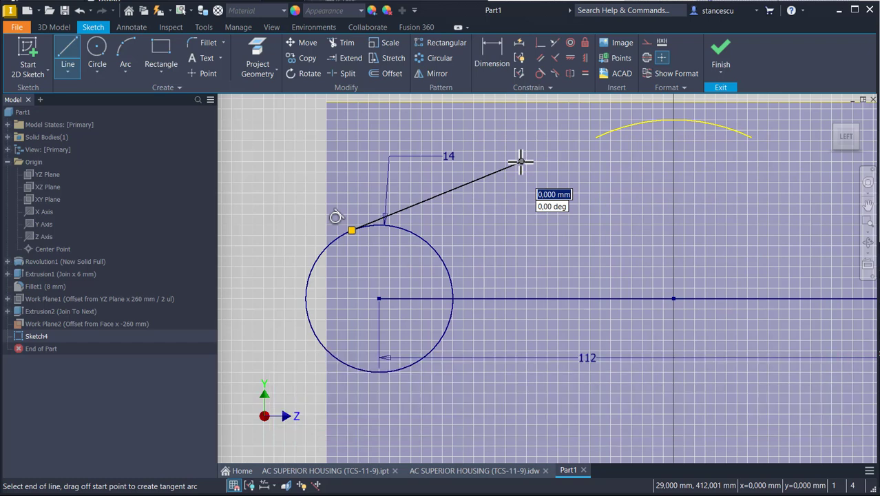
pyautogui.moveTo(521, 162); pyautogui.dragTo(578, 152)
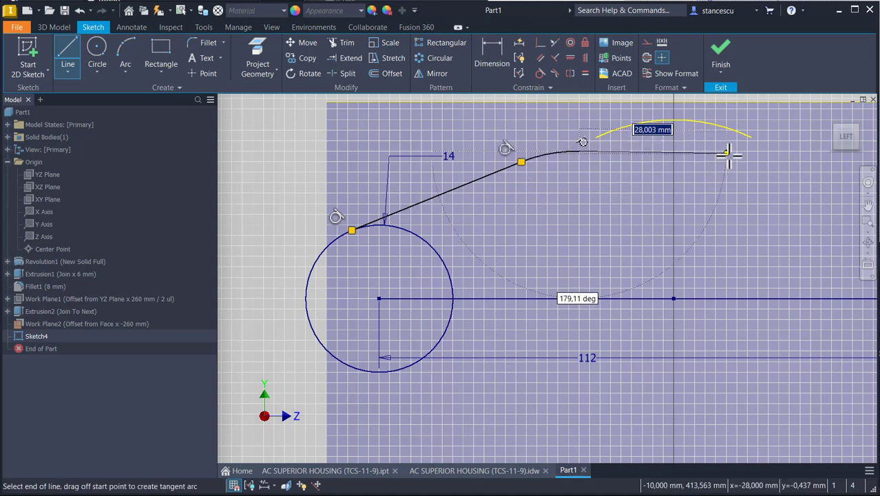
# Step: Continue the profile with a horizontal line about 28 mm long, a tangent arc and a sloping line ending tangent on the second circle
pyautogui.click(731, 150)
pyautogui.moveTo(730, 150)
pyautogui.mouseDown(button='middle')
pyautogui.moveTo(595, 151)
pyautogui.moveTo(600, 157)
pyautogui.mouseUp(button='middle')
pyautogui.moveTo(599, 157); pyautogui.dragTo(661, 165)
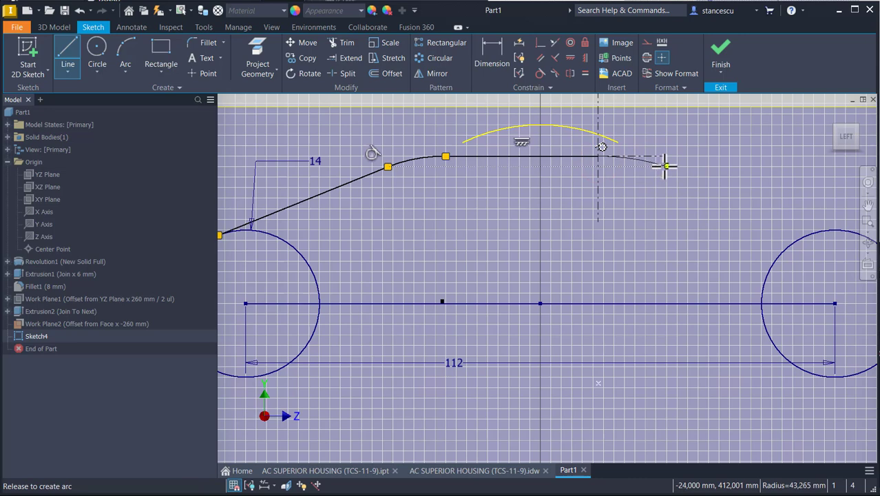
pyautogui.moveTo(665, 165); pyautogui.dragTo(666, 165)
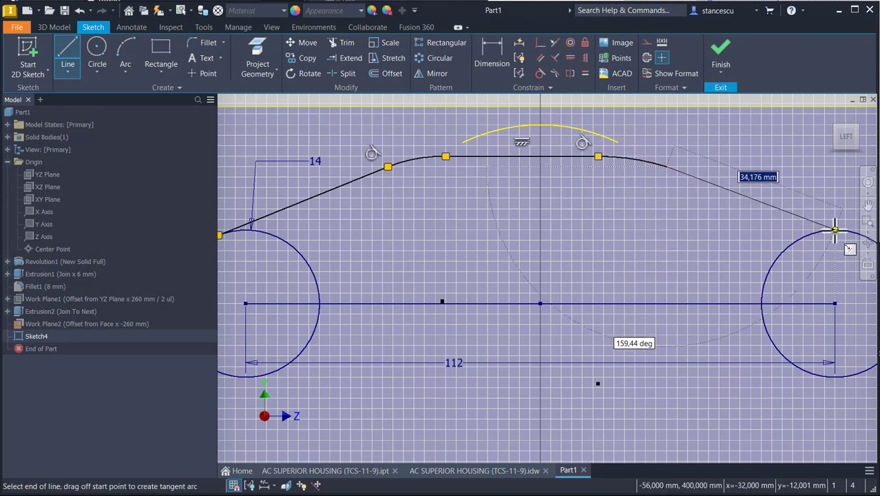
pyautogui.moveTo(835, 232); pyautogui.dragTo(721, 235, button='middle')
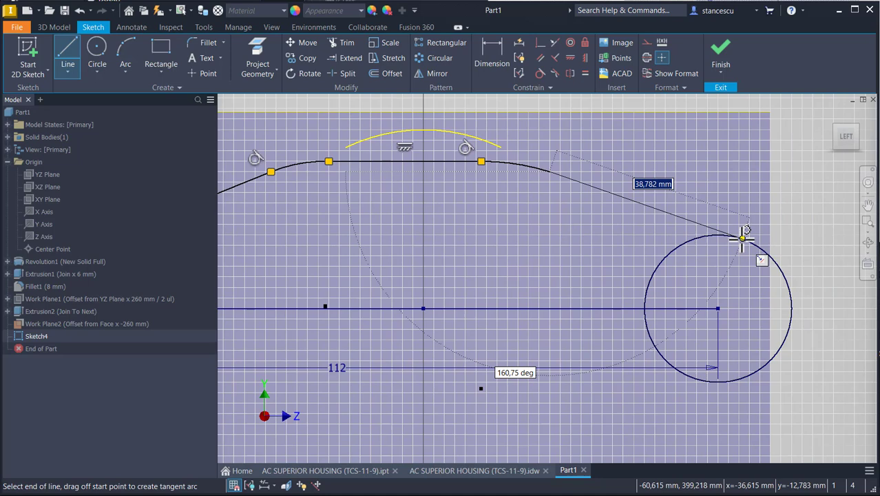
pyautogui.click(742, 238)
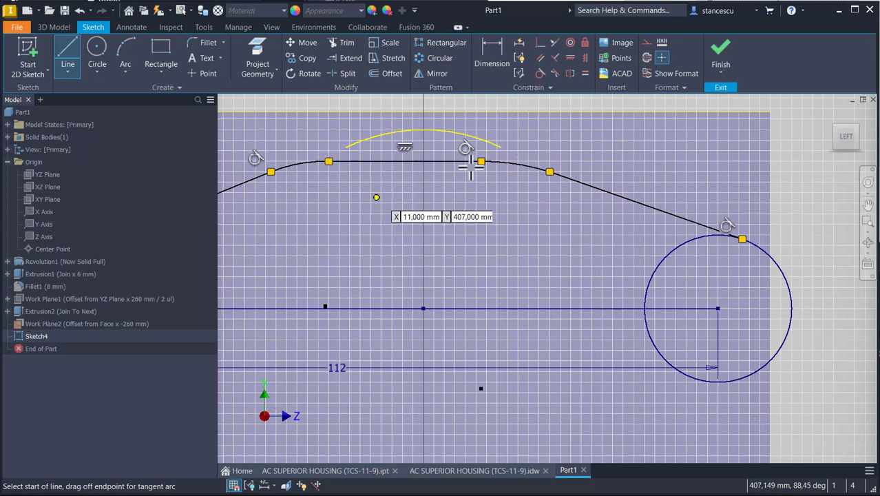
# Step: Add tangent constraints between the first arc and the horizontal top line, and between the second arc and its sloping line
pyautogui.click(541, 73)
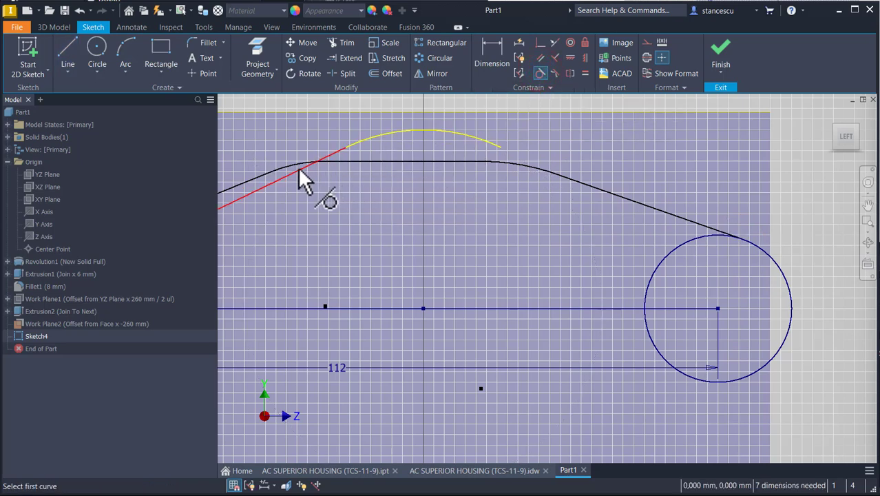
pyautogui.click(298, 166)
pyautogui.click(345, 160)
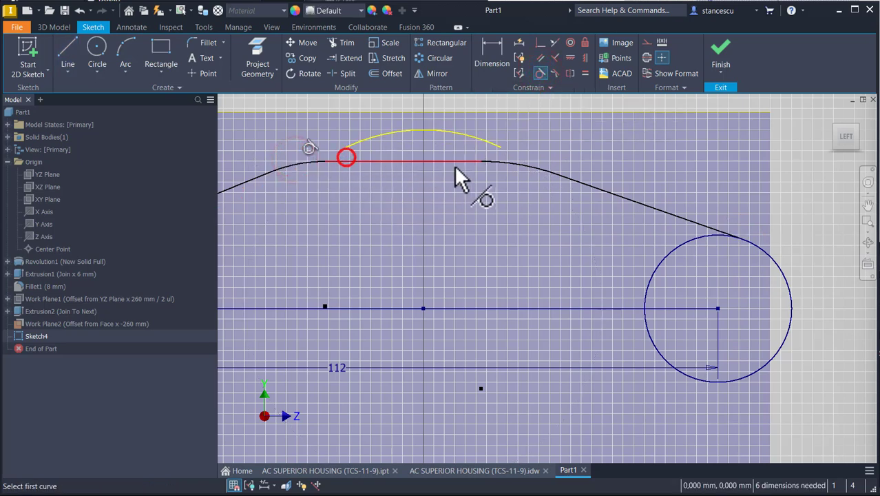
pyautogui.click(506, 162)
pyautogui.click(567, 178)
pyautogui.scroll(-5, 500, 210)
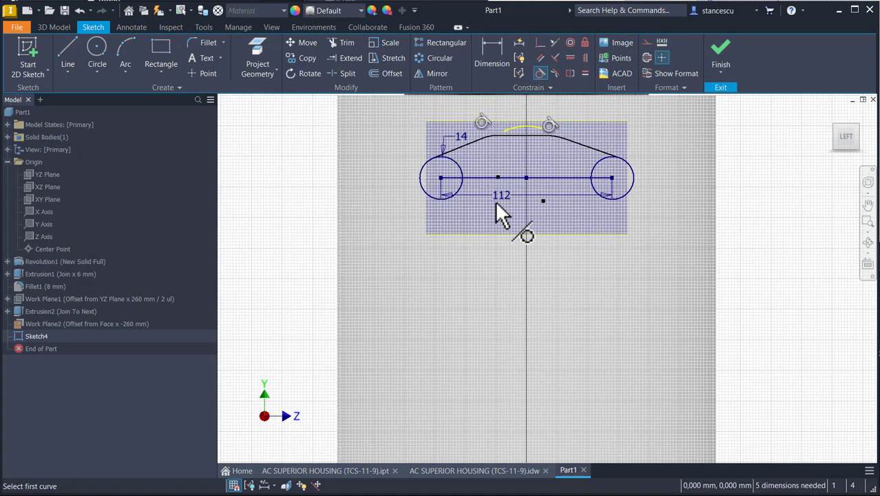
pyautogui.scroll(3, 523, 176)
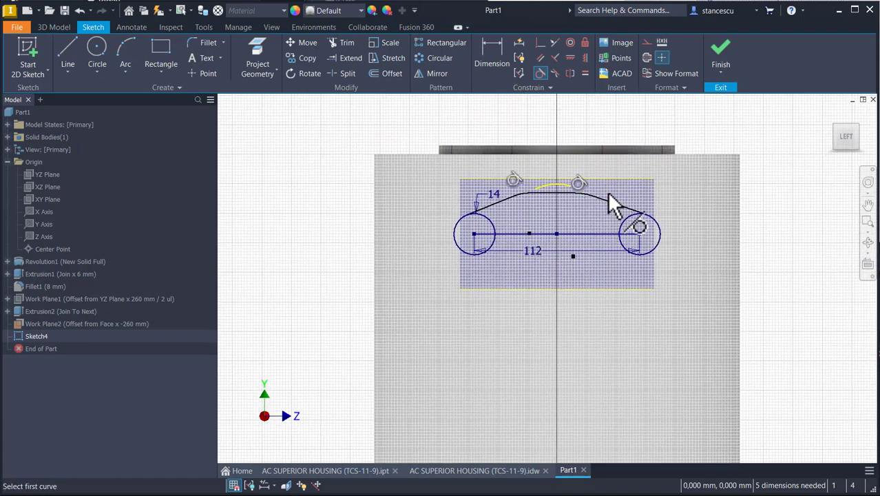
pyautogui.press('Escape')
pyautogui.moveTo(639, 160)
pyautogui.mouseDown()
pyautogui.moveTo(601, 183)
pyautogui.moveTo(488, 209)
pyautogui.mouseUp()
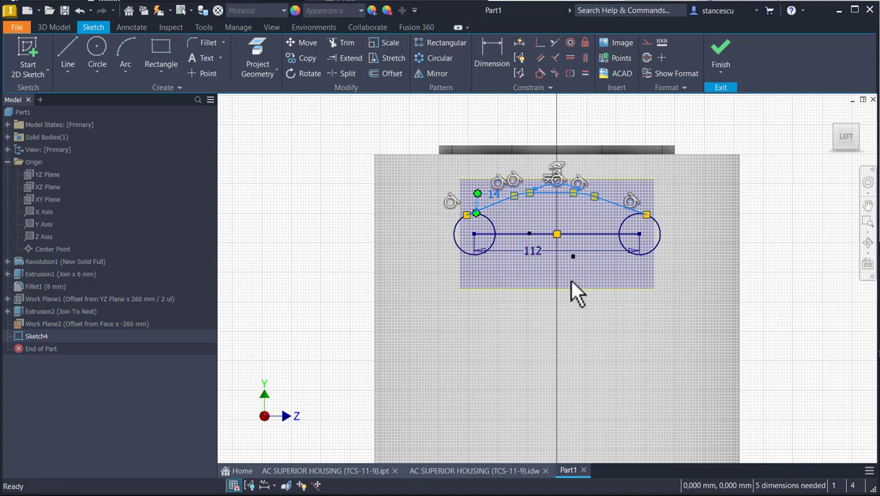
pyautogui.click(507, 303)
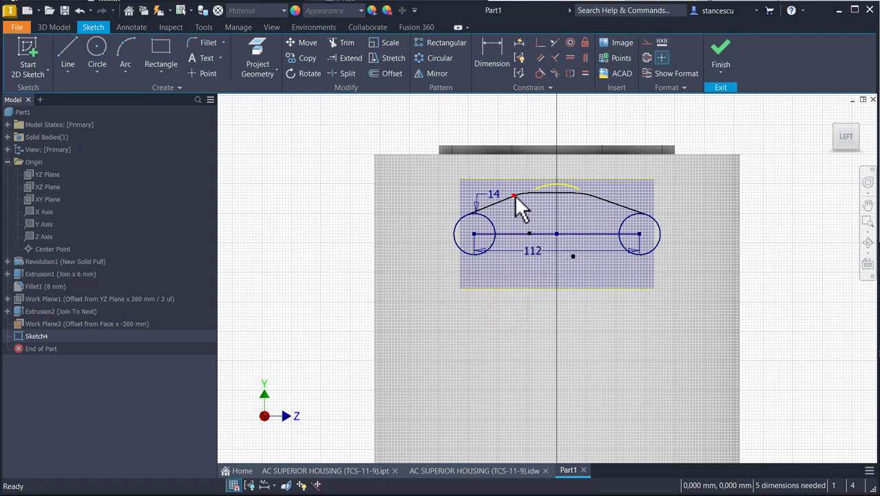
# Step: Constrain the two upper profile arcs to equal radius
pyautogui.click(585, 73)
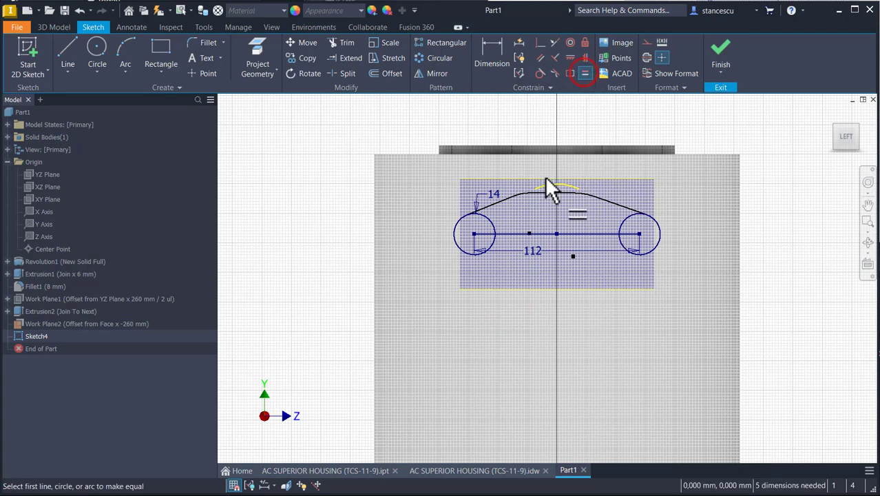
pyautogui.scroll(3, 544, 176)
pyautogui.click(508, 206)
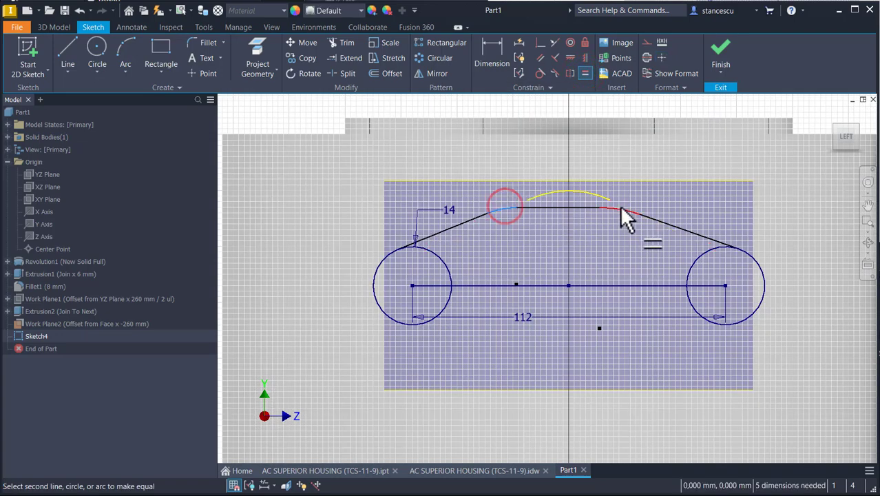
pyautogui.click(620, 209)
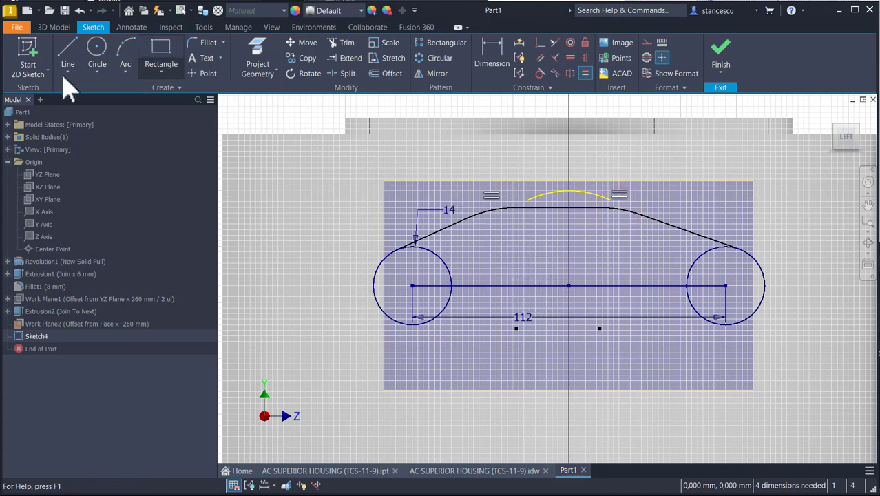
# Step: Draw a horizontal line connecting the centres of the two upper arcs
pyautogui.click(68, 53)
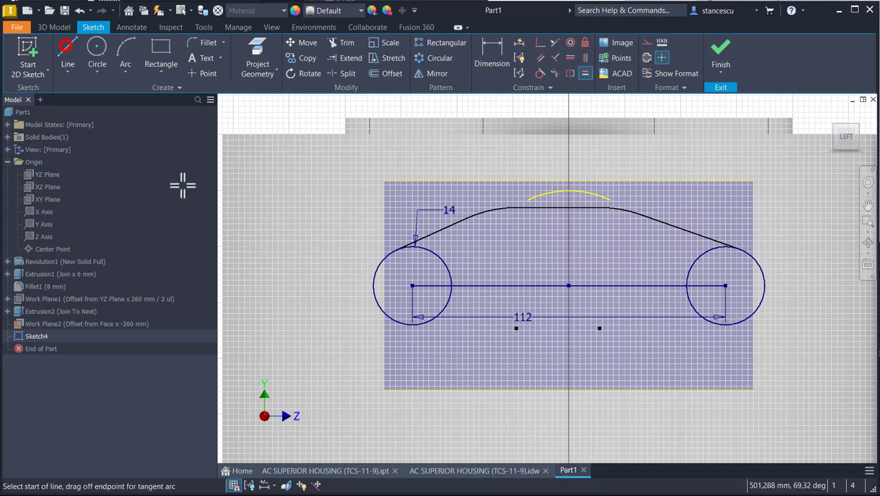
pyautogui.click(516, 328)
pyautogui.click(599, 328)
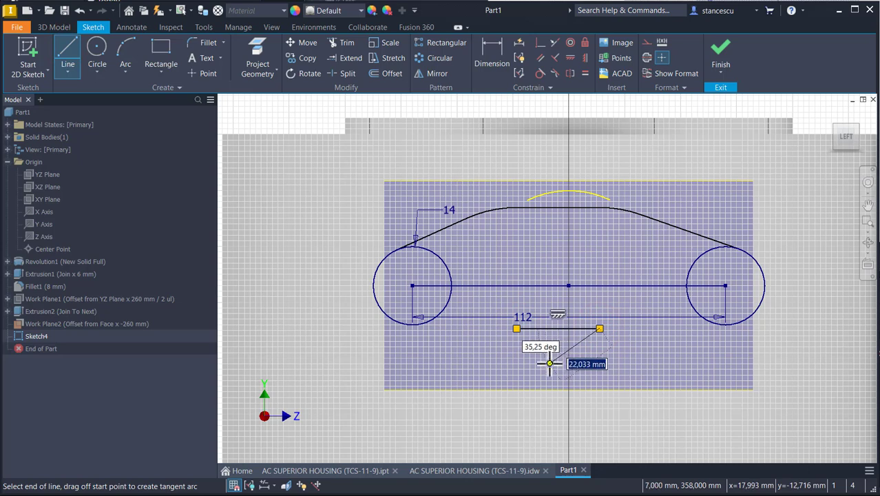
pyautogui.press('Escape')
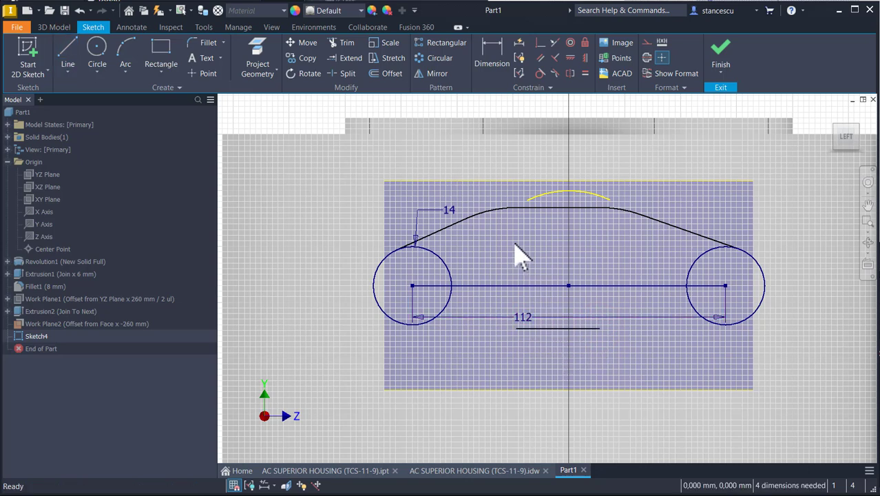
# Step: Align the midpoint of the line between the arc centres vertically with the midpoint of the 112 mm line
pyautogui.click(584, 58)
pyautogui.click(556, 327)
pyautogui.click(569, 284)
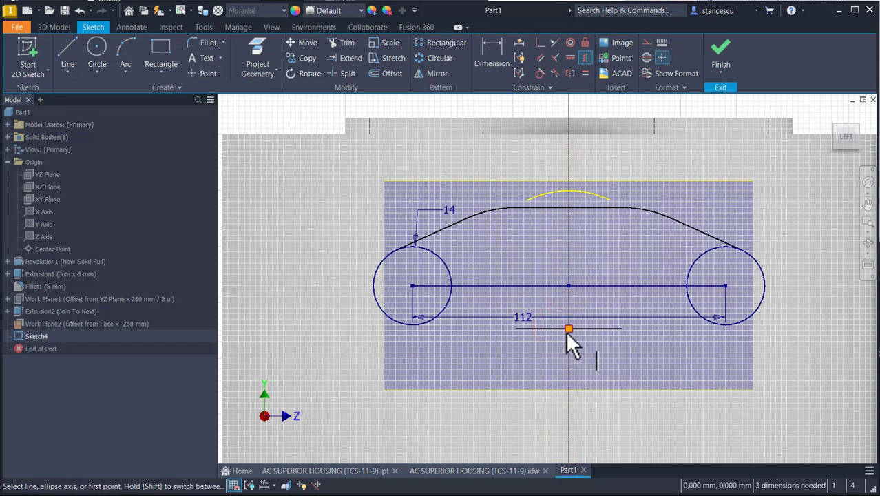
# Step: Dimension the line between the arc centres and set its length to 40 mm
pyautogui.click(494, 61)
pyautogui.click(541, 329)
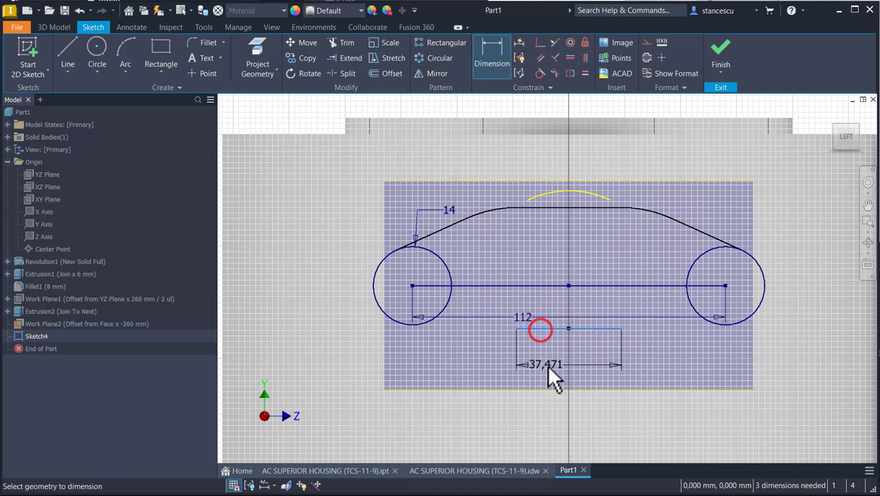
pyautogui.click(547, 364)
pyautogui.write('40')
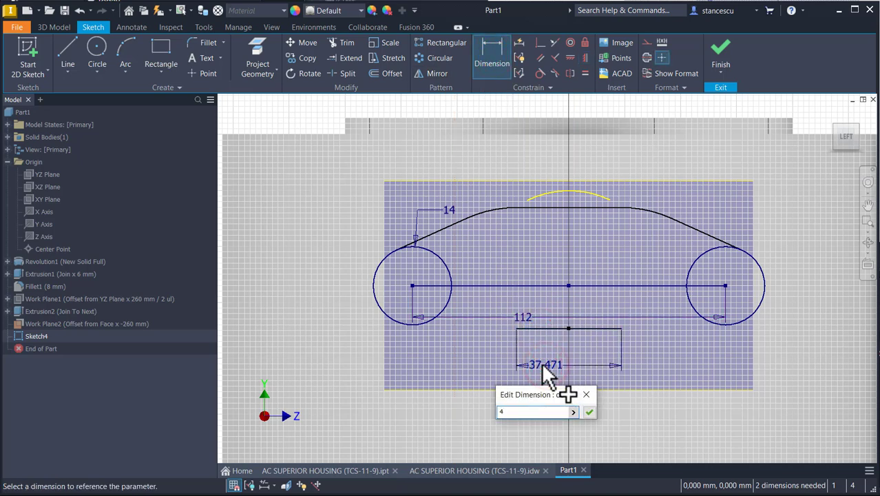
pyautogui.press('Return')
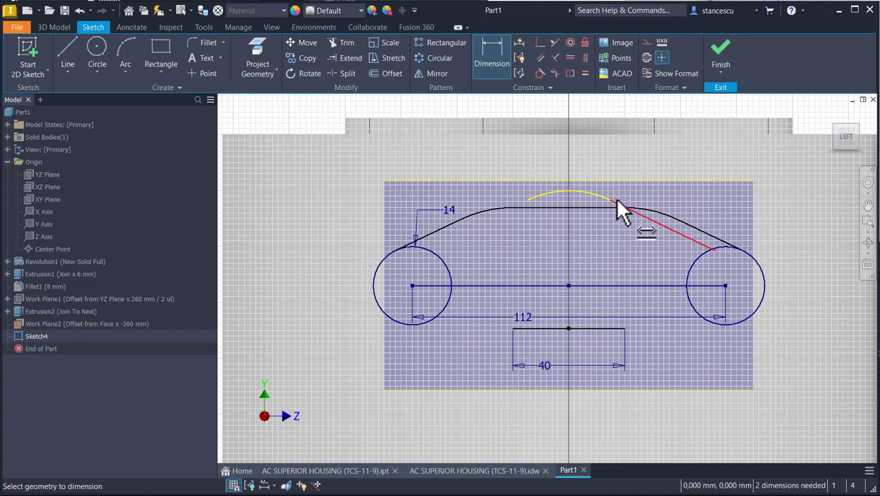
# Step: Dimension the second upper arc and set its radius to 30 mm
pyautogui.keyDown('shift'); pyautogui.moveTo(617, 201); pyautogui.dragTo(616, 197, button='middle'); pyautogui.keyUp('shift')
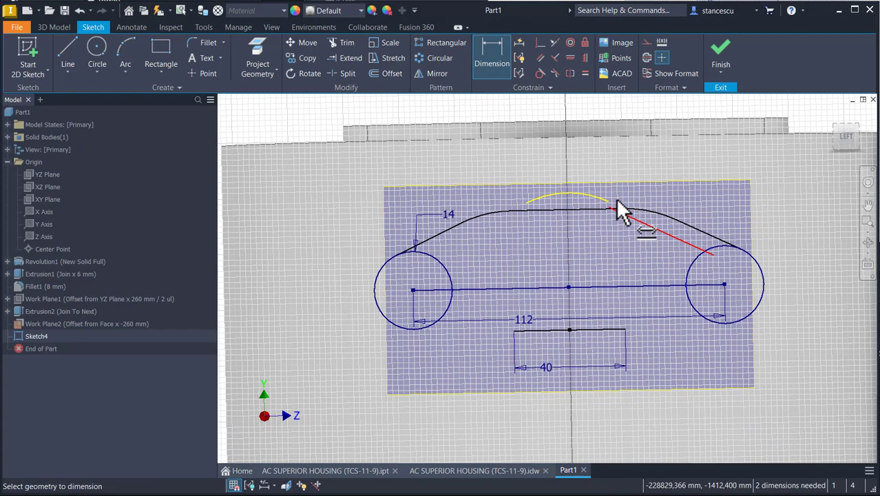
pyautogui.click(658, 215)
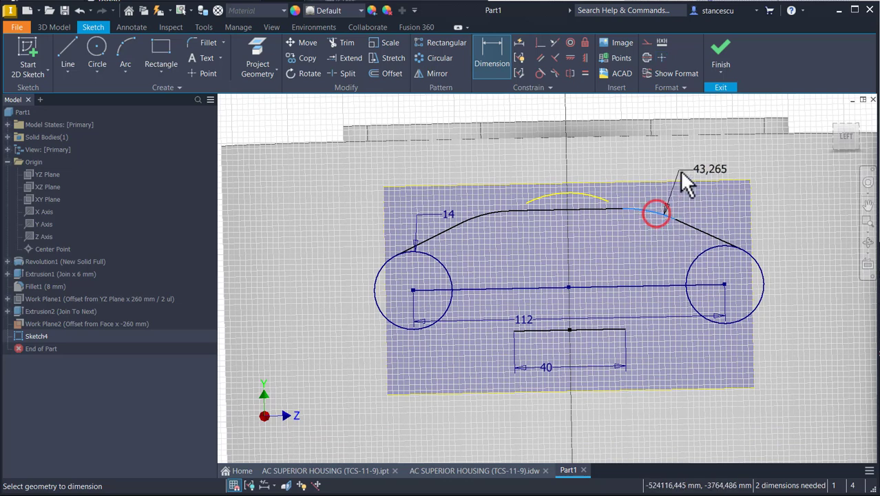
pyautogui.click(684, 178)
pyautogui.write('30')
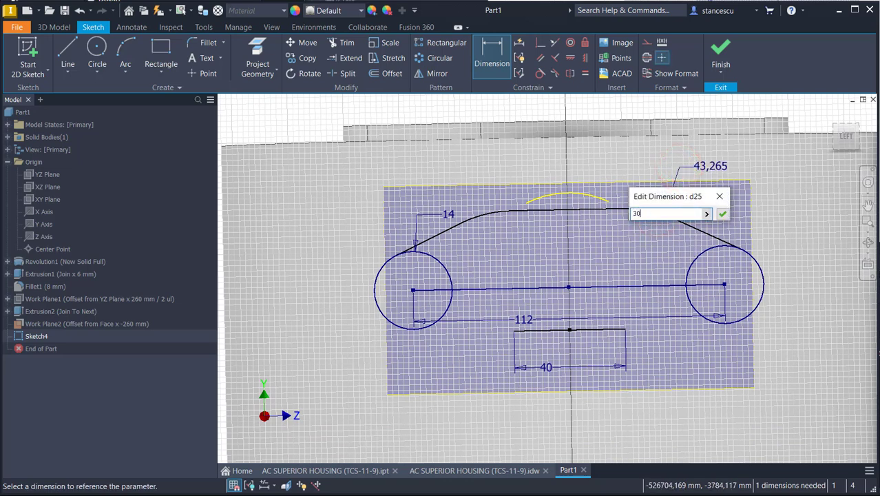
pyautogui.press('Return')
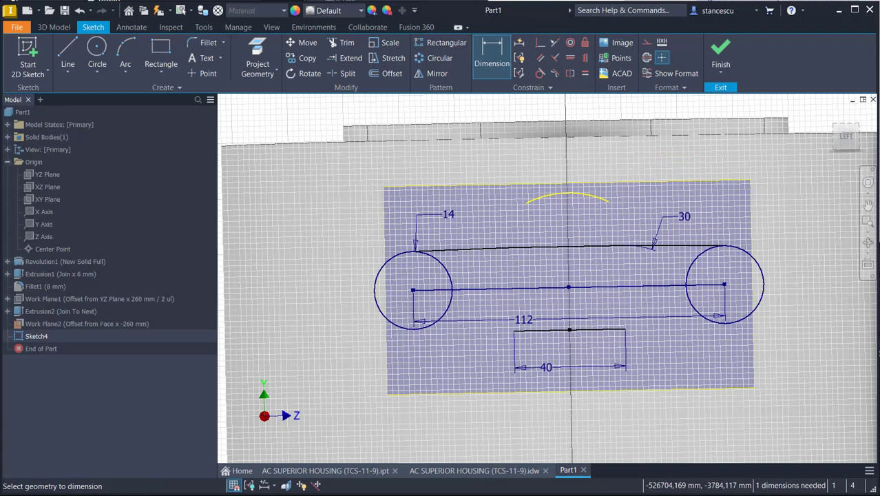
# Step: Move the 40 mm line up to just above the 112 mm centre line, raising the upper profile with it
pyautogui.click(846, 136)
pyautogui.scroll(6, 580, 221)
pyautogui.scroll(-2, 574, 220)
pyautogui.scroll(-3, 511, 255)
pyautogui.moveTo(493, 254)
pyautogui.mouseDown(button='middle')
pyautogui.moveTo(480, 249)
pyautogui.moveTo(573, 220)
pyautogui.mouseUp(button='middle')
pyautogui.press('Escape')
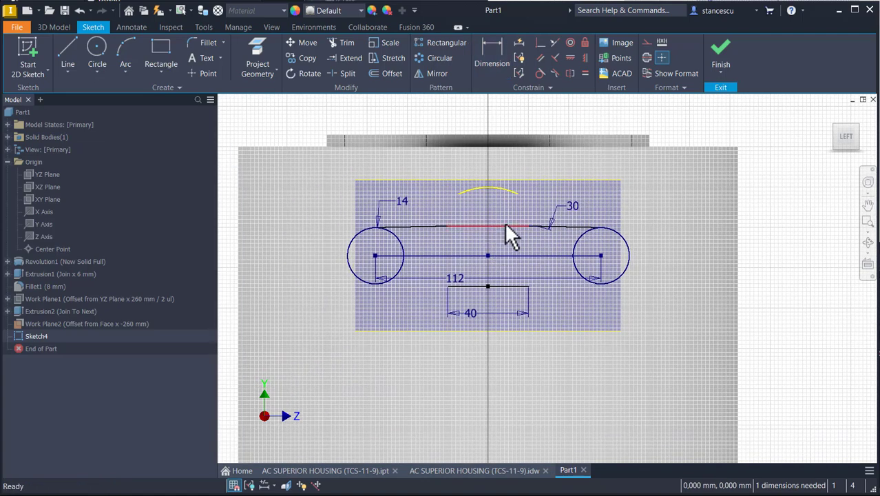
pyautogui.moveTo(508, 285); pyautogui.dragTo(505, 245)
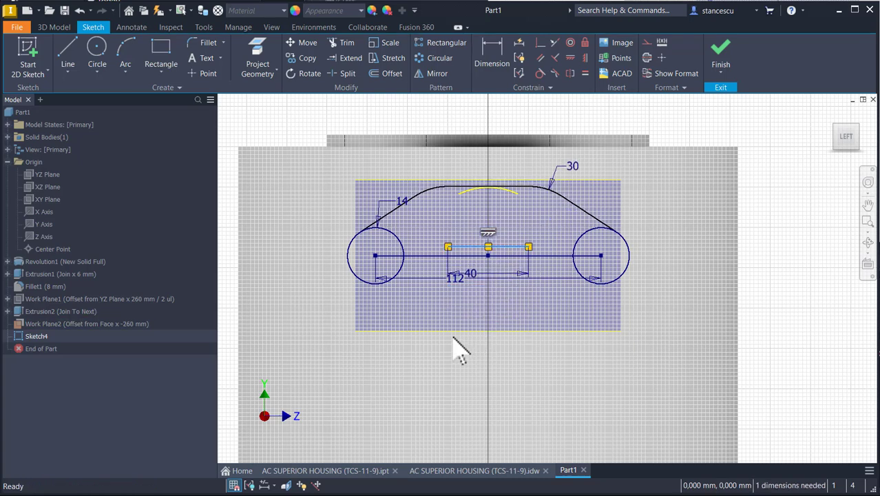
pyautogui.click(424, 357)
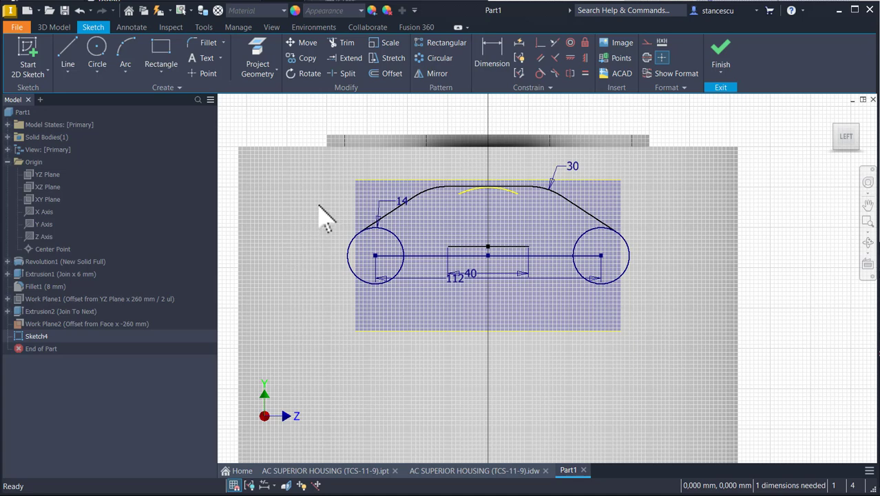
# Step: Mirror the upper flange profile lines and arcs about the 112 mm centre line
pyautogui.click(440, 73)
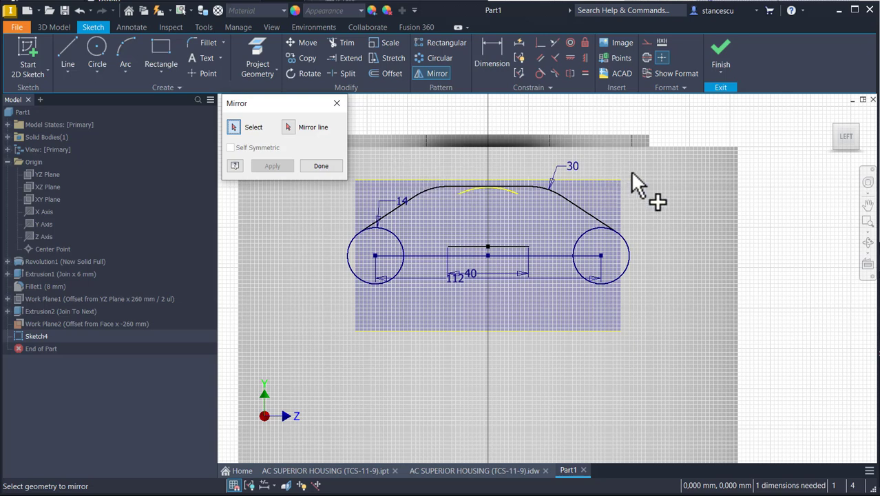
pyautogui.moveTo(614, 165)
pyautogui.mouseDown()
pyautogui.moveTo(484, 211)
pyautogui.moveTo(406, 214)
pyautogui.mouseUp()
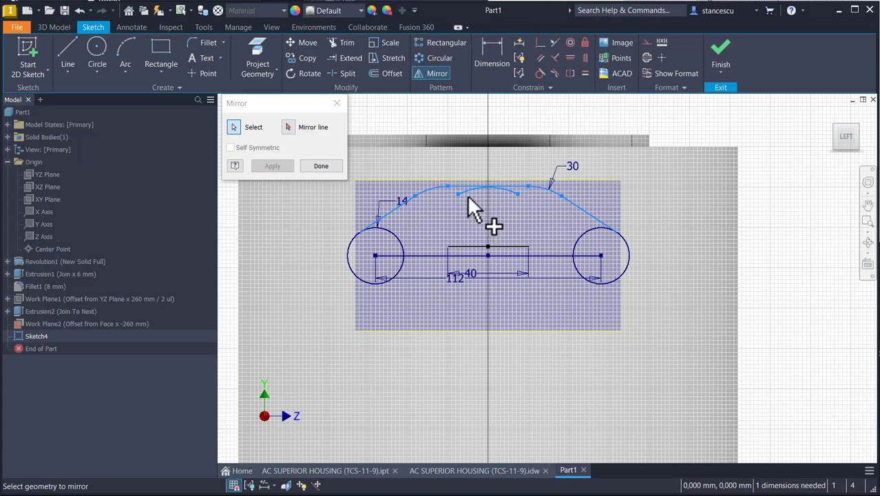
pyautogui.click(466, 190)
pyautogui.click(286, 127)
pyautogui.click(411, 256)
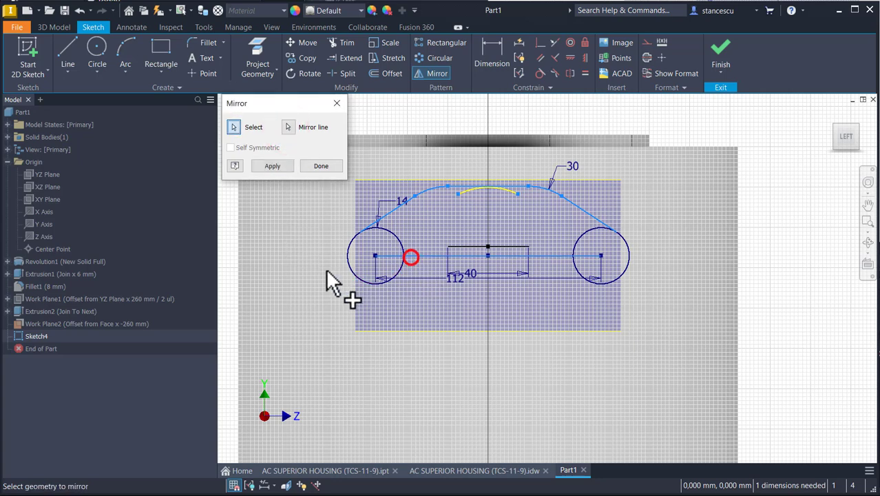
pyautogui.click(275, 166)
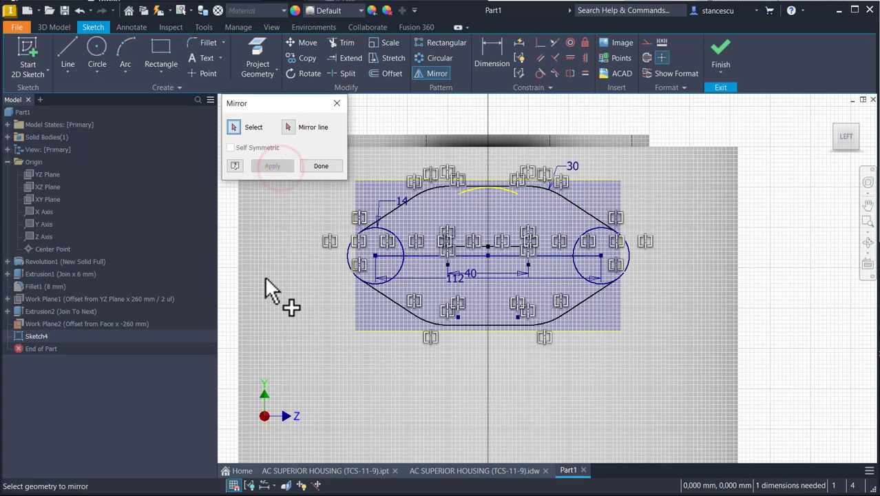
pyautogui.click(331, 166)
pyautogui.click(294, 194)
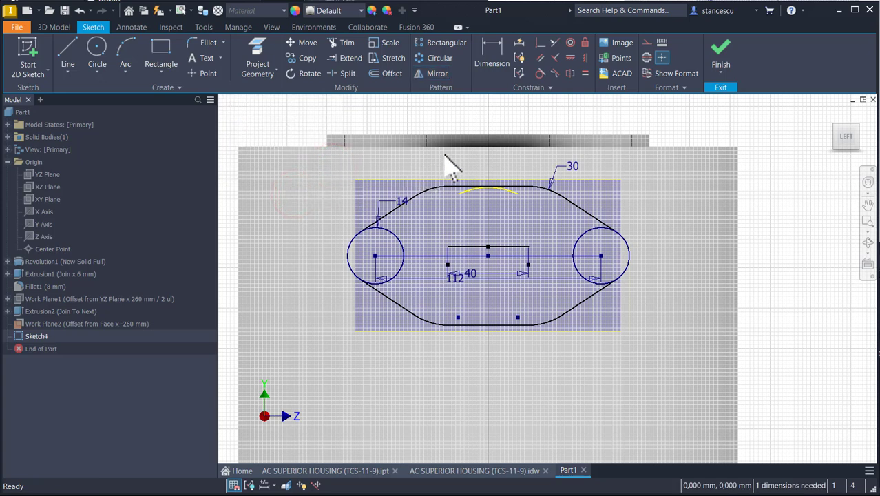
# Step: Dimension the distance between the flange profile's upper and lower horizontal lines and set it to 68 mm
pyautogui.click(493, 63)
pyautogui.click(457, 183)
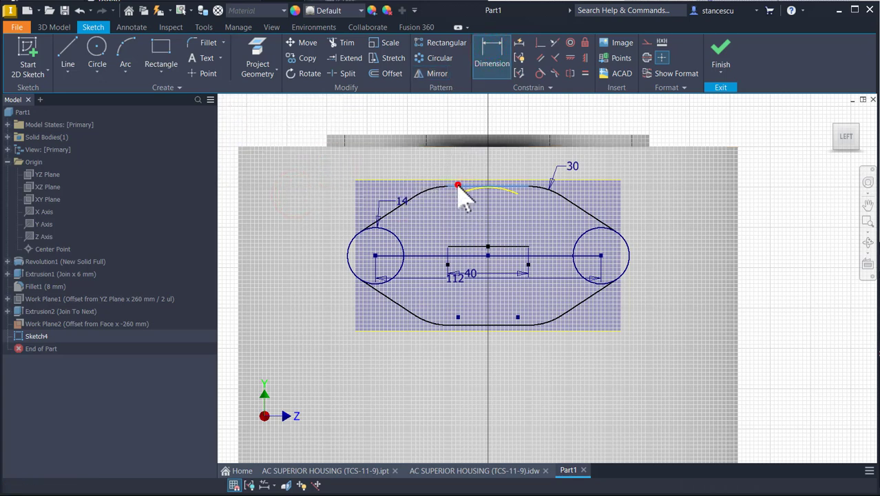
pyautogui.click(458, 321)
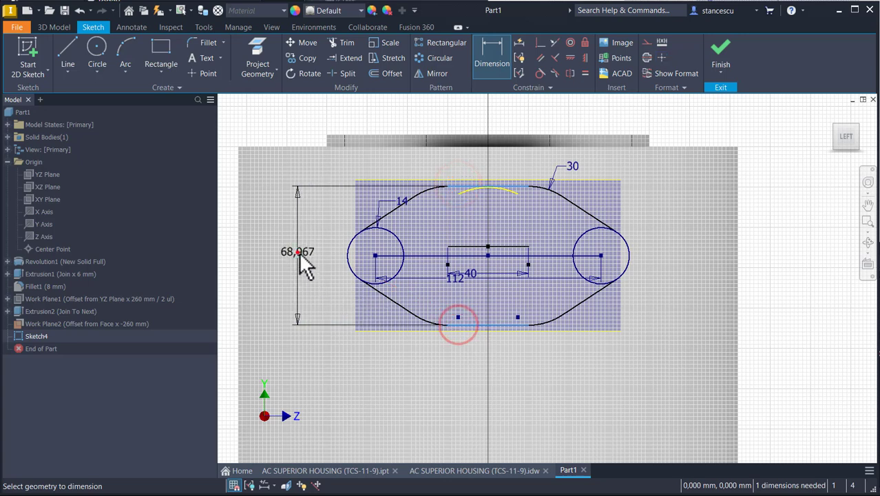
pyautogui.click(298, 252)
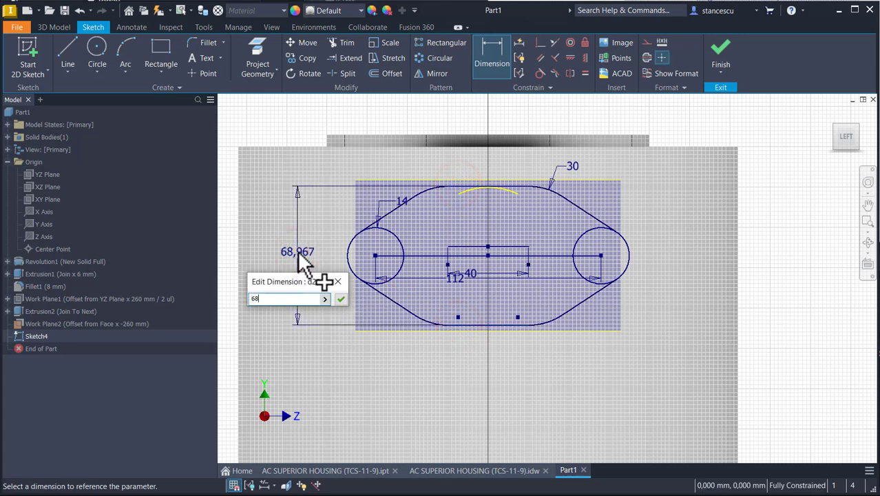
pyautogui.write('68')
pyautogui.press('Return')
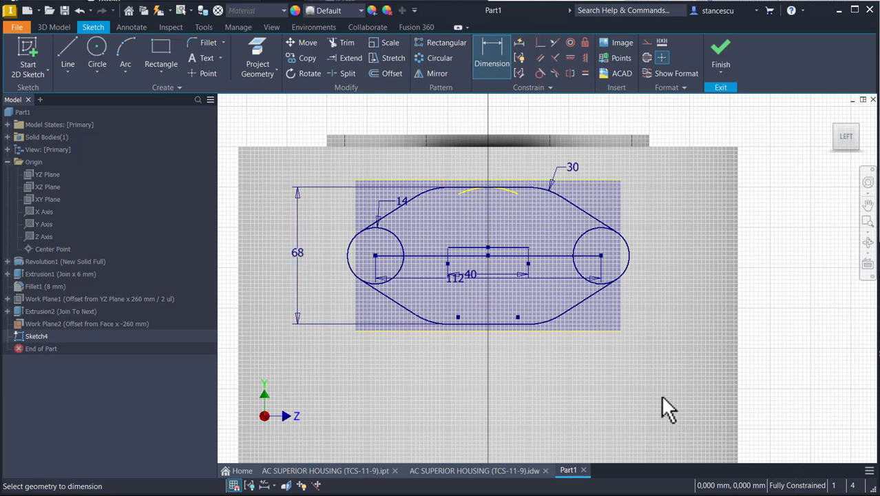
# Step: Trim the inner portions of both end circles to leave a closed flange outline, and finish the sketch
pyautogui.click(345, 44)
pyautogui.click(391, 234)
pyautogui.click(403, 264)
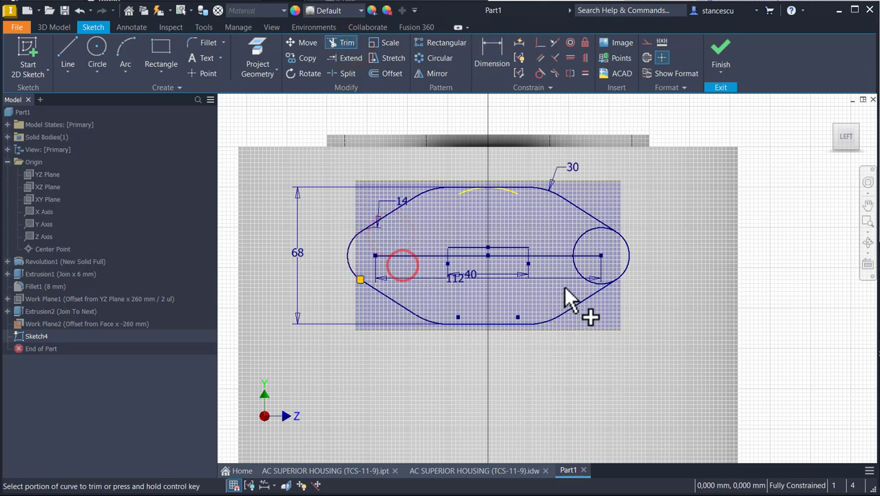
pyautogui.click(579, 274)
pyautogui.click(580, 238)
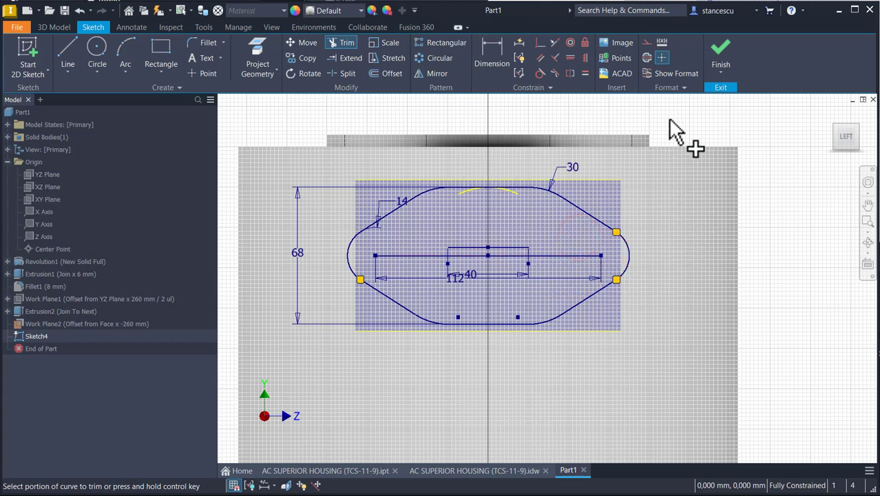
pyautogui.click(720, 55)
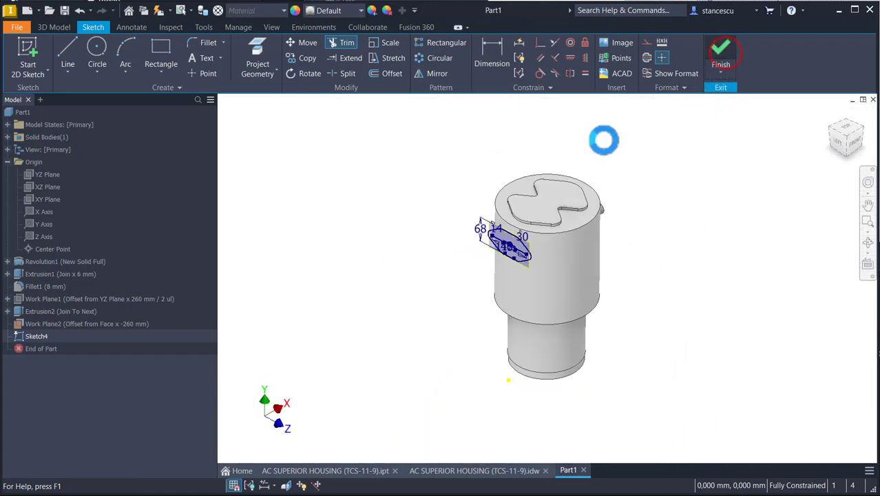
# Step: Extrude the flange profile to the next face of the body, joining it, and hide its work plane
pyautogui.click(69, 49)
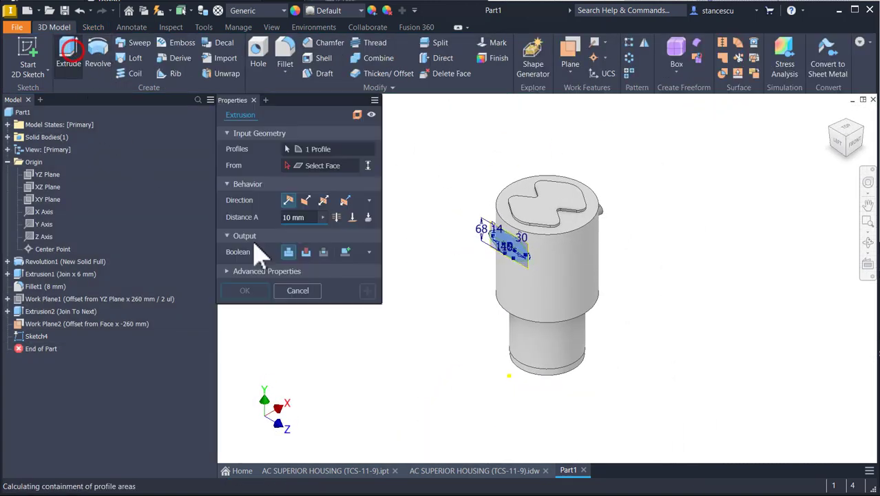
pyautogui.scroll(5, 495, 263)
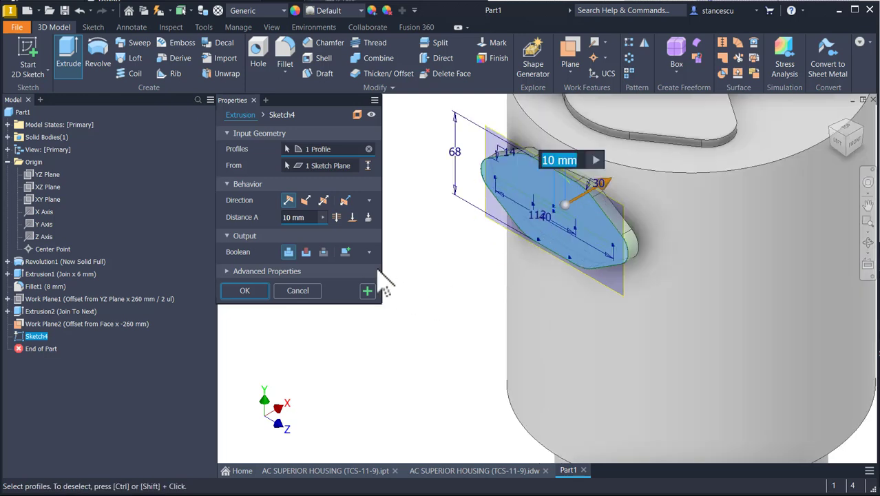
pyautogui.click(368, 218)
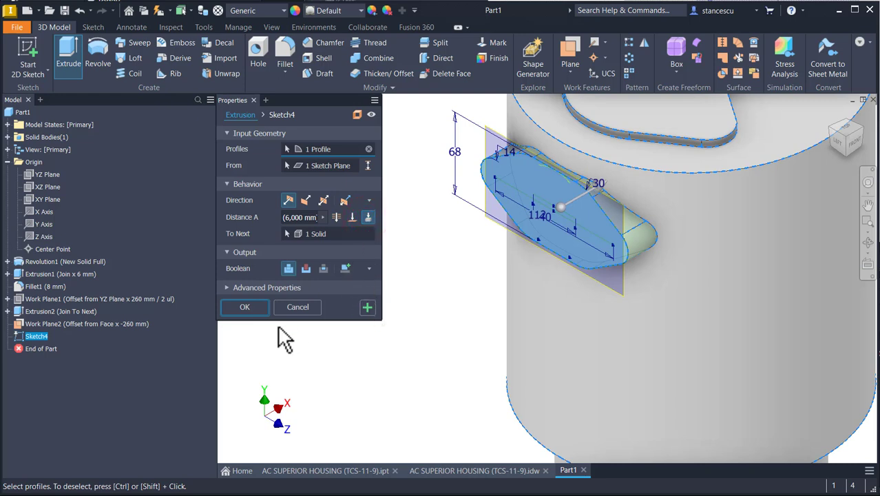
pyautogui.click(256, 311)
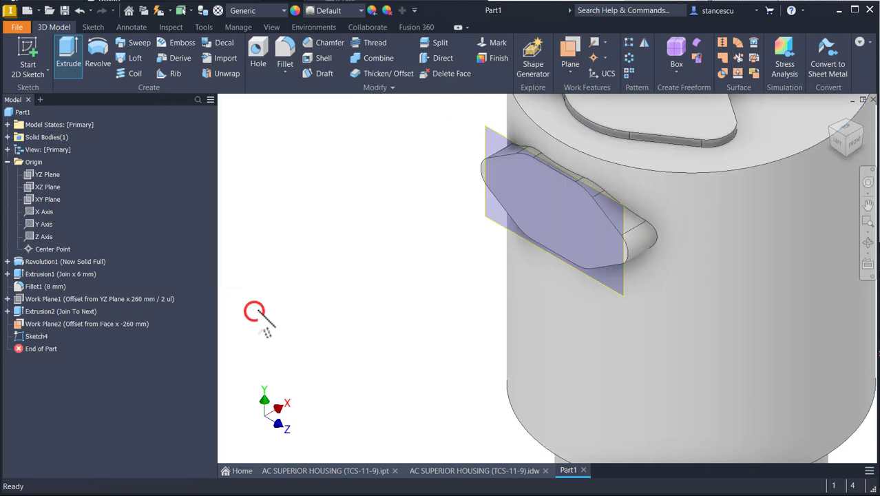
pyautogui.rightClick(487, 221)
pyautogui.click(513, 236)
pyautogui.press('F6')
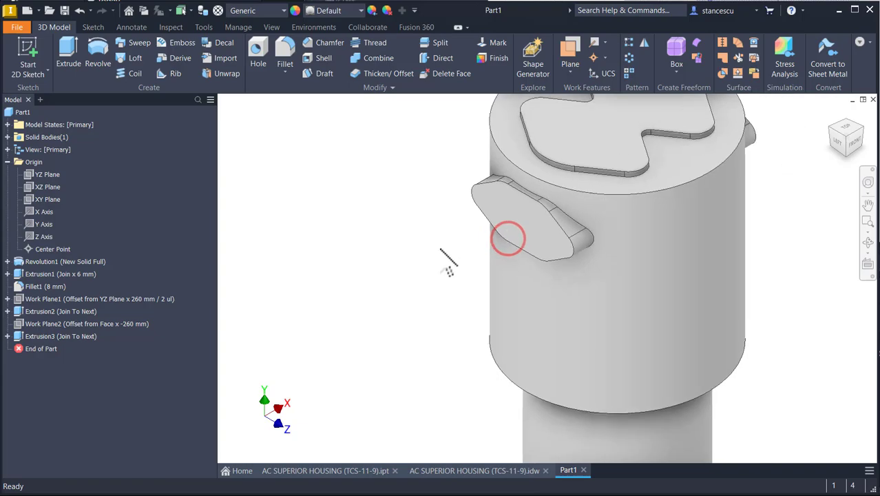
# Step: Examine section A-A of the housing drawing for the side bosses' diameters, spacing and overall width, and return to the part
pyautogui.click(460, 474)
pyautogui.middleClick(470, 379)
pyautogui.middleClick(470, 379)
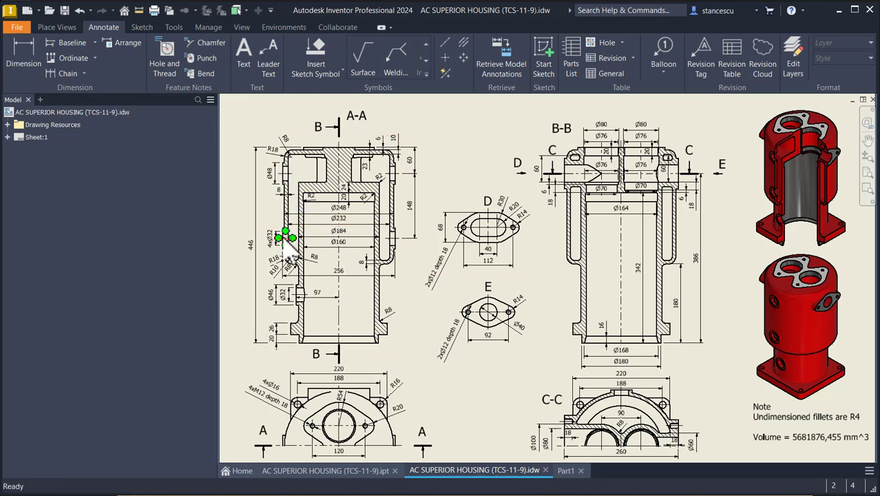
pyautogui.scroll(3, 292, 259)
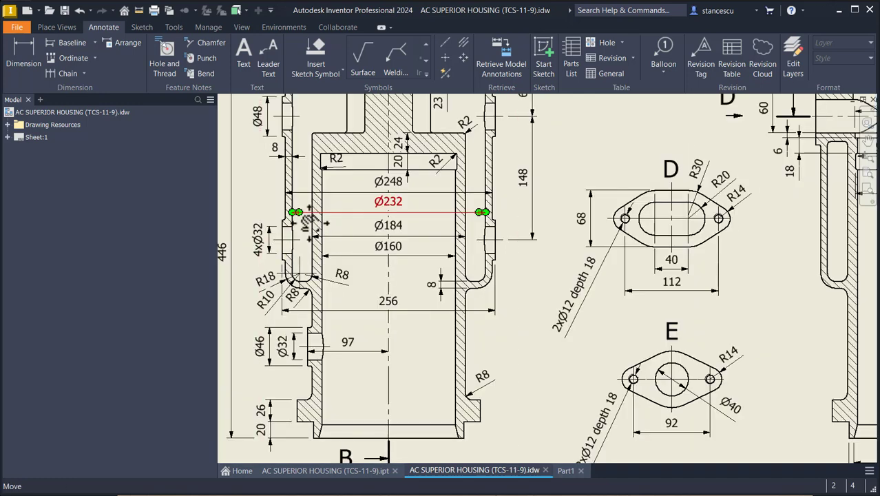
pyautogui.moveTo(236, 121); pyautogui.dragTo(330, 237, button='middle')
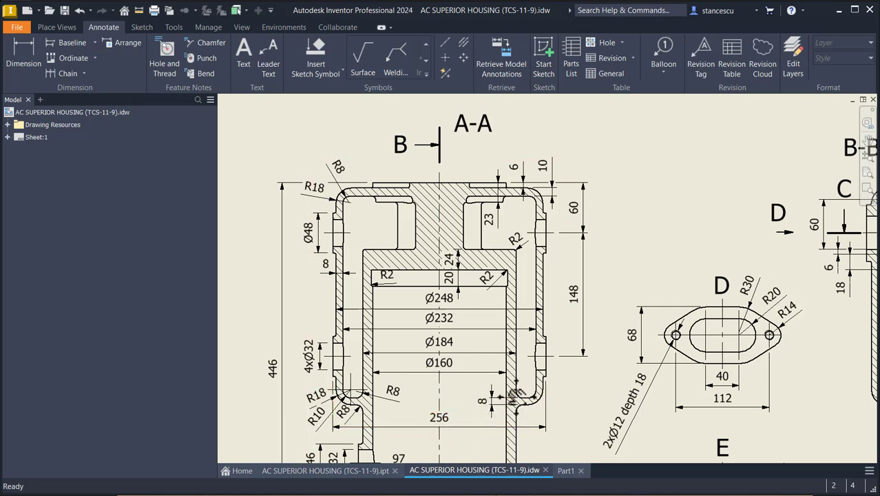
pyautogui.moveTo(514, 394); pyautogui.dragTo(479, 323, button='middle')
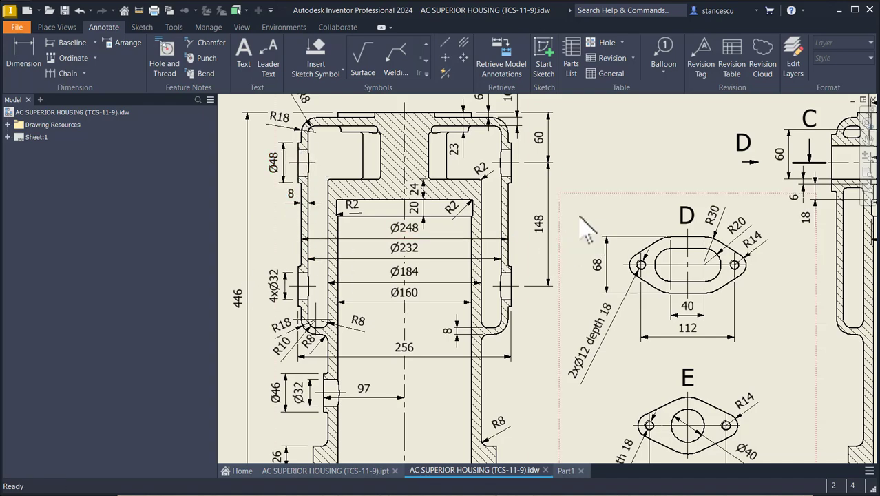
pyautogui.scroll(-5, 589, 198)
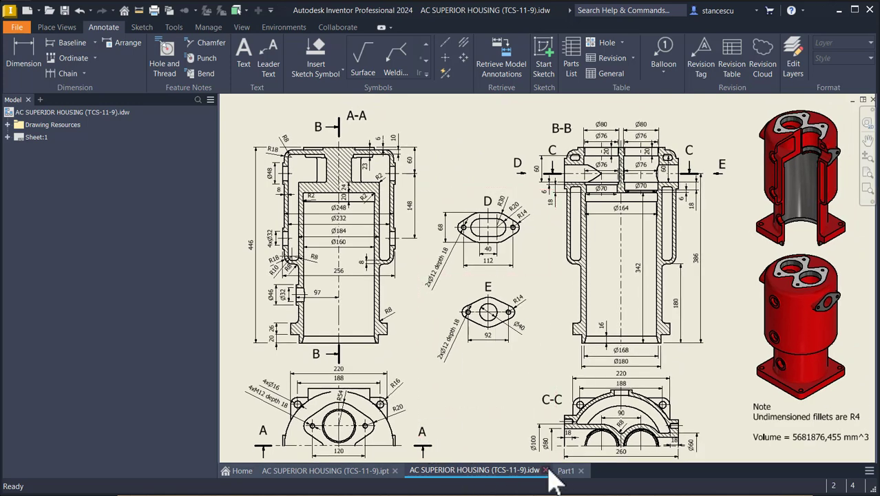
pyautogui.click(566, 471)
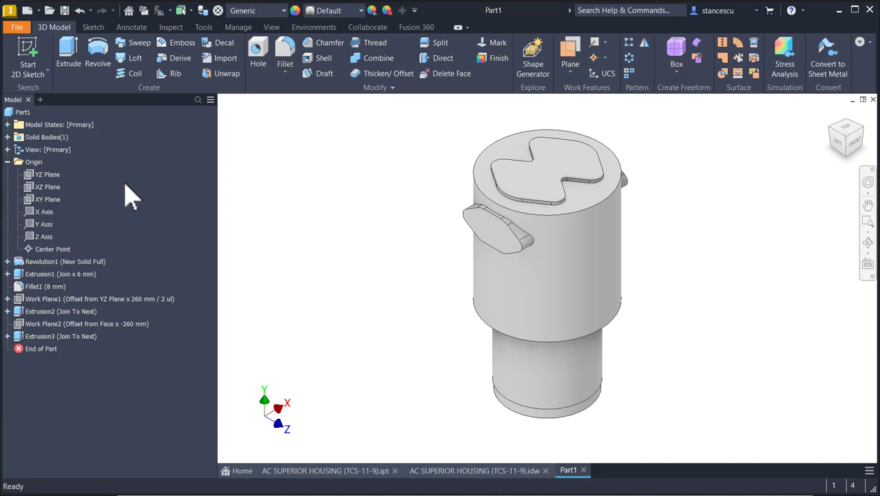
# Step: Create a work plane offset 256/2 mm from the XY plane, towards the front of the body
pyautogui.click(40, 202)
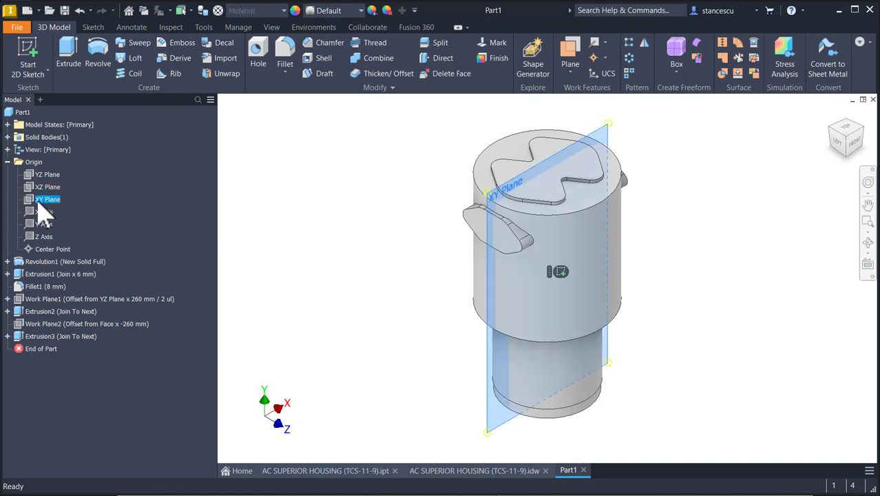
pyautogui.click(573, 55)
pyautogui.moveTo(605, 123); pyautogui.dragTo(689, 189)
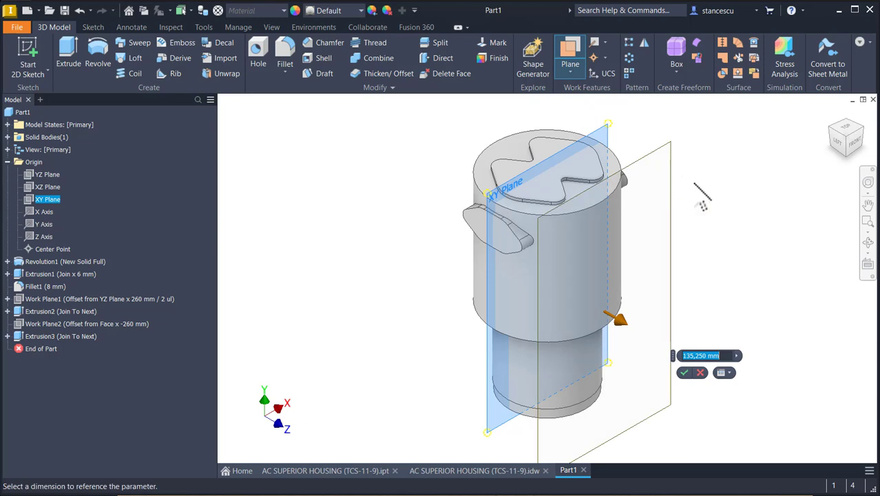
pyautogui.write('256/2')
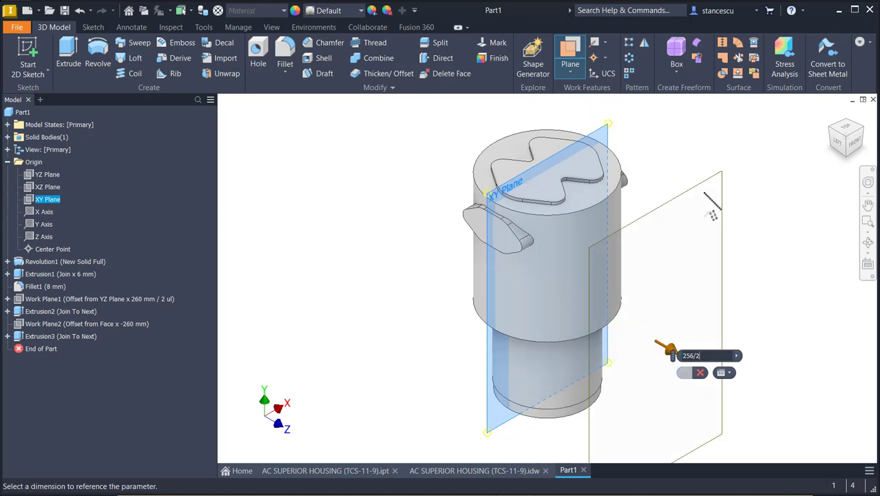
pyautogui.press('Return')
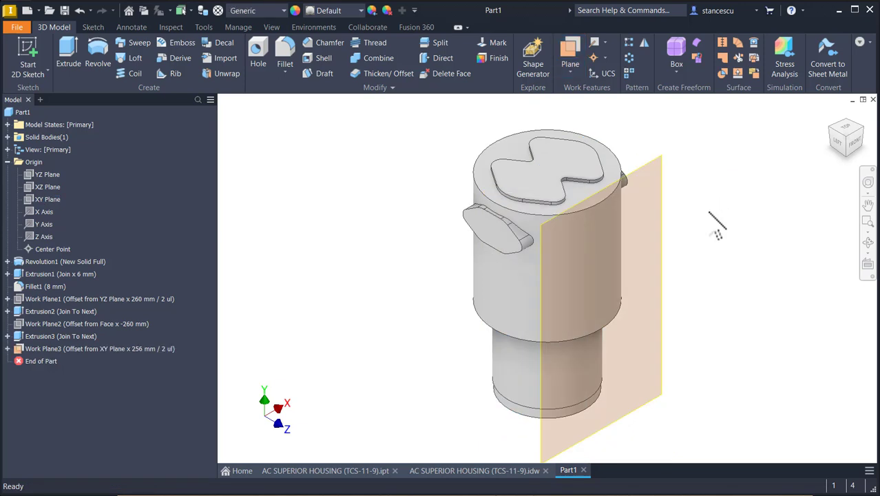
# Step: Start a sketch on the new offset plane and draw a 48 mm diameter circle near the top of the body
pyautogui.click(660, 247)
pyautogui.click(689, 242)
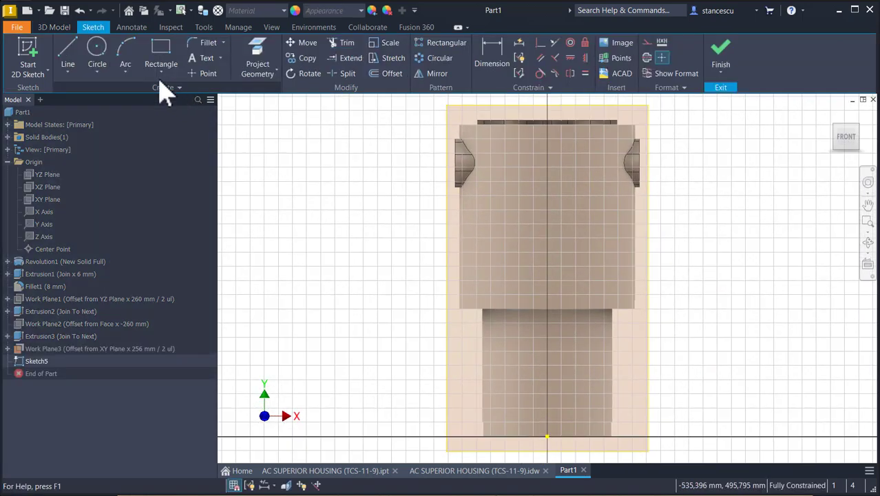
pyautogui.click(97, 55)
pyautogui.click(533, 168)
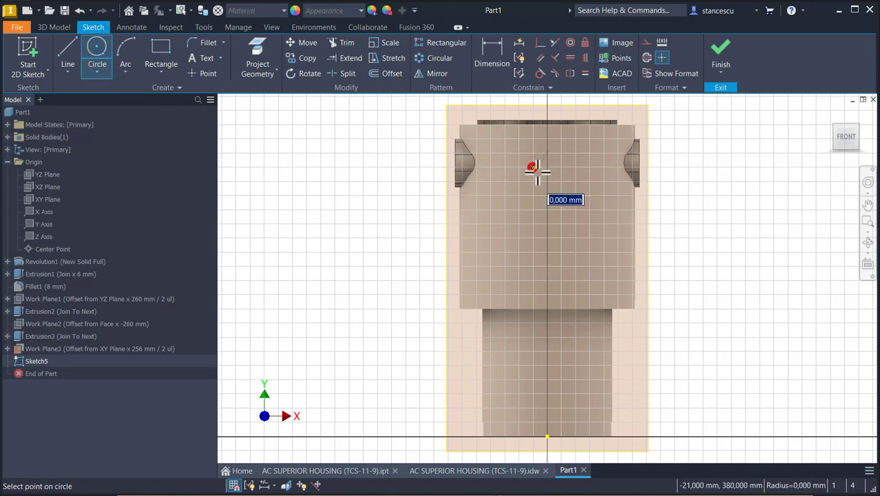
pyautogui.rightClick(551, 185)
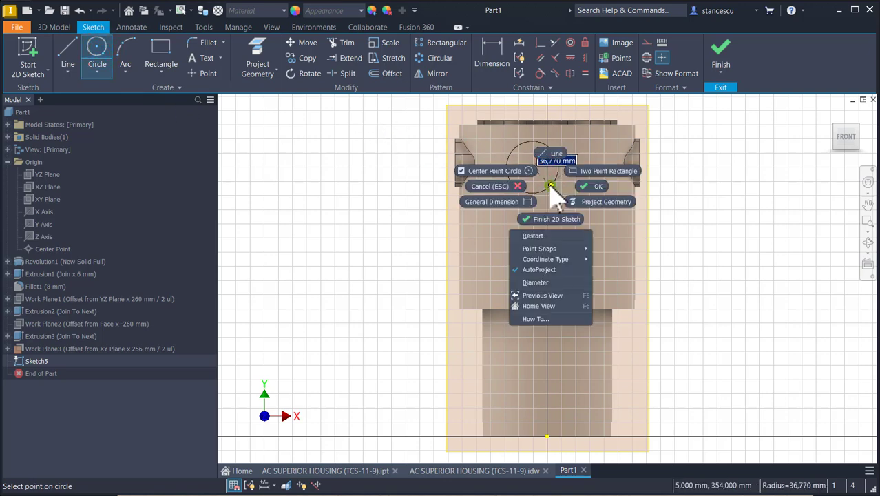
pyautogui.click(546, 281)
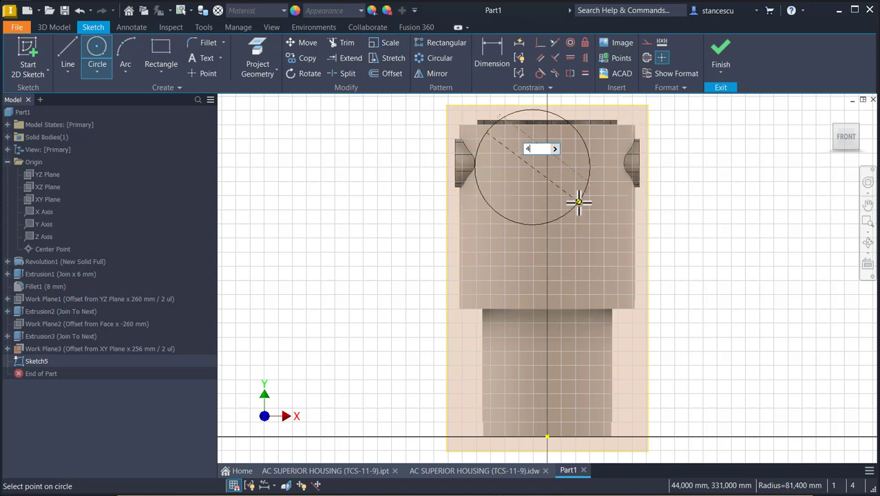
pyautogui.write('48')
pyautogui.press('Return')
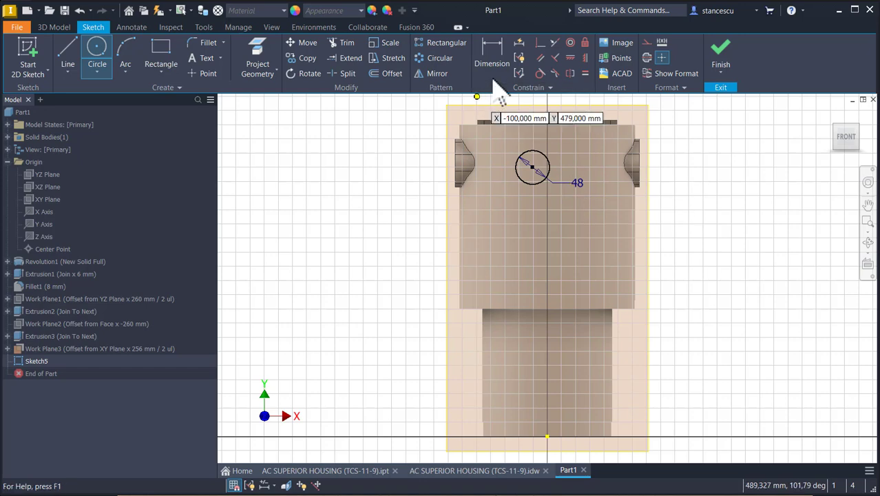
# Step: Align the centre of the 48 mm circle vertically with the sketch origin
pyautogui.click(585, 59)
pyautogui.click(532, 166)
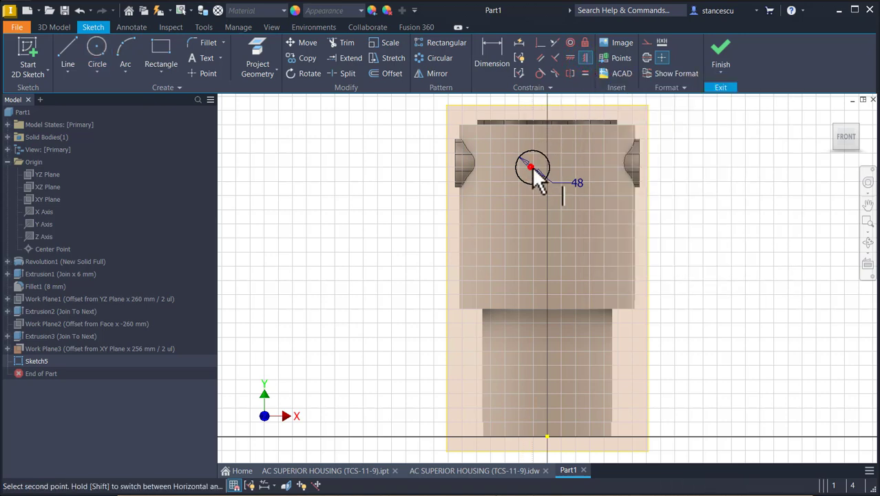
pyautogui.click(546, 436)
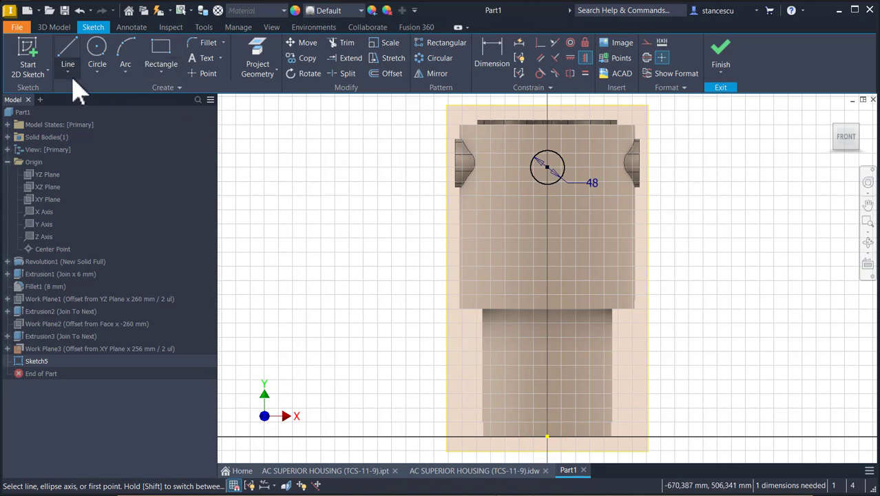
# Step: Draw a second circle on the body below the 48 mm circle and make the two circles equal
pyautogui.click(99, 58)
pyautogui.click(539, 253)
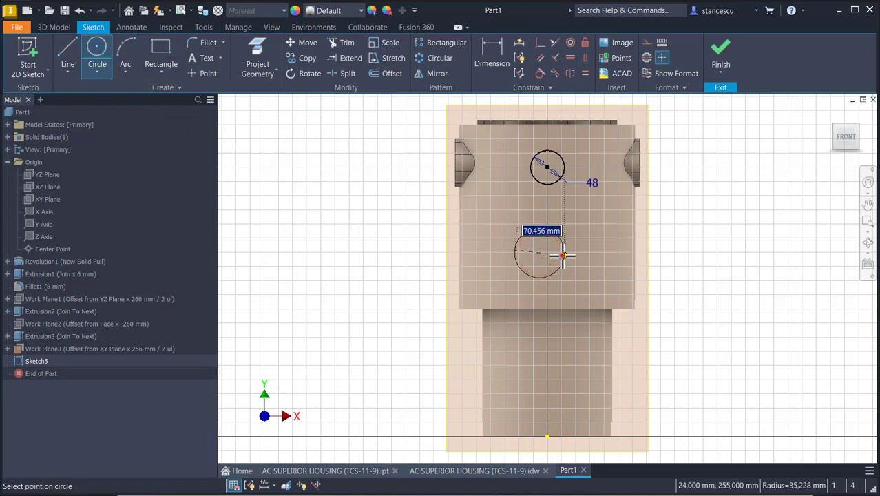
pyautogui.click(563, 254)
pyautogui.click(583, 73)
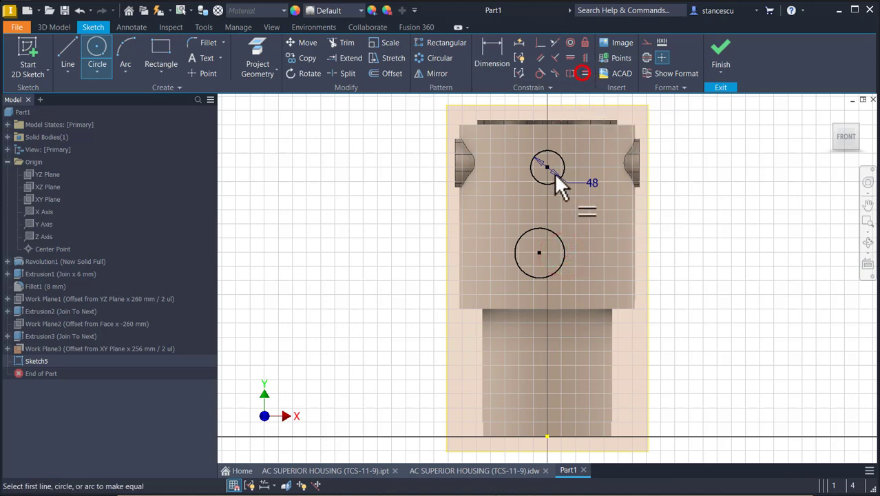
pyautogui.click(555, 236)
pyautogui.click(553, 180)
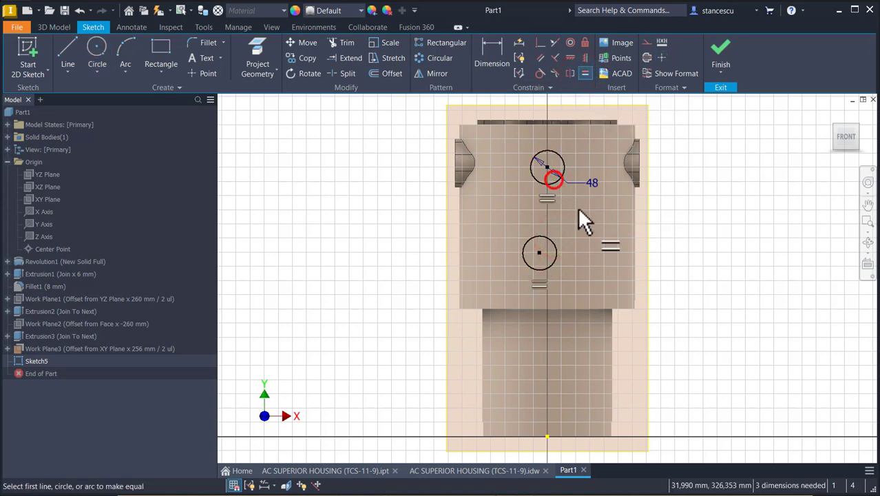
# Step: Align the lower circle's centre vertically with the centre of the upper circle
pyautogui.click(584, 74)
pyautogui.click(584, 57)
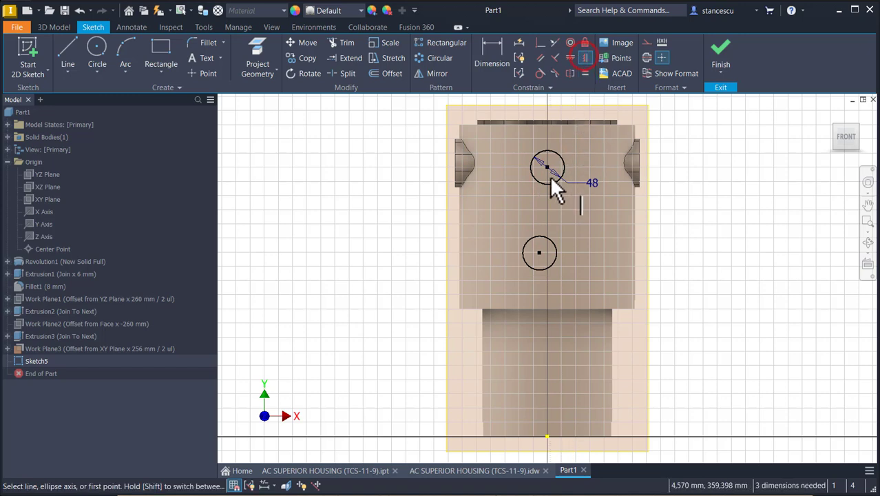
pyautogui.click(546, 169)
pyautogui.click(541, 252)
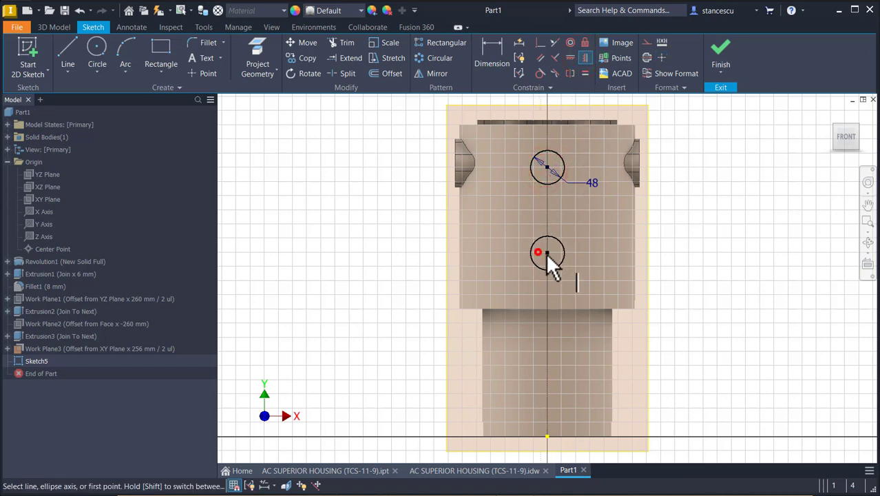
# Step: Dimension the upper circle's centre 60 mm below the top edge of the port flange
pyautogui.click(493, 52)
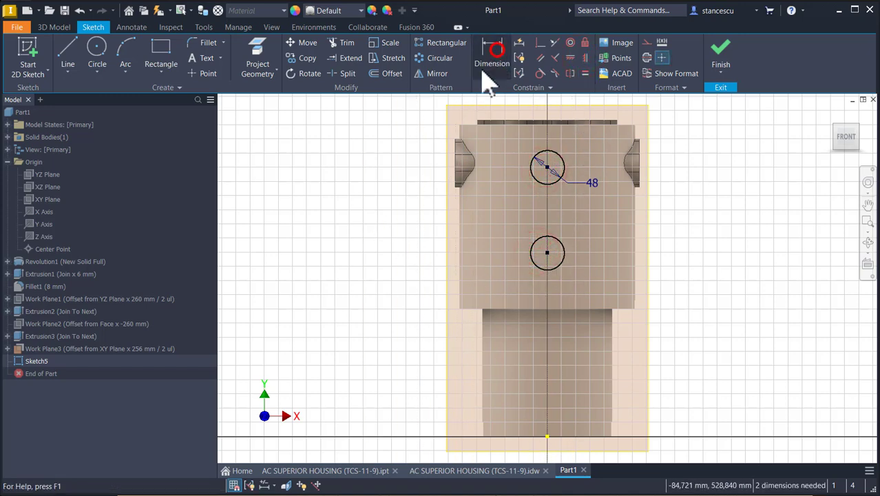
pyautogui.click(556, 155)
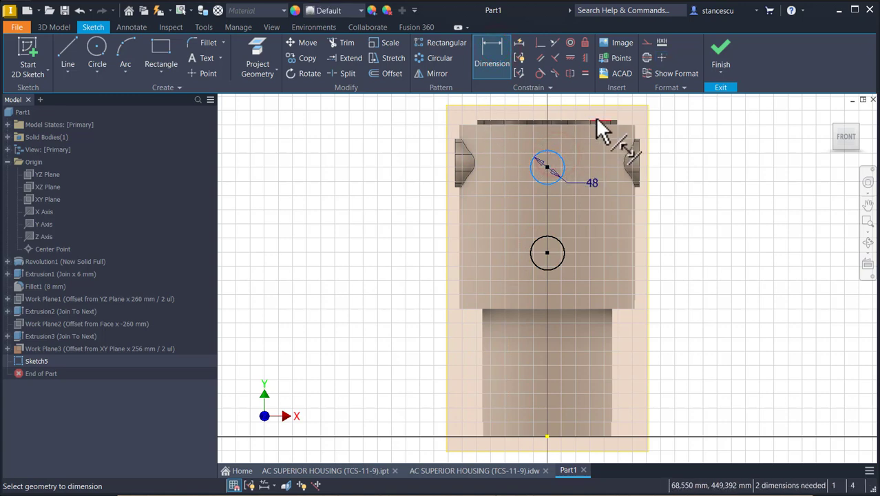
pyautogui.scroll(-3, 596, 118)
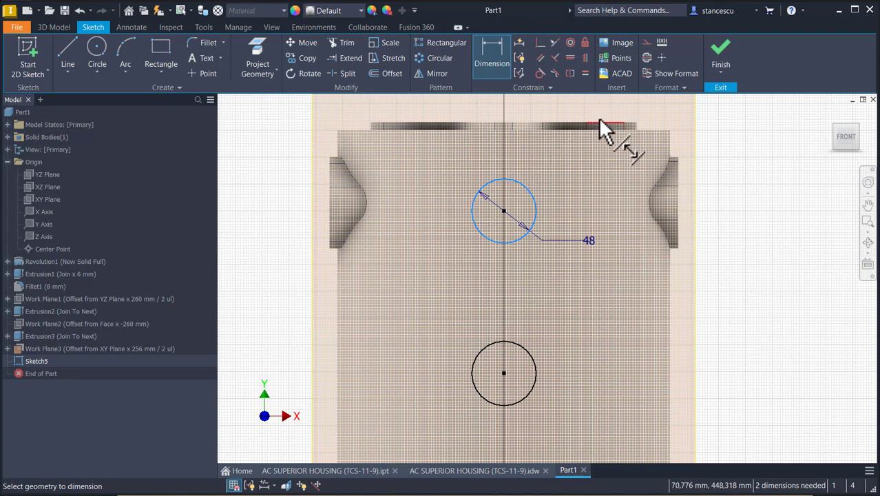
pyautogui.click(600, 123)
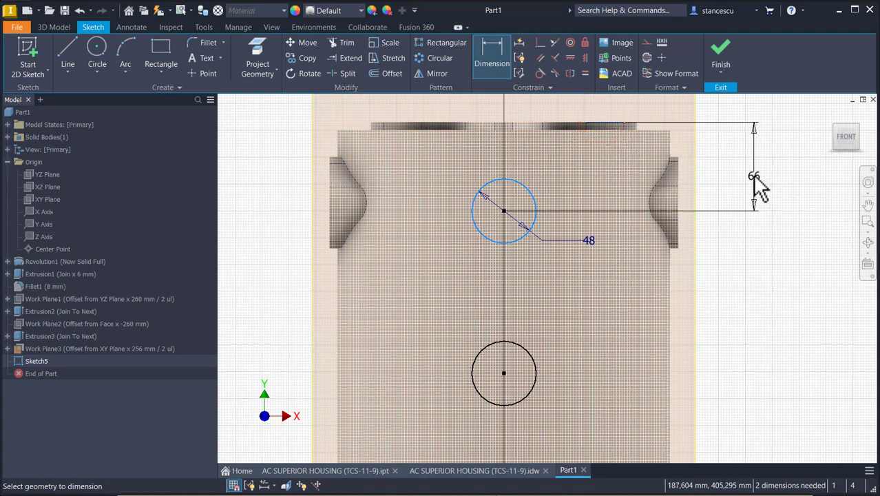
pyautogui.click(744, 170)
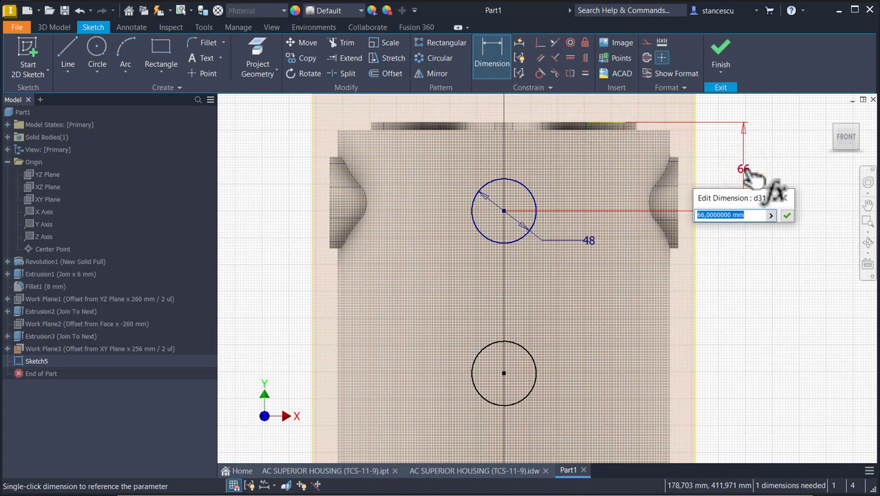
pyautogui.write('60')
pyautogui.press('Return')
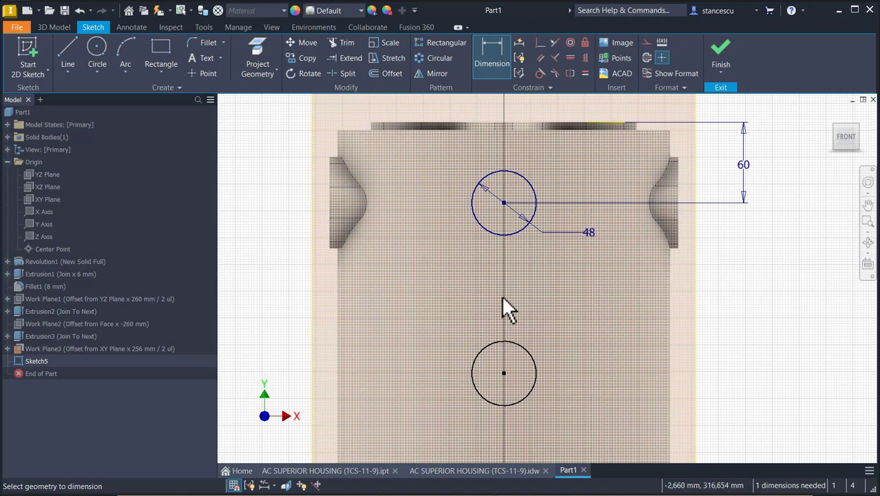
# Step: Set the vertical distance between the two circles to 148 mm and finish the sketch
pyautogui.click(523, 228)
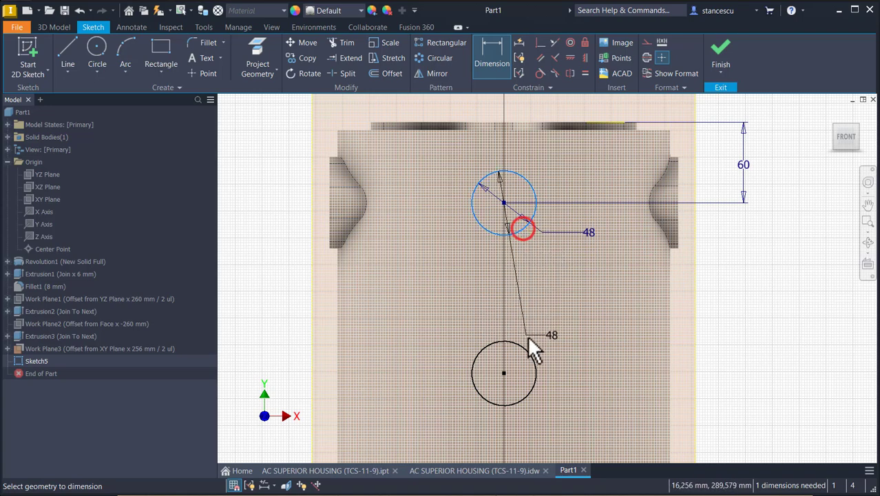
pyautogui.click(524, 347)
pyautogui.click(741, 308)
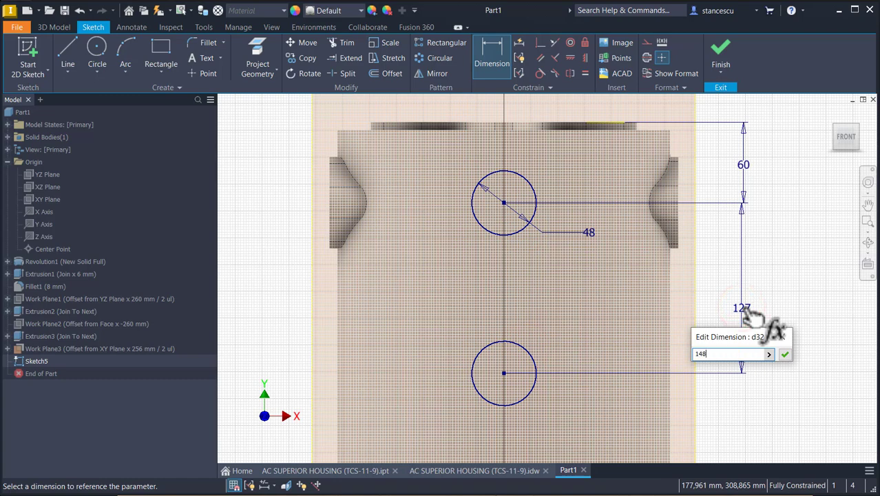
pyautogui.press('Return')
pyautogui.press('Home')
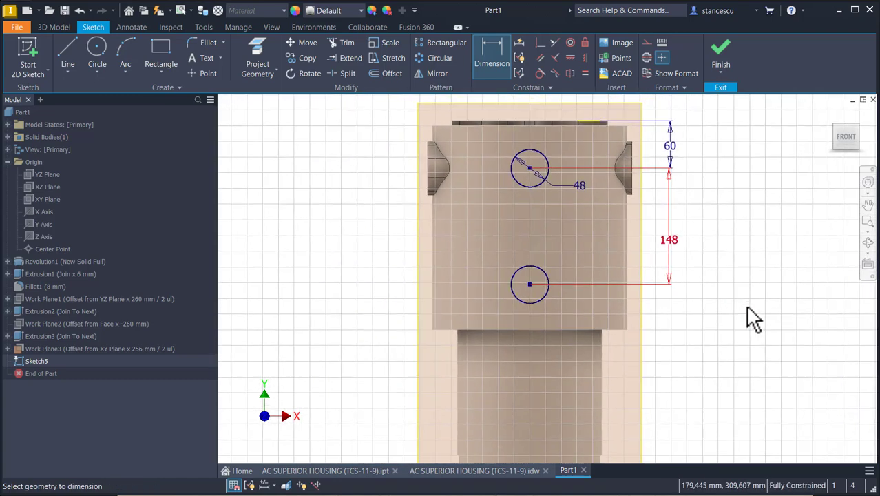
pyautogui.click(720, 49)
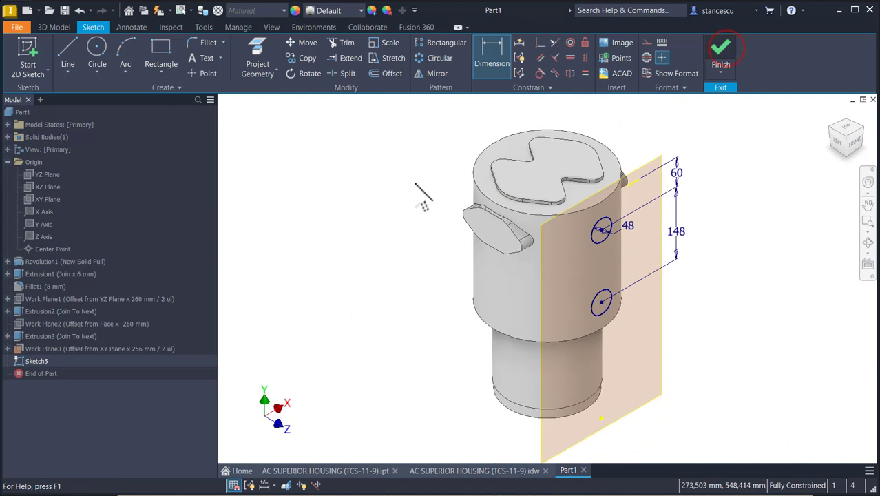
# Step: Extrude both circles as joined bosses up to the body with To Next, and hide the offset work plane
pyautogui.click(72, 59)
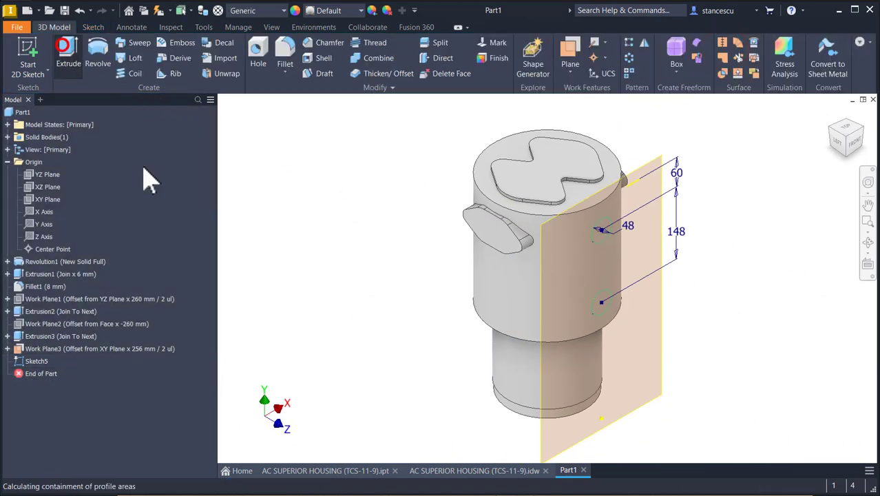
pyautogui.click(600, 235)
pyautogui.click(600, 305)
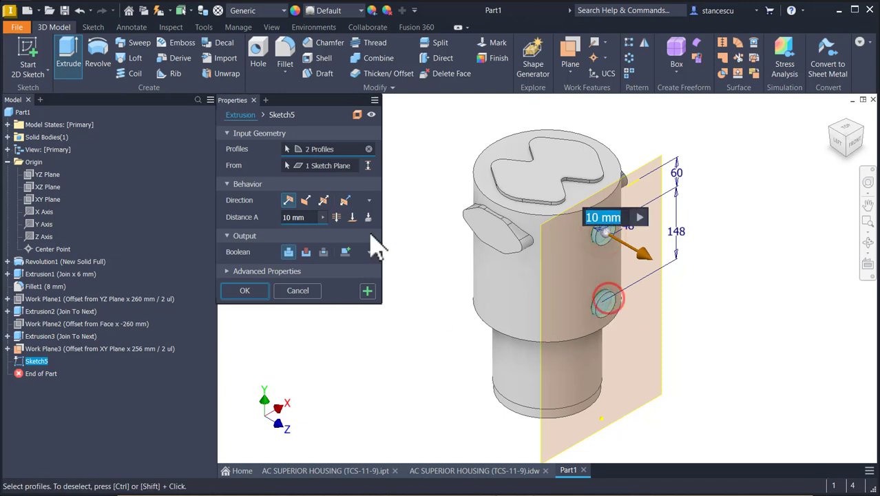
pyautogui.click(367, 216)
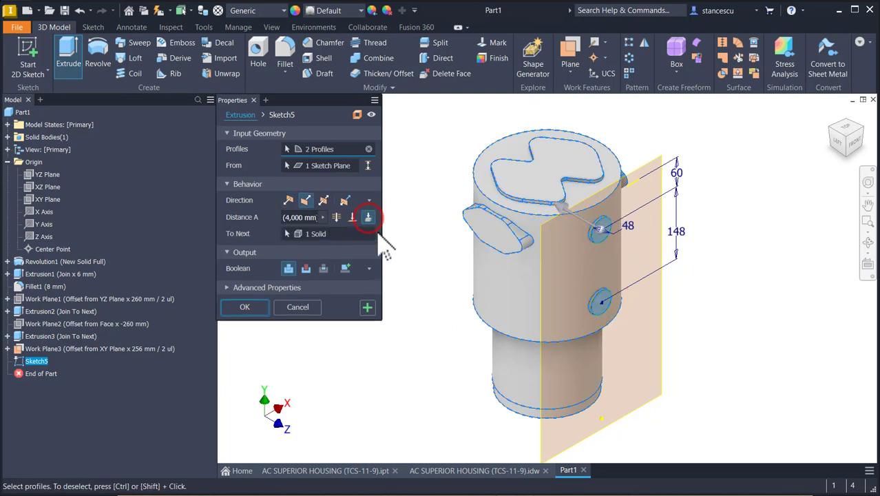
pyautogui.click(256, 306)
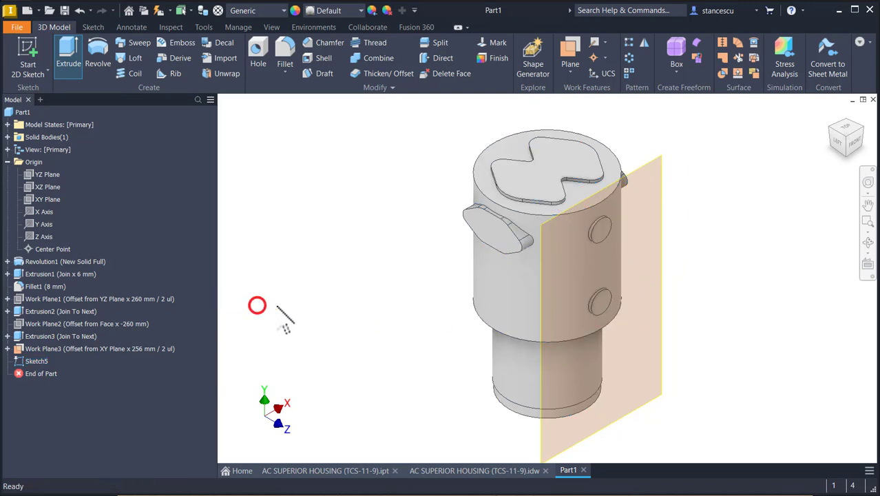
pyautogui.rightClick(659, 173)
pyautogui.click(675, 179)
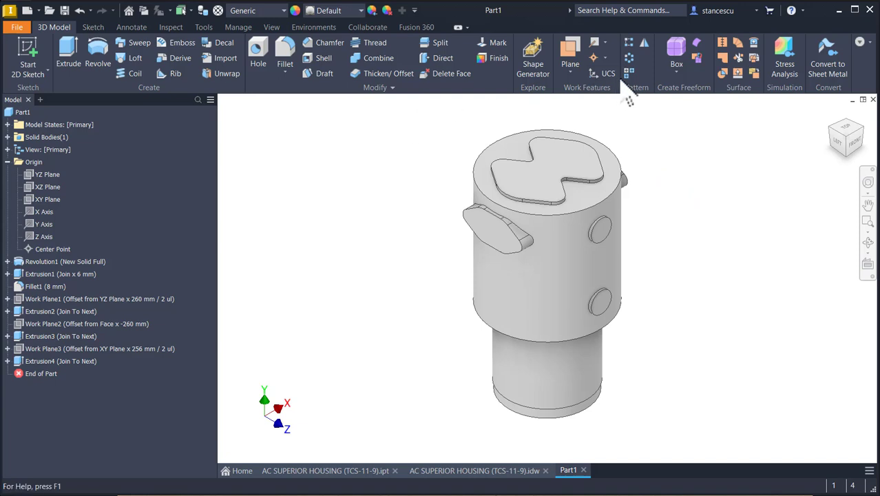
# Step: Mirror the two-boss extrusion about the XY plane to the opposite side of the body
pyautogui.click(644, 43)
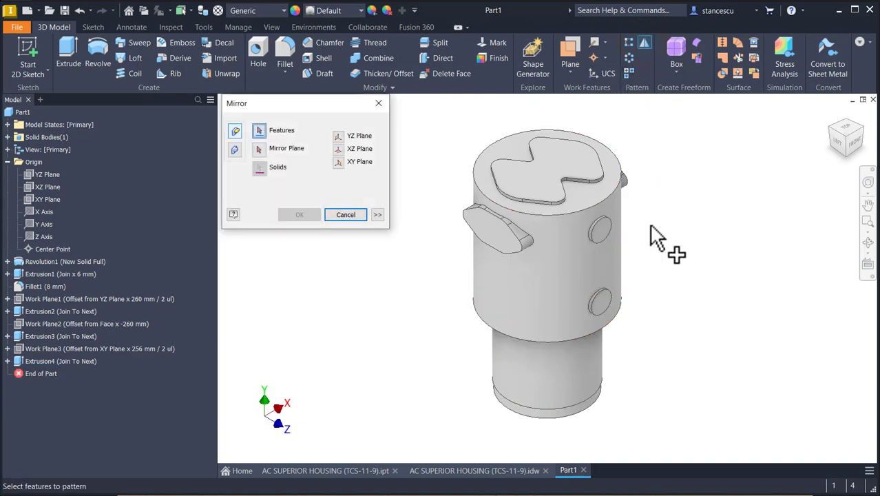
pyautogui.click(45, 361)
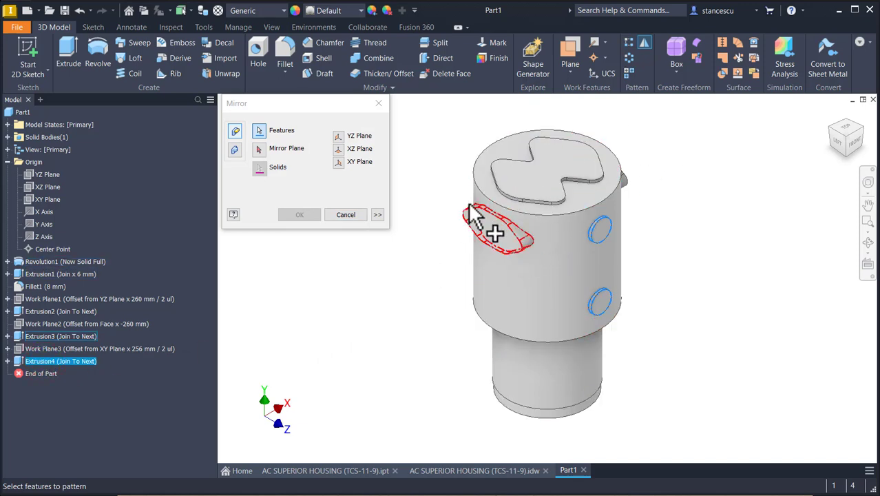
pyautogui.click(259, 148)
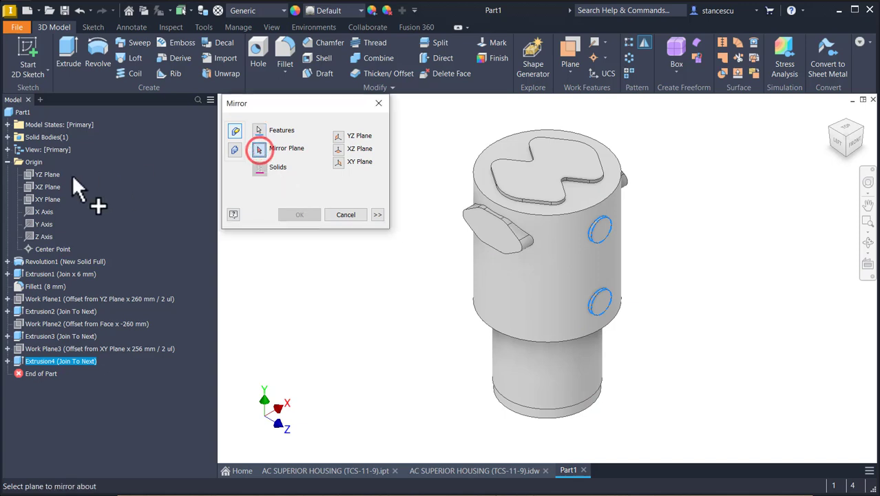
pyautogui.click(40, 200)
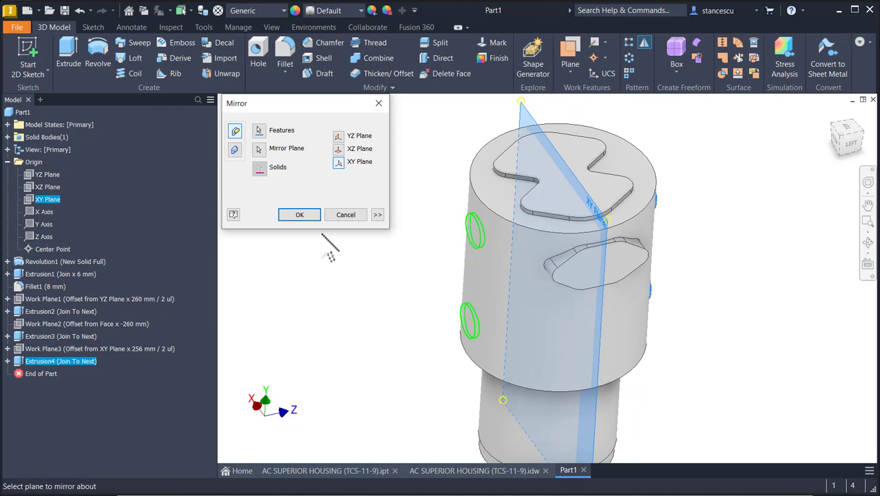
pyautogui.click(301, 214)
pyautogui.press('F6')
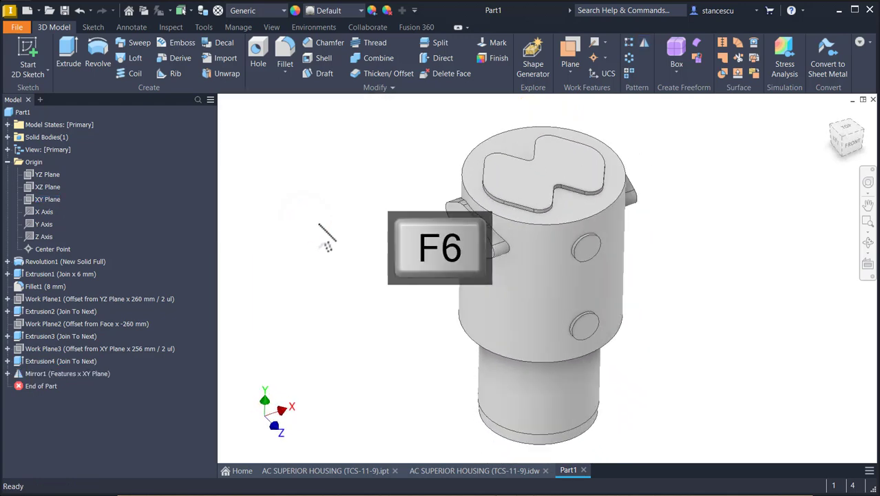
# Step: In section A-A of the housing drawing, dimension the Ø32 side hole's centre height from the bottom edge and move the 97 dimension clear above the hole axis
pyautogui.click(425, 471)
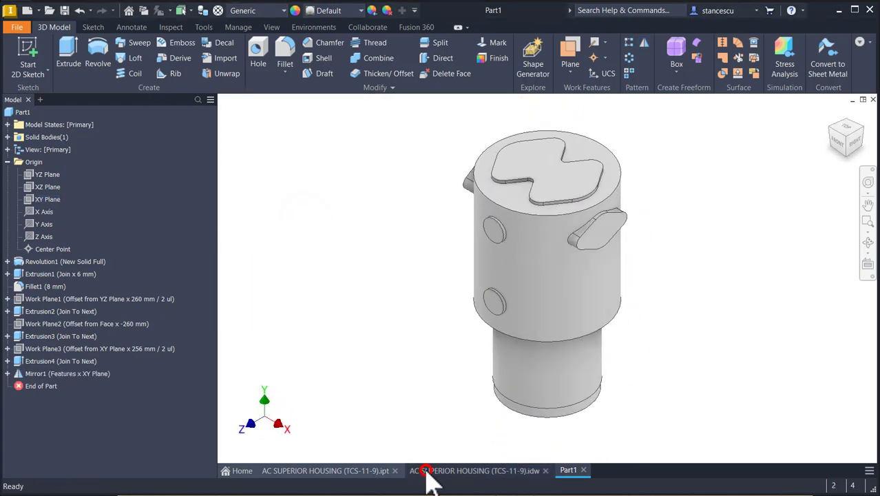
pyautogui.scroll(4, 279, 318)
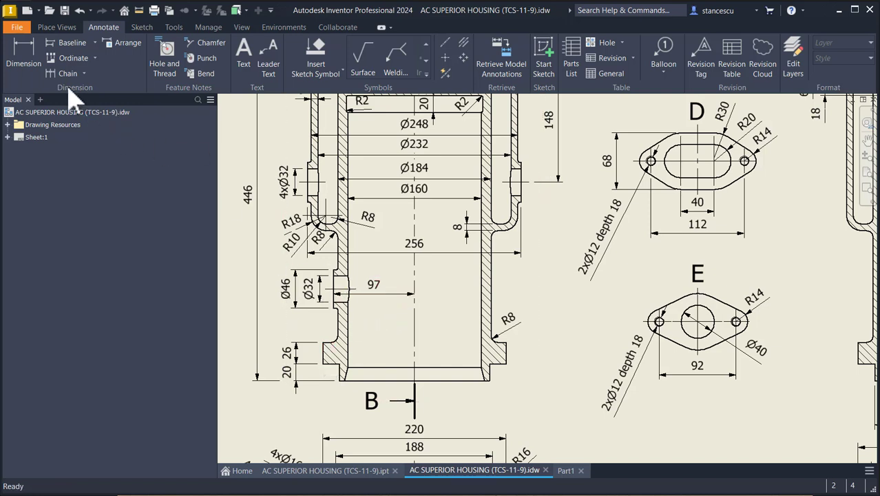
pyautogui.click(22, 57)
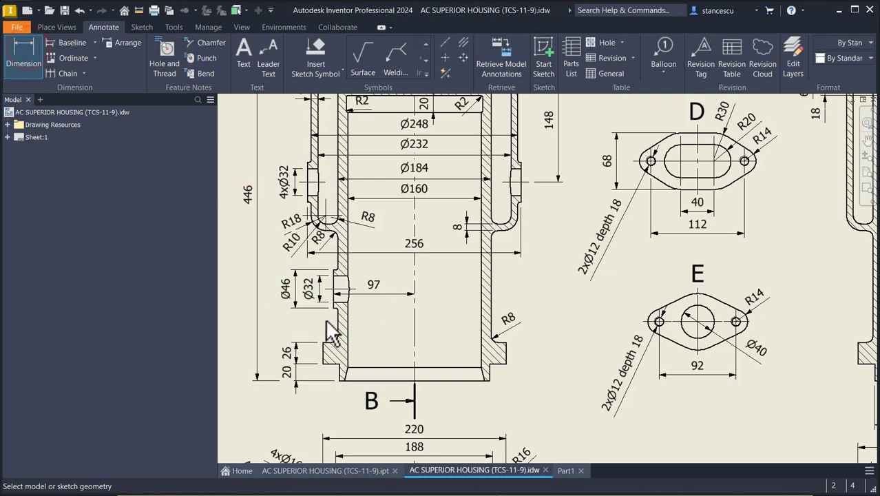
pyautogui.scroll(-3, 353, 303)
pyautogui.click(342, 285)
pyautogui.moveTo(373, 393); pyautogui.dragTo(384, 303, button='middle')
pyautogui.click(379, 391)
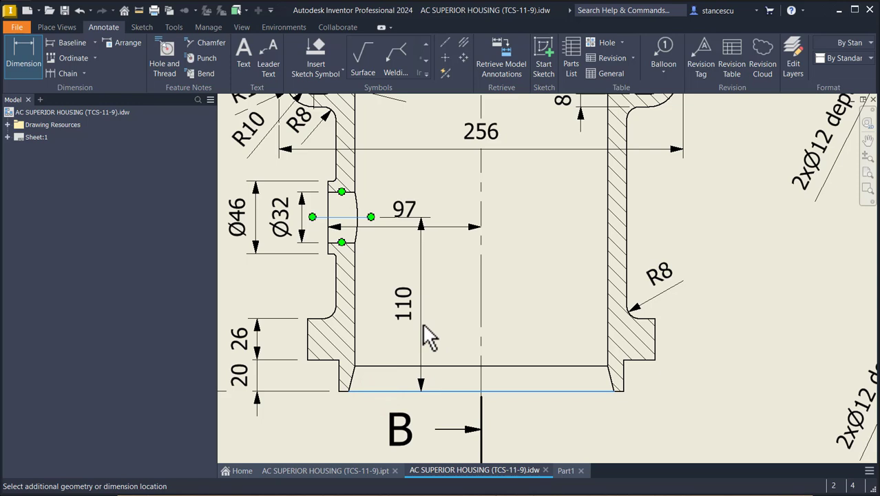
pyautogui.click(421, 322)
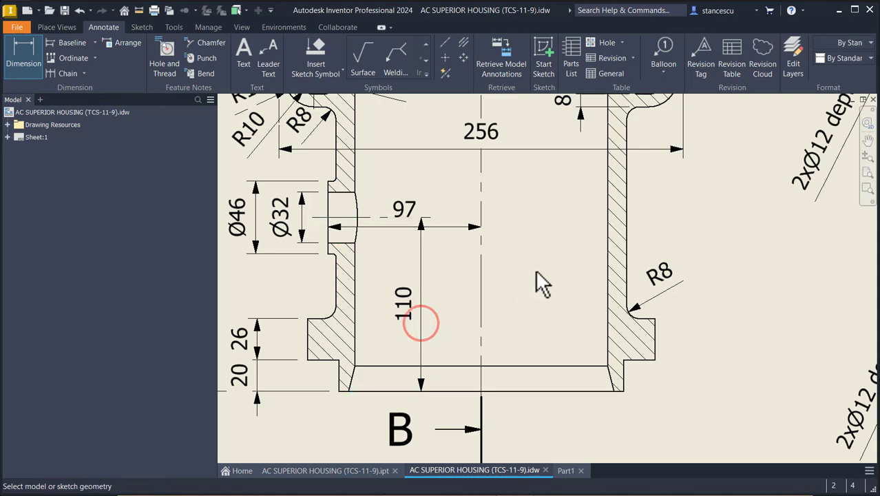
pyautogui.press('Escape')
pyautogui.moveTo(444, 234); pyautogui.dragTo(446, 210)
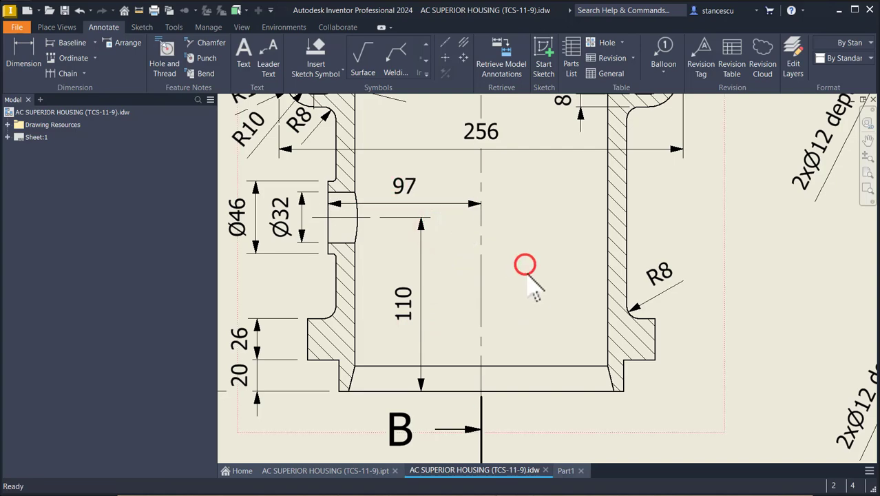
# Step: Return to the Part1 model and create a work plane offset 97 mm from the XY plane, on the side of the round bosses
pyautogui.scroll(-4, 526, 276)
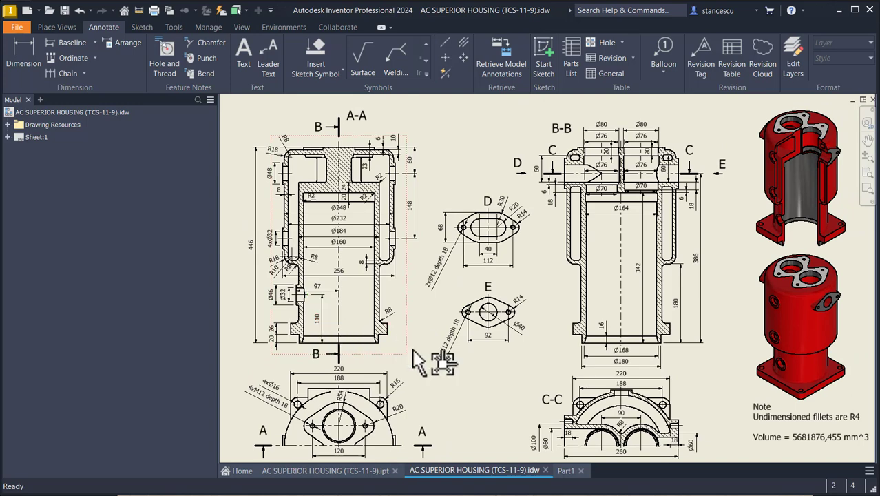
pyautogui.click(565, 471)
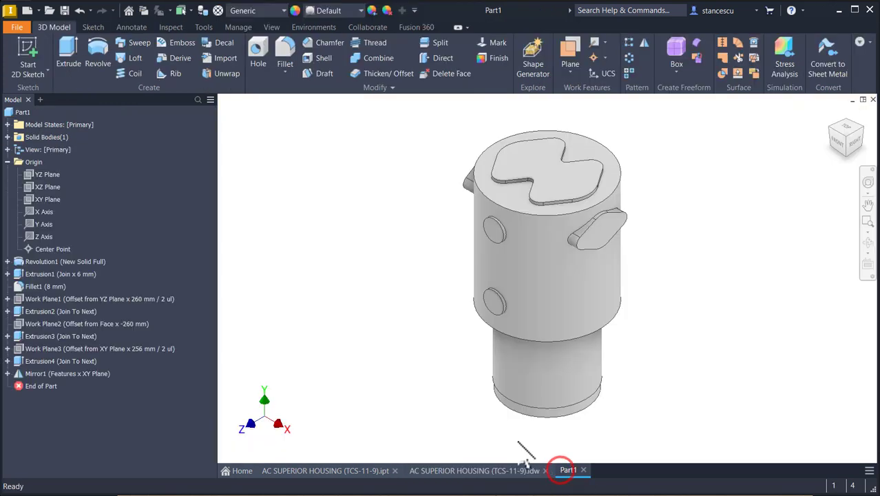
pyautogui.click(577, 53)
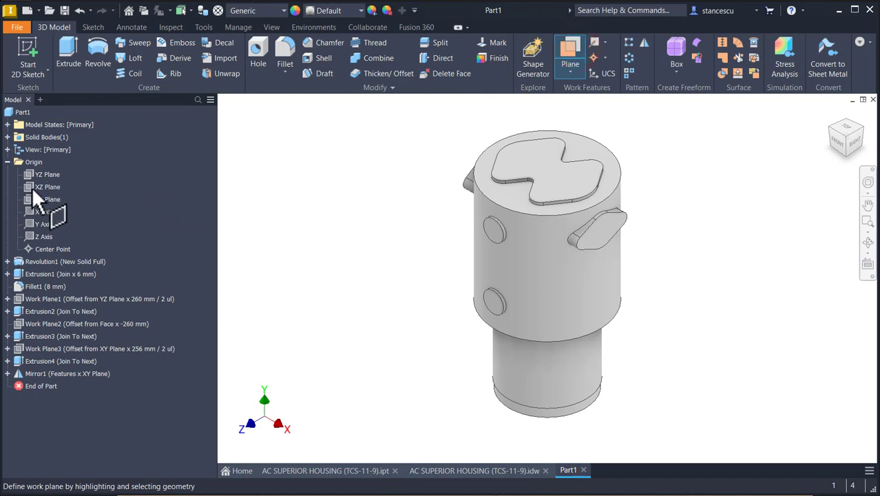
pyautogui.click(45, 199)
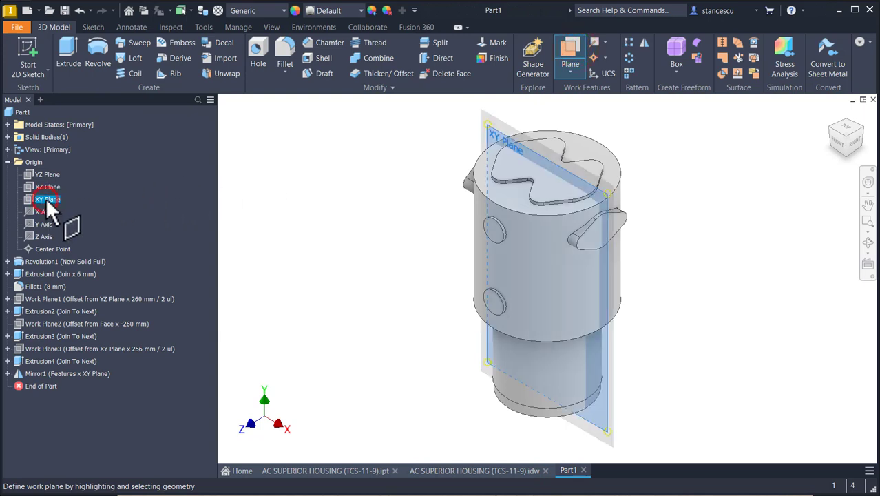
pyautogui.moveTo(486, 116)
pyautogui.mouseDown()
pyautogui.moveTo(451, 139)
pyautogui.moveTo(460, 158)
pyautogui.mouseUp()
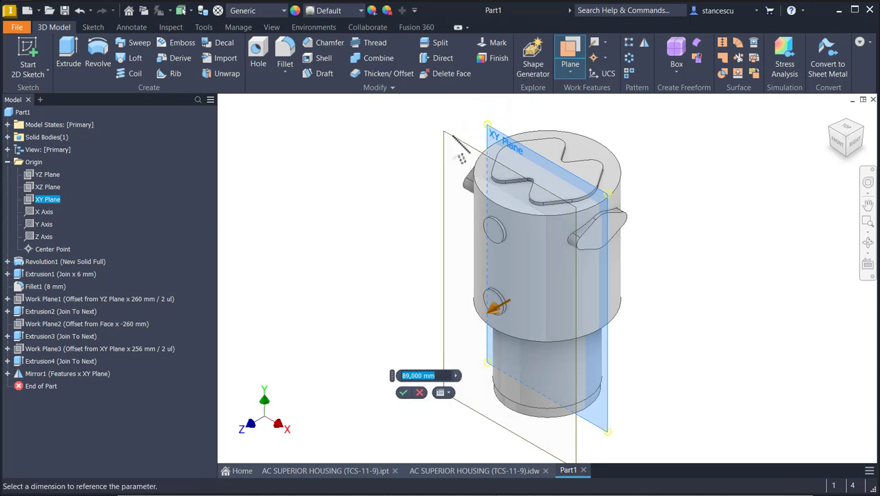
pyautogui.write('97')
pyautogui.press('Return')
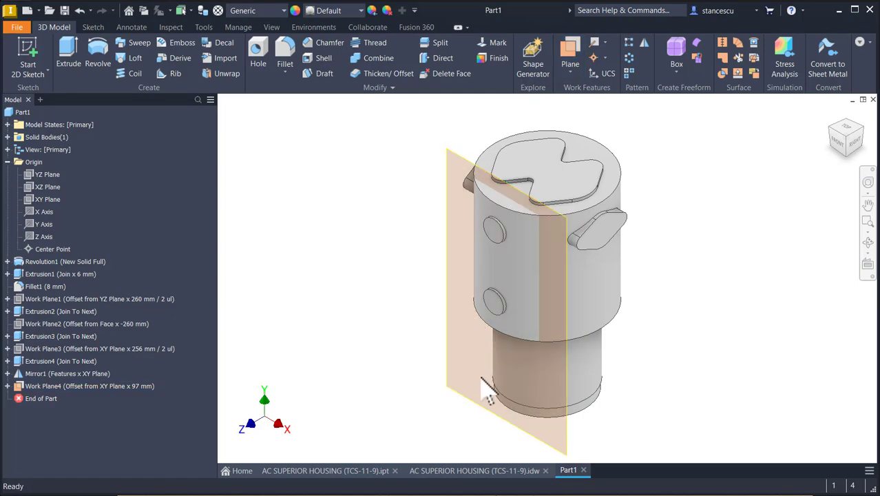
# Step: On the 97 mm work plane, sketch a 46 mm diameter circle over the lower body and align its centre vertically with the origin
pyautogui.click(484, 400)
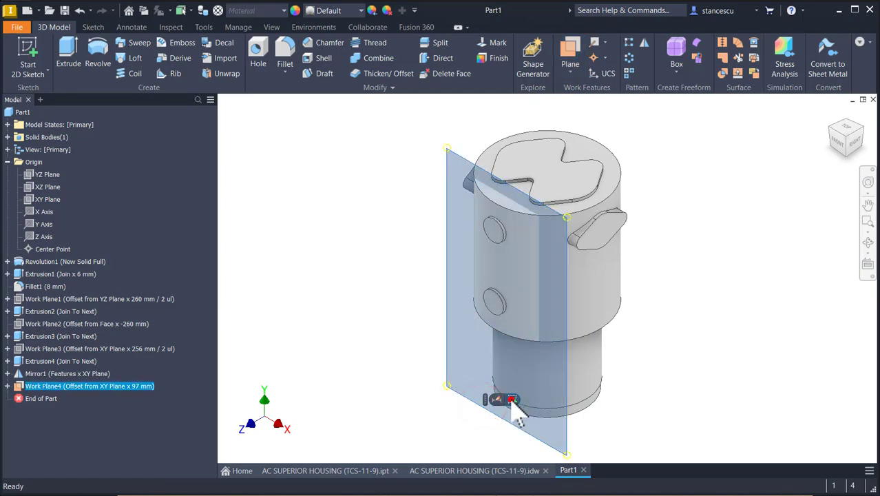
pyautogui.click(513, 400)
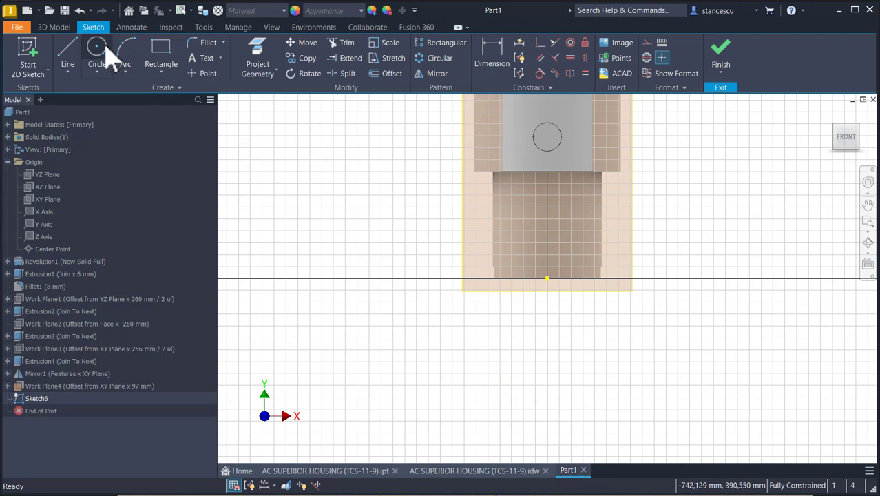
pyautogui.press('c')
pyautogui.click(534, 206)
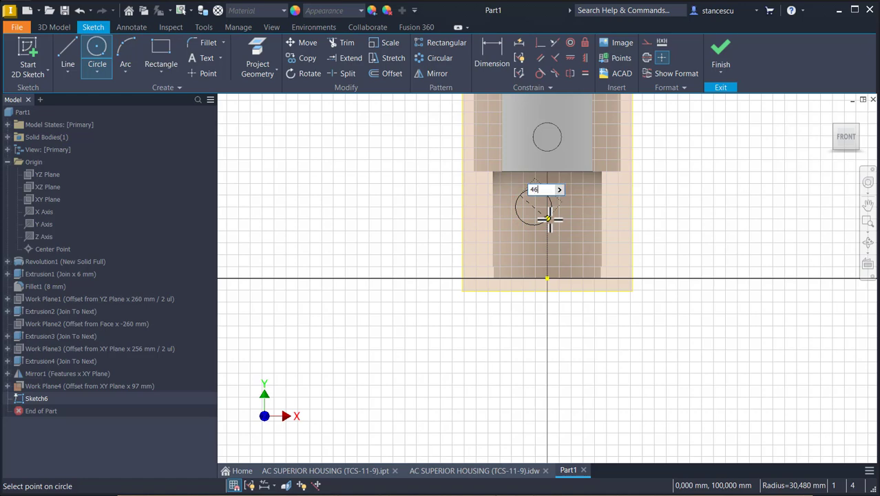
pyautogui.write('46')
pyautogui.press('Return')
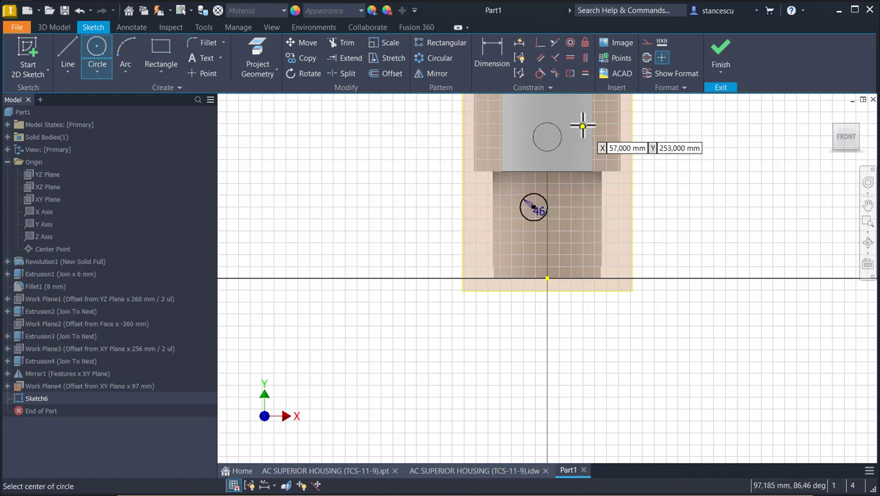
pyautogui.click(584, 58)
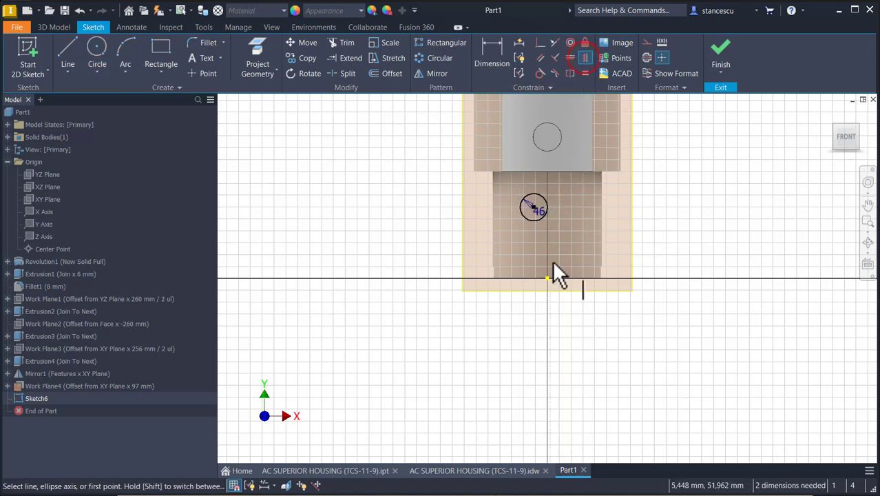
pyautogui.click(548, 278)
pyautogui.click(534, 208)
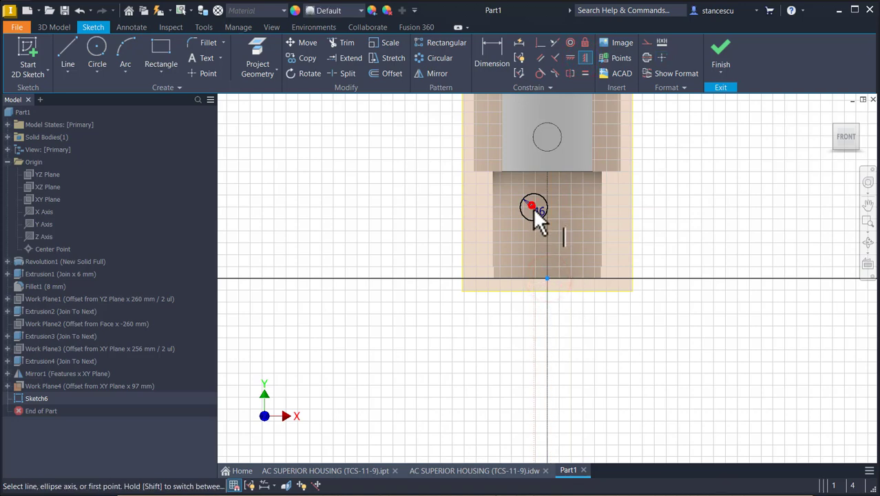
# Step: Dimension the circle's centre 110 mm above the origin and finish the sketch
pyautogui.click(492, 56)
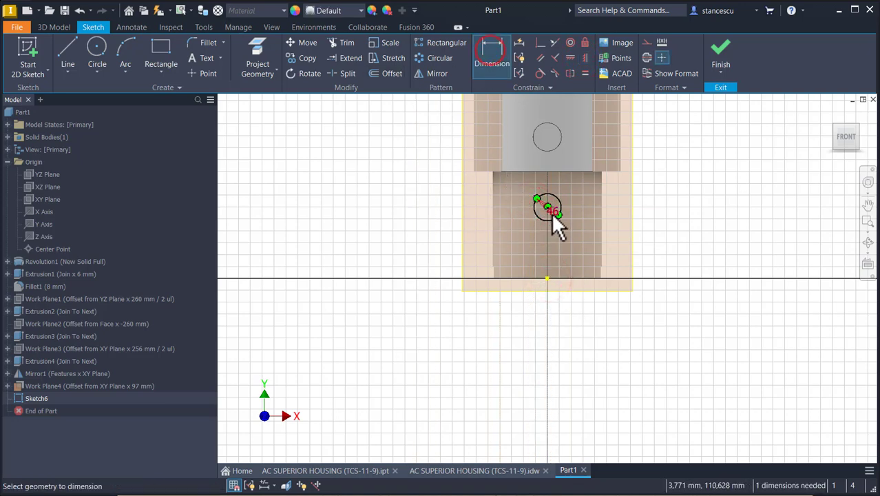
pyautogui.click(561, 215)
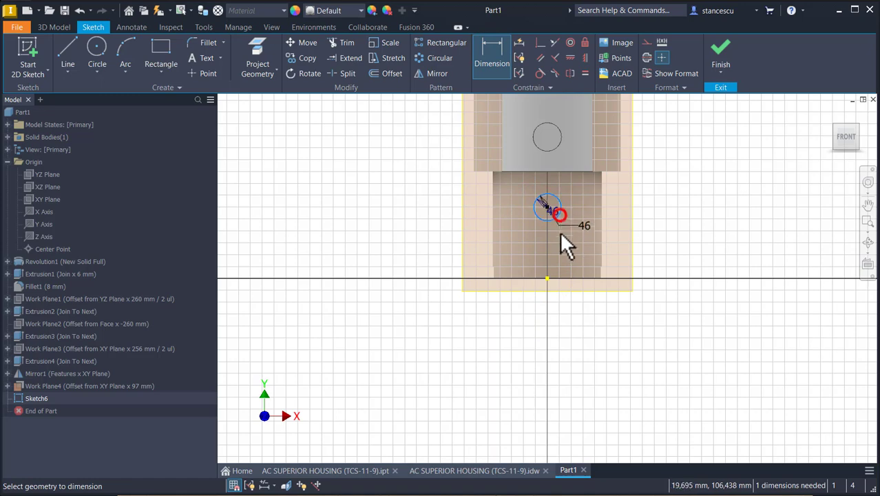
pyautogui.click(547, 279)
pyautogui.click(678, 241)
pyautogui.write('110')
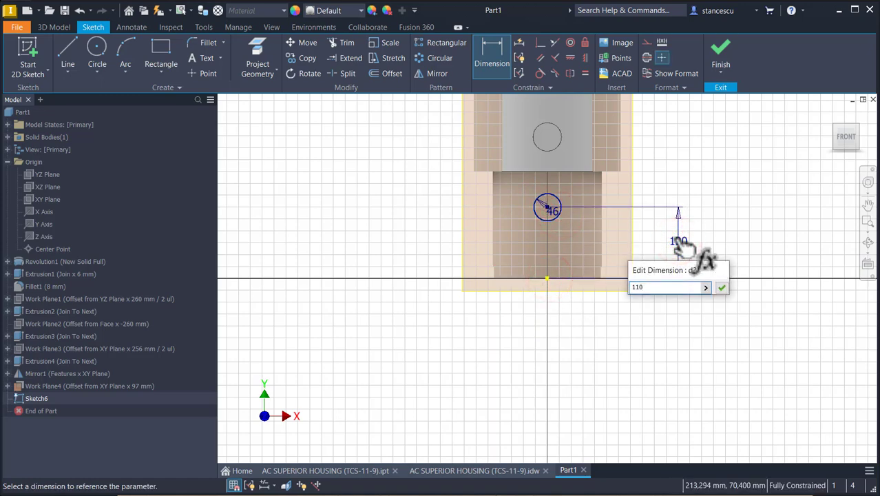
pyautogui.press('Return')
pyautogui.click(720, 49)
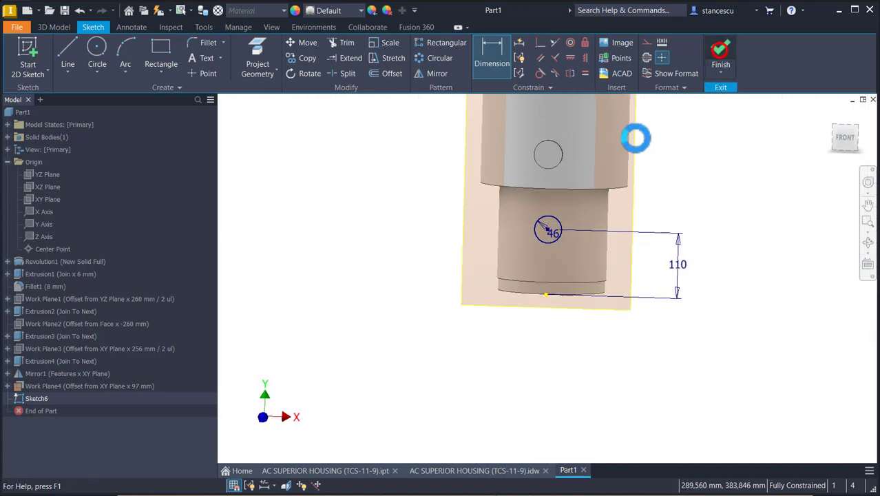
# Step: Extrude the 46 mm circle as a joined boss up to the body with To Next, and hide the work plane
pyautogui.click(77, 72)
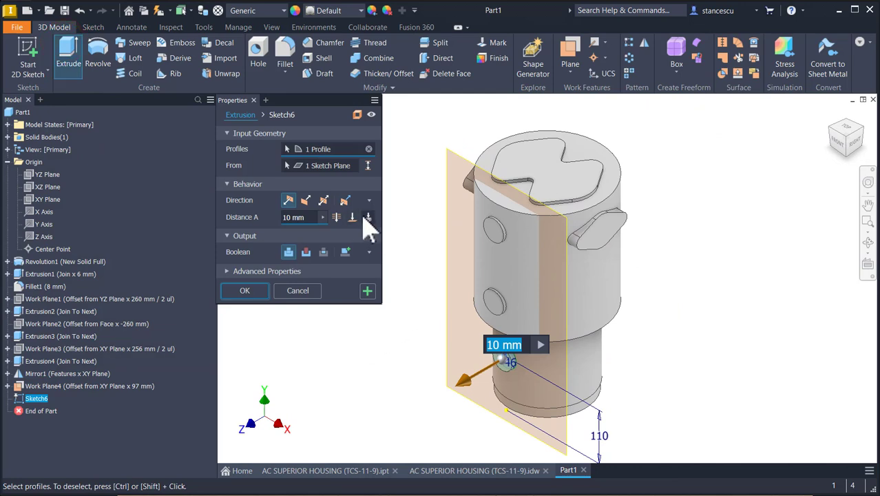
pyautogui.click(362, 216)
pyautogui.click(244, 290)
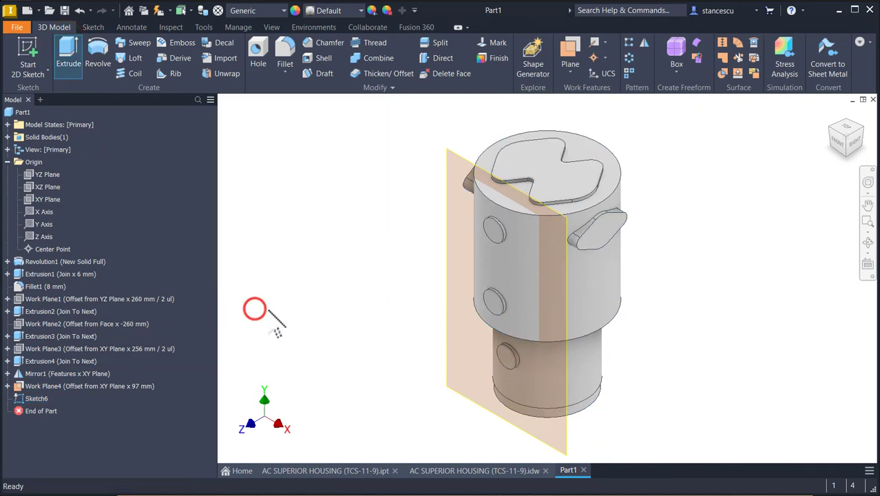
pyautogui.rightClick(446, 148)
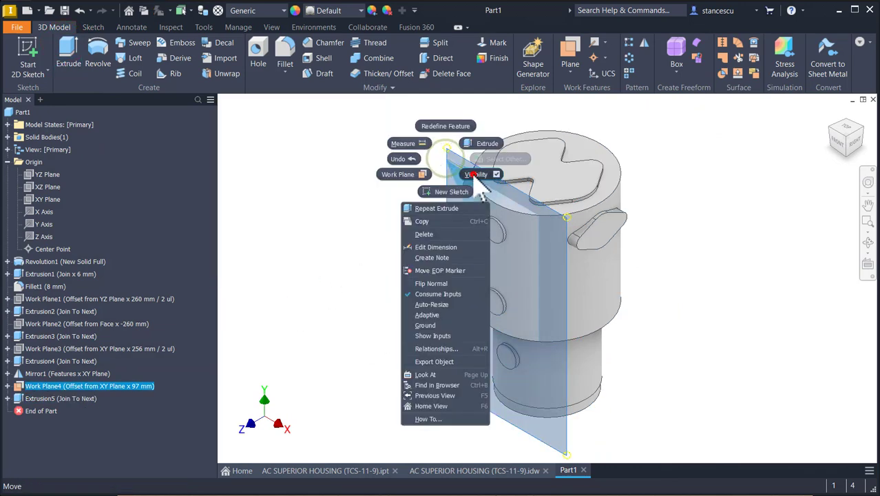
pyautogui.click(476, 175)
# Step: Check the base flange's plan dimensions in the housing drawing, and start a sketch on the part's narrow annular step face near its lower end
pyautogui.click(473, 469)
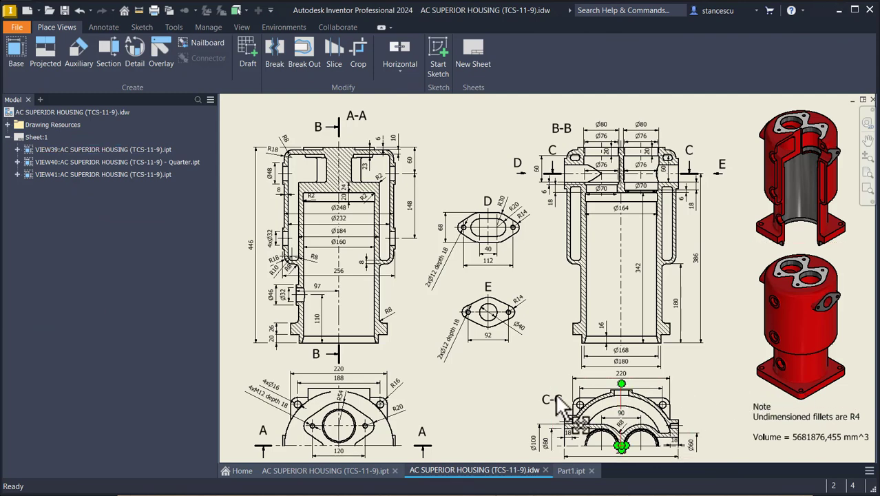
pyautogui.click(342, 417)
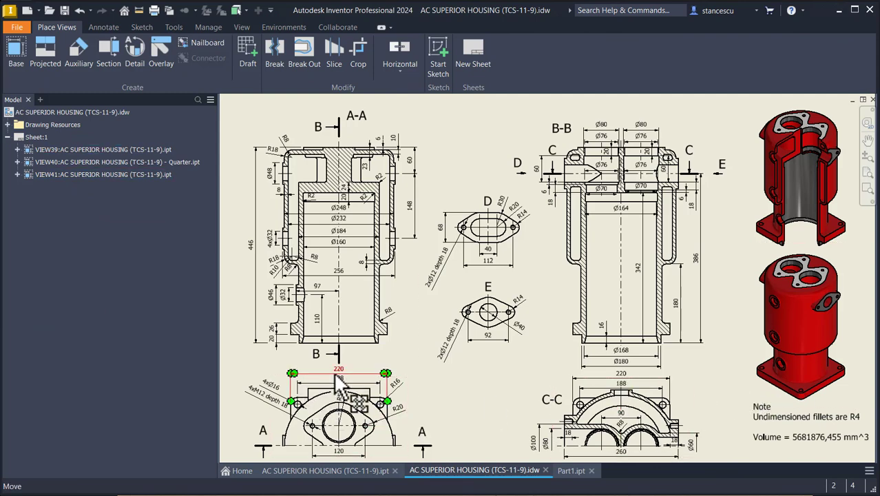
pyautogui.scroll(3, 339, 380)
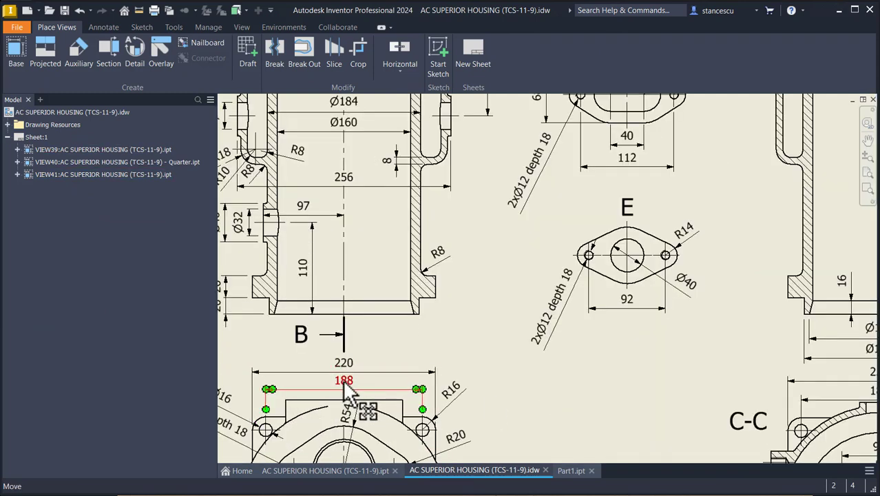
pyautogui.moveTo(374, 395); pyautogui.dragTo(278, 327, button='middle')
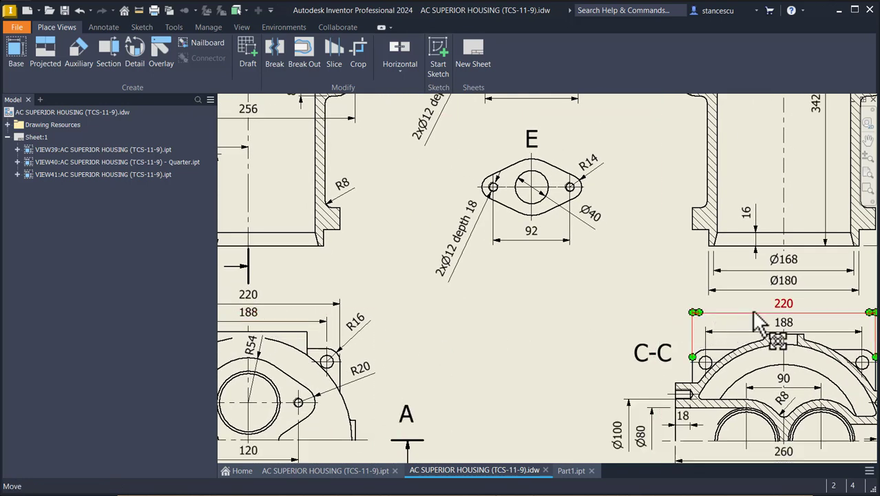
pyautogui.moveTo(487, 349)
pyautogui.mouseDown(button='middle')
pyautogui.moveTo(587, 328)
pyautogui.moveTo(733, 351)
pyautogui.mouseUp(button='middle')
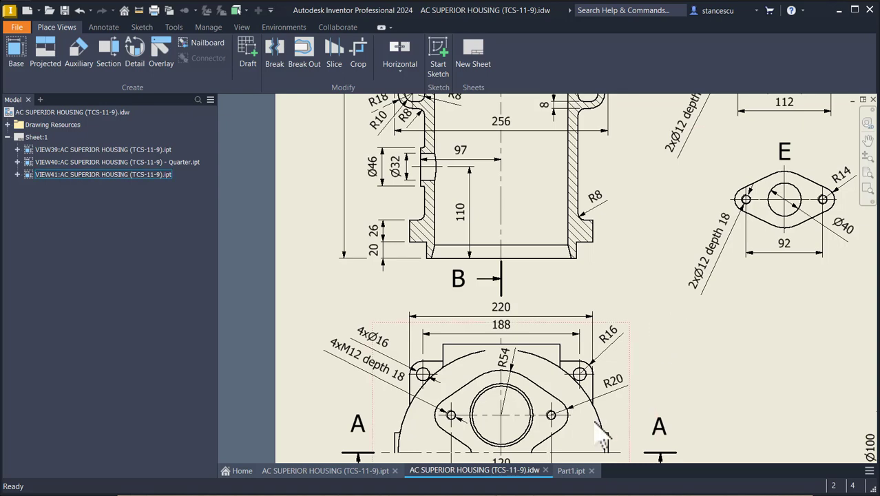
pyautogui.click(570, 471)
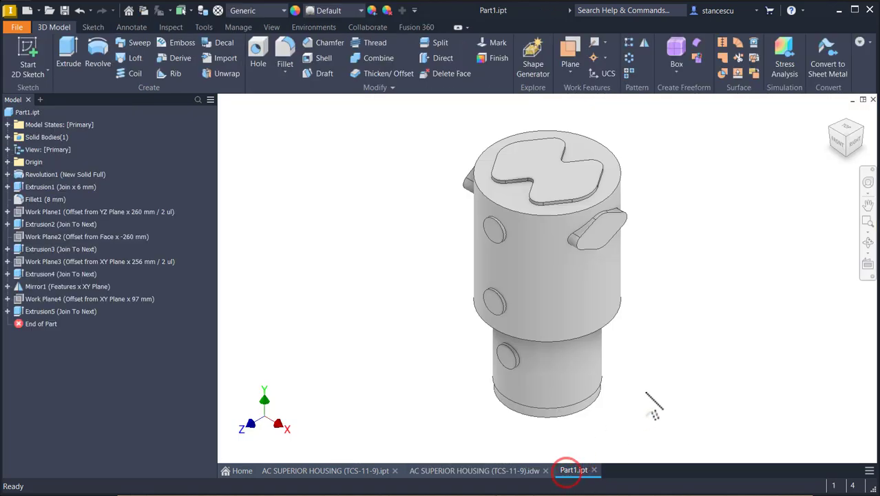
pyautogui.click(648, 334)
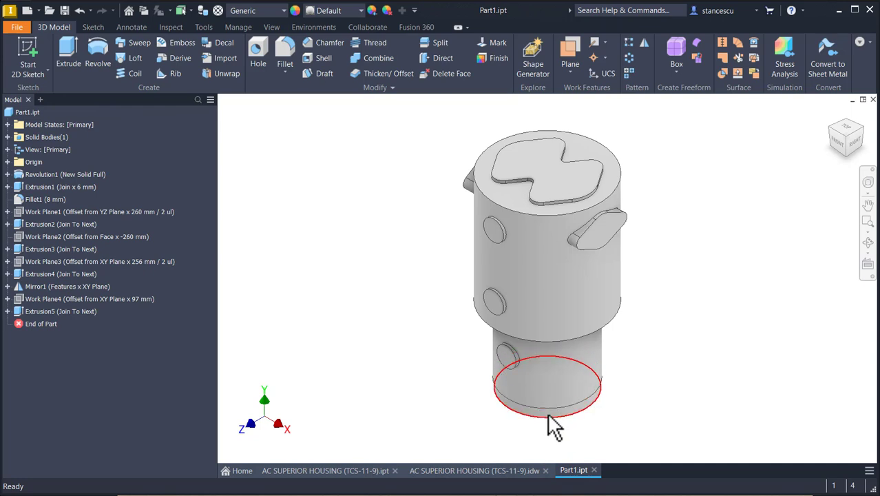
pyautogui.click(617, 385)
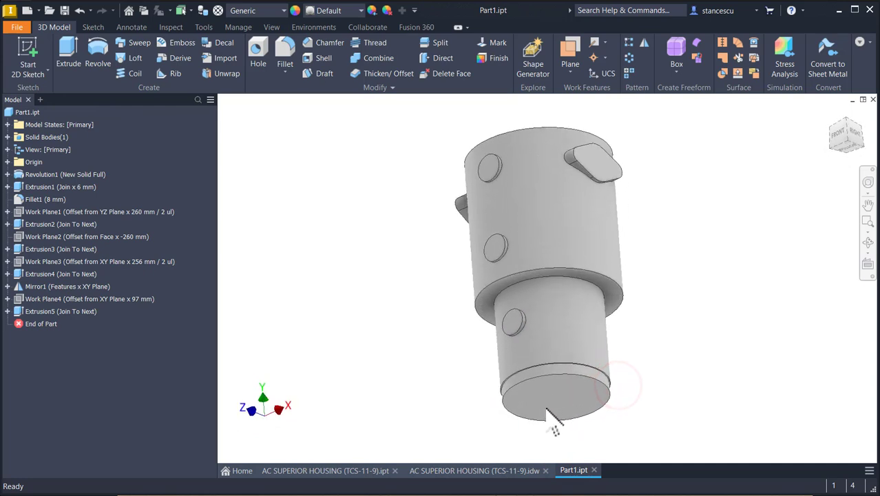
pyautogui.scroll(7, 488, 405)
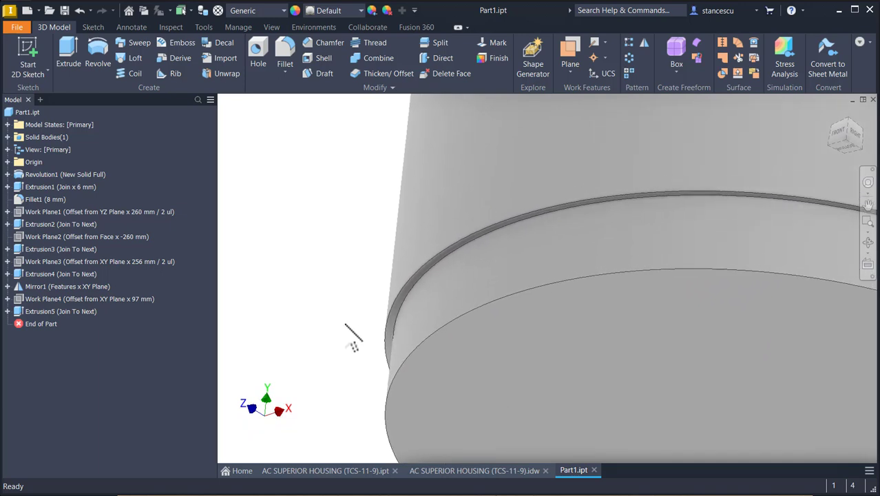
pyautogui.scroll(2, 358, 321)
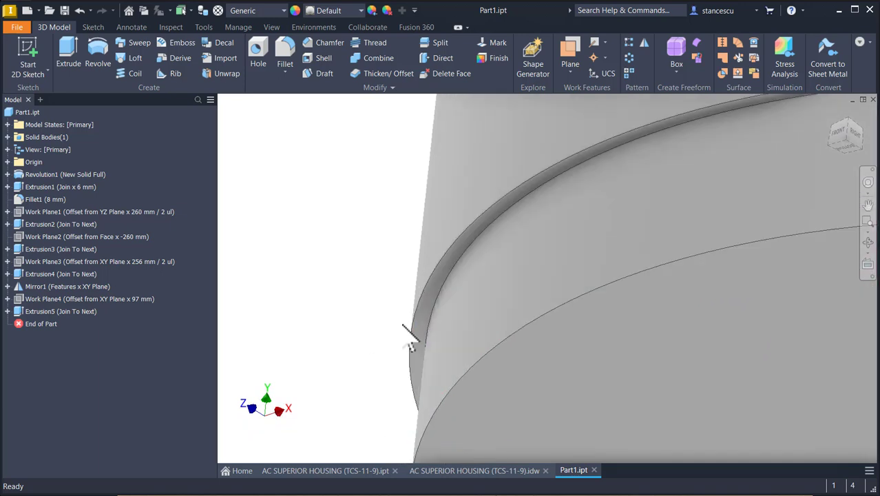
pyautogui.click(422, 331)
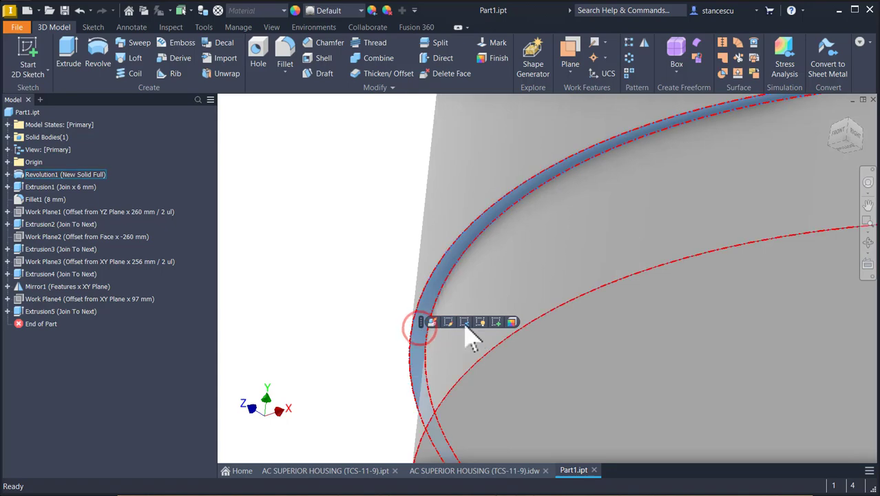
pyautogui.click(497, 323)
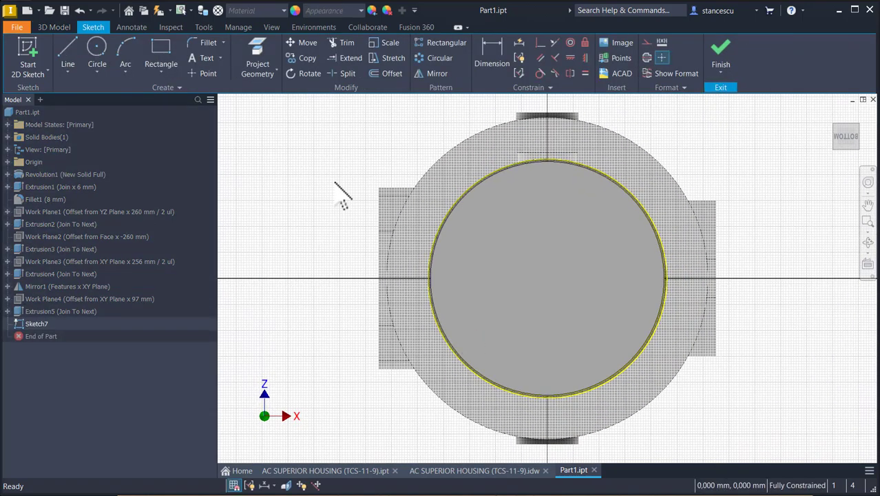
# Step: Draw a 220 × 220 mm rectangle around the cylinder and slice the graphics at the sketch plane
pyautogui.click(167, 60)
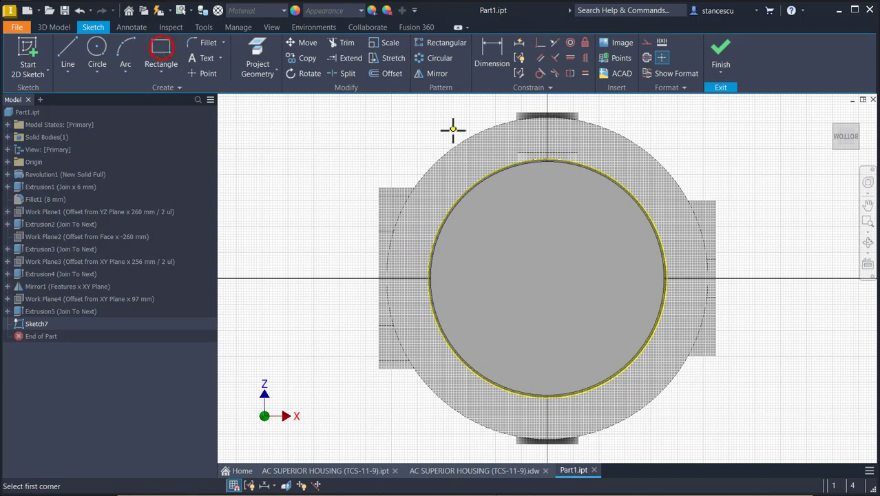
pyautogui.click(420, 130)
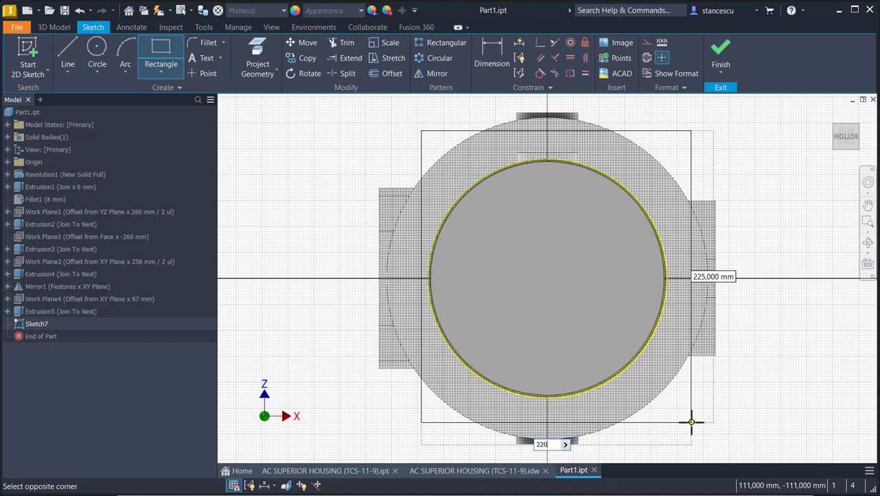
pyautogui.press('Tab')
pyautogui.write('220')
pyautogui.press('Return')
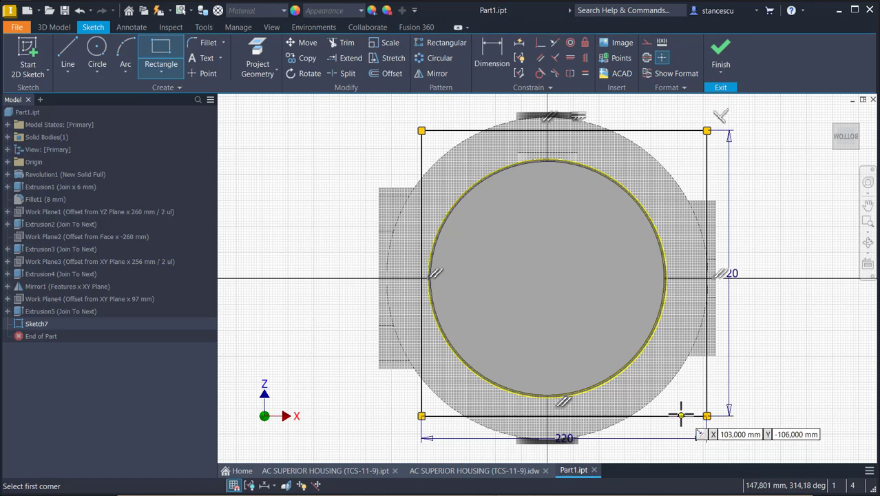
pyautogui.press('F7')
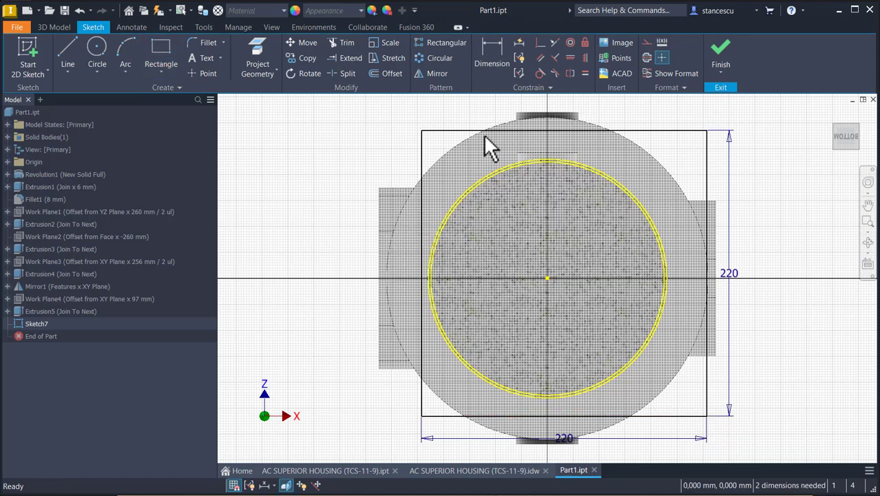
# Step: Centre the square on the origin by aligning two adjacent side midpoints with it vertically and horizontally, and finish the sketch
pyautogui.click(584, 58)
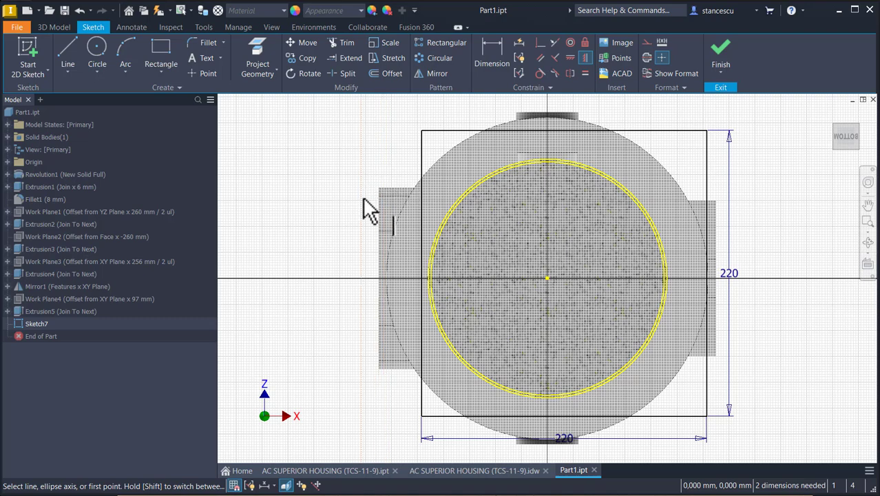
pyautogui.click(547, 277)
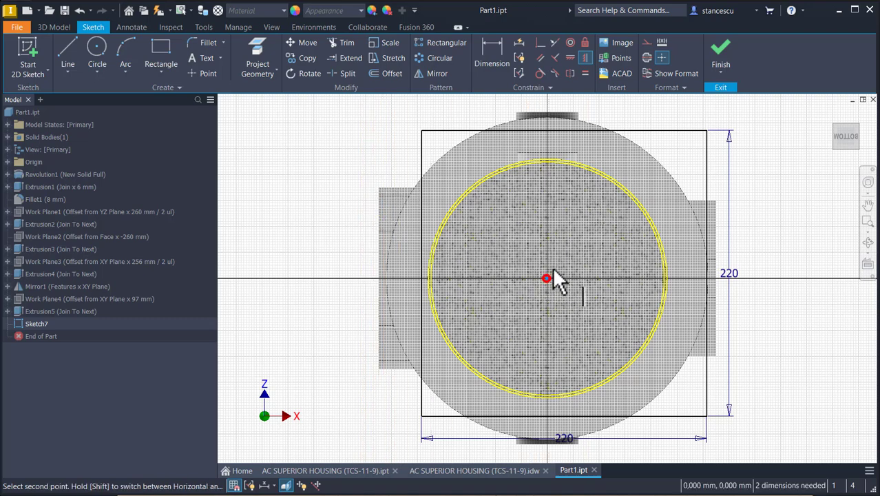
pyautogui.click(563, 130)
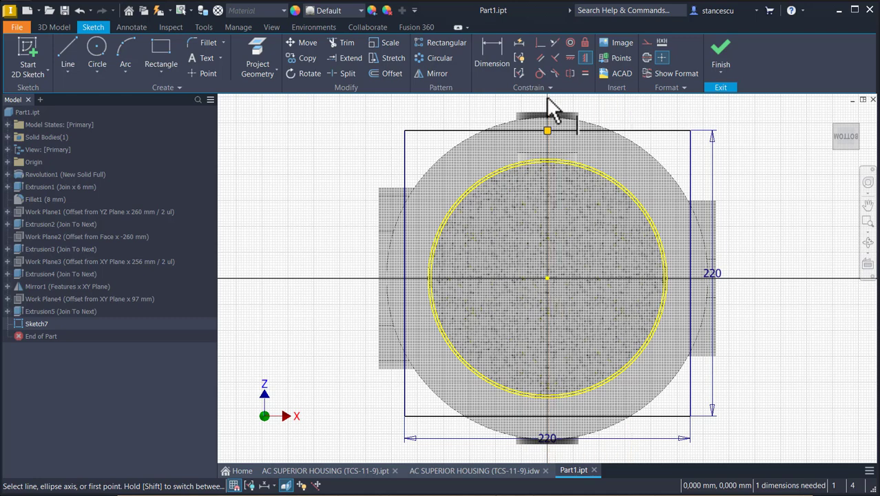
pyautogui.click(568, 58)
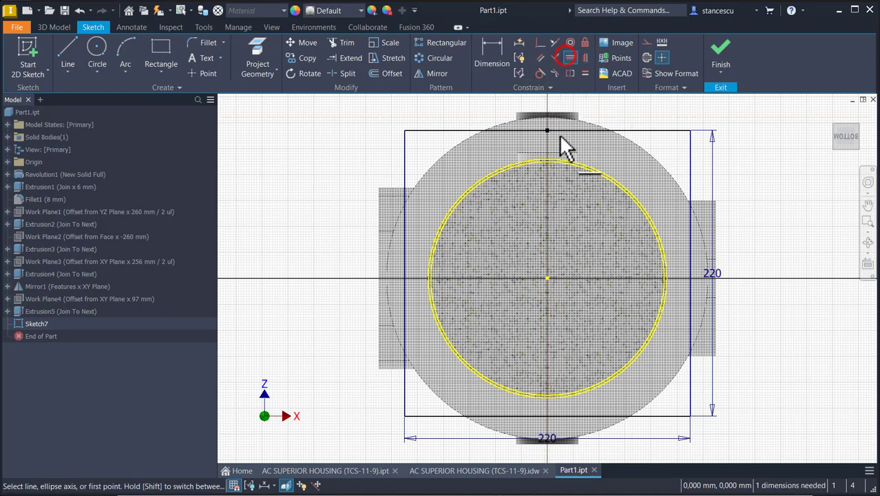
pyautogui.click(547, 278)
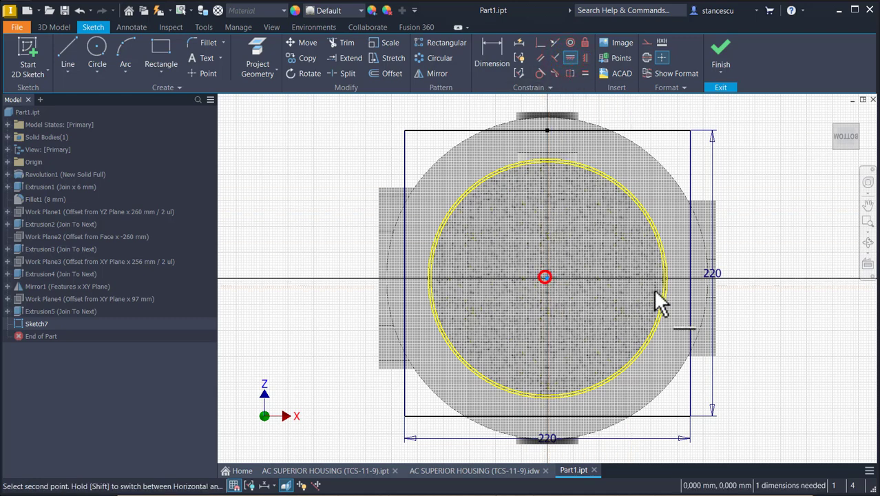
pyautogui.click(691, 272)
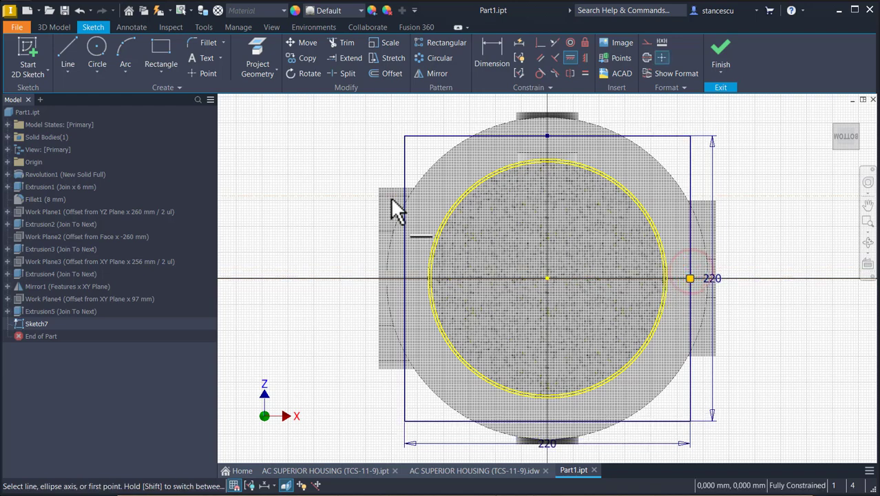
pyautogui.press('Escape')
pyautogui.click(720, 58)
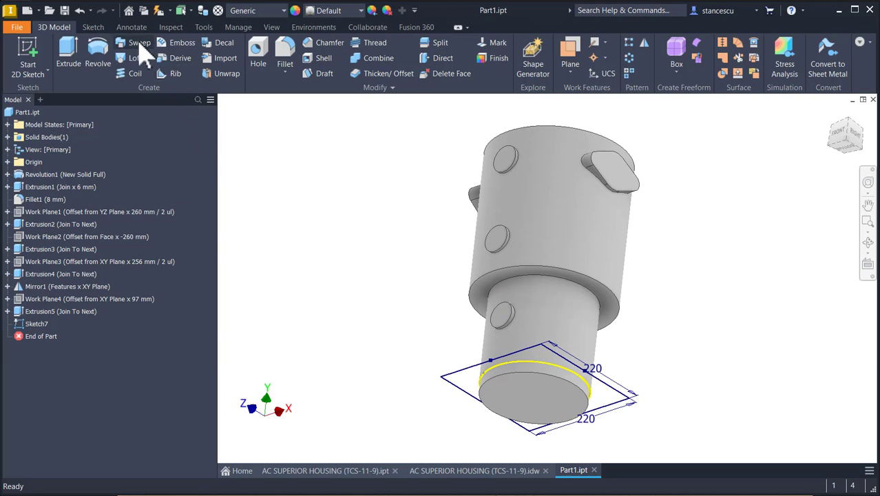
# Step: Extrude the square base flange profiles 26 mm upward toward the body, joined to the solid
pyautogui.click(78, 52)
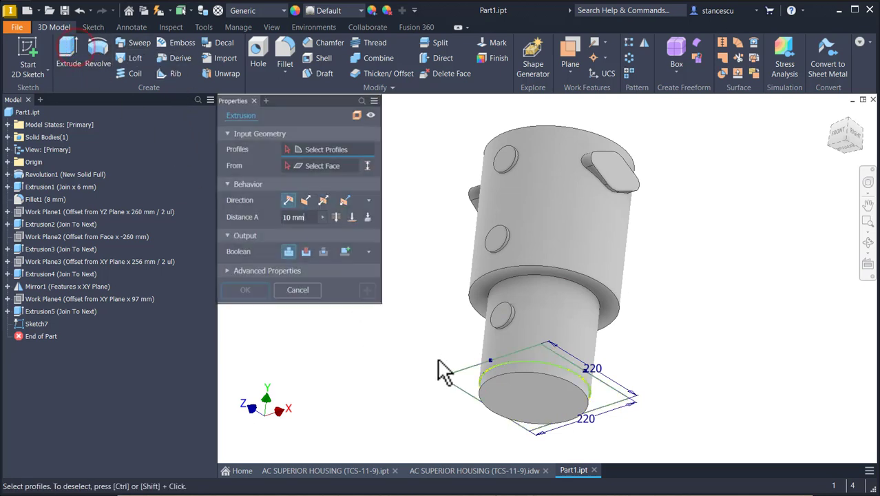
pyautogui.click(454, 384)
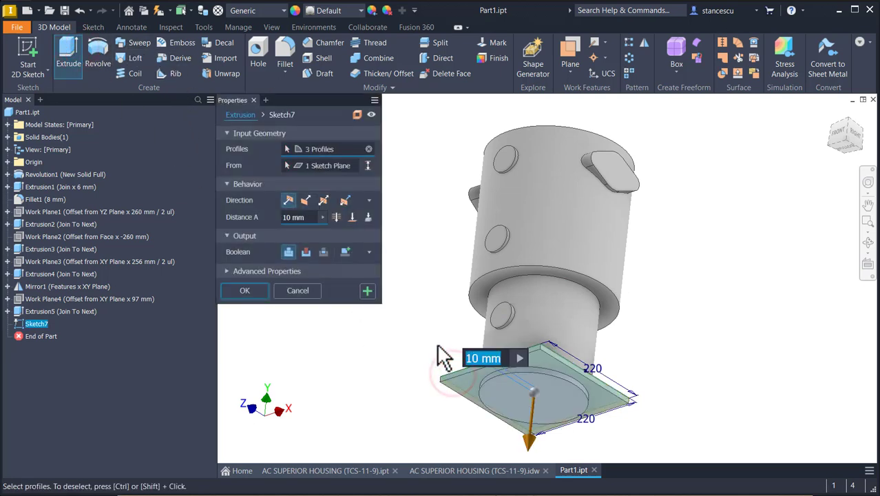
pyautogui.click(305, 200)
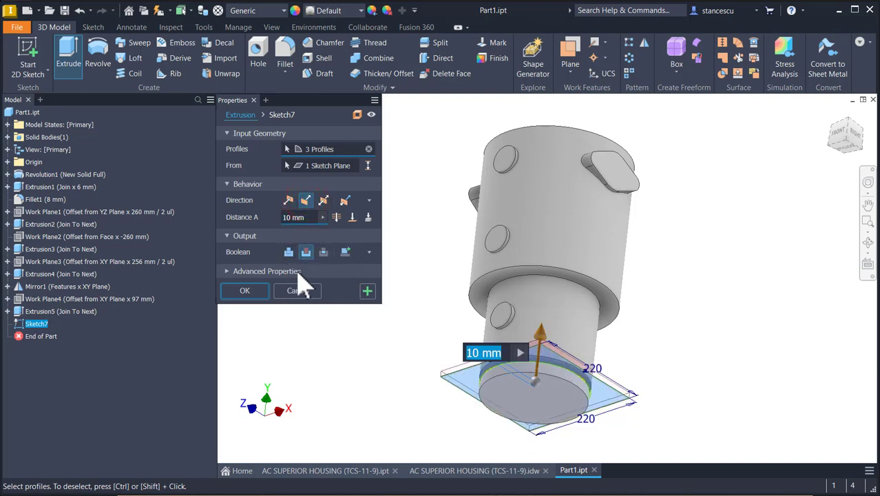
pyautogui.click(288, 252)
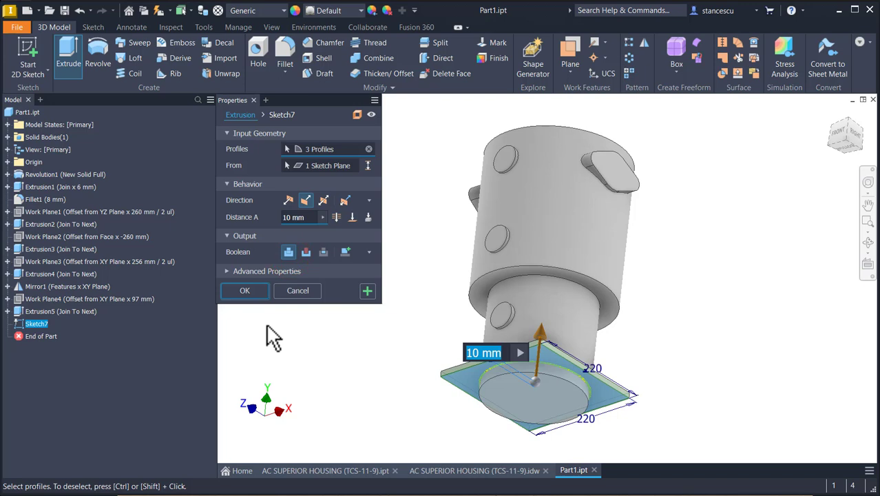
pyautogui.write('26')
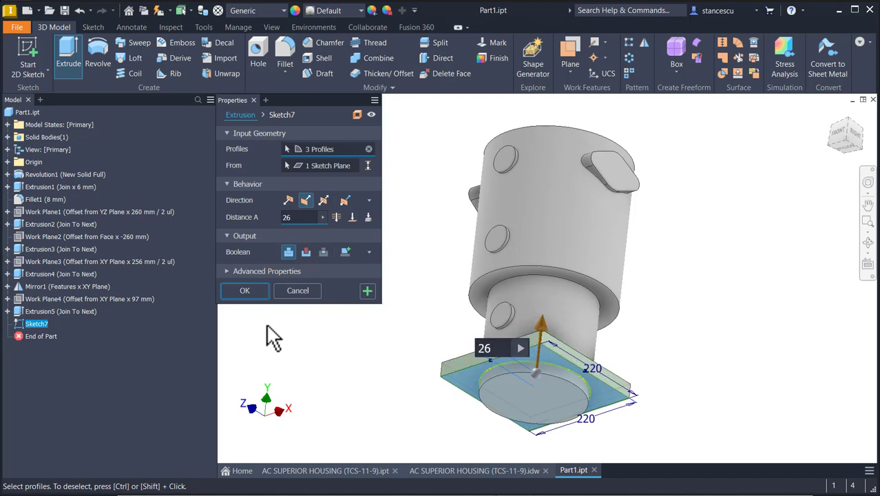
pyautogui.press('Return')
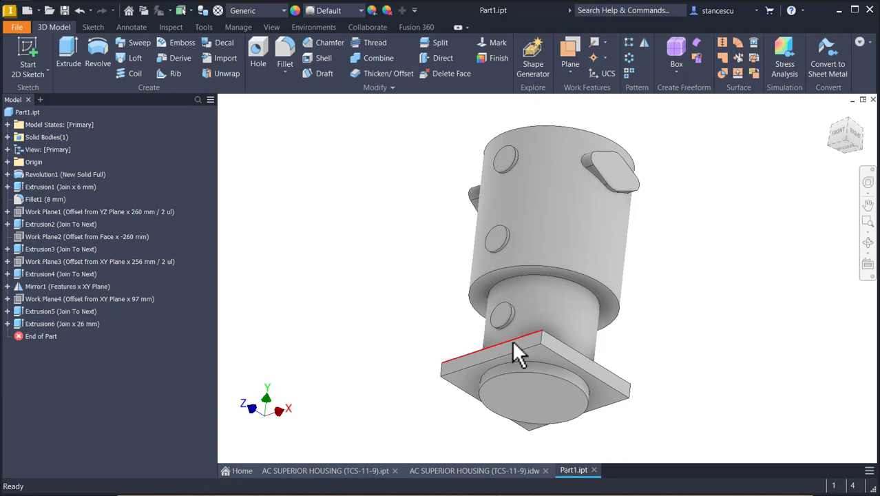
# Step: Start a fillet on a vertical corner edge of the square base flange with a 16 mm radius
pyautogui.click(543, 334)
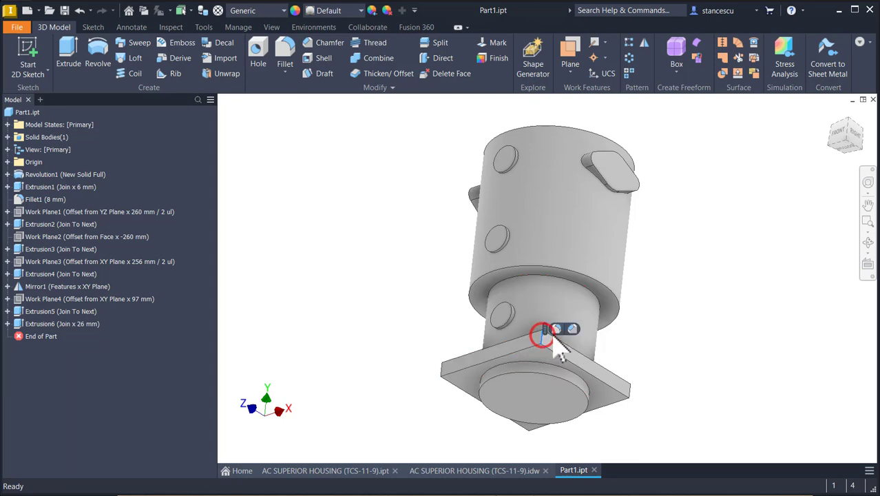
pyautogui.click(556, 329)
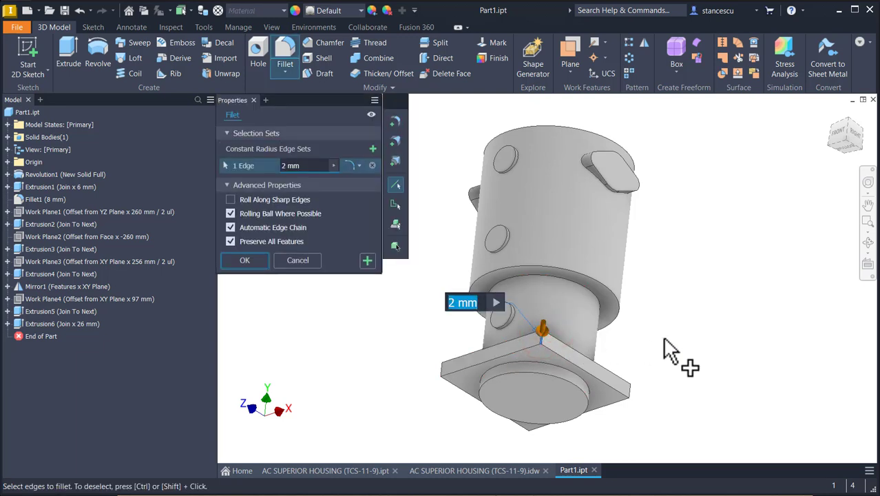
pyautogui.write('16')
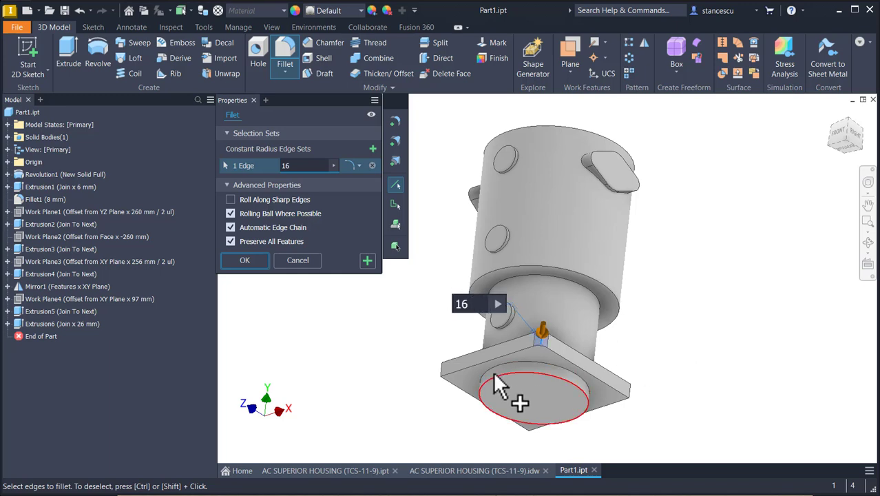
# Step: Round the four vertical corner edges of the square base flange with a 16 mm fillet
pyautogui.click(445, 370)
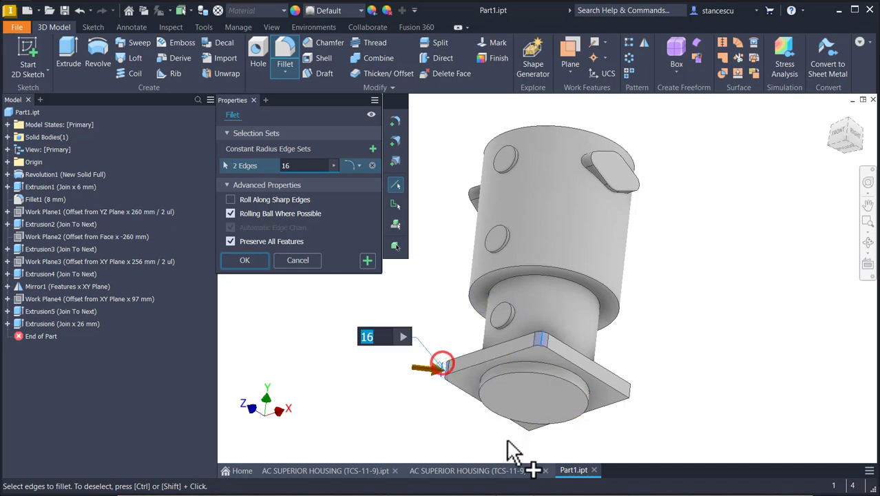
pyautogui.click(631, 413)
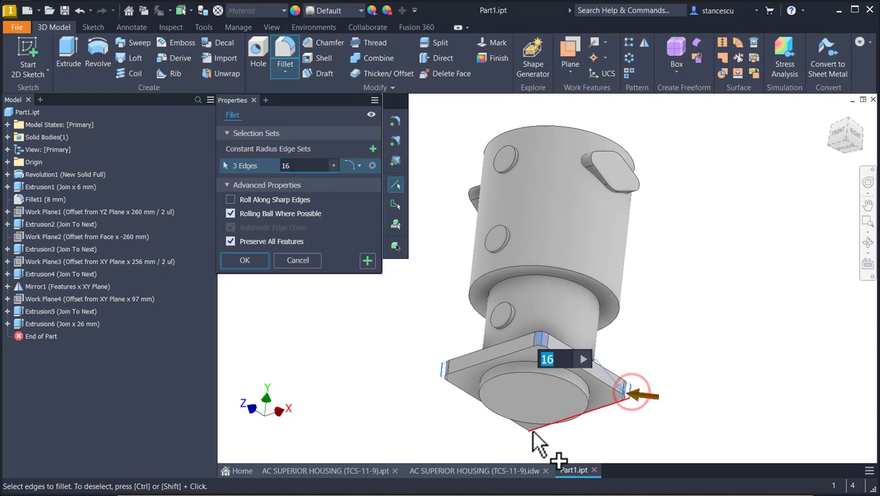
pyautogui.scroll(3, 534, 440)
pyautogui.scroll(2, 534, 440)
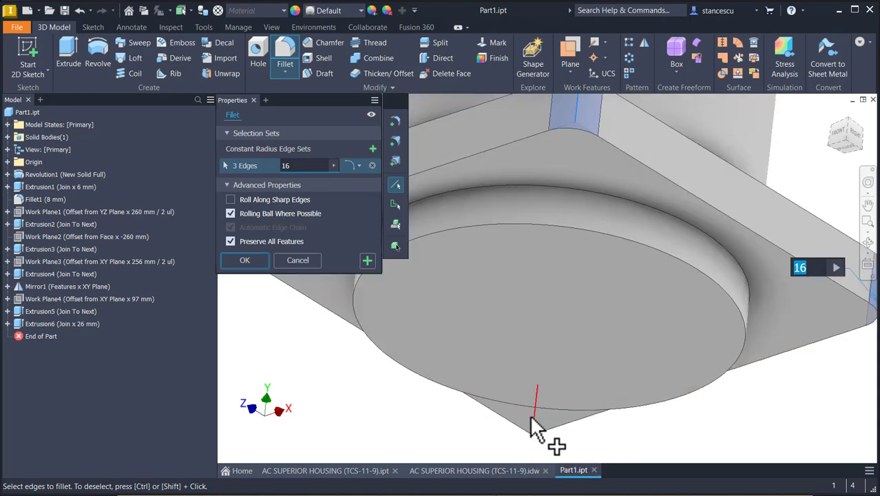
pyautogui.click(533, 417)
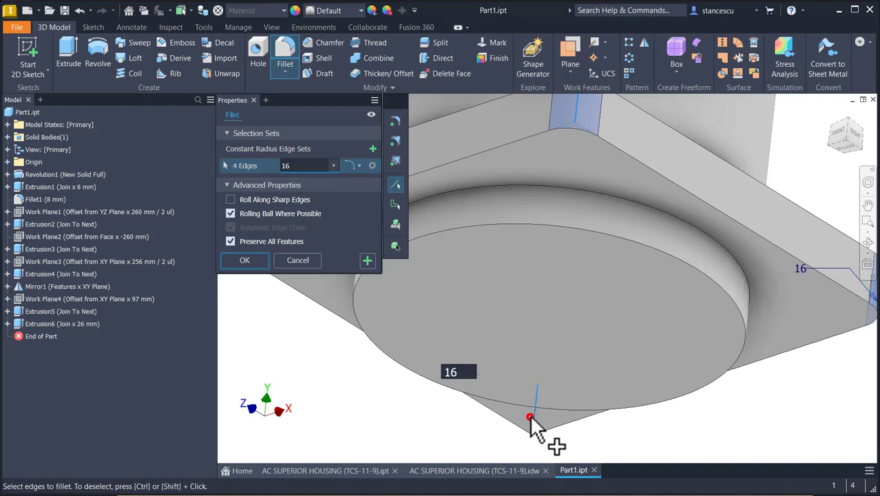
pyautogui.click(247, 261)
pyautogui.scroll(-4, 290, 331)
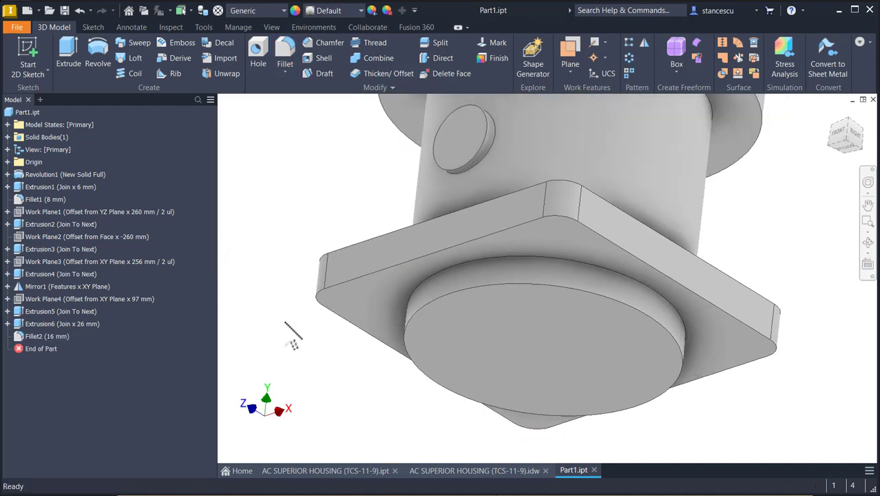
pyautogui.press('F6')
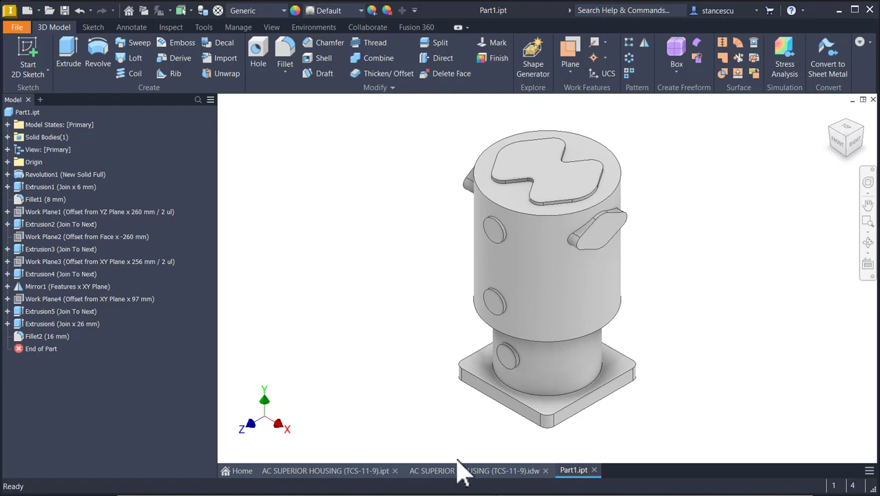
# Step: Examine the bore dimensions in sections A-A and B-B and views D and E of the AC SUPERIOR HOUSING (TCS-11-9).idw drawing
pyautogui.click(467, 471)
pyautogui.click(454, 316)
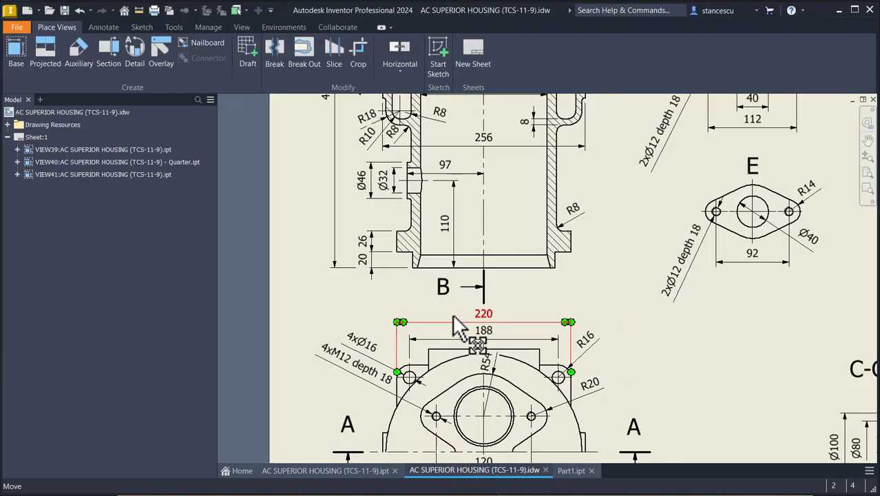
pyautogui.scroll(-4, 454, 316)
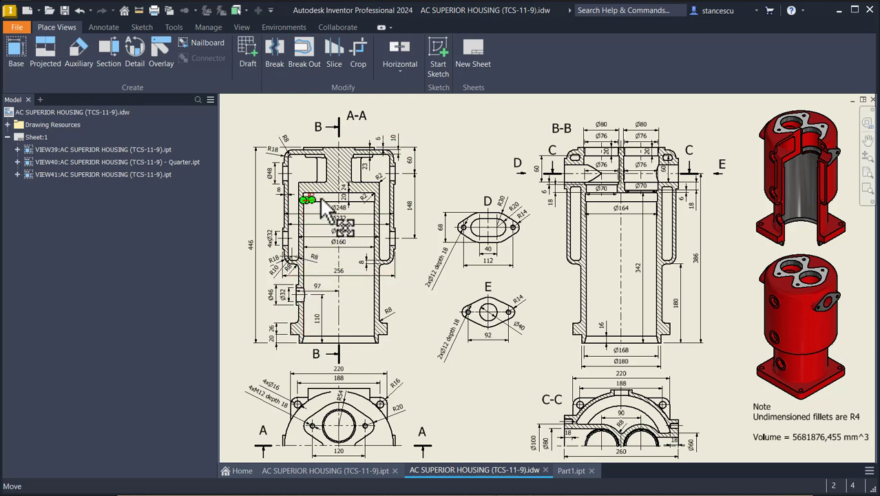
pyautogui.click(372, 239)
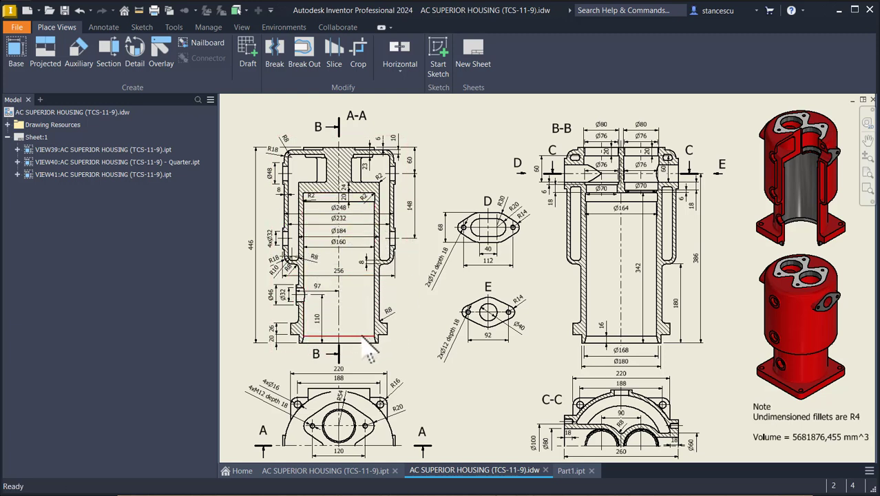
pyautogui.click(329, 248)
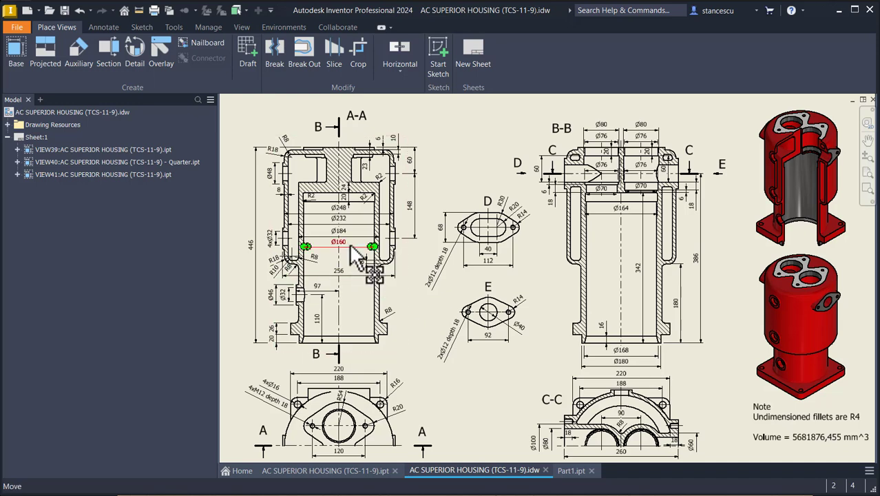
pyautogui.scroll(4, 359, 276)
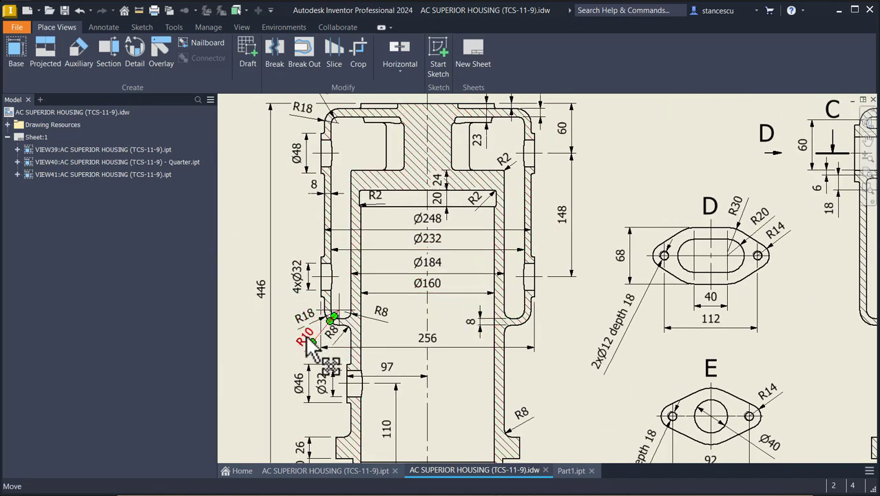
pyautogui.moveTo(409, 378)
pyautogui.mouseDown(button='middle')
pyautogui.moveTo(332, 327)
pyautogui.moveTo(221, 304)
pyautogui.moveTo(176, 310)
pyautogui.mouseUp(button='middle')
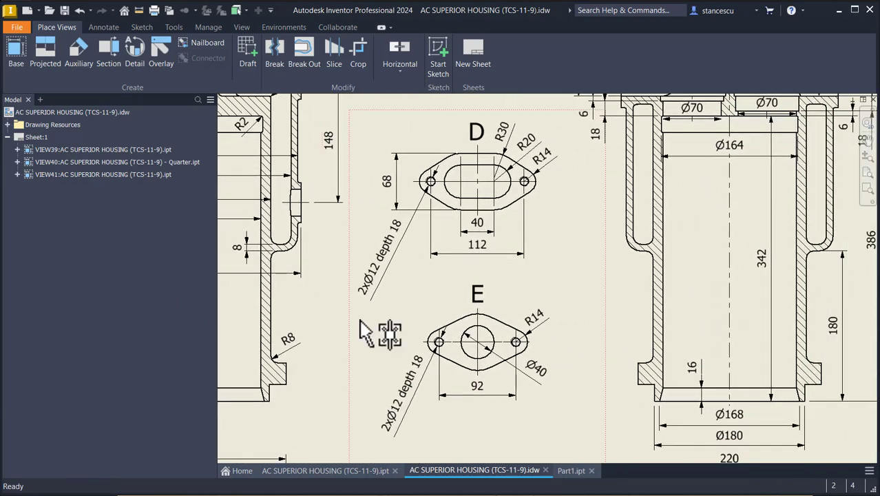
pyautogui.moveTo(365, 333)
pyautogui.mouseDown(button='middle')
pyautogui.moveTo(238, 359)
pyautogui.moveTo(224, 351)
pyautogui.mouseUp(button='middle')
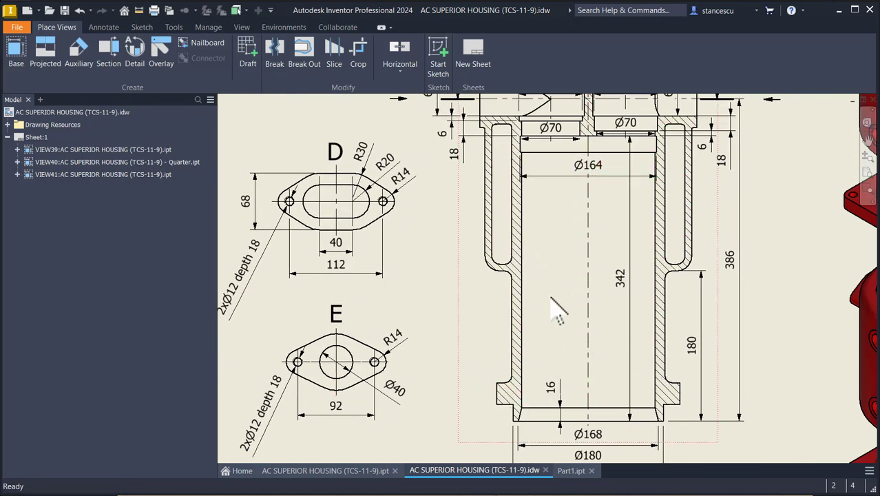
pyautogui.scroll(-5, 556, 308)
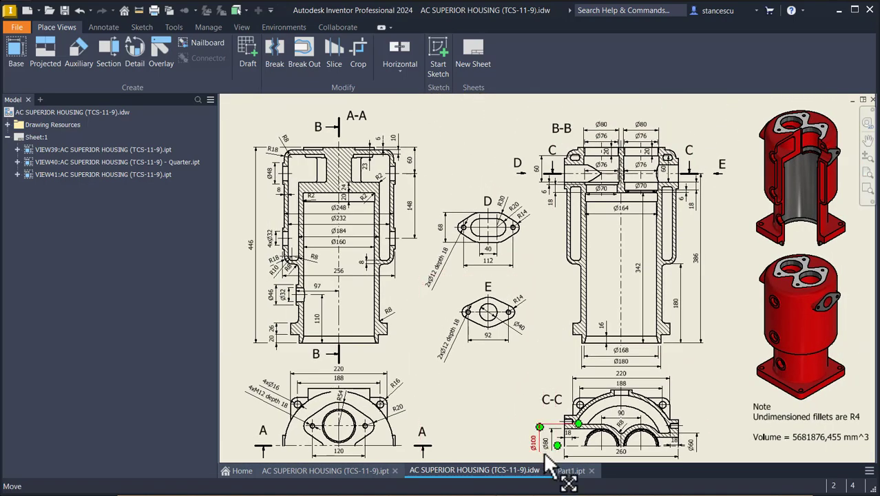
# Step: In Part1.ipt, start a sketch on the origin XY plane and slice the body's display at the sketch plane
pyautogui.click(571, 470)
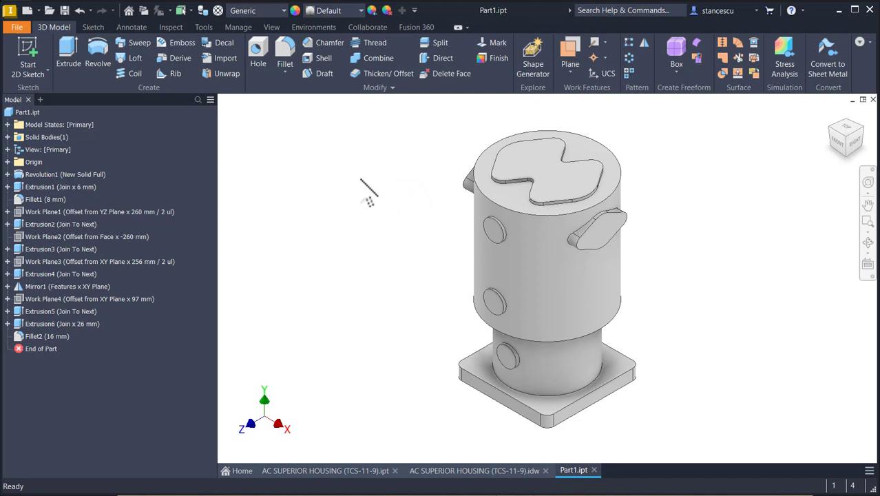
pyautogui.click(7, 161)
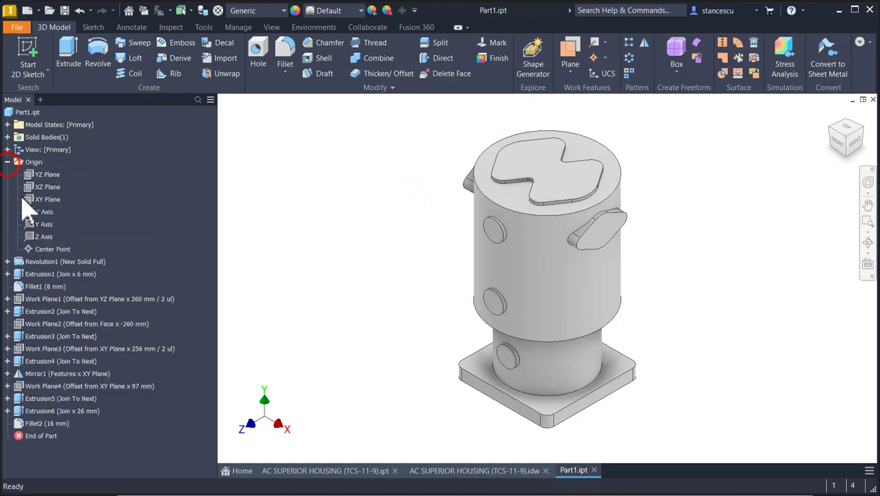
pyautogui.click(47, 199)
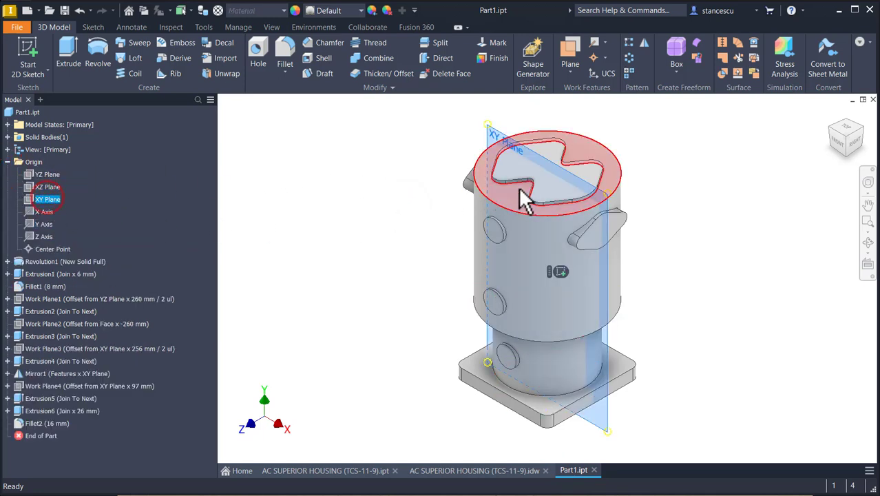
pyautogui.click(508, 148)
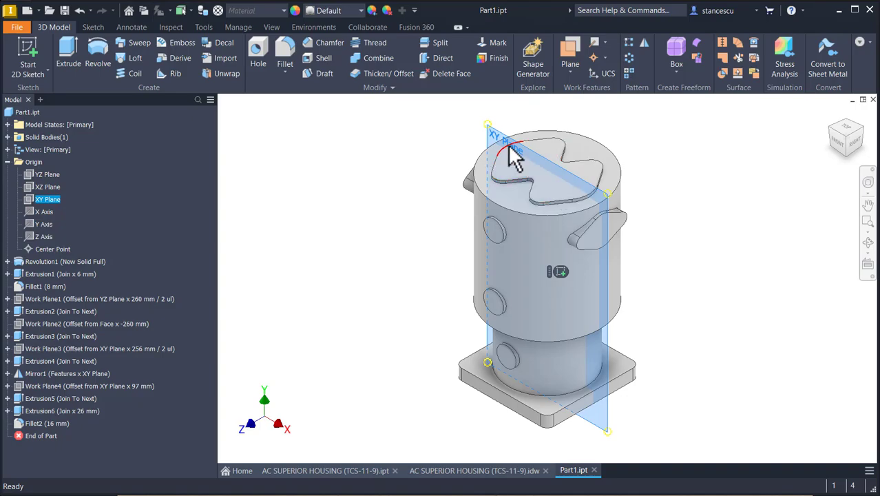
pyautogui.click(557, 272)
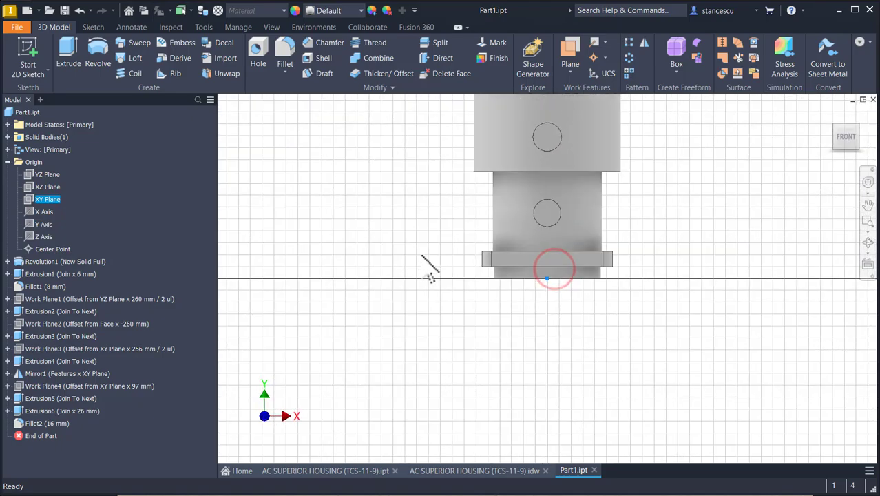
pyautogui.press('F7')
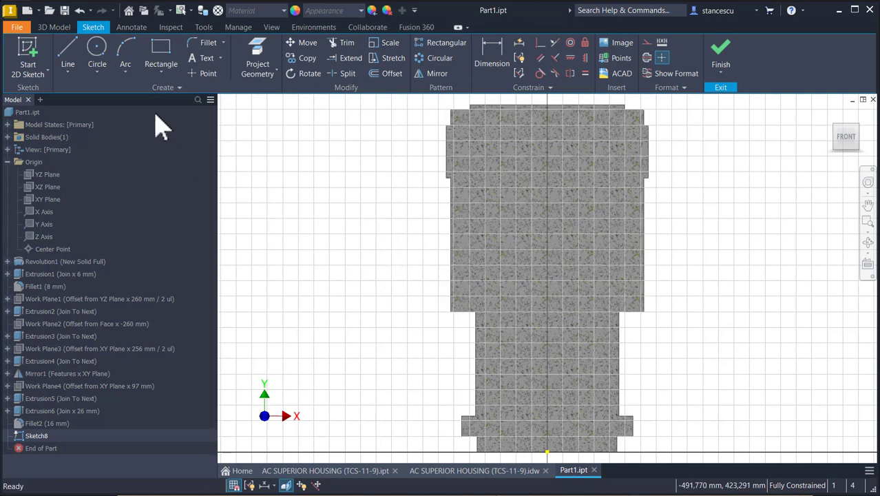
# Step: Sketch a vertical line from the origin up to the top of the body and convert it to a centerline
pyautogui.click(73, 57)
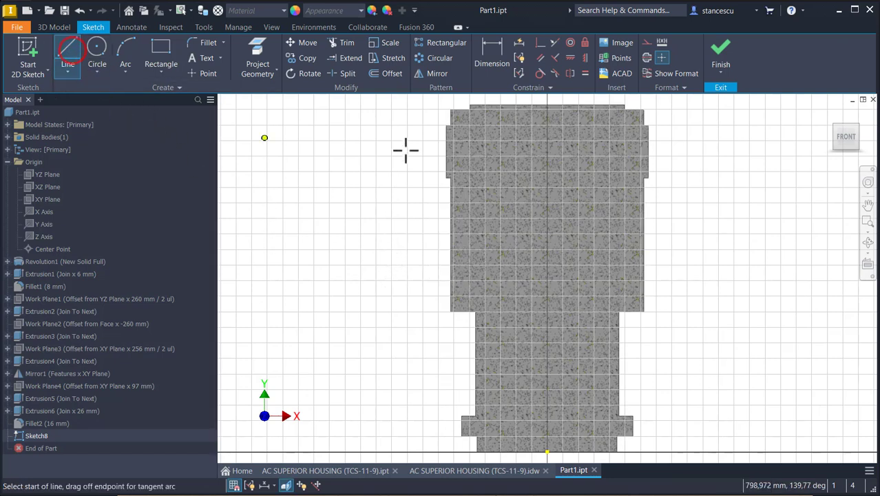
pyautogui.click(547, 451)
pyautogui.click(547, 104)
pyautogui.press('Escape')
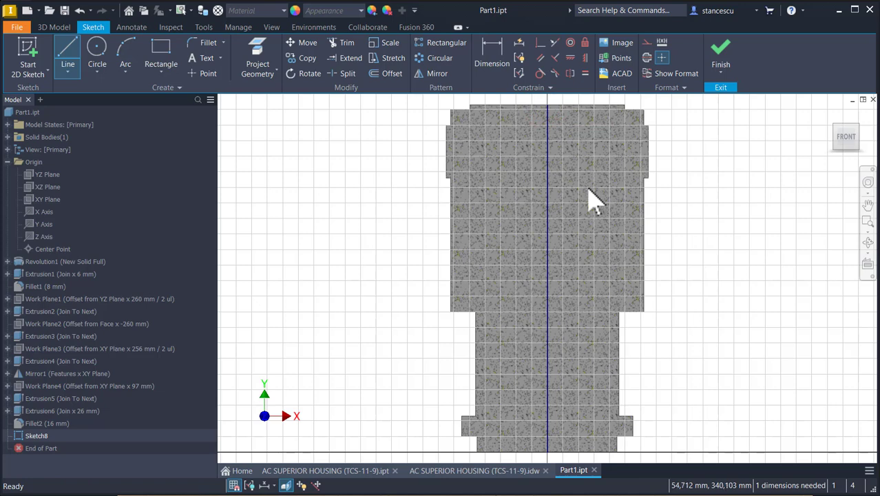
pyautogui.moveTo(589, 187); pyautogui.dragTo(502, 234)
pyautogui.click(646, 58)
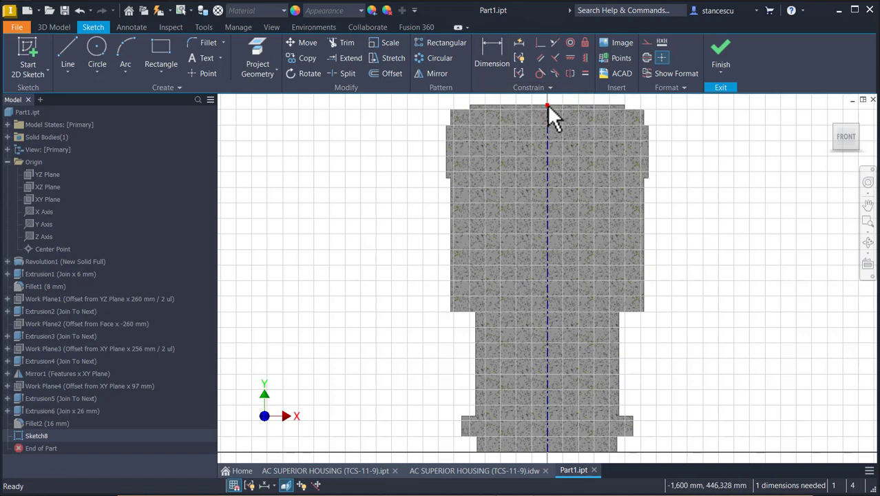
# Step: Extend the centerline above the body, project the body's top edge, and trim the overhang back to that edge
pyautogui.moveTo(558, 157); pyautogui.dragTo(558, 264, button='middle')
pyautogui.scroll(-3, 542, 207)
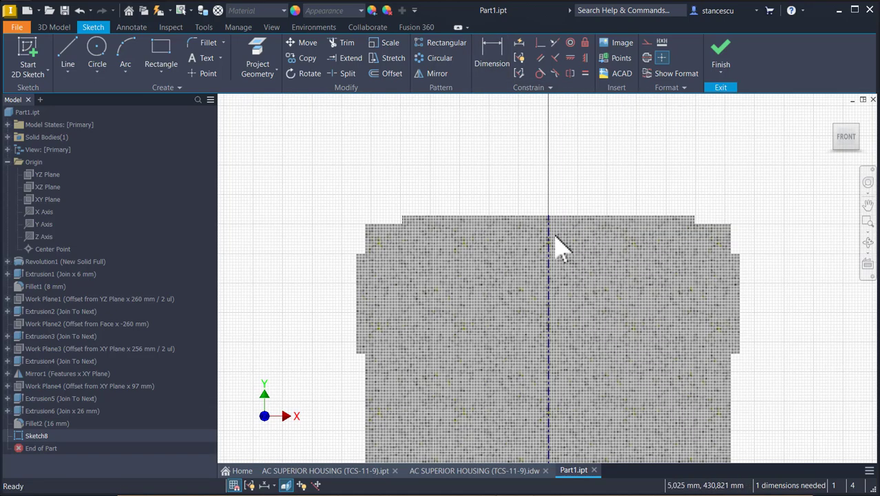
pyautogui.moveTo(549, 216); pyautogui.dragTo(548, 177)
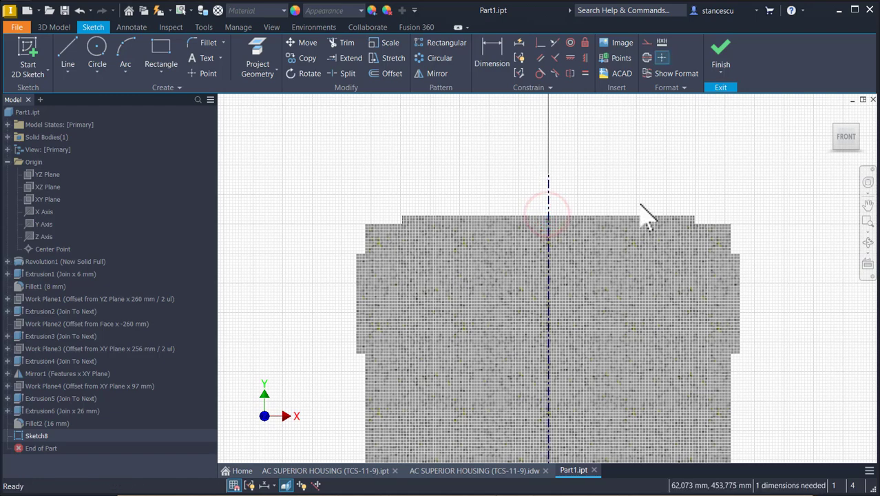
pyautogui.click(258, 56)
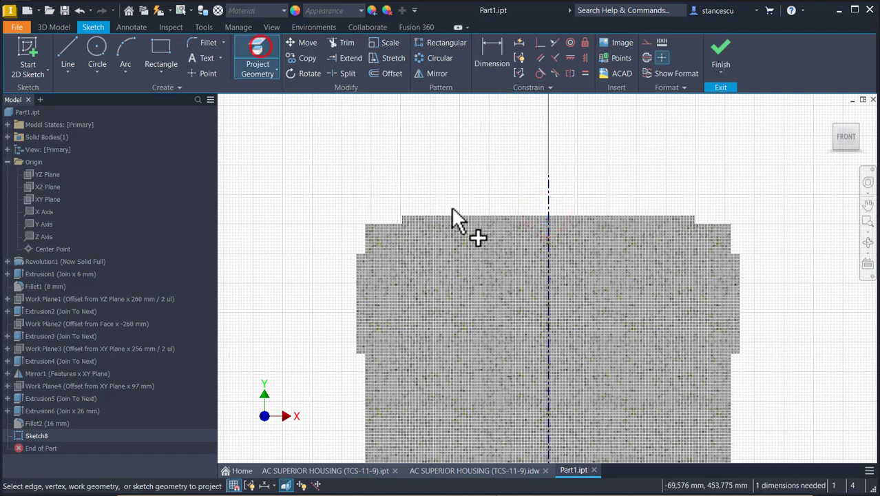
pyautogui.click(543, 215)
pyautogui.click(343, 44)
pyautogui.click(548, 207)
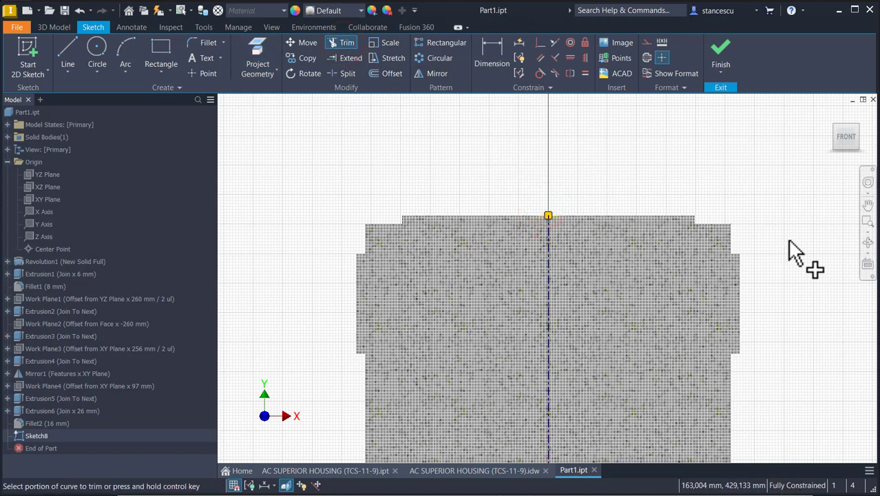
pyautogui.scroll(-3, 795, 251)
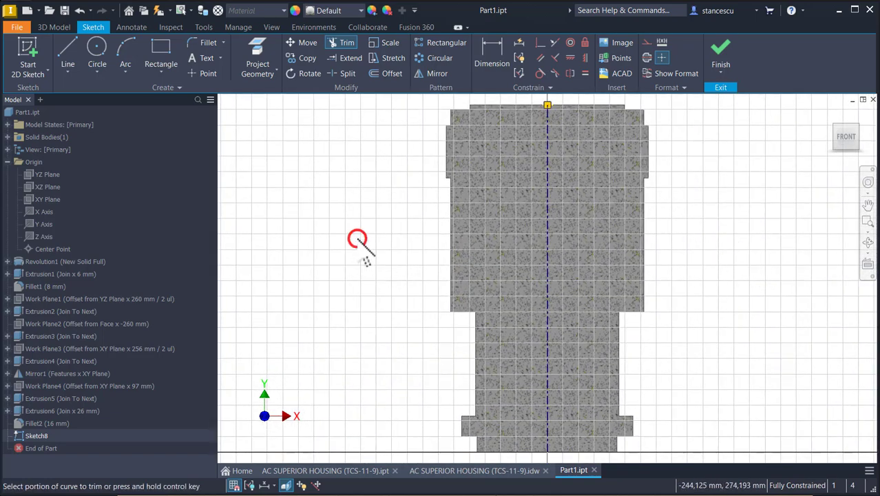
# Step: Sketch the lower bore outline from the centerline's base: about 78 mm outward, an inward taper about 26 mm high, and a vertical wall up to about 300 mm
pyautogui.click(66, 55)
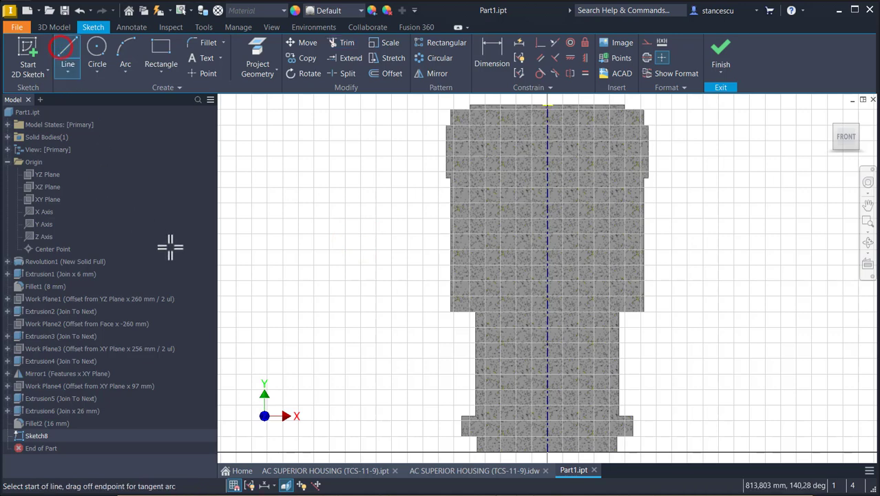
pyautogui.click(546, 451)
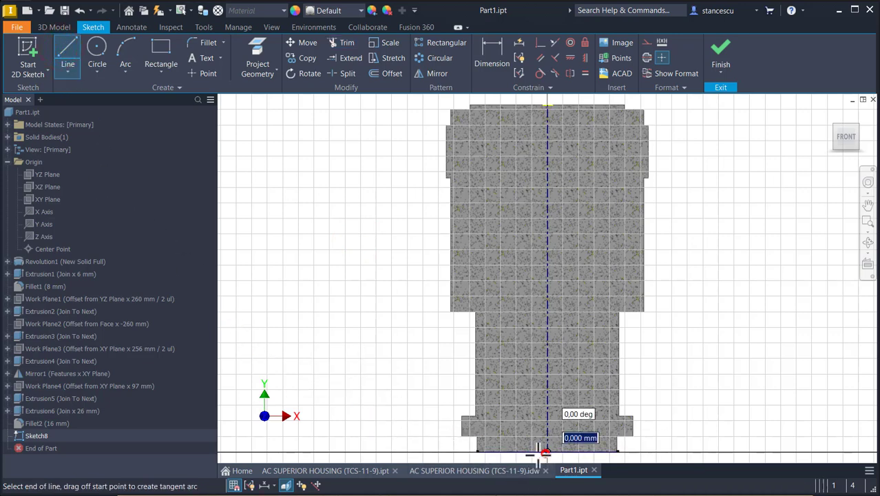
pyautogui.doubleClick(486, 452)
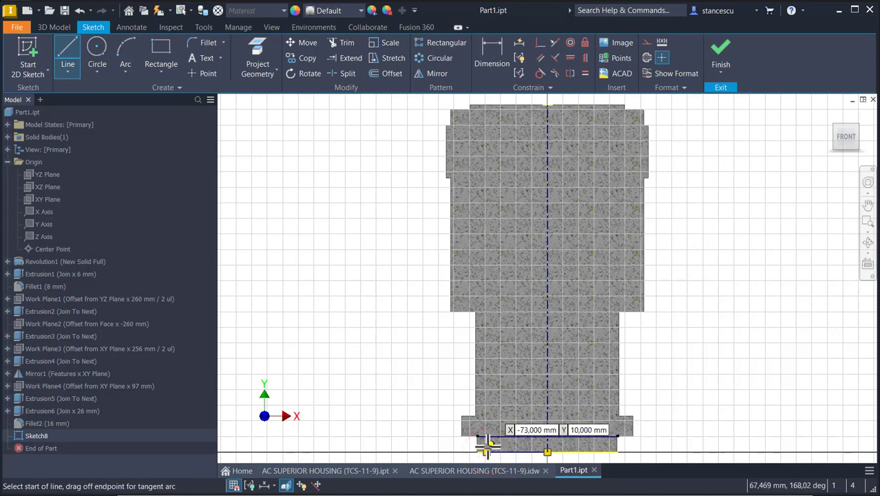
pyautogui.click(487, 452)
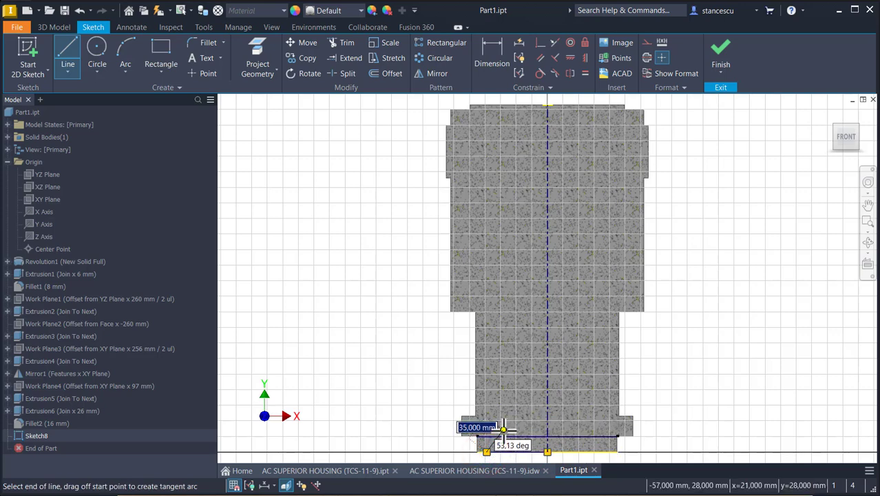
pyautogui.click(497, 430)
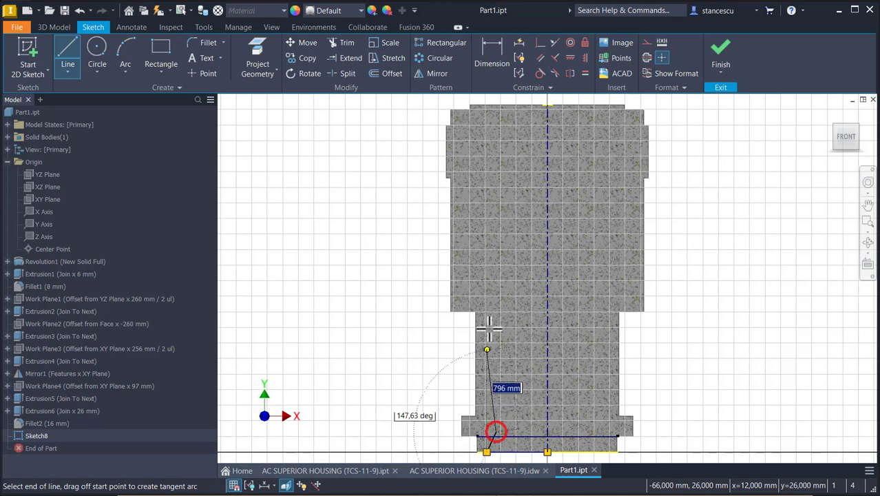
pyautogui.click(496, 217)
# Step: Continue the bore outline with an outward step about 6 mm wide, a vertical line about 30 mm high, and a horizontal line closing at the centerline
pyautogui.moveTo(496, 217); pyautogui.dragTo(504, 283, button='middle')
pyautogui.scroll(3, 499, 279)
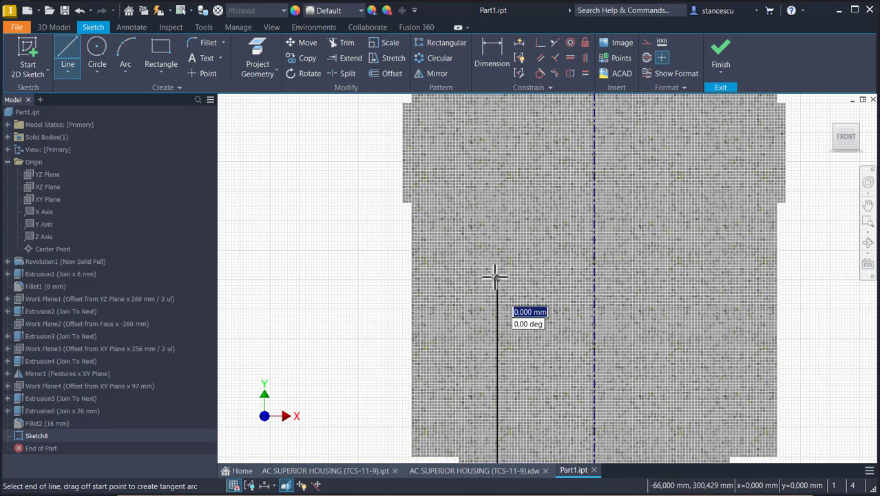
pyautogui.click(485, 279)
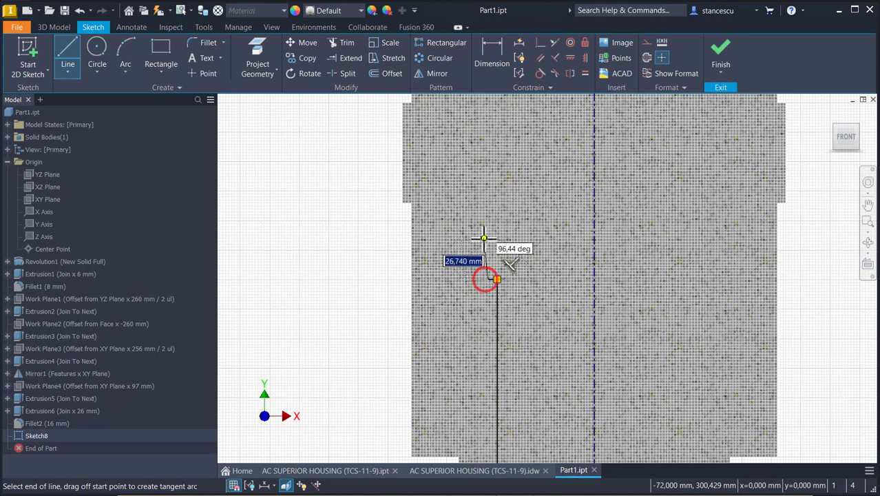
pyautogui.click(486, 234)
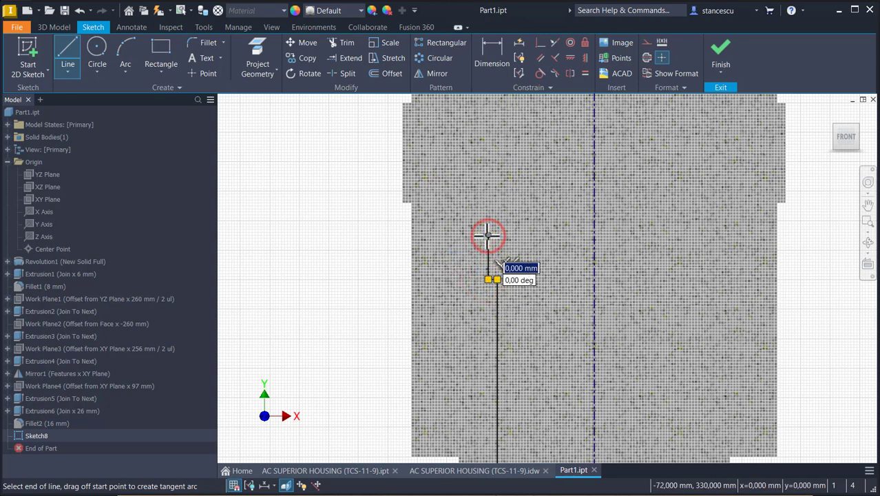
pyautogui.doubleClick(592, 236)
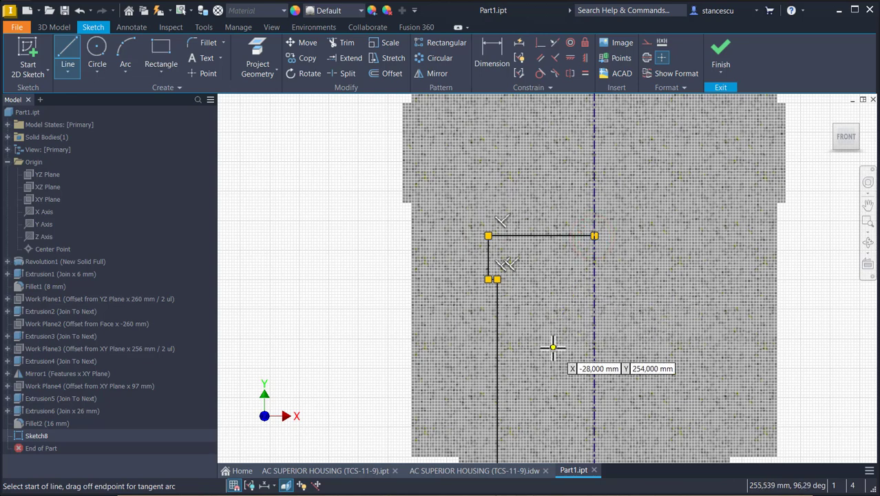
pyautogui.scroll(-5, 552, 347)
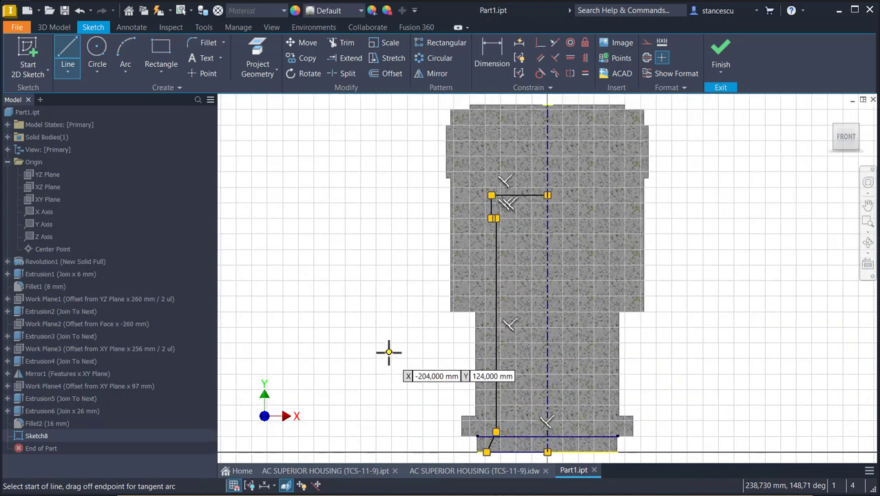
pyautogui.press('Escape')
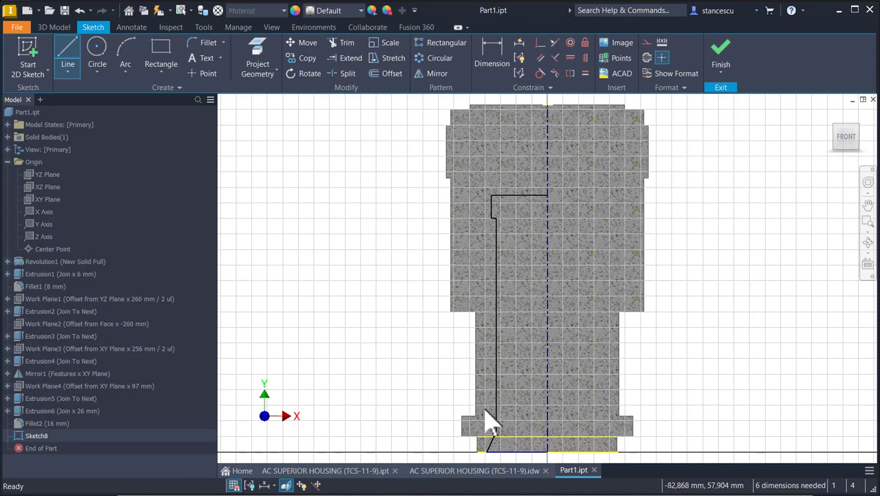
# Step: Delete the extra projected line just above the base and dimension the bore's base opening as a 168 mm diameter
pyautogui.moveTo(522, 434); pyautogui.dragTo(659, 388)
pyautogui.press('Delete')
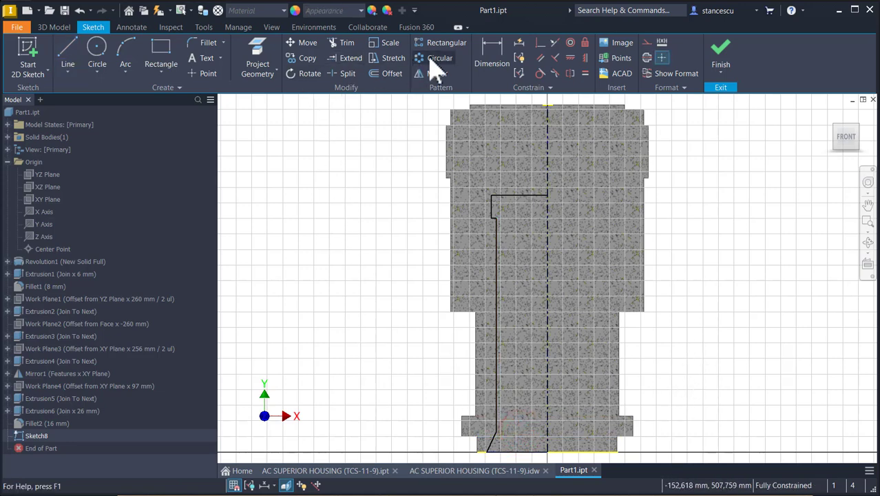
pyautogui.click(491, 53)
pyautogui.moveTo(511, 405); pyautogui.dragTo(509, 332, button='middle')
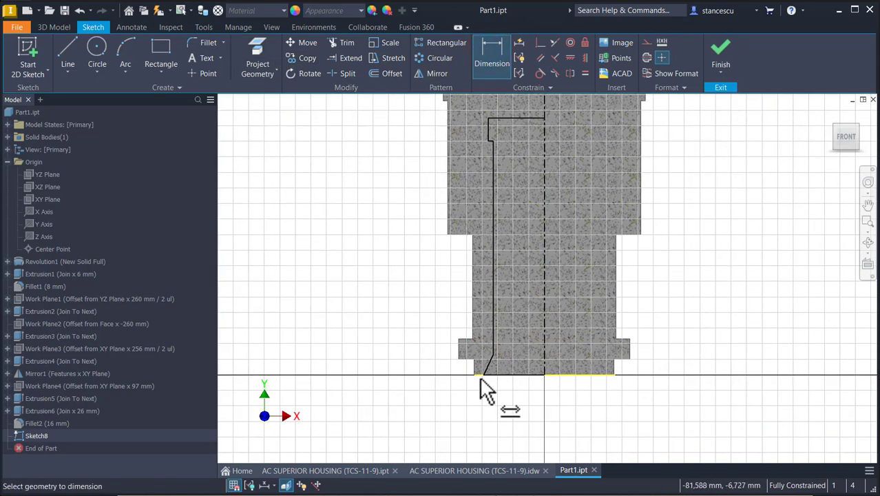
pyautogui.click(482, 375)
pyautogui.click(544, 349)
pyautogui.click(532, 403)
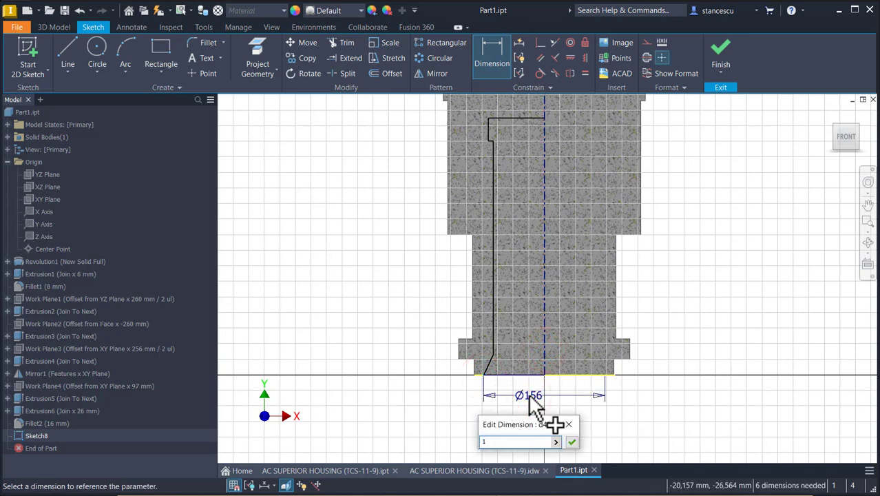
pyautogui.write('168')
pyautogui.press('Return')
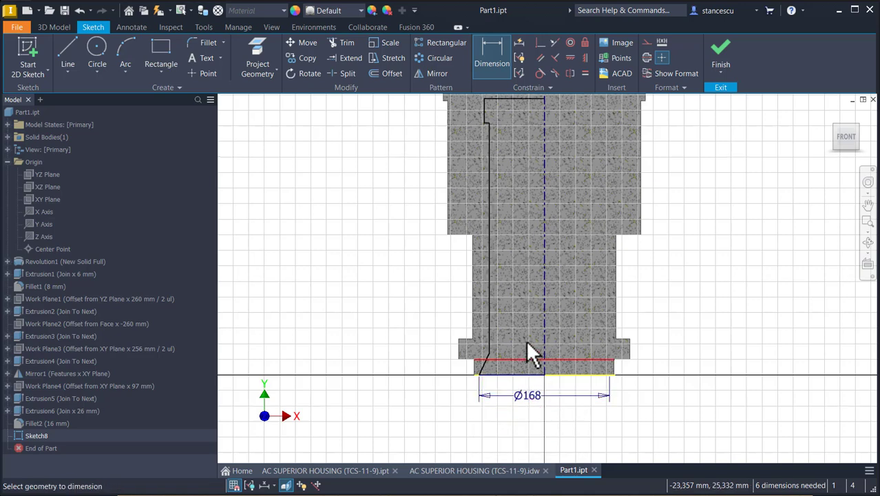
# Step: Dimension the long vertical bore wall about the centerline as a 160 mm diameter
pyautogui.click(485, 304)
pyautogui.click(542, 311)
pyautogui.click(531, 308)
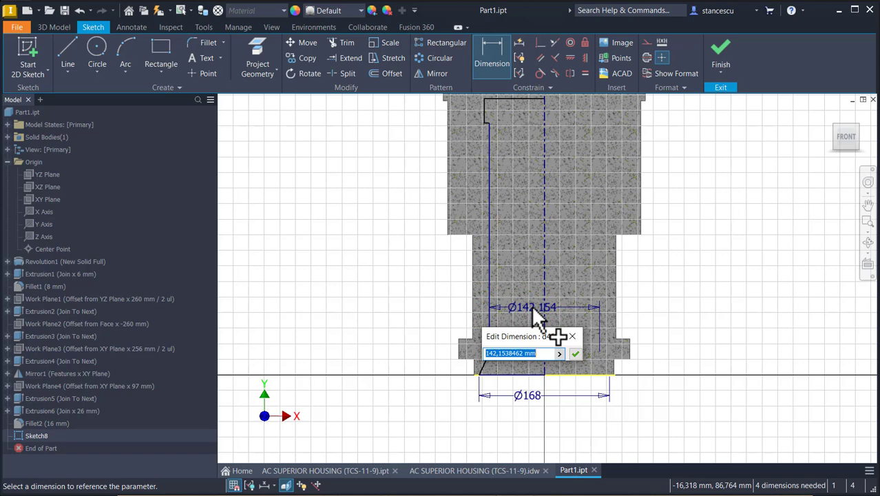
pyautogui.write('160')
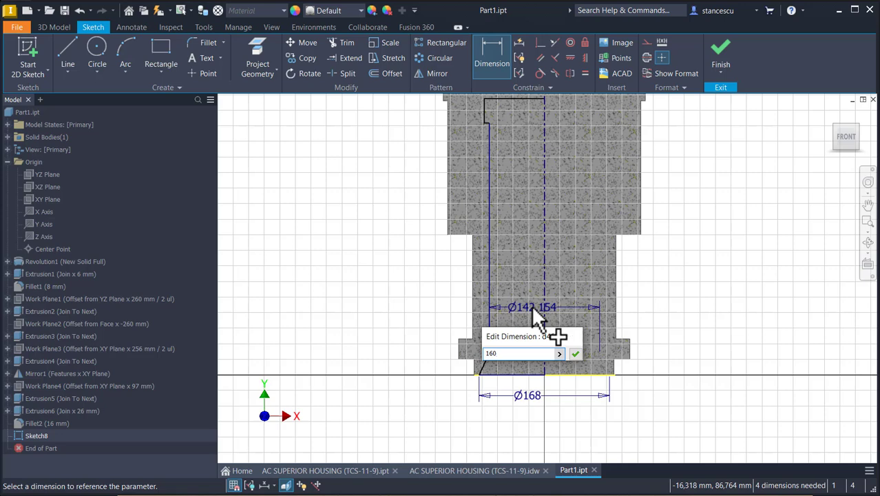
pyautogui.press('Return')
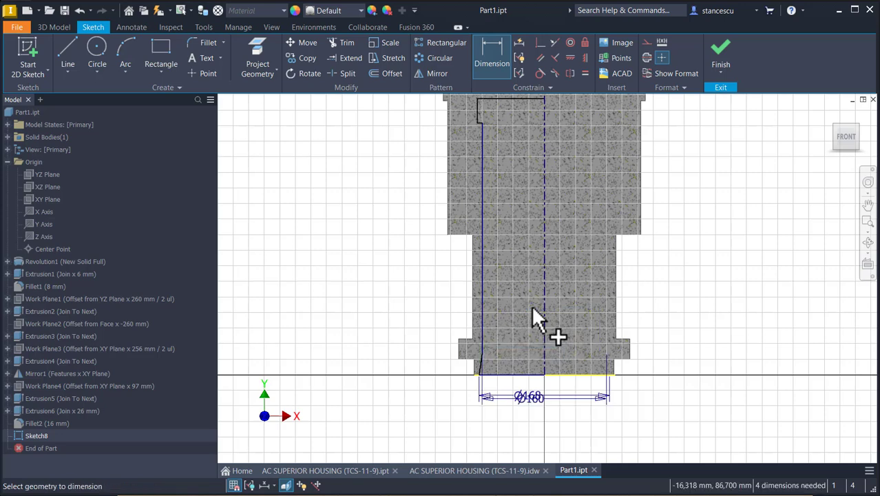
# Step: Dimension the short vertical line of the upper recess about the centerline as a 164 mm diameter
pyautogui.moveTo(520, 125); pyautogui.dragTo(520, 187, button='middle')
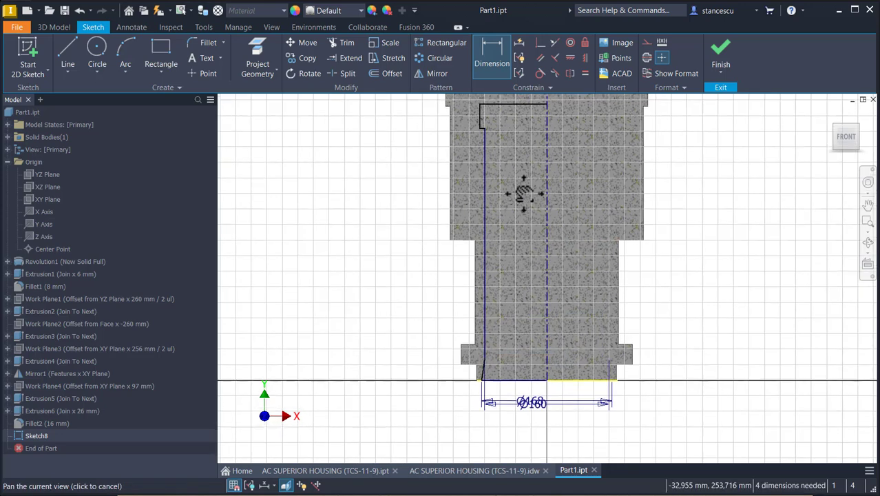
pyautogui.click(484, 171)
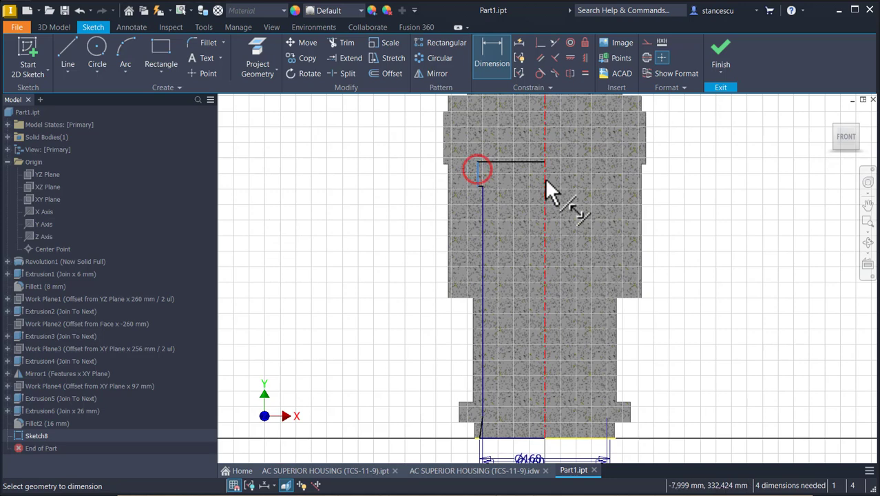
pyautogui.click(543, 176)
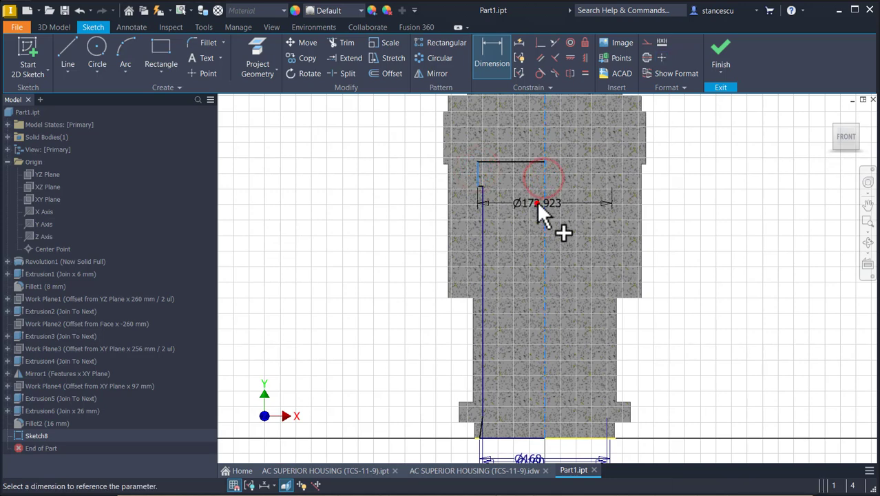
pyautogui.click(537, 202)
pyautogui.write('164')
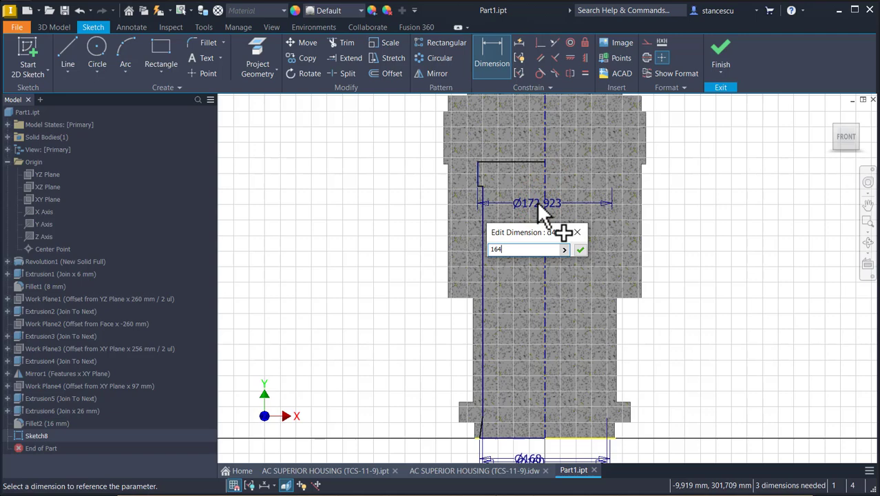
pyautogui.press('Return')
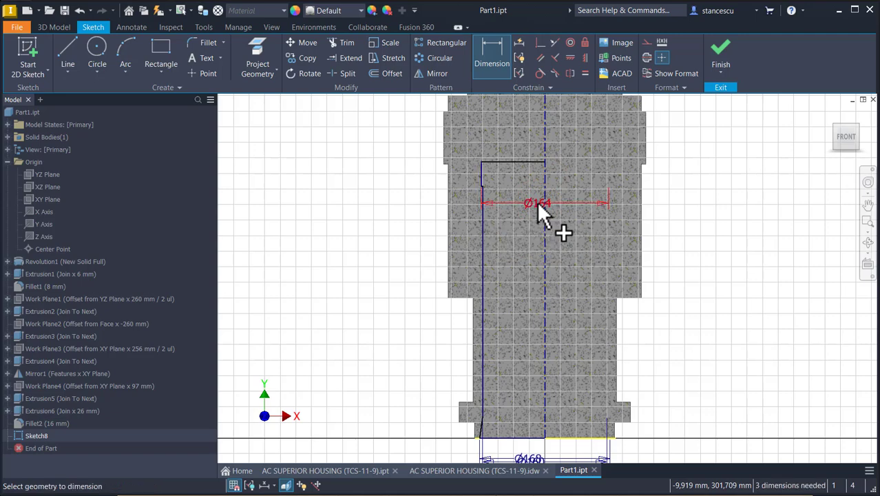
# Step: Set the vertical height of the tapered line at the bore's base to 16 mm
pyautogui.scroll(6, 506, 441)
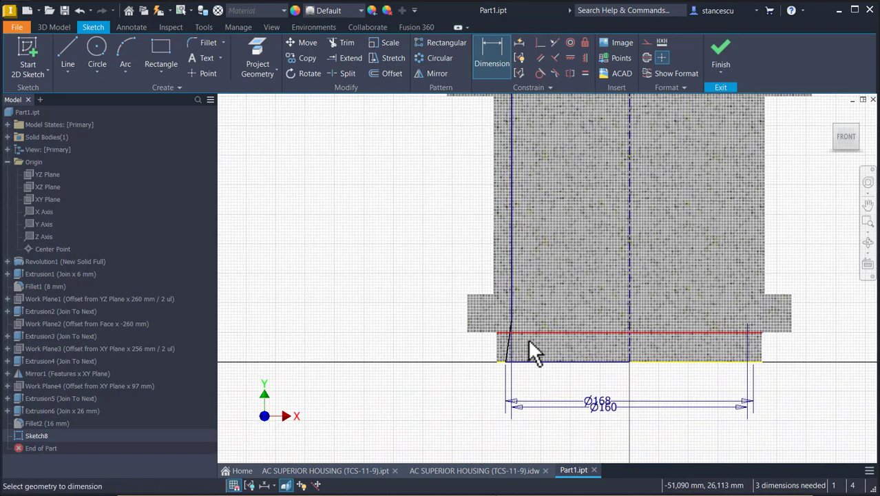
pyautogui.click(505, 323)
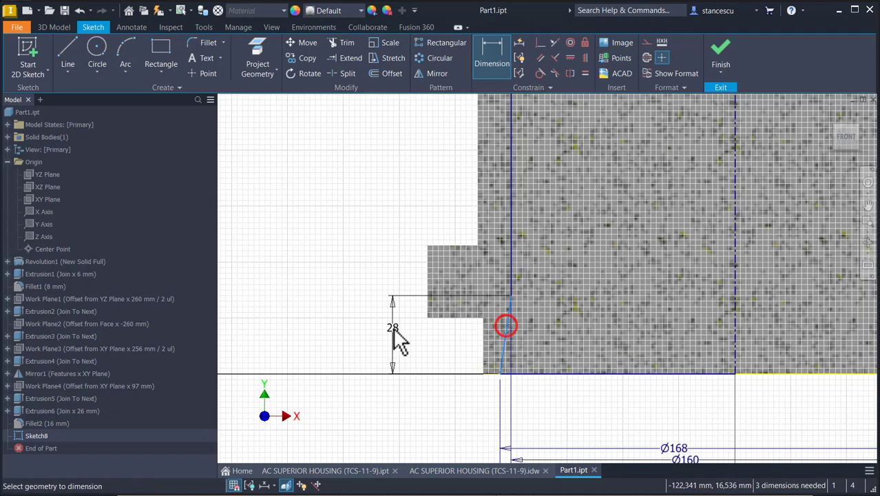
pyautogui.click(376, 328)
pyautogui.write('16')
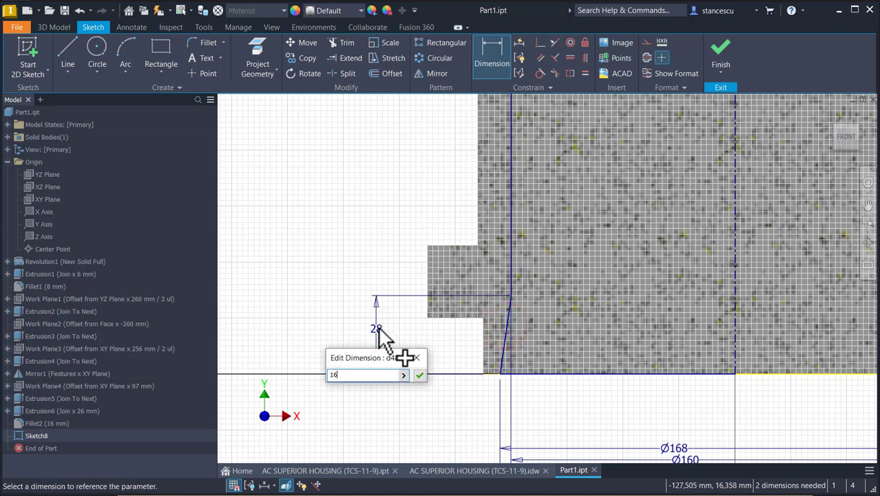
pyautogui.press('Return')
# Step: Dimension the full bore depth from the base line to the upper horizontal line as 342 mm
pyautogui.scroll(-3, 400, 238)
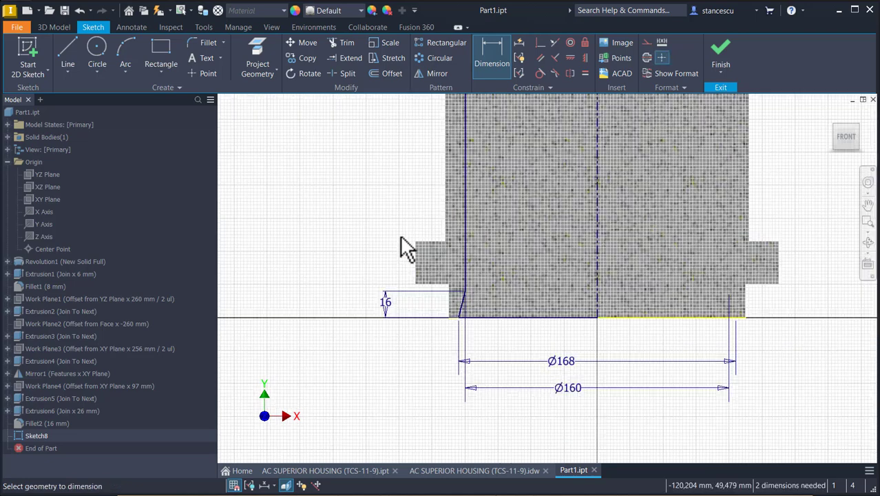
pyautogui.moveTo(403, 233)
pyautogui.mouseDown(button='middle')
pyautogui.moveTo(442, 313)
pyautogui.moveTo(439, 333)
pyautogui.mouseUp(button='middle')
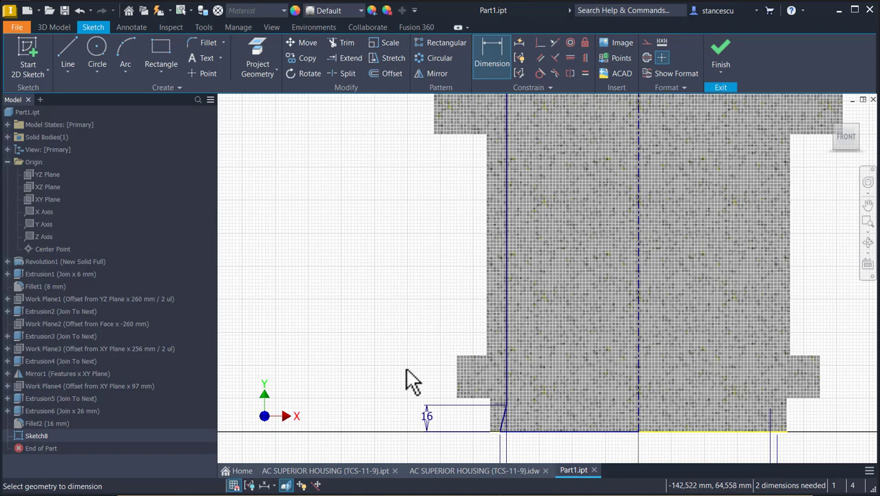
pyautogui.click(595, 430)
pyautogui.moveTo(575, 266); pyautogui.dragTo(551, 443, button='middle')
pyautogui.moveTo(542, 155); pyautogui.dragTo(537, 301, button='middle')
pyautogui.click(547, 171)
pyautogui.click(302, 344)
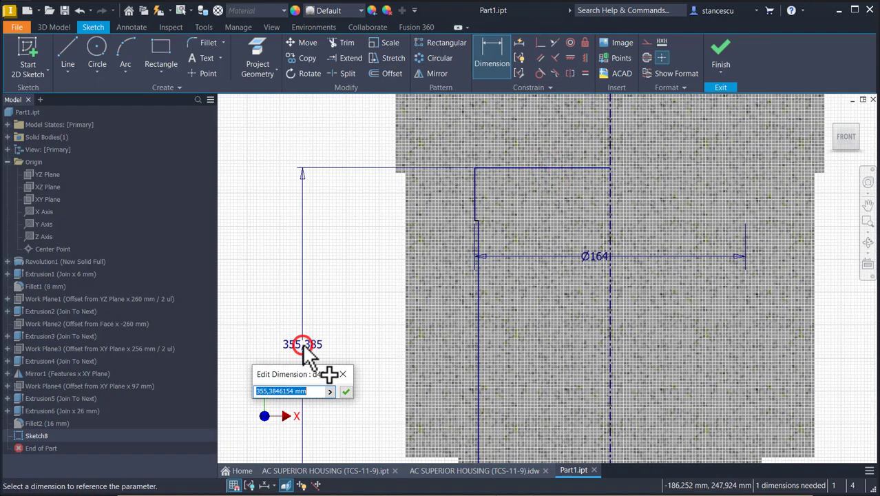
pyautogui.write('340')
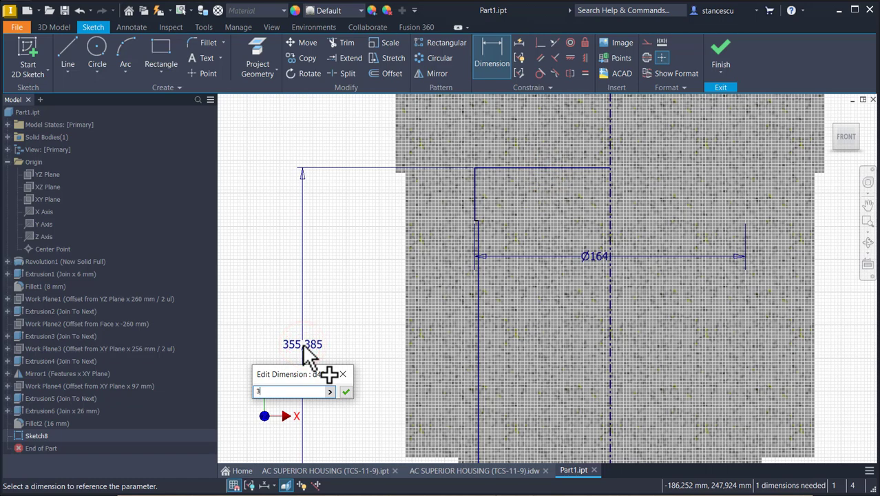
pyautogui.press('Return')
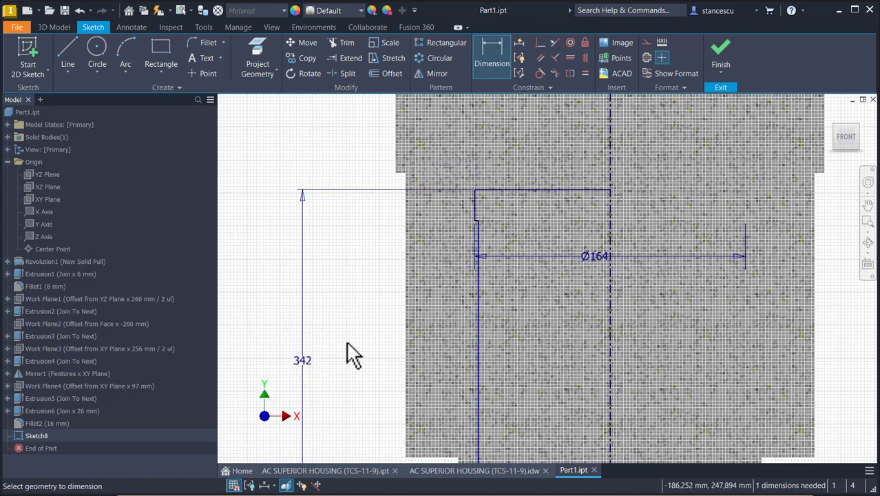
# Step: Set the height of the upper recess's short vertical line to 20 mm
pyautogui.scroll(3, 468, 208)
pyautogui.click(482, 193)
pyautogui.click(298, 210)
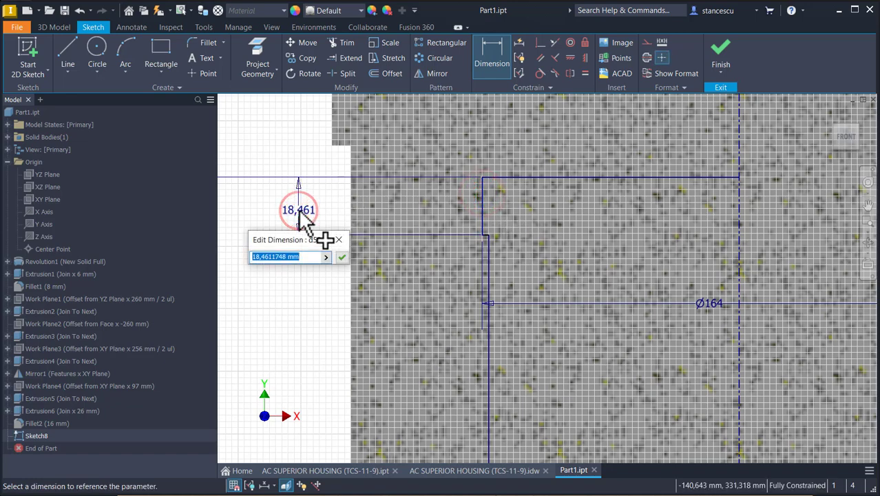
pyautogui.write('20')
pyautogui.press('Return')
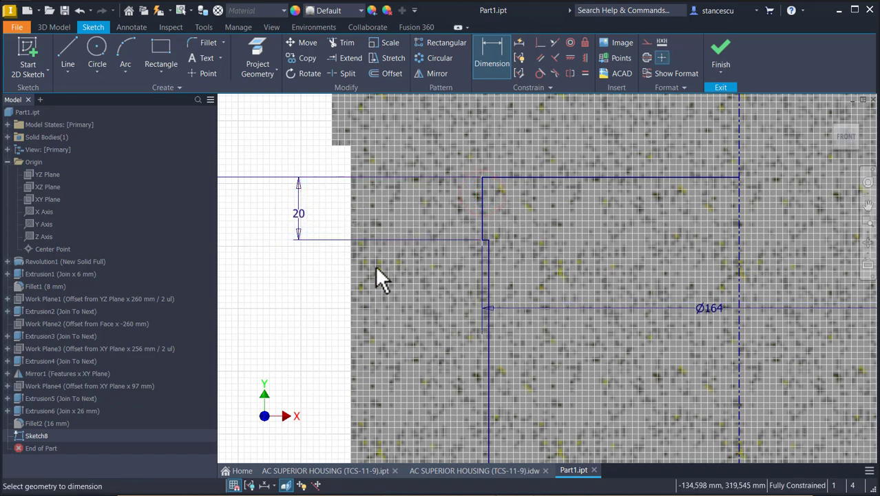
# Step: Round the two corners at the ends of the upper recess's short vertical line with 2 mm sketch fillets
pyautogui.middleClick(678, 416)
pyautogui.middleClick(679, 415)
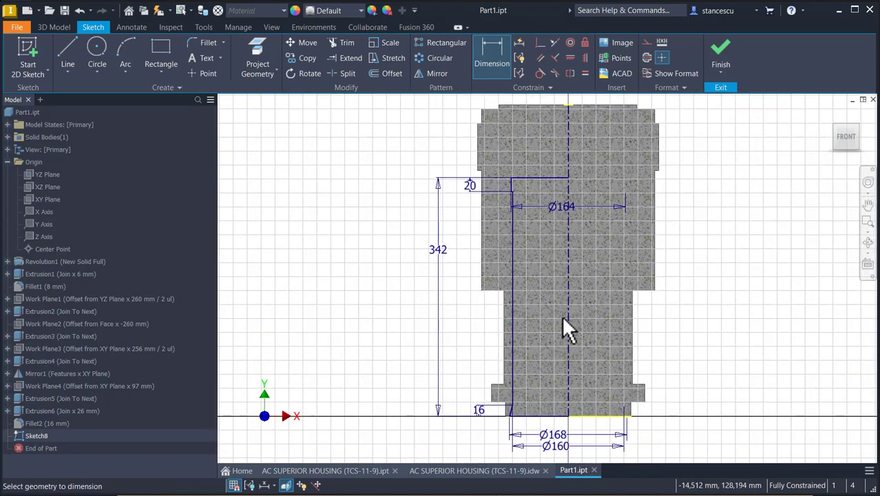
pyautogui.scroll(5, 538, 246)
pyautogui.moveTo(519, 210); pyautogui.dragTo(537, 437, button='middle')
pyautogui.scroll(3, 539, 344)
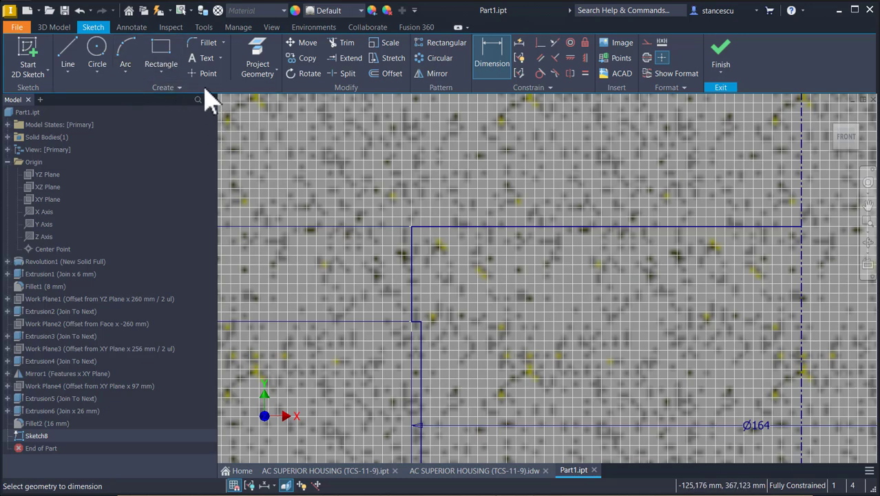
pyautogui.click(201, 44)
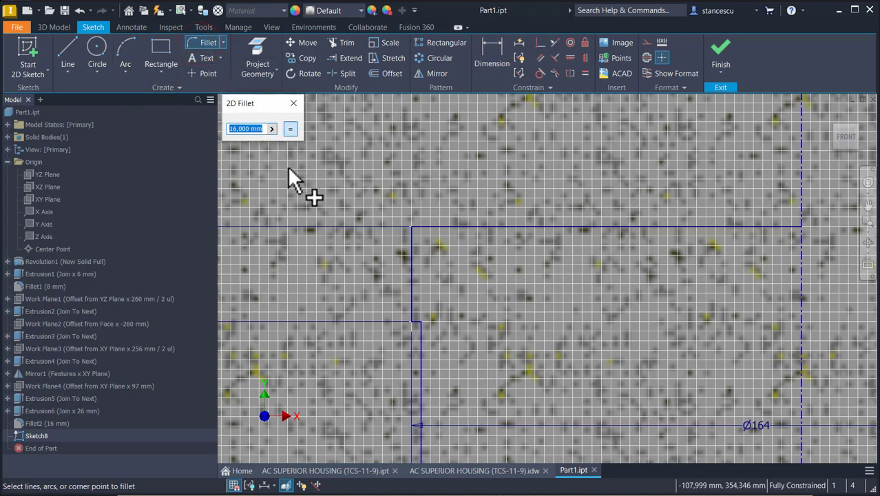
pyautogui.write('2')
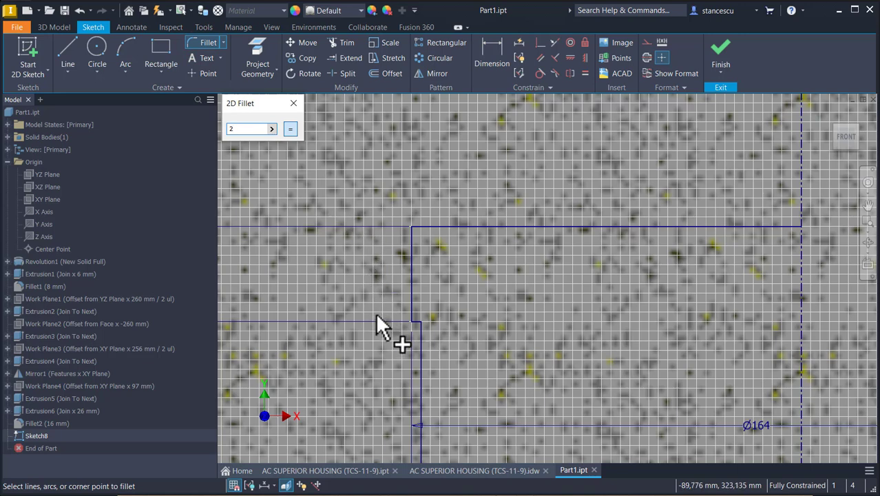
pyautogui.click(412, 227)
pyautogui.scroll(-3, 400, 317)
pyautogui.click(425, 324)
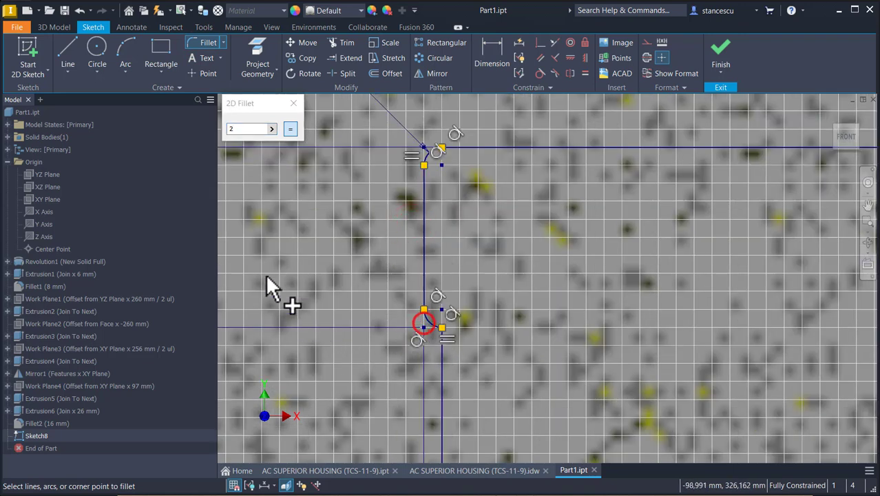
pyautogui.click(293, 104)
pyautogui.scroll(6, 311, 226)
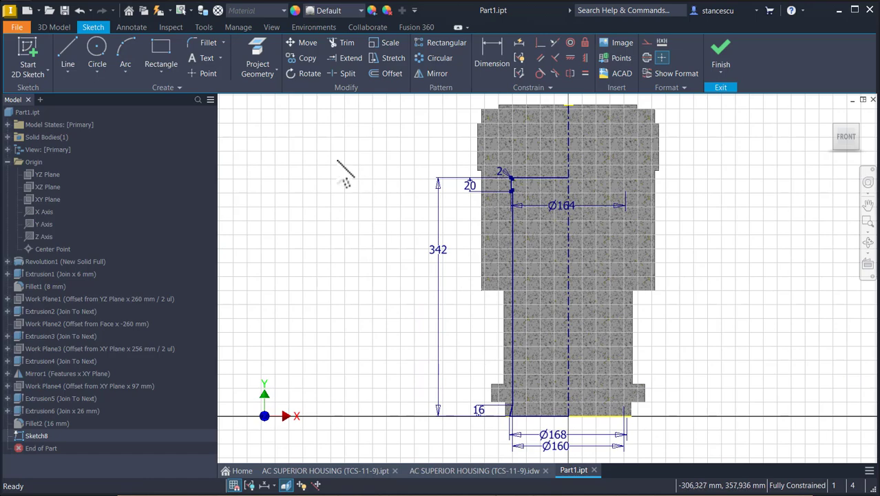
# Step: Draw a vertical line about 112 mm outside the centerline, beyond the bore profile, and a horizontal line from its upper end to the centerline
pyautogui.click(72, 60)
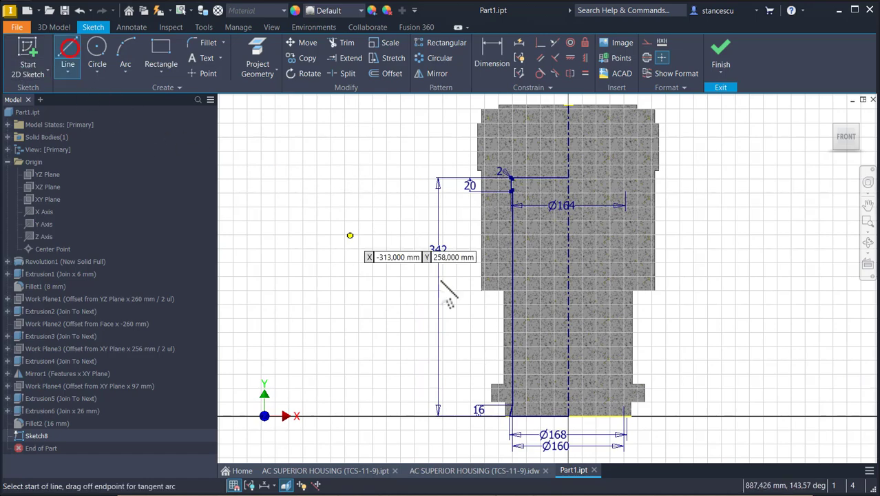
pyautogui.scroll(-3, 456, 279)
pyautogui.moveTo(467, 279); pyautogui.dragTo(408, 372, button='middle')
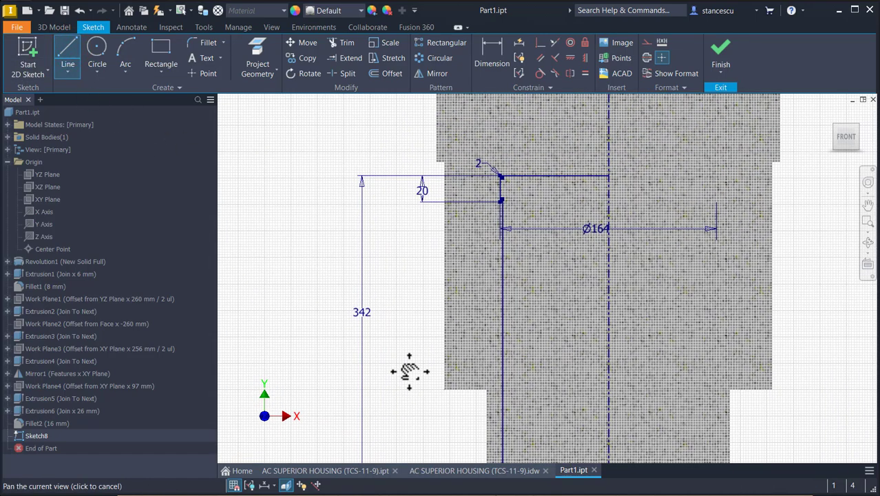
pyautogui.click(461, 373)
pyautogui.moveTo(466, 208); pyautogui.dragTo(472, 287, button='middle')
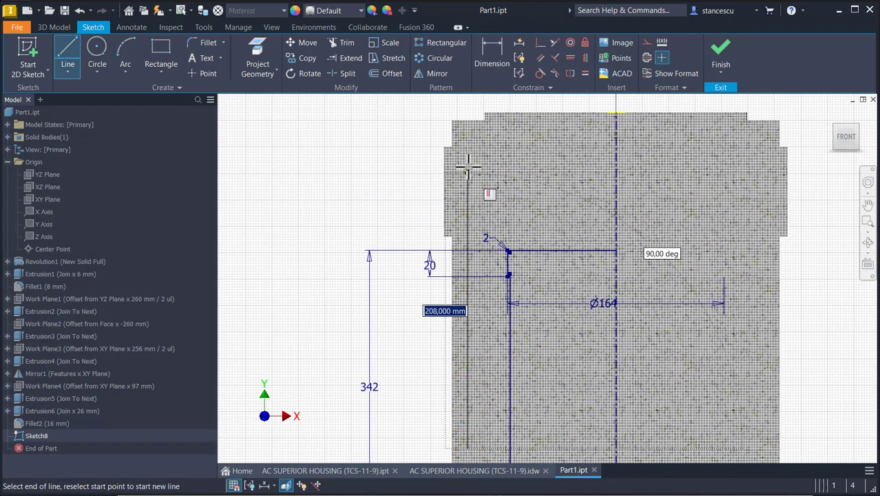
pyautogui.click(466, 135)
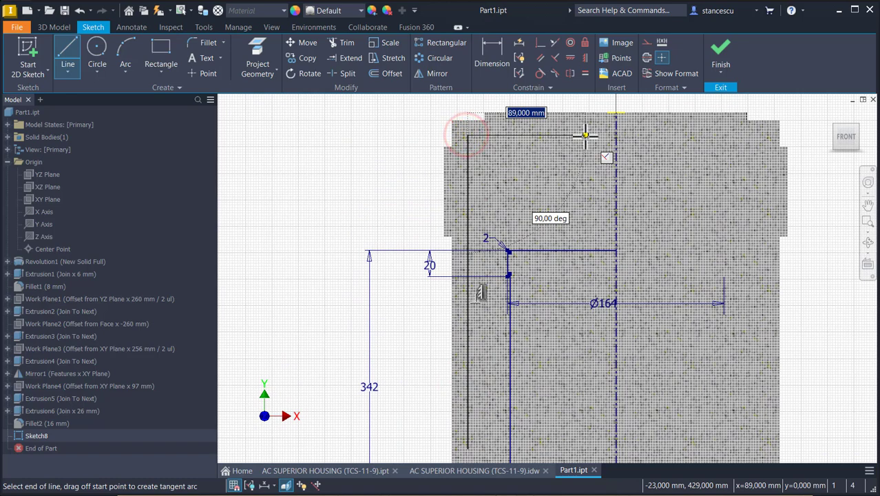
pyautogui.click(617, 134)
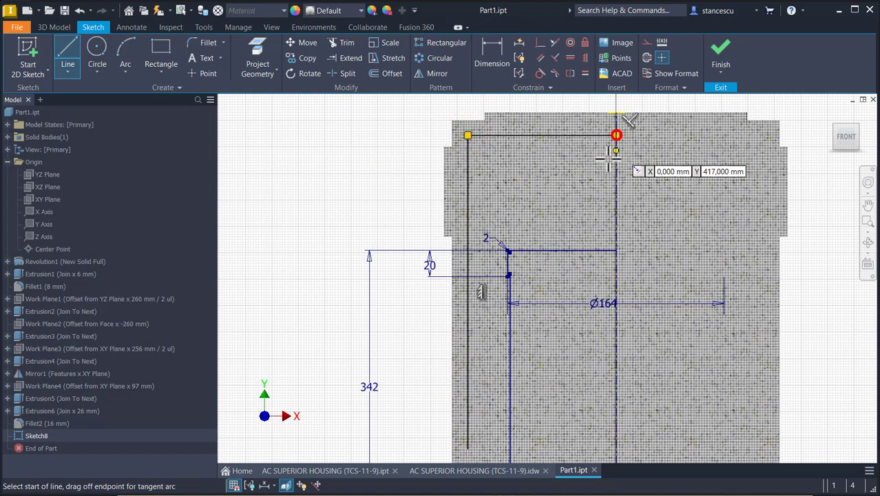
pyautogui.press('Escape')
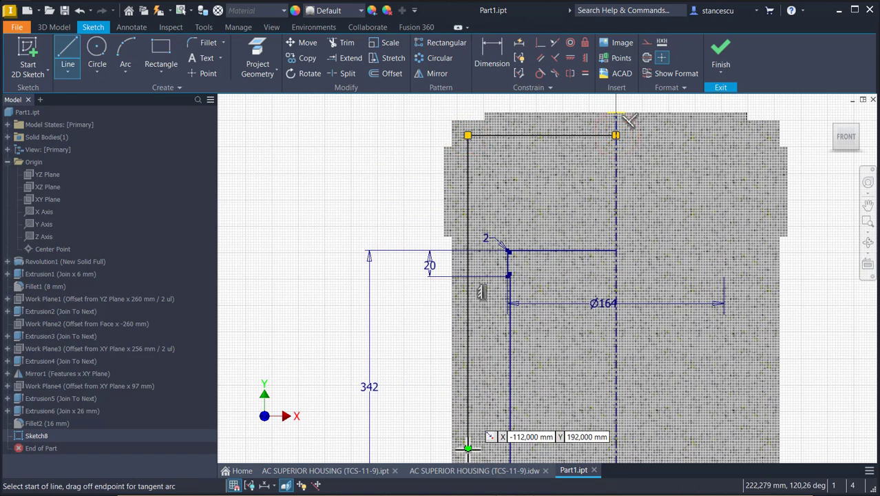
# Step: Continue from the outer line's lower end about 22 mm inward, up to above the recess, and about 90 mm horizontally to the centerline
pyautogui.click(468, 448)
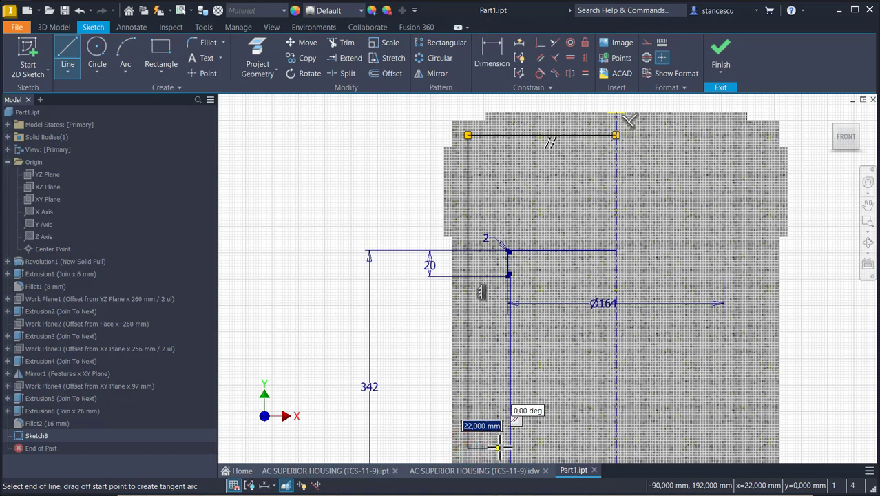
pyautogui.click(497, 447)
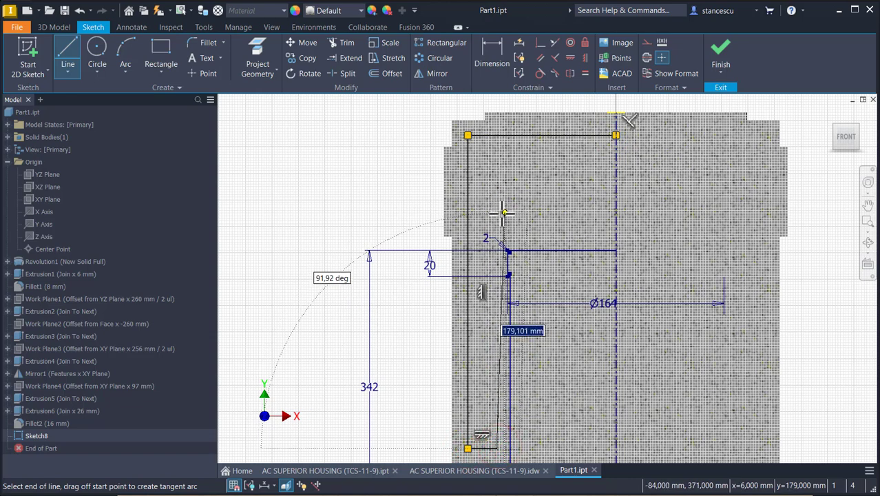
pyautogui.click(496, 216)
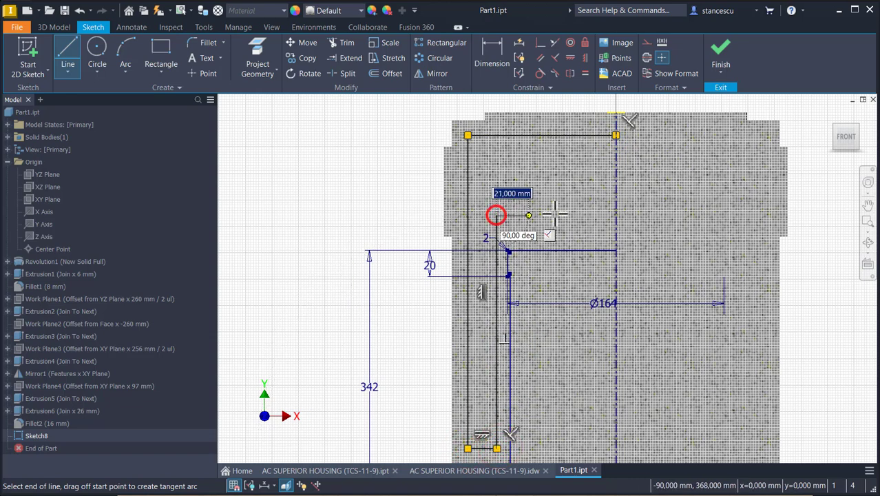
pyautogui.doubleClick(617, 216)
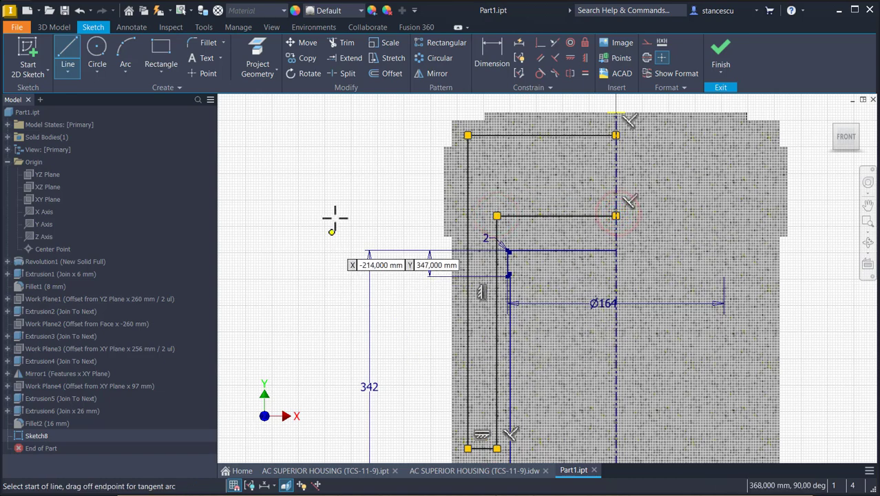
# Step: Dimension the outer profile's upper horizontal line 10 mm below the housing's upper edge
pyautogui.click(493, 59)
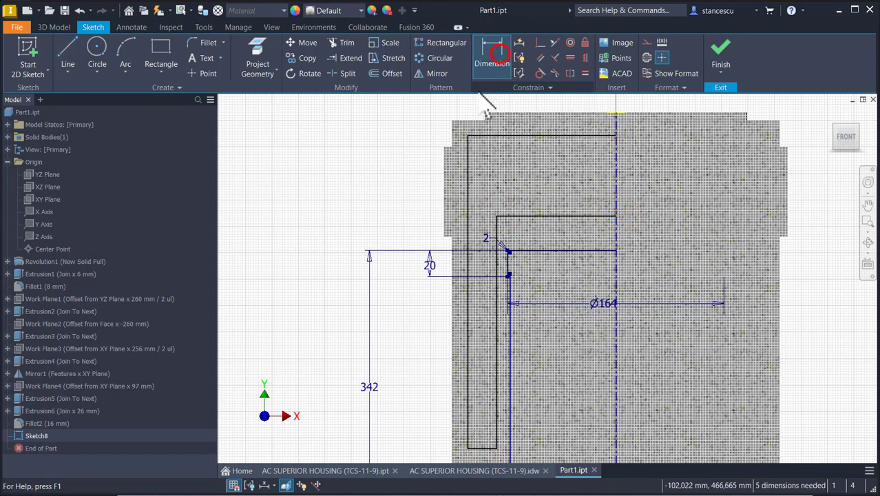
pyautogui.click(482, 136)
pyautogui.click(468, 120)
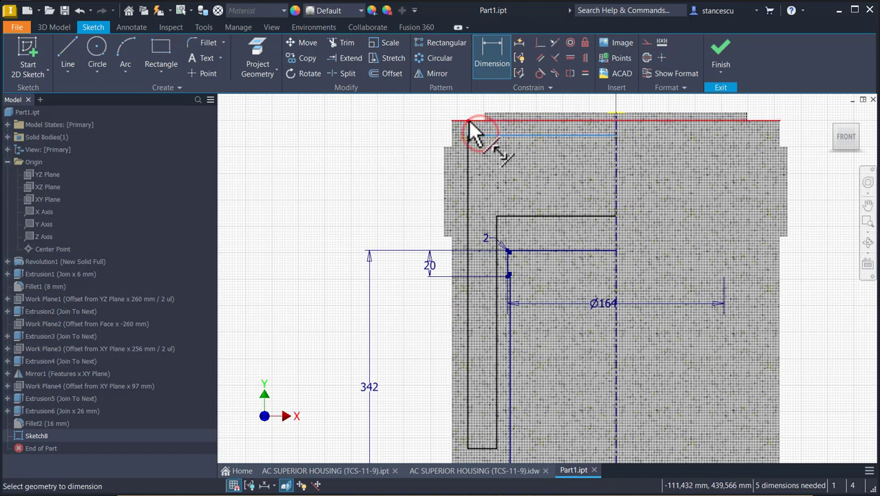
pyautogui.click(380, 132)
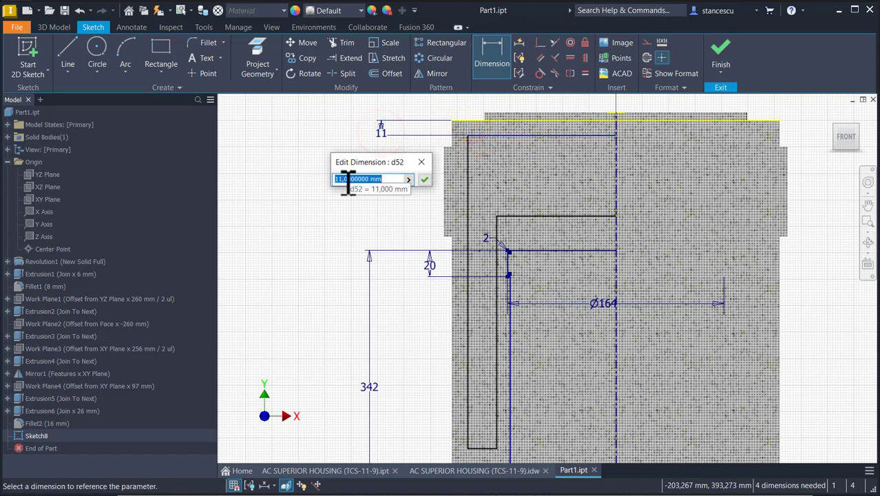
pyautogui.write('10')
pyautogui.press('Return')
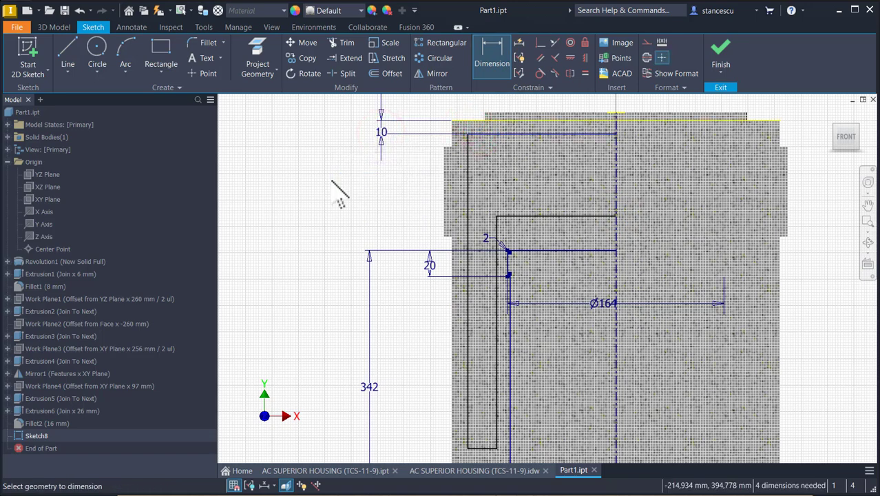
# Step: Dimension the cavity's short bottom line 8 mm above the lower edge of the wide body section
pyautogui.moveTo(488, 401); pyautogui.dragTo(490, 321, button='middle')
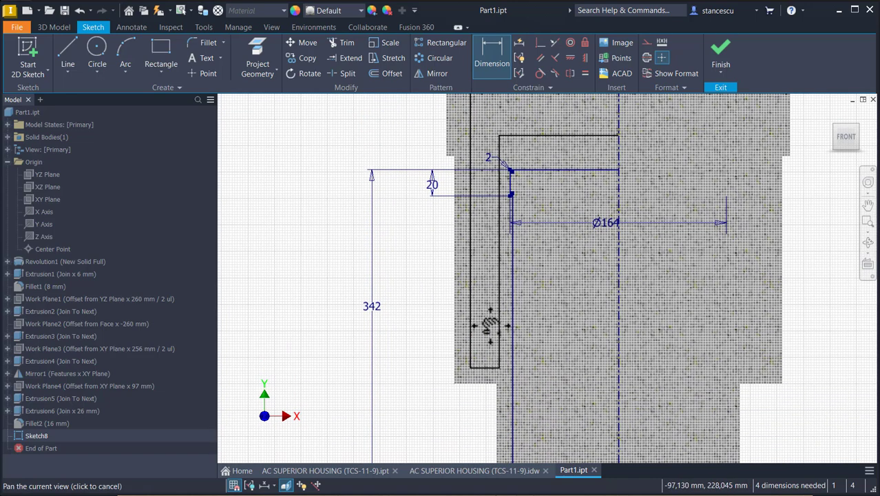
pyautogui.click(477, 365)
pyautogui.click(477, 380)
pyautogui.click(426, 372)
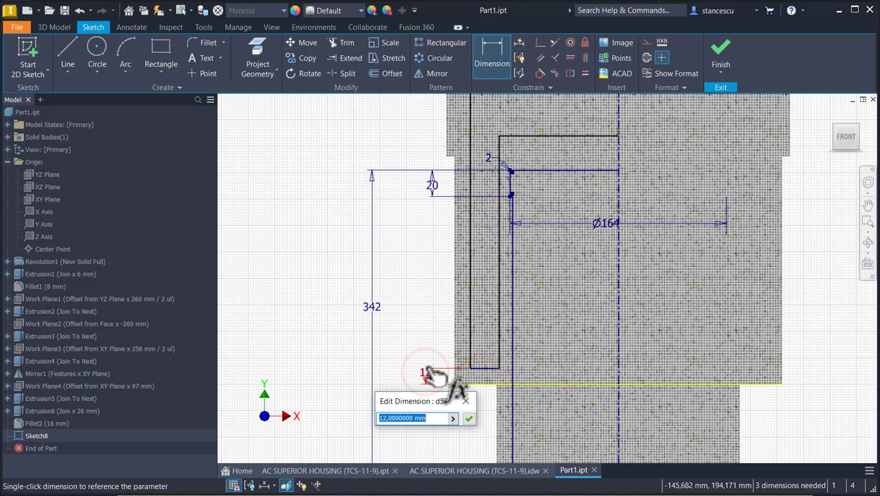
pyautogui.press('Return')
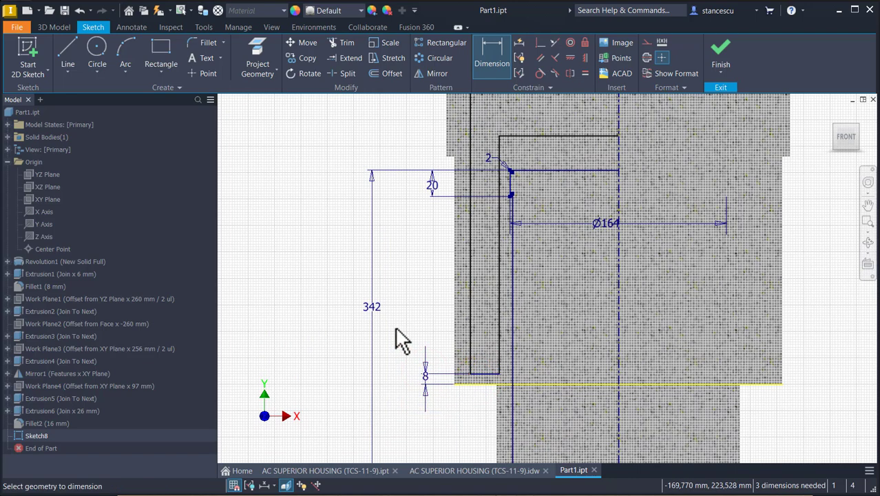
# Step: Dimension the cavity's inner vertical line about the centerline as a 184 mm diameter
pyautogui.click(497, 315)
pyautogui.click(617, 311)
pyautogui.click(591, 311)
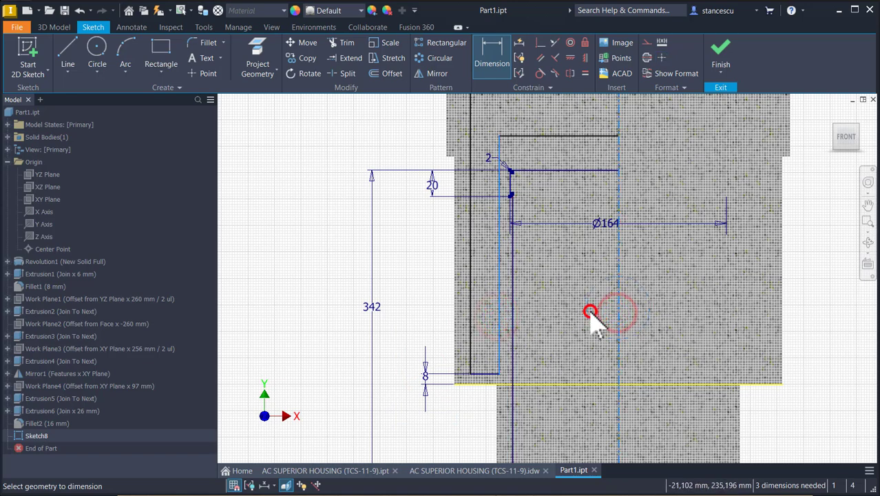
pyautogui.click(490, 62)
pyautogui.click(498, 324)
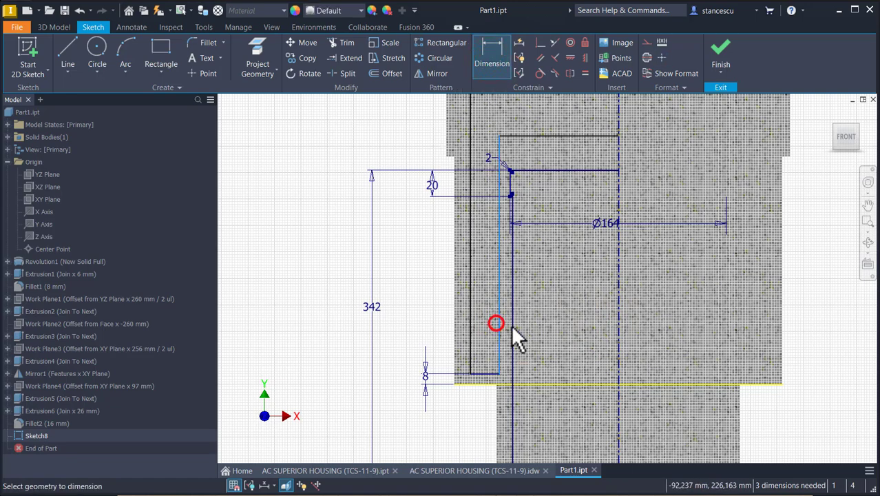
pyautogui.click(617, 316)
pyautogui.click(555, 287)
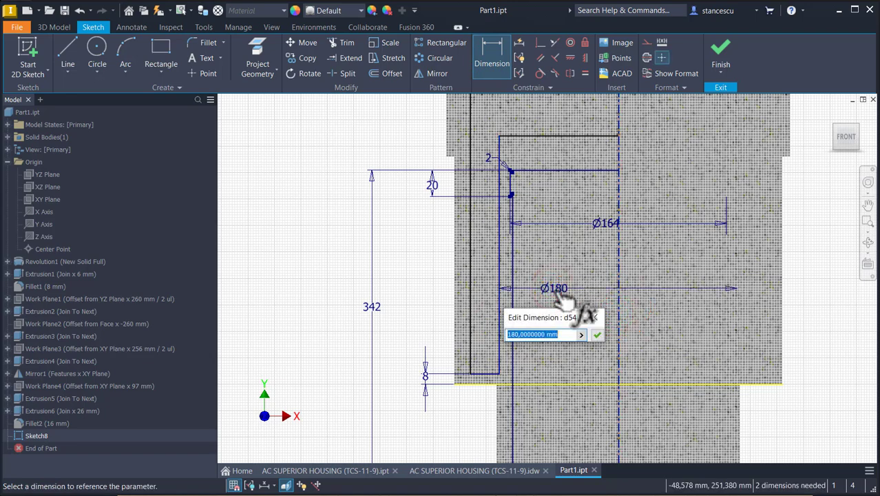
pyautogui.press('Return')
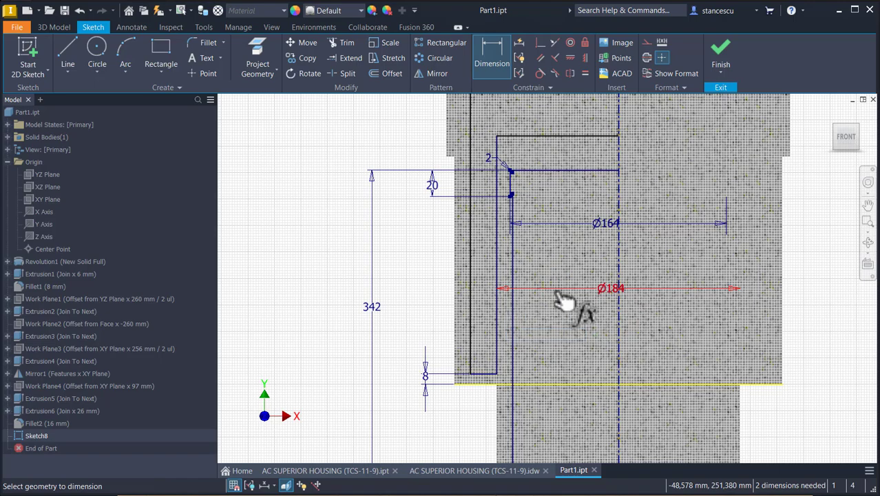
# Step: Set the distance between the cavity's inner horizontal line and the top line of the bore to 24 mm
pyautogui.moveTo(566, 250)
pyautogui.mouseDown(button='middle')
pyautogui.moveTo(585, 263)
pyautogui.moveTo(596, 313)
pyautogui.mouseUp(button='middle')
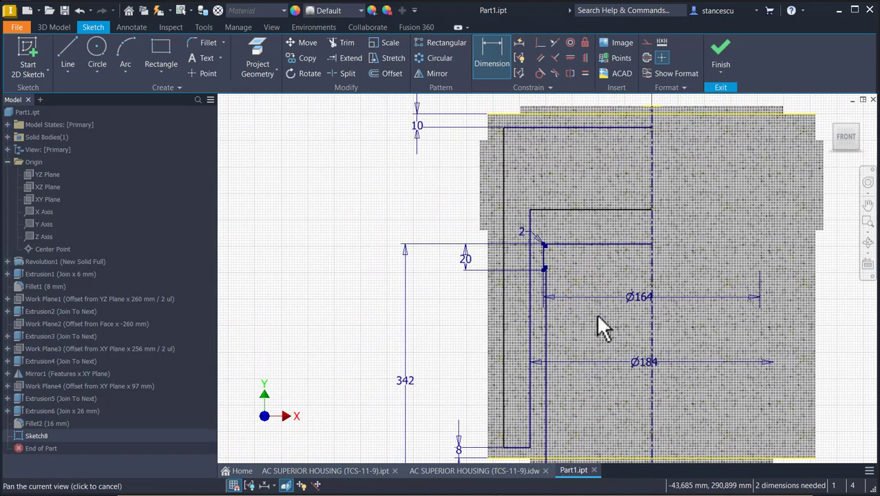
pyautogui.click(601, 208)
pyautogui.click(605, 241)
pyautogui.click(441, 225)
pyautogui.write('2')
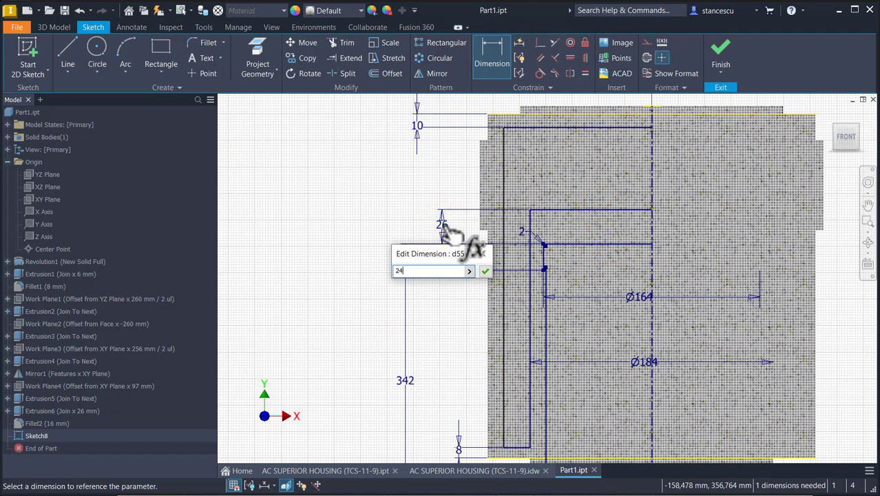
pyautogui.write('4')
pyautogui.press('Return')
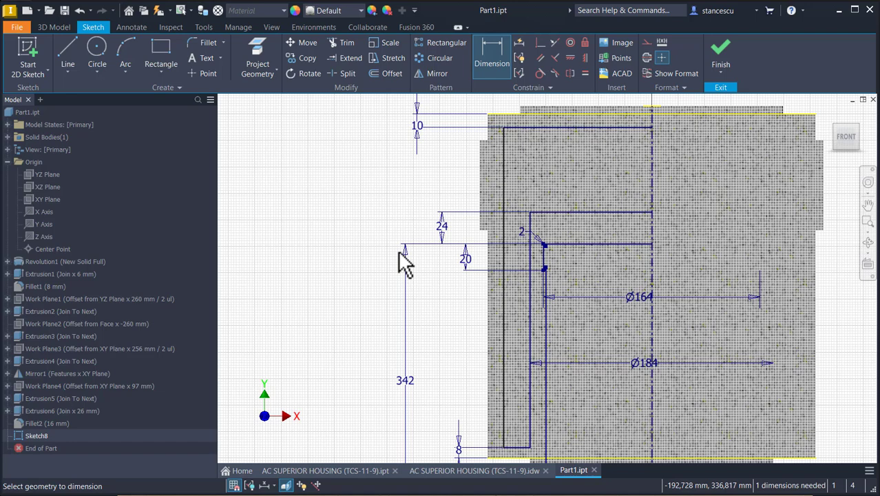
# Step: Dimension the cavity's outer vertical line about the centerline as a 232 mm diameter
pyautogui.click(504, 195)
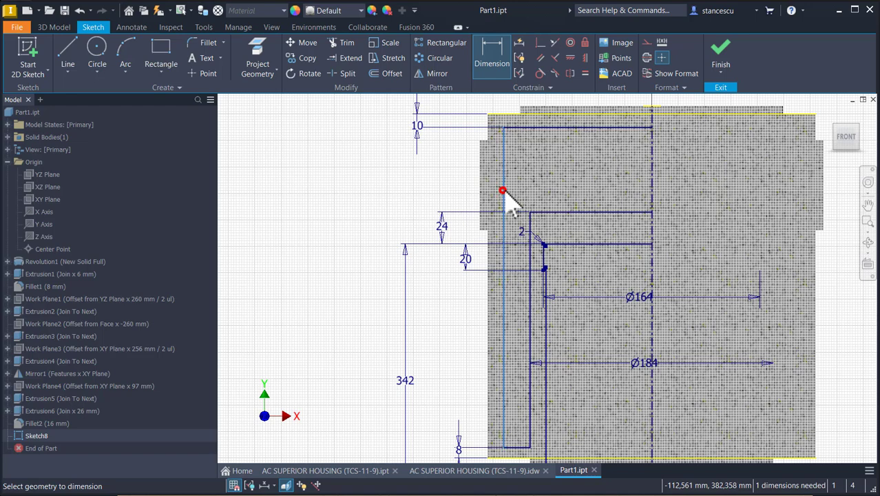
pyautogui.click(654, 183)
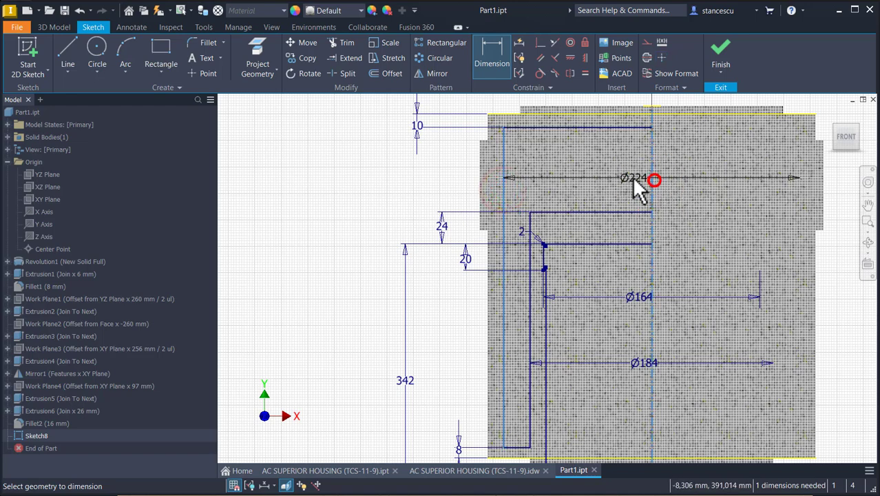
pyautogui.click(585, 173)
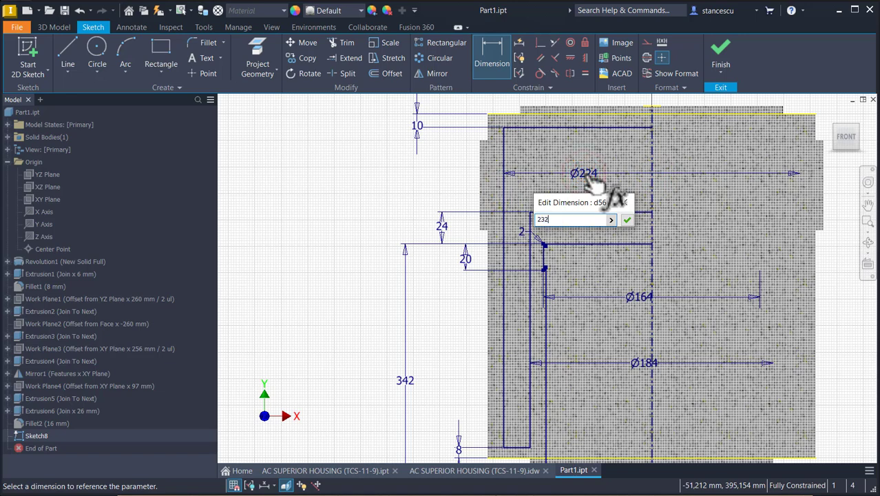
pyautogui.press('Return')
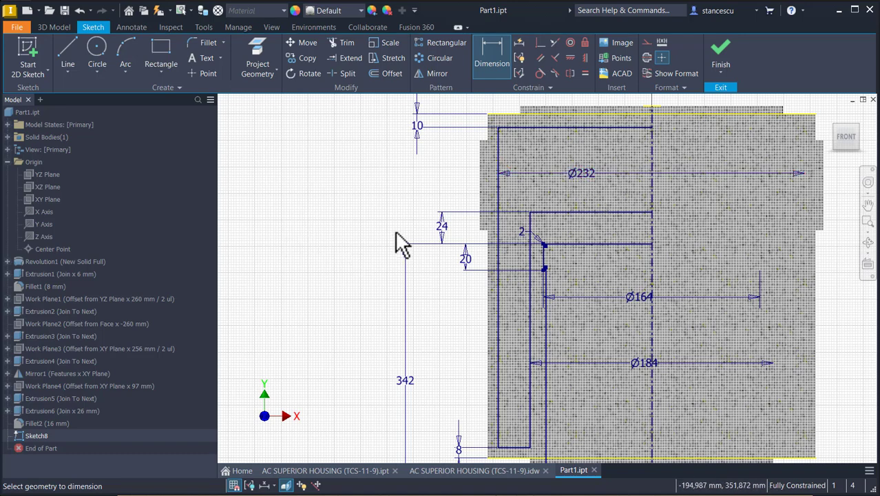
pyautogui.scroll(-4, 411, 215)
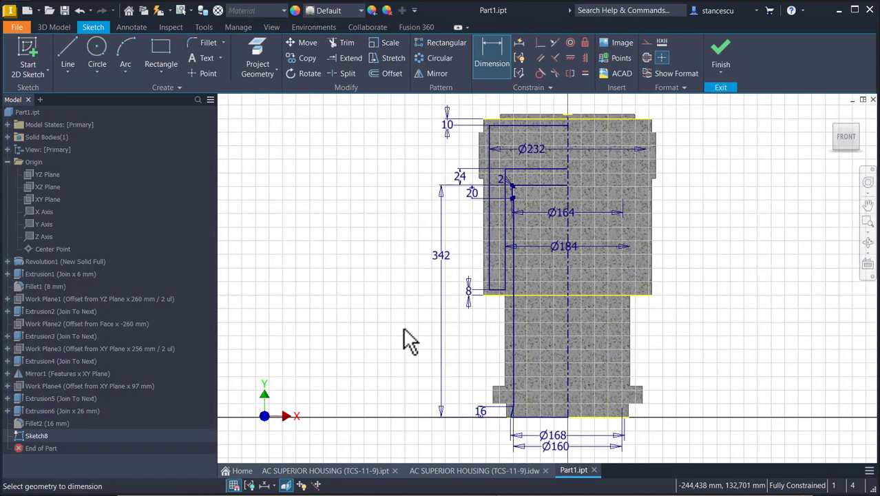
# Step: Convert the projected line along the lower edge of the wide body section to construction geometry and finish the sketch
pyautogui.press('Escape')
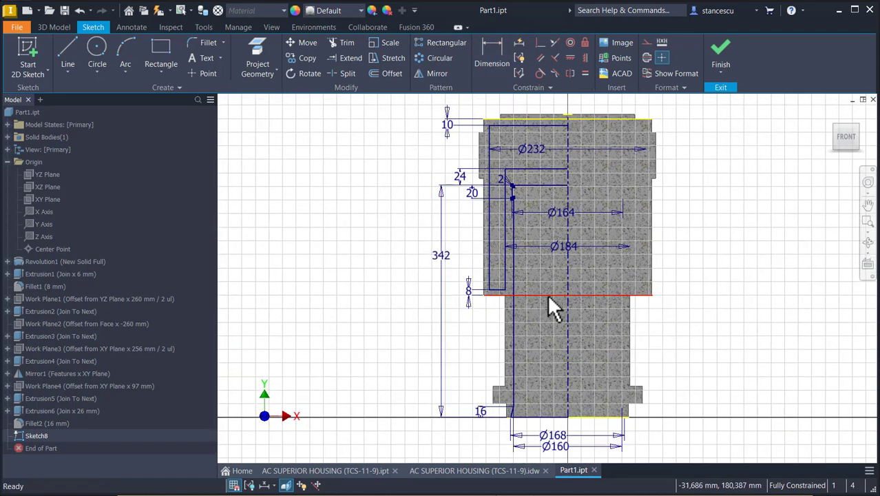
pyautogui.click(551, 295)
pyautogui.click(643, 42)
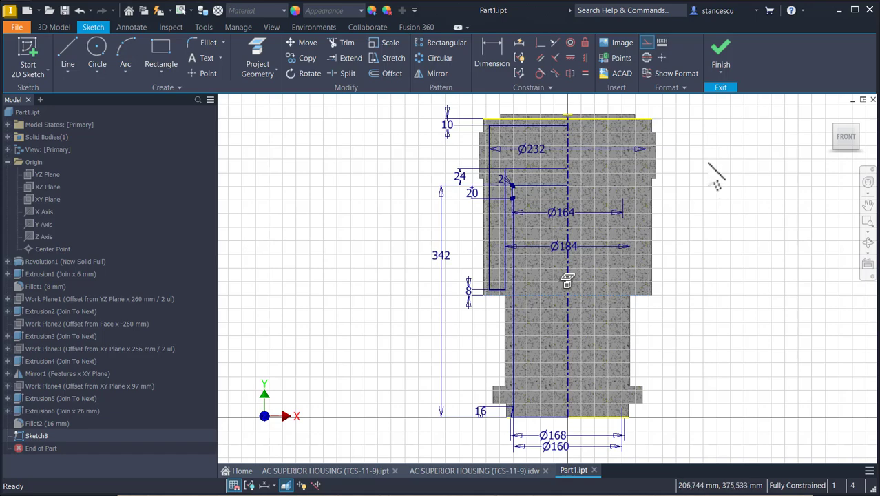
pyautogui.click(720, 62)
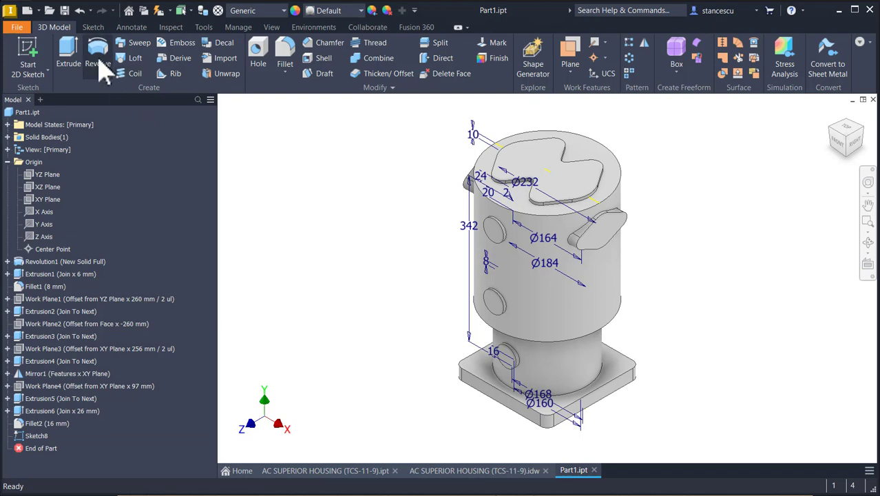
# Step: Cut the bore and cavity profiles out of the housing with a full 360-degree revolve about the sketch's centerline
pyautogui.click(98, 59)
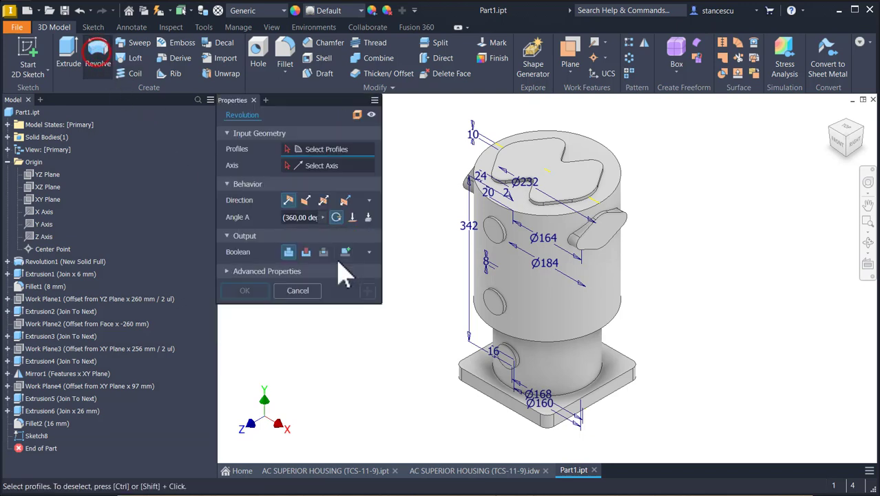
pyautogui.click(523, 285)
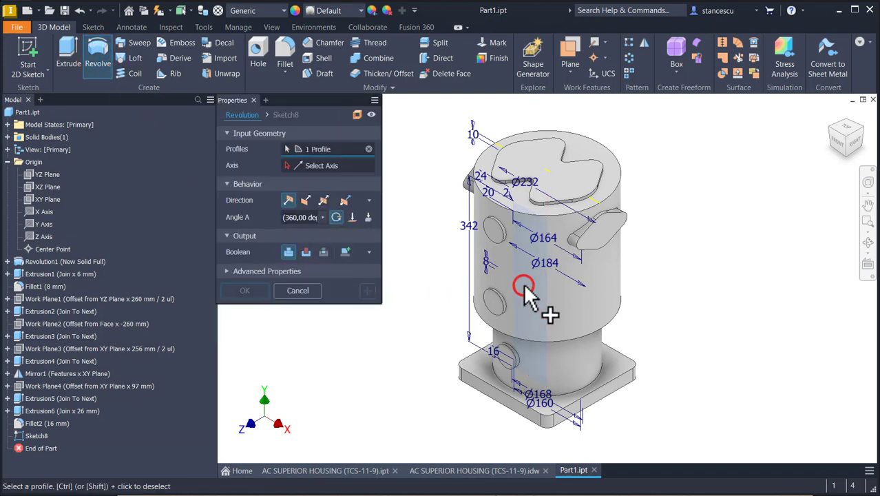
pyautogui.click(502, 235)
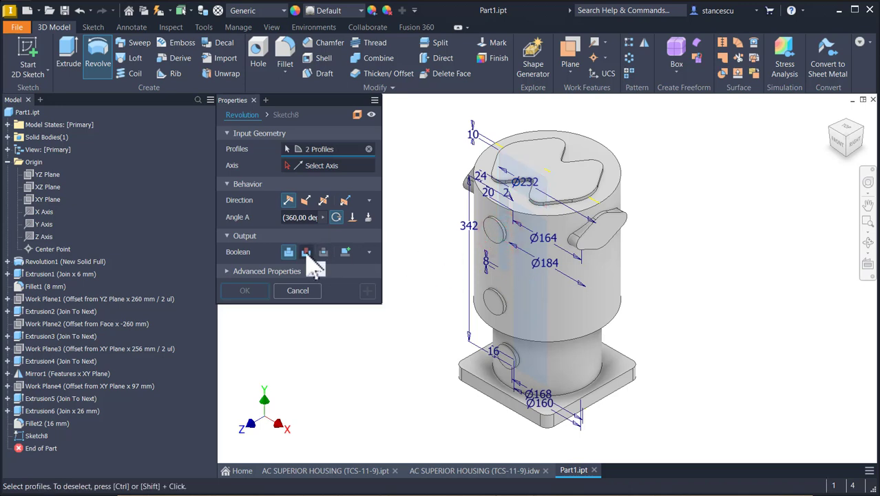
pyautogui.click(306, 252)
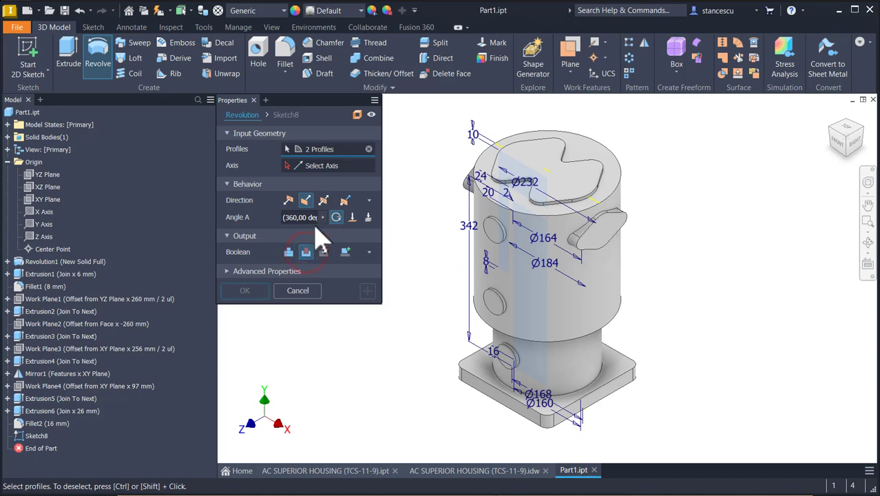
pyautogui.click(324, 167)
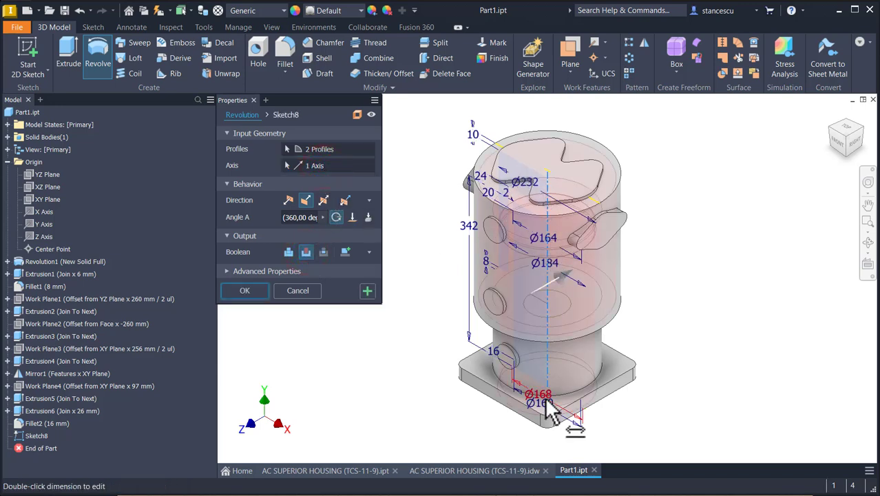
pyautogui.click(245, 290)
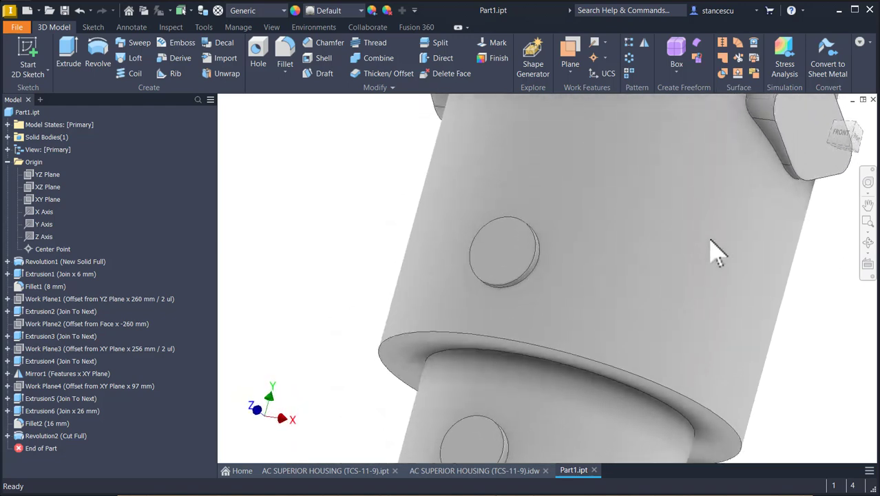
pyautogui.press('F6')
pyautogui.click(384, 248)
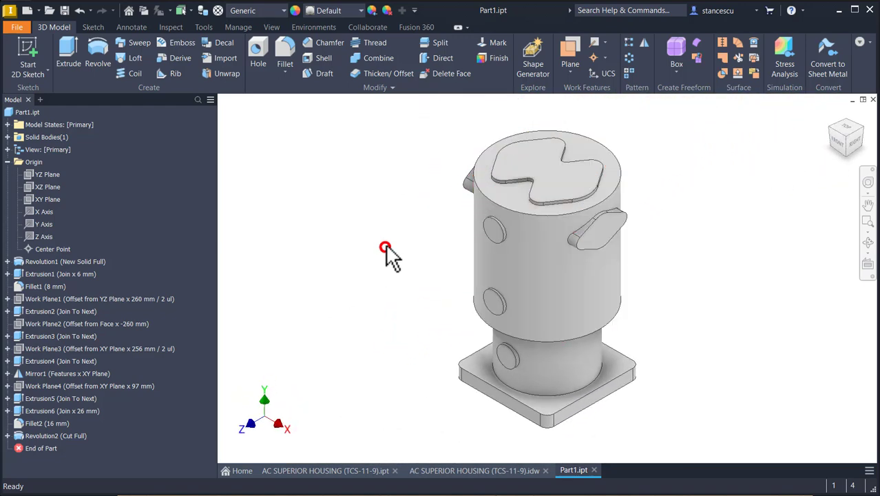
# Step: Show the housing in a half section view cut along the XY plane
pyautogui.click(272, 27)
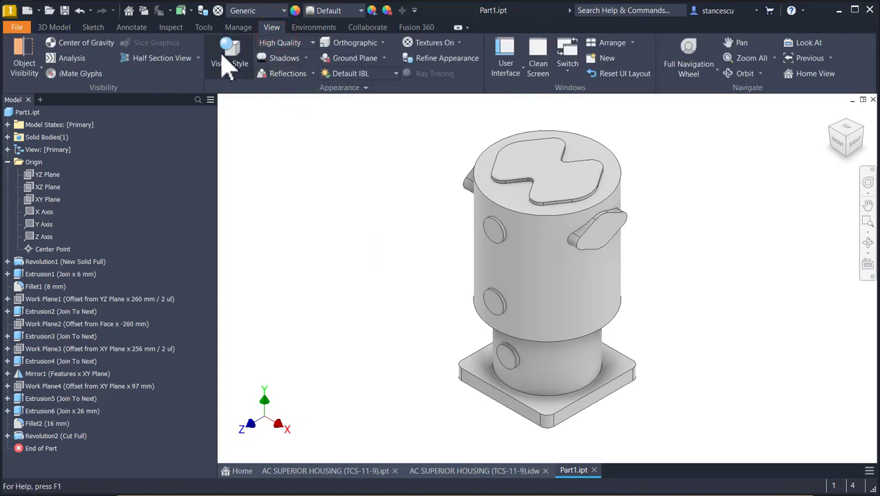
pyautogui.click(175, 59)
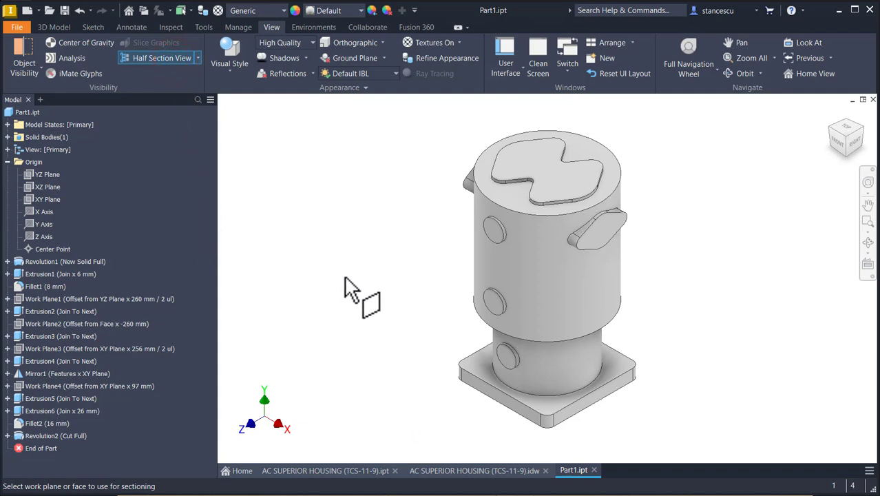
pyautogui.click(49, 199)
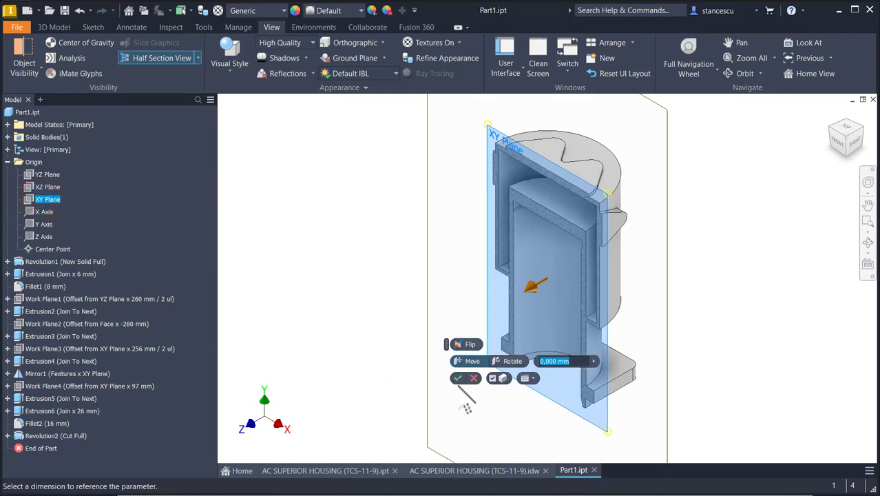
pyautogui.click(458, 378)
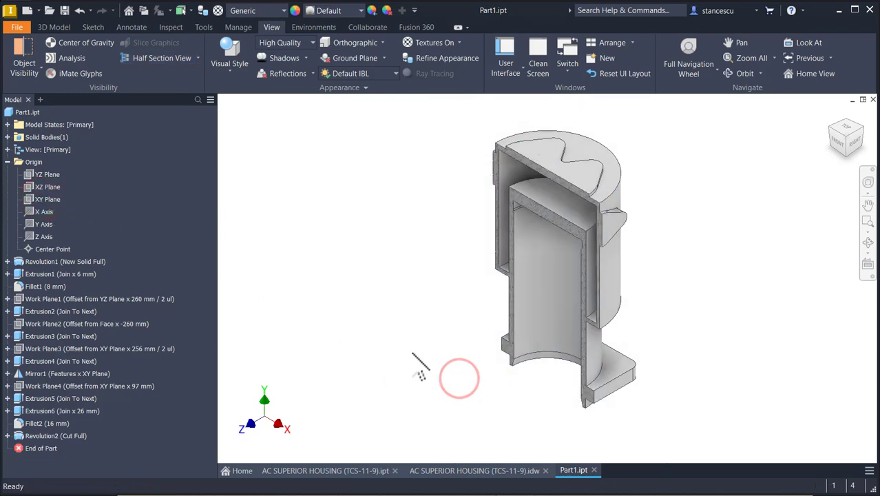
# Step: Examine the sectioned housing's bore, surrounding cavity and wall corners from the front and at an angle
pyautogui.click(837, 145)
pyautogui.scroll(3, 645, 262)
pyautogui.moveTo(646, 261); pyautogui.dragTo(670, 259, button='middle')
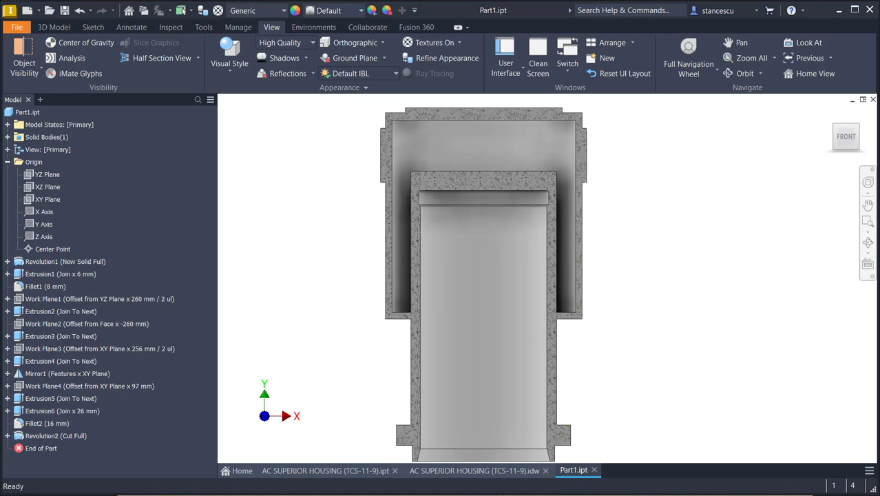
pyautogui.scroll(3, 406, 220)
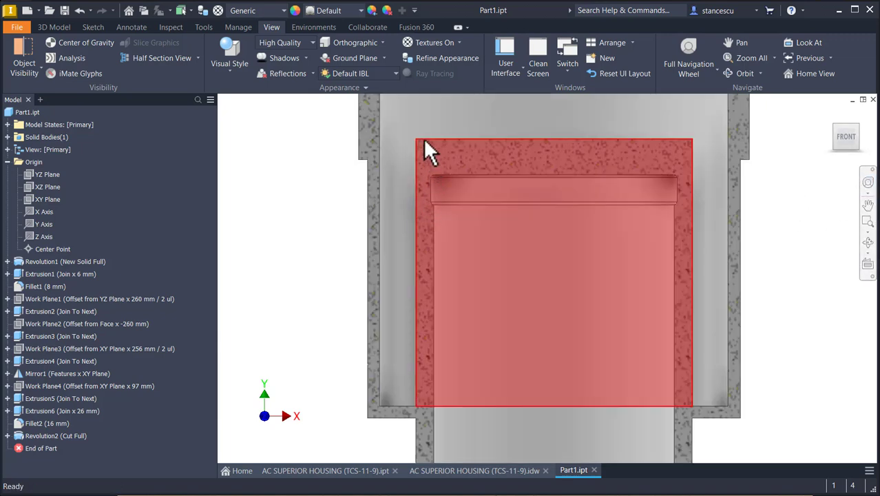
pyautogui.scroll(-6, 432, 197)
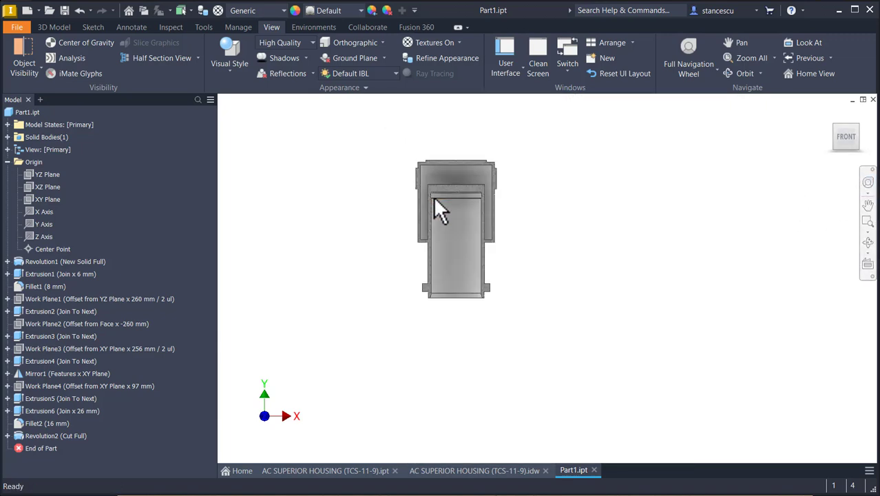
pyautogui.scroll(-2, 433, 196)
pyautogui.keyDown('shift'); pyautogui.moveTo(521, 219); pyautogui.dragTo(521, 221, button='middle'); pyautogui.keyUp('shift')
pyautogui.keyDown('shift'); pyautogui.moveTo(500, 219); pyautogui.dragTo(538, 219, button='middle'); pyautogui.keyUp('shift')
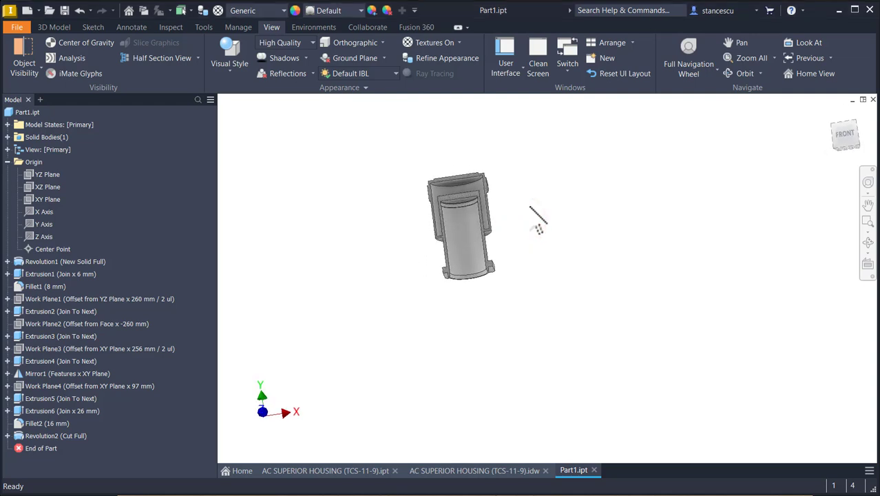
pyautogui.click(844, 136)
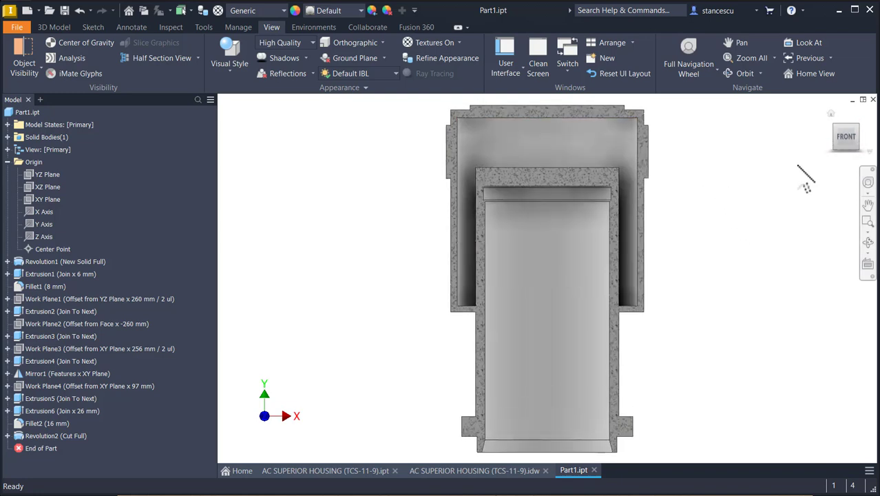
pyautogui.click(857, 148)
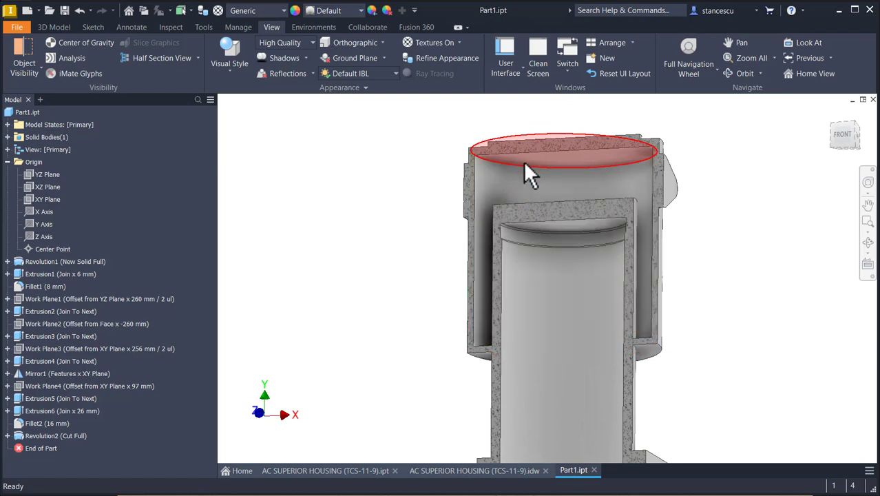
# Step: Start a fillet on the outer edge of the cavity's ceiling with a radius of 8 mm
pyautogui.click(524, 163)
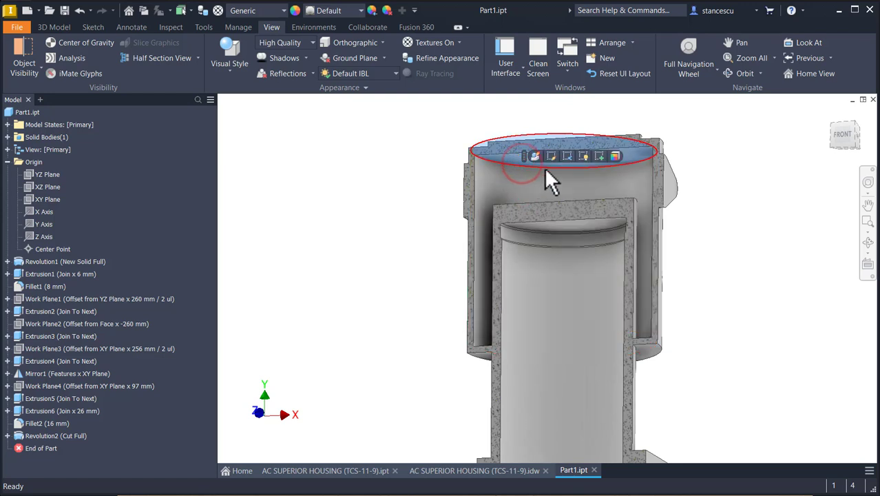
pyautogui.click(342, 168)
pyautogui.scroll(2, 497, 169)
pyautogui.click(515, 150)
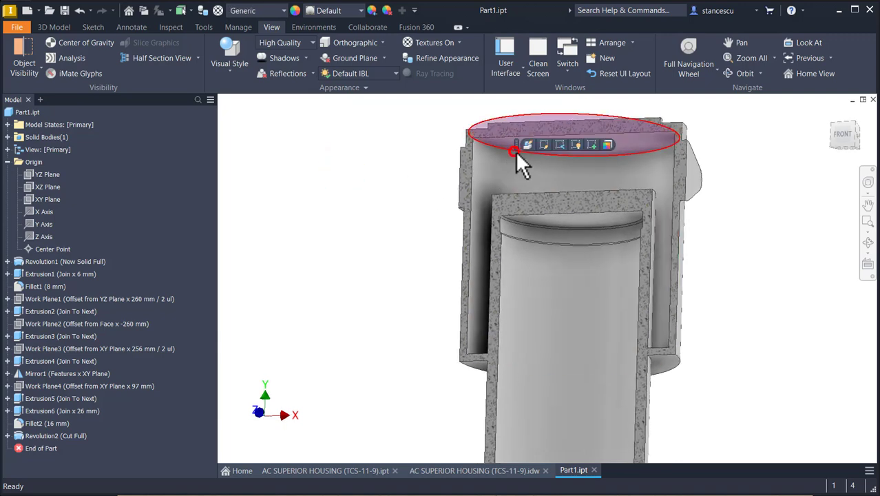
pyautogui.click(408, 167)
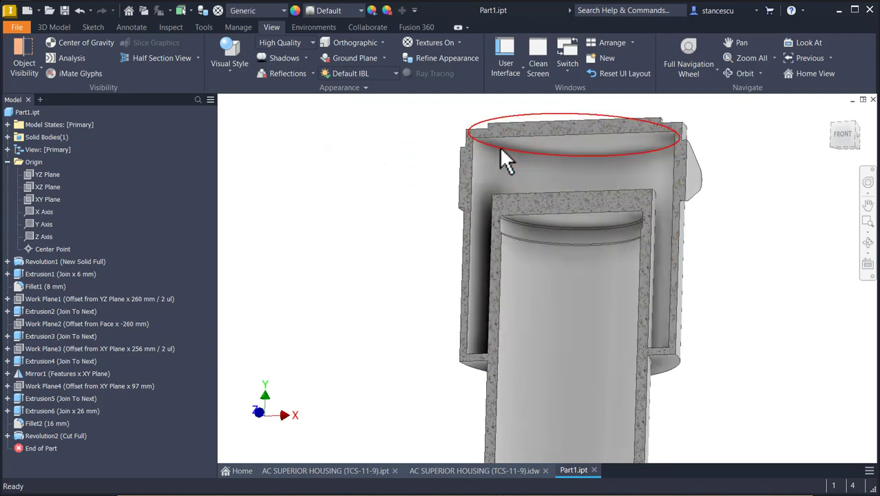
pyautogui.click(500, 150)
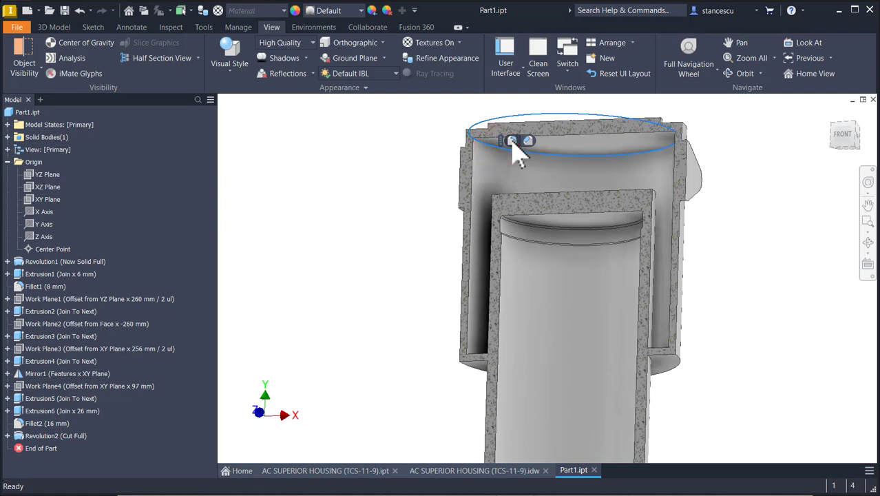
pyautogui.click(511, 141)
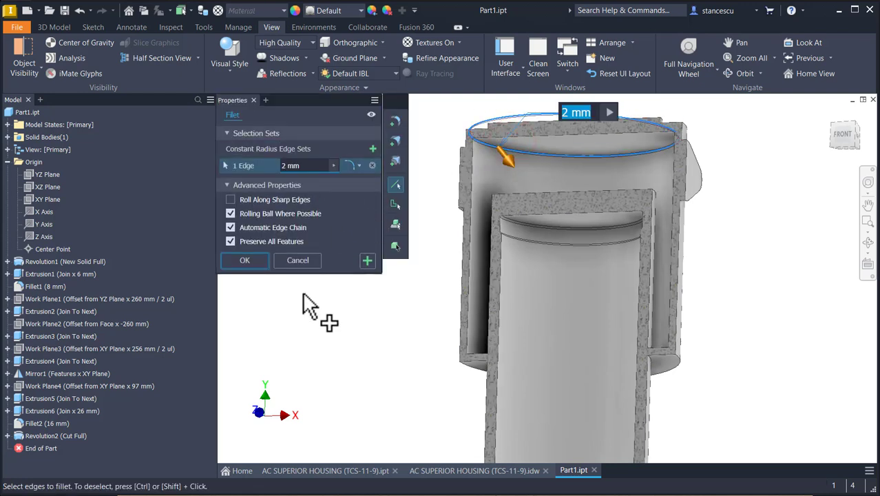
pyautogui.write('8')
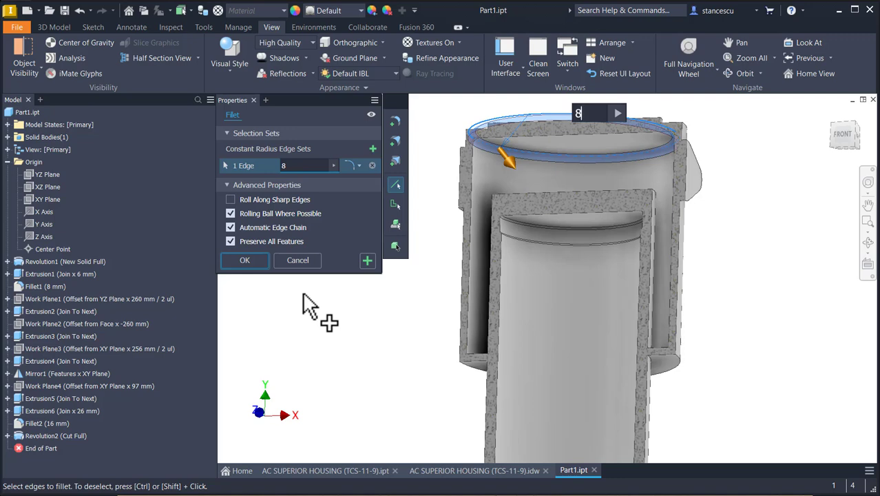
# Step: Add the cavity floor's inner edge and the edge where the neck meets the base plate to the 8 mm fillet and apply it
pyautogui.keyDown('shift'); pyautogui.moveTo(332, 405); pyautogui.dragTo(461, 383, button='middle'); pyautogui.keyUp('shift')
pyautogui.click(461, 382)
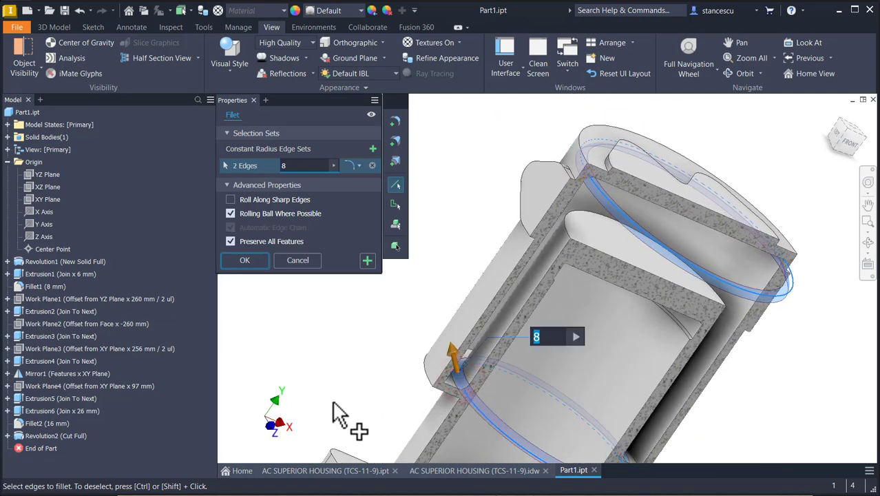
pyautogui.keyDown('shift'); pyautogui.moveTo(333, 405); pyautogui.dragTo(390, 413, button='middle'); pyautogui.keyUp('shift')
pyautogui.click(393, 415)
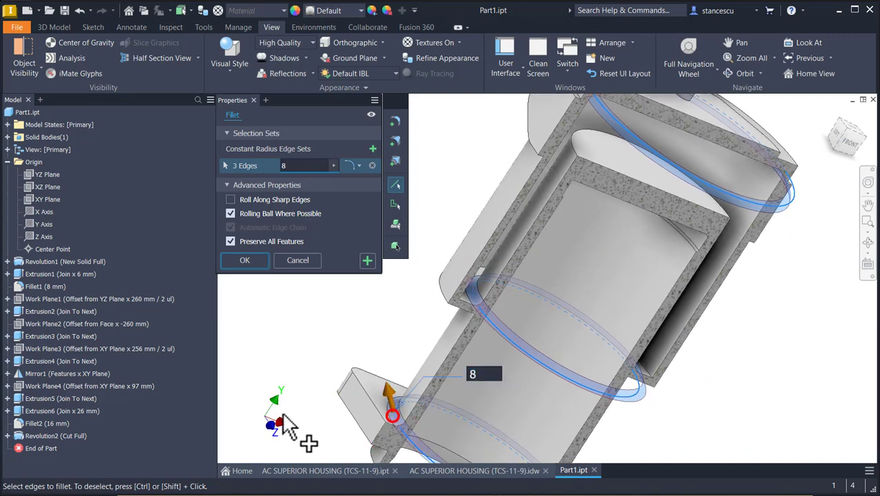
pyautogui.click(368, 261)
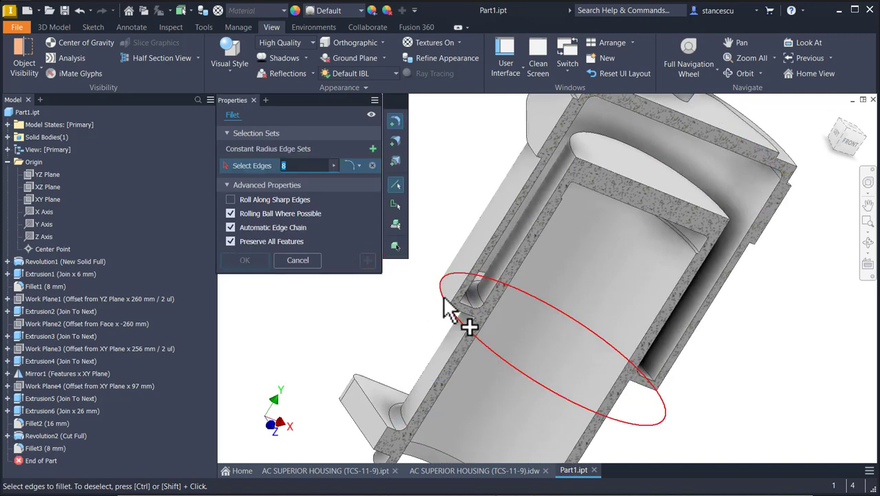
# Step: Fillet the outer edge of the cavity floor with a radius of 10 mm
pyautogui.keyDown('shift'); pyautogui.moveTo(446, 310); pyautogui.dragTo(455, 373, button='middle'); pyautogui.keyUp('shift')
pyautogui.scroll(4, 473, 389)
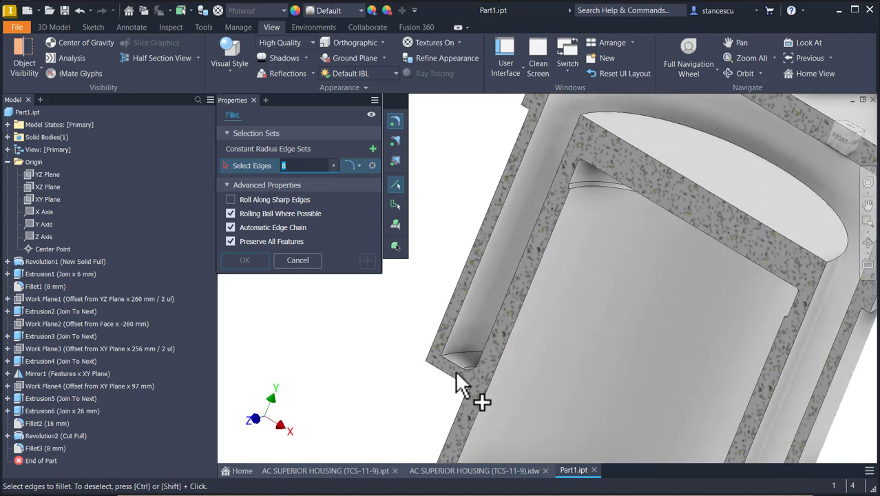
pyautogui.click(454, 357)
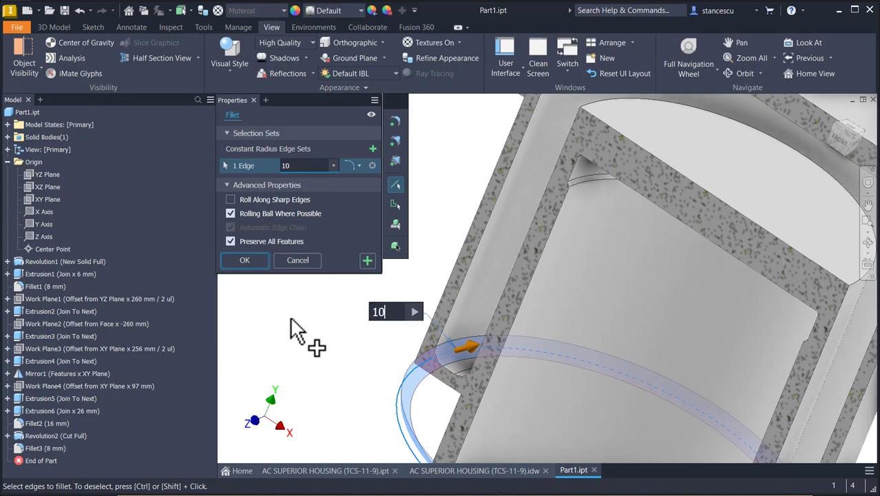
pyautogui.keyDown('shift'); pyautogui.moveTo(290, 329); pyautogui.dragTo(450, 409, button='middle'); pyautogui.keyUp('shift')
pyautogui.click(366, 261)
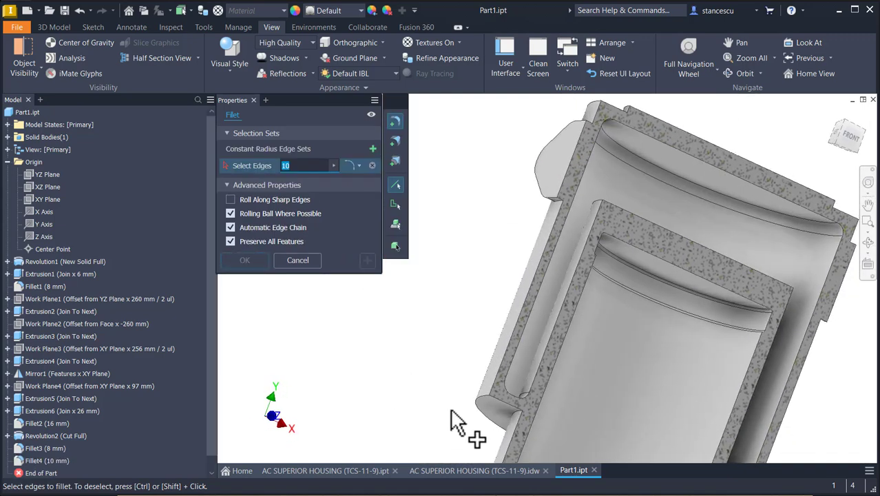
# Step: Fillet the outer lower and upper edges of the wide body section with a radius of 18 mm
pyautogui.click(486, 408)
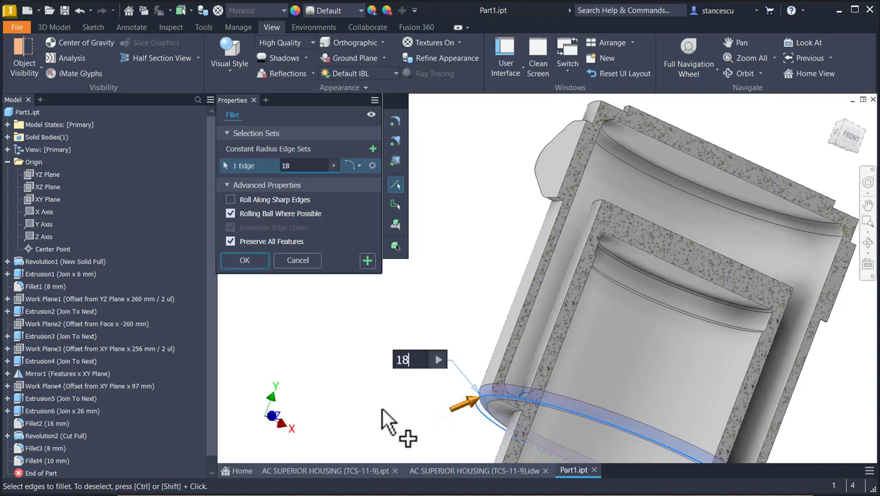
pyautogui.keyDown('shift'); pyautogui.moveTo(427, 268); pyautogui.dragTo(594, 216, button='middle'); pyautogui.keyUp('shift')
pyautogui.click(615, 228)
pyautogui.keyDown('shift'); pyautogui.moveTo(529, 241); pyautogui.dragTo(406, 320, button='middle'); pyautogui.keyUp('shift')
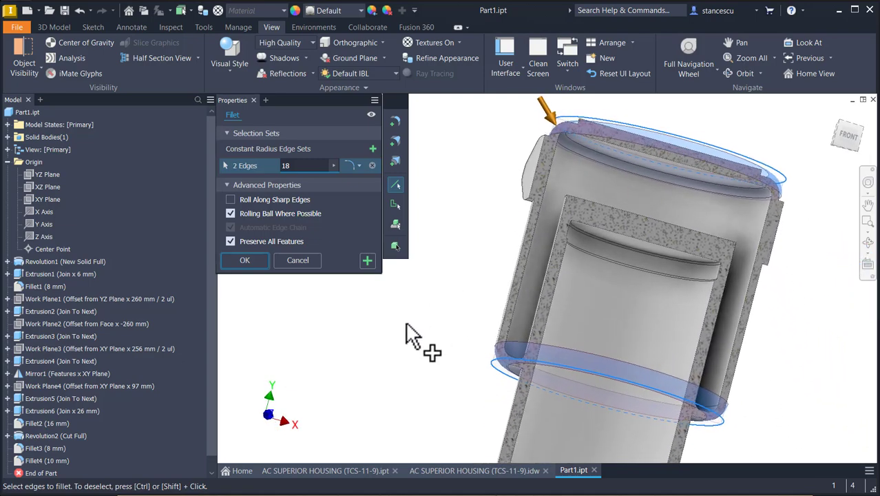
pyautogui.click(367, 261)
pyautogui.scroll(-5, 523, 260)
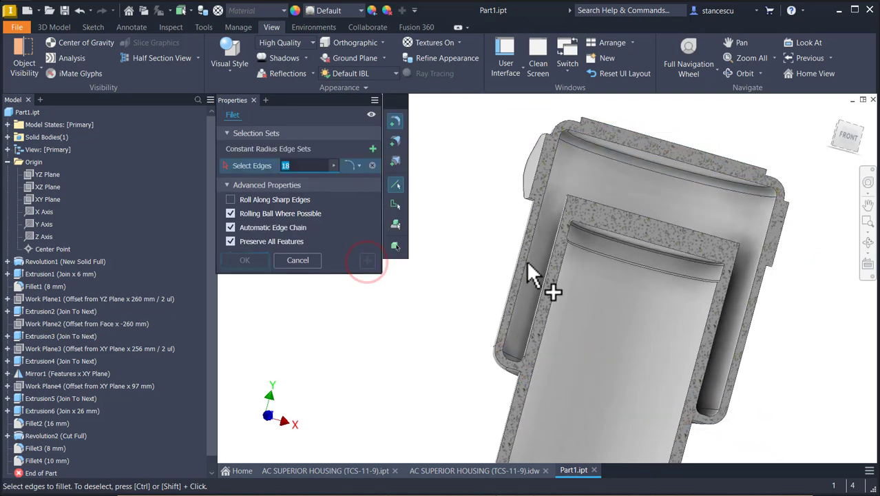
# Step: Fillet the upper outer edge of the inner cylinder inside the cavity with a radius of 2 mm and remove the half section view
pyautogui.click(593, 203)
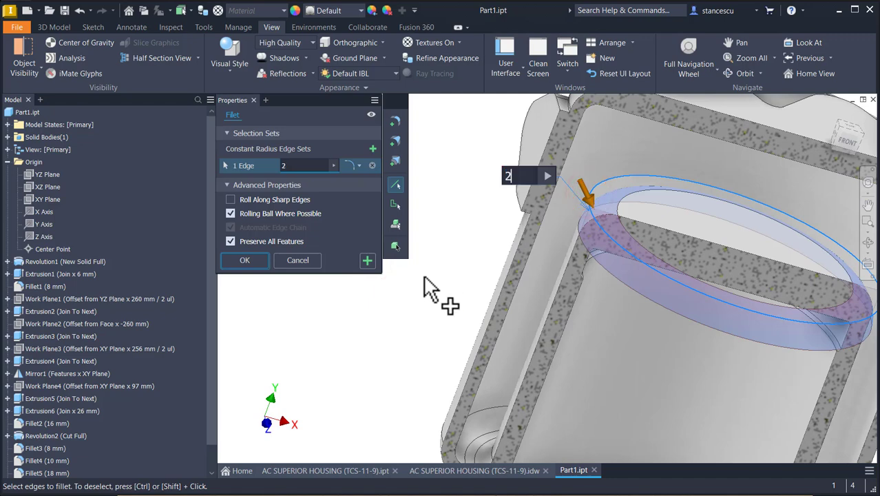
pyautogui.click(246, 260)
pyautogui.press('F6')
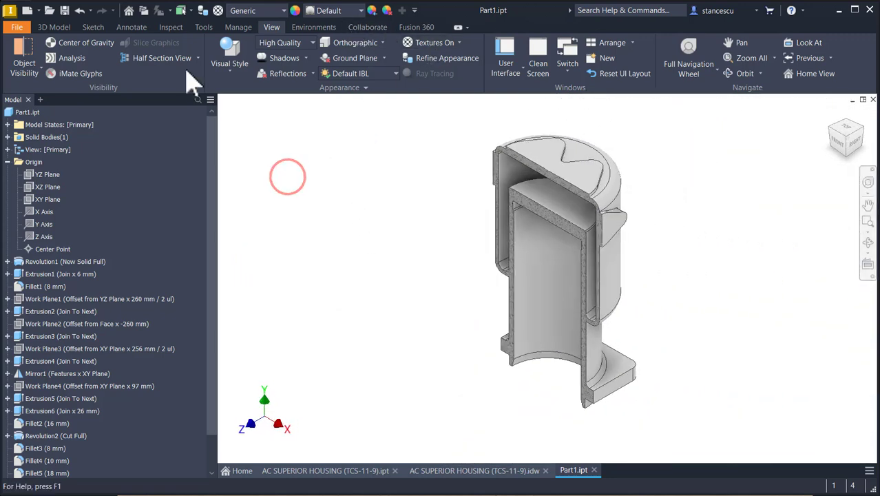
pyautogui.click(197, 58)
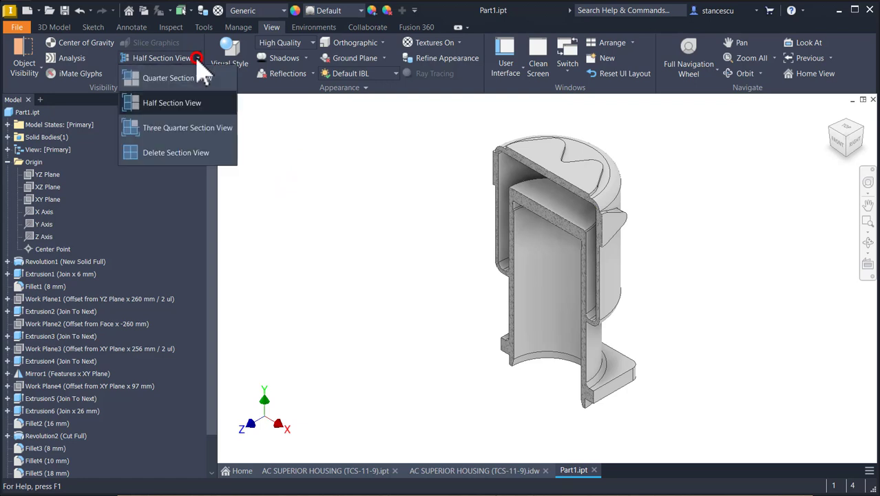
pyautogui.click(181, 152)
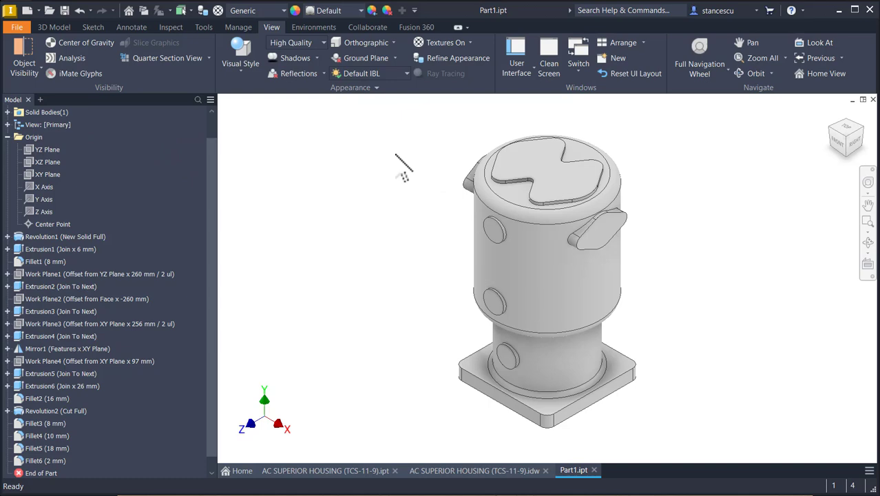
# Step: Create a sketch on the top face of the raised lid pad containing its projected outline
pyautogui.click(530, 154)
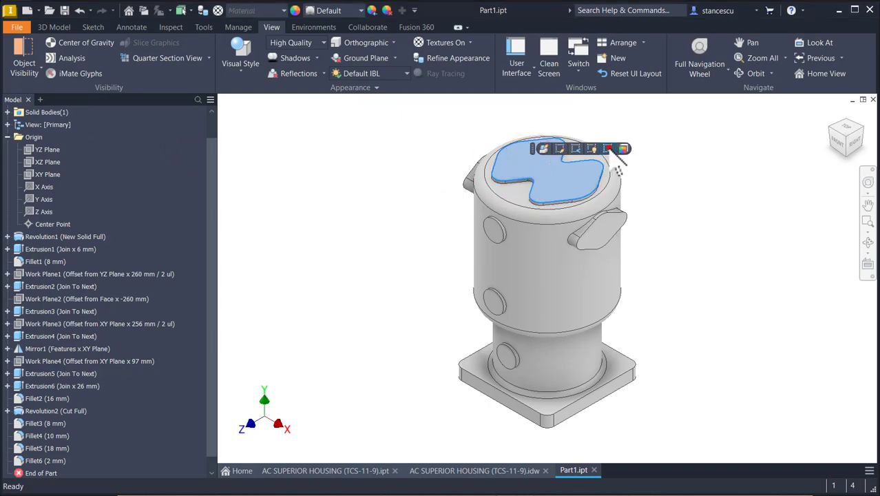
pyautogui.click(608, 149)
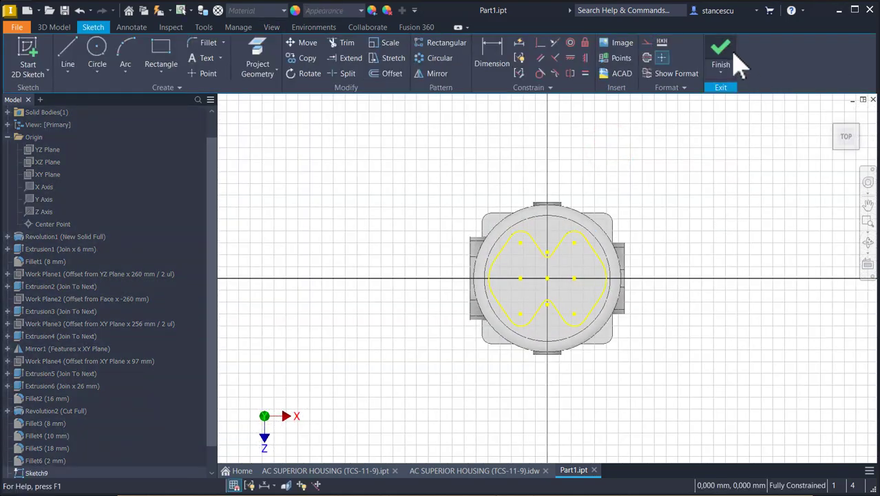
pyautogui.click(723, 62)
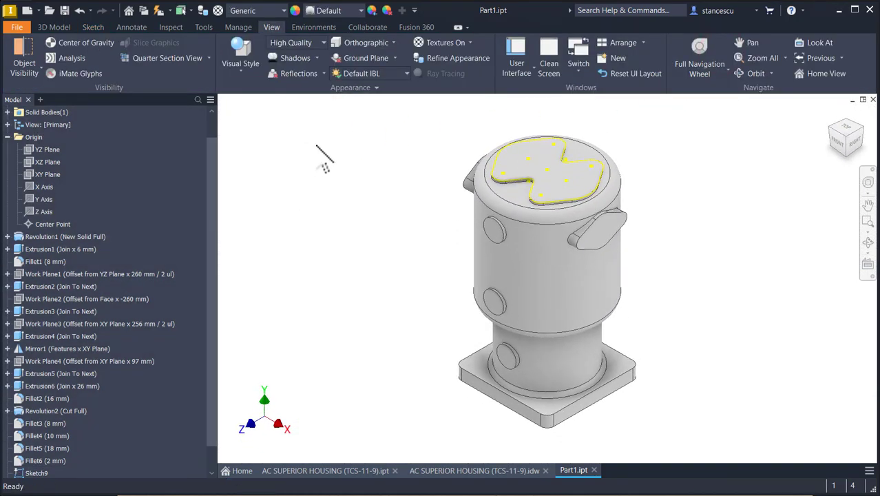
# Step: Extrude the pad outline 23 mm downward into the housing as a new solid body
pyautogui.click(54, 26)
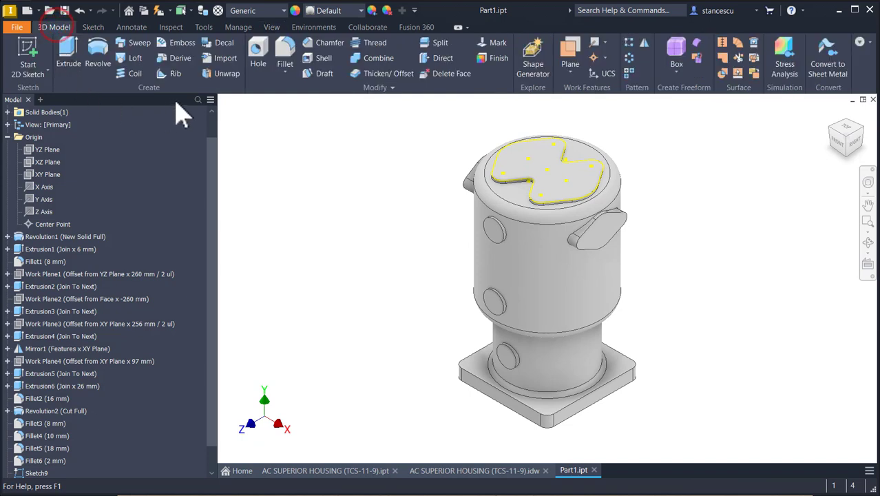
pyautogui.click(68, 56)
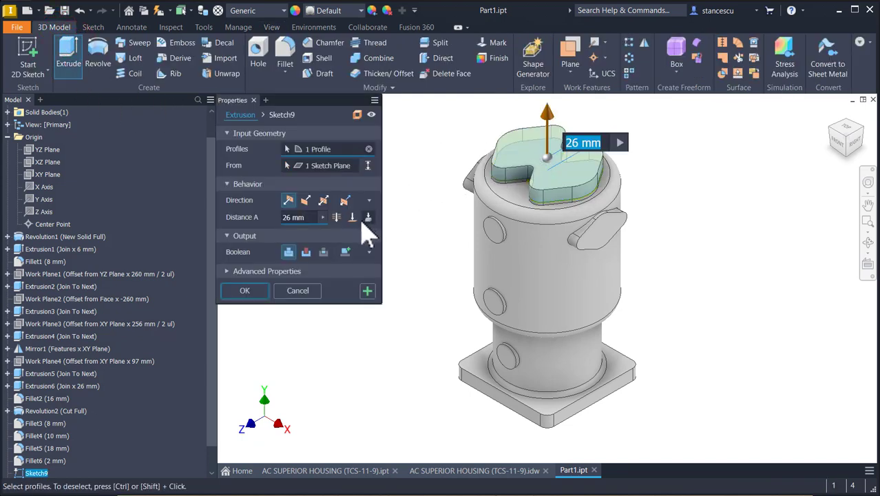
pyautogui.click(306, 199)
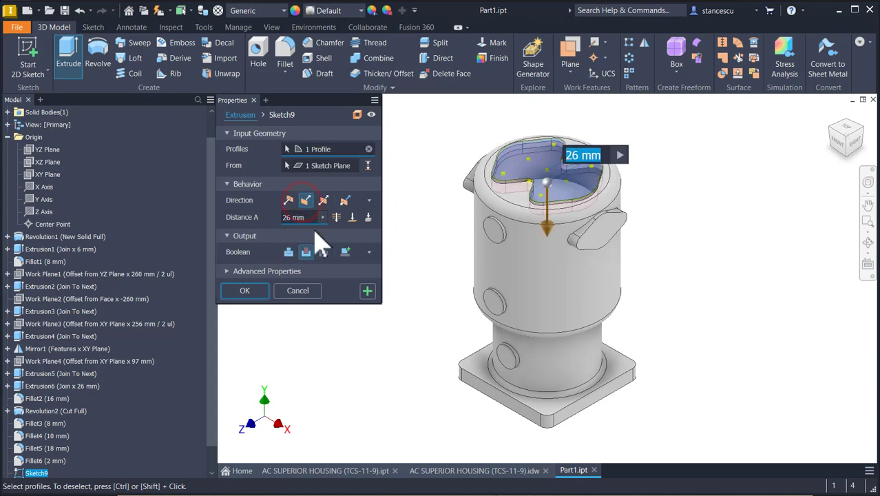
pyautogui.click(289, 252)
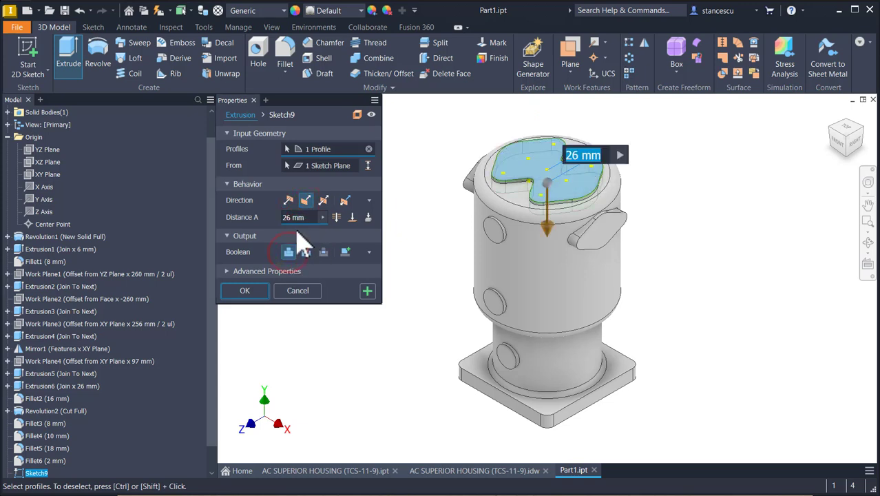
pyautogui.click(306, 217)
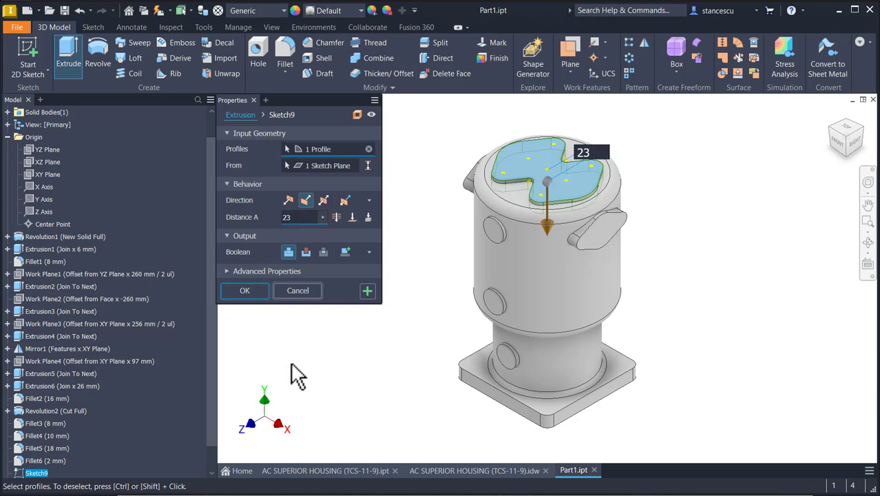
pyautogui.click(345, 252)
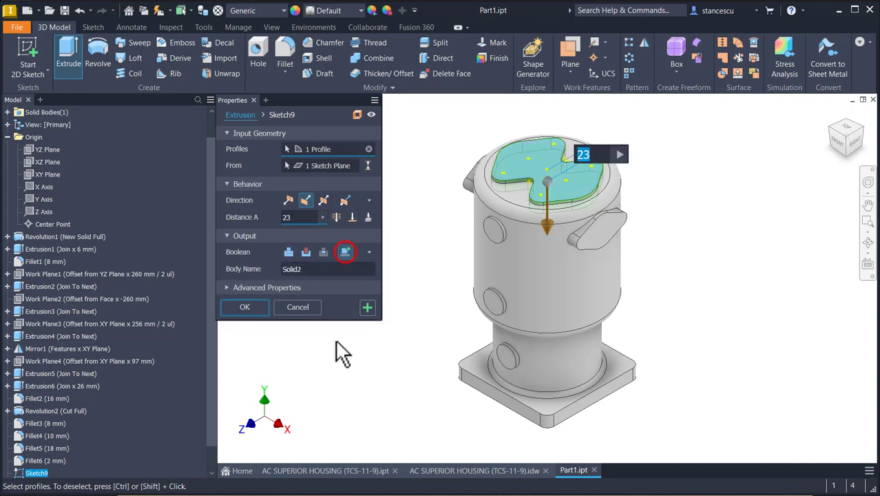
pyautogui.click(244, 307)
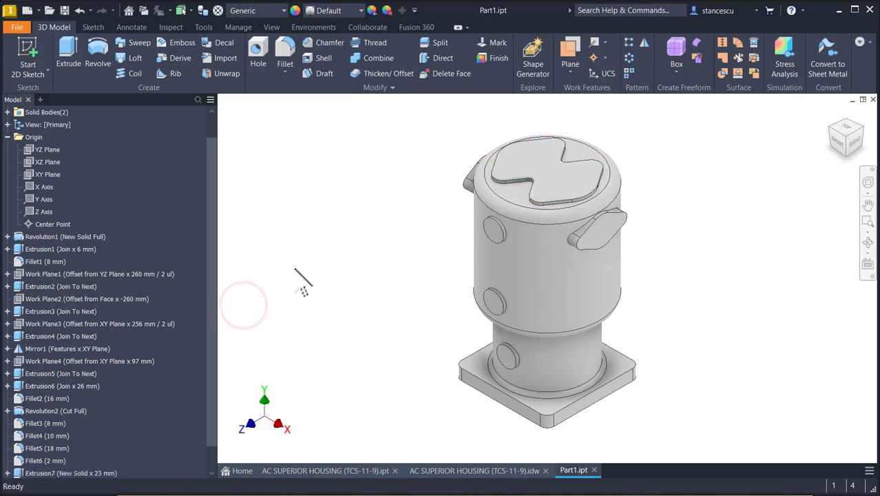
# Step: Set the body appearance of the new pad solid to Orange
pyautogui.click(7, 112)
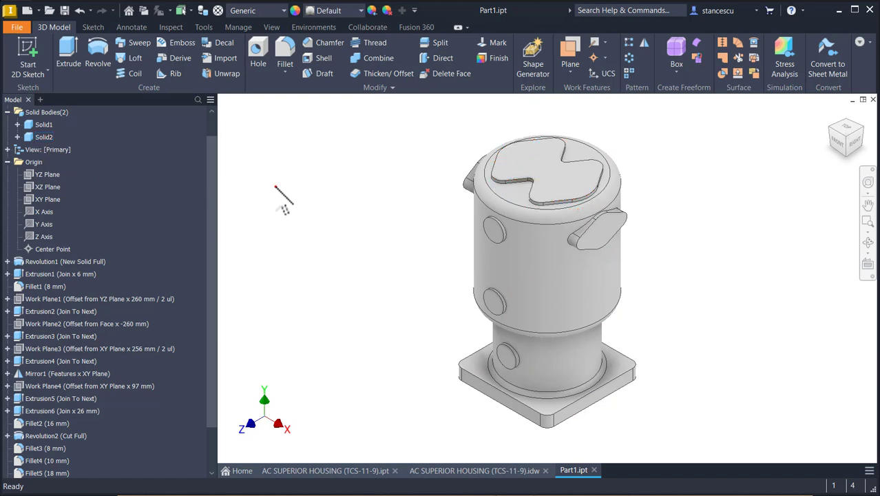
pyautogui.rightClick(28, 133)
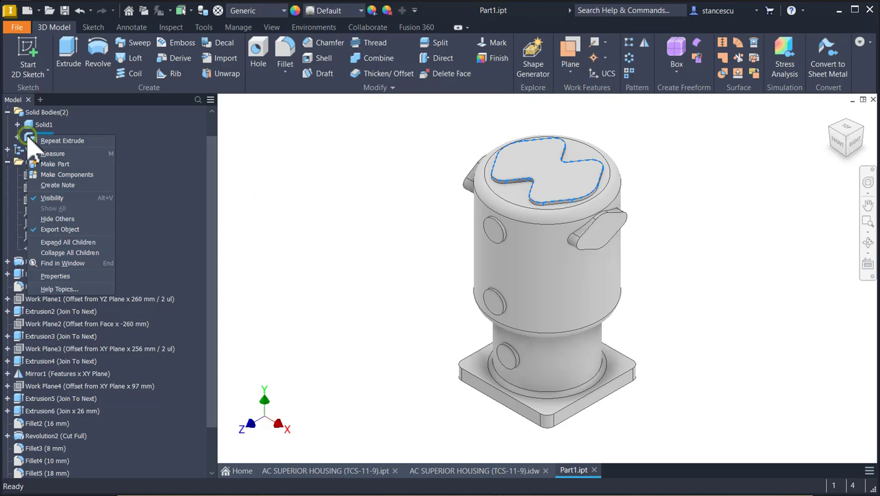
pyautogui.click(56, 276)
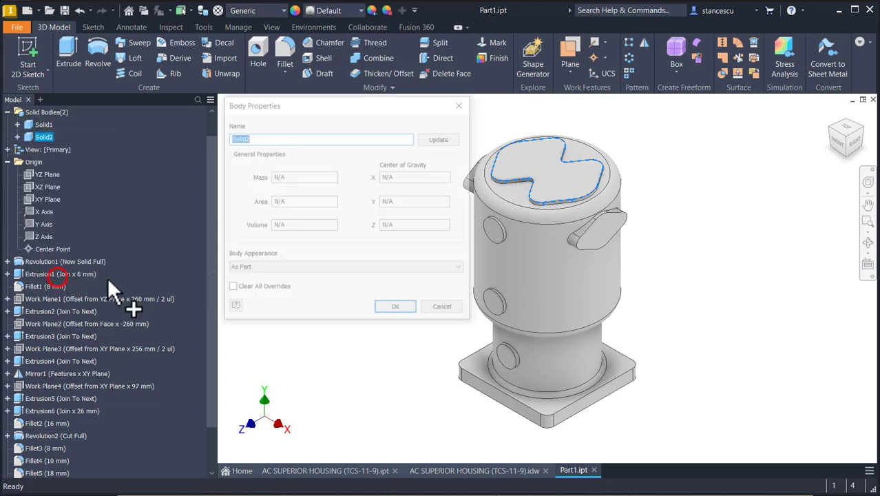
pyautogui.click(270, 268)
pyautogui.scroll(-5, 275, 279)
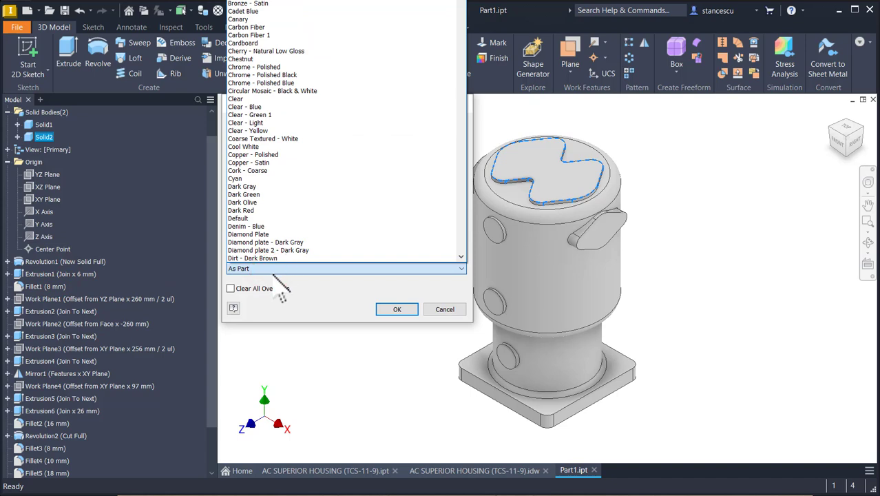
pyautogui.press('o')
pyautogui.scroll(-2, 274, 259)
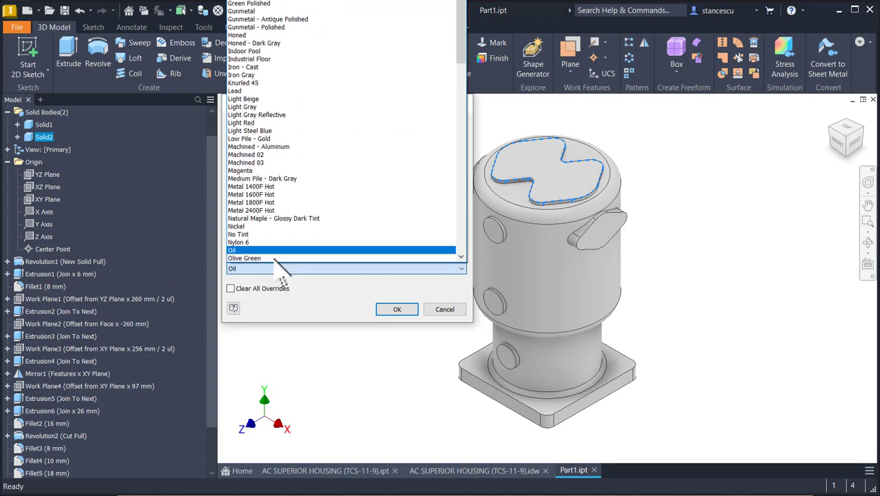
pyautogui.scroll(-1, 283, 265)
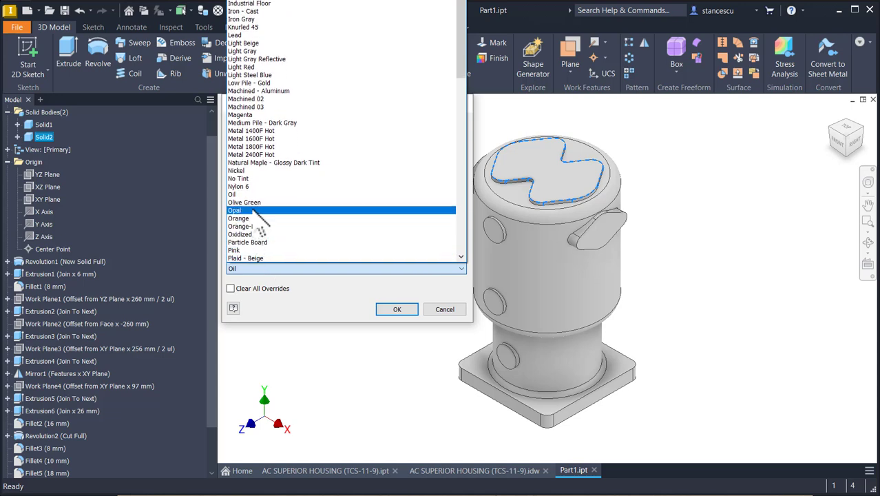
pyautogui.click(253, 217)
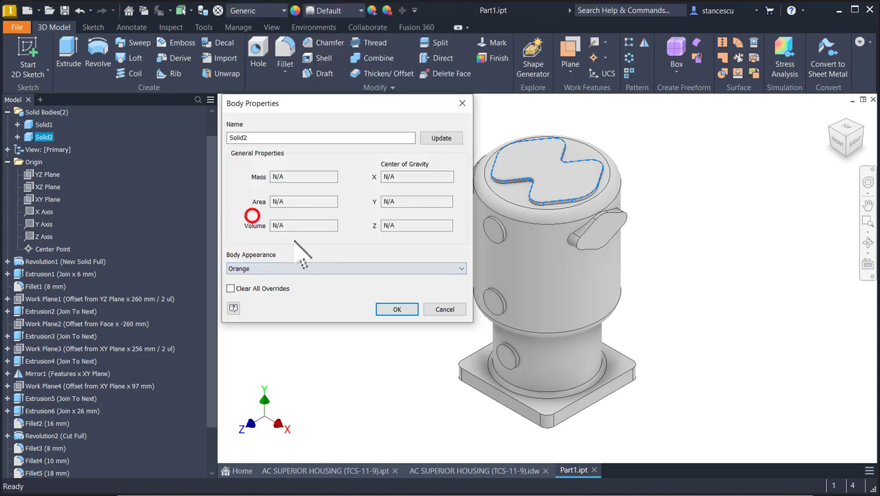
pyautogui.click(389, 312)
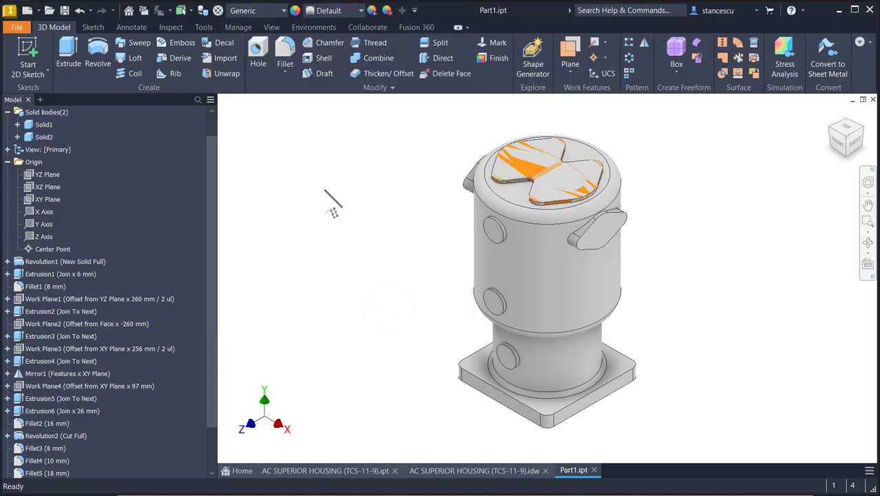
# Step: Hide the orange pad body and create another sketch of the pad outline on the housing's top face
pyautogui.rightClick(44, 139)
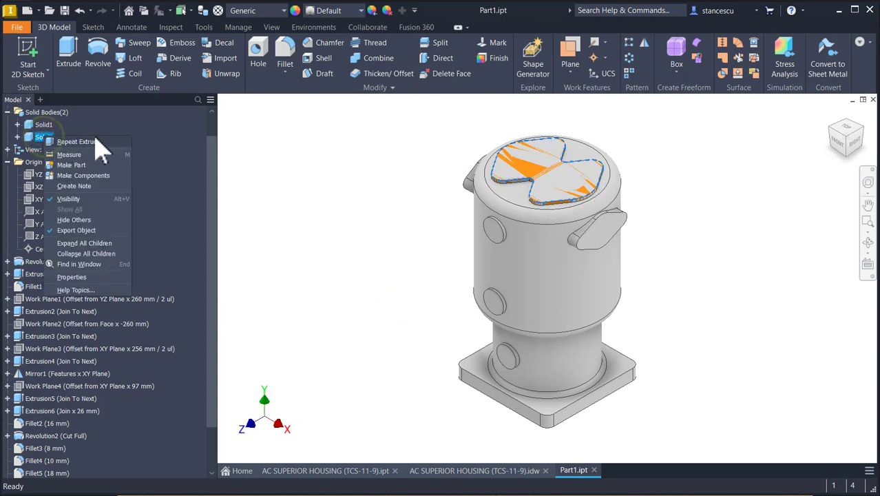
pyautogui.click(72, 199)
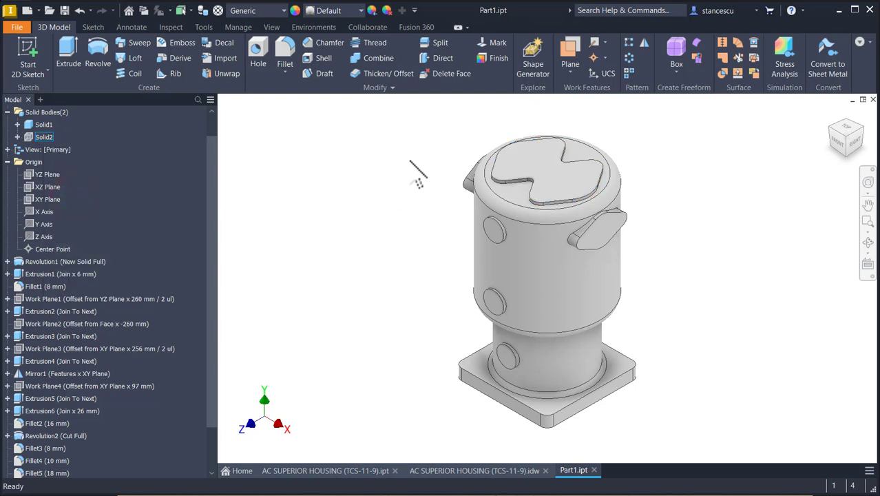
pyautogui.click(528, 152)
pyautogui.click(604, 145)
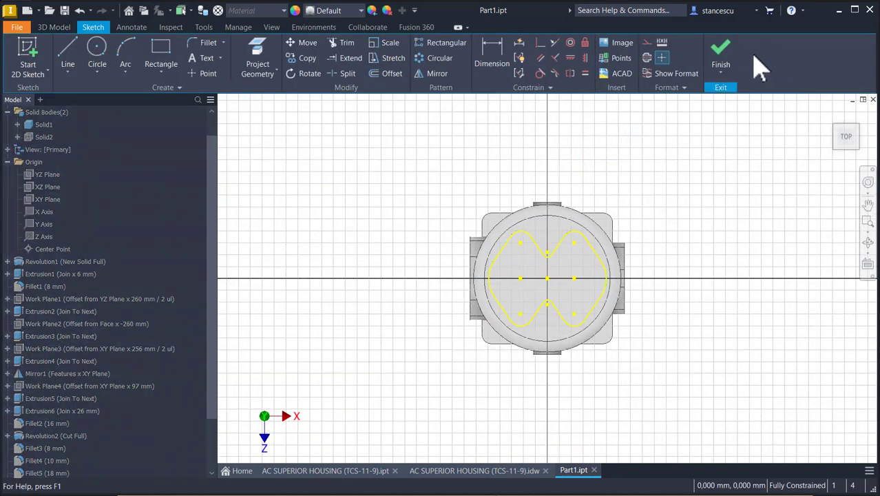
pyautogui.click(721, 52)
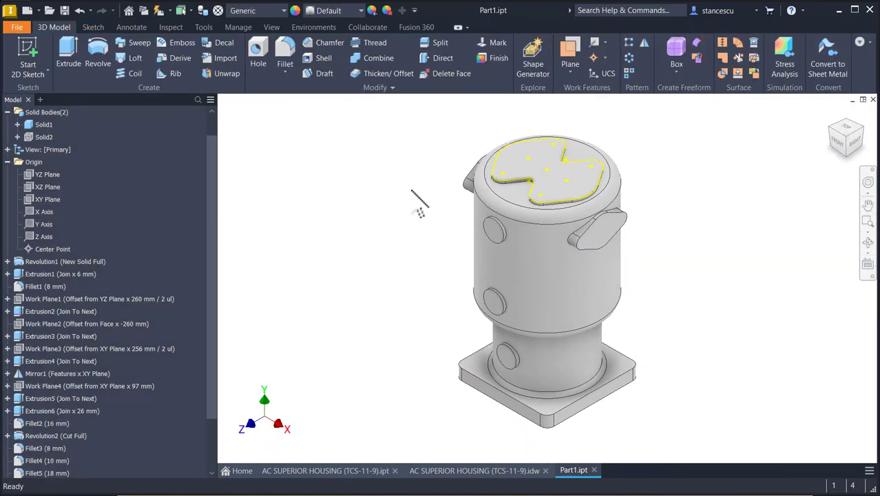
# Step: Start a cut extrusion of the pad outline downward into the main housing body, with its extent ending at a selected face
pyautogui.click(75, 58)
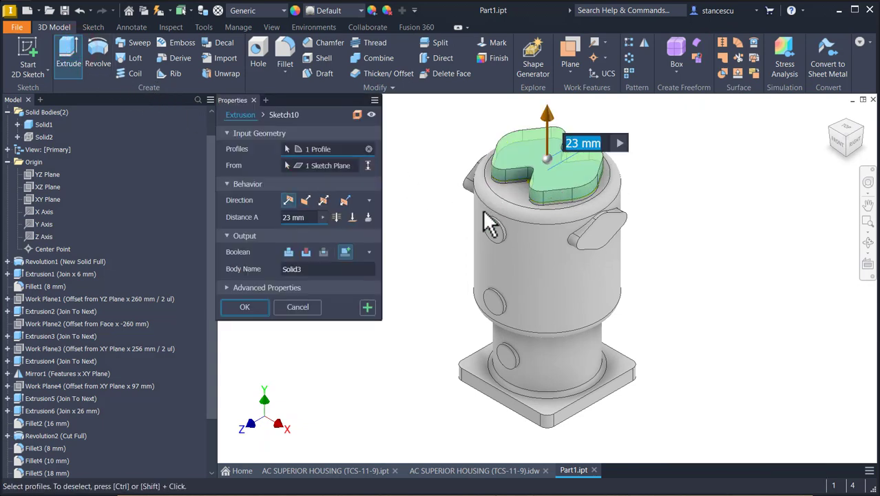
pyautogui.click(306, 252)
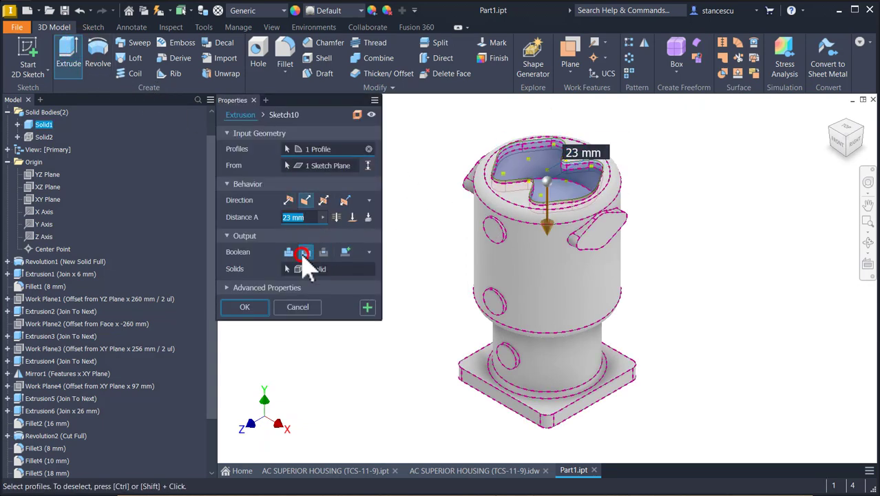
pyautogui.scroll(-4, 589, 256)
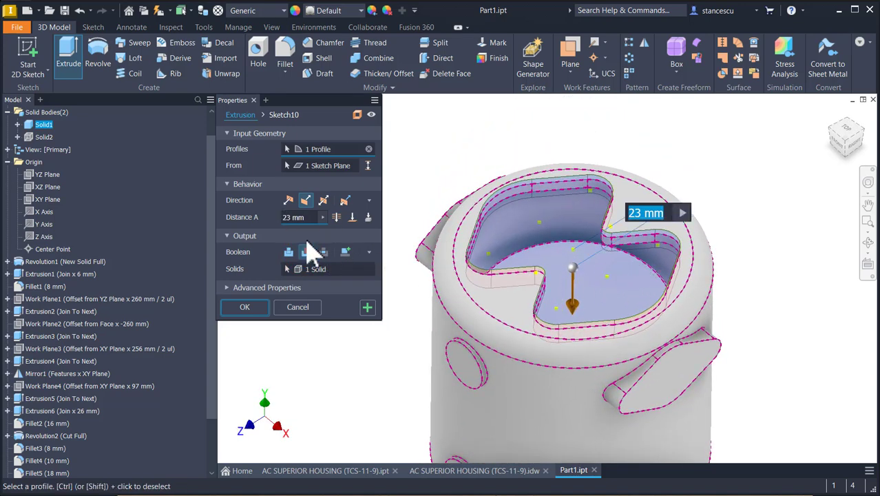
pyautogui.click(353, 217)
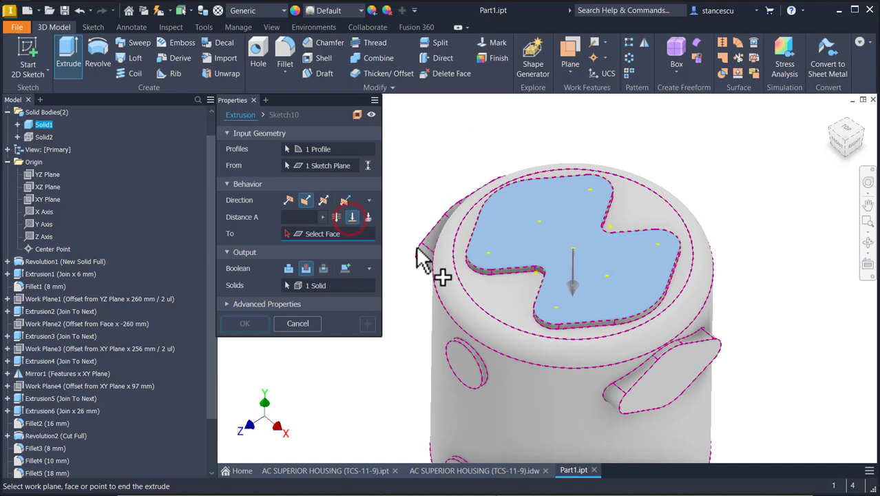
pyautogui.moveTo(597, 311)
pyautogui.keyDown('shift'); pyautogui.mouseDown(button='middle')
pyautogui.moveTo(619, 283)
pyautogui.moveTo(585, 322)
pyautogui.mouseUp(button='middle'); pyautogui.keyUp('shift')
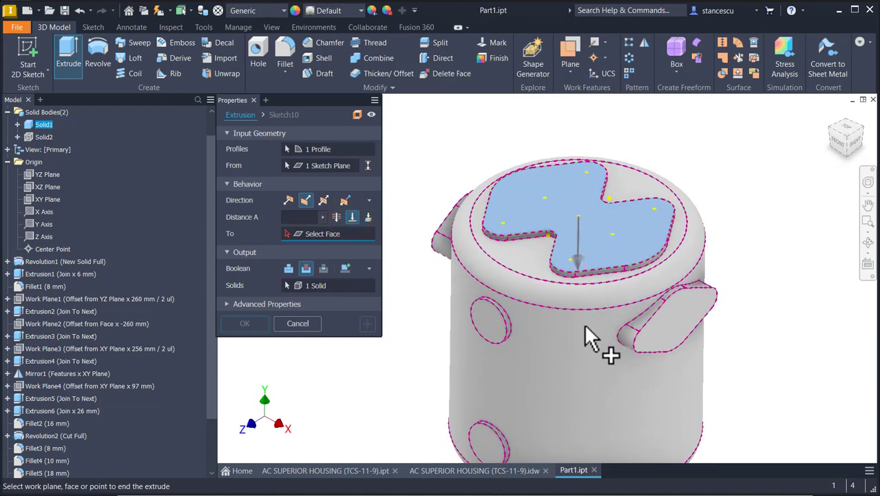
pyautogui.keyDown('shift'); pyautogui.moveTo(552, 288); pyautogui.dragTo(604, 237, button='middle'); pyautogui.keyUp('shift')
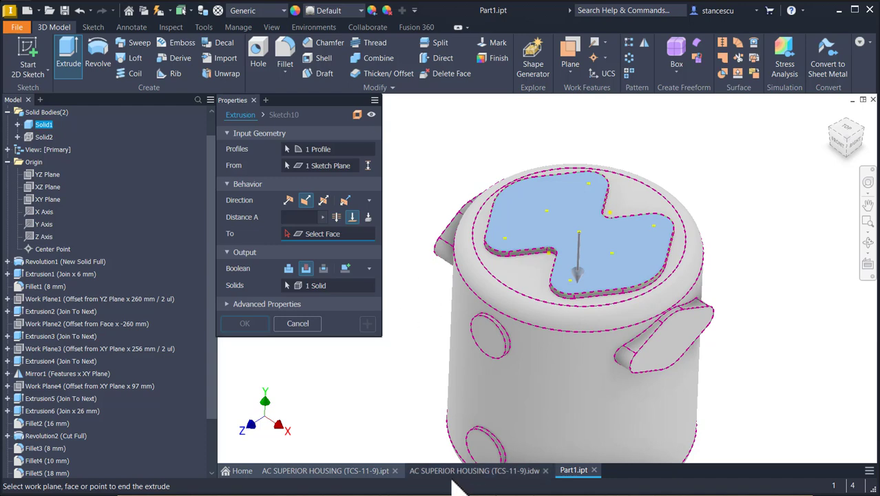
# Step: Examine section view B-B and the quarter-cut housing view in the drawing for where the pad cut ends, and return to Part1
pyautogui.click(473, 469)
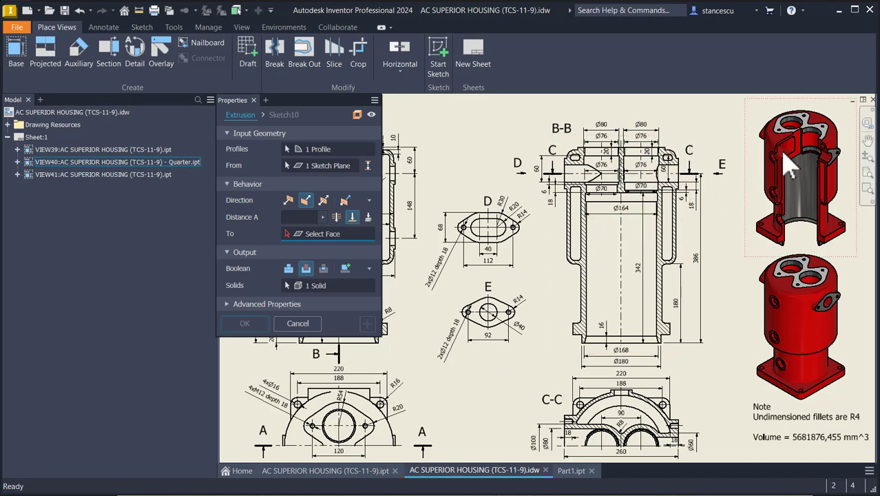
pyautogui.scroll(5, 795, 165)
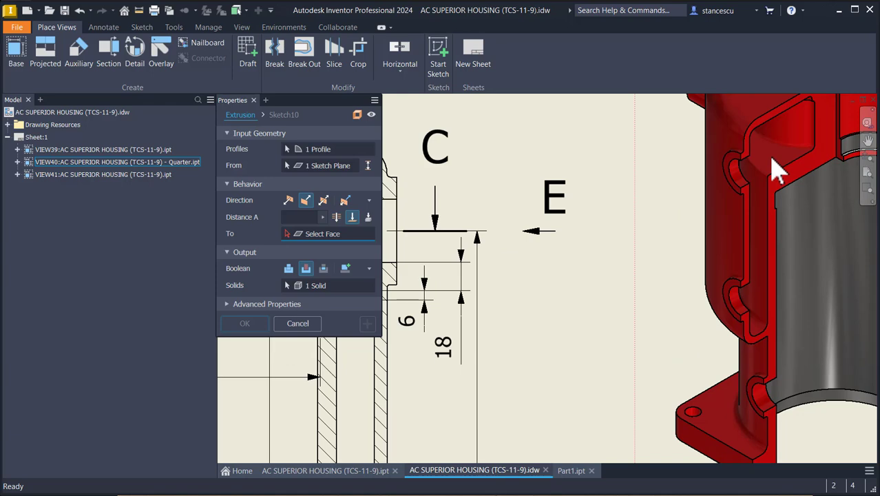
pyautogui.scroll(-2, 681, 237)
pyautogui.moveTo(516, 254); pyautogui.dragTo(671, 256, button='middle')
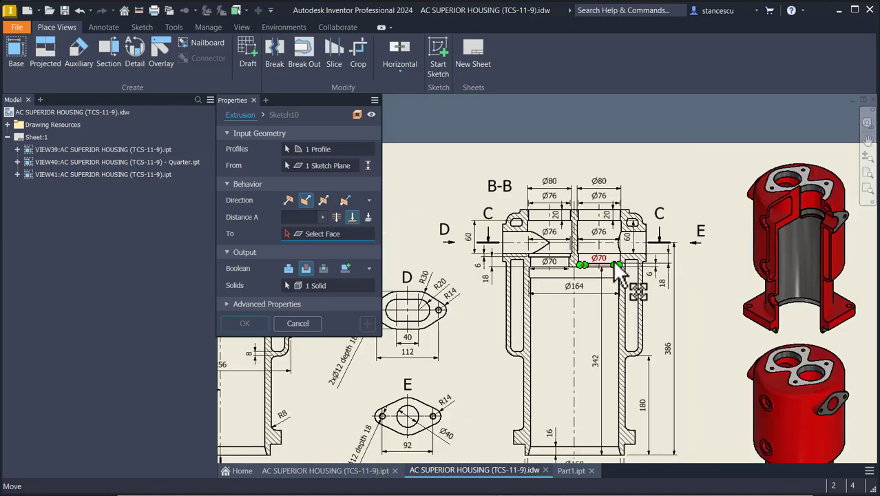
pyautogui.press('F2')
pyautogui.moveTo(530, 250); pyautogui.dragTo(537, 252, button='middle')
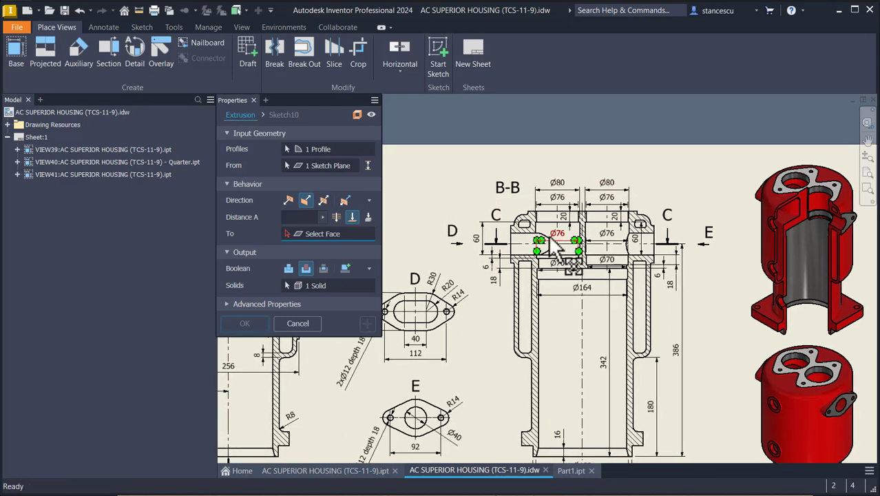
pyautogui.moveTo(575, 210); pyautogui.dragTo(620, 222)
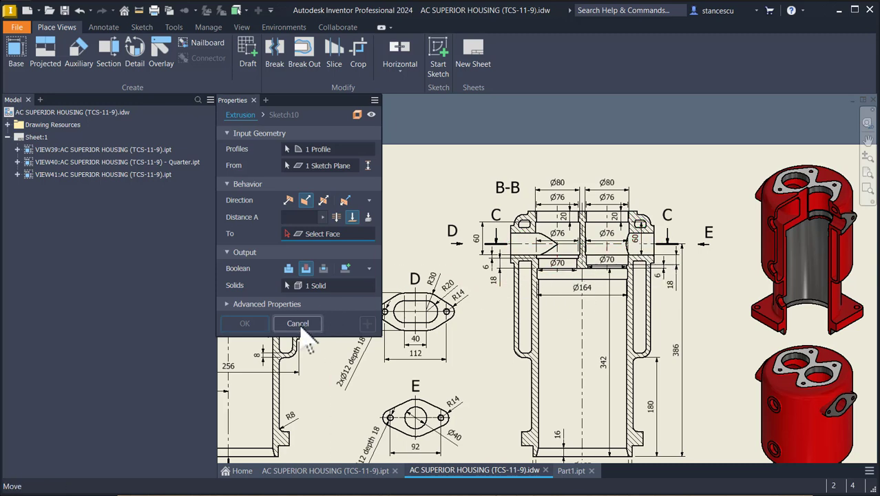
pyautogui.click(575, 470)
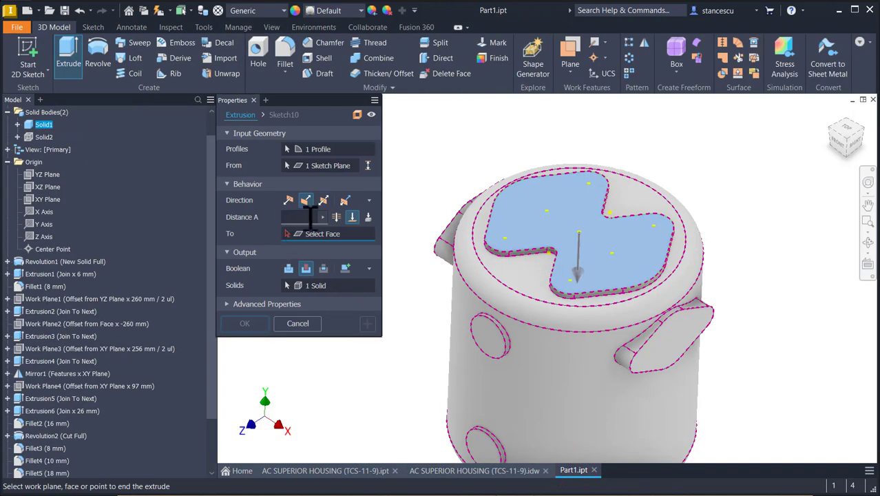
pyautogui.click(308, 217)
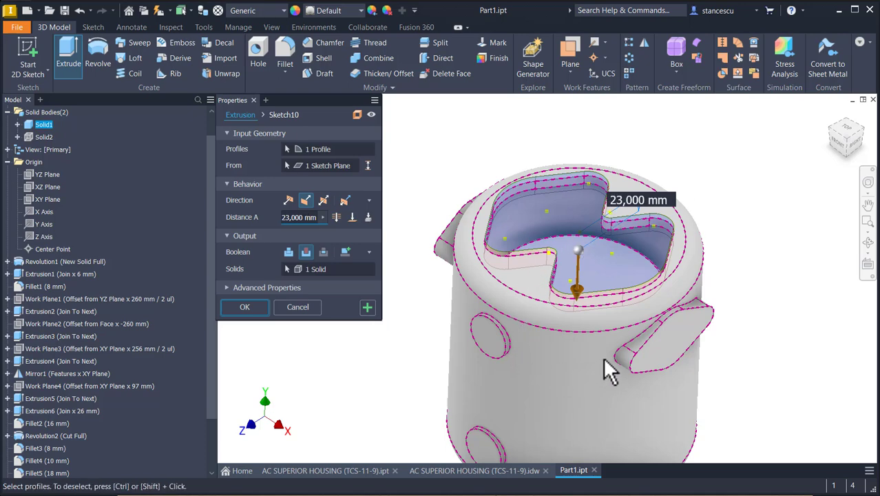
pyautogui.click(294, 308)
pyautogui.click(316, 247)
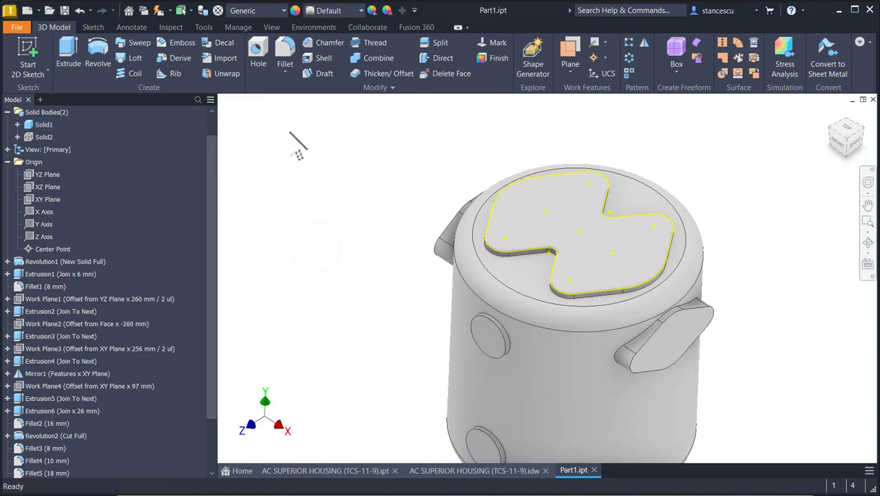
# Step: Create a half section view of the housing parallel to the pad's top face, offset -37 mm
pyautogui.click(272, 27)
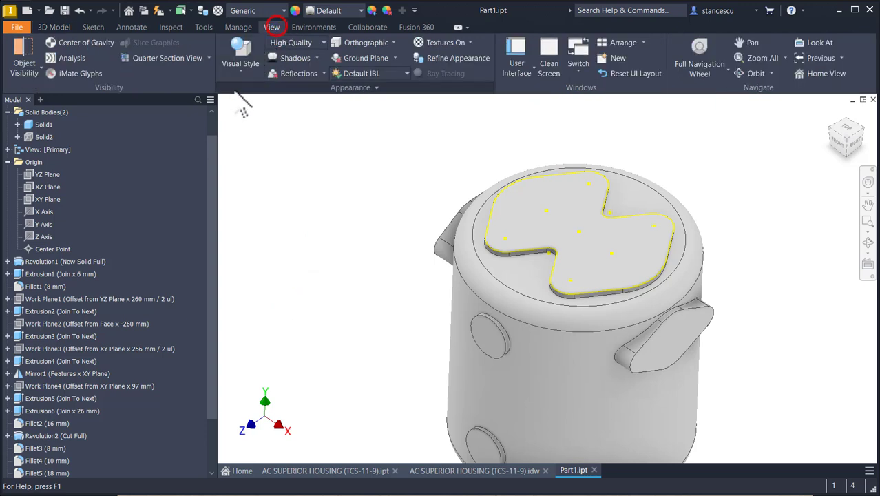
pyautogui.click(207, 60)
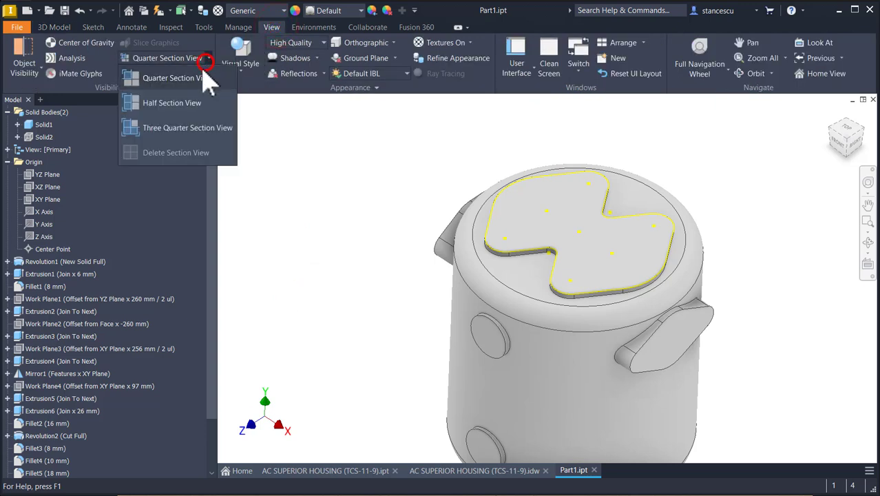
pyautogui.click(184, 107)
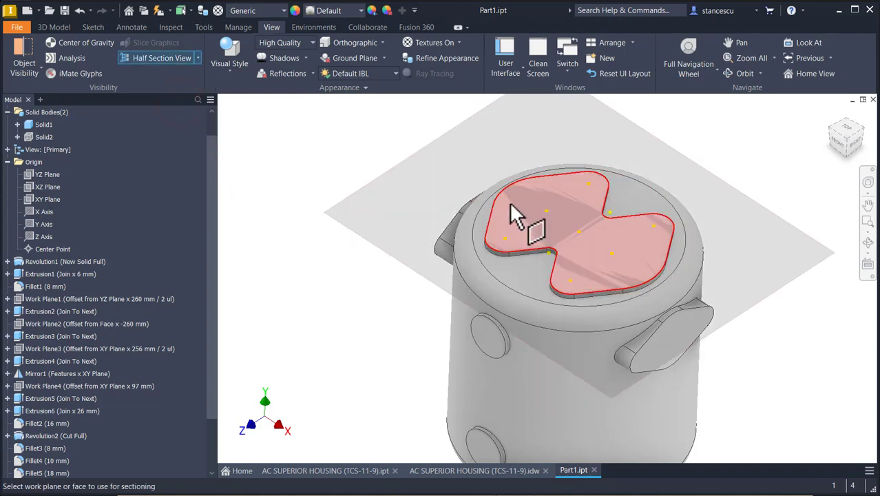
pyautogui.click(510, 203)
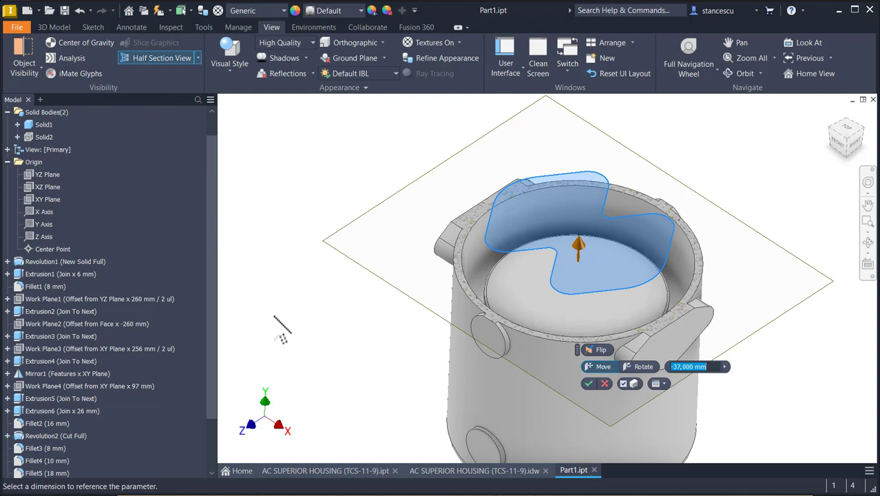
pyautogui.click(590, 383)
pyautogui.click(300, 232)
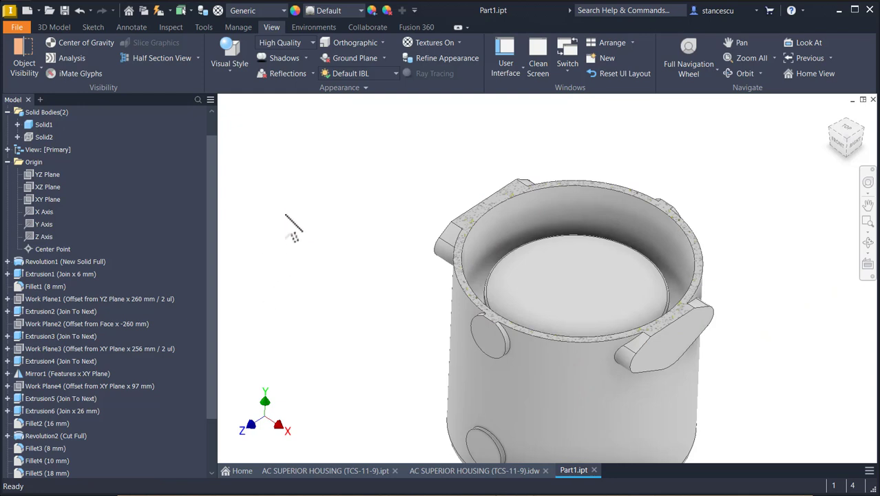
# Step: Cut-extrude the pad outline sketch from the main housing body down to the top face of the inner cylinder
pyautogui.moveTo(212, 352); pyautogui.dragTo(207, 445)
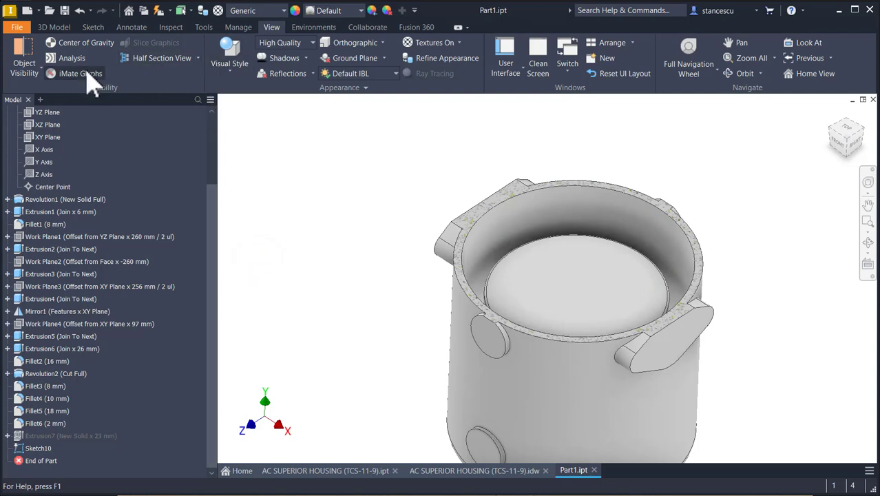
pyautogui.click(53, 27)
pyautogui.click(69, 60)
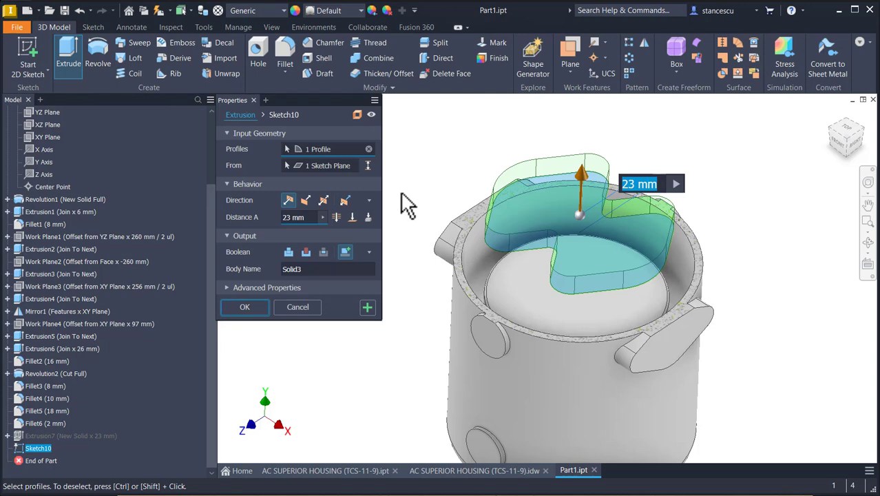
pyautogui.click(352, 217)
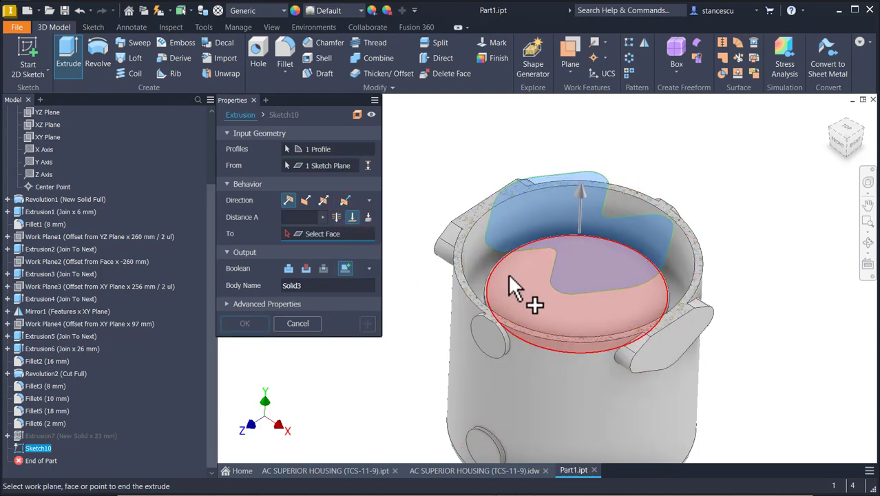
pyautogui.click(510, 274)
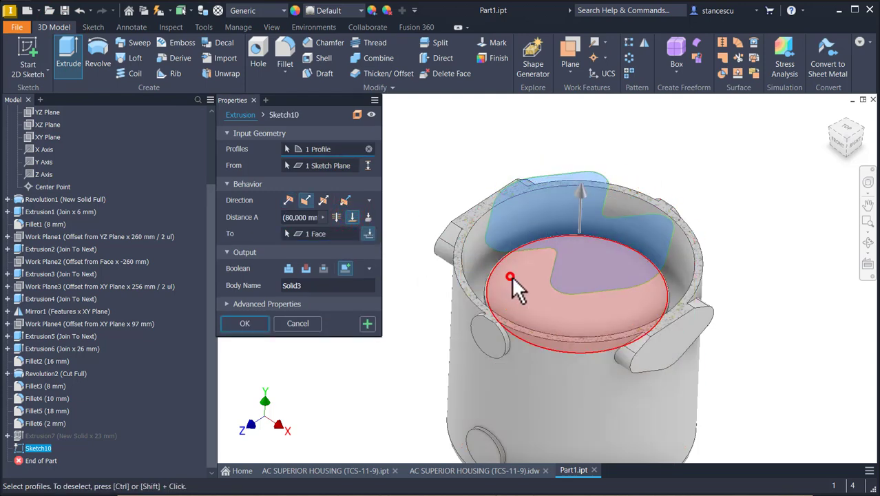
pyautogui.click(305, 268)
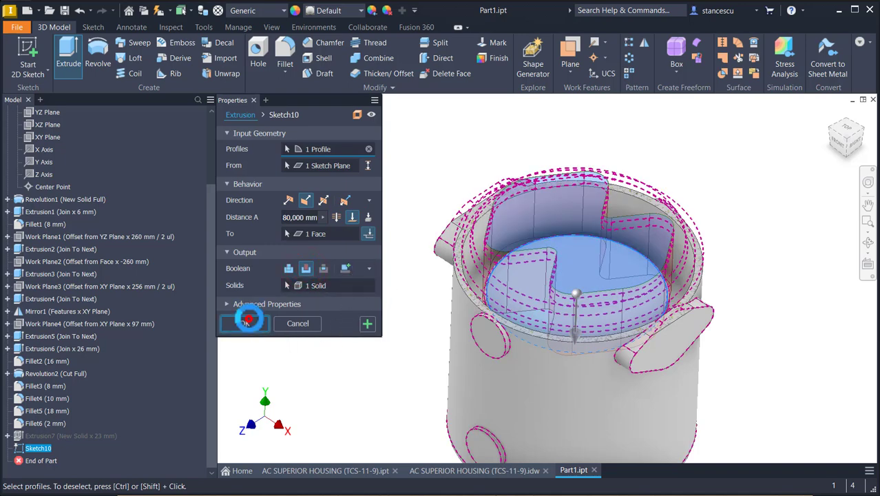
pyautogui.click(246, 323)
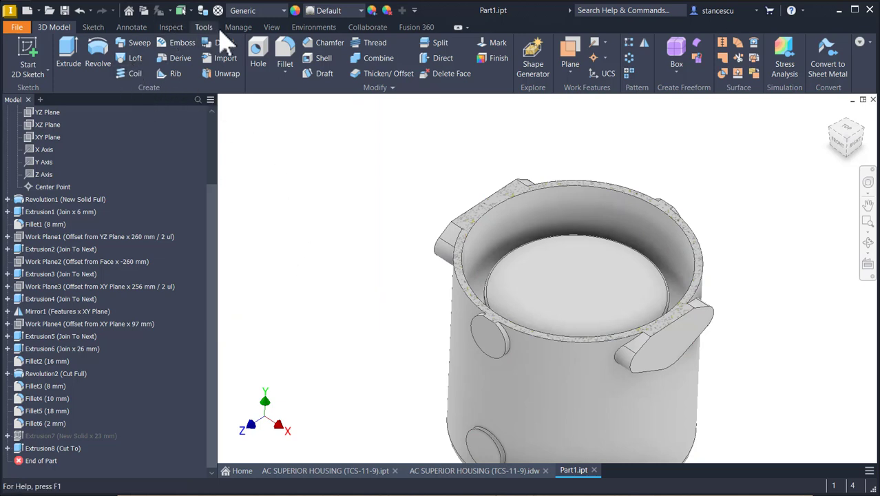
# Step: Delete the section view and return the whole housing to the home view
pyautogui.click(271, 28)
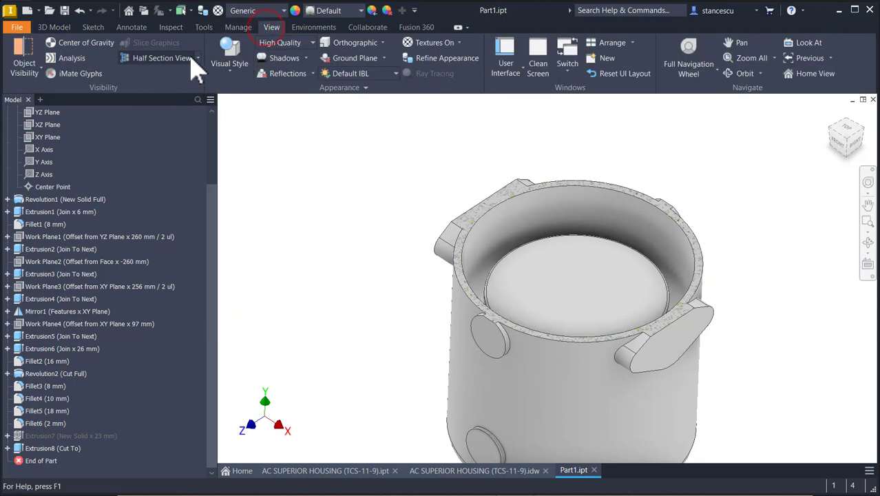
pyautogui.click(197, 59)
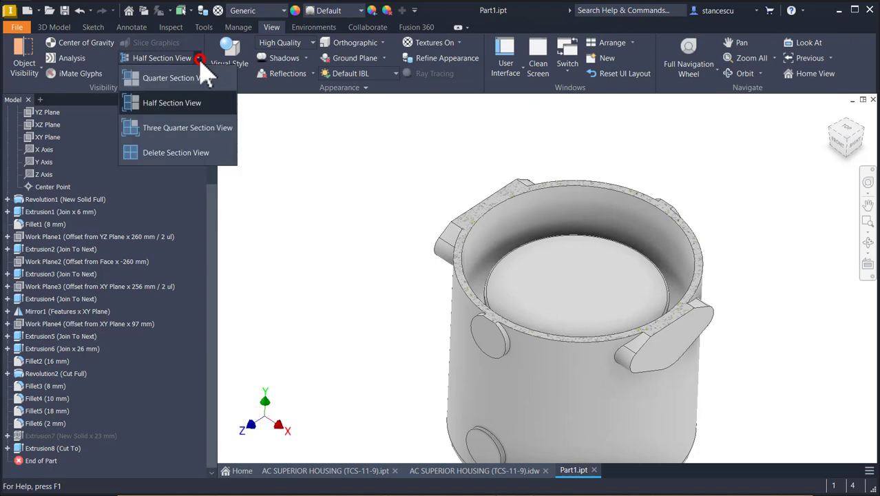
pyautogui.click(177, 152)
pyautogui.keyDown('shift'); pyautogui.moveTo(325, 239); pyautogui.dragTo(520, 297, button='middle'); pyautogui.keyUp('shift')
pyautogui.press('F6')
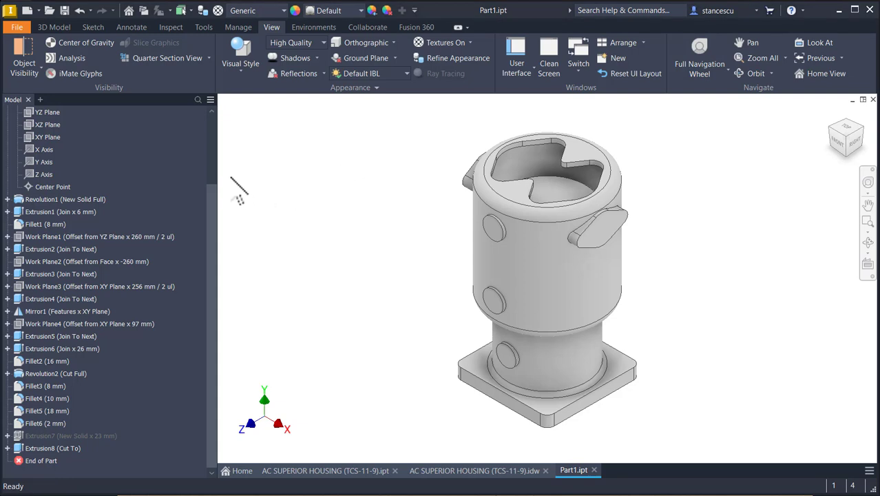
# Step: Show the orange pad body and hide the main housing body, with the pad in the home view
pyautogui.scroll(4, 158, 165)
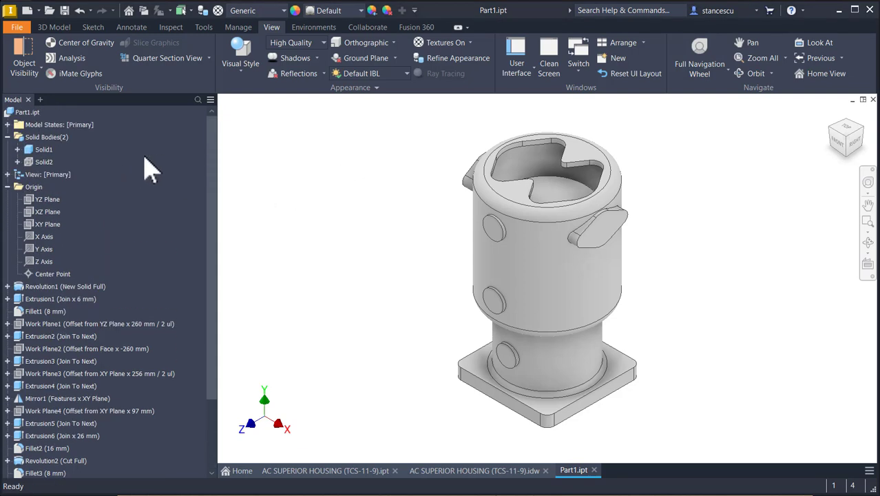
pyautogui.click(40, 163)
pyautogui.rightClick(38, 163)
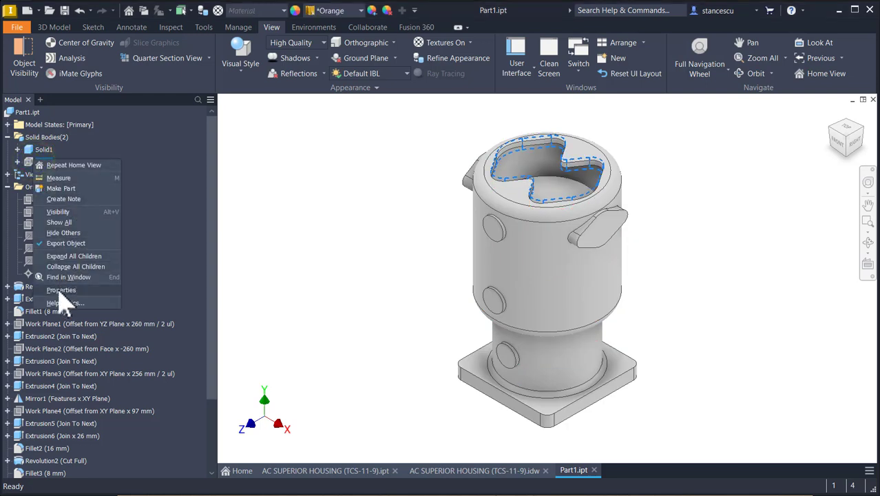
pyautogui.click(61, 211)
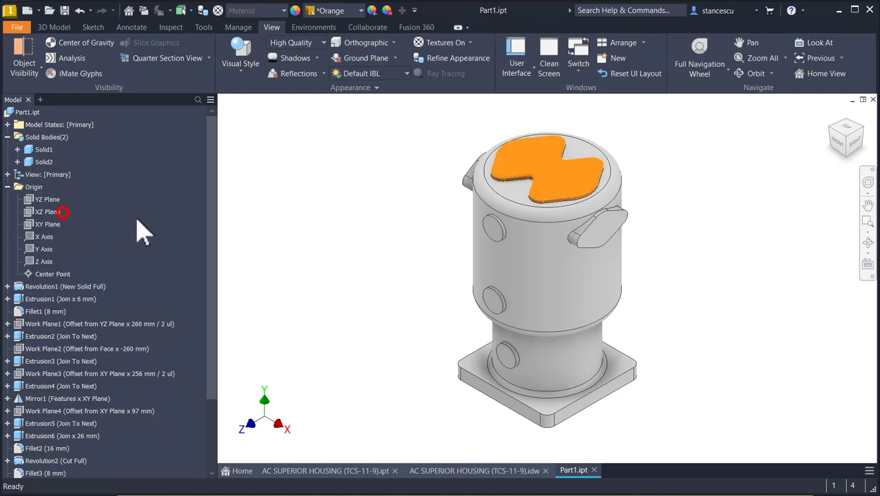
pyautogui.rightClick(33, 150)
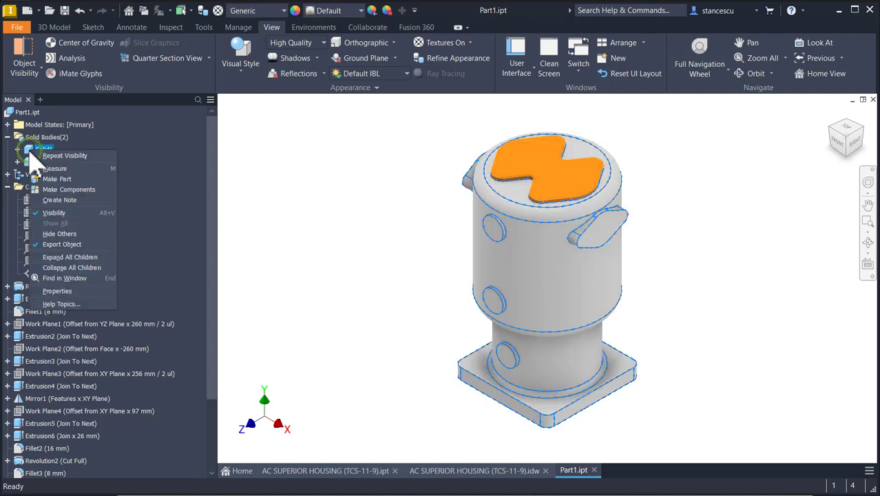
pyautogui.click(67, 213)
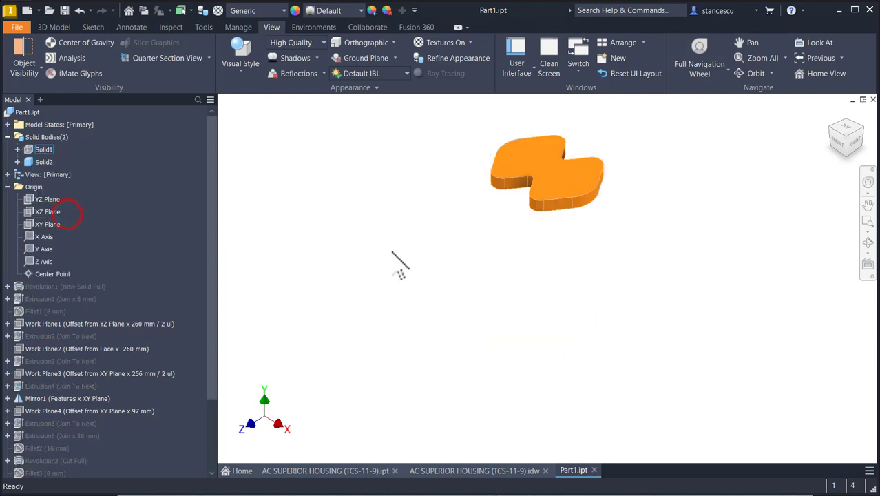
pyautogui.press('F6')
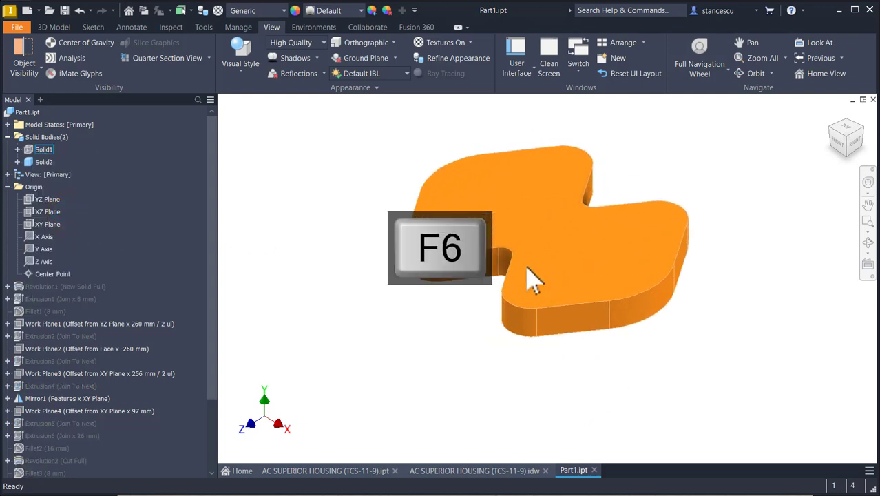
# Step: Check the height from the pad's top face to the main bore's ceiling in section A-A using a temporary dimension in the drawing
pyautogui.click(433, 473)
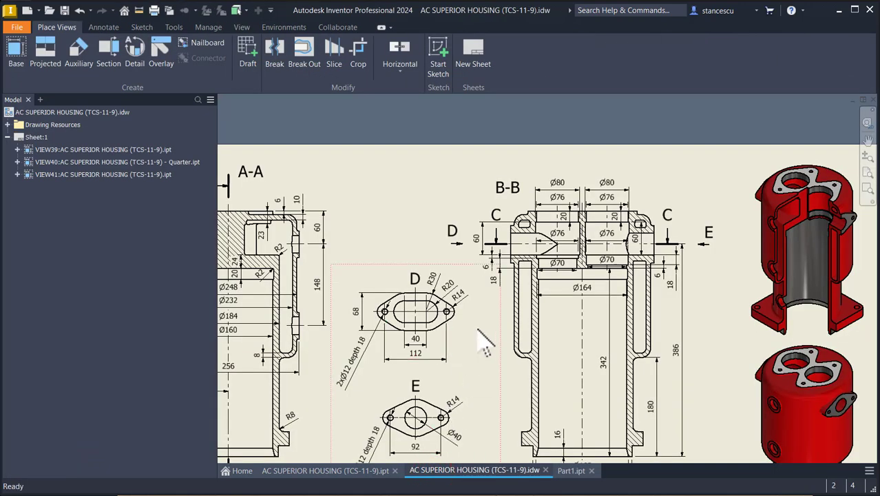
pyautogui.moveTo(396, 341); pyautogui.dragTo(521, 345, button='middle')
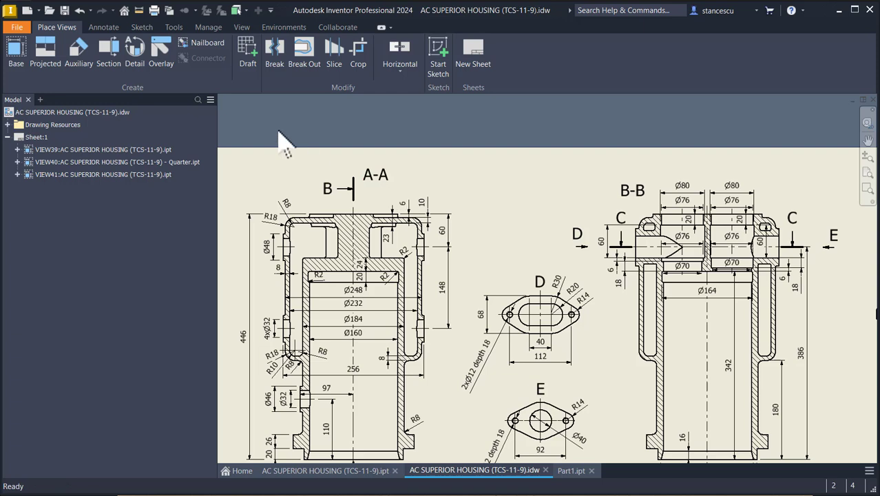
pyautogui.click(99, 29)
pyautogui.click(21, 55)
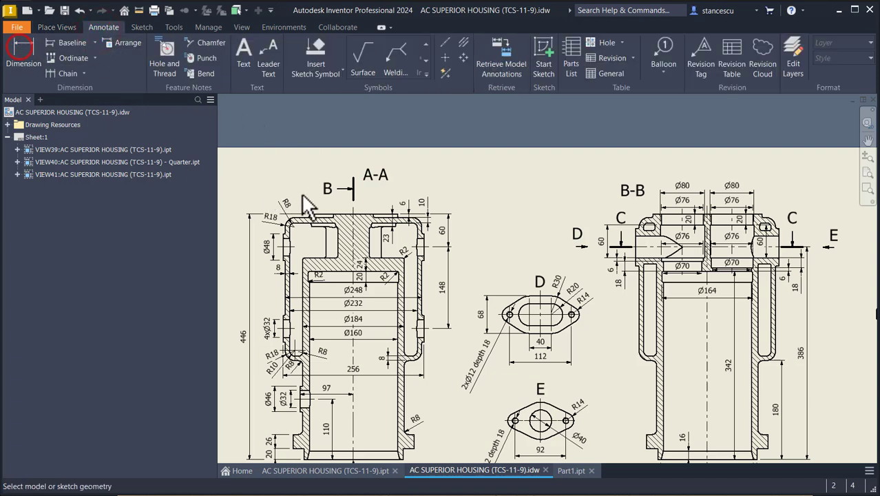
pyautogui.click(358, 214)
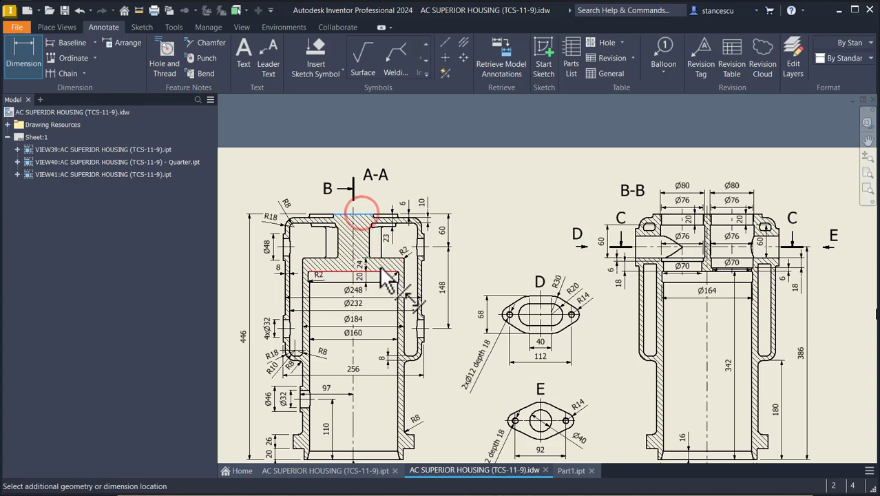
pyautogui.click(381, 272)
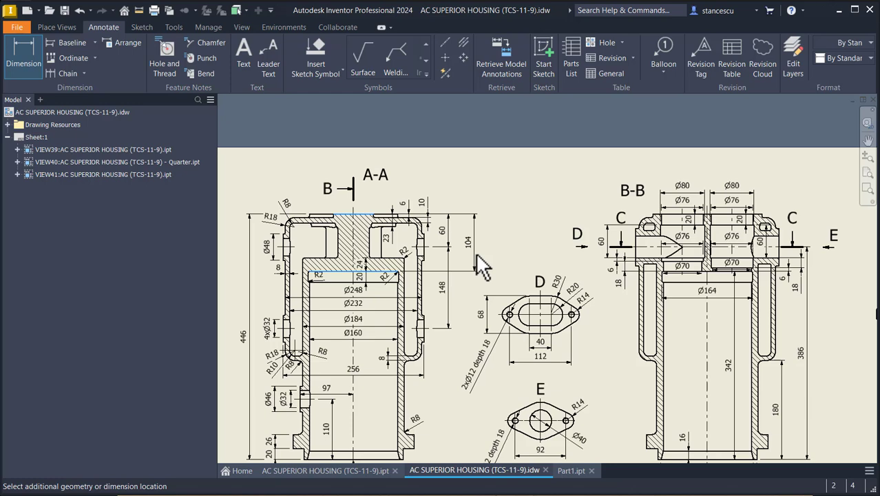
pyautogui.press('Escape')
# Step: Examine section C-C of the drawing for the shape and sizes of the twin-bore chamber walls, and refit the whole sheet
pyautogui.moveTo(496, 301)
pyautogui.mouseDown(button='middle')
pyautogui.moveTo(479, 235)
pyautogui.moveTo(440, 155)
pyautogui.mouseUp(button='middle')
pyautogui.moveTo(530, 334); pyautogui.dragTo(488, 258, button='middle')
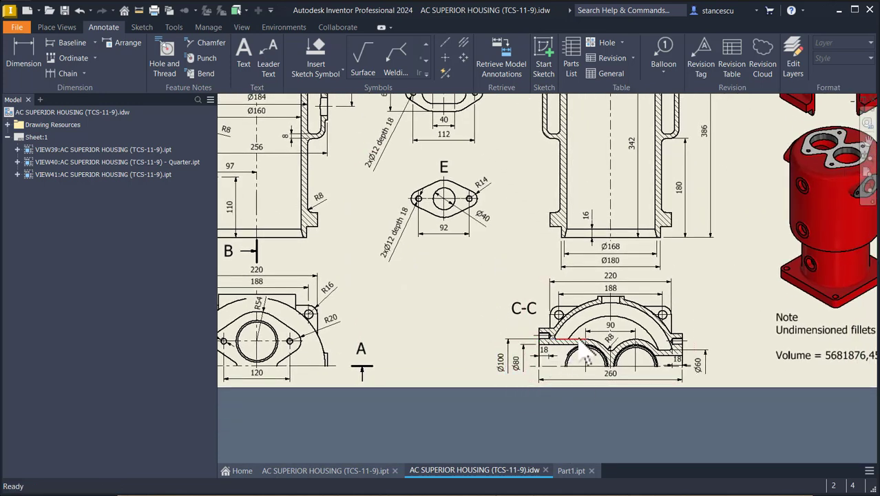
pyautogui.moveTo(463, 338); pyautogui.dragTo(548, 336, button='middle')
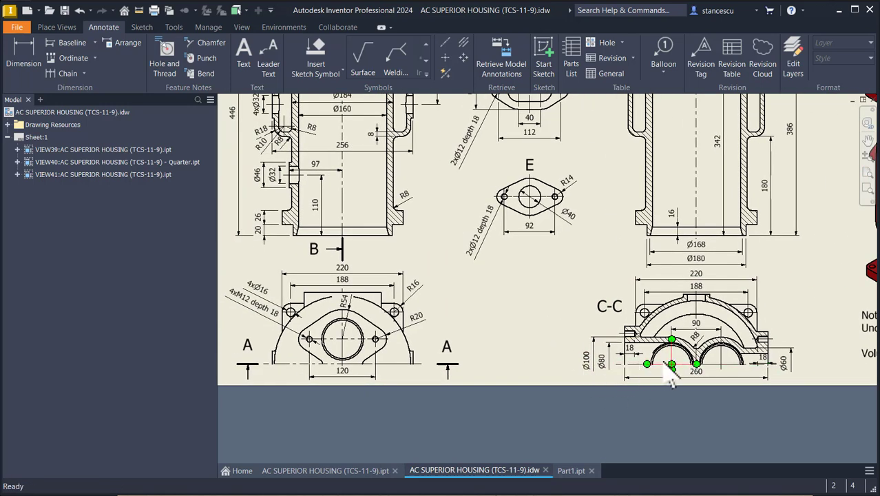
pyautogui.moveTo(530, 316); pyautogui.dragTo(453, 312, button='middle')
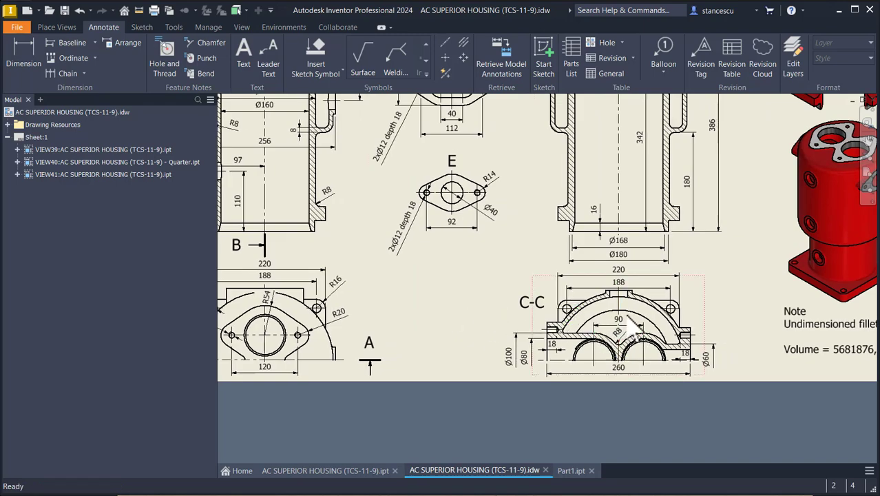
pyautogui.moveTo(530, 312); pyautogui.dragTo(576, 371, button='middle')
pyautogui.moveTo(475, 258); pyautogui.dragTo(517, 327, button='middle')
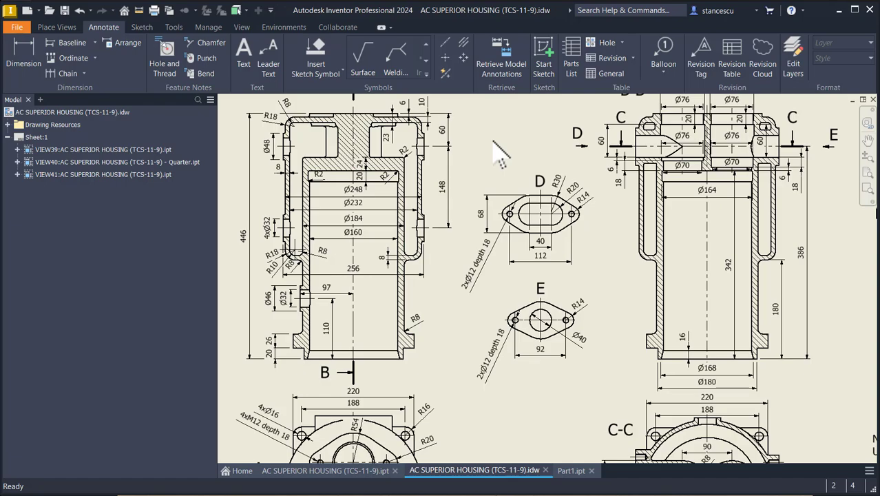
pyautogui.press('Home')
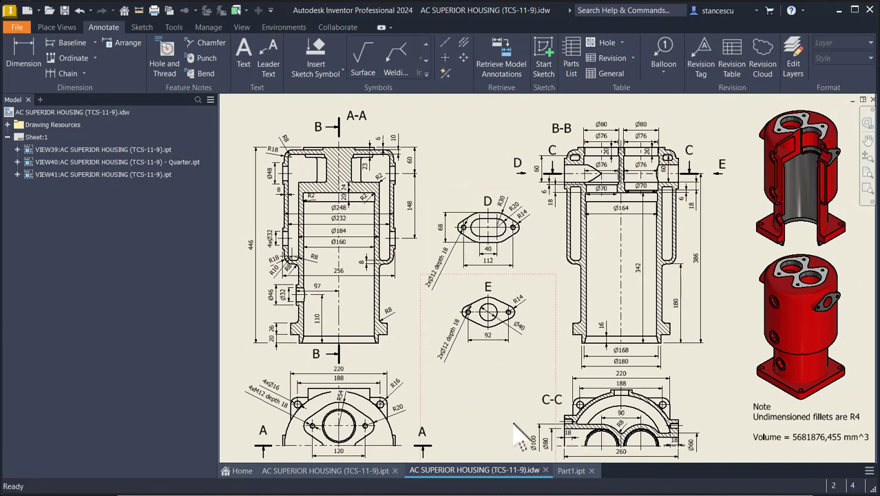
# Step: In Part1, start a sketch on the orange pad's top face and draw two side-by-side circles, the first about 71 mm in diameter
pyautogui.click(571, 471)
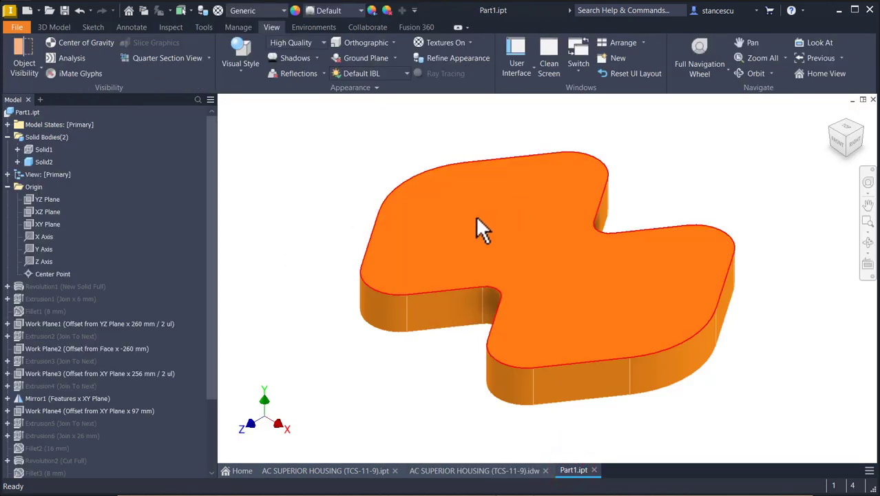
pyautogui.click(475, 217)
pyautogui.click(553, 212)
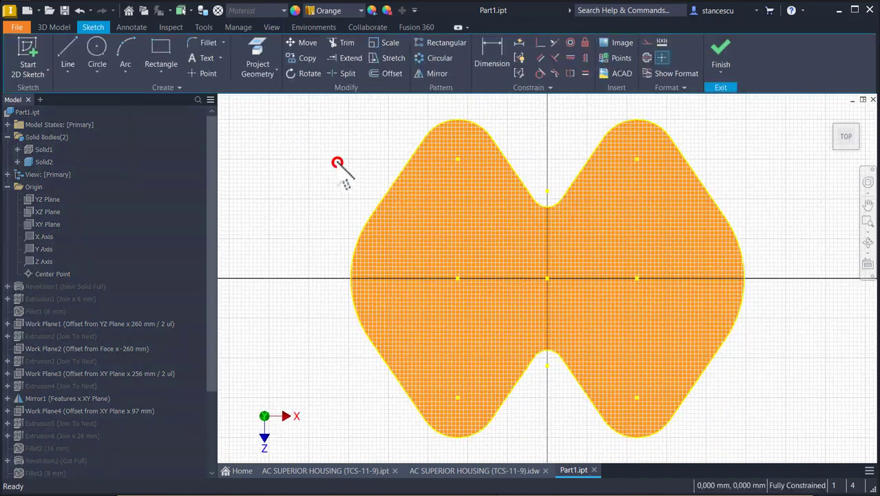
pyautogui.click(96, 61)
pyautogui.click(447, 252)
pyautogui.click(482, 313)
pyautogui.click(612, 251)
pyautogui.click(653, 319)
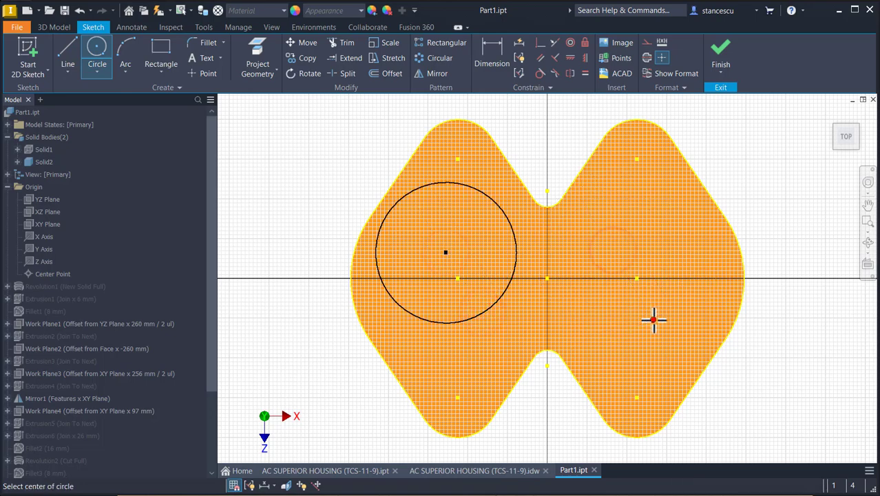
# Step: Make the two circles equal and align their centres horizontally with each other and with the pad's centre point
pyautogui.click(584, 73)
pyautogui.click(489, 198)
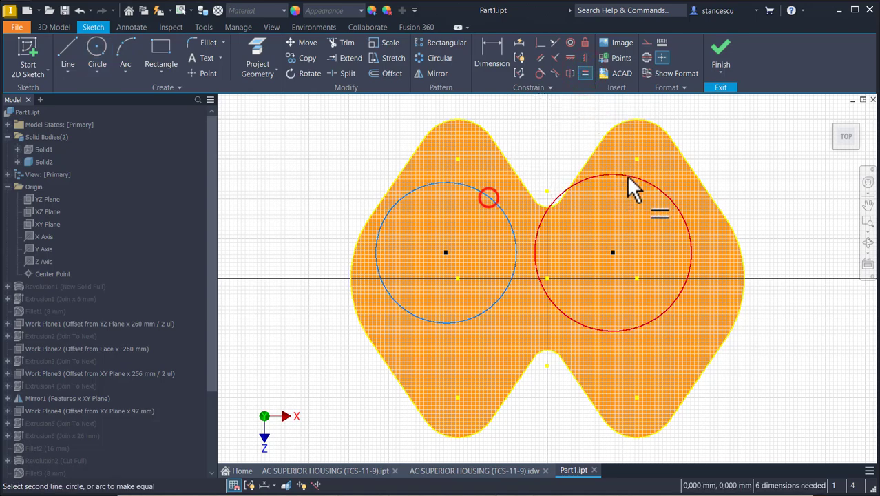
pyautogui.click(627, 174)
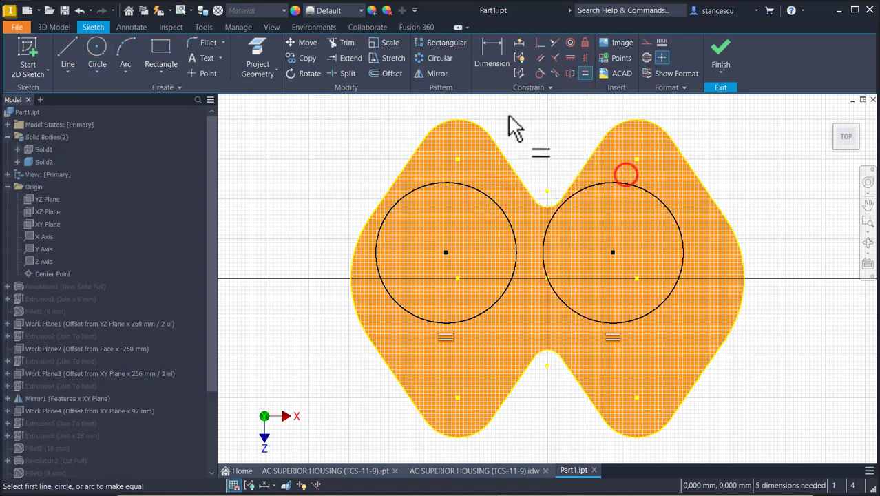
pyautogui.click(570, 59)
pyautogui.click(447, 253)
pyautogui.click(609, 253)
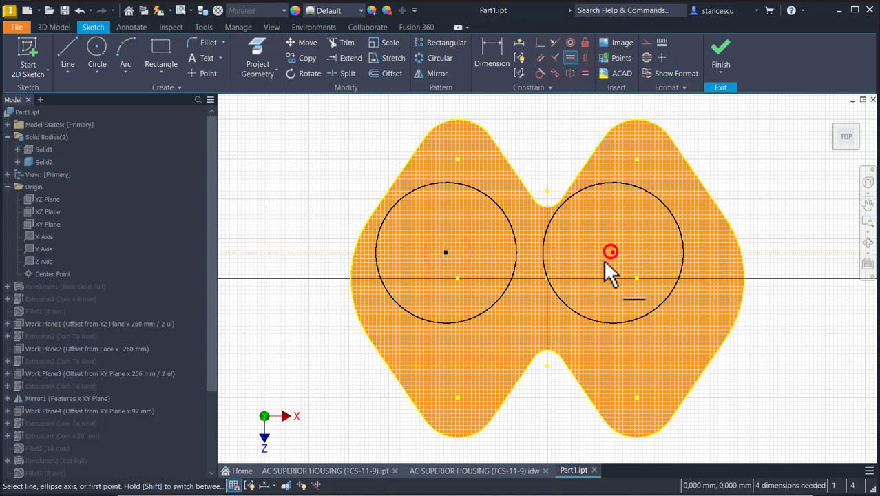
pyautogui.click(446, 253)
pyautogui.click(547, 280)
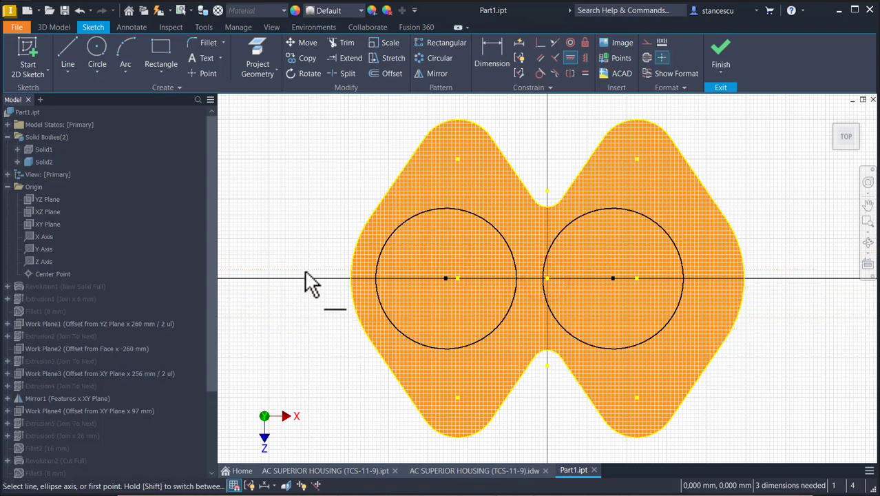
# Step: Make the two circle centres coincident with the projected arc centre points on the pad's horizontal axis
pyautogui.click(499, 52)
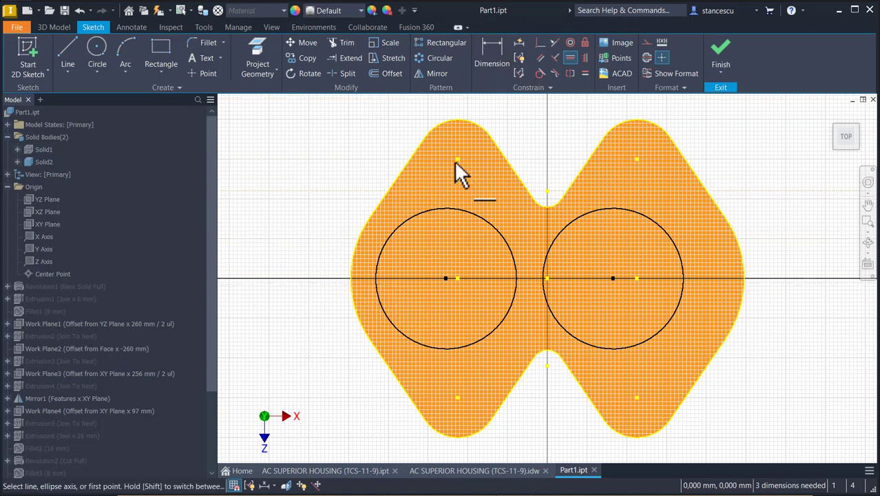
pyautogui.click(539, 43)
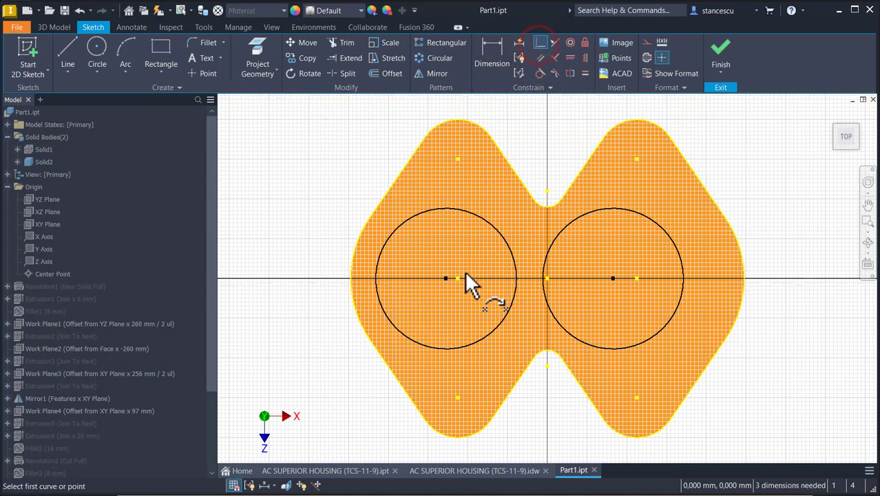
pyautogui.click(457, 277)
pyautogui.click(613, 278)
pyautogui.click(636, 278)
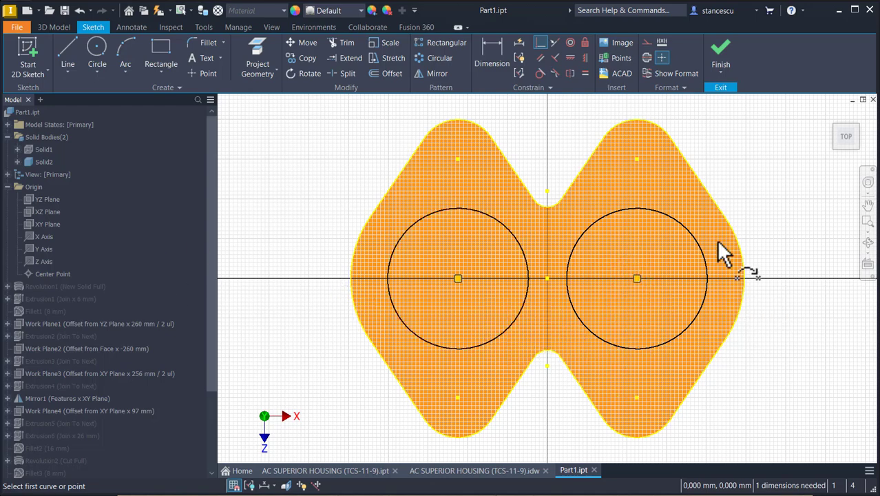
# Step: Dimension the circles' diameter as 100 mm
pyautogui.click(503, 67)
pyautogui.click(680, 224)
pyautogui.click(743, 195)
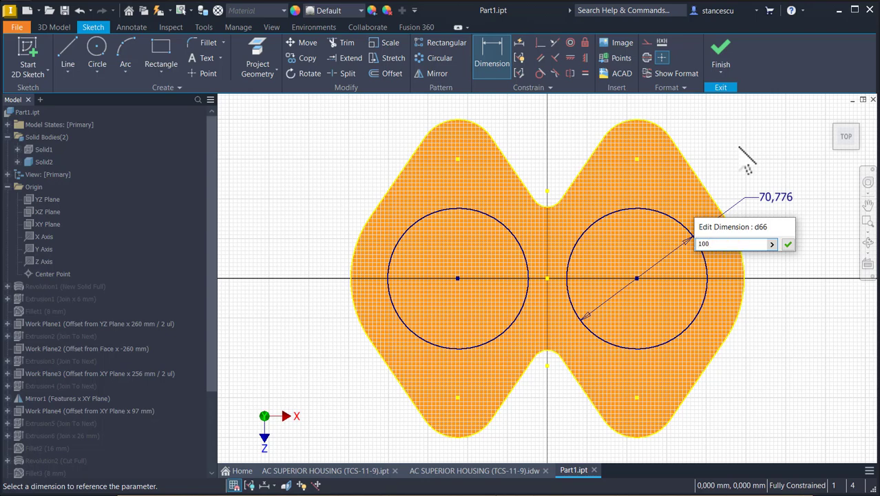
pyautogui.press('Return')
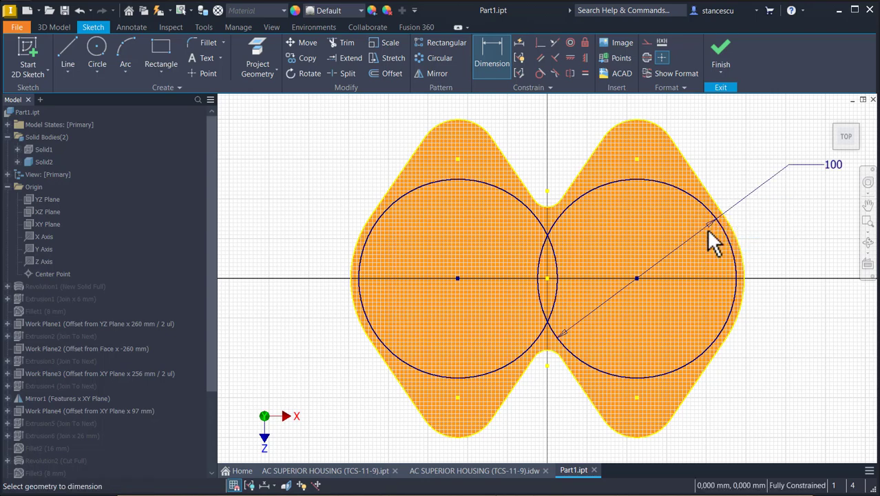
# Step: Check section C-C in the drawing for the outer diameter and the radius joining the two bore walls
pyautogui.click(464, 470)
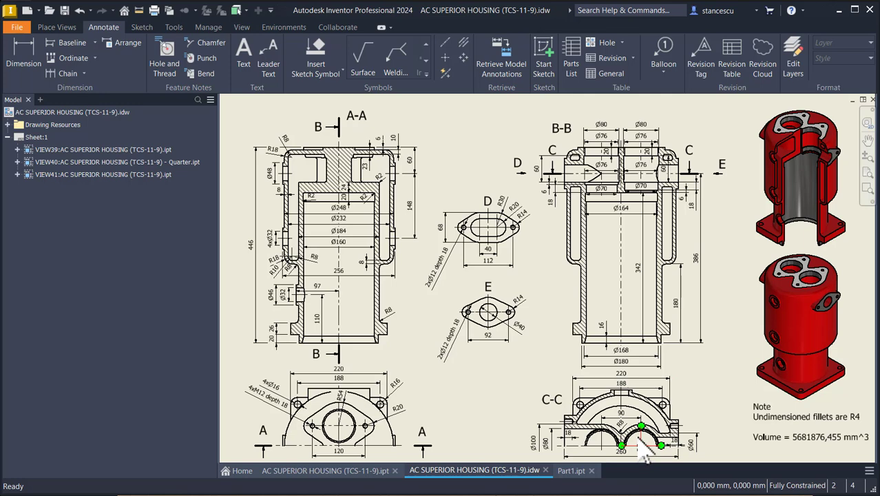
pyautogui.scroll(3, 643, 451)
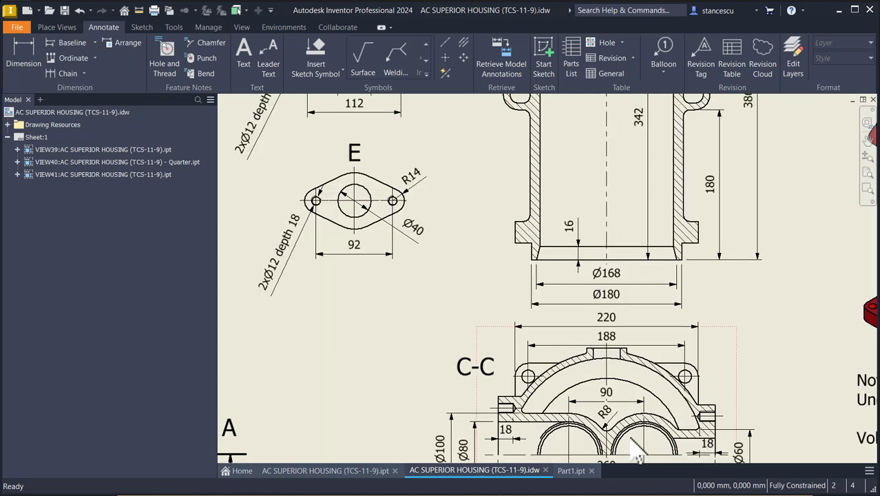
pyautogui.scroll(3, 637, 451)
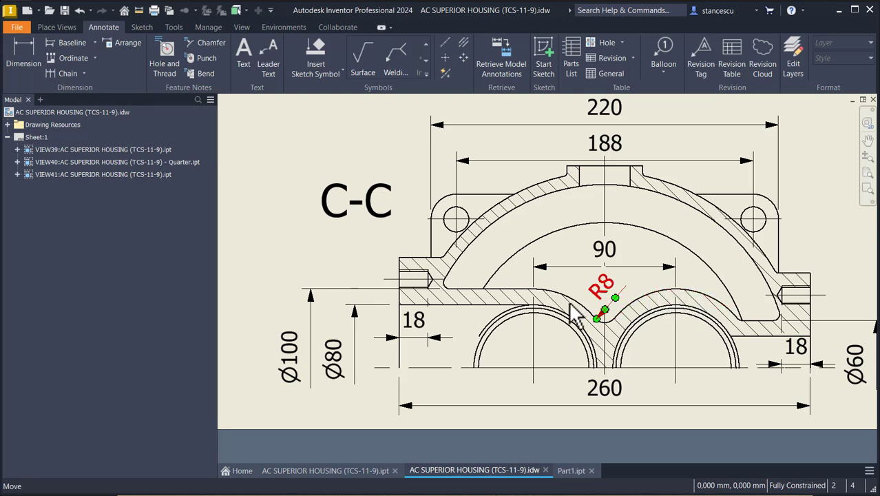
pyautogui.click(312, 341)
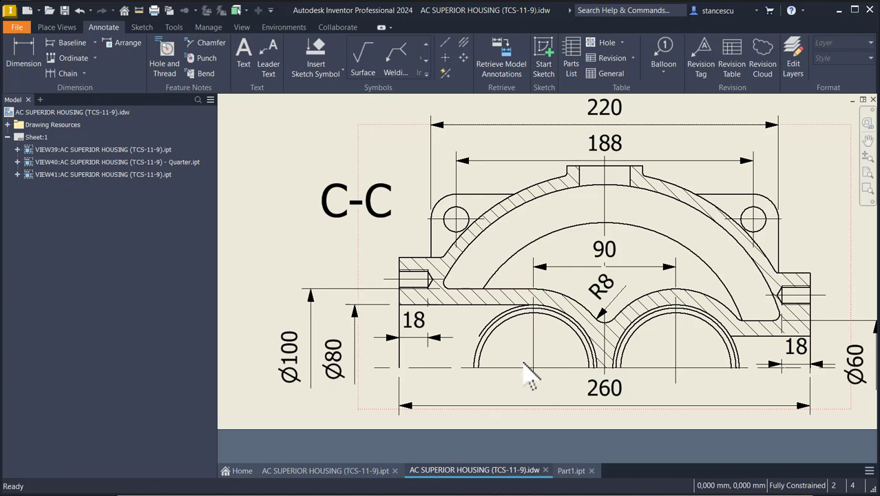
pyautogui.press('Home')
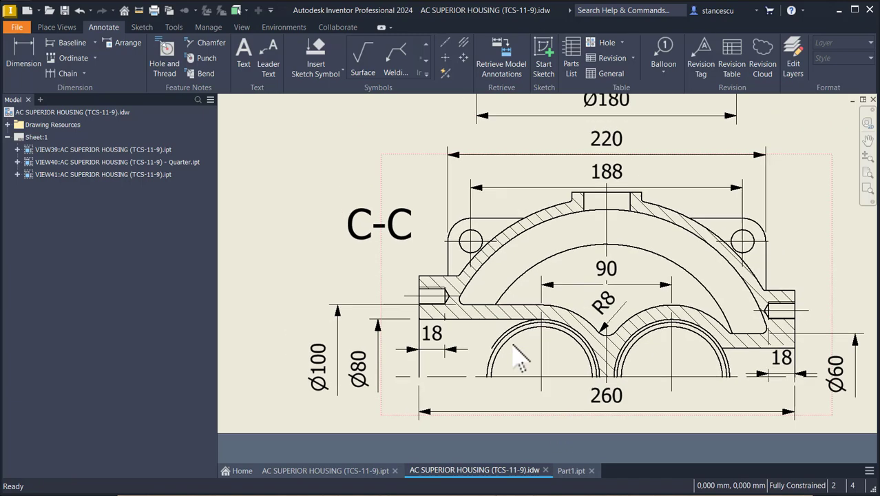
# Step: Back in the Part1 sketch, trim the two overlapping arcs where the circles intersect
pyautogui.click(570, 471)
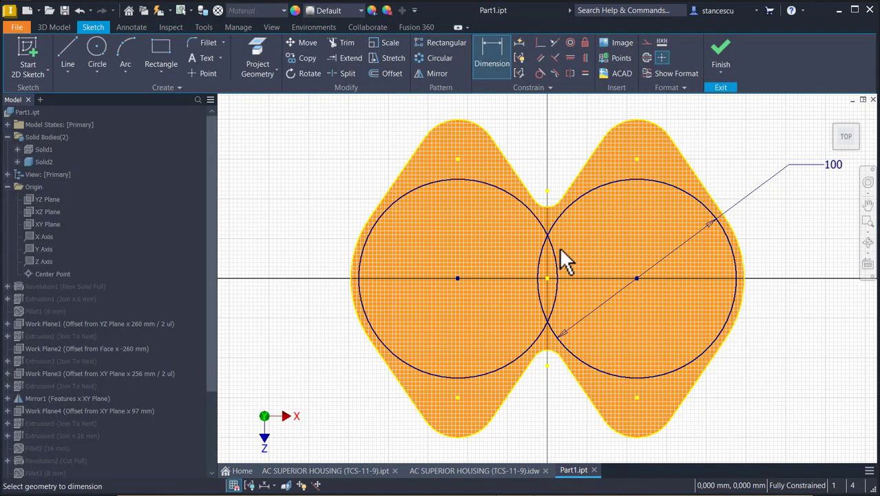
pyautogui.click(343, 43)
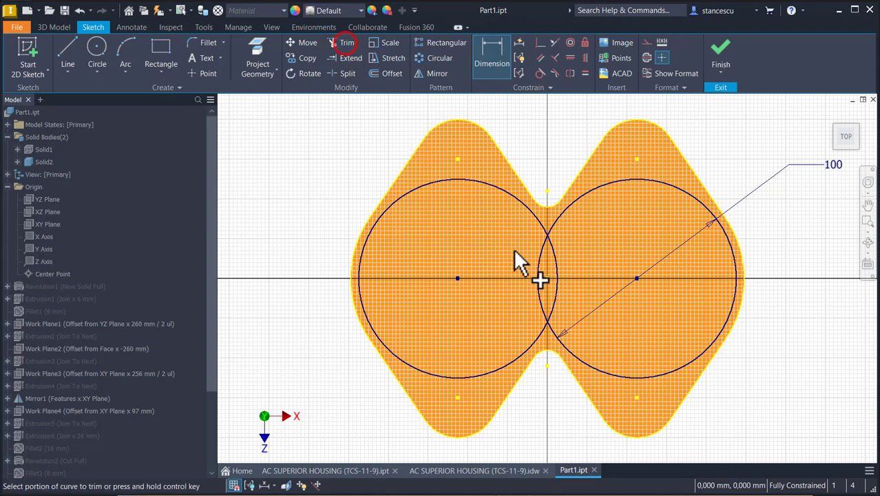
pyautogui.click(538, 257)
pyautogui.click(554, 254)
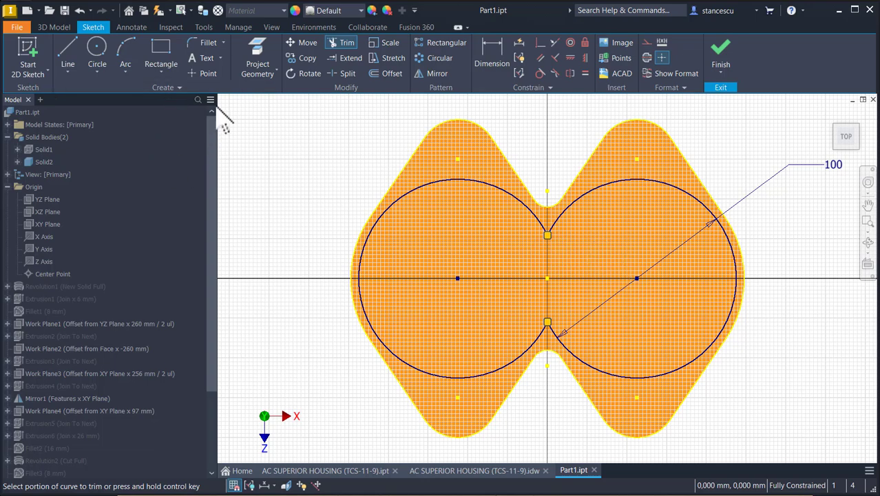
# Step: Fillet both inner corners between the two circles with an 8 mm radius and finish the sketch
pyautogui.click(207, 43)
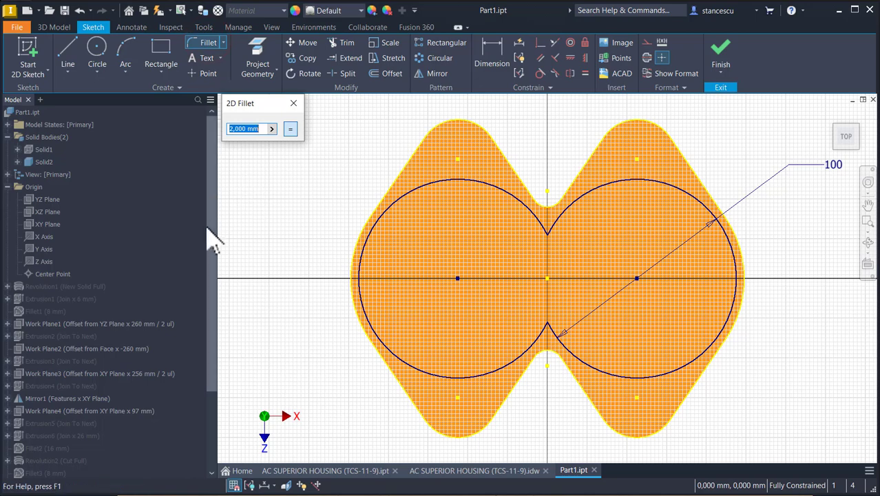
pyautogui.write('8')
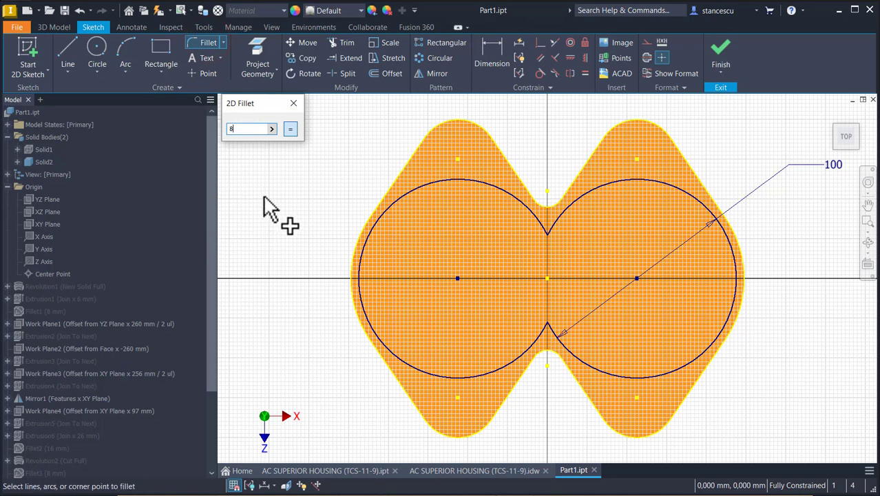
pyautogui.click(537, 337)
pyautogui.click(556, 340)
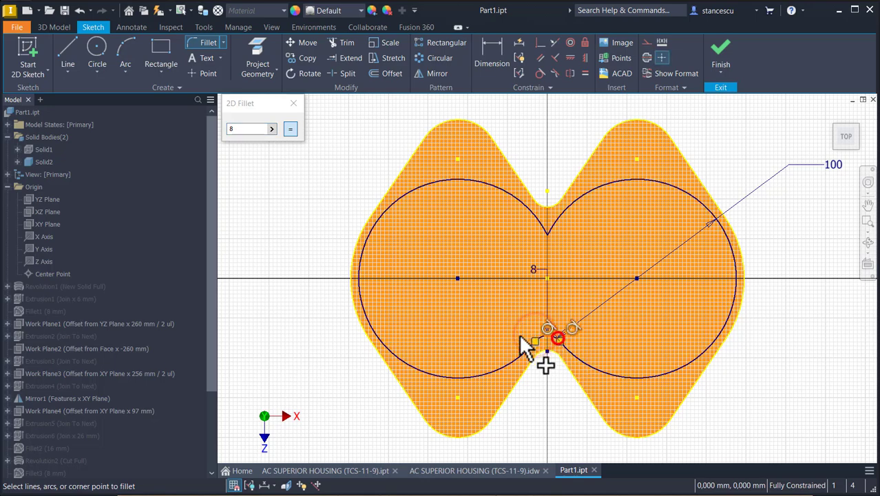
pyautogui.click(532, 209)
pyautogui.click(563, 215)
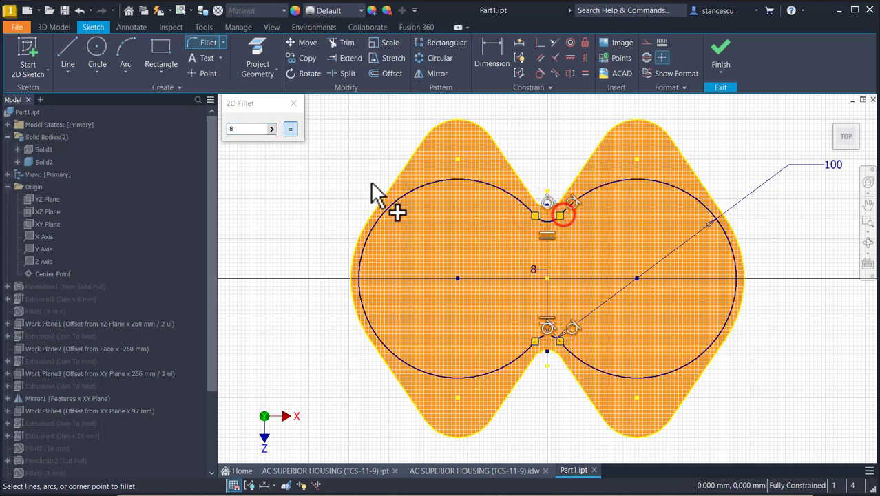
pyautogui.click(294, 102)
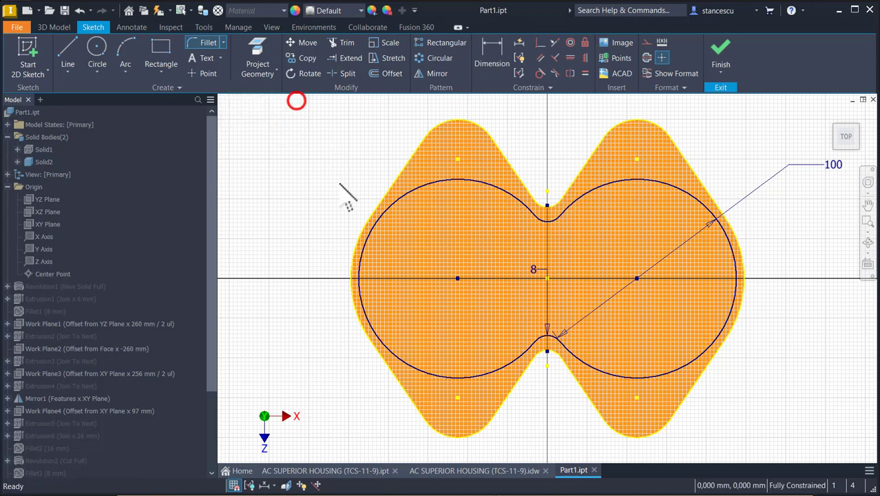
pyautogui.click(721, 48)
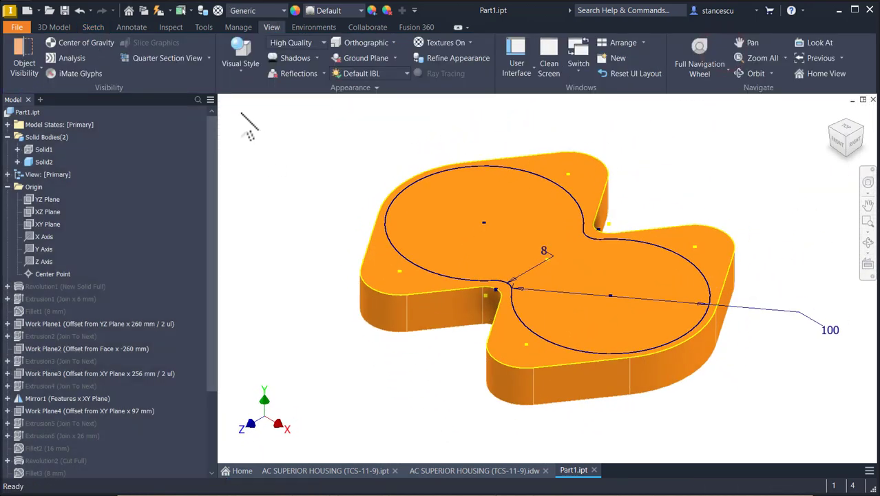
# Step: Extrude the twin-bore profile 90 mm downward from the pad's top face, joining it to Solid2
pyautogui.click(54, 27)
pyautogui.click(69, 55)
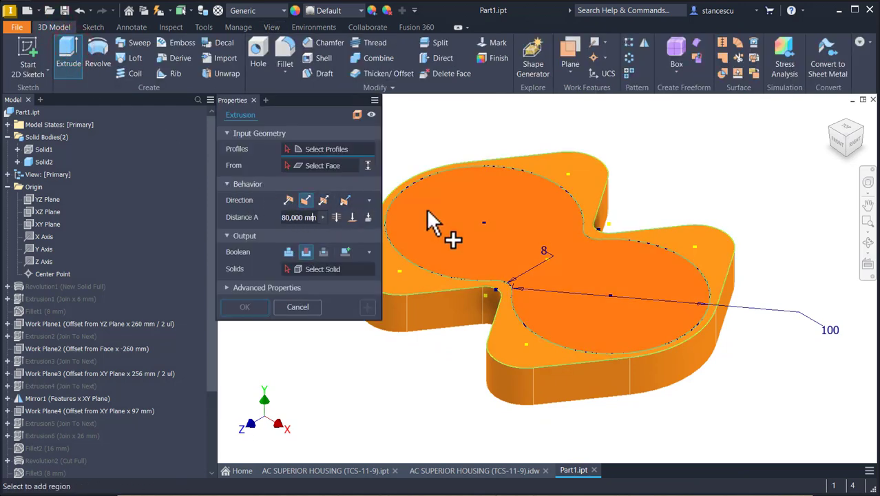
pyautogui.click(427, 210)
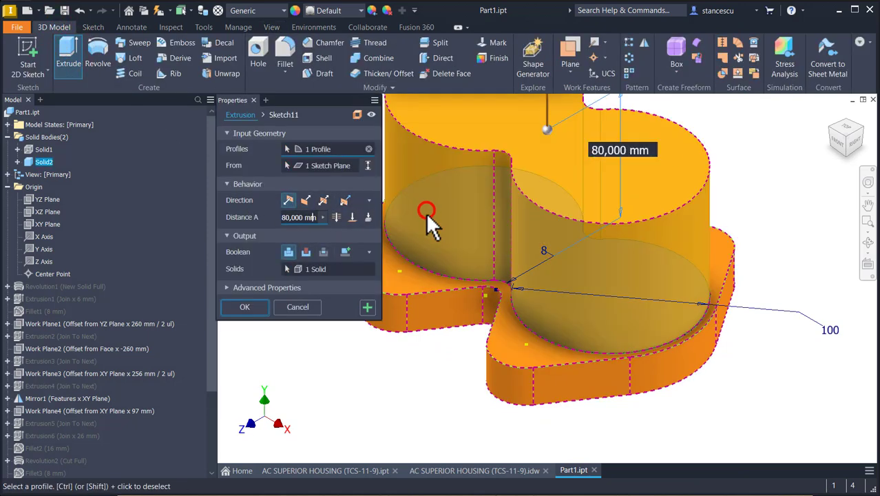
pyautogui.click(306, 200)
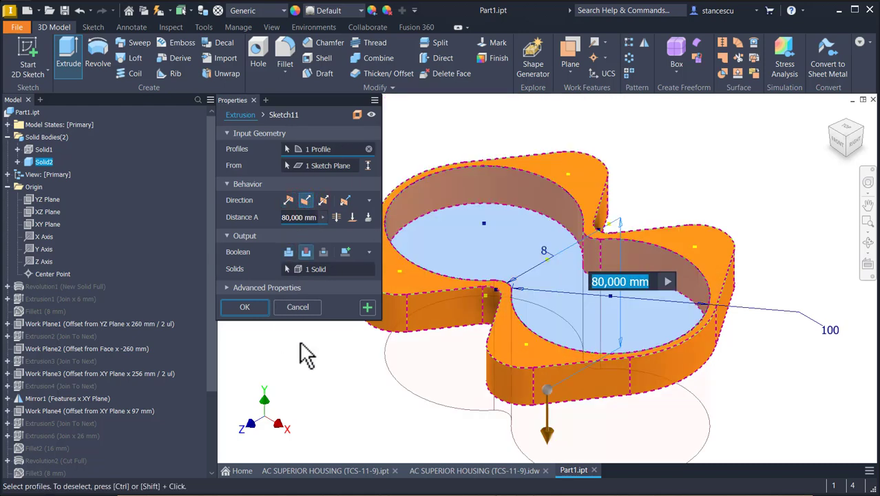
pyautogui.click(287, 252)
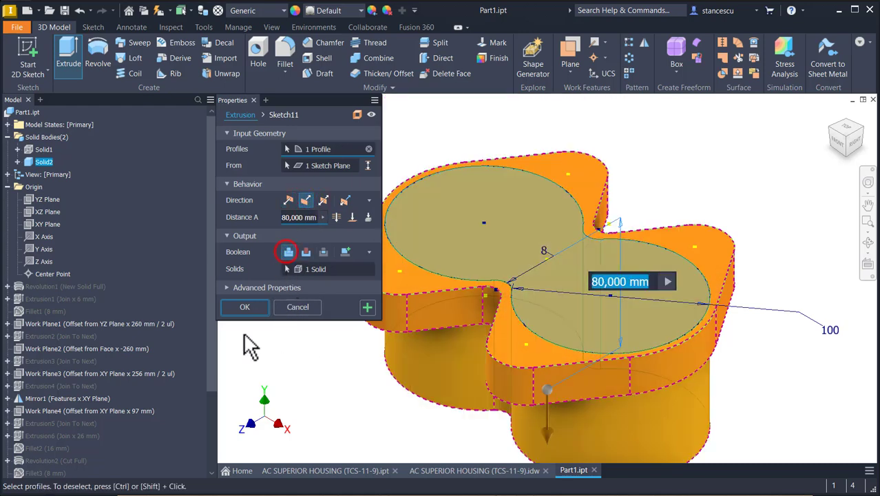
pyautogui.click(300, 219)
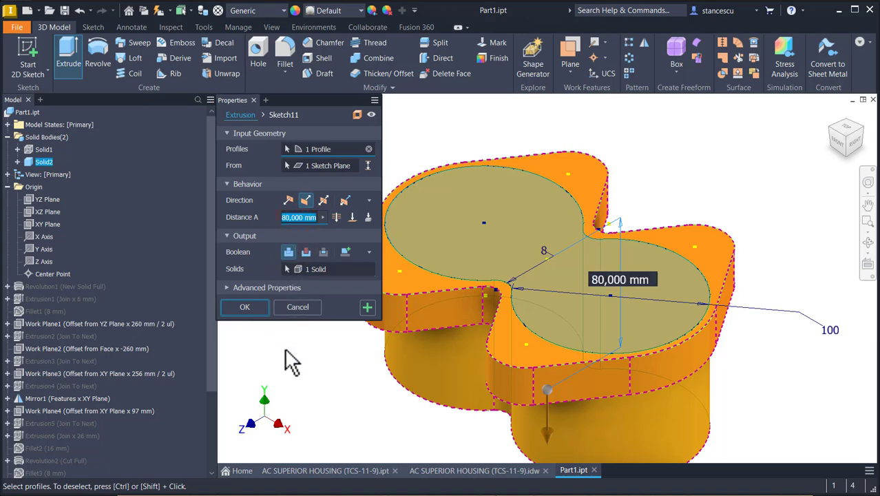
pyautogui.write('90')
pyautogui.press('Return')
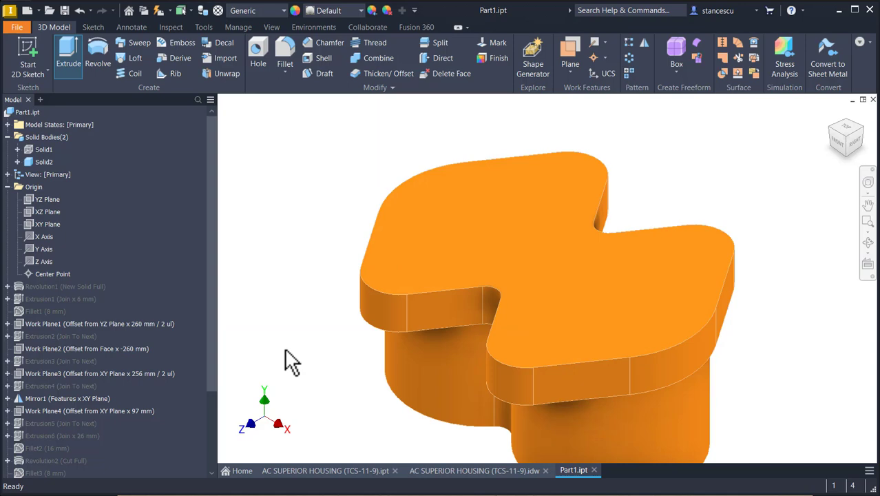
pyautogui.press('F6')
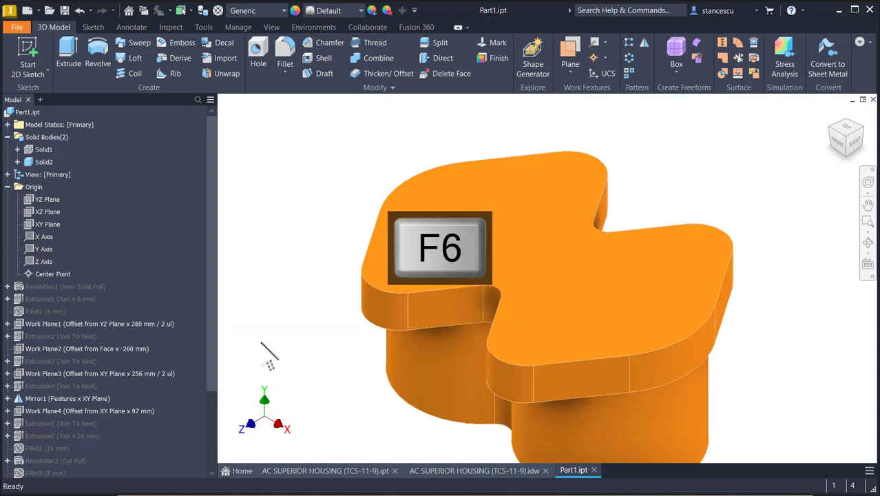
# Step: Check sections A-A and B-B in the AC SUPERIOR HOUSING drawing for the inner cylinder's outer diameter and the chamber heights
pyautogui.click(473, 471)
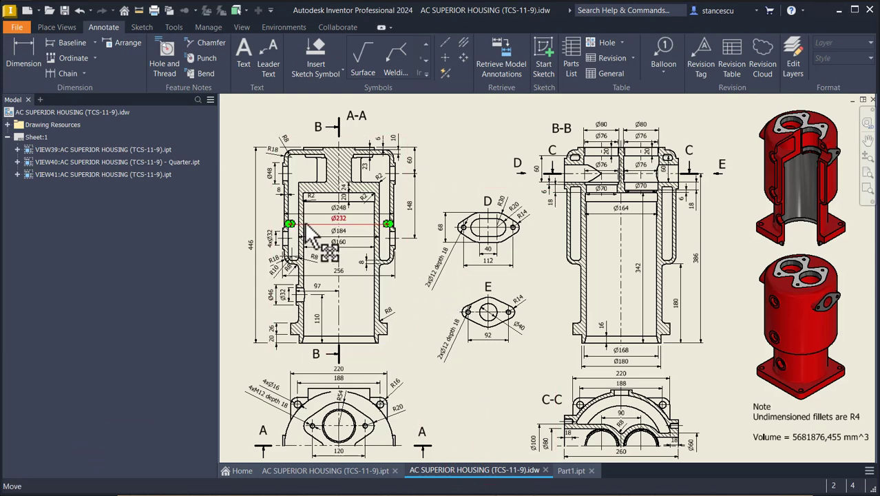
pyautogui.scroll(3, 337, 251)
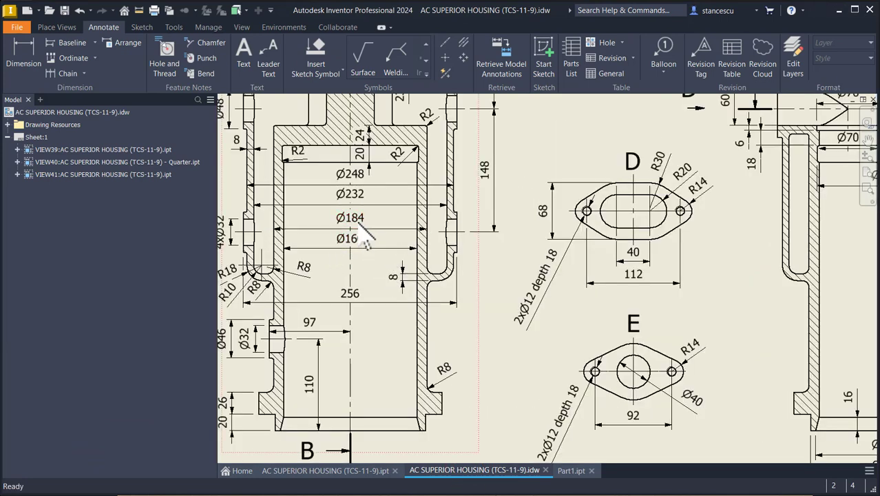
pyautogui.moveTo(380, 206); pyautogui.dragTo(388, 256, button='middle')
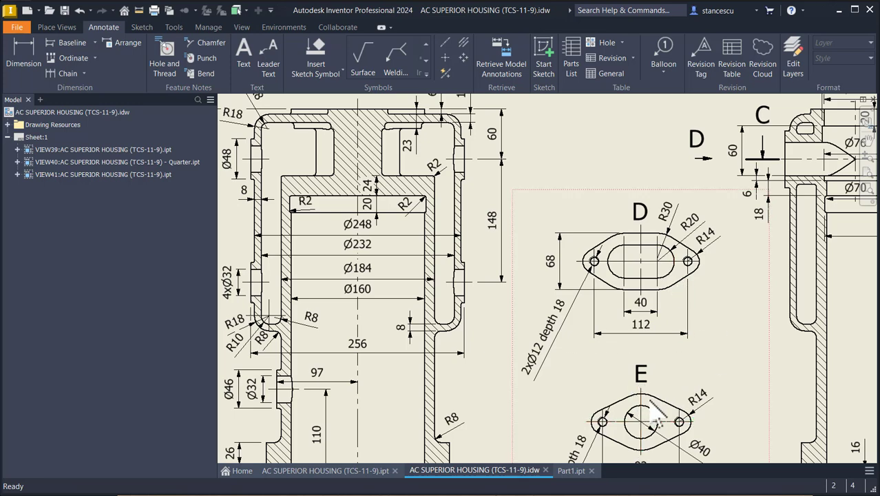
pyautogui.moveTo(638, 340); pyautogui.dragTo(629, 304, button='middle')
pyautogui.moveTo(485, 200); pyautogui.dragTo(504, 262, button='middle')
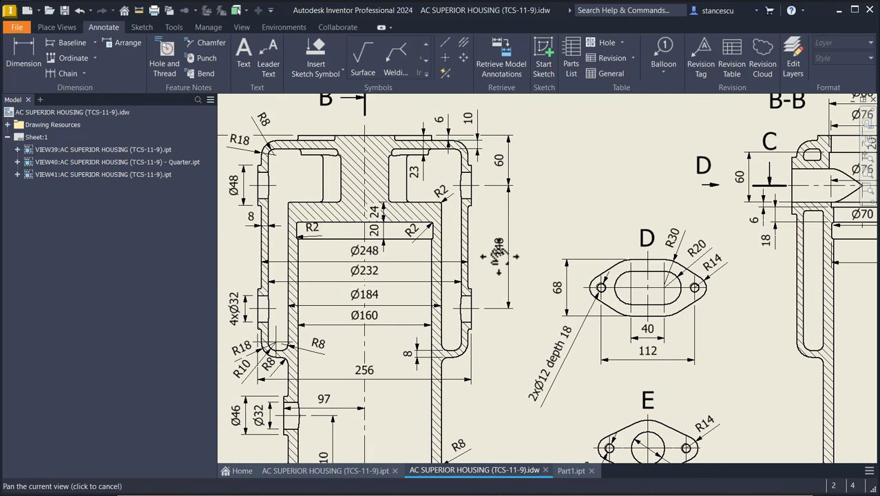
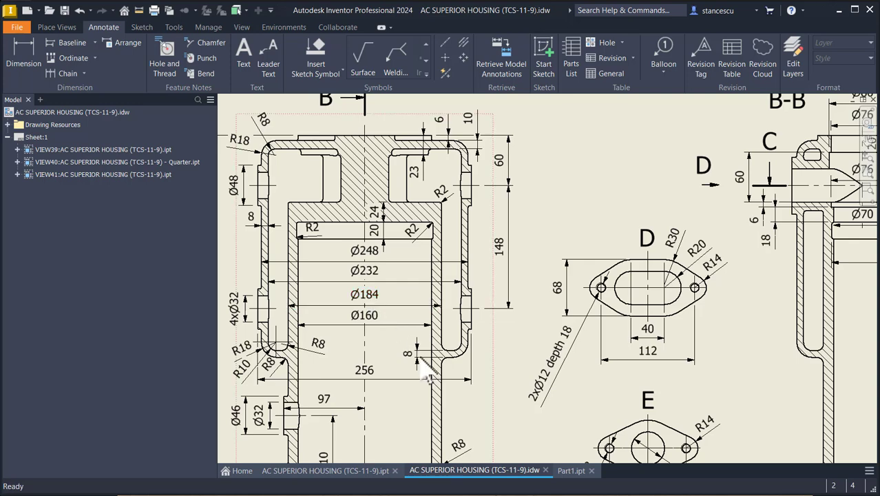
# Step: Back in Part1, sketch a three-point arc of about 108 mm radius across one lobe on the twin-bore body's bottom face
pyautogui.click(571, 470)
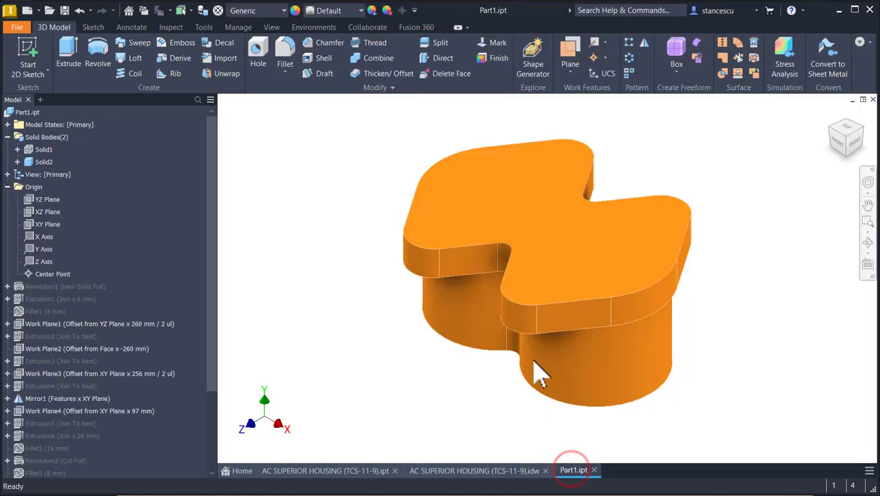
pyautogui.keyDown('shift'); pyautogui.moveTo(447, 404); pyautogui.dragTo(609, 327, button='middle'); pyautogui.keyUp('shift')
pyautogui.click(610, 327)
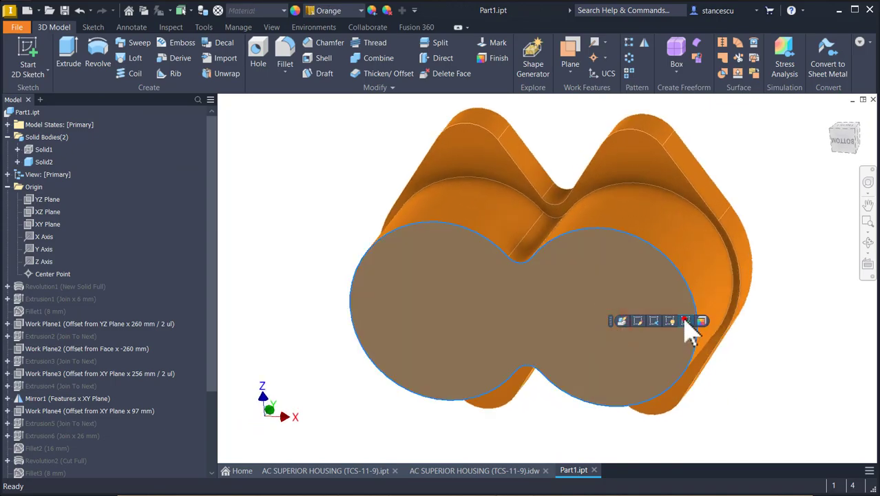
pyautogui.click(686, 322)
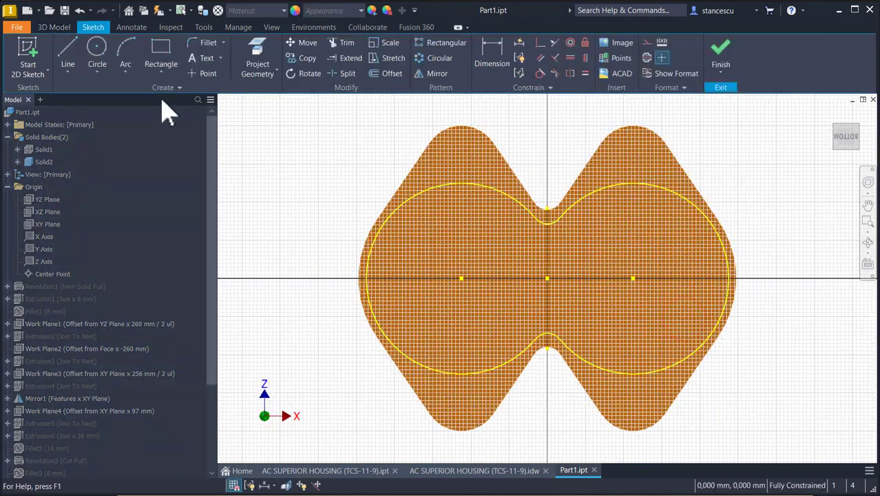
pyautogui.click(126, 48)
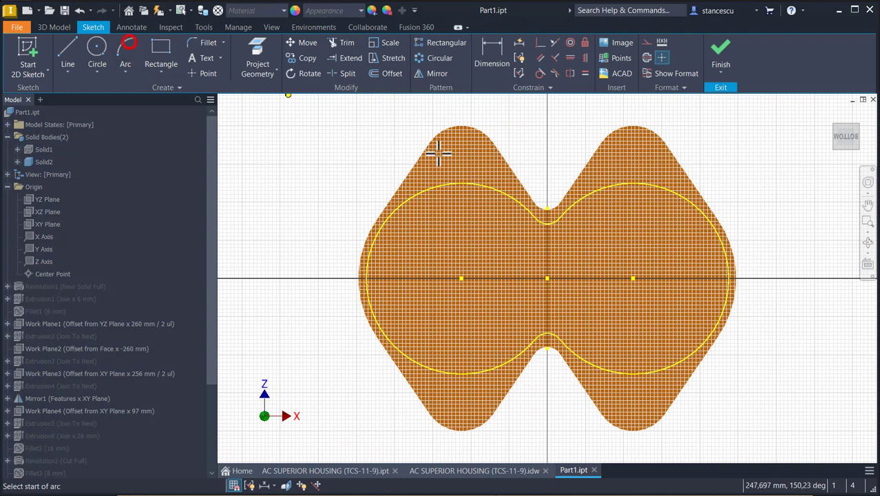
pyautogui.click(675, 193)
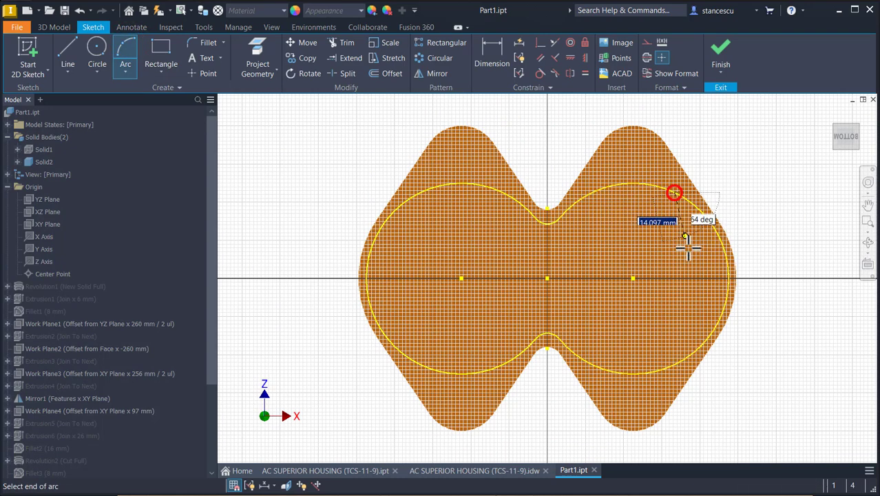
pyautogui.click(679, 358)
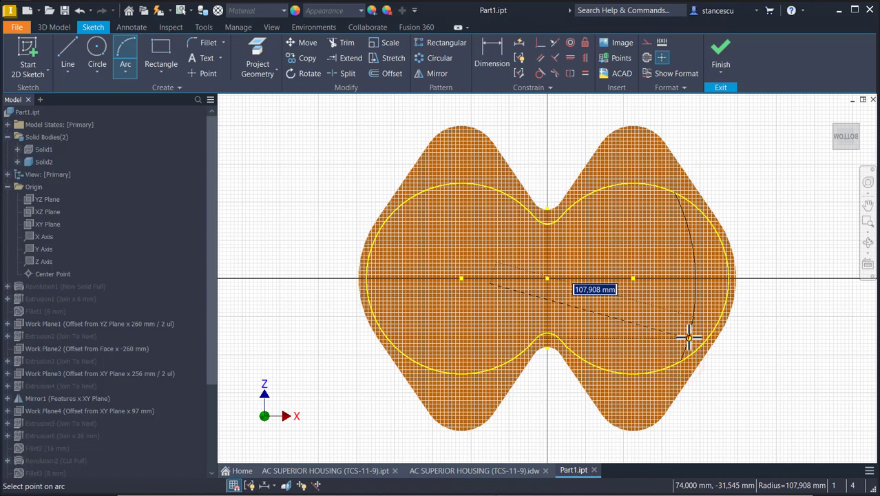
pyautogui.click(688, 337)
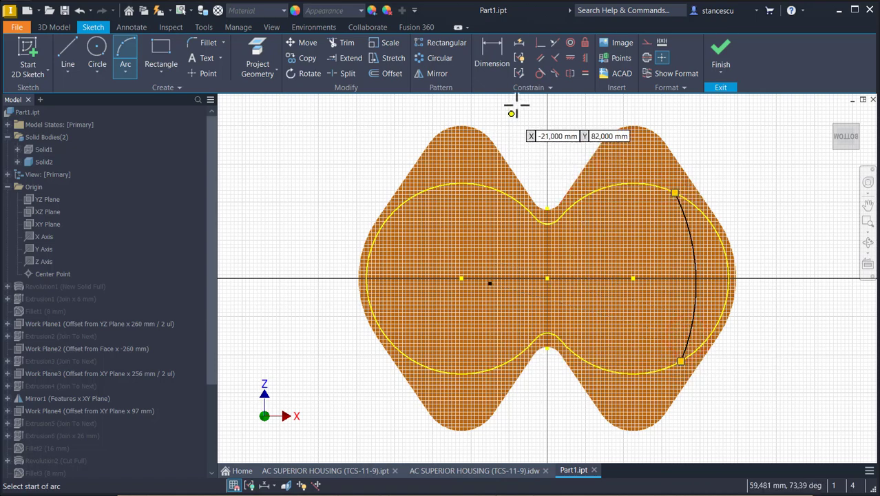
# Step: Make the arc's centre point coincident with the sketch origin
pyautogui.click(539, 42)
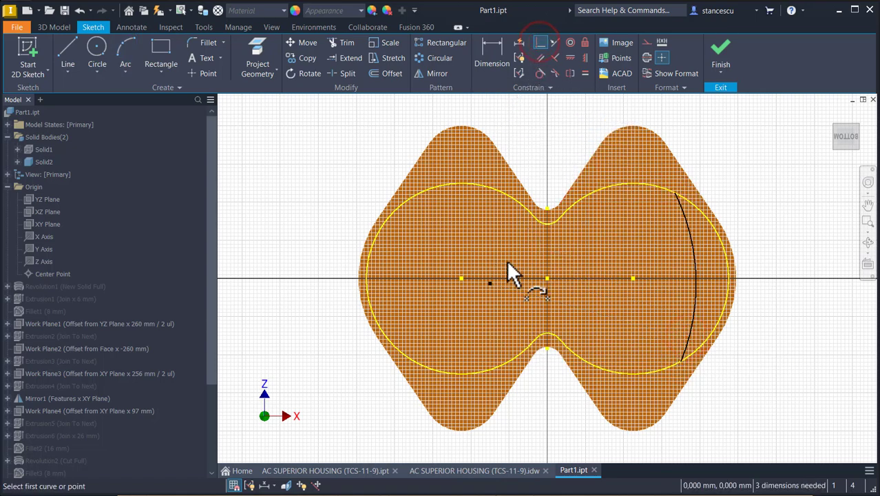
pyautogui.click(490, 282)
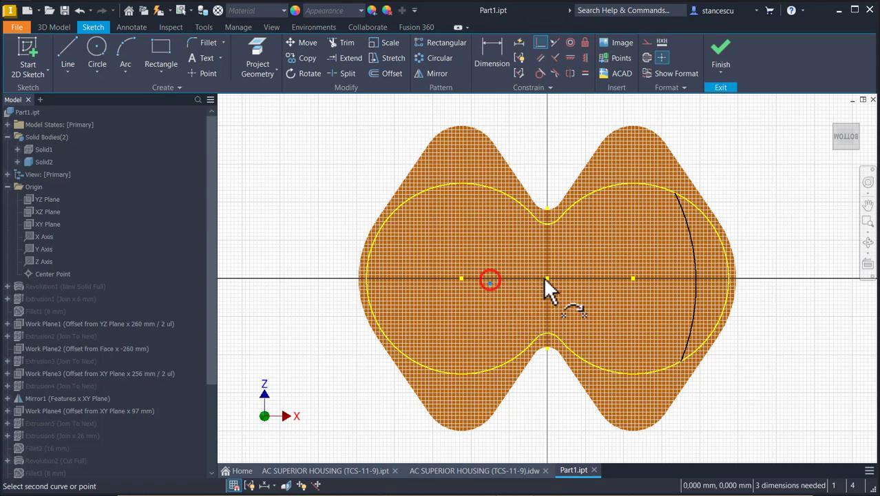
pyautogui.click(548, 278)
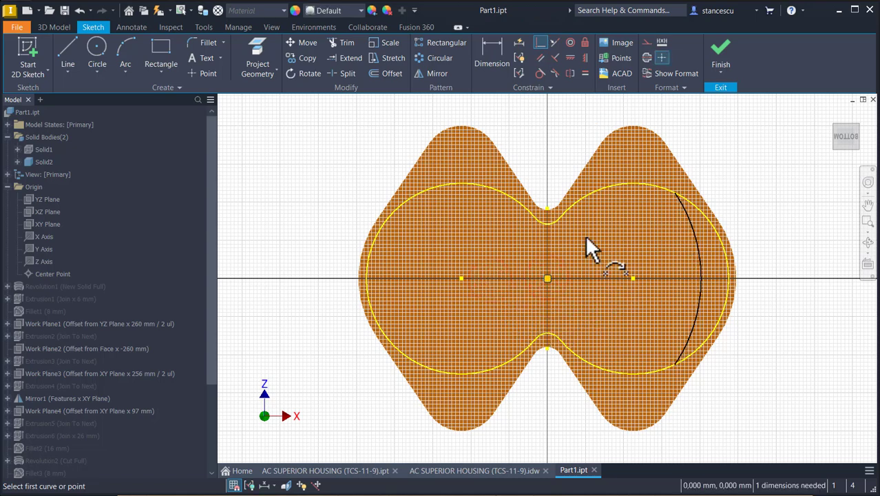
# Step: Dimension the arc's radius as 184/2 mm and finish the sketch
pyautogui.click(502, 56)
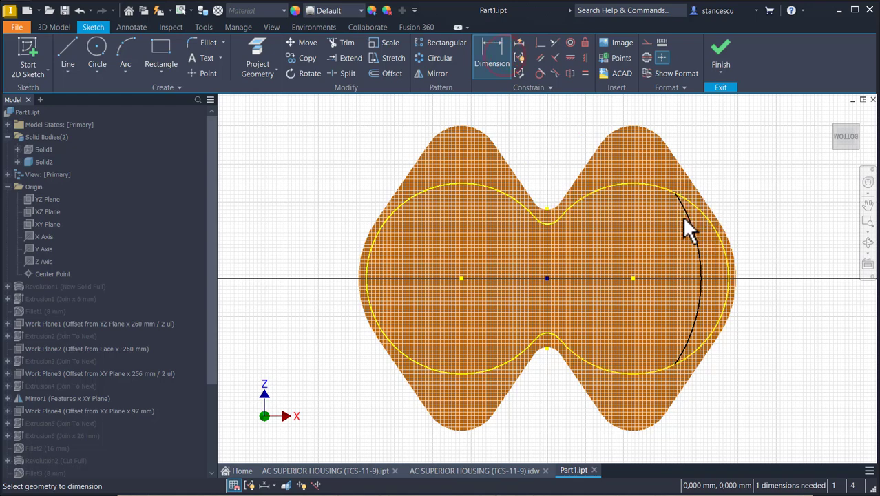
pyautogui.click(697, 232)
pyautogui.click(751, 208)
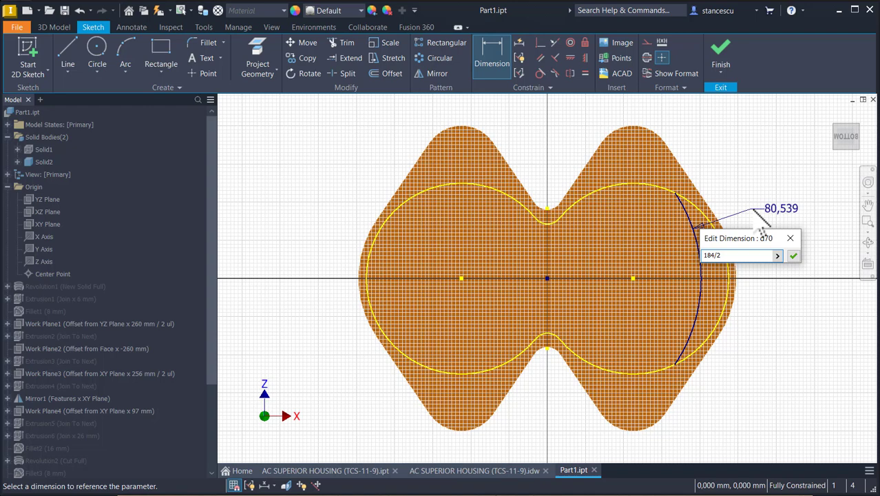
pyautogui.press('Return')
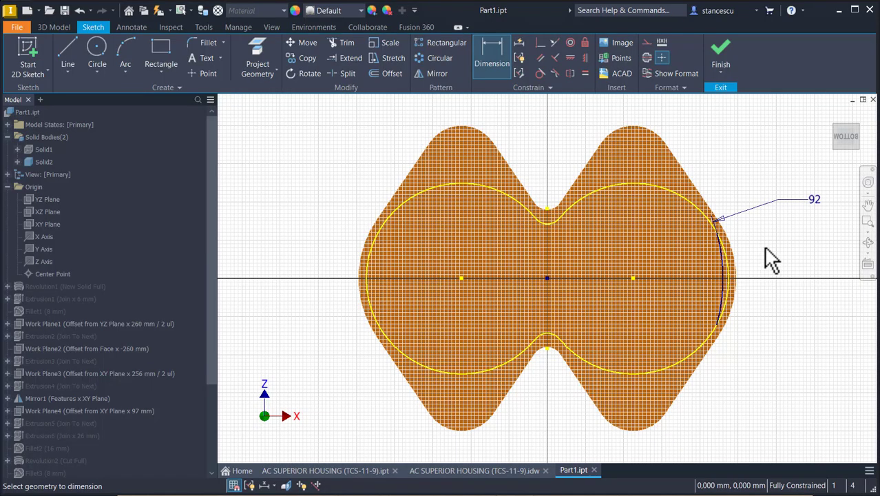
pyautogui.keyDown('shift'); pyautogui.moveTo(785, 266); pyautogui.dragTo(780, 264, button='middle'); pyautogui.keyUp('shift')
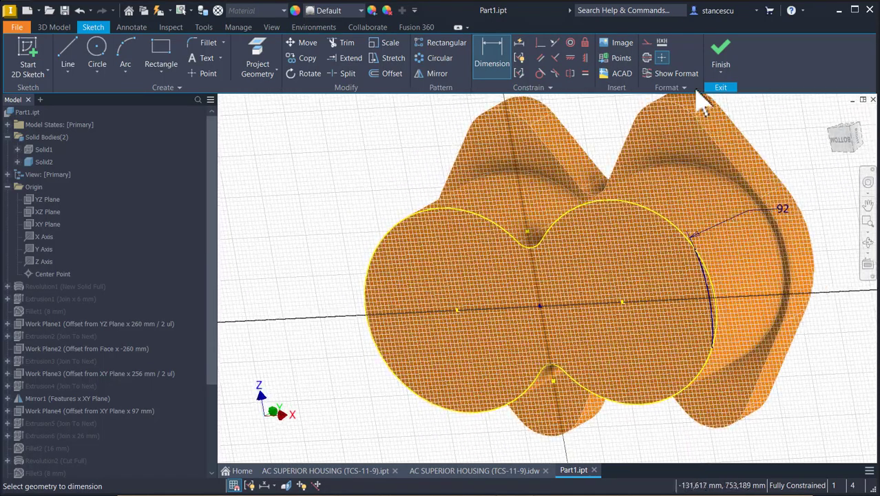
pyautogui.click(722, 60)
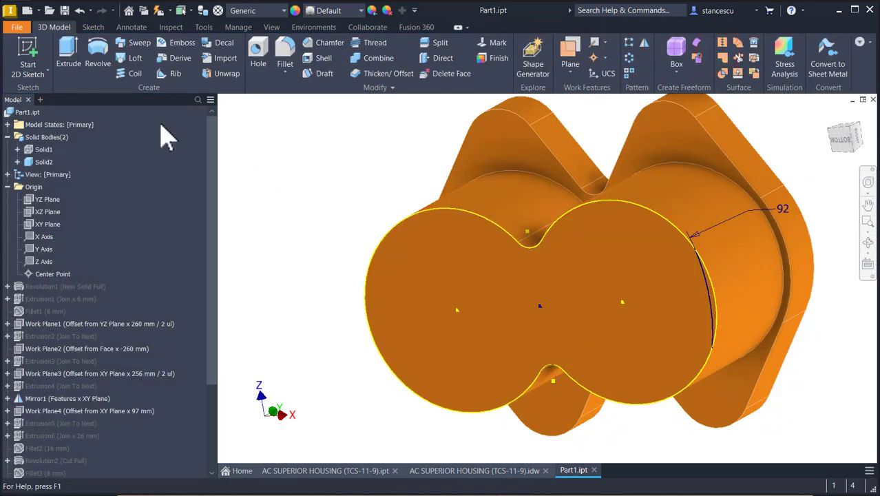
# Step: Cut the thin sliver outside the arc from the lower part of the twin-bore body's lobe with an Extrude of limited depth
pyautogui.click(62, 55)
pyautogui.scroll(5, 682, 385)
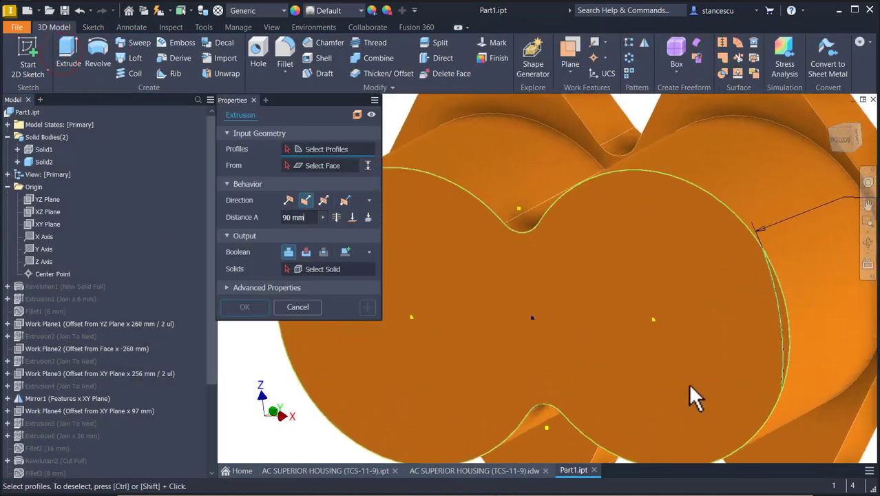
pyautogui.scroll(5, 720, 354)
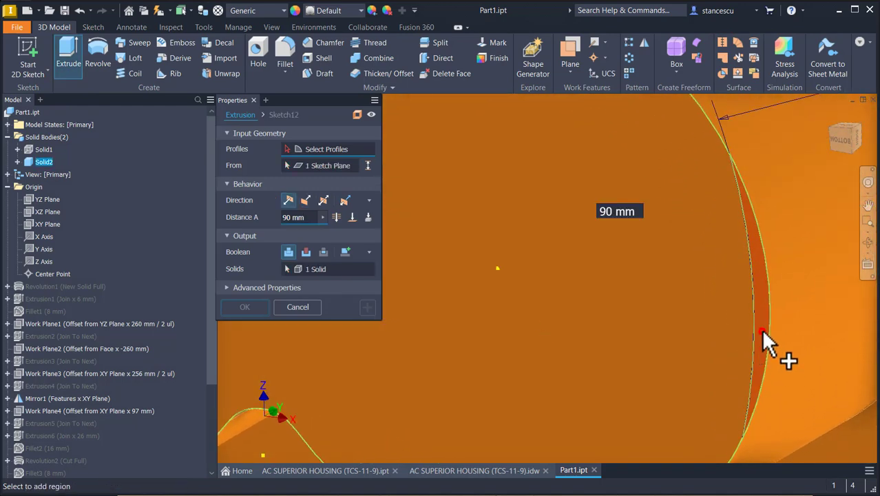
pyautogui.click(761, 329)
pyautogui.scroll(-5, 659, 378)
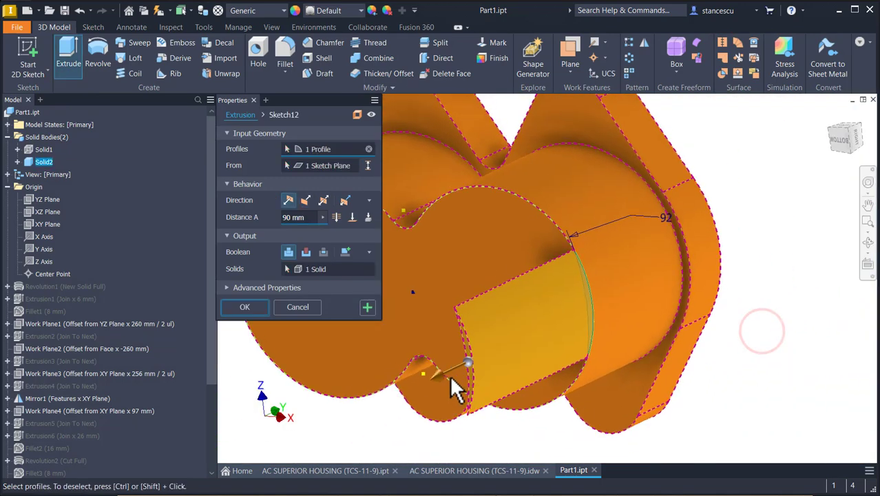
pyautogui.click(306, 252)
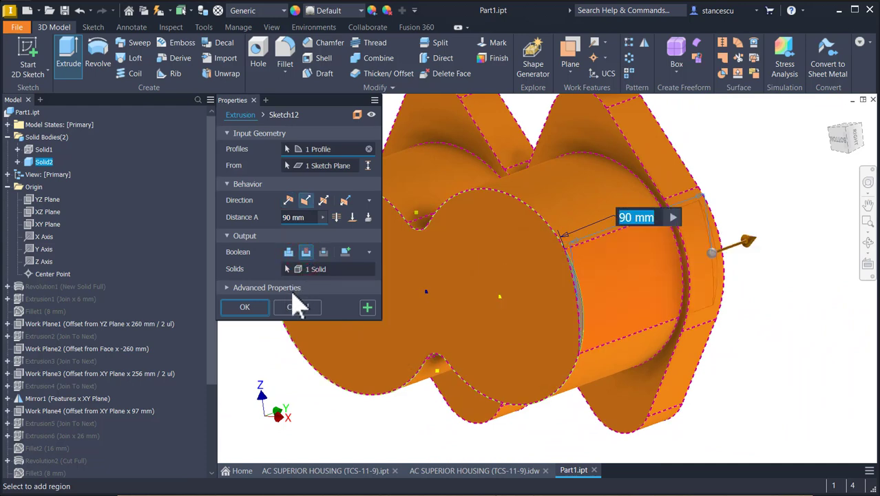
pyautogui.click(303, 218)
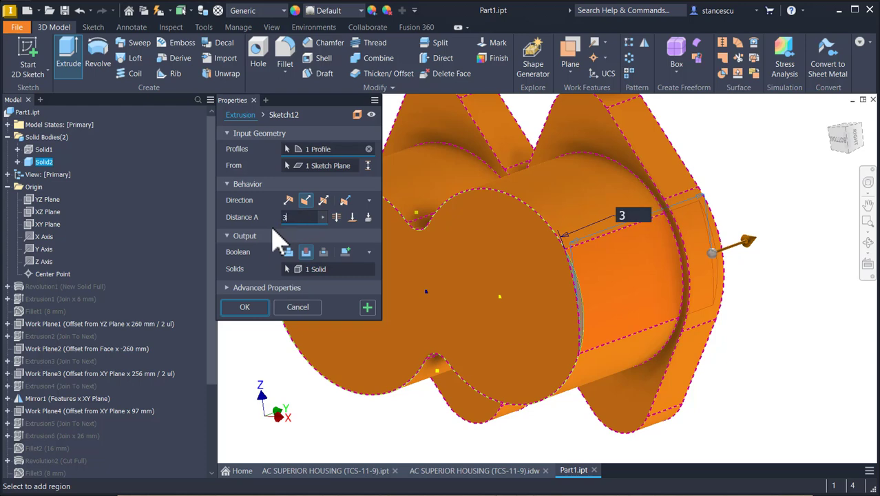
pyautogui.press('Return')
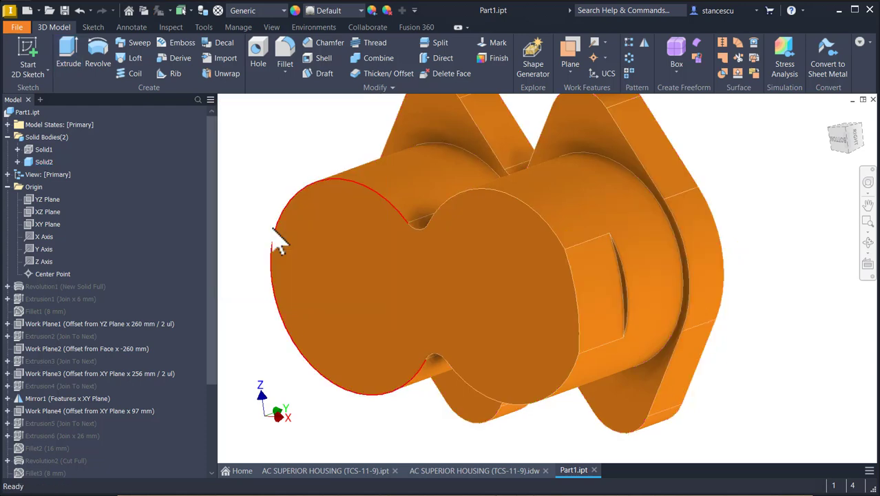
pyautogui.press('F6')
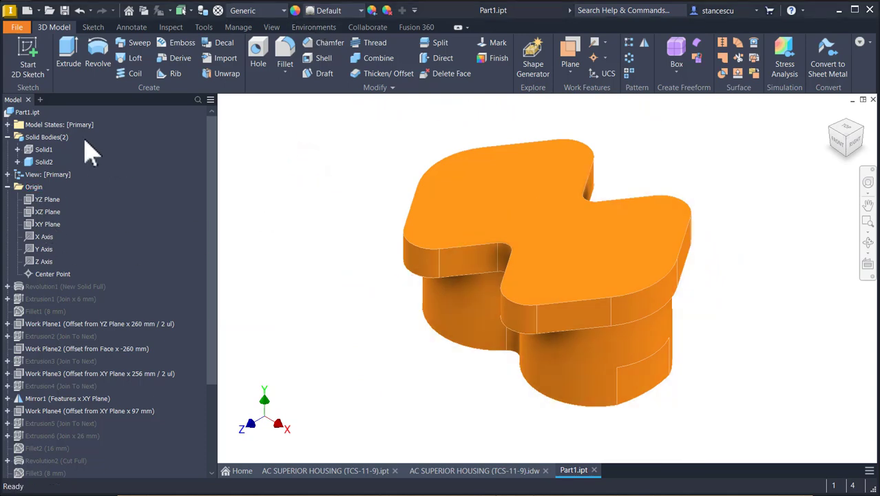
# Step: Make the hidden main housing body, Solid1, visible again
pyautogui.click(33, 150)
pyautogui.rightClick(29, 151)
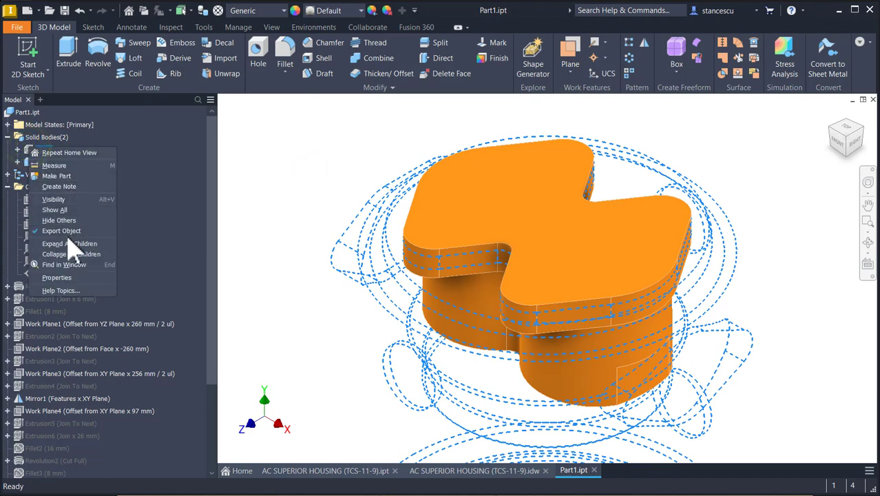
pyautogui.click(59, 201)
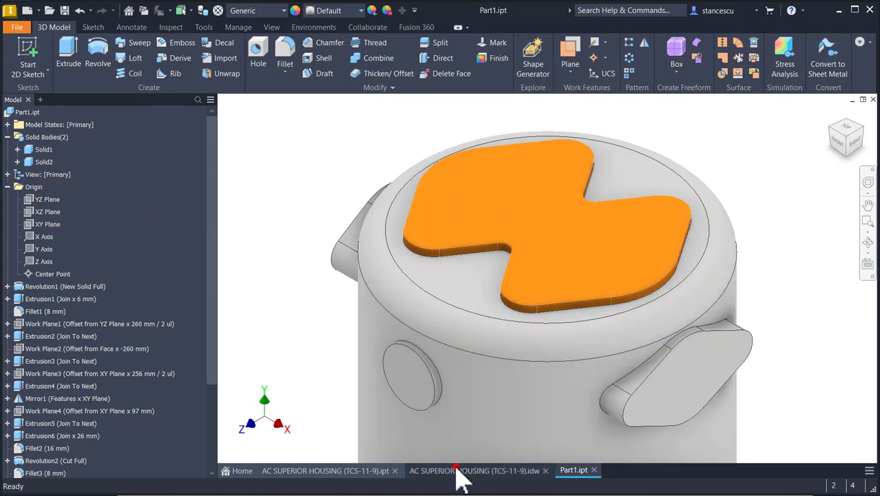
# Step: In the AC SUPERIOR HOUSING drawing, examine section C-C for the dimensions of the side port leading into the bore
pyautogui.click(457, 470)
pyautogui.scroll(-4, 557, 417)
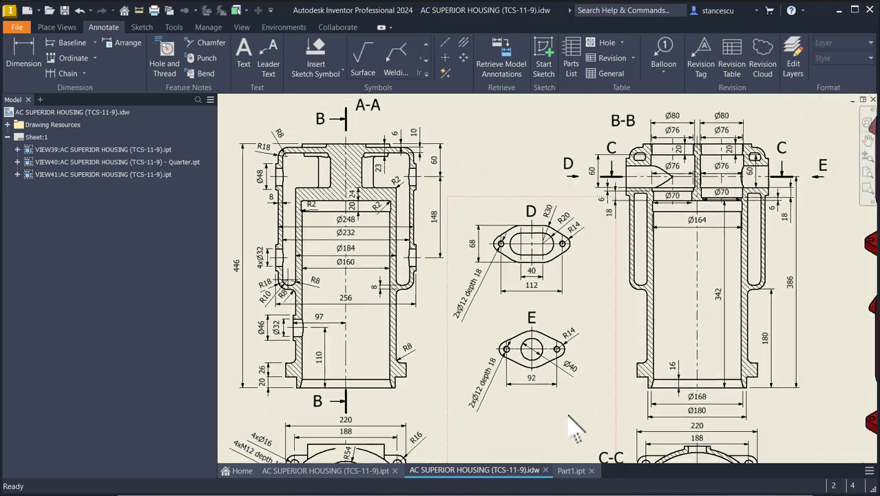
pyautogui.scroll(4, 623, 417)
pyautogui.moveTo(623, 420); pyautogui.dragTo(550, 342, button='middle')
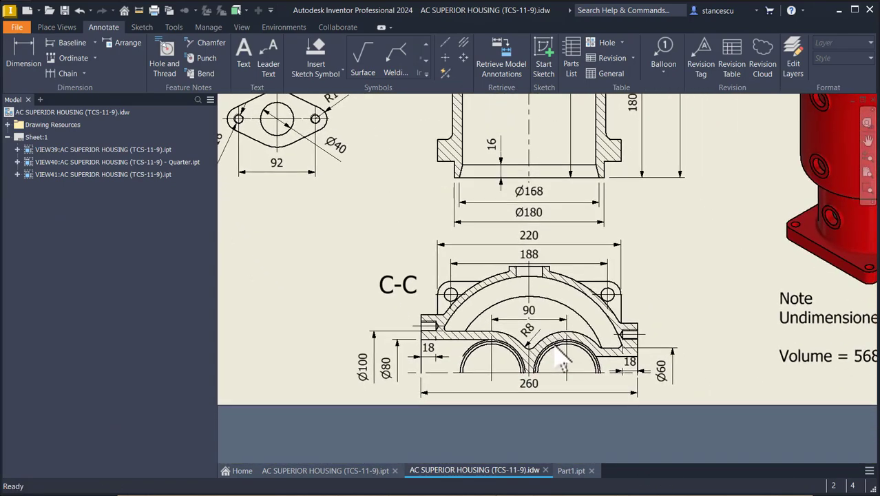
pyautogui.scroll(3, 639, 361)
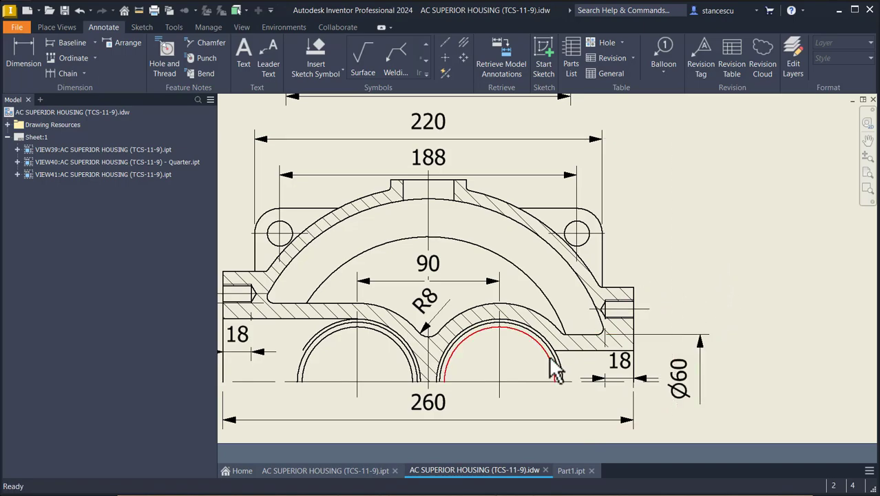
pyautogui.scroll(-3, 702, 241)
pyautogui.scroll(-3, 698, 461)
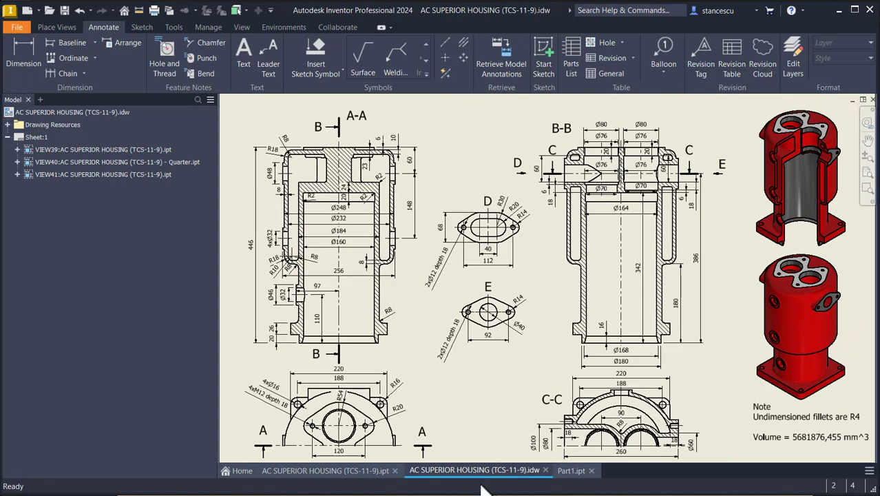
# Step: Back in Part1, start a sketch on the outer face of the +X side flange and slice the graphics at its plane
pyautogui.click(568, 472)
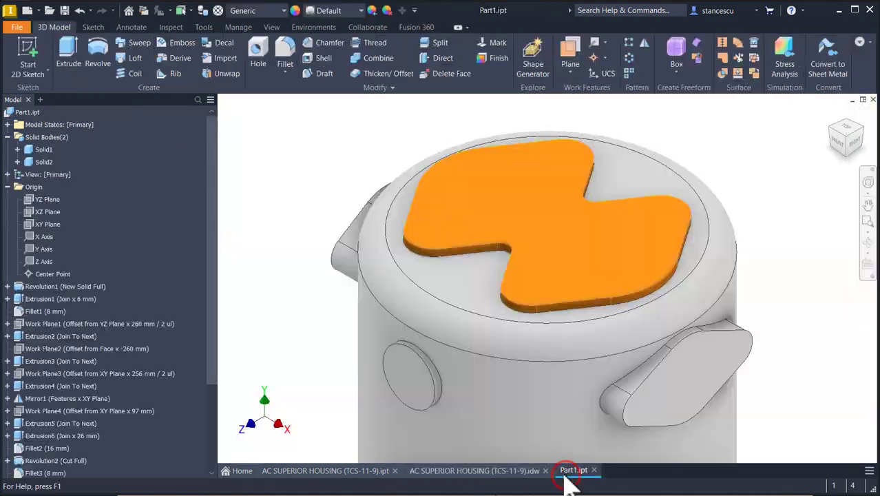
pyautogui.click(695, 375)
pyautogui.click(769, 367)
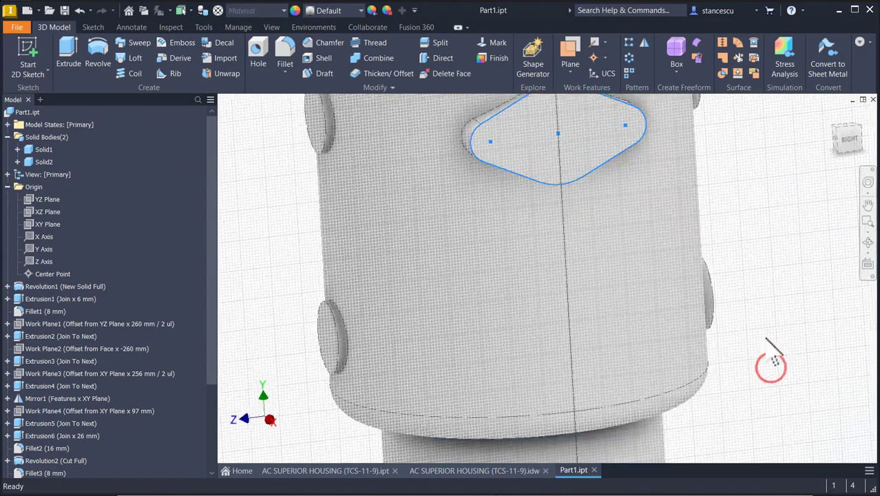
pyautogui.press('F7')
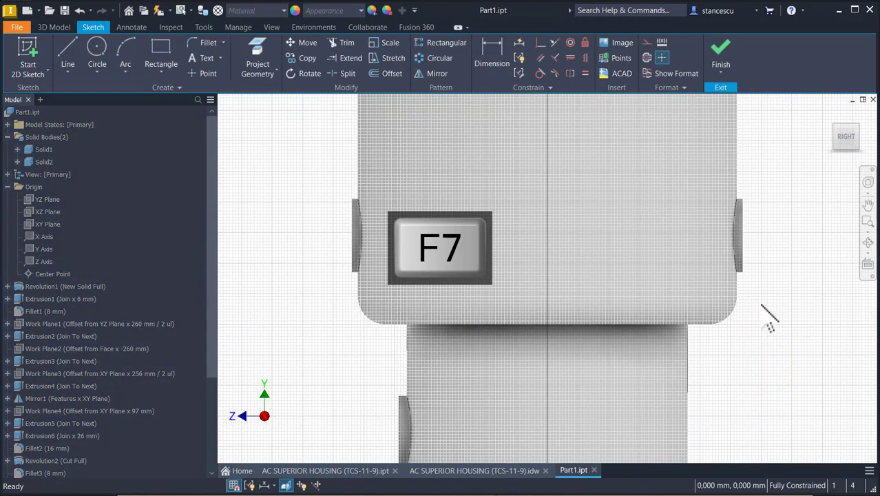
pyautogui.scroll(-4, 761, 305)
pyautogui.scroll(4, 580, 170)
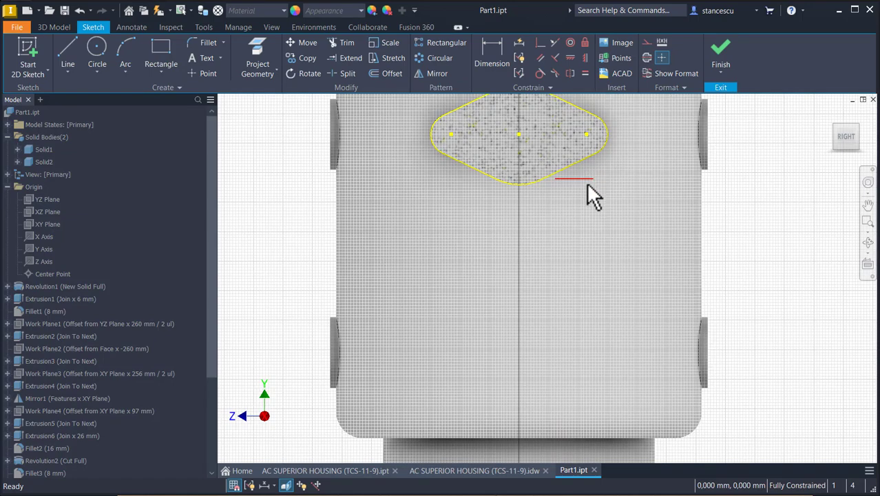
pyautogui.moveTo(586, 179); pyautogui.dragTo(589, 316, button='middle')
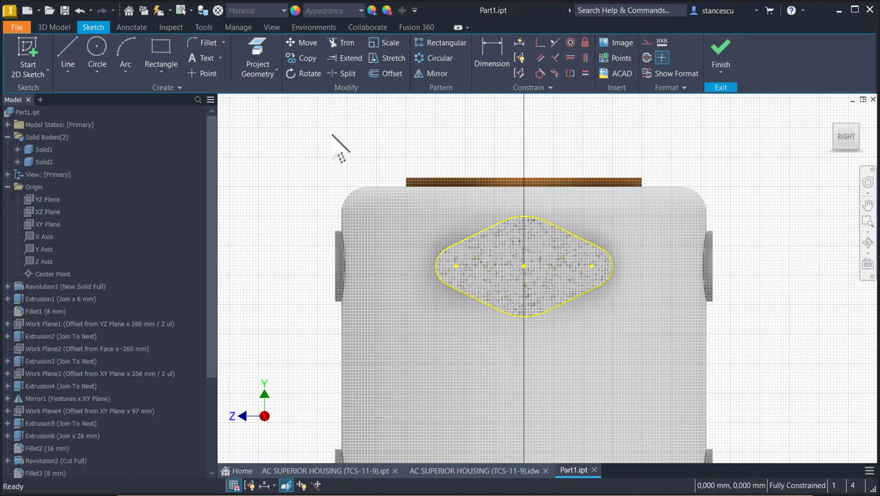
# Step: Sketch a 60 mm diameter circle centred on the flange's centre point and finish the sketch
pyautogui.click(96, 54)
pyautogui.click(523, 266)
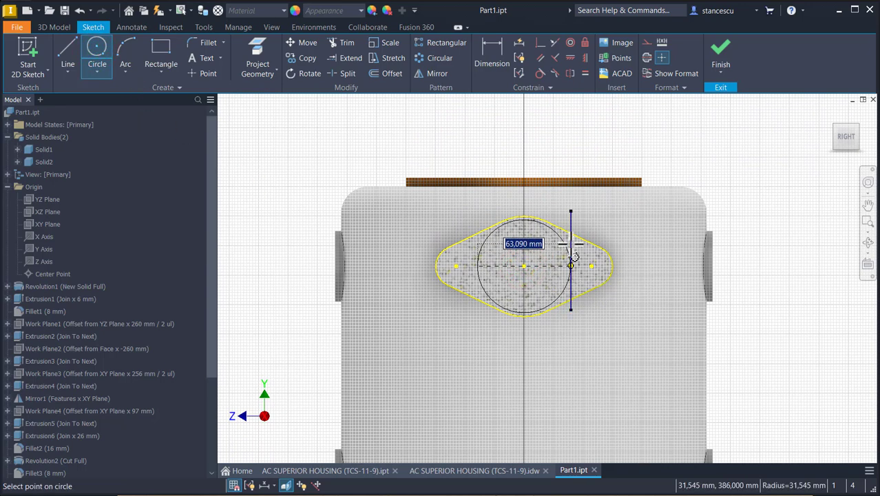
pyautogui.write('60')
pyautogui.press('Return')
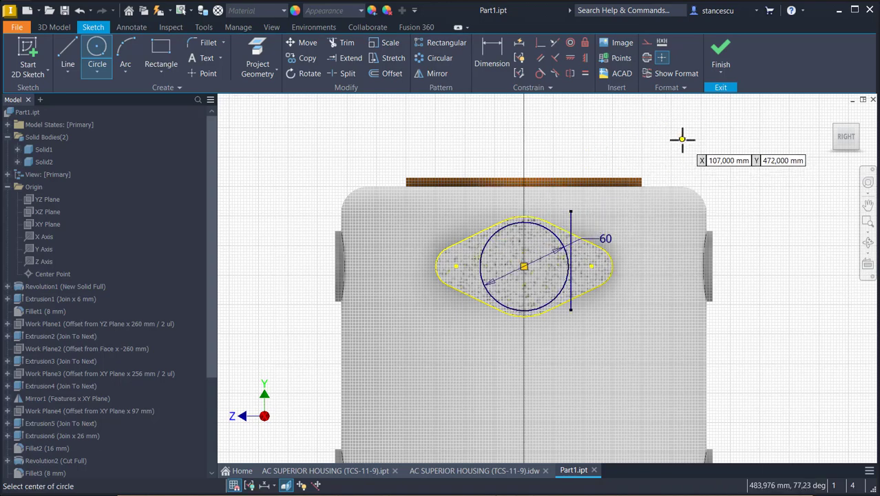
pyautogui.press('Escape')
pyautogui.keyDown('shift'); pyautogui.moveTo(687, 141); pyautogui.dragTo(640, 320, button='middle'); pyautogui.keyUp('shift')
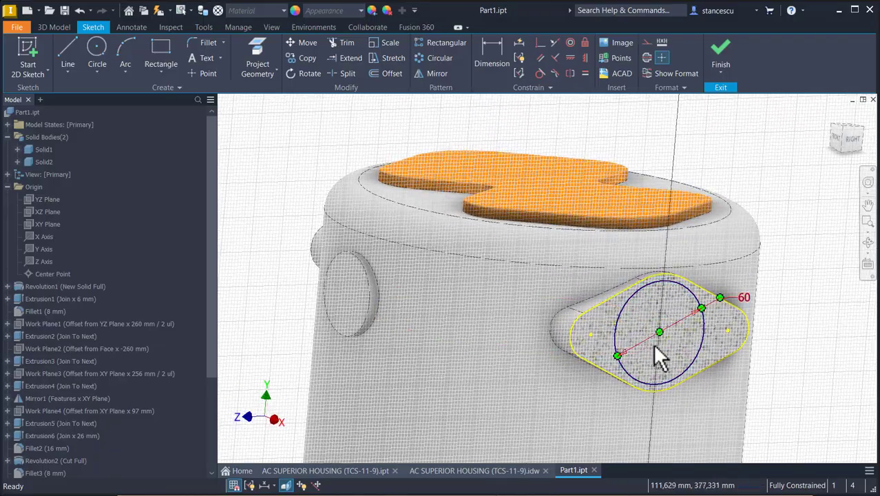
pyautogui.keyDown('shift'); pyautogui.moveTo(675, 351); pyautogui.dragTo(716, 339, button='middle'); pyautogui.keyUp('shift')
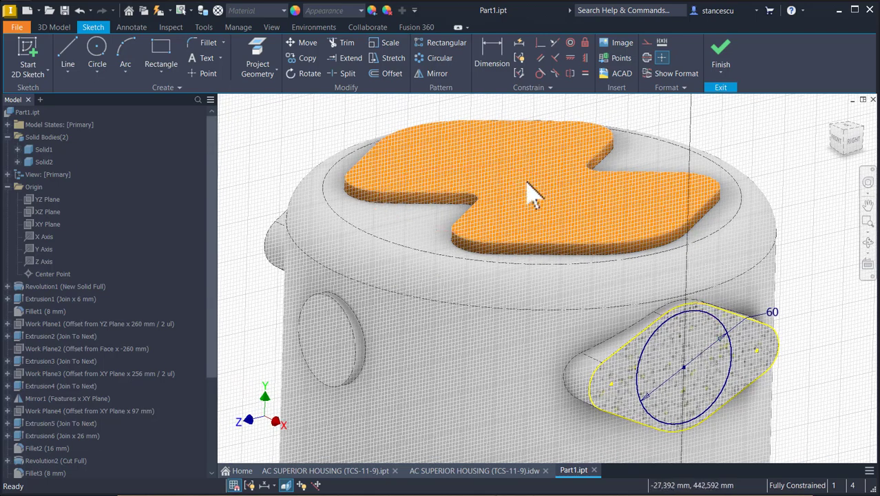
pyautogui.click(721, 55)
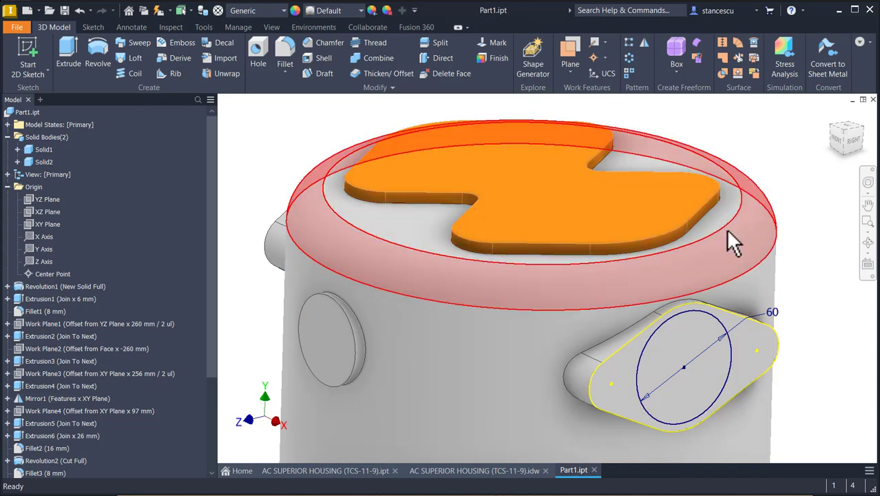
# Step: Extrude the 60 mm circle 85 mm inward from the flange face, joining it to the twin-bore body Solid2
pyautogui.keyDown('shift'); pyautogui.moveTo(814, 226); pyautogui.dragTo(677, 338, button='middle'); pyautogui.keyUp('shift')
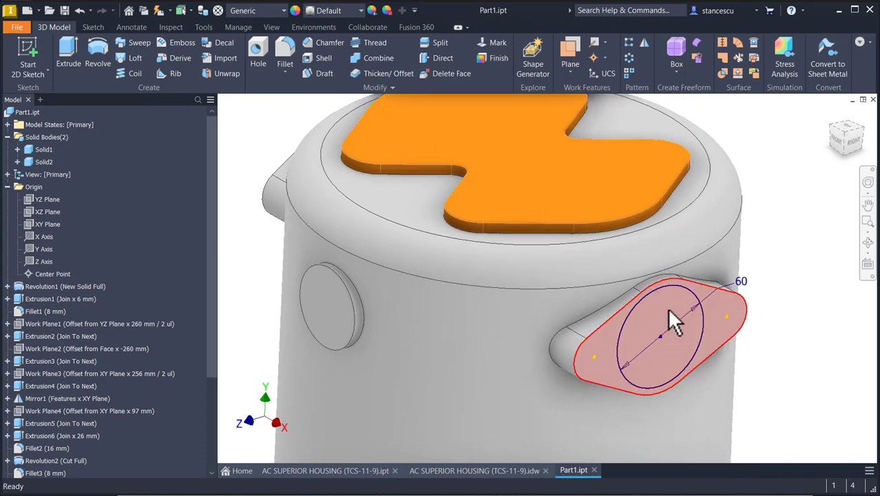
pyautogui.click(667, 307)
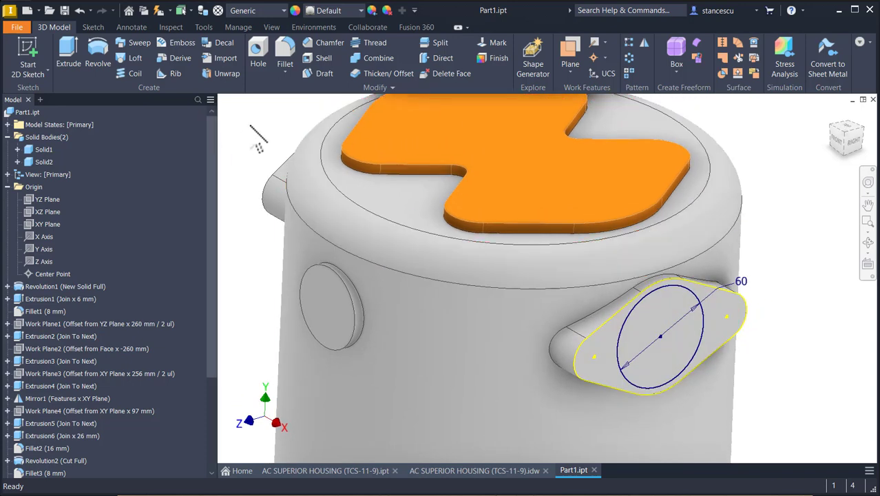
pyautogui.click(68, 50)
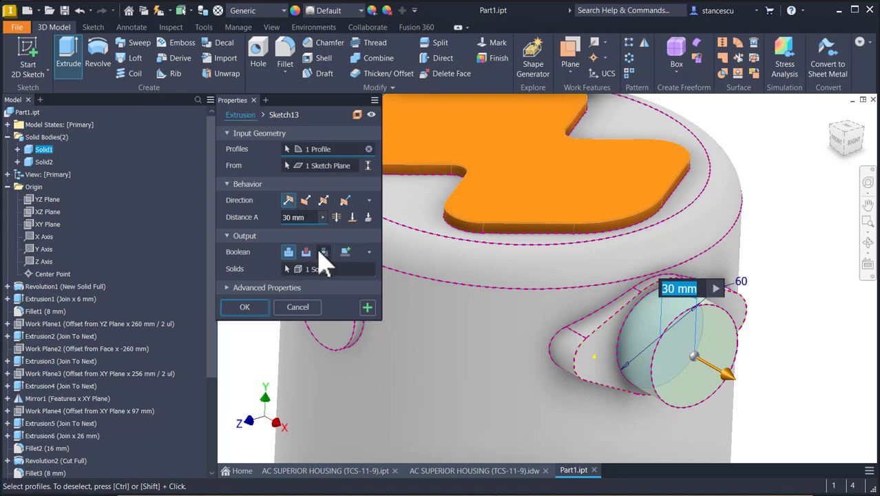
pyautogui.click(326, 269)
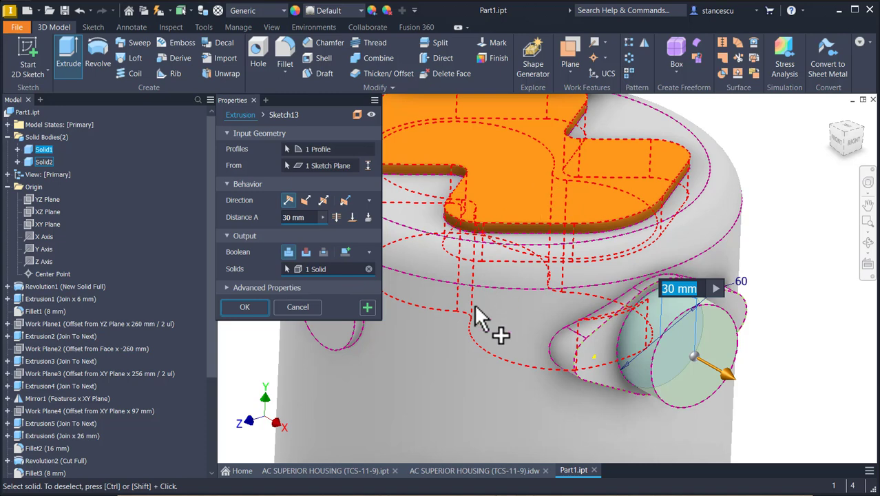
pyautogui.click(529, 199)
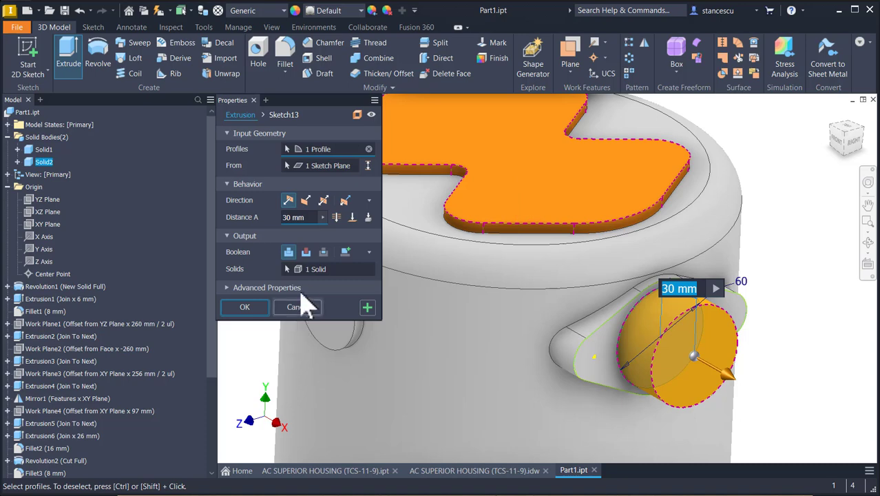
pyautogui.click(305, 201)
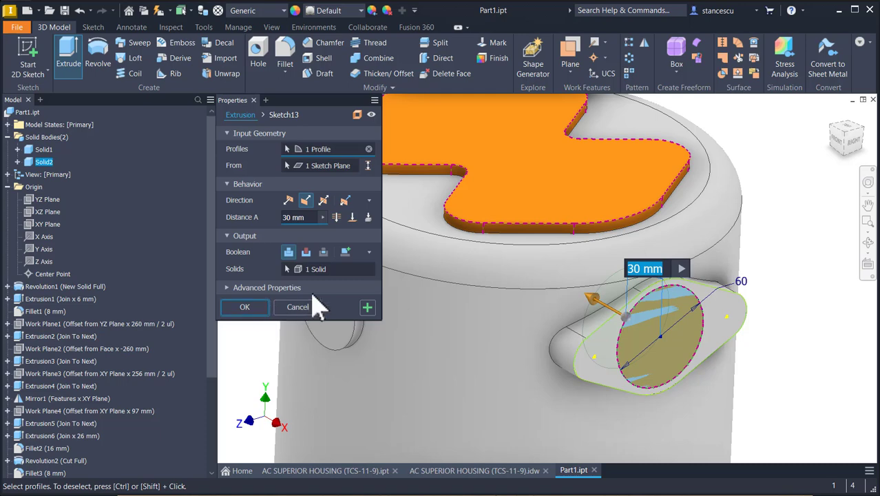
pyautogui.click(310, 217)
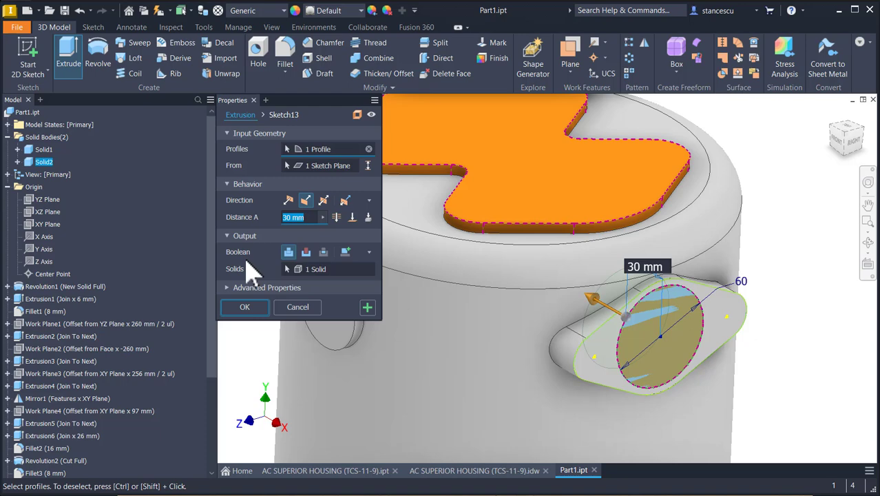
pyautogui.write('85')
pyautogui.press('Return')
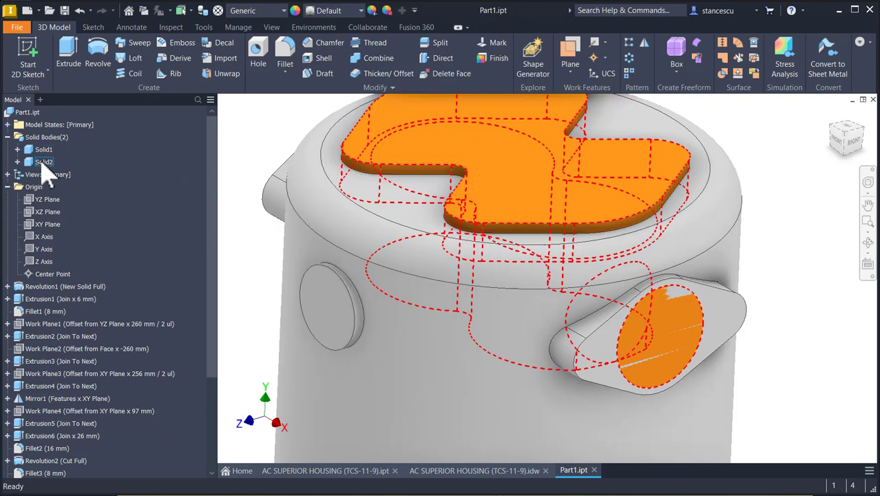
# Step: Hide the main housing body and examine how the new side cylinder meets the twin-bore body and its underside
pyautogui.rightClick(42, 150)
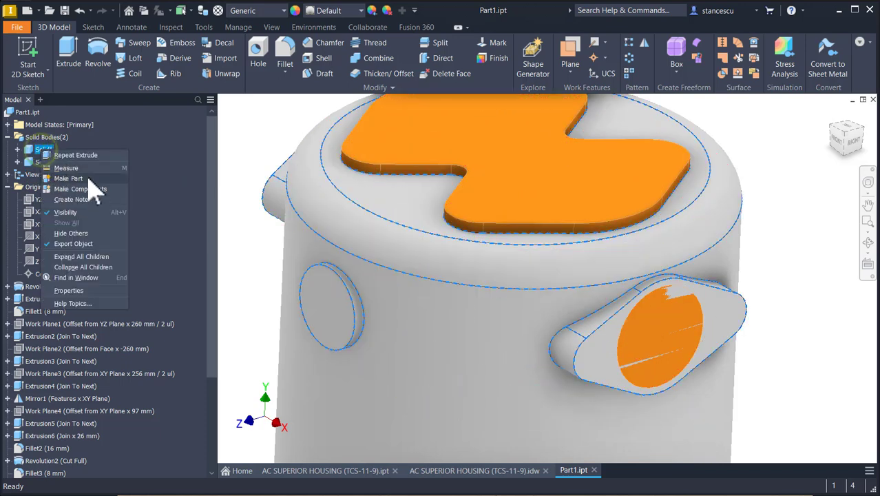
pyautogui.click(68, 212)
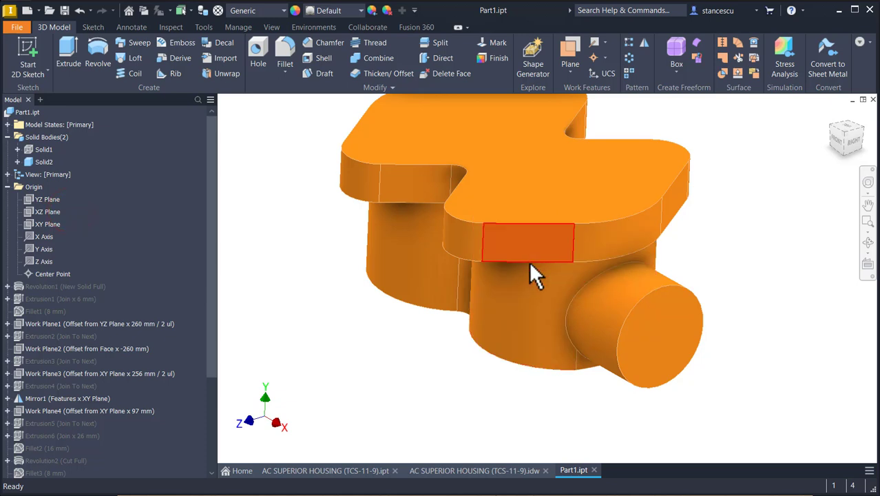
pyautogui.keyDown('shift'); pyautogui.moveTo(573, 291); pyautogui.dragTo(635, 356, button='middle'); pyautogui.keyUp('shift')
pyautogui.scroll(-3, 730, 334)
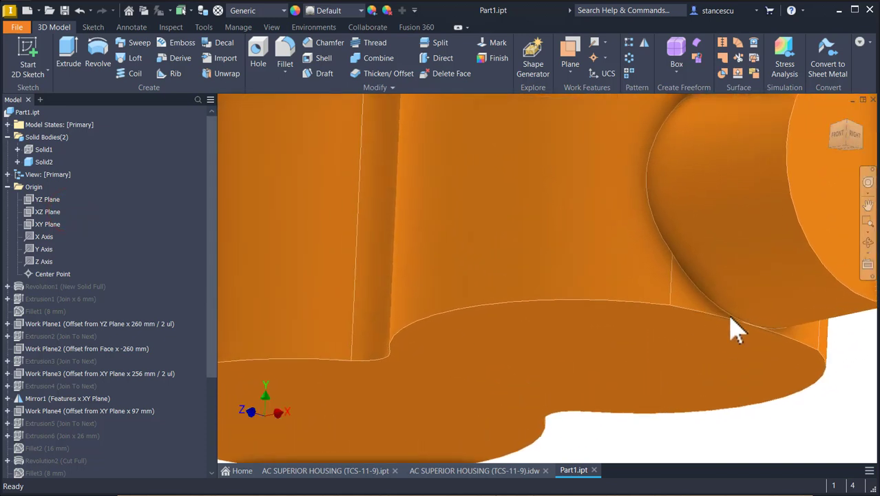
pyautogui.scroll(-2, 795, 337)
pyautogui.scroll(1, 802, 303)
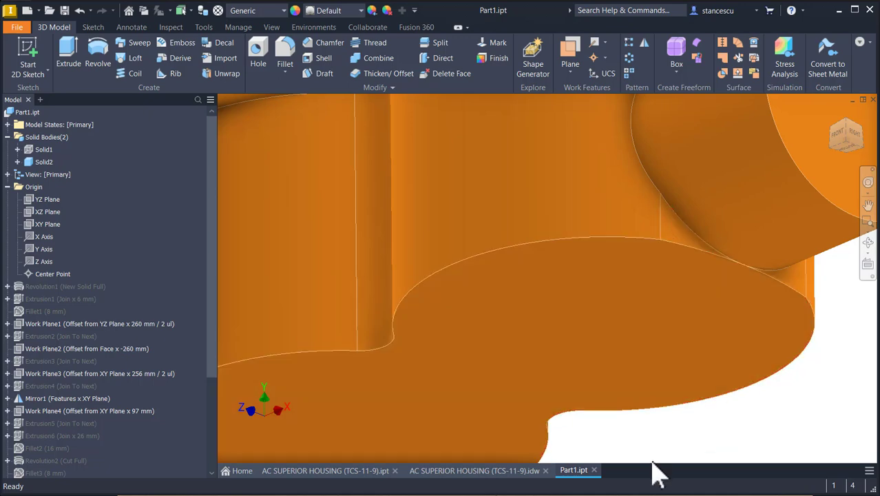
pyautogui.scroll(2, 654, 302)
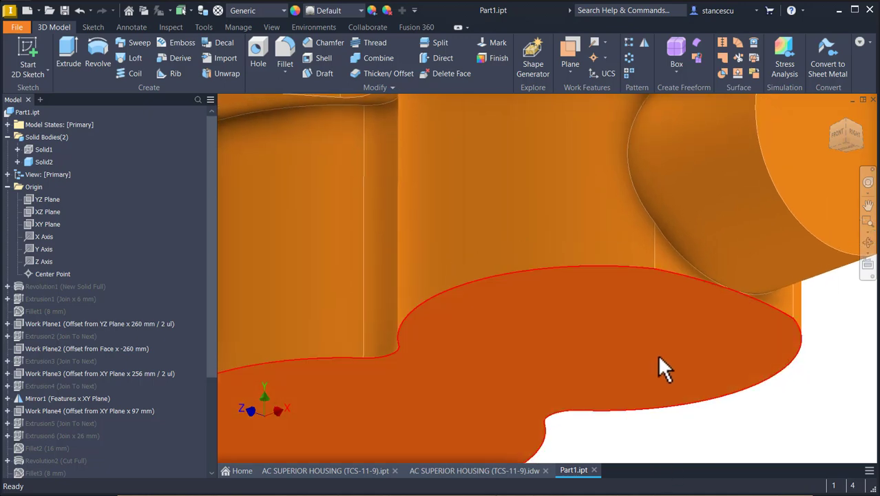
pyautogui.press('F6')
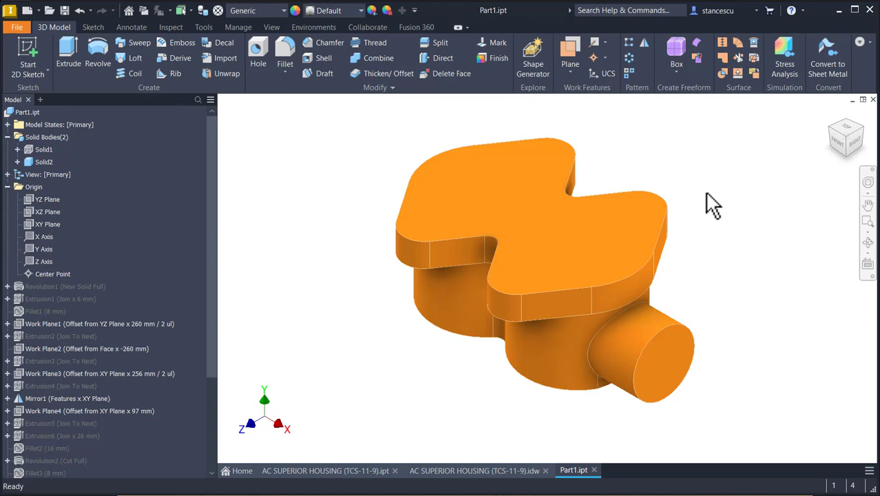
pyautogui.keyDown('shift'); pyautogui.moveTo(712, 203); pyautogui.dragTo(300, 320, button='middle'); pyautogui.keyUp('shift')
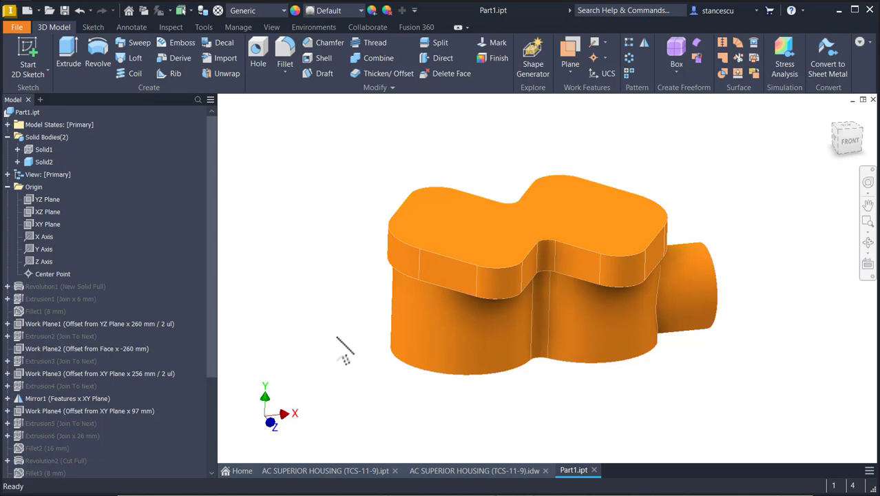
pyautogui.press('F6')
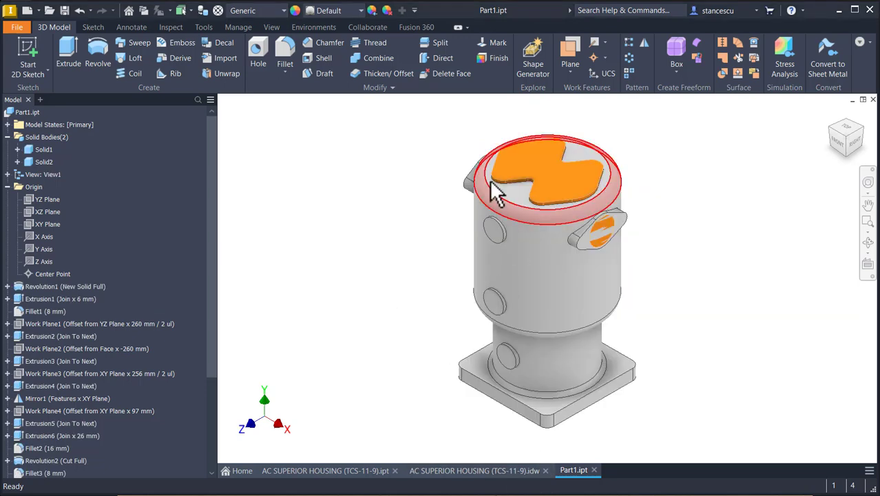
# Step: In the AC SUPERIOR HOUSING drawing, examine view D for the dimensions of the opposite flange and its slot
pyautogui.keyDown('shift'); pyautogui.moveTo(412, 181); pyautogui.dragTo(512, 267, button='middle'); pyautogui.keyUp('shift')
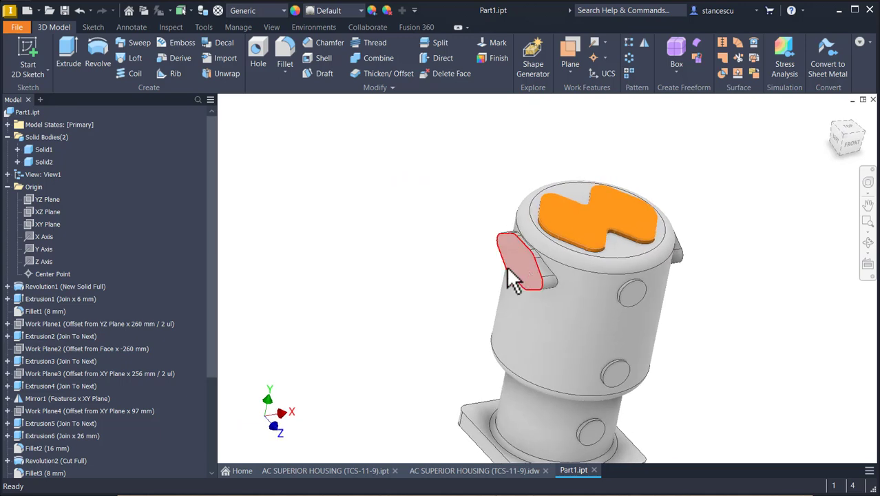
pyautogui.click(463, 471)
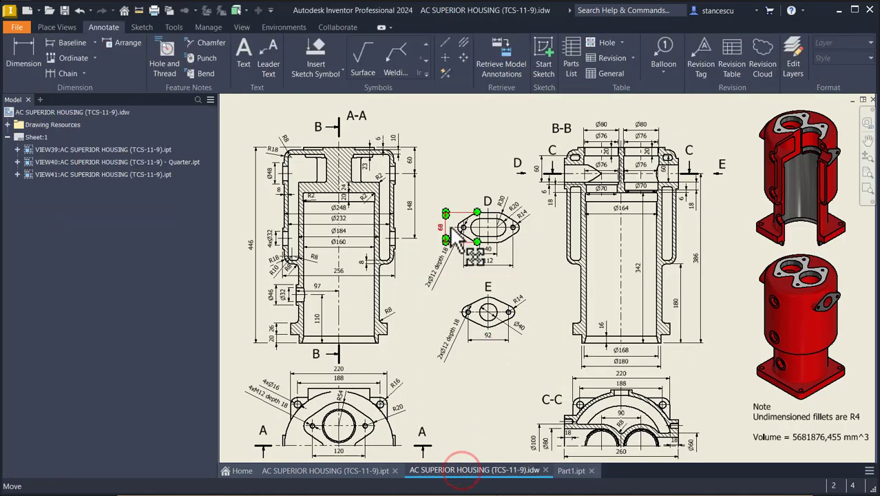
pyautogui.scroll(5, 487, 236)
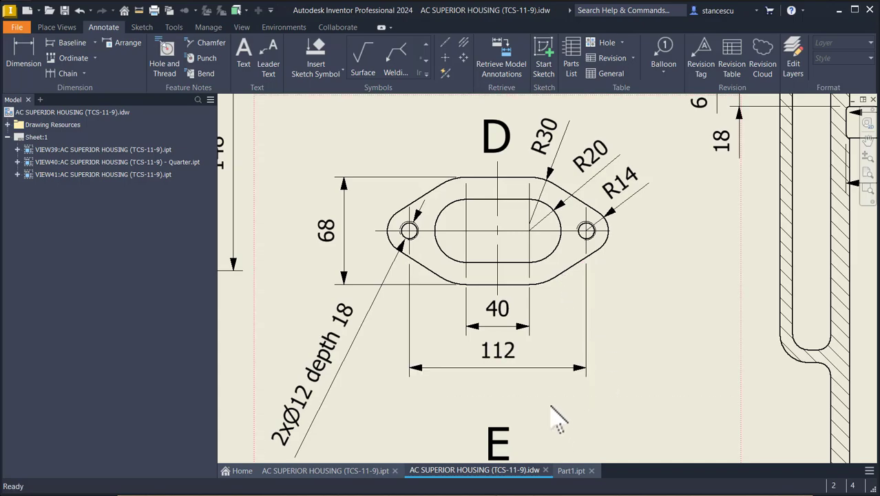
# Step: In the drawing, examine section C-C for the side port diameters and view D for the slot's radius and spacing
pyautogui.scroll(-4, 559, 420)
pyautogui.scroll(4, 585, 444)
pyautogui.moveTo(592, 448); pyautogui.dragTo(586, 398, button='middle')
pyautogui.click(498, 409)
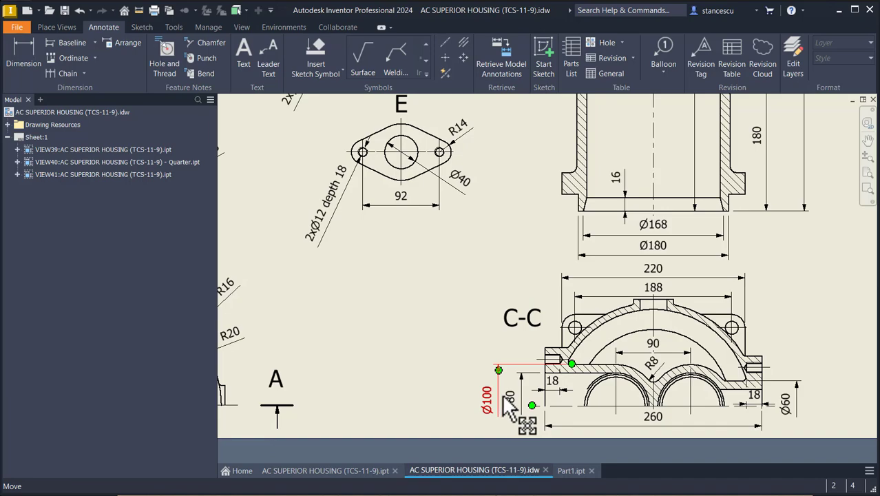
pyautogui.scroll(5, 461, 305)
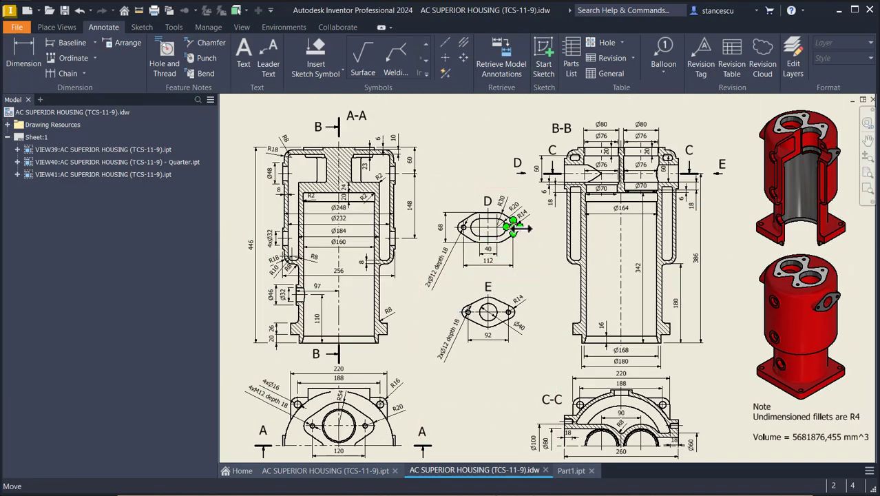
pyautogui.scroll(-3, 523, 228)
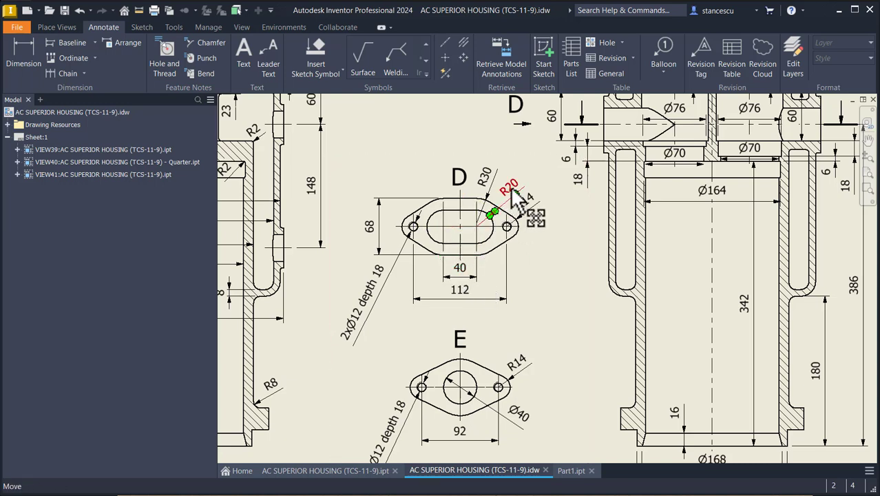
# Step: In Part1.ipt, sketch on the larger flange's outer face and draw a horizontal centre-point slot beside the housing, 20 mm from centre to arc centre and 30 mm wide
pyautogui.click(568, 471)
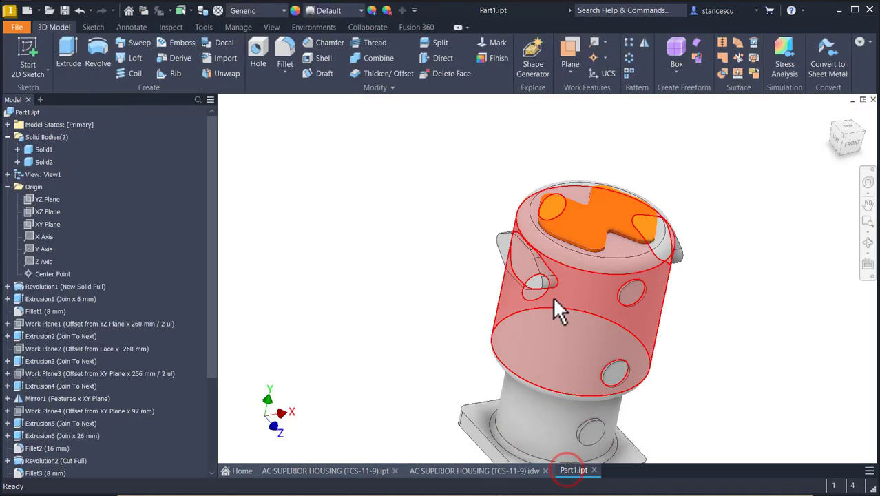
pyautogui.click(515, 254)
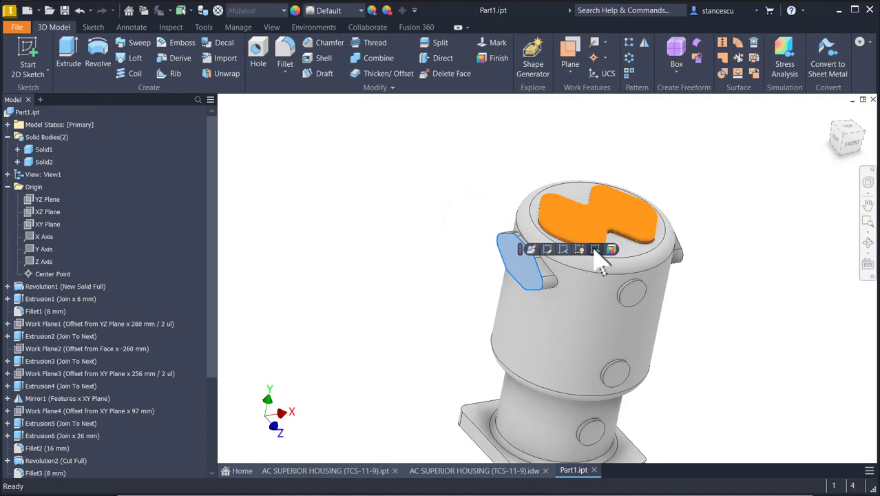
pyautogui.click(595, 249)
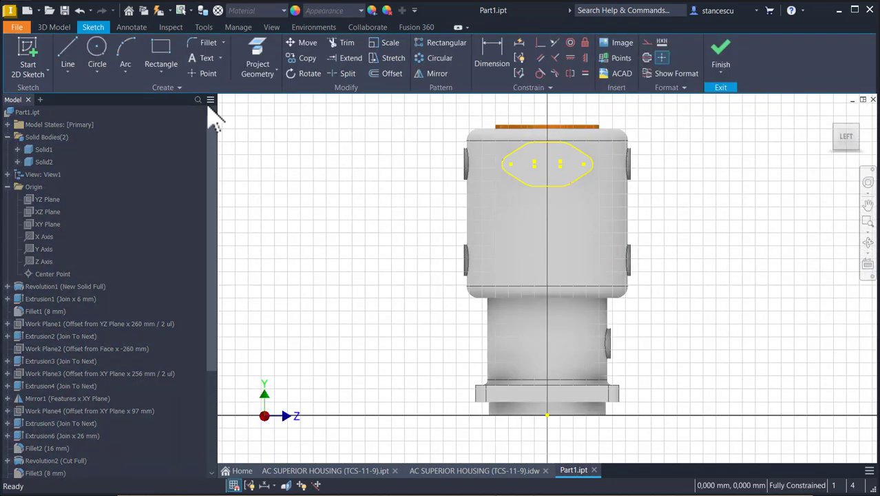
pyautogui.click(161, 68)
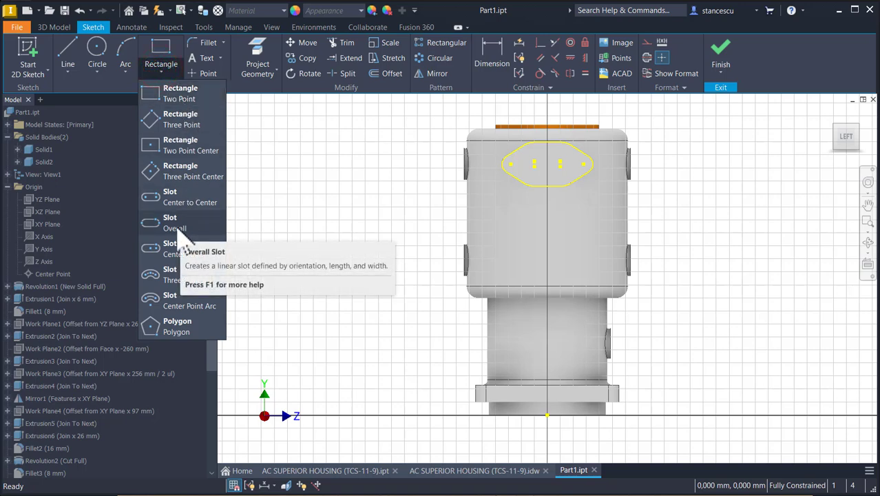
pyautogui.click(173, 248)
pyautogui.click(319, 191)
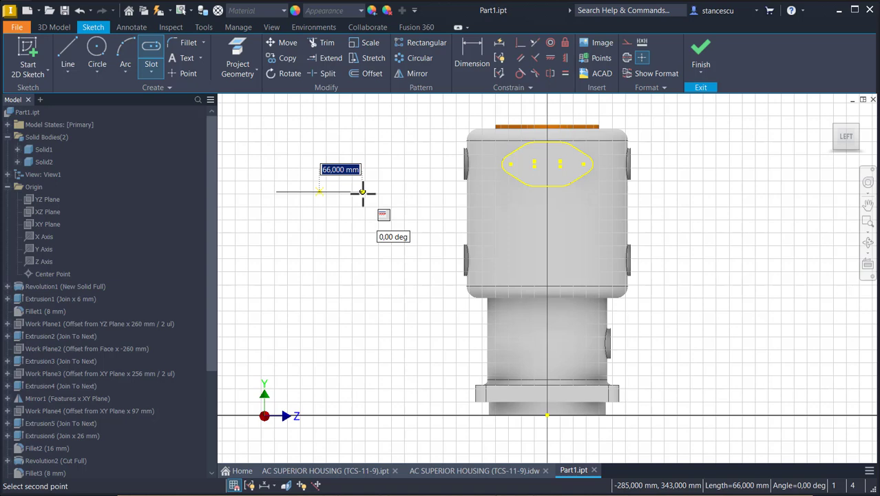
pyautogui.write('2')
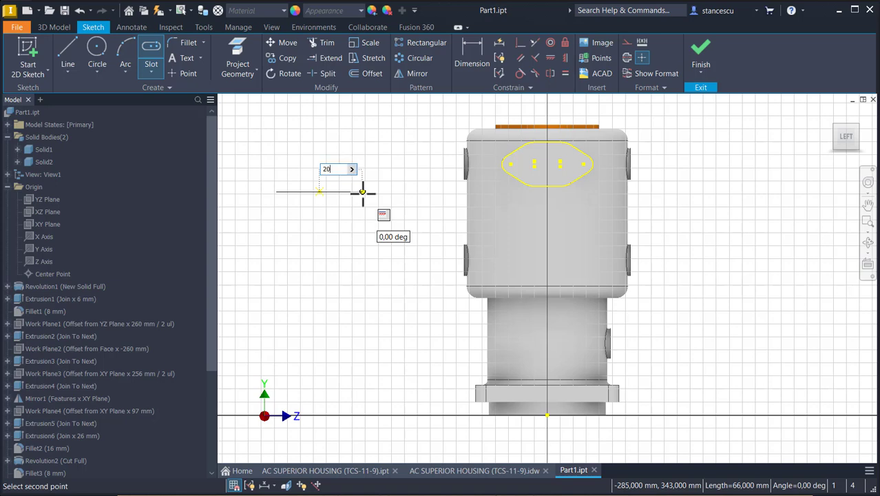
pyautogui.write('0')
pyautogui.press('Return')
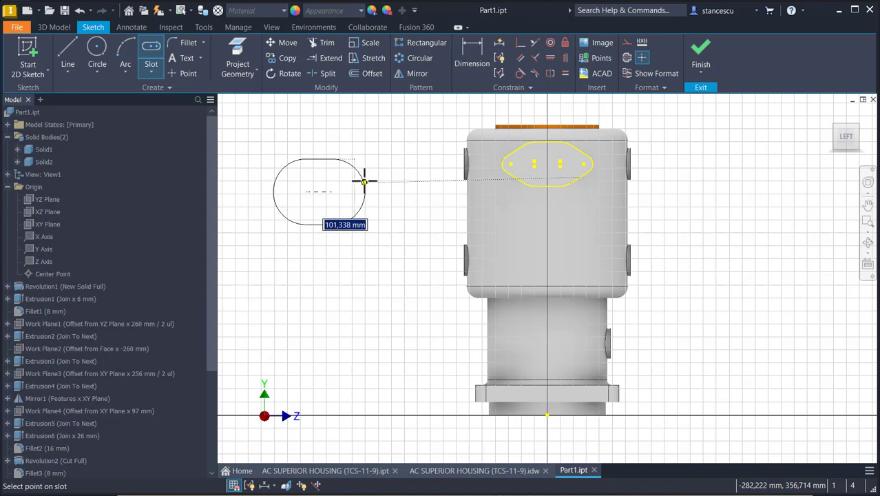
pyautogui.write('30')
pyautogui.press('Return')
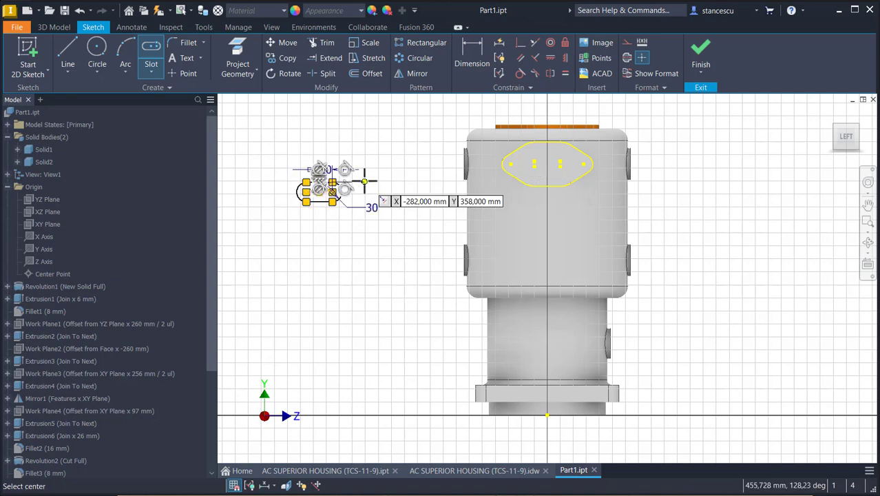
# Step: Set the slot's width dimension to 60 mm
pyautogui.scroll(3, 372, 206)
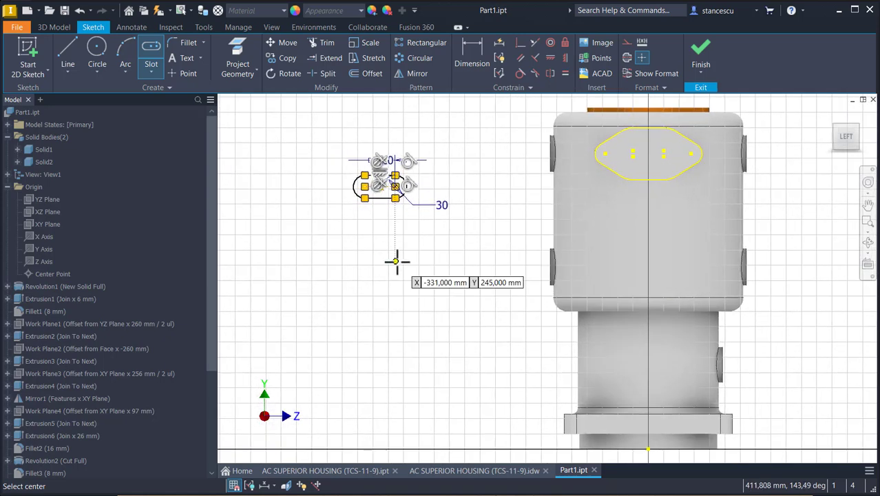
pyautogui.press('Escape')
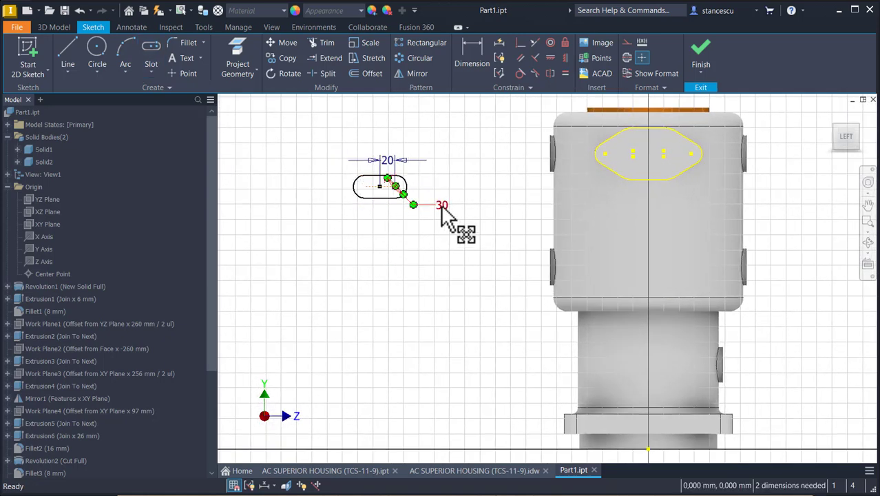
pyautogui.doubleClick(441, 206)
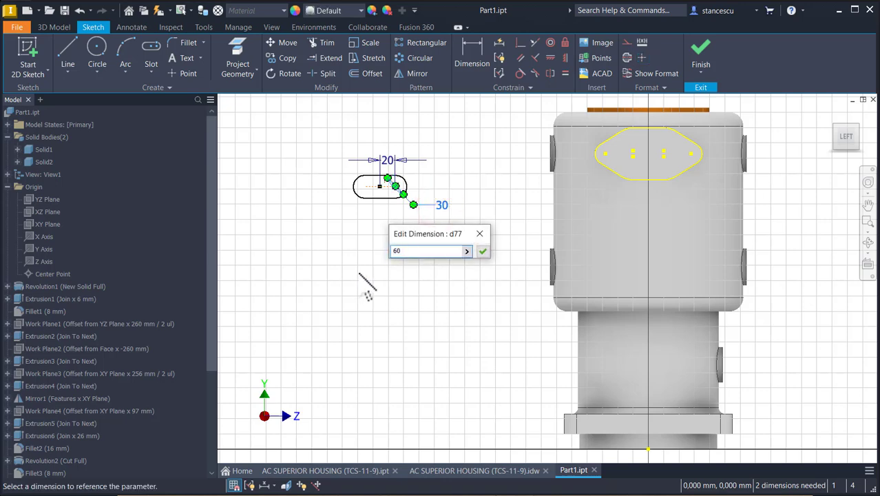
pyautogui.press('Return')
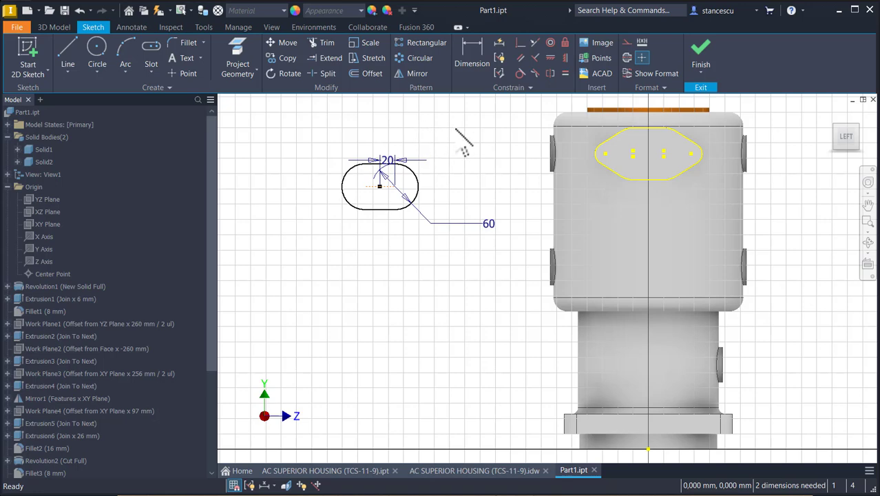
# Step: Centre the slot on the flange by making its centreline coincident with a flange arc centre and vertically aligning its centre with the origin, then finish the sketch
pyautogui.click(550, 58)
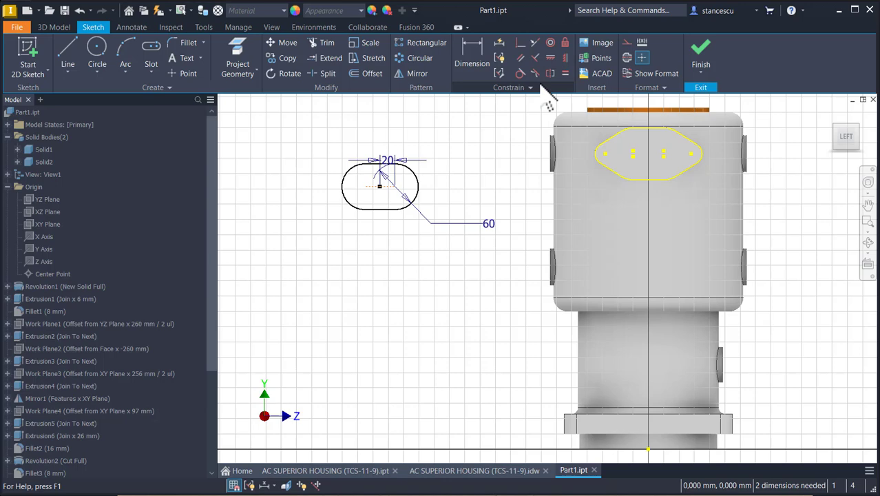
pyautogui.click(522, 44)
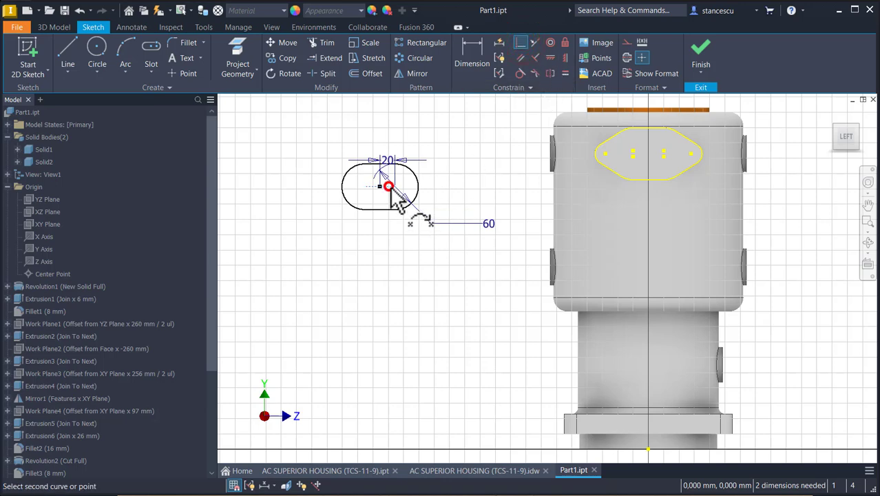
pyautogui.click(692, 155)
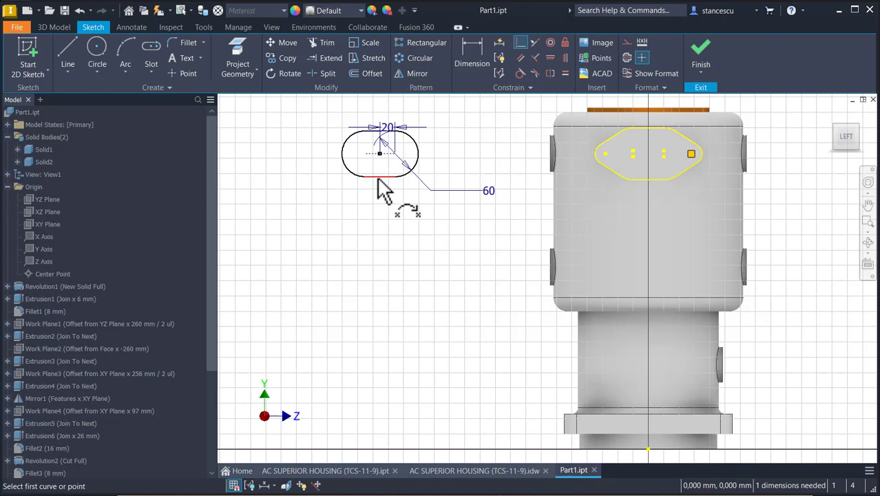
pyautogui.click(564, 58)
pyautogui.click(380, 153)
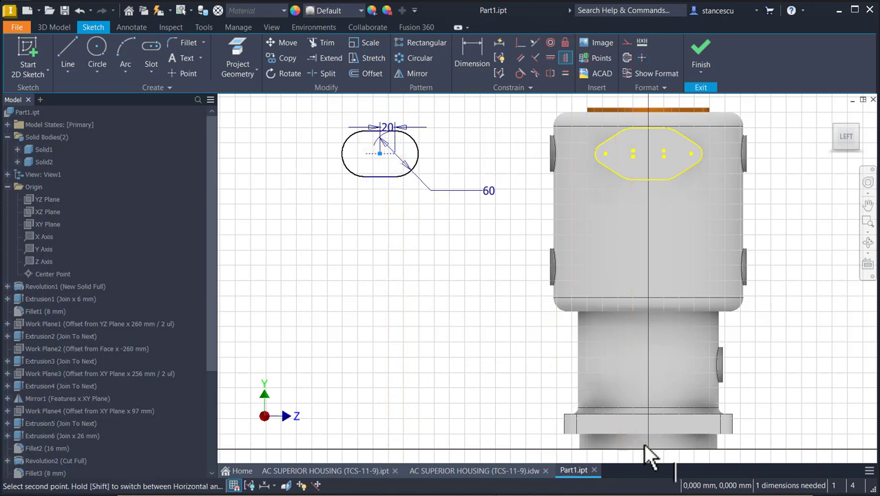
pyautogui.click(647, 449)
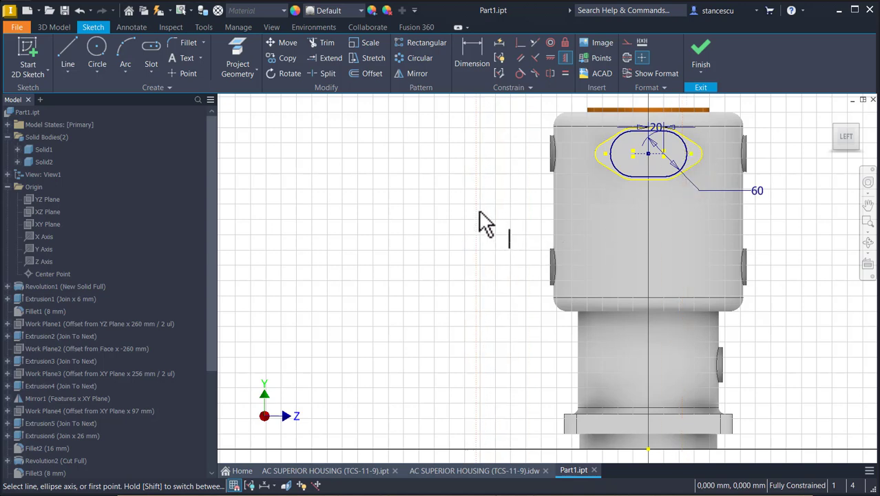
pyautogui.click(700, 56)
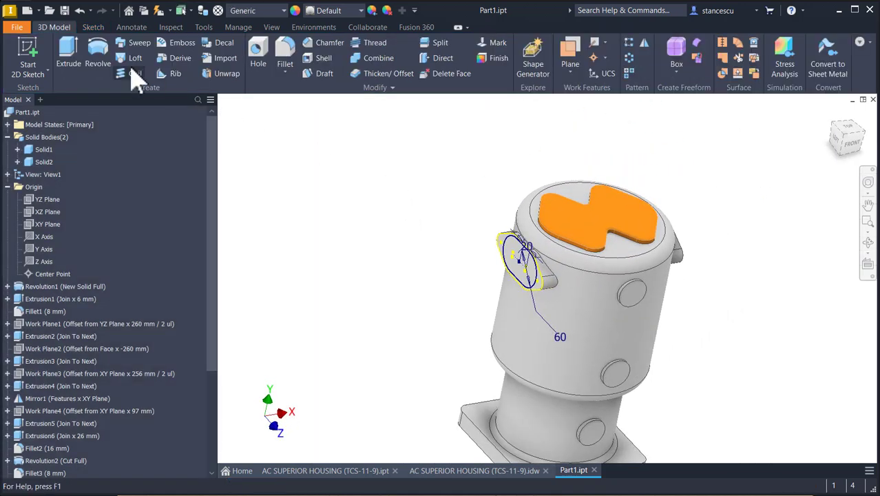
# Step: Extrude the slot profile 85 mm inward from the flange face with the Join operation
pyautogui.click(77, 55)
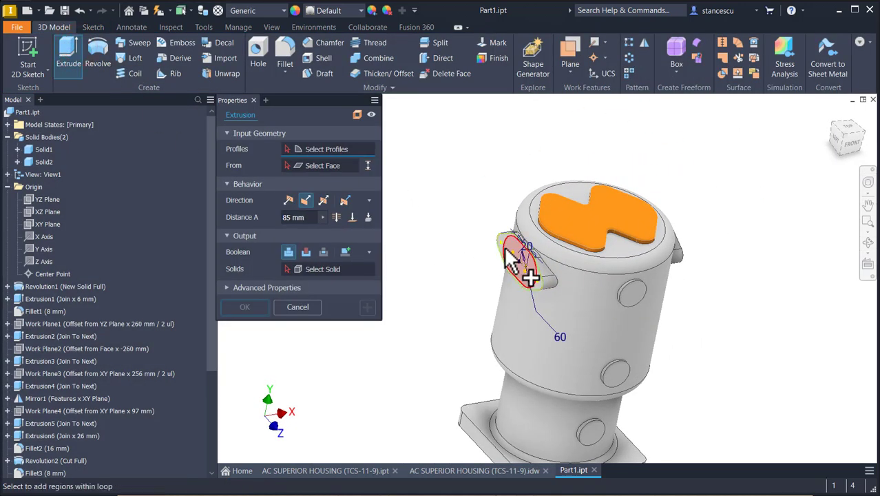
pyautogui.click(506, 252)
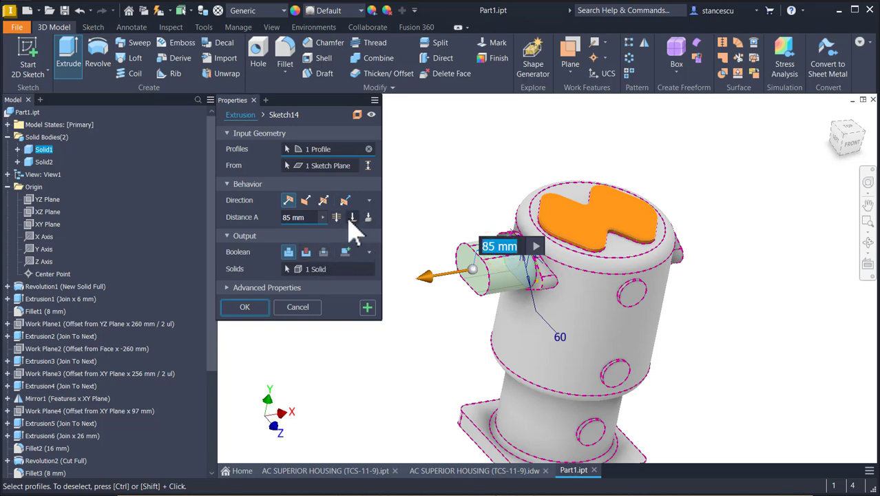
pyautogui.click(306, 199)
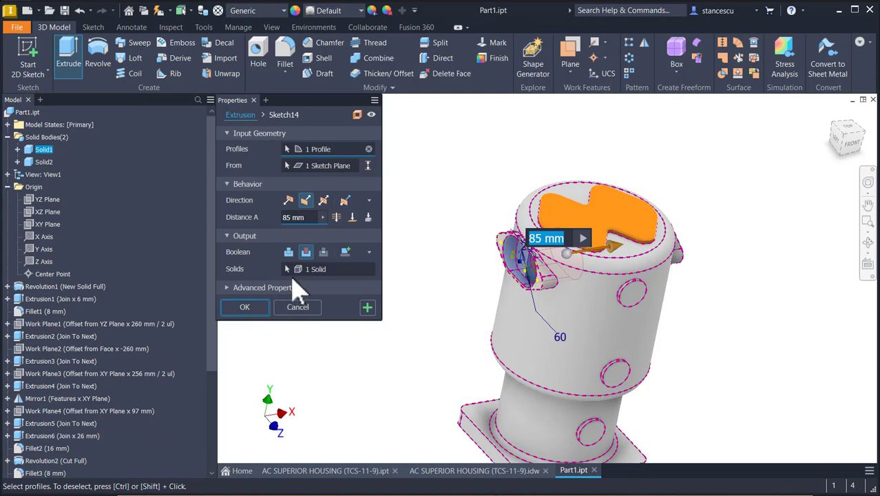
pyautogui.click(288, 251)
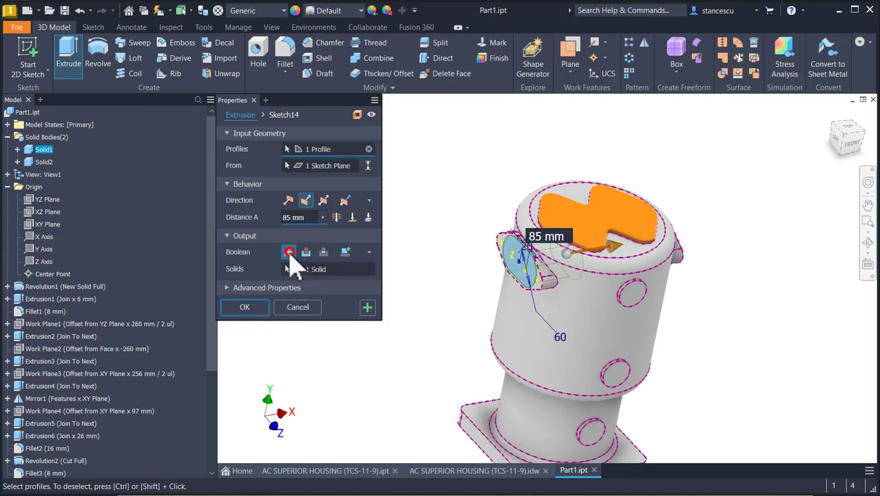
pyautogui.click(246, 307)
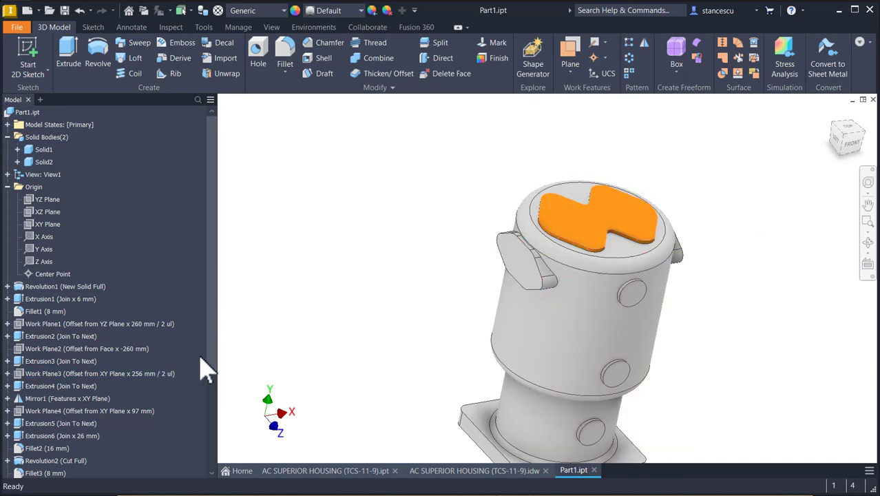
# Step: Edit the slot extrusion, Extrusion12, so that it joins the orange twin-bore body instead of the main housing
pyautogui.moveTo(210, 359); pyautogui.dragTo(219, 475)
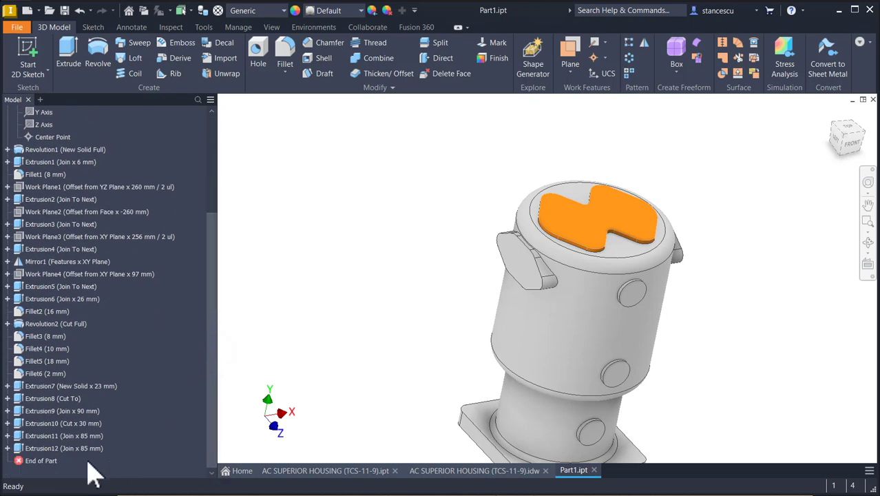
pyautogui.click(28, 449)
pyautogui.click(28, 449)
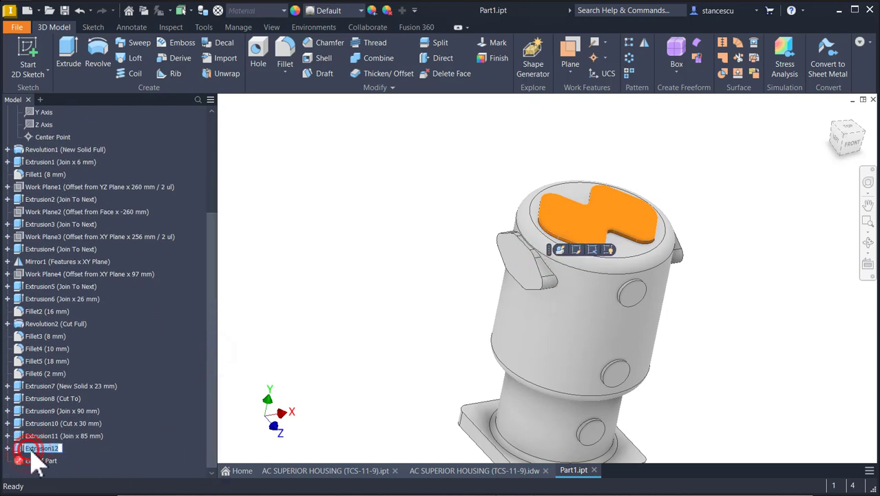
pyautogui.doubleClick(27, 448)
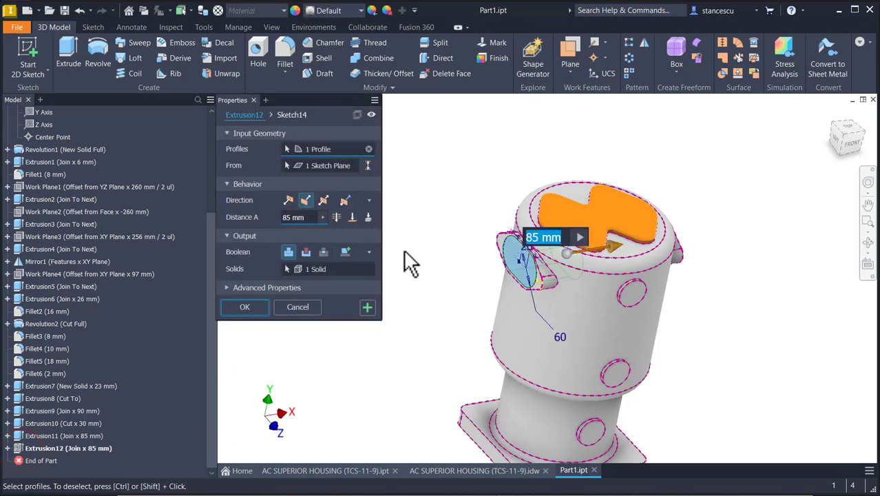
pyautogui.click(341, 269)
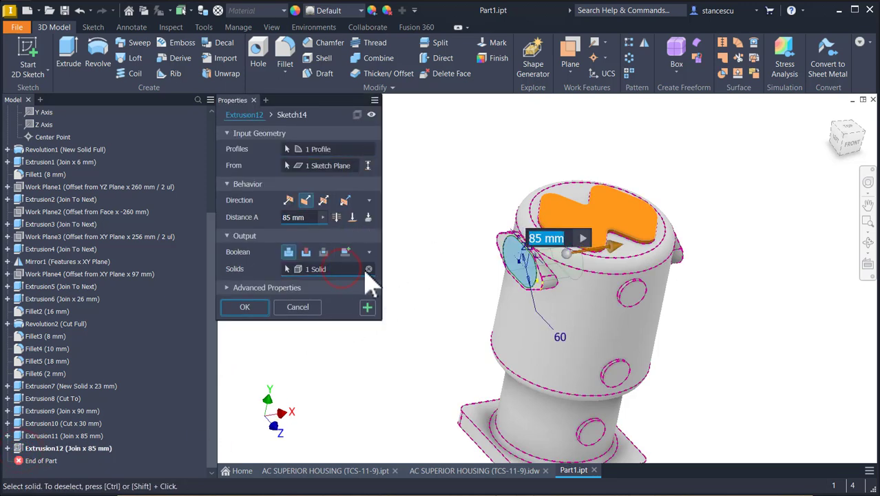
pyautogui.click(368, 269)
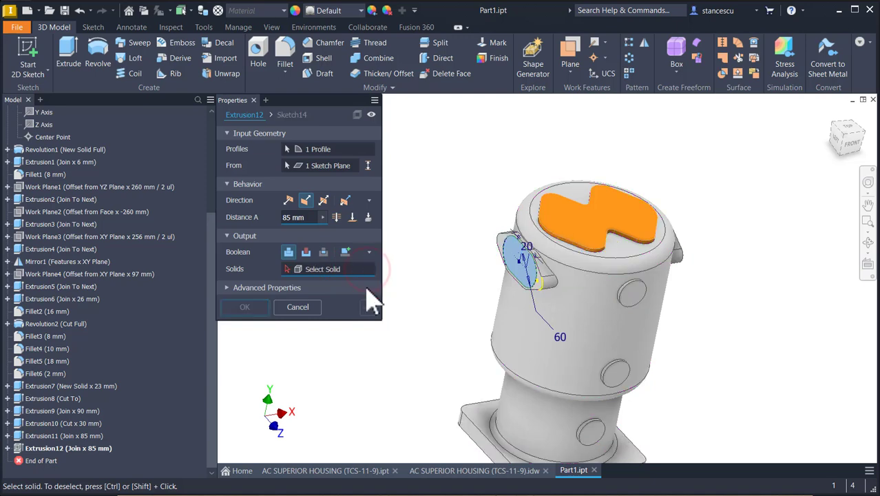
pyautogui.click(599, 207)
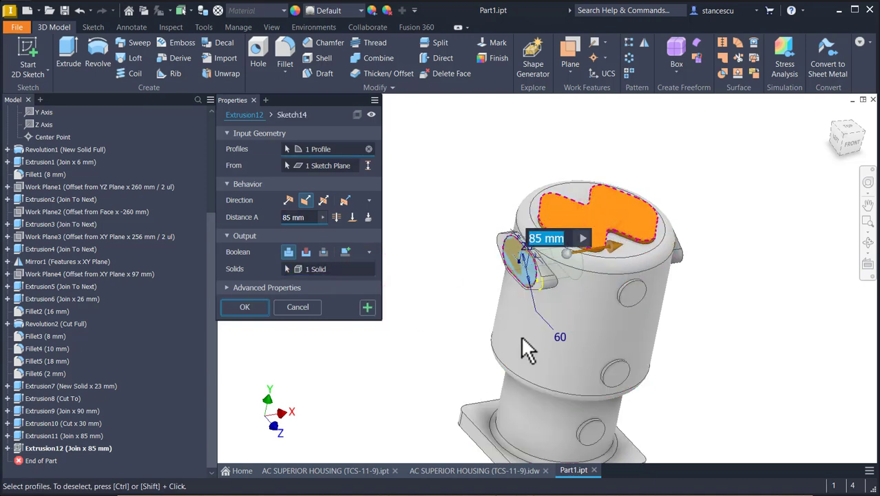
pyautogui.click(242, 308)
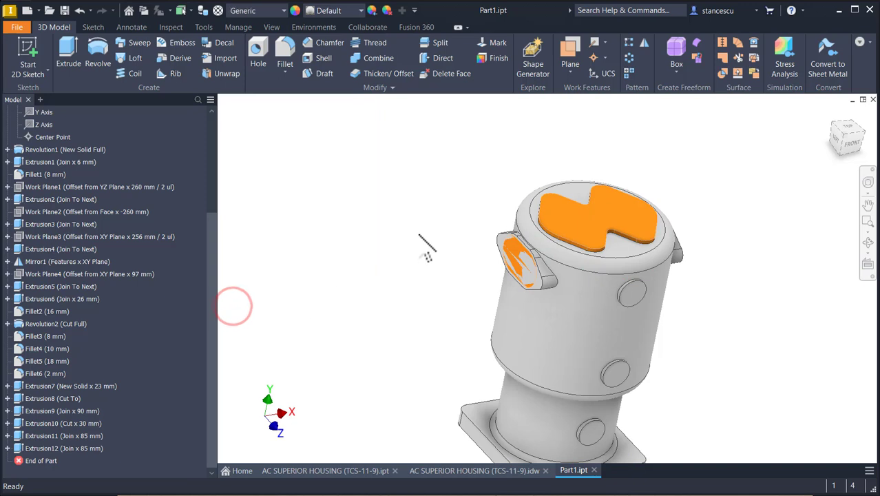
# Step: Switch to the AC SUPERIOR HOUSING (TCS-11-9).idw drawing and examine the bore and side port dimensions in sections B-B and C-C
pyautogui.press('F6')
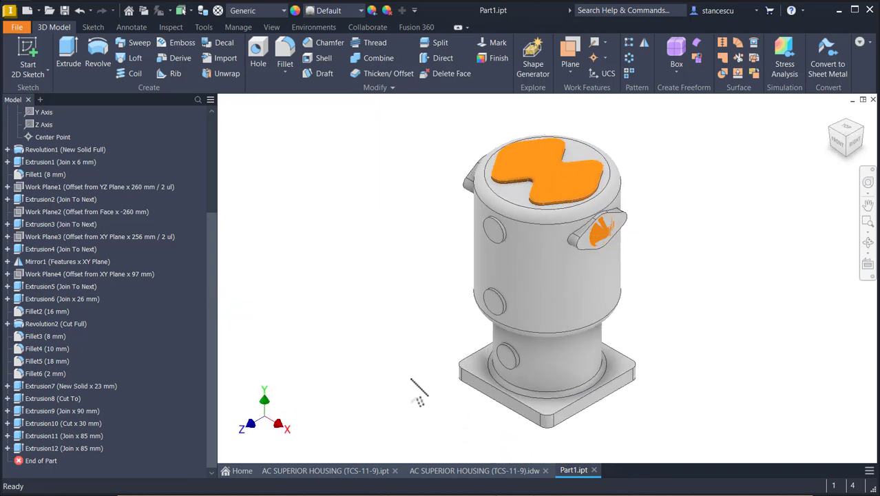
pyautogui.click(465, 470)
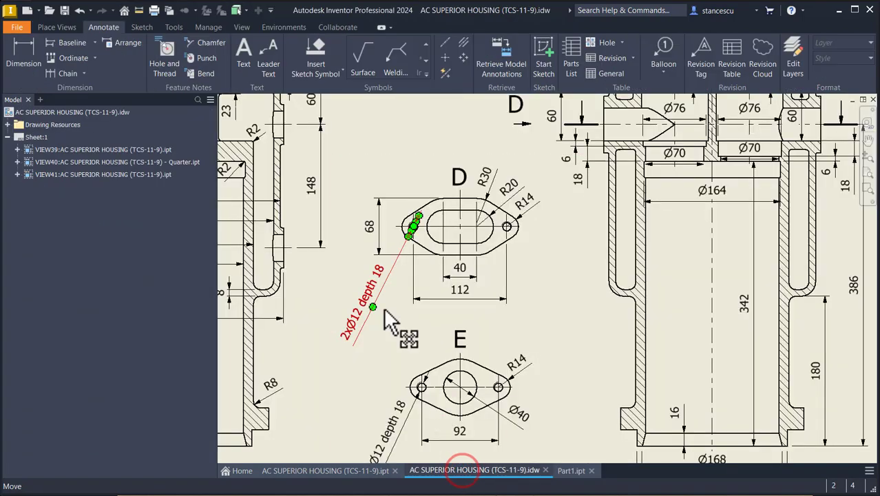
pyautogui.middleClick(567, 294)
pyautogui.middleClick(567, 293)
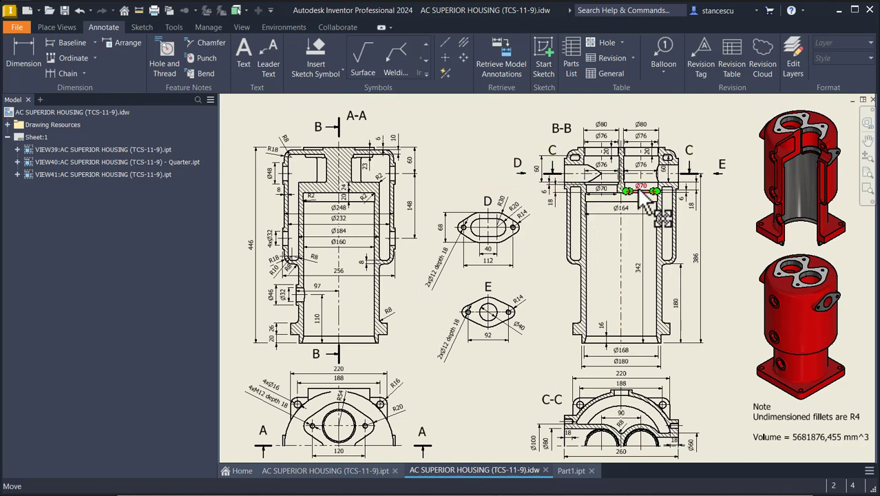
pyautogui.scroll(3, 639, 180)
pyautogui.moveTo(657, 201); pyautogui.dragTo(609, 226, button='middle')
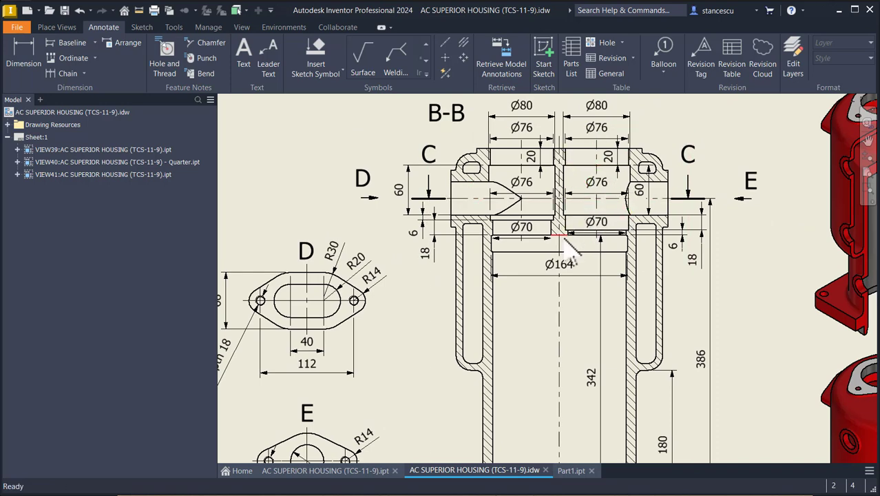
pyautogui.click(524, 184)
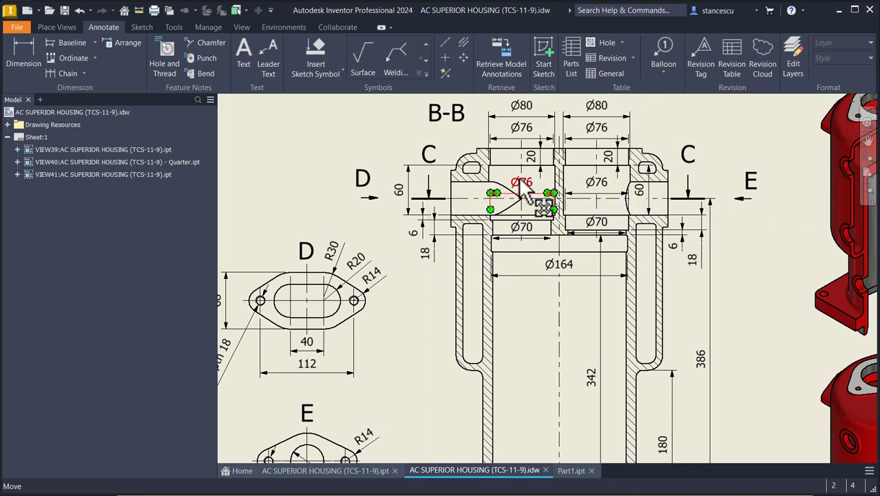
pyautogui.scroll(-3, 538, 281)
pyautogui.moveTo(515, 322); pyautogui.dragTo(513, 204, button='middle')
pyautogui.moveTo(533, 296); pyautogui.dragTo(534, 257, button='middle')
pyautogui.scroll(3, 554, 337)
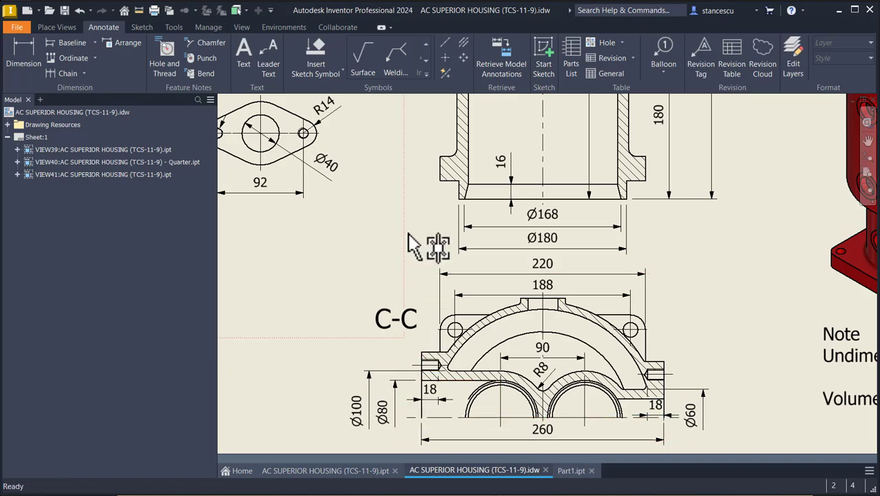
pyautogui.press('Home')
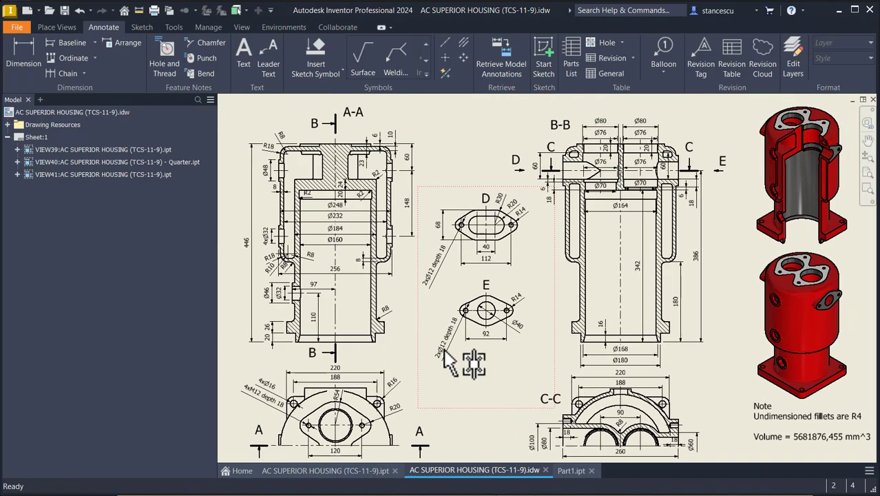
# Step: Return to Part1.ipt and start a half section view from the square base's side face, offset to about -144.5 mm
pyautogui.click(570, 471)
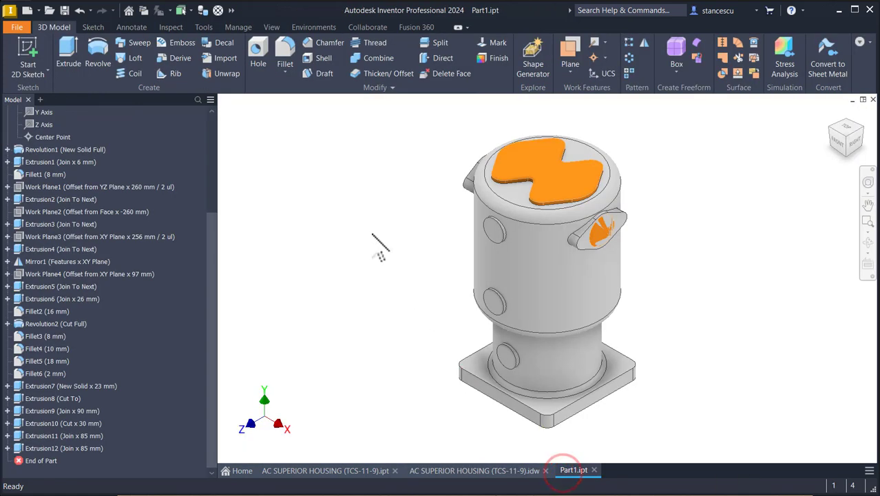
pyautogui.click(372, 235)
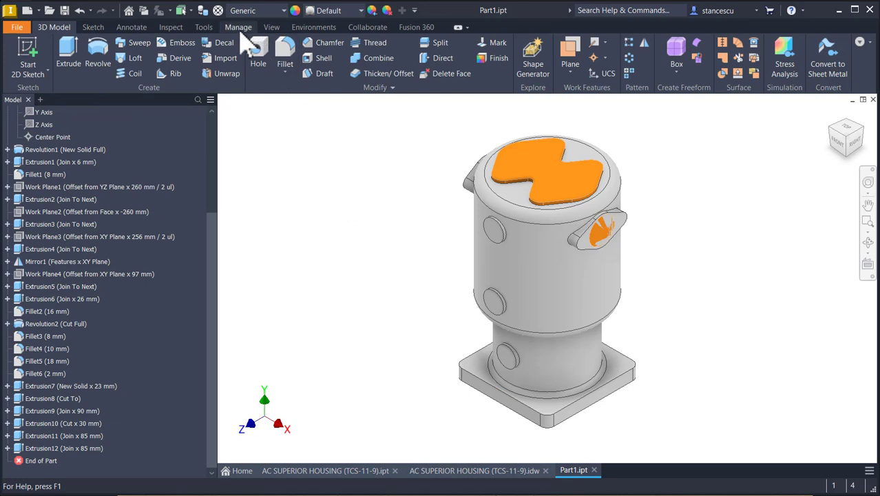
pyautogui.click(272, 27)
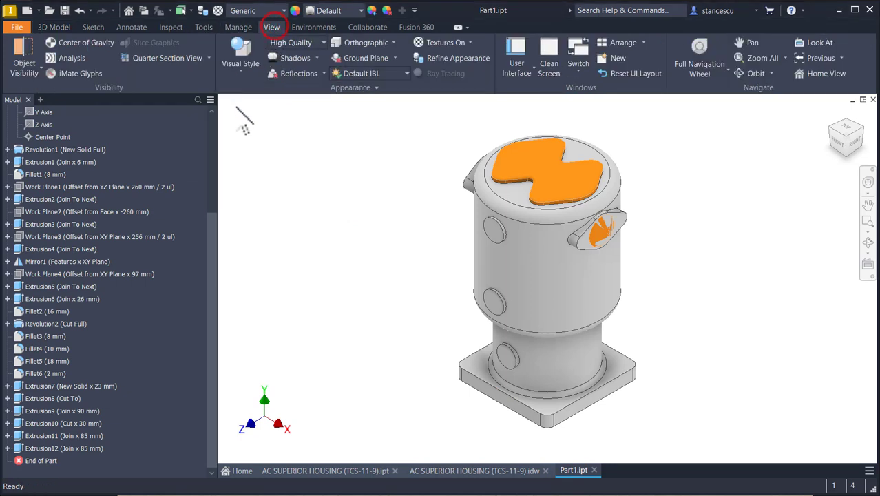
pyautogui.click(208, 58)
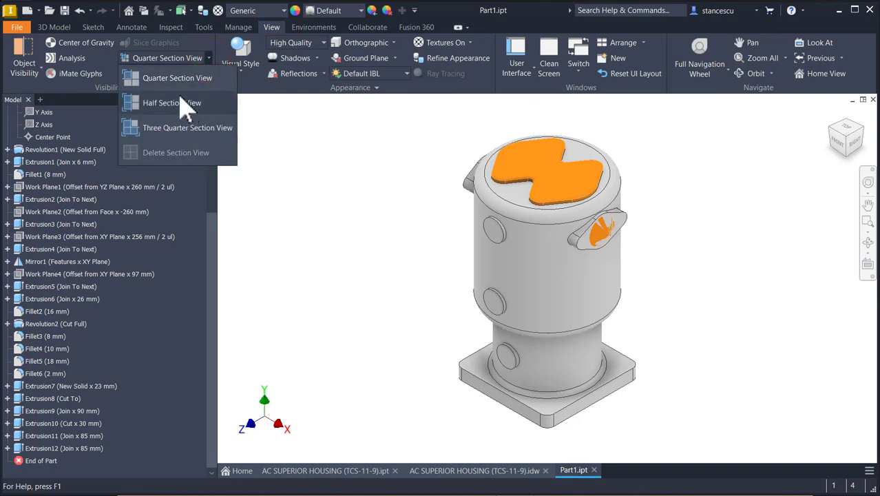
pyautogui.click(172, 102)
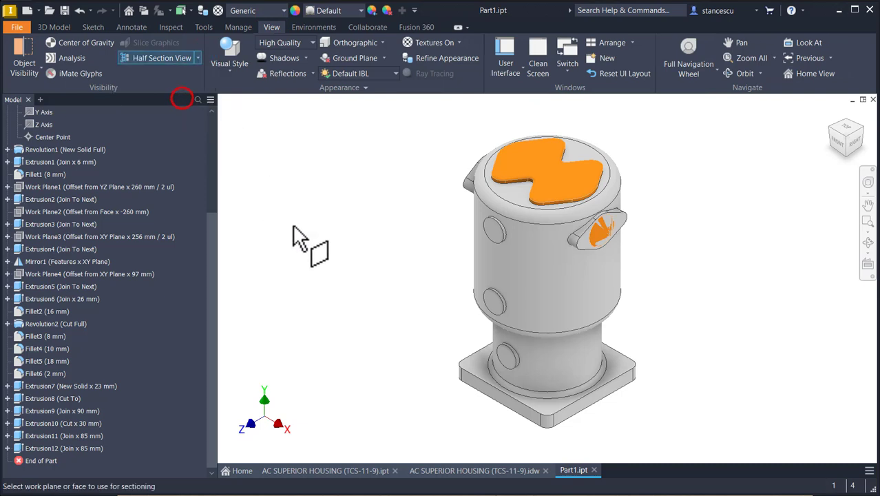
pyautogui.click(463, 379)
pyautogui.moveTo(485, 376); pyautogui.dragTo(550, 368)
pyautogui.scroll(-2, 555, 232)
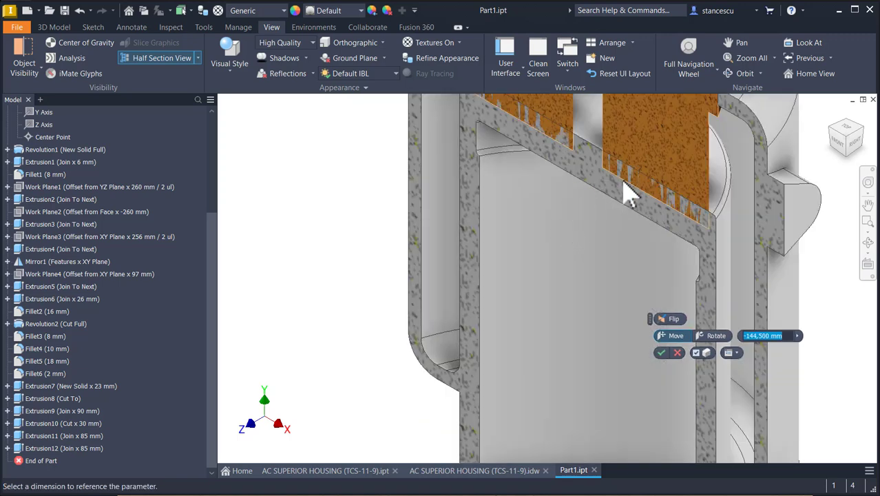
# Step: Shift the section plane to -118 mm and examine how the orange twin-bore body and its side bosses meet the housing walls
pyautogui.keyDown('shift'); pyautogui.moveTo(637, 196); pyautogui.dragTo(630, 306, button='middle'); pyautogui.keyUp('shift')
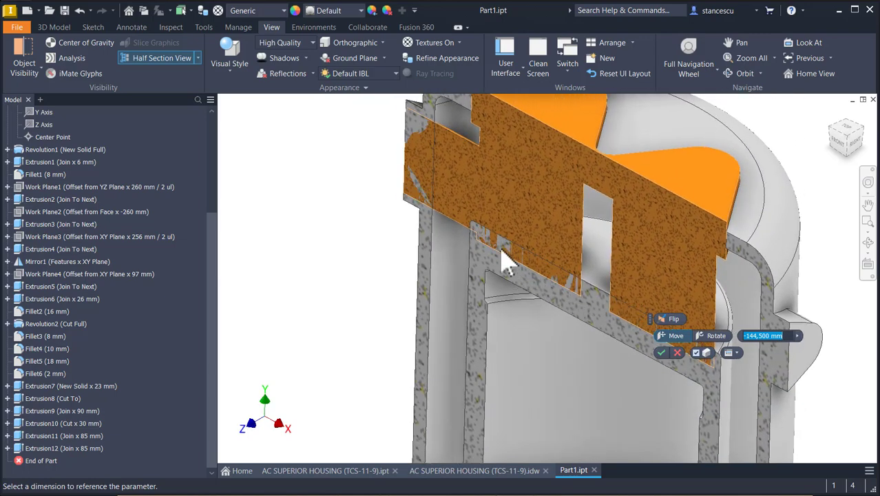
pyautogui.keyDown('shift'); pyautogui.moveTo(518, 298); pyautogui.dragTo(503, 313, button='middle'); pyautogui.keyUp('shift')
pyautogui.keyDown('shift'); pyautogui.moveTo(427, 329); pyautogui.dragTo(504, 455, button='middle'); pyautogui.keyUp('shift')
pyautogui.moveTo(518, 448); pyautogui.dragTo(518, 345)
pyautogui.keyDown('shift'); pyautogui.moveTo(518, 344); pyautogui.dragTo(651, 205, button='middle'); pyautogui.keyUp('shift')
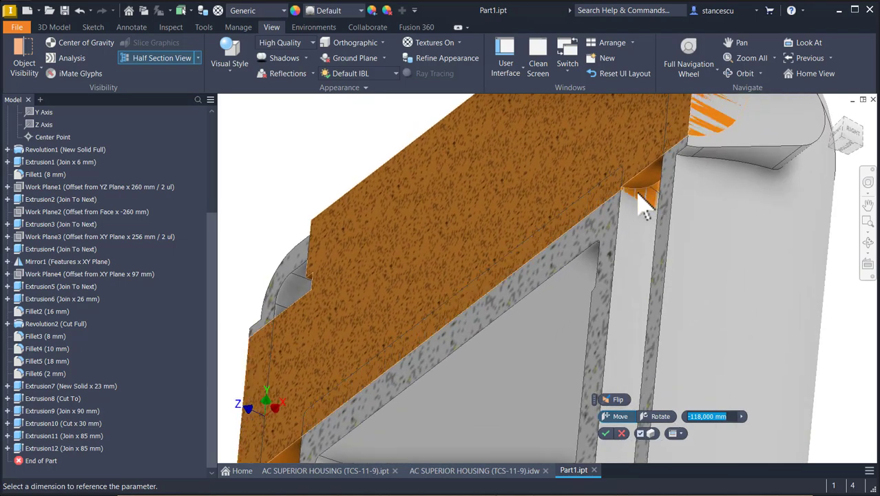
pyautogui.keyDown('shift'); pyautogui.moveTo(644, 207); pyautogui.dragTo(682, 276, button='middle'); pyautogui.keyUp('shift')
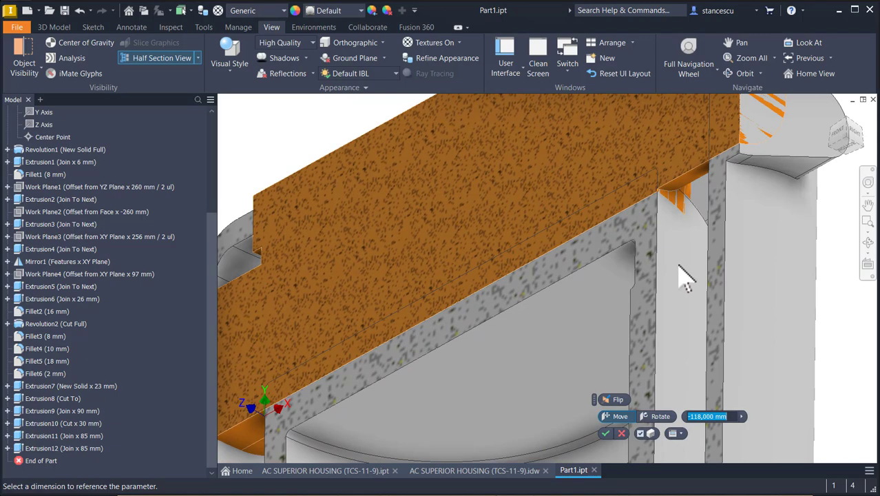
pyautogui.keyDown('shift'); pyautogui.moveTo(682, 274); pyautogui.dragTo(687, 276, button='middle'); pyautogui.keyUp('shift')
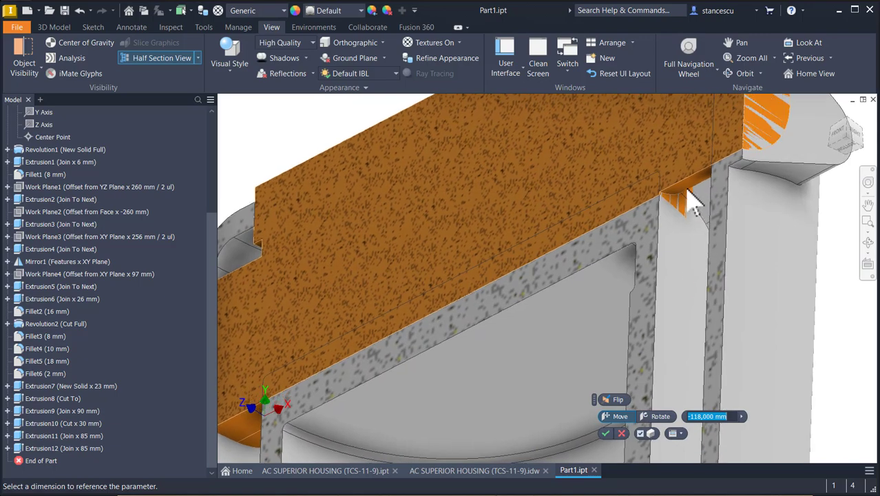
# Step: Accept the half section view with its cutting plane offset at -118 mm
pyautogui.keyDown('shift'); pyautogui.moveTo(678, 210); pyautogui.dragTo(610, 452, button='middle'); pyautogui.keyUp('shift')
pyautogui.click(605, 433)
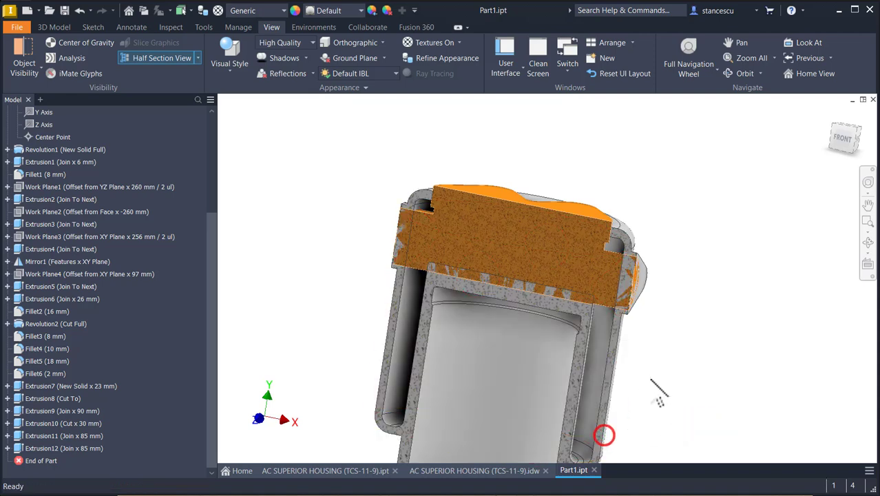
pyautogui.press('F6')
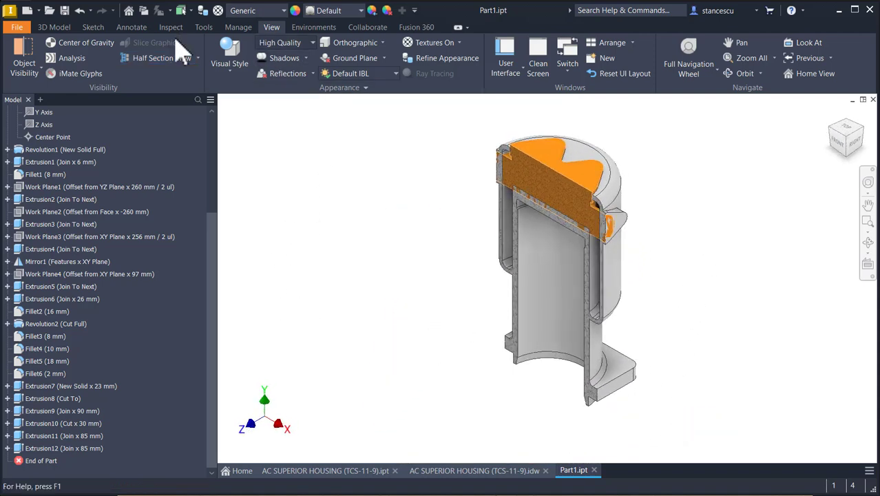
# Step: Combine the two solids with a Join, using the grey housing as base body and the orange head block as toolbody
pyautogui.click(62, 26)
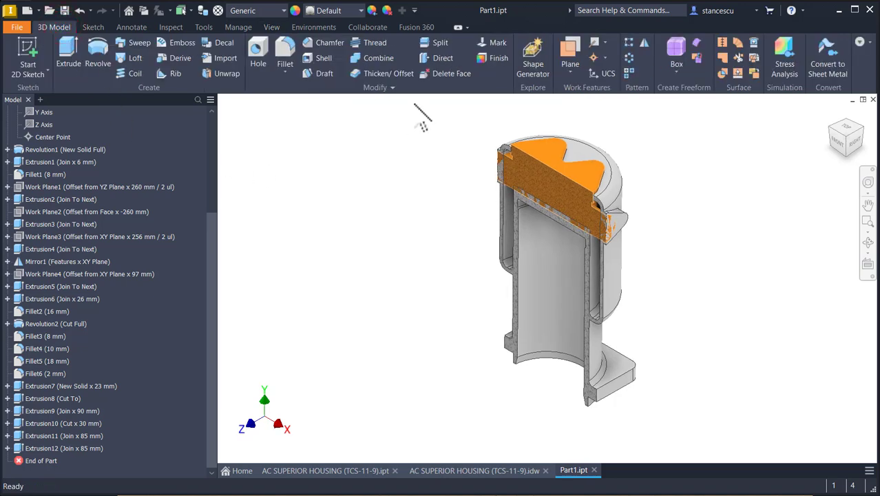
pyautogui.click(378, 58)
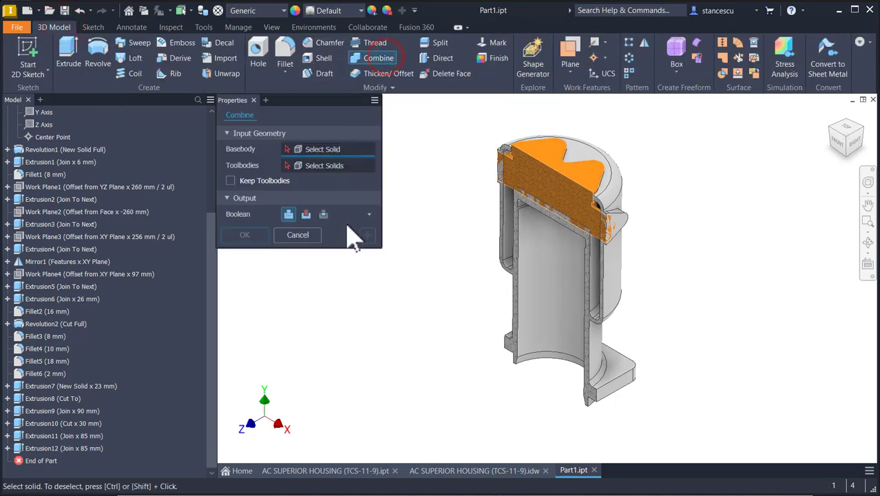
pyautogui.click(558, 290)
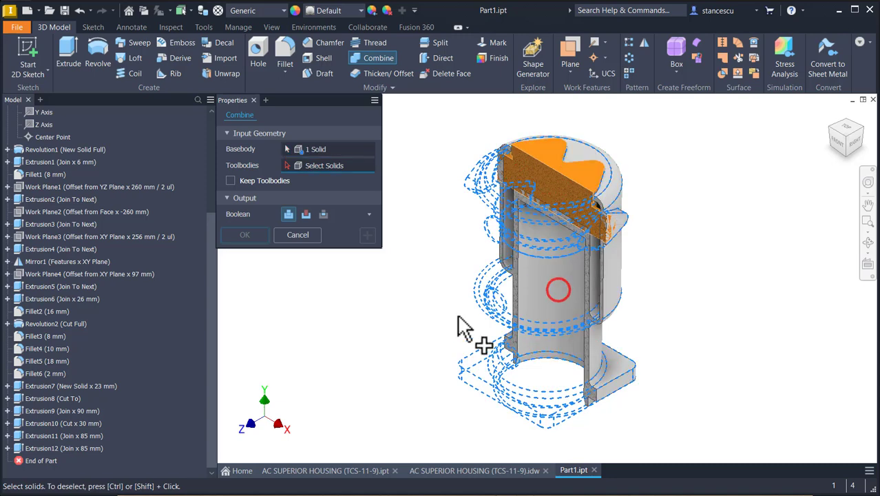
pyautogui.click(534, 172)
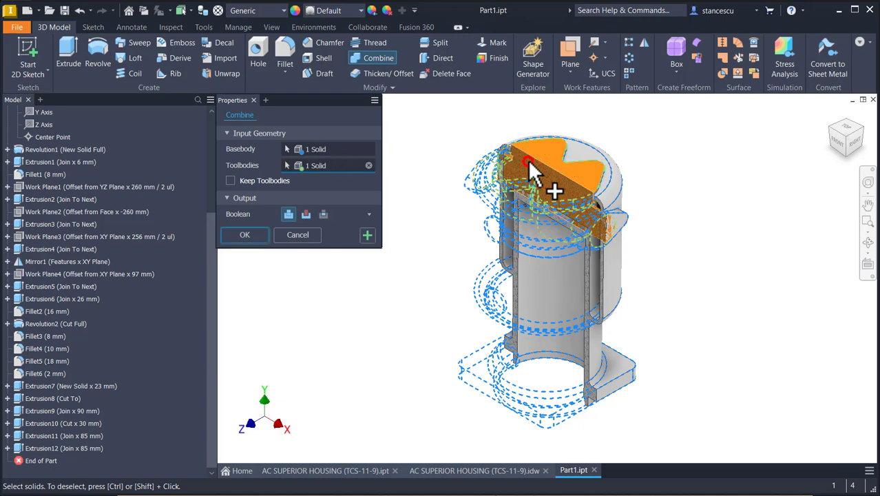
pyautogui.click(250, 234)
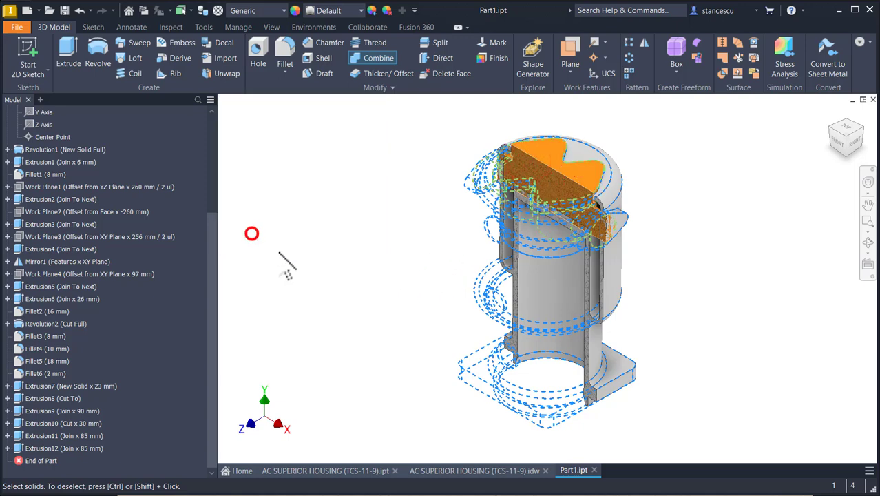
pyautogui.keyDown('shift'); pyautogui.moveTo(517, 247); pyautogui.dragTo(468, 265, button='middle'); pyautogui.keyUp('shift')
pyautogui.scroll(4, 645, 183)
pyautogui.press('F6')
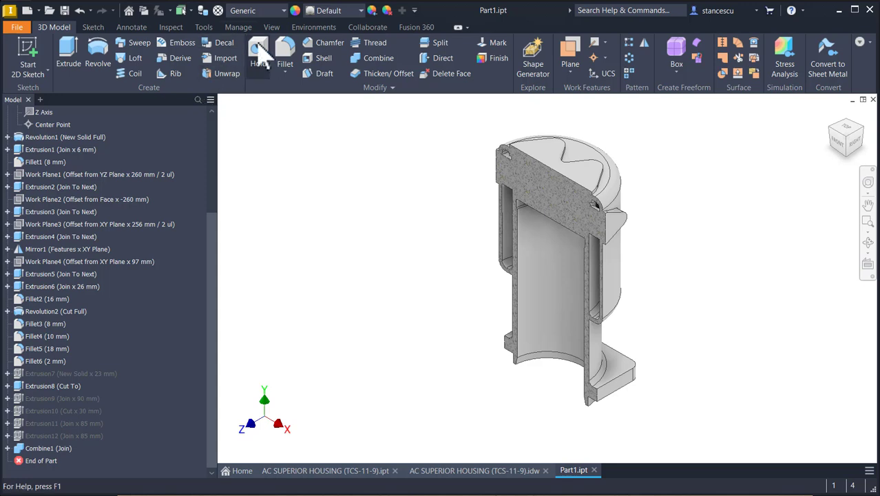
# Step: Delete the half section view to show the complete housing
pyautogui.click(272, 27)
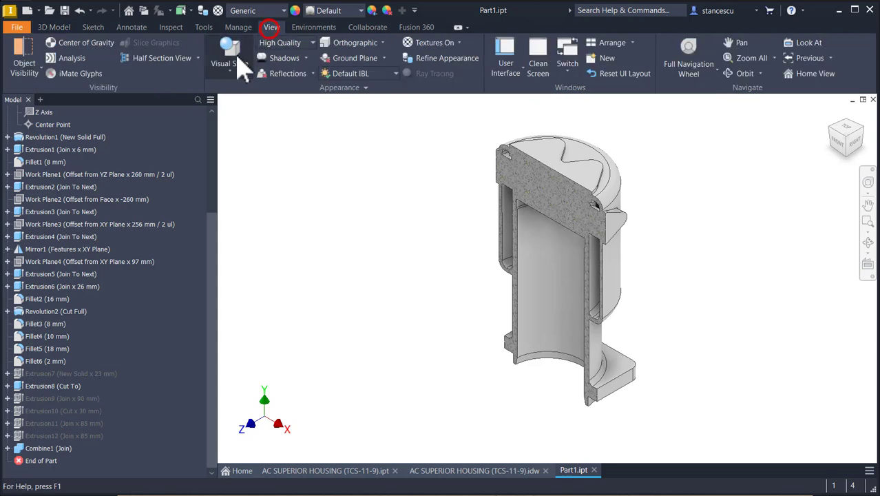
pyautogui.click(197, 58)
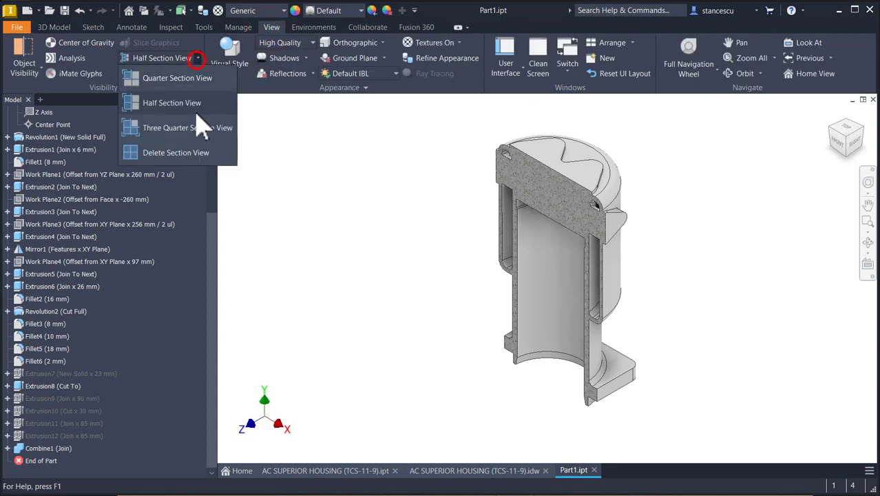
pyautogui.click(187, 153)
pyautogui.click(309, 177)
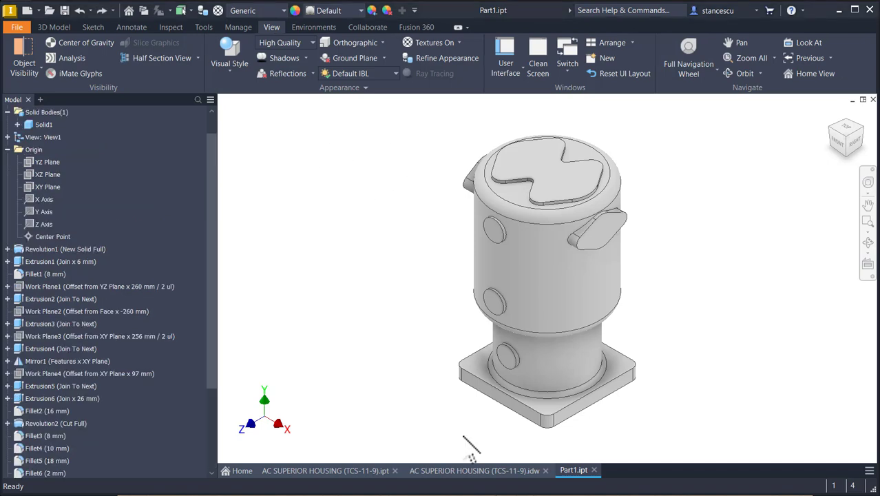
# Step: Examine the port and bore dimensions of section B-B in the AC SUPERIOR HOUSING (TCS-11-9).idw drawing
pyautogui.click(471, 471)
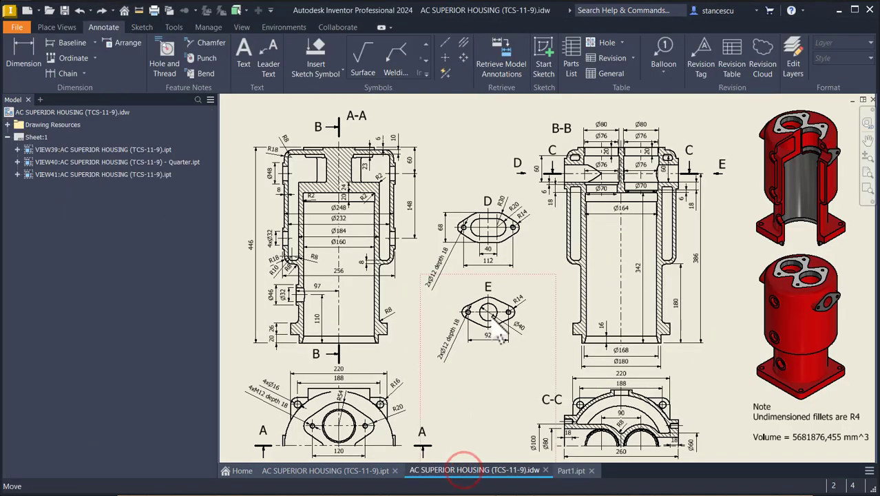
pyautogui.scroll(-2, 571, 160)
pyautogui.scroll(6, 571, 160)
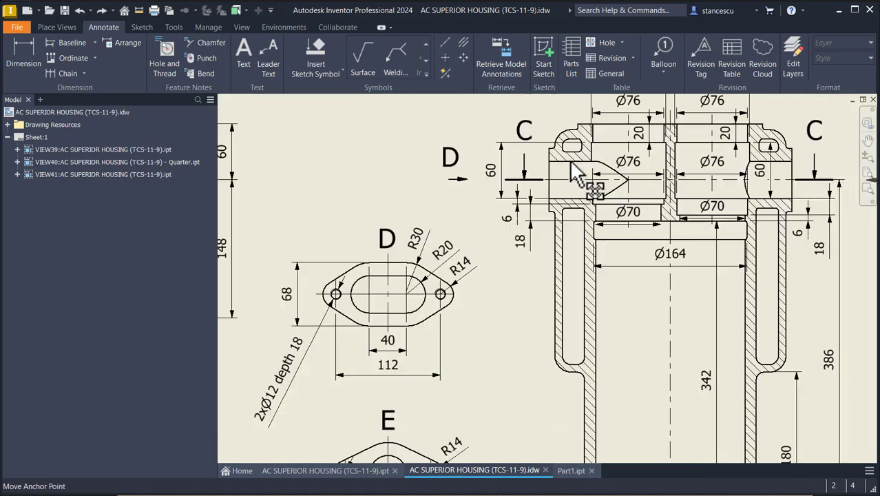
pyautogui.scroll(3, 571, 164)
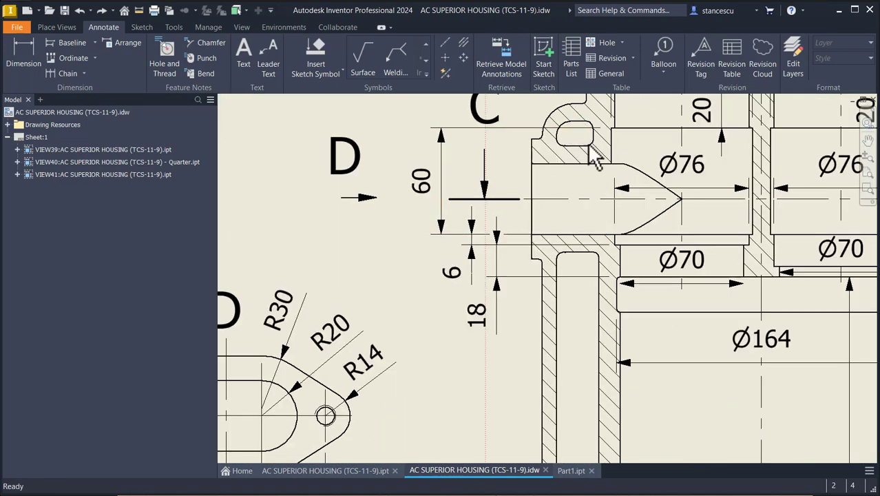
pyautogui.moveTo(648, 199); pyautogui.dragTo(278, 249, button='middle')
pyautogui.doubleClick(566, 168)
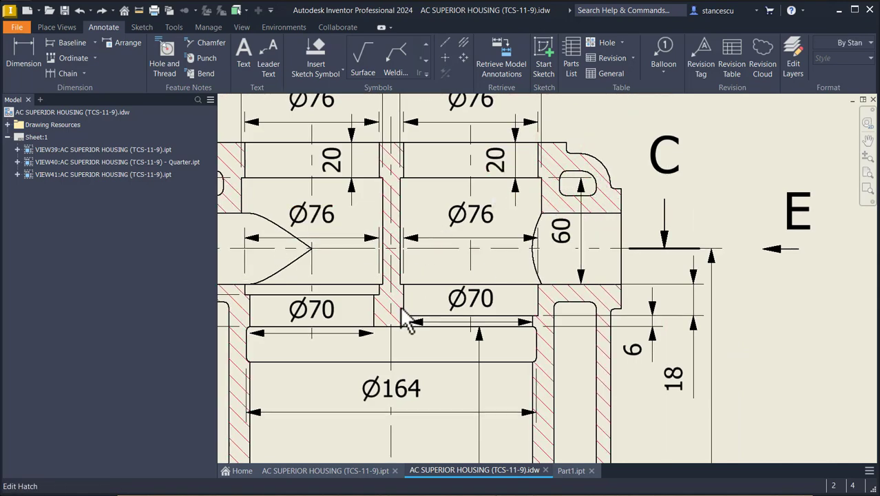
pyautogui.middleClick(401, 308)
pyautogui.middleClick(402, 309)
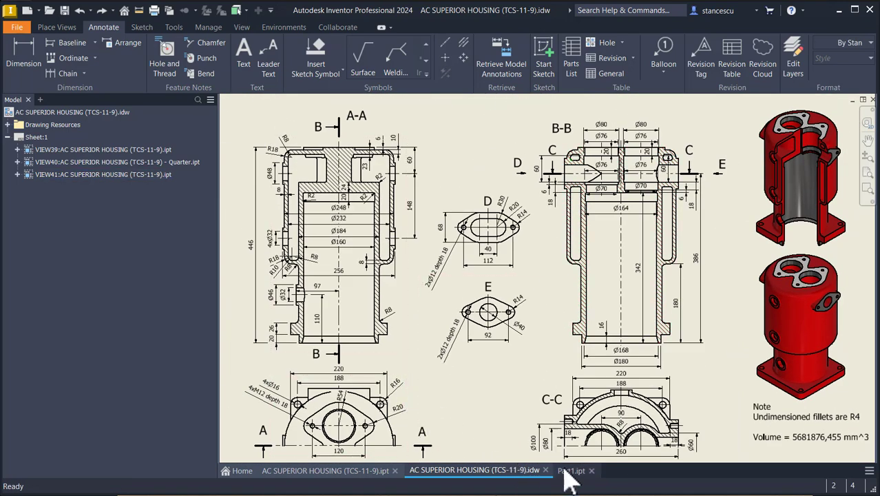
# Step: Return to Part1.ipt and cut the housing with a half section view on the XY Plane at 0 mm
pyautogui.click(572, 471)
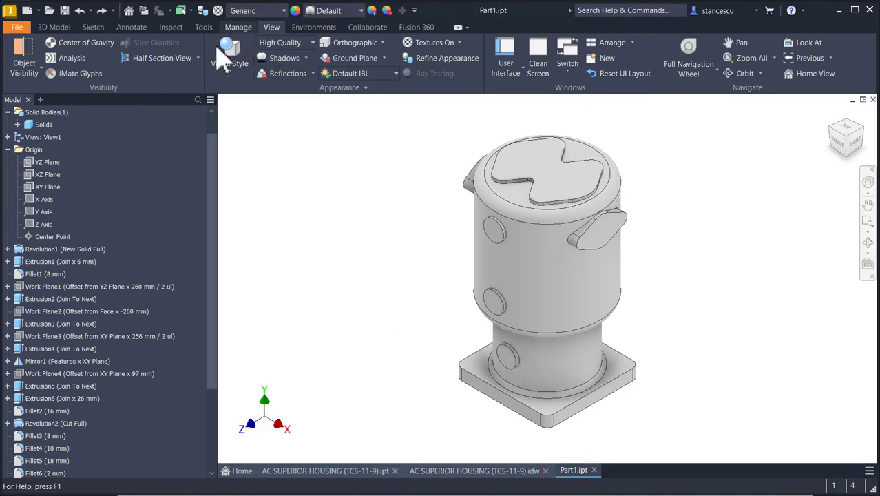
pyautogui.click(165, 60)
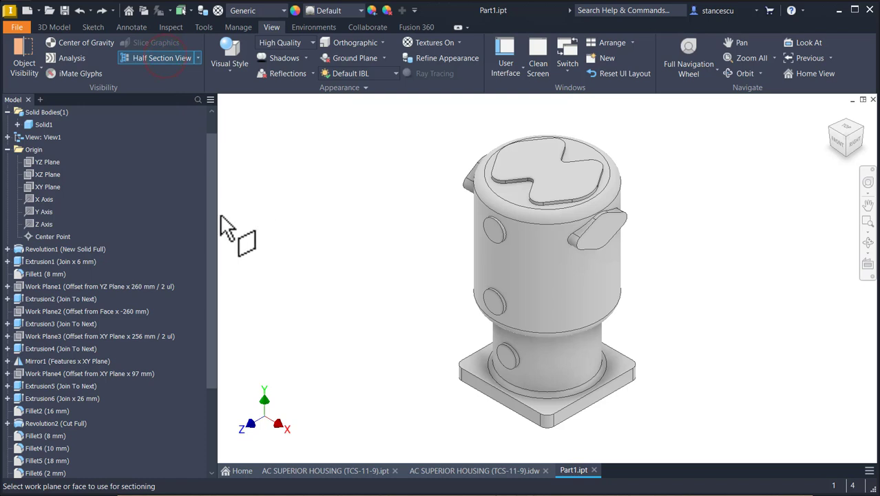
pyautogui.click(40, 184)
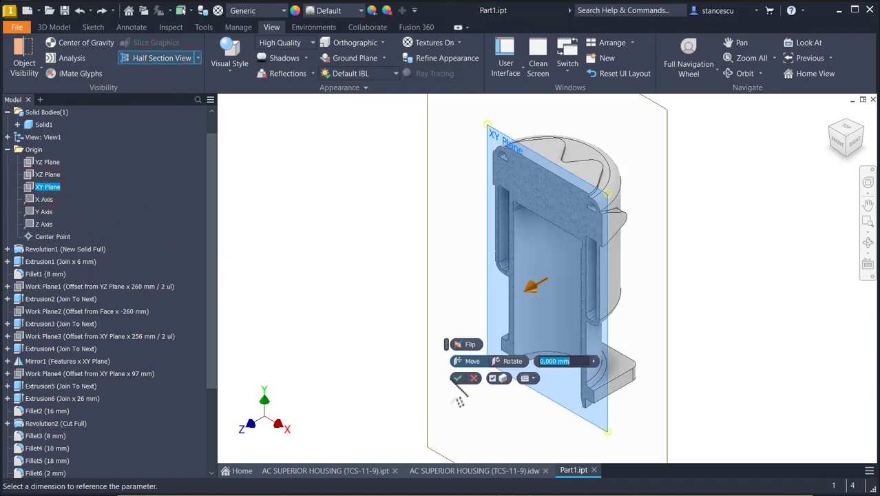
pyautogui.click(455, 377)
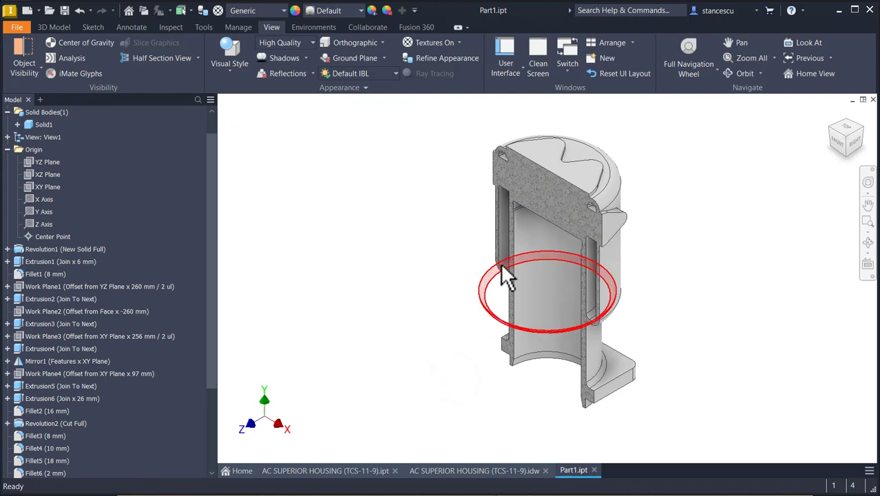
pyautogui.click(464, 267)
# Step: Inspect the sectioned upper head from the front, then undo the half section view
pyautogui.click(840, 137)
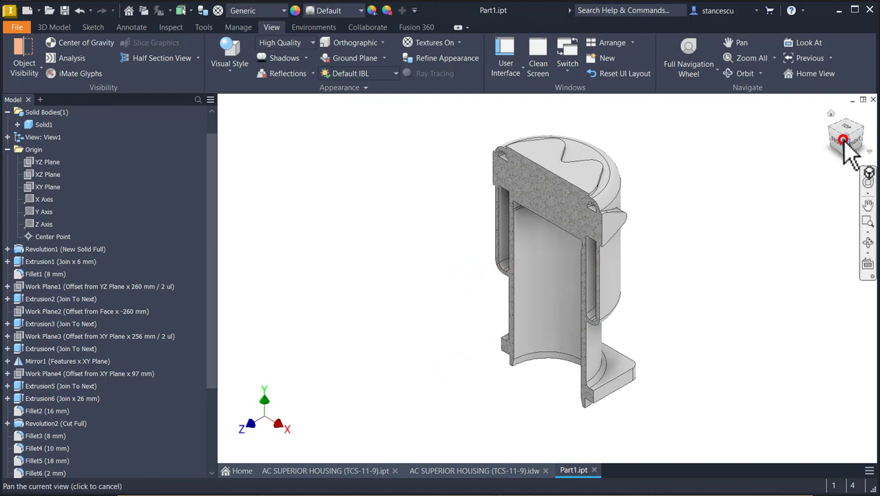
pyautogui.click(833, 140)
pyautogui.click(833, 139)
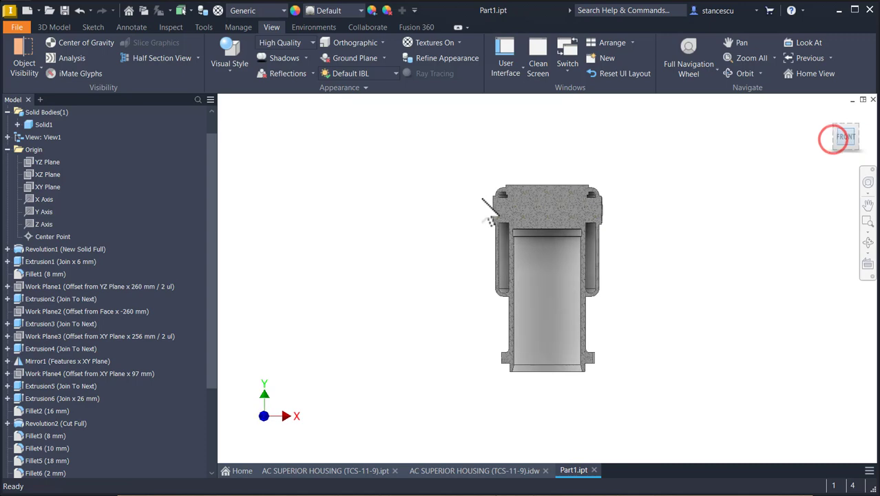
pyautogui.scroll(3, 485, 197)
pyautogui.scroll(3, 518, 195)
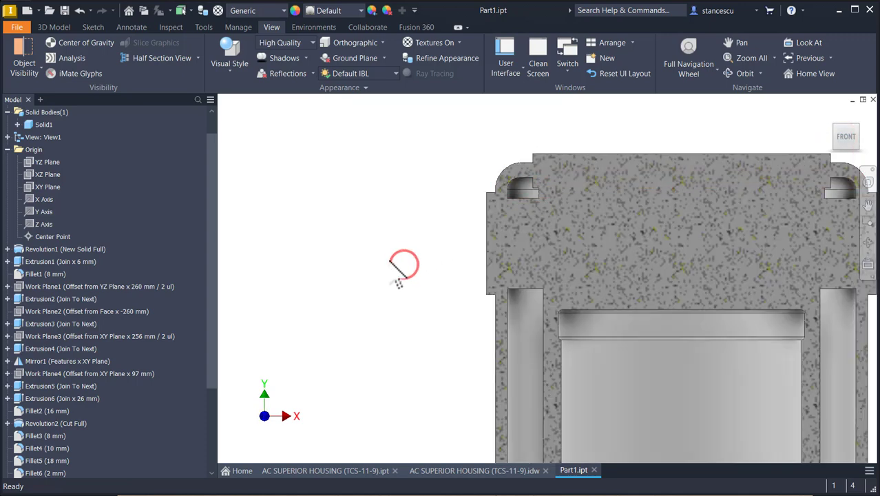
pyautogui.press('F6')
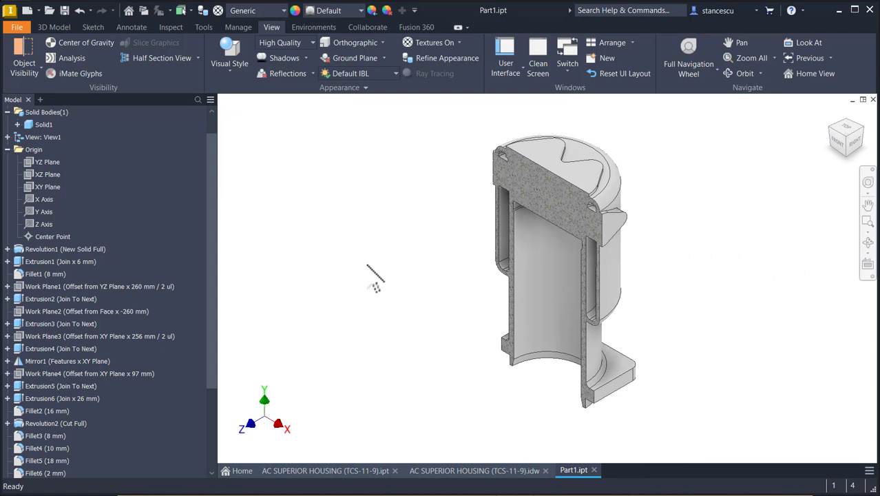
pyautogui.hotkey('ctrl', 'z')
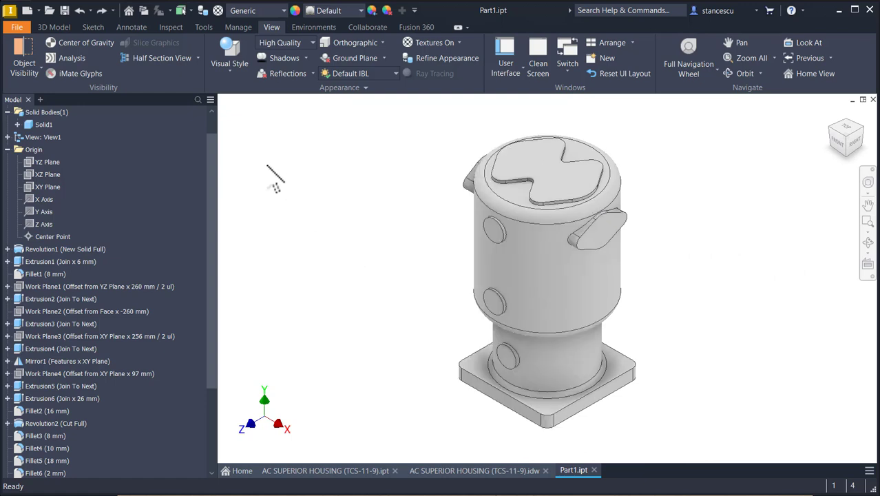
# Step: Create a flipped half section view parallel to the top boss face, with the cutting plane at -53.25 mm
pyautogui.click(183, 57)
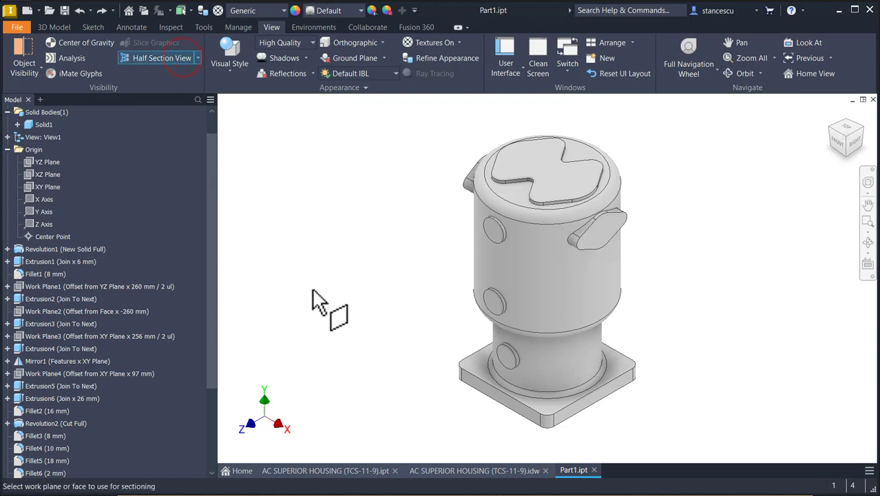
pyautogui.click(542, 148)
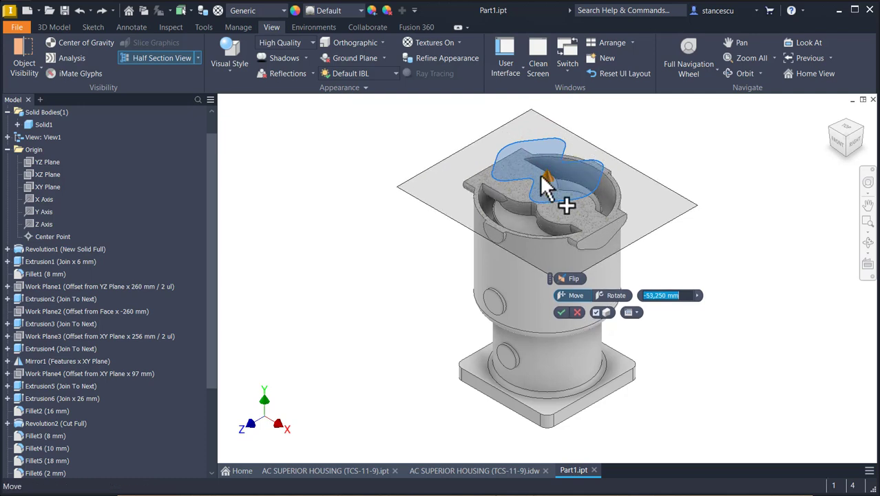
pyautogui.click(570, 279)
pyautogui.moveTo(584, 331)
pyautogui.keyDown('shift'); pyautogui.mouseDown(button='middle')
pyautogui.moveTo(523, 356)
pyautogui.moveTo(512, 372)
pyautogui.moveTo(576, 330)
pyautogui.mouseUp(button='middle'); pyautogui.keyUp('shift')
pyautogui.click(562, 313)
# Step: Inspect the head's internal cavity and walls from below, then undo the half section view
pyautogui.keyDown('shift'); pyautogui.moveTo(488, 352); pyautogui.dragTo(614, 290, button='middle'); pyautogui.keyUp('shift')
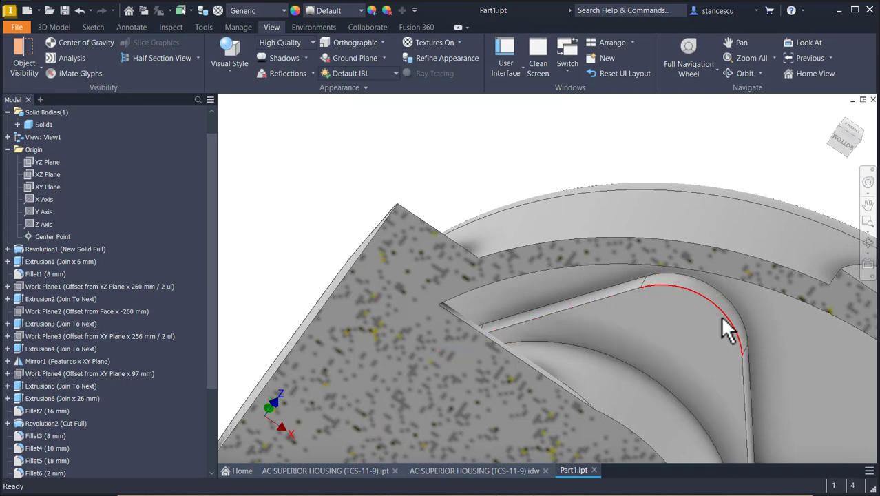
pyautogui.keyDown('shift'); pyautogui.moveTo(644, 313); pyautogui.dragTo(672, 286, button='middle'); pyautogui.keyUp('shift')
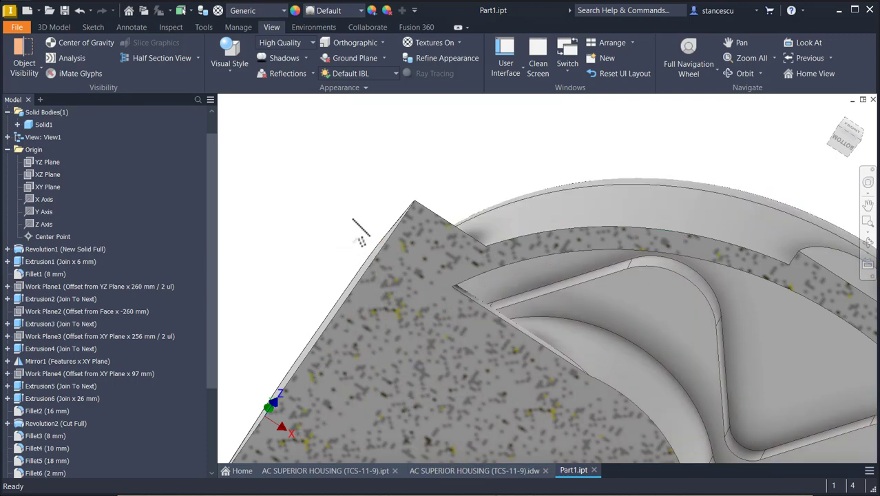
pyautogui.hotkey('ctrl', 'z')
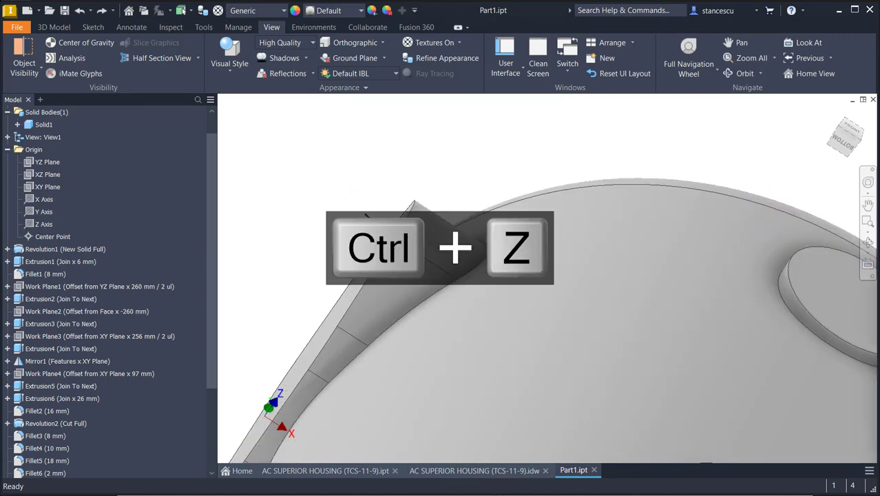
pyautogui.press('F6')
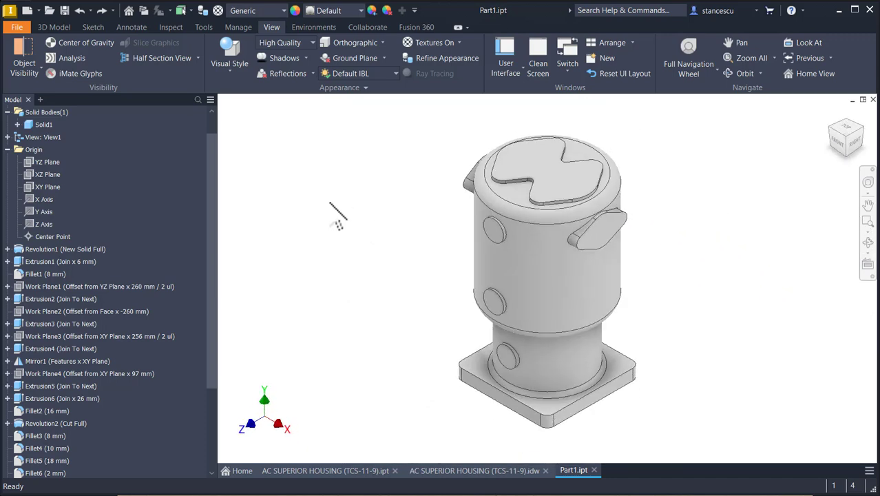
# Step: Start a new sketch on the XY Plane through the middle of the housing
pyautogui.moveTo(212, 310); pyautogui.dragTo(210, 387)
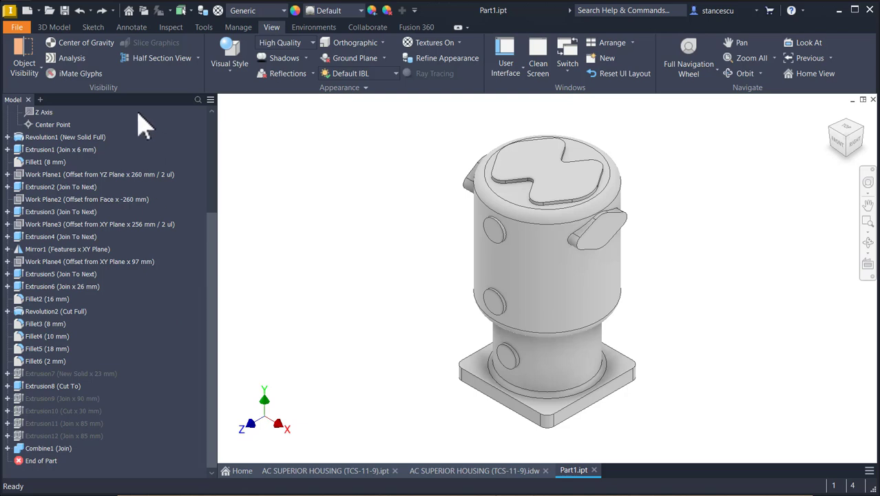
pyautogui.click(42, 27)
pyautogui.scroll(2, 29, 133)
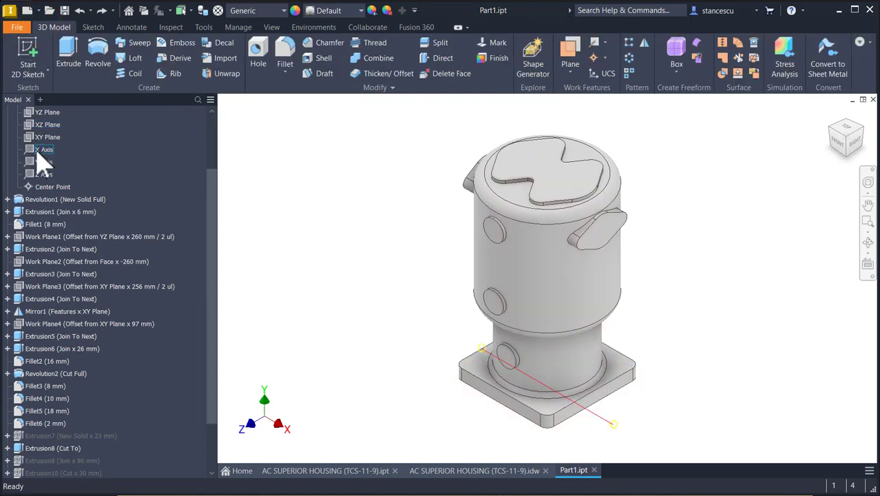
pyautogui.click(43, 137)
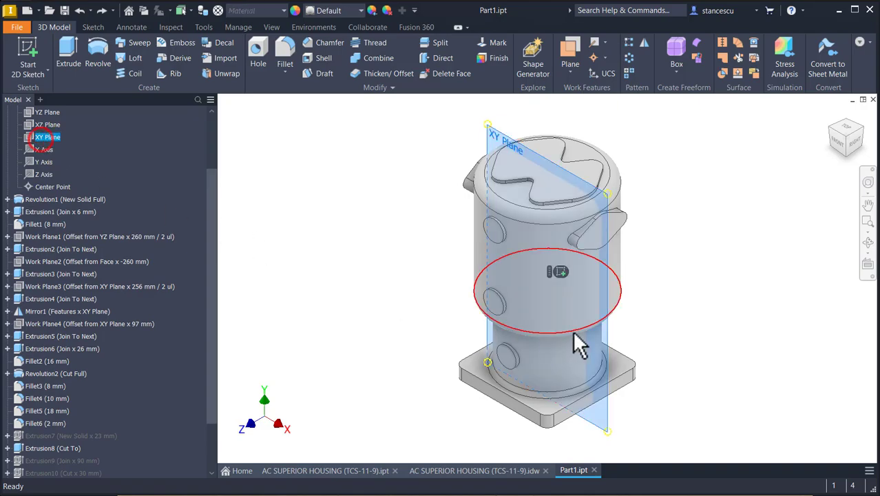
pyautogui.click(559, 271)
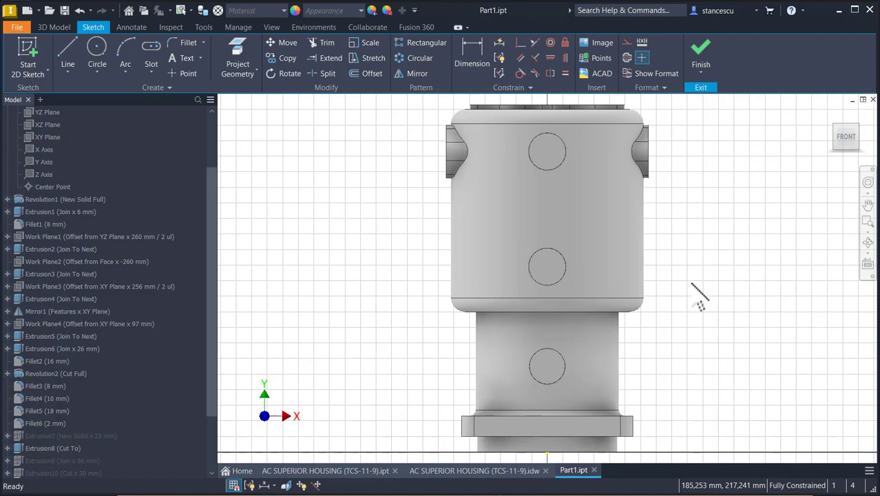
# Step: Slice the model at the sketch plane and project the stepped inner wall edges and ceiling line of the upper-left cavity
pyautogui.press('F7')
pyautogui.scroll(-2, 452, 120)
pyautogui.scroll(5, 452, 120)
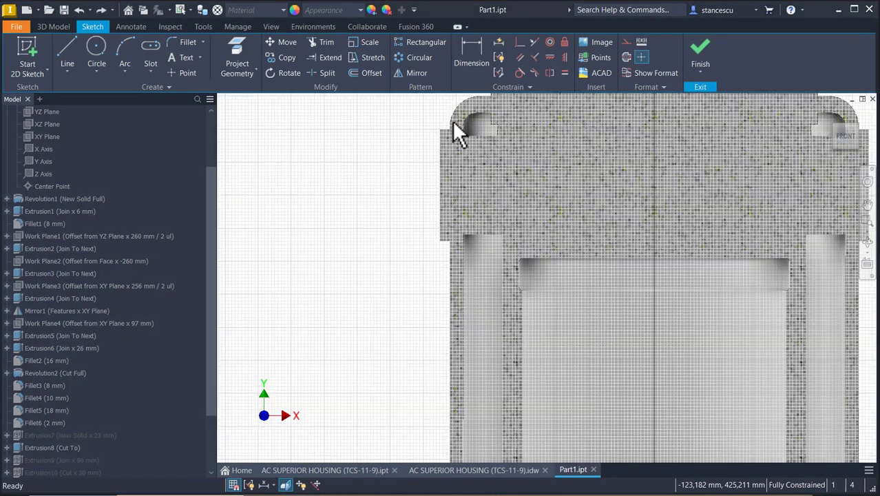
pyautogui.scroll(3, 453, 128)
pyautogui.moveTo(439, 166); pyautogui.dragTo(407, 227, button='middle')
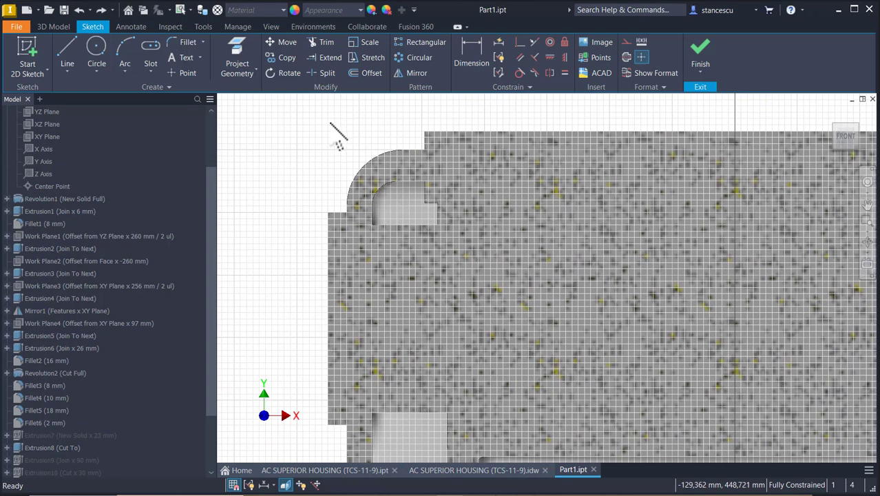
pyautogui.scroll(3, 331, 124)
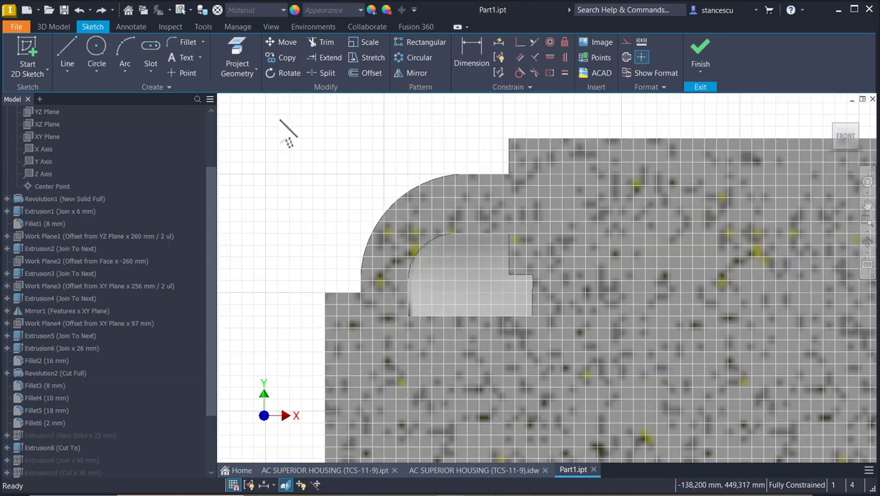
pyautogui.click(236, 47)
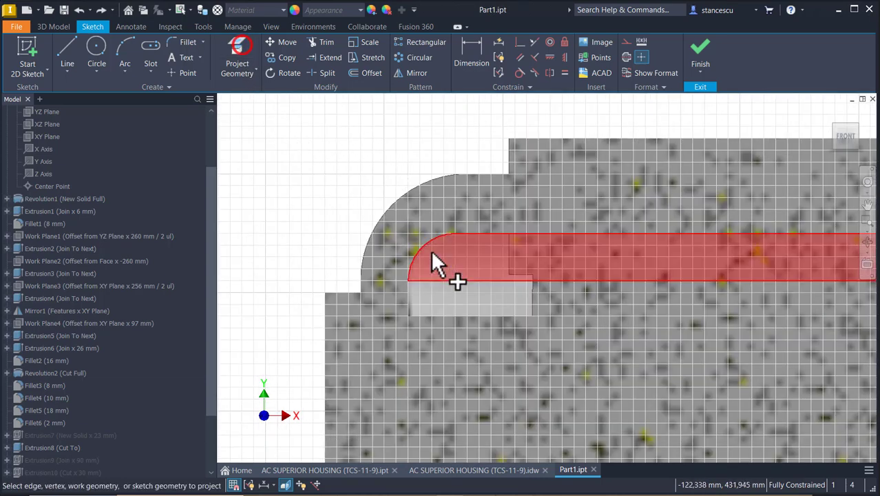
pyautogui.click(535, 284)
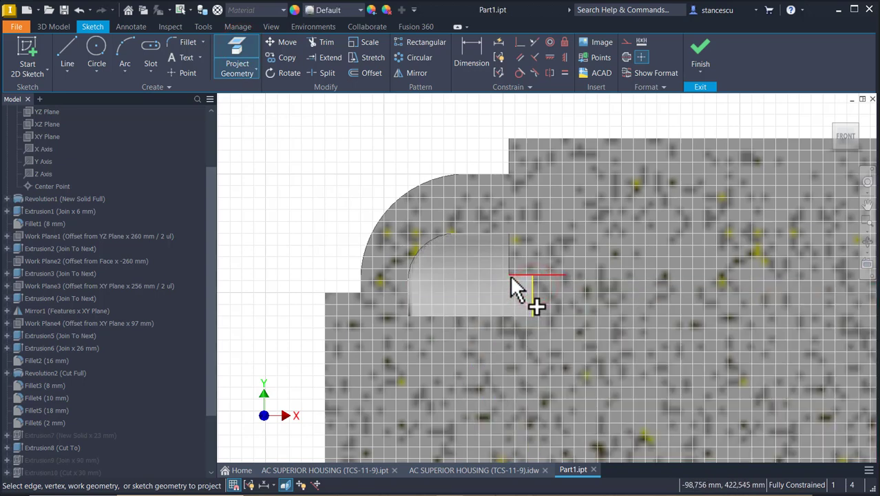
pyautogui.click(510, 274)
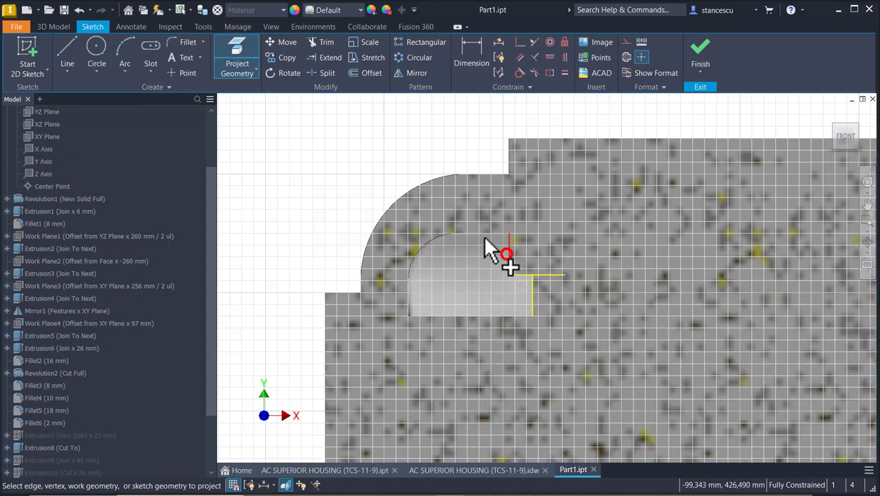
pyautogui.click(483, 233)
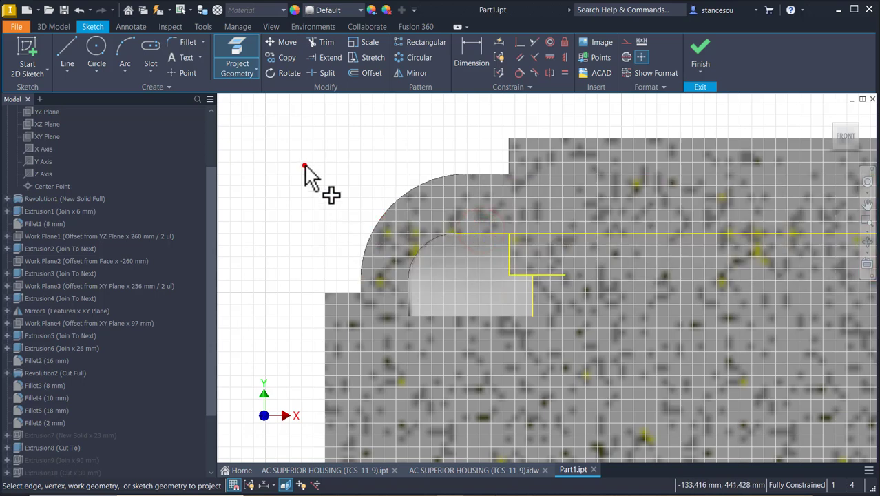
# Step: Draw a two-point interpolation spline from the projected ceiling corner to the outer corner of the step below
pyautogui.click(69, 69)
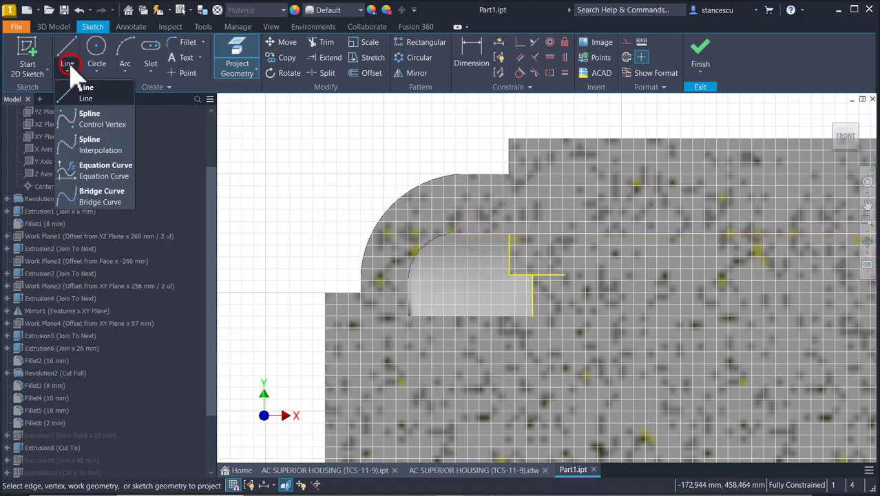
pyautogui.click(108, 150)
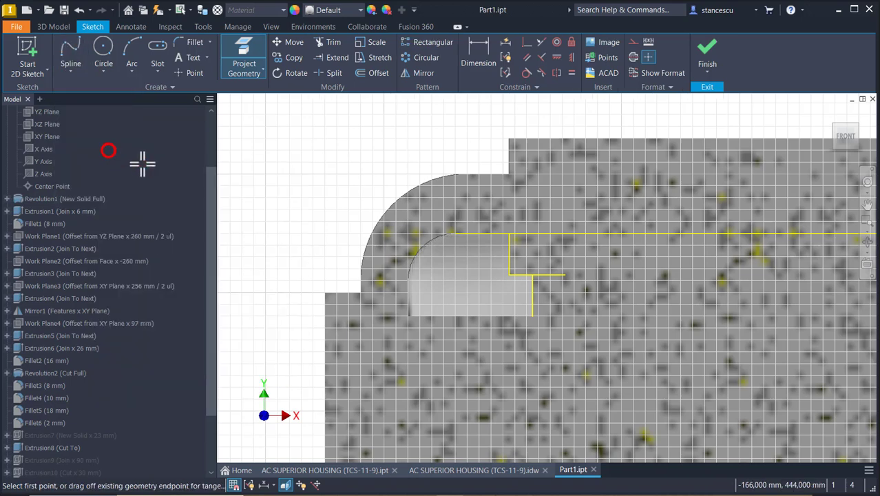
pyautogui.click(509, 235)
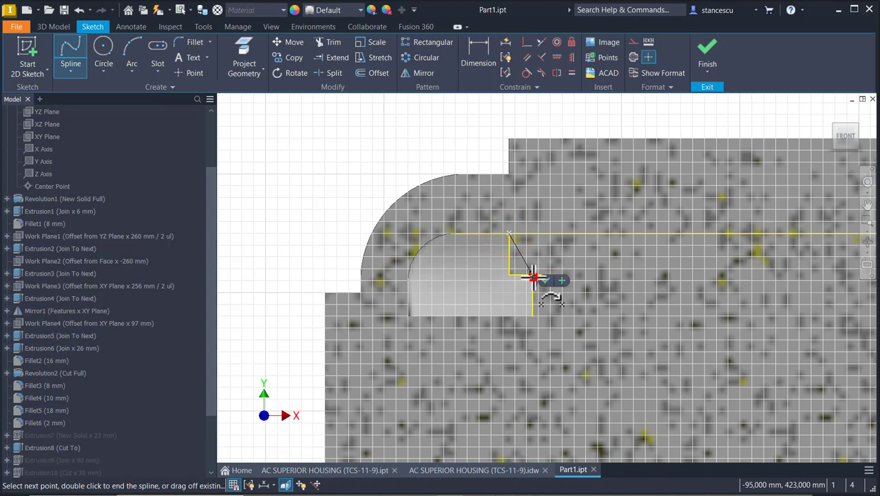
pyautogui.click(533, 276)
pyautogui.doubleClick(532, 279)
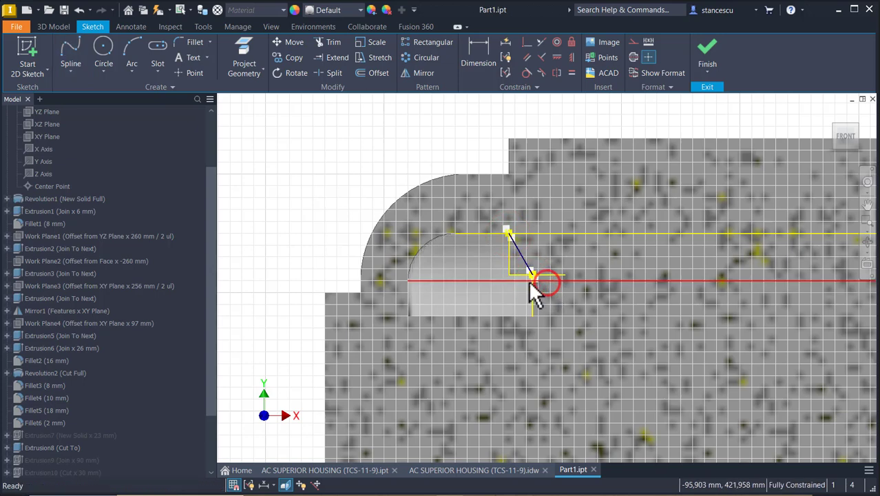
# Step: Make the spline tangent to the ceiling line at its upper end and the vertical wall edge at its lower end, and finish the sketch
pyautogui.scroll(-3, 531, 280)
pyautogui.scroll(-3, 530, 279)
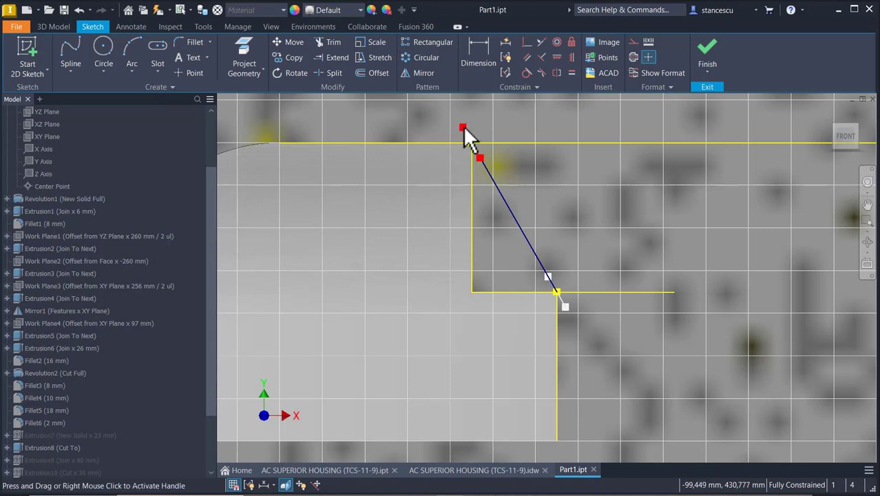
pyautogui.moveTo(463, 128); pyautogui.dragTo(450, 142)
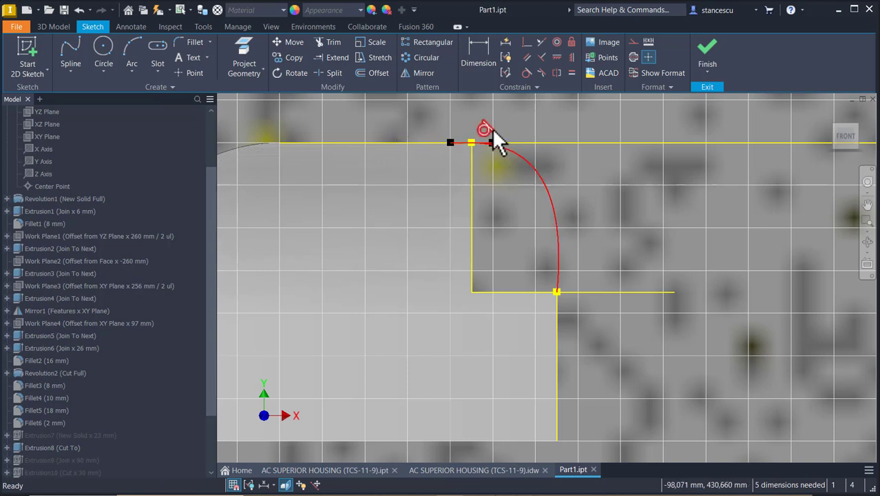
pyautogui.click(558, 273)
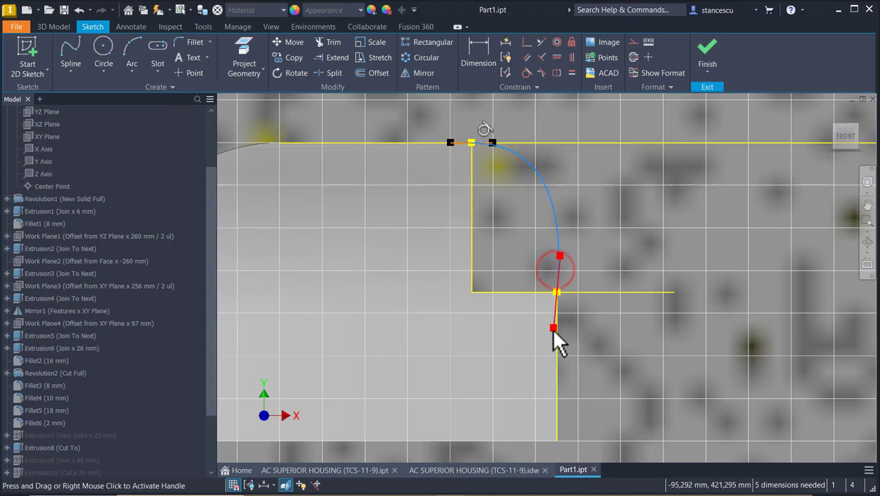
pyautogui.moveTo(552, 329)
pyautogui.mouseDown()
pyautogui.moveTo(550, 315)
pyautogui.moveTo(547, 328)
pyautogui.mouseUp()
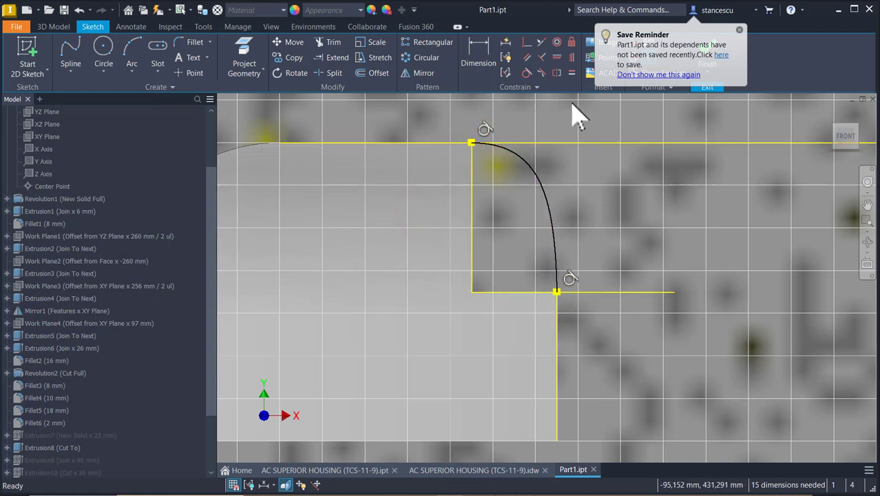
pyautogui.click(653, 76)
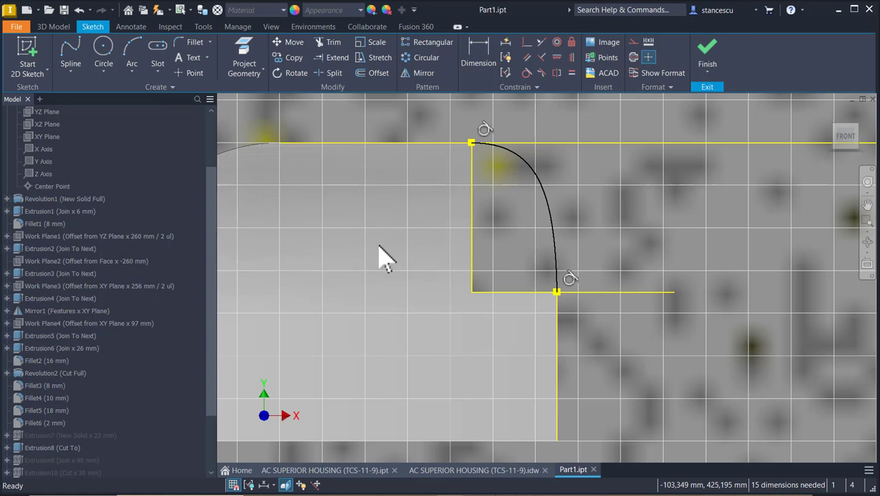
pyautogui.click(709, 55)
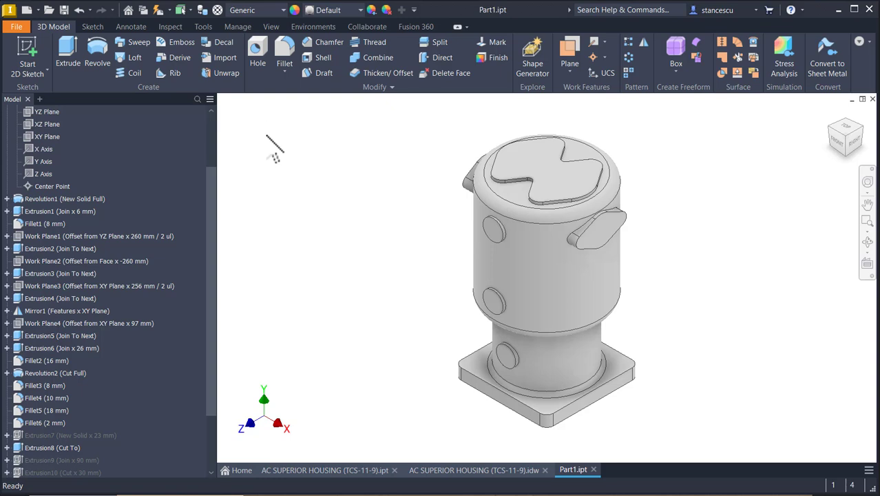
# Step: Create a flipped half section view parallel to the top boss face, with the cutting plane at -32.75 mm
pyautogui.click(271, 26)
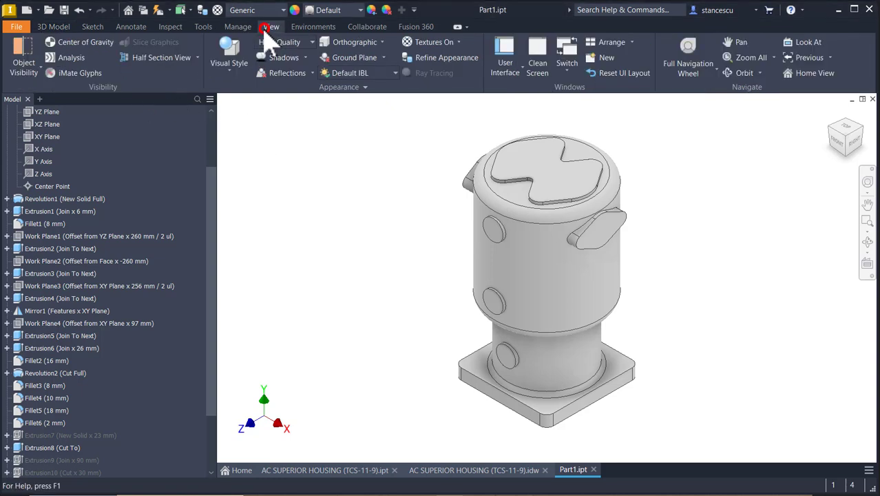
pyautogui.click(163, 58)
pyautogui.click(521, 173)
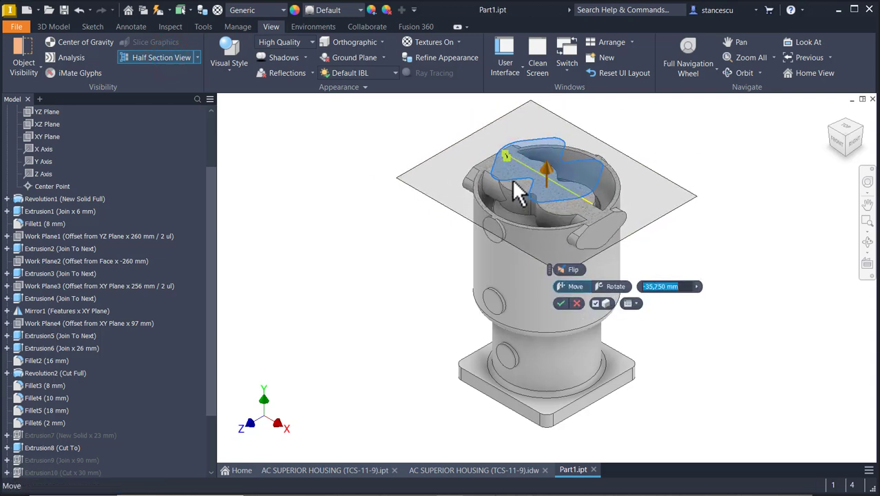
pyautogui.moveTo(513, 181); pyautogui.dragTo(512, 180)
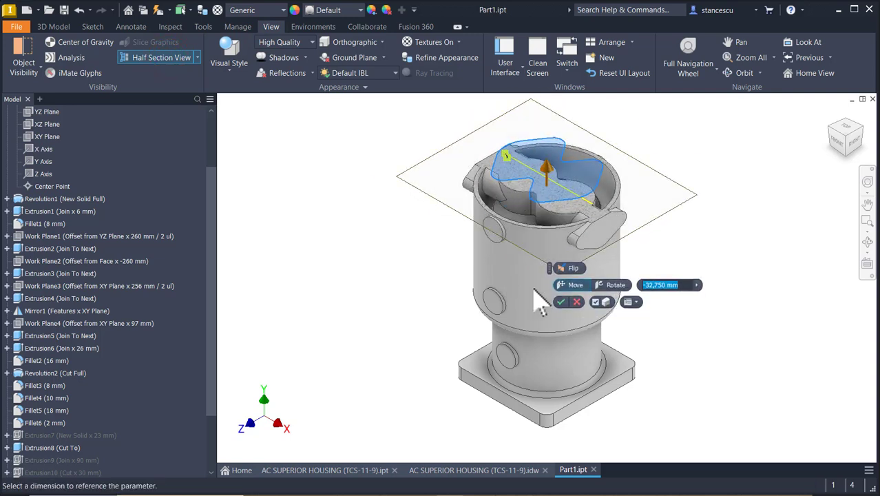
pyautogui.click(569, 267)
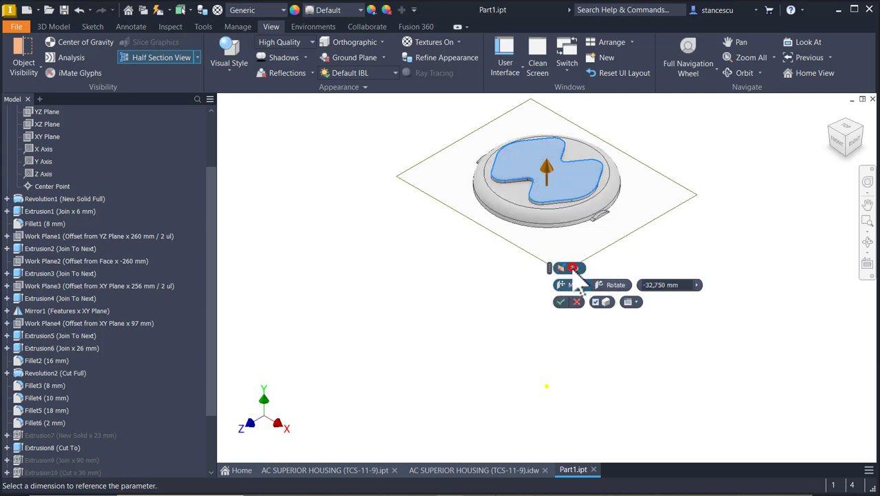
pyautogui.click(560, 301)
# Step: Sweep-cut the spline profile along the continuous edge loop of the inner wall inside the head cavity, with 0 deg taper and twist
pyautogui.keyDown('shift'); pyautogui.moveTo(493, 299); pyautogui.dragTo(480, 229, button='middle'); pyautogui.keyUp('shift')
pyautogui.scroll(-5, 494, 298)
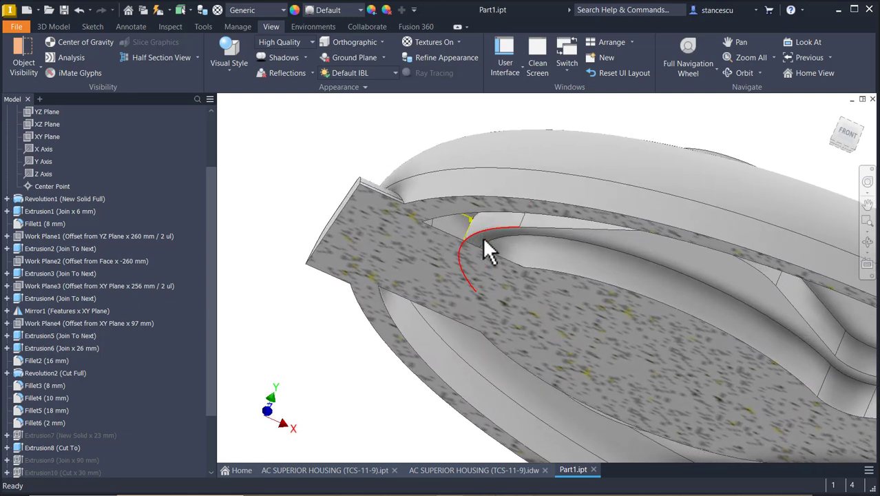
pyautogui.scroll(-2, 151, 382)
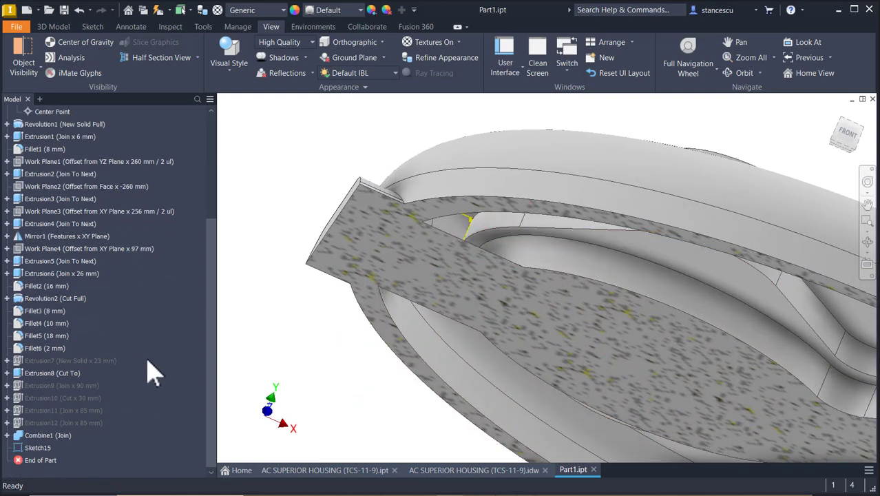
pyautogui.click(26, 451)
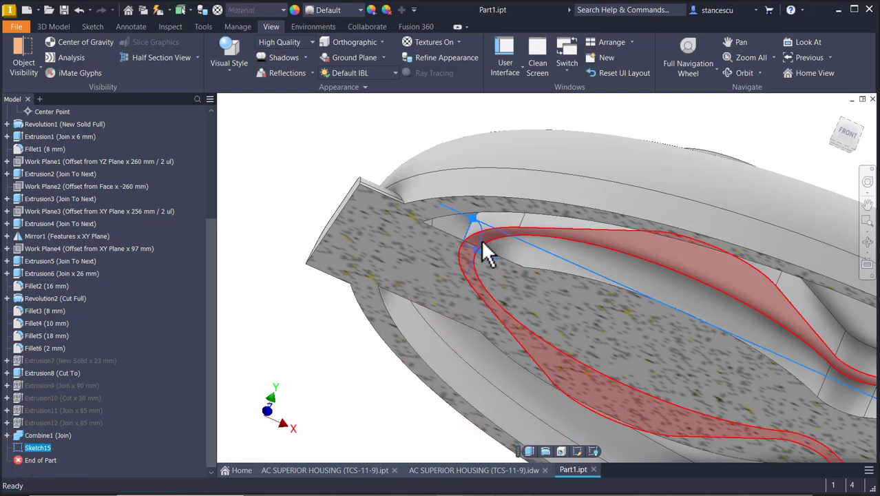
pyautogui.click(291, 172)
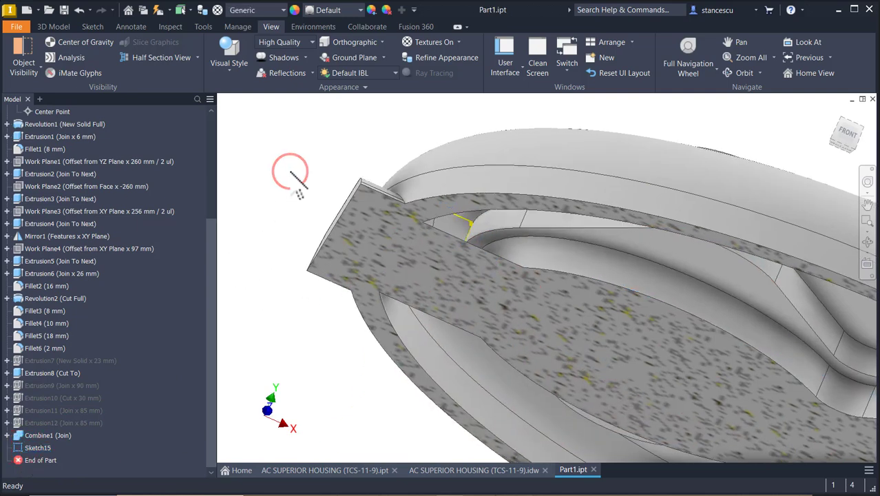
pyautogui.click(52, 27)
pyautogui.click(140, 43)
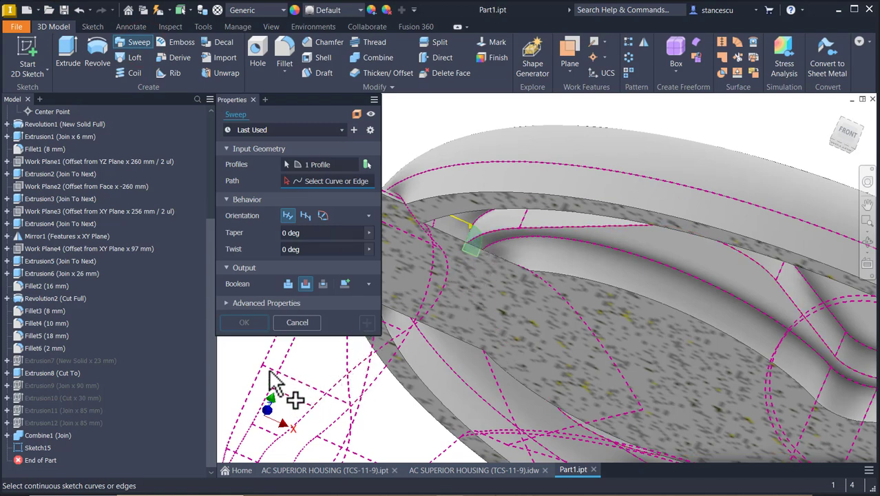
pyautogui.keyDown('shift'); pyautogui.moveTo(258, 363); pyautogui.dragTo(306, 212, button='middle'); pyautogui.keyUp('shift')
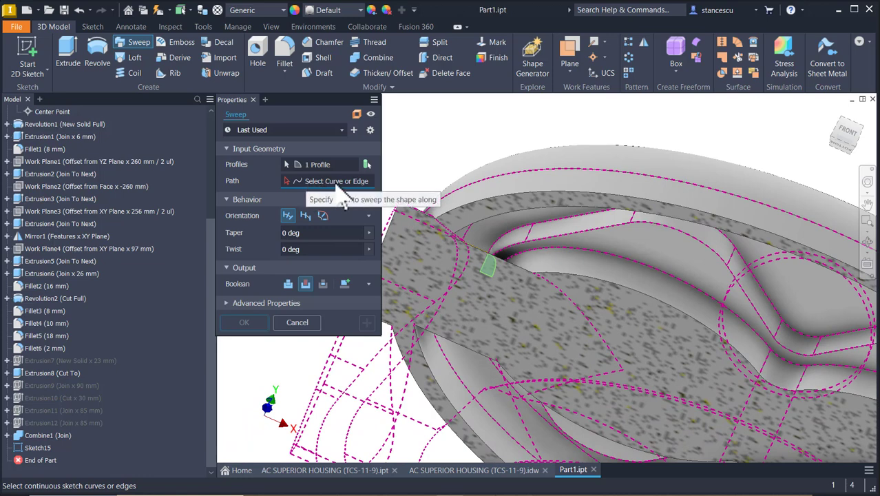
pyautogui.click(548, 241)
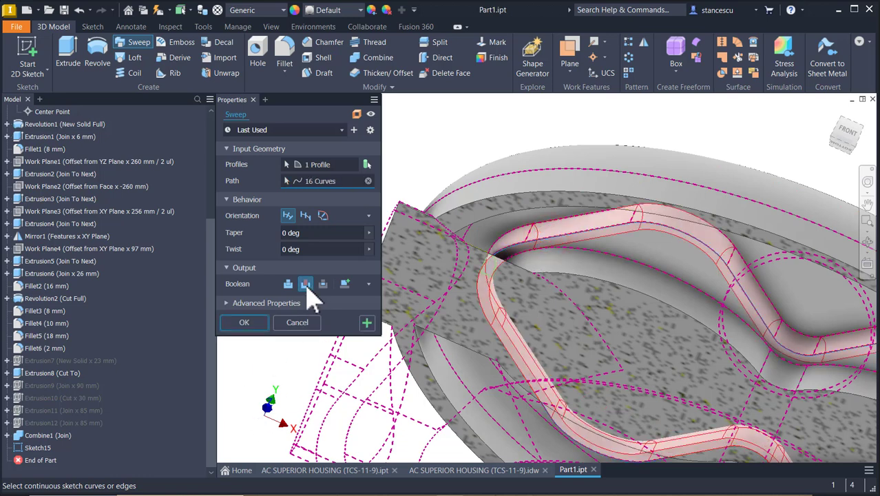
pyautogui.click(245, 322)
# Step: Return to the home view and delete the section view to show the whole housing
pyautogui.keyDown('shift'); pyautogui.moveTo(245, 321); pyautogui.dragTo(383, 265, button='middle'); pyautogui.keyUp('shift')
pyautogui.press('F6')
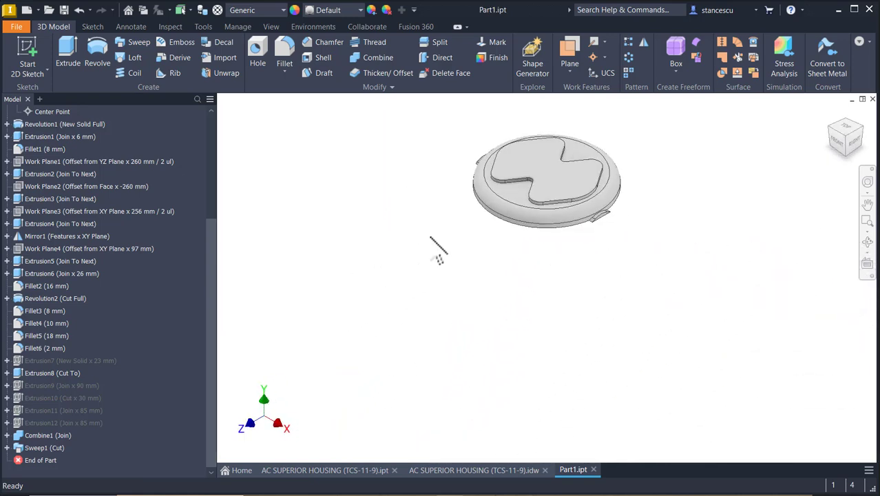
pyautogui.click(268, 27)
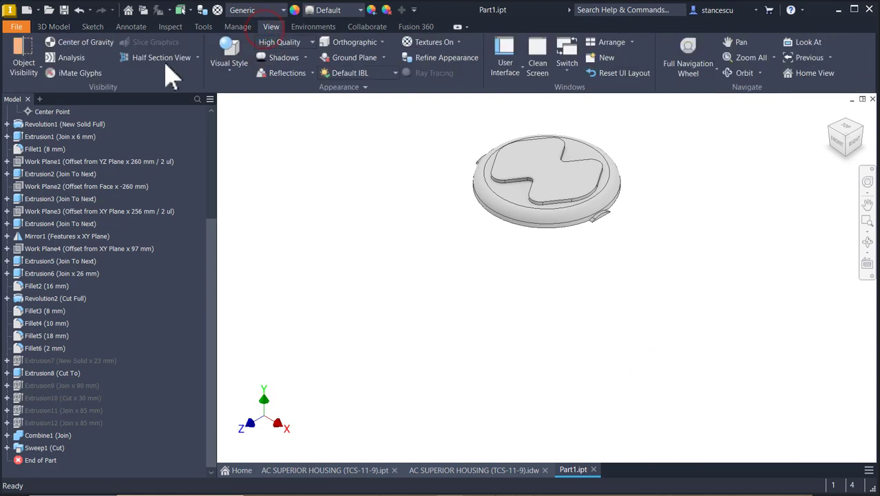
pyautogui.click(196, 58)
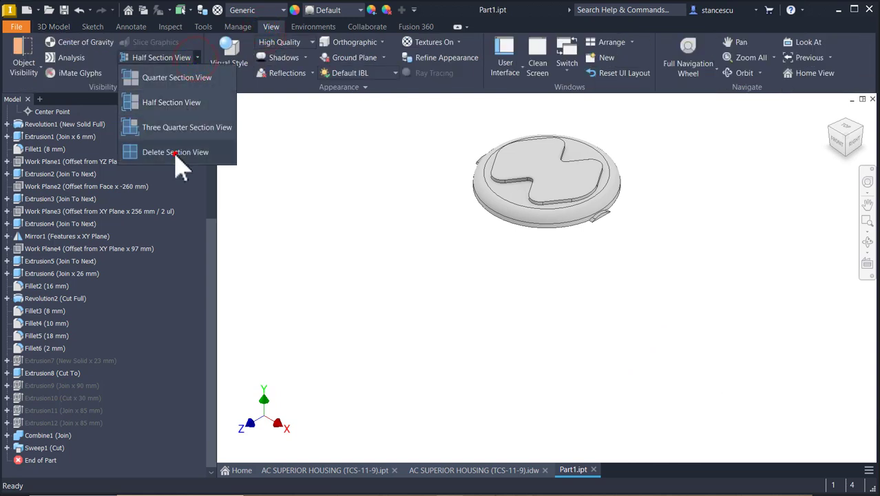
pyautogui.click(175, 153)
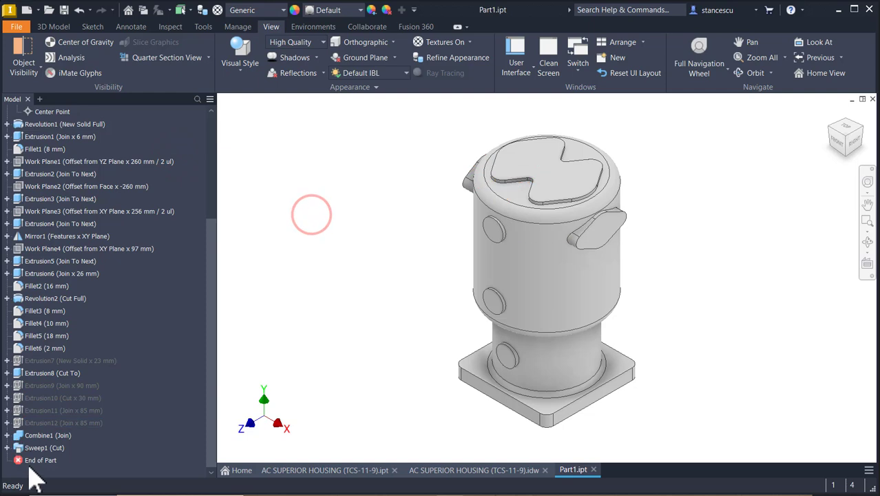
# Step: Start another sketch on the XY Plane through the housing
pyautogui.scroll(3, 130, 279)
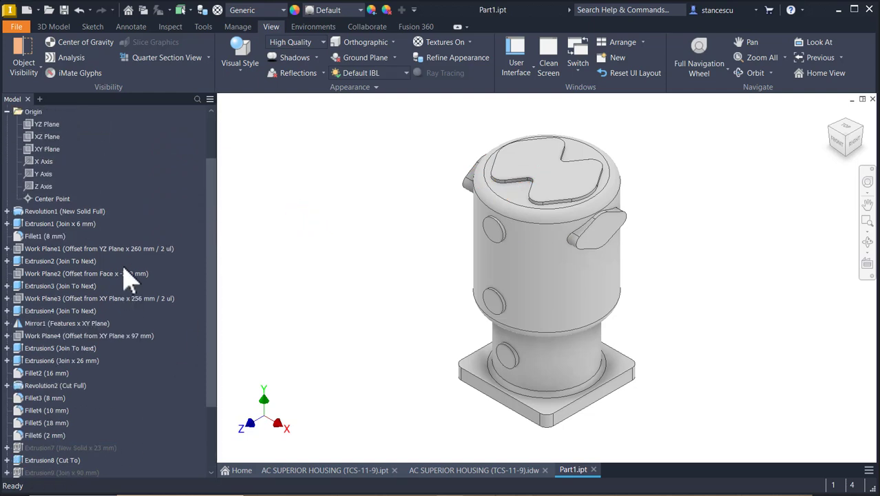
pyautogui.click(39, 150)
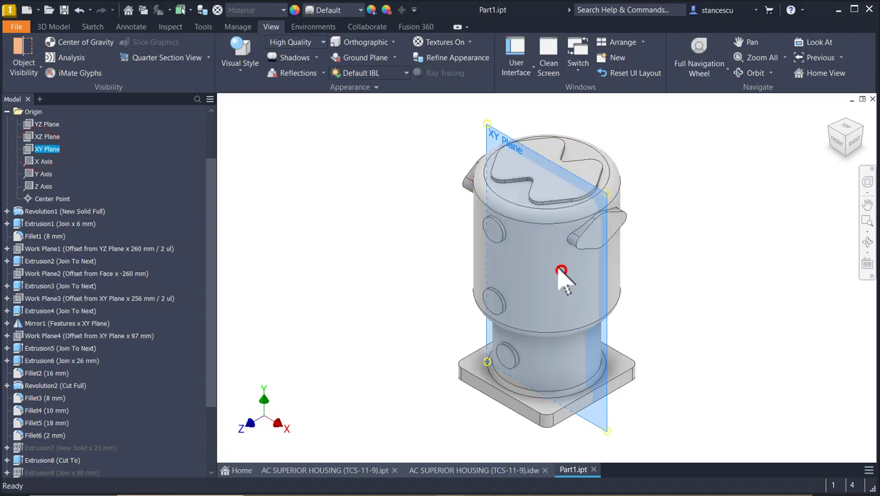
pyautogui.moveTo(561, 270); pyautogui.dragTo(495, 170, button='right')
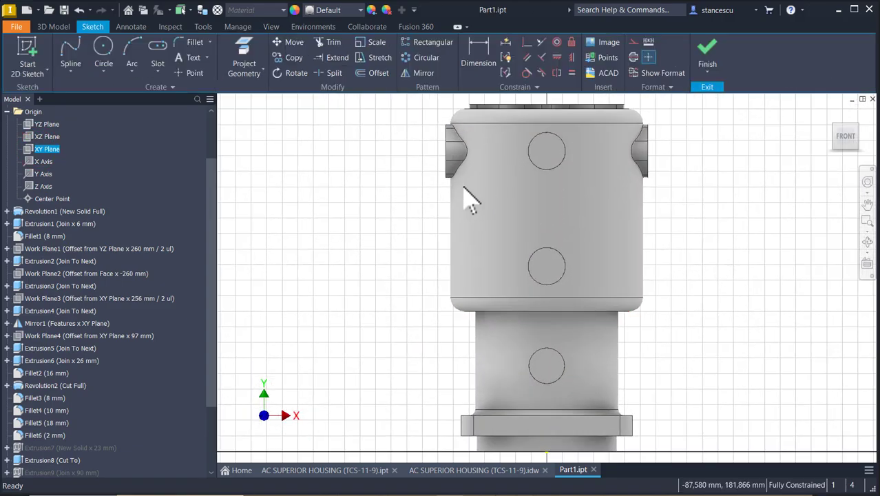
pyautogui.press('F7')
pyautogui.scroll(3, 482, 131)
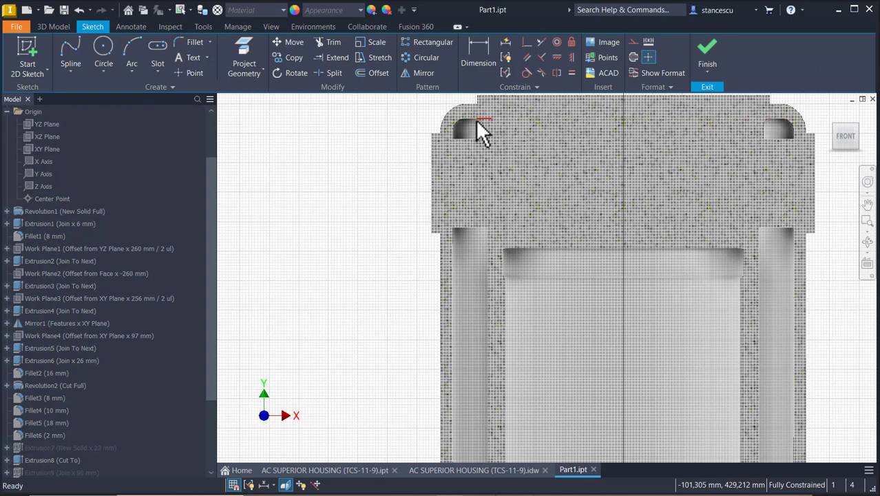
pyautogui.scroll(3, 482, 132)
pyautogui.scroll(2, 475, 124)
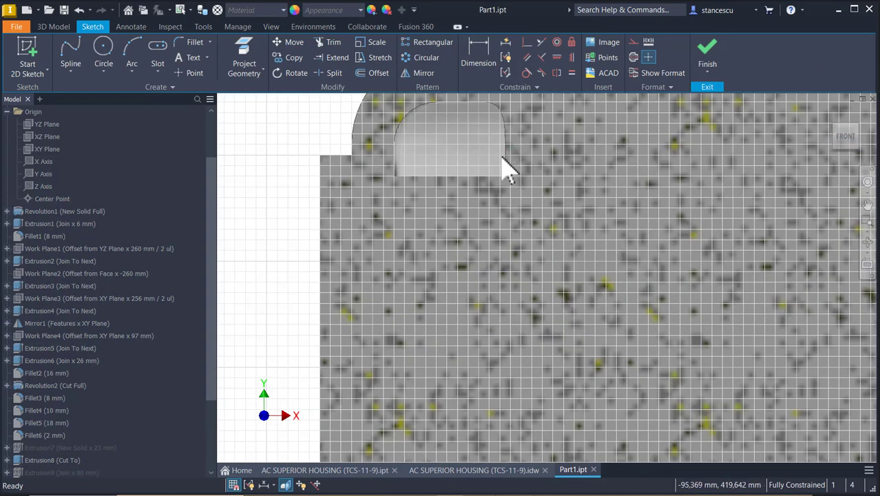
pyautogui.scroll(-1, 501, 163)
pyautogui.press('l')
pyautogui.press('Home')
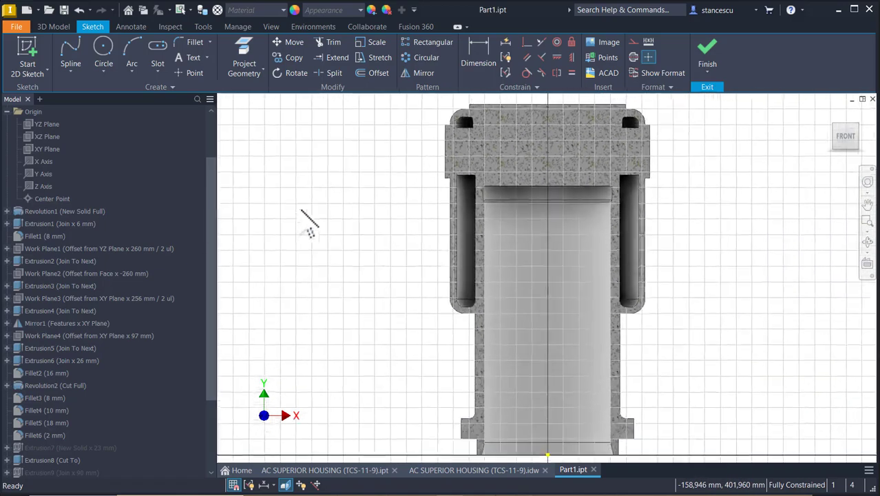
# Step: Undo the newly started XY Plane sketch and return to the home view
pyautogui.hotkey('ctrl', 'z')
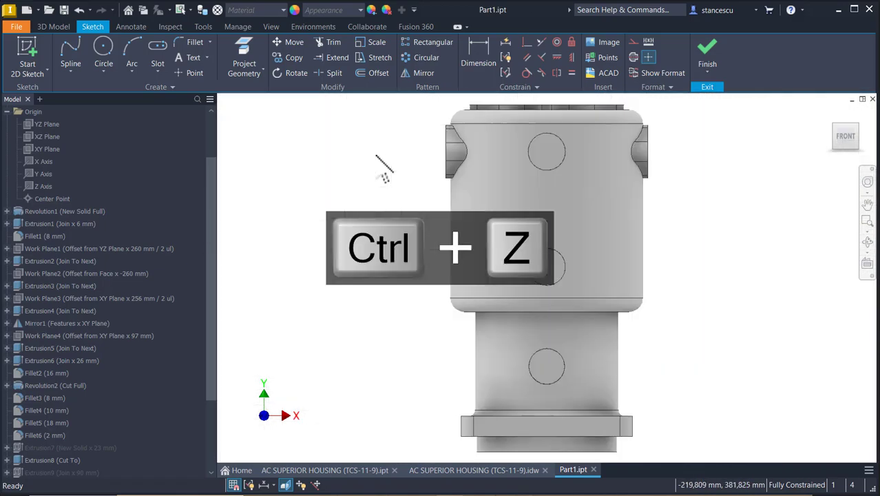
pyautogui.press('F6')
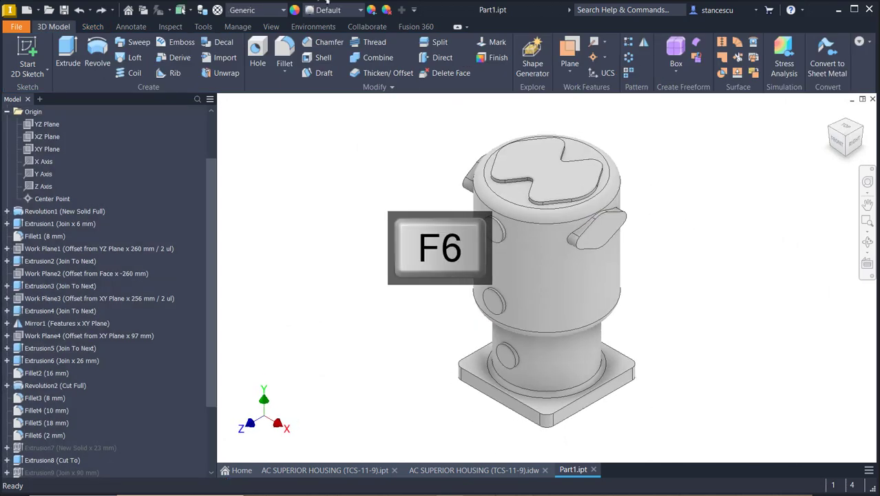
pyautogui.click(397, 143)
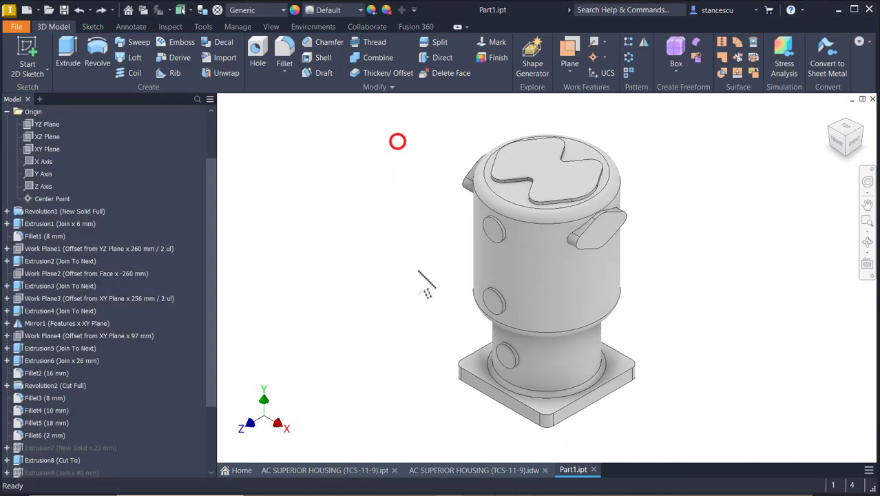
# Step: Switch to the AC SUPERIOR HOUSING (TCS-11-9).idw drawing and examine the stepped bore dimensions in section B-B
pyautogui.click(473, 469)
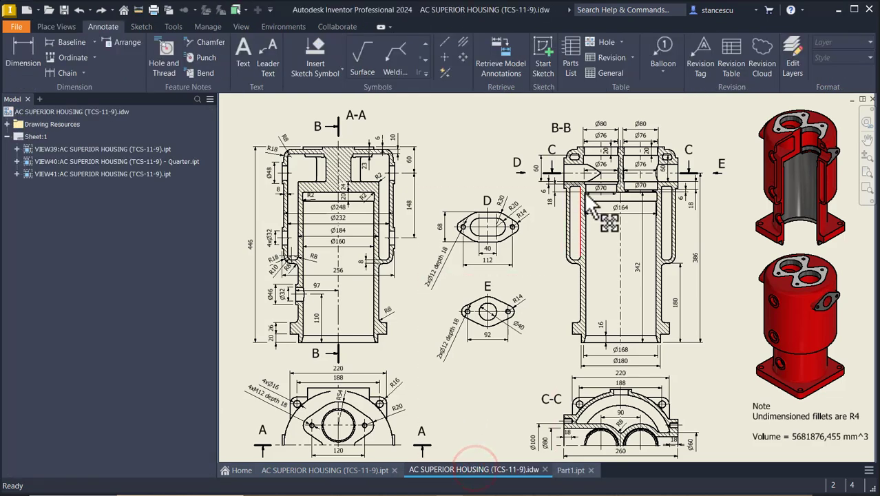
pyautogui.scroll(5, 623, 176)
pyautogui.moveTo(595, 186); pyautogui.dragTo(486, 287, button='middle')
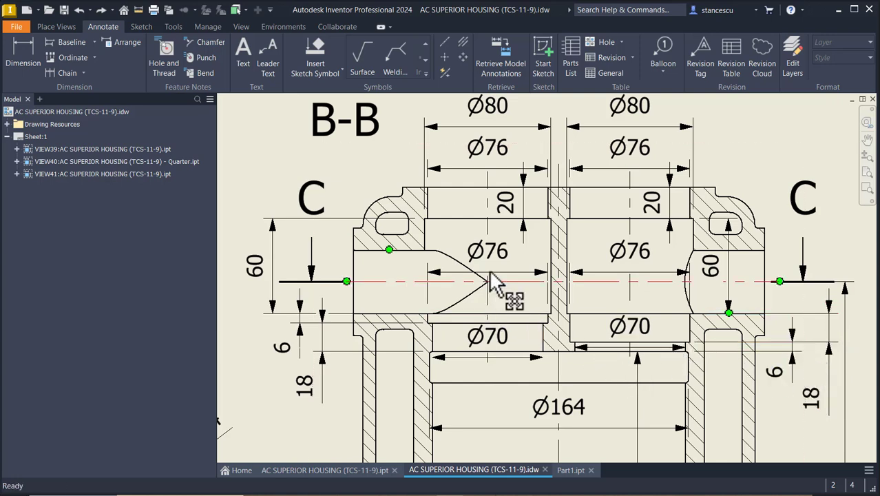
# Step: Switch back to Part1.ipt, start a sketch on the XY Plane and slice the model graphics at the sketch plane
pyautogui.click(565, 472)
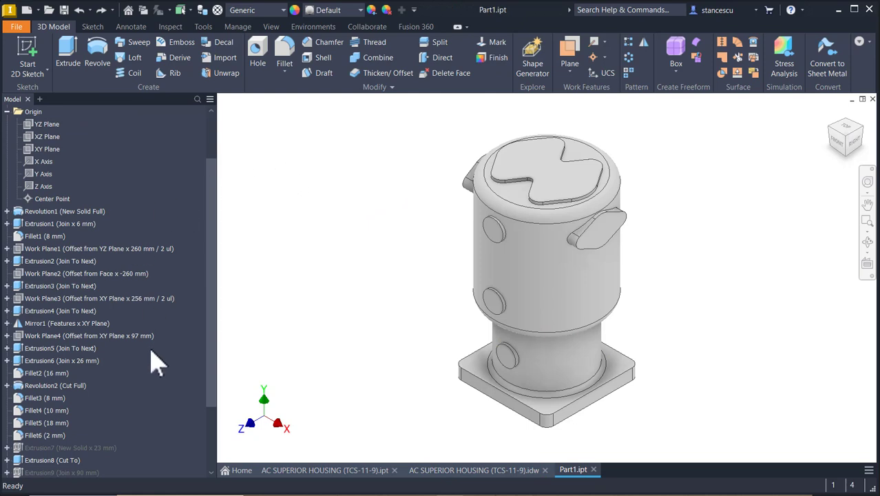
pyautogui.scroll(-2, 157, 335)
pyautogui.scroll(4, 154, 317)
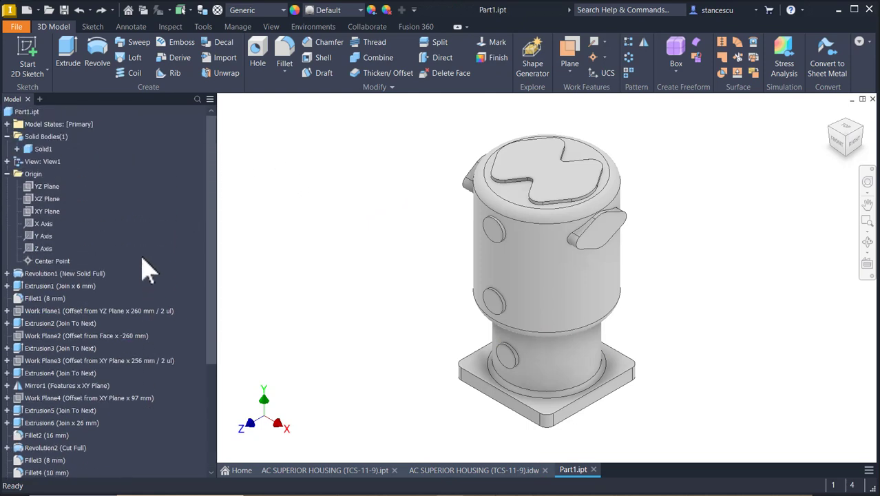
pyautogui.click(44, 210)
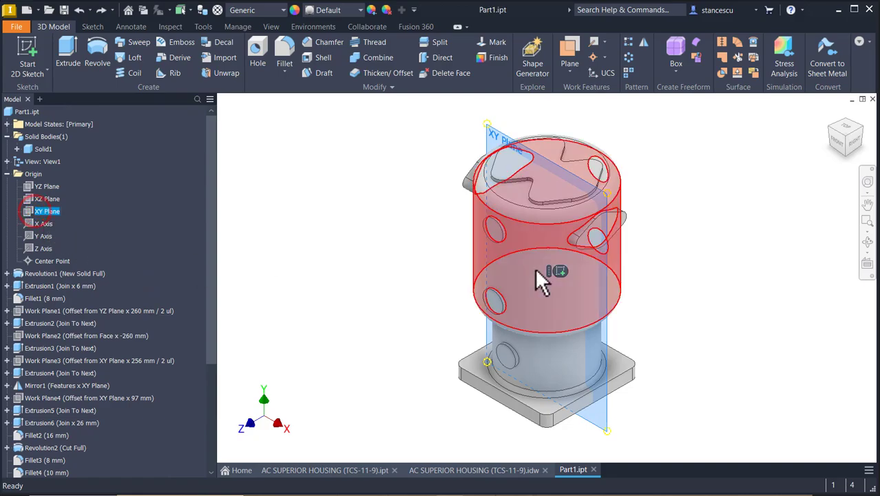
pyautogui.click(558, 272)
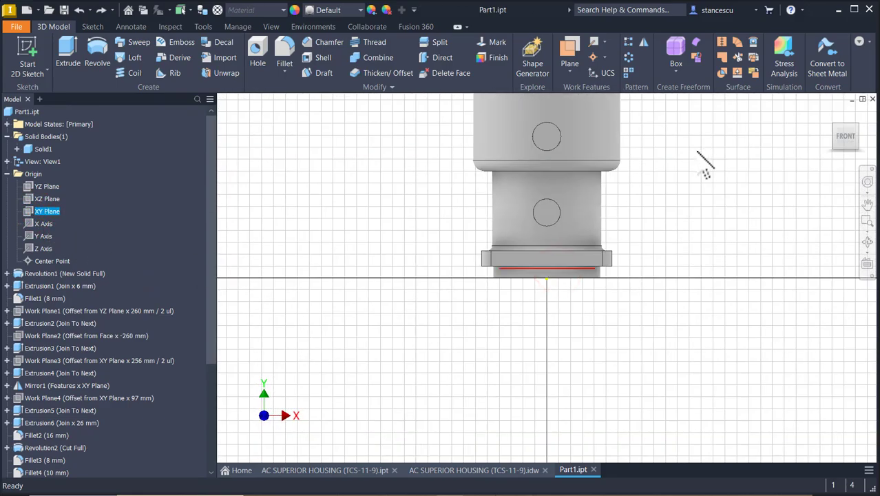
pyautogui.press('F7')
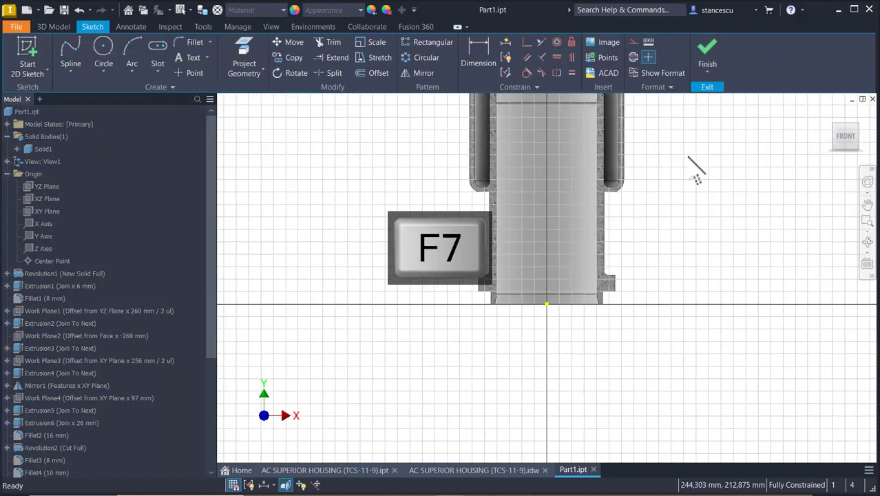
# Step: Project an outer edge of the raised top boss onto the sketch
pyautogui.keyDown('shift'); pyautogui.moveTo(722, 210); pyautogui.dragTo(559, 206, button='middle'); pyautogui.keyUp('shift')
pyautogui.keyDown('shift'); pyautogui.moveTo(489, 174); pyautogui.dragTo(486, 178, button='middle'); pyautogui.keyUp('shift')
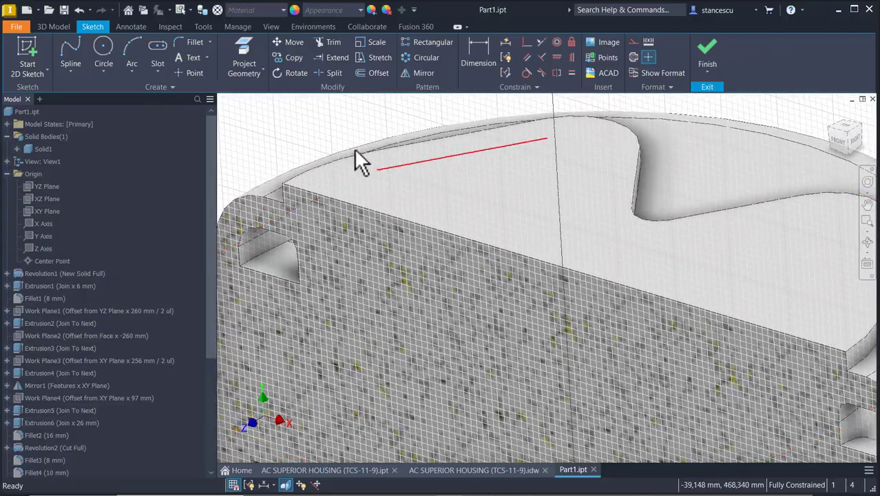
pyautogui.click(250, 61)
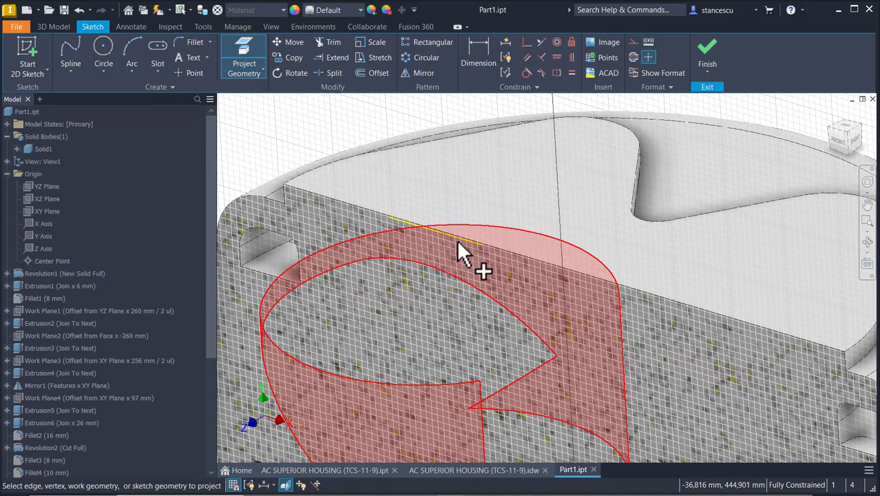
pyautogui.keyDown('shift'); pyautogui.moveTo(459, 240); pyautogui.dragTo(338, 205, button='middle'); pyautogui.keyUp('shift')
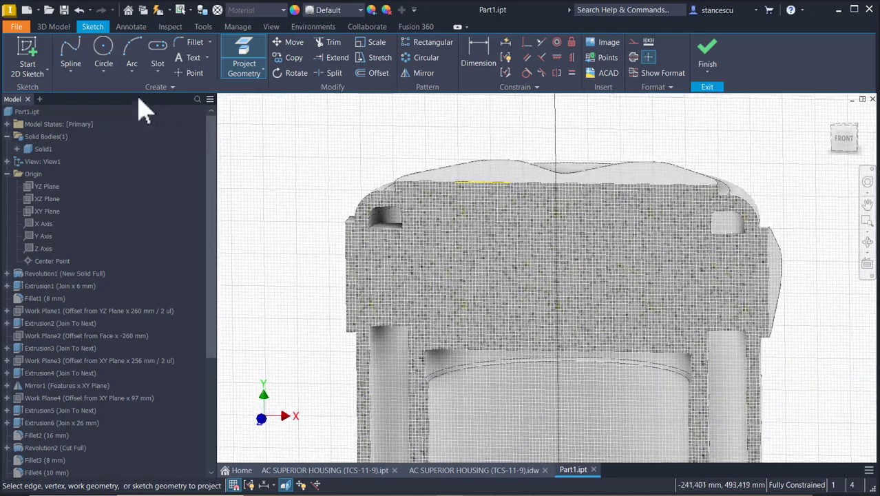
# Step: Draw a vertical line from the midpoint of the projected boss edge down past the top of the main bore
pyautogui.click(72, 72)
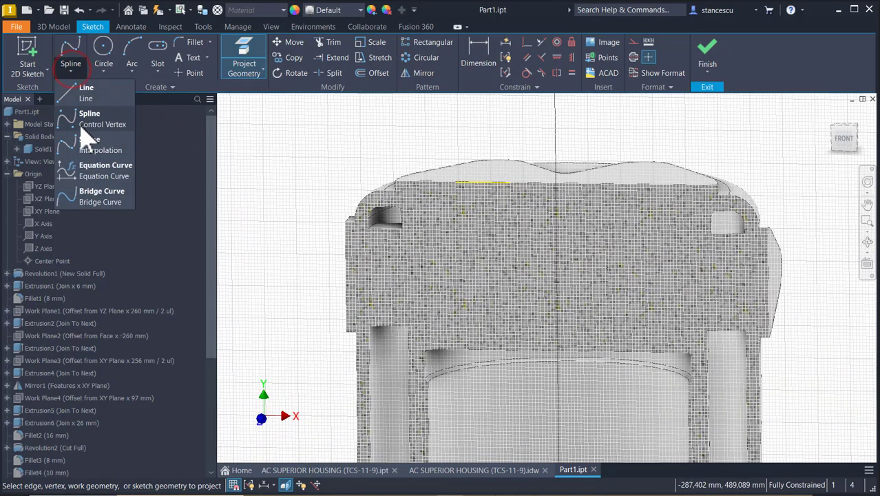
pyautogui.click(86, 94)
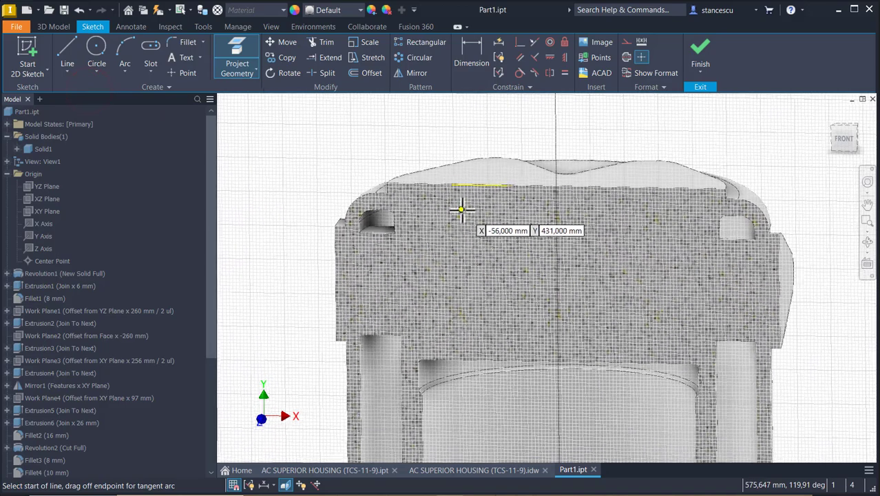
pyautogui.click(476, 188)
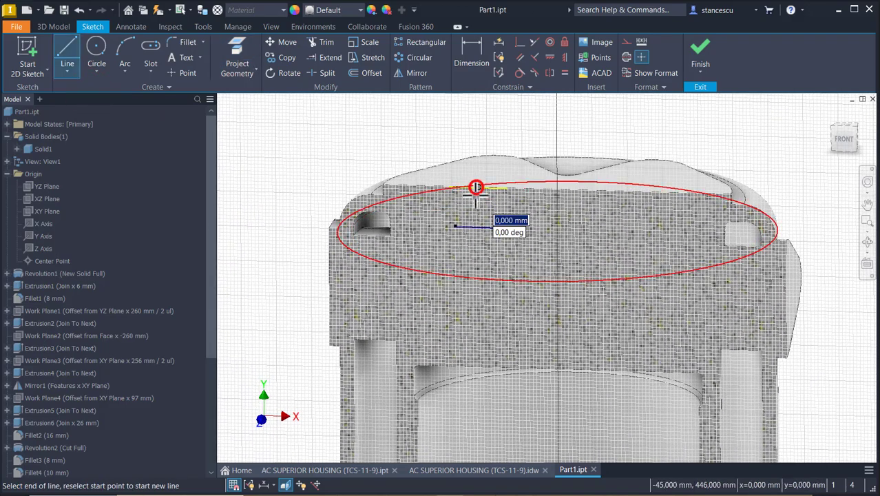
pyautogui.doubleClick(479, 399)
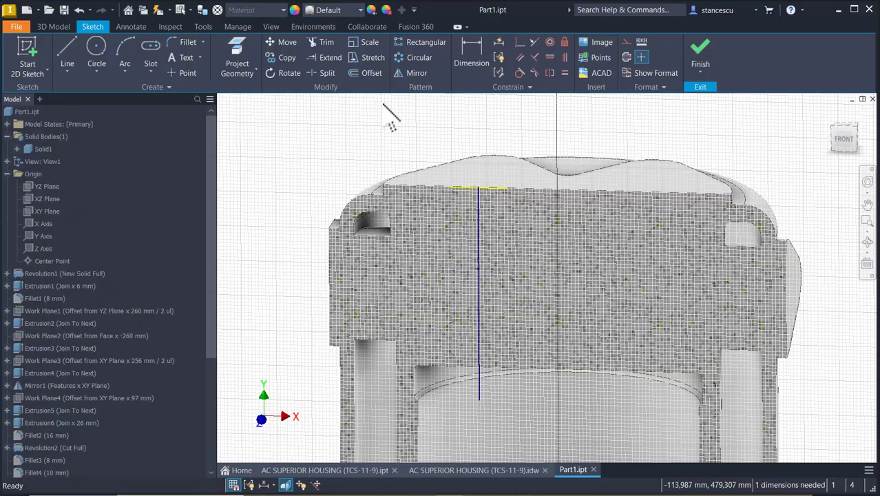
# Step: Trim the vertical line to the projected top edge of the main bore and convert it to a centerline
pyautogui.click(249, 45)
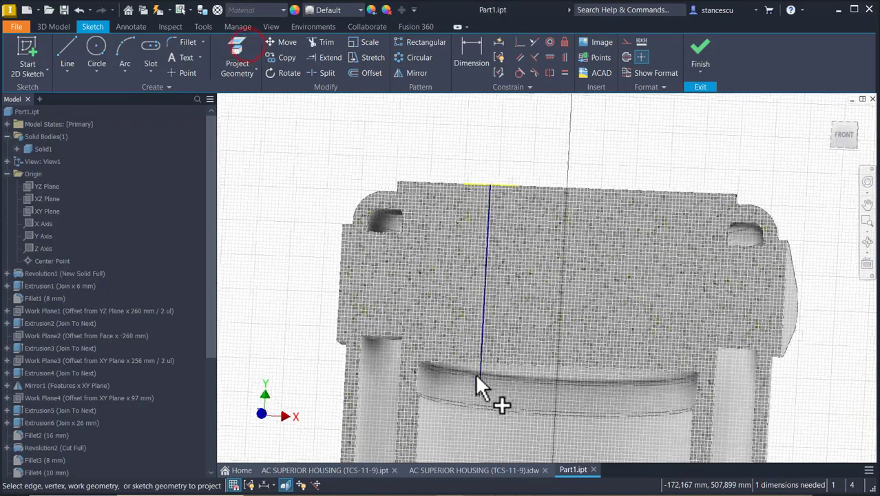
pyautogui.click(522, 390)
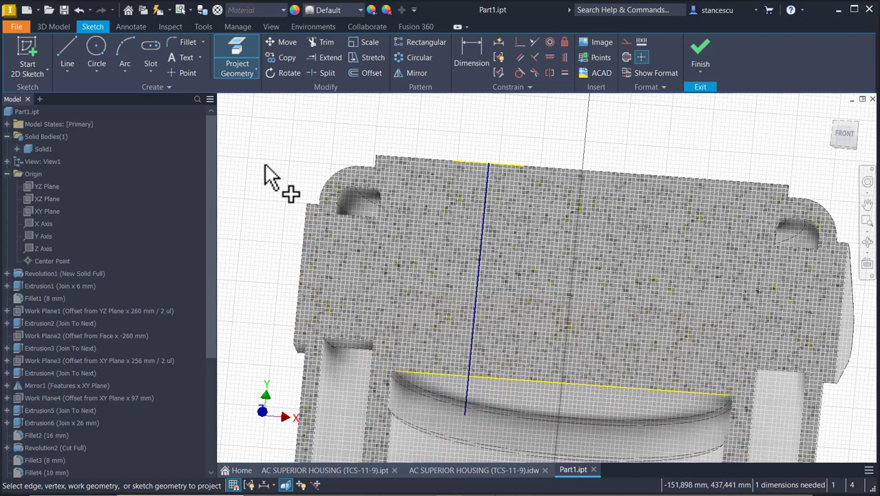
pyautogui.click(324, 43)
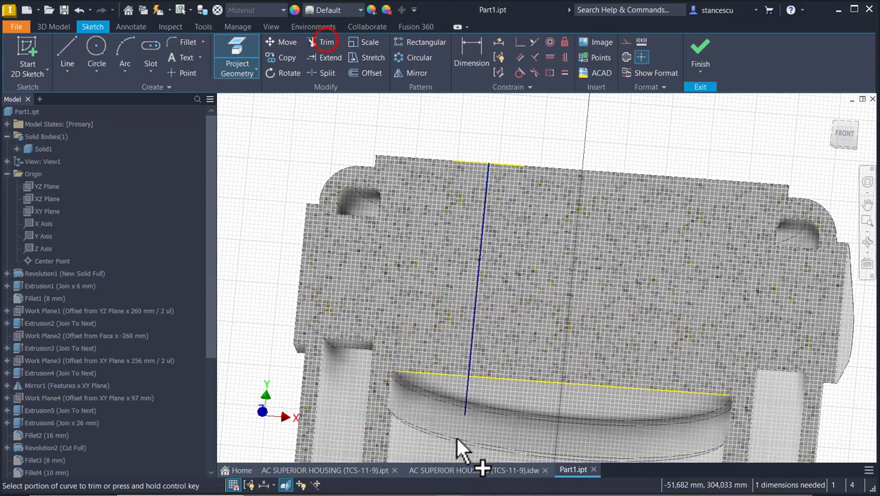
pyautogui.click(466, 396)
pyautogui.press('Escape')
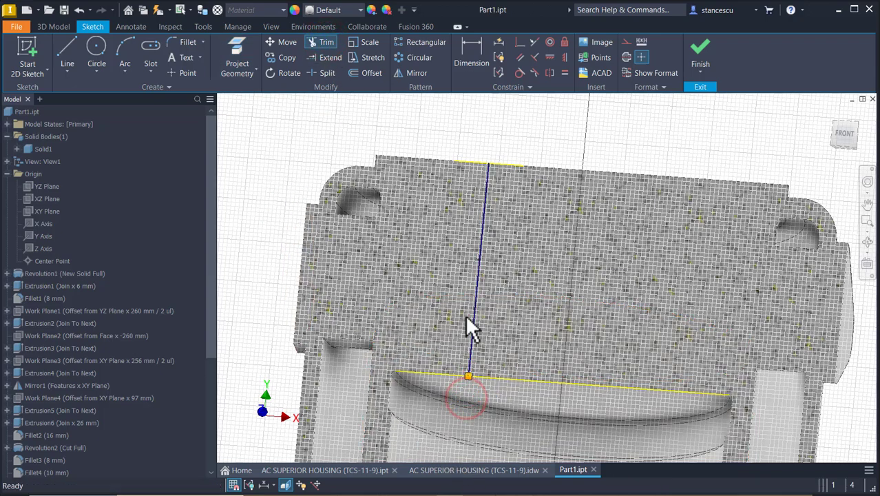
pyautogui.click(475, 301)
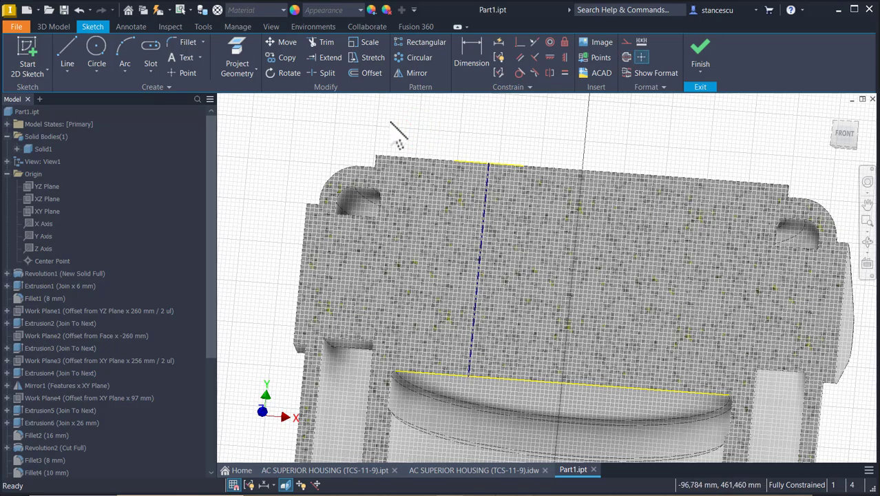
# Step: Start a stepped profile at the centerline's upper end, running about 42 mm toward the outer wall, 18 mm down and 7 mm inward
pyautogui.click(844, 134)
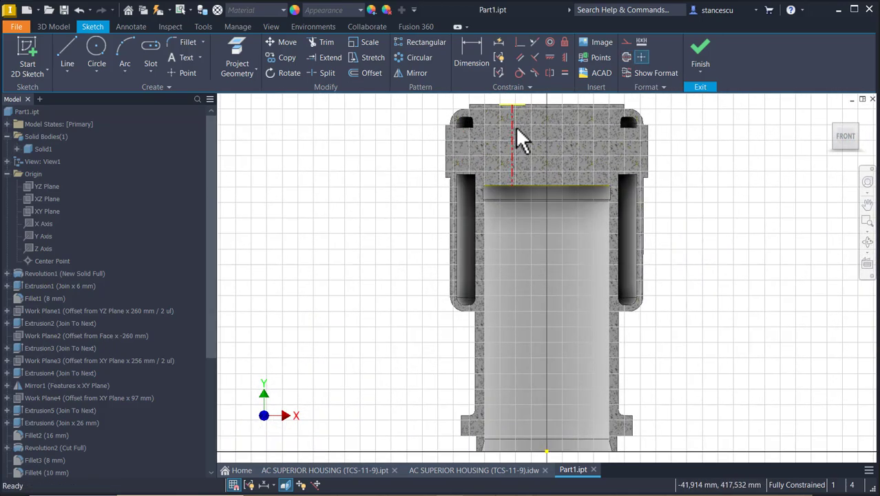
pyautogui.scroll(4, 520, 138)
pyautogui.moveTo(524, 137); pyautogui.dragTo(544, 236, button='middle')
pyautogui.click(67, 51)
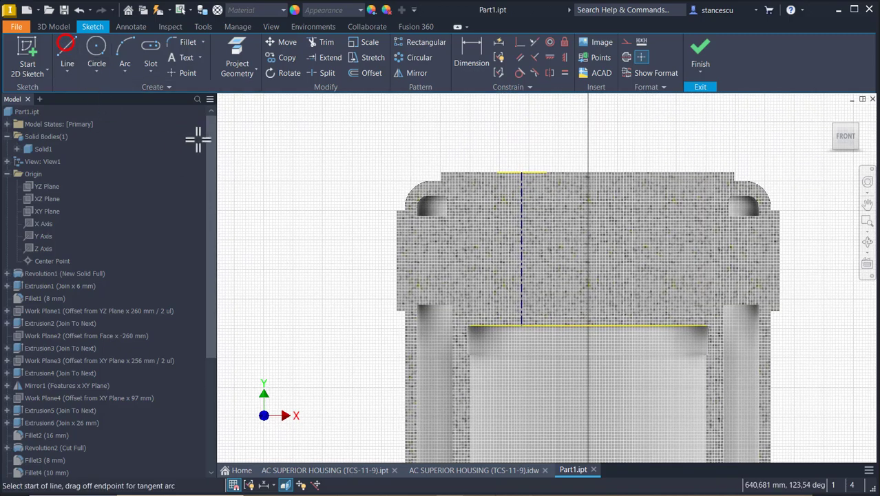
pyautogui.click(522, 172)
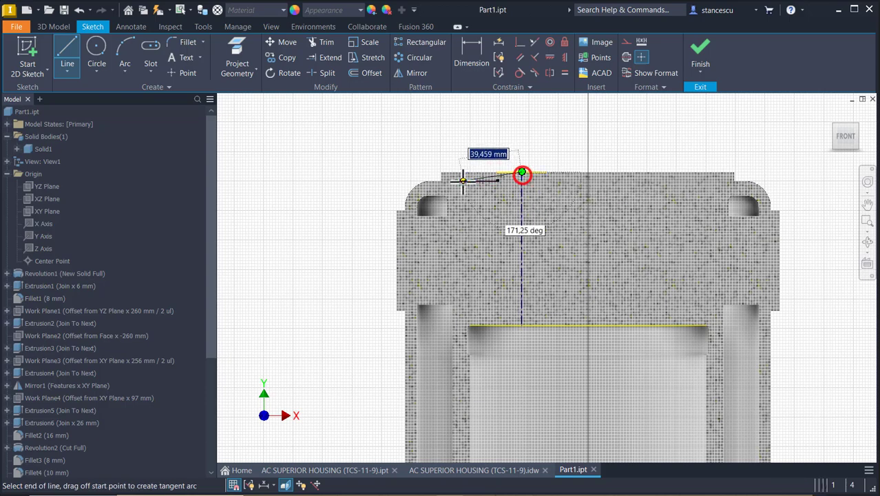
pyautogui.click(460, 173)
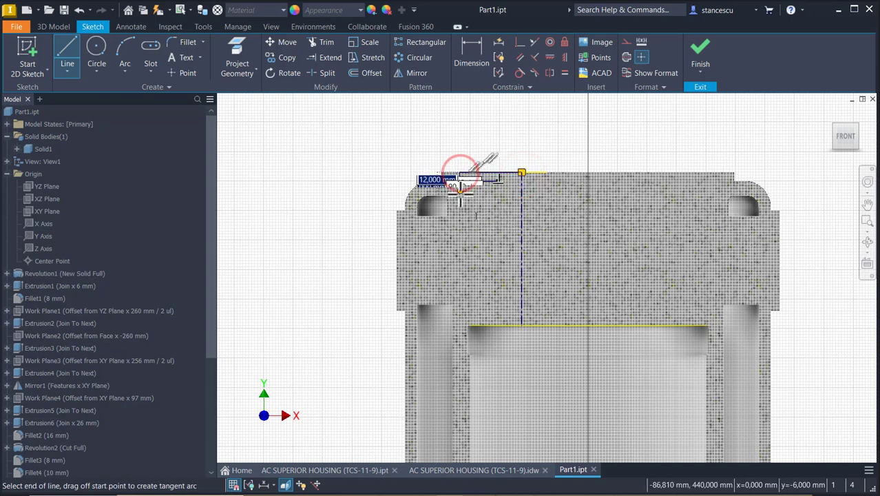
pyautogui.click(461, 199)
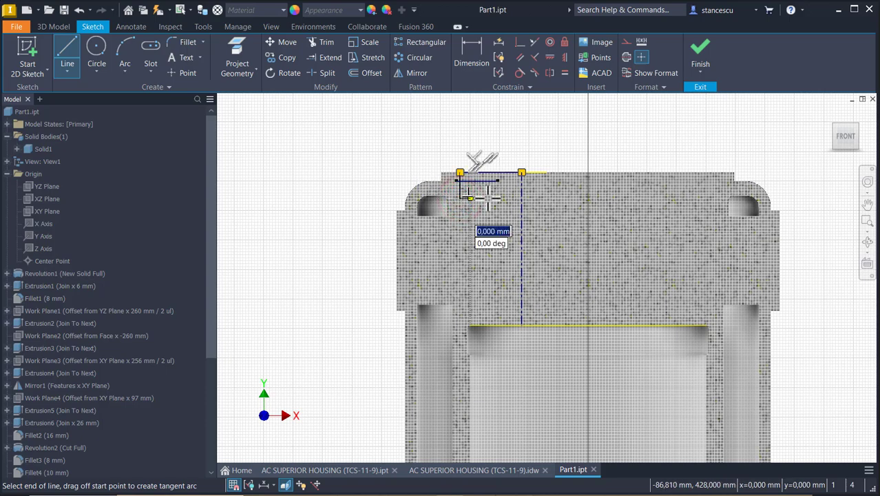
pyautogui.click(469, 199)
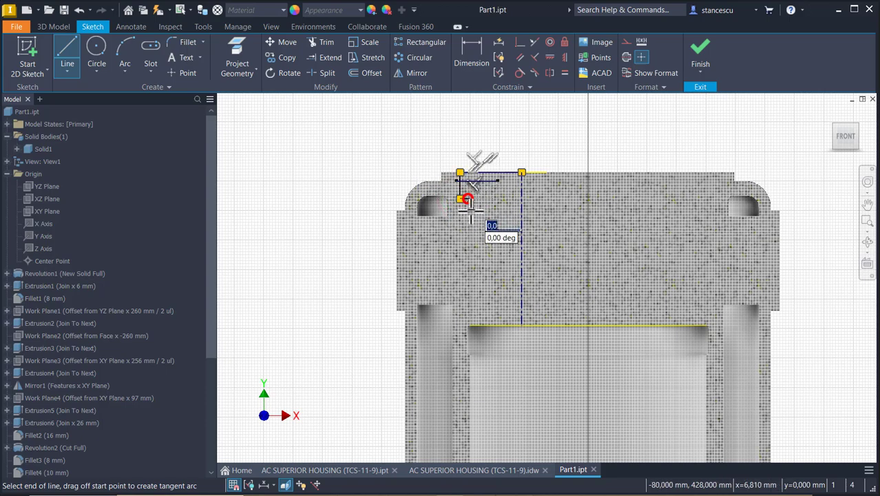
# Step: Continue the profile about 53 mm down, 7 mm in, 8 mm down, 7 mm in and 25 mm down, then across the bore edge to the centerline
pyautogui.click(469, 276)
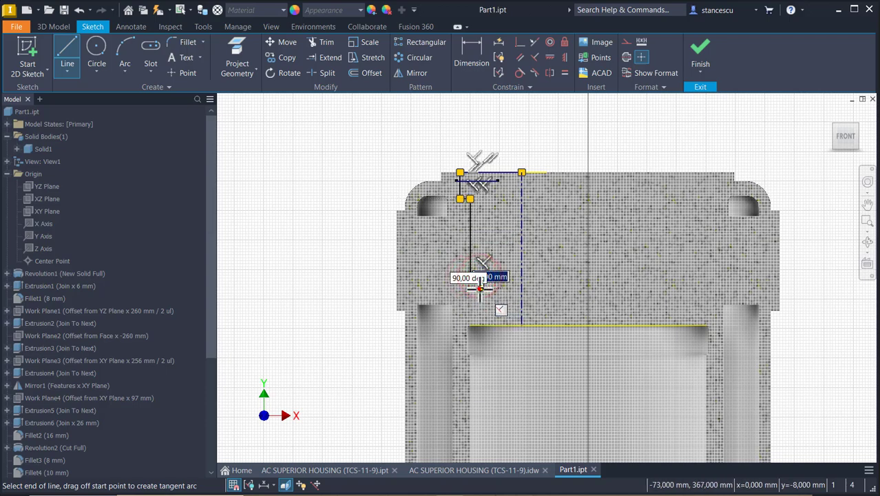
pyautogui.click(480, 288)
pyautogui.click(492, 288)
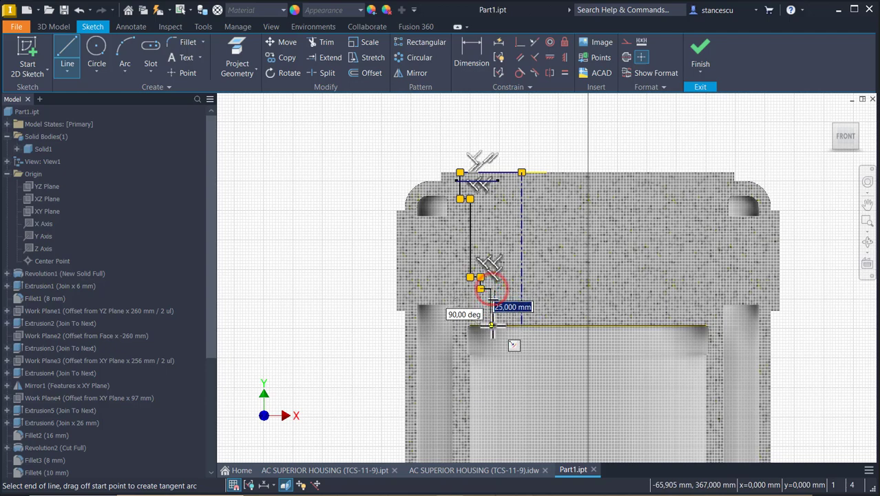
pyautogui.click(491, 324)
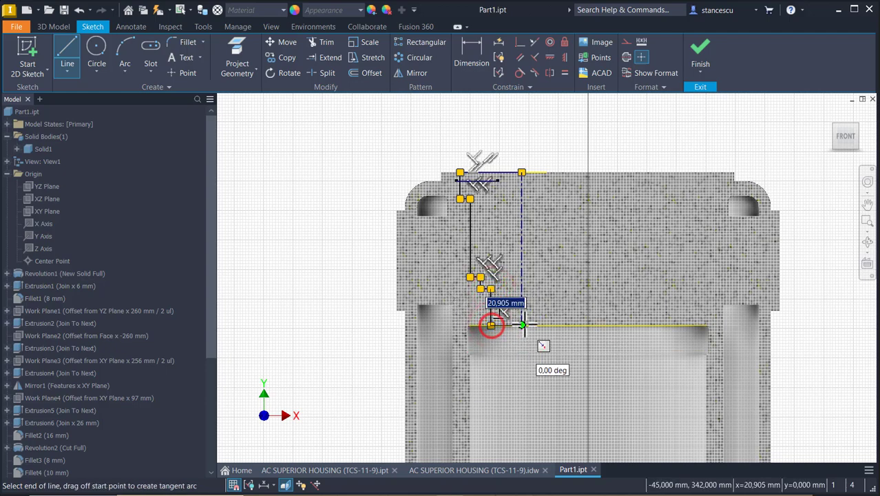
pyautogui.click(522, 324)
pyautogui.press('Escape')
pyautogui.scroll(3, 517, 168)
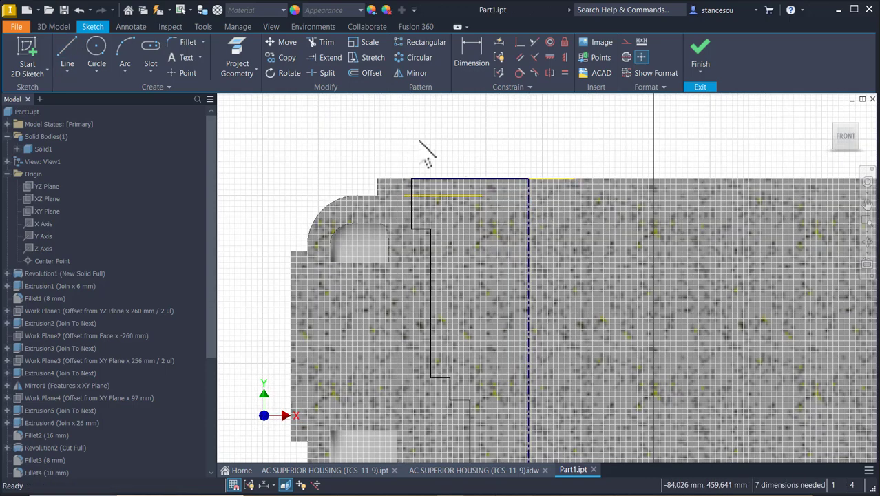
# Step: Dimension the profile's uppermost vertical segment about the centerline as a 76 mm diameter
pyautogui.click(456, 199)
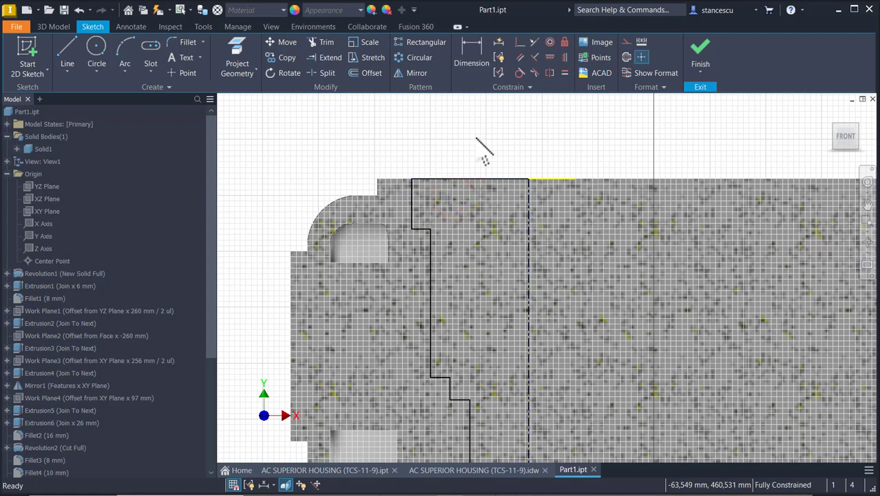
pyautogui.click(471, 46)
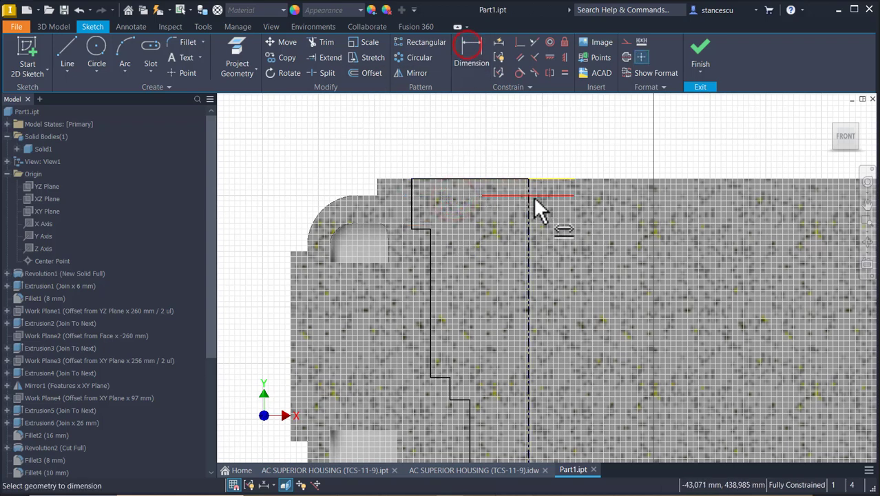
pyautogui.click(527, 197)
pyautogui.click(413, 193)
pyautogui.click(460, 144)
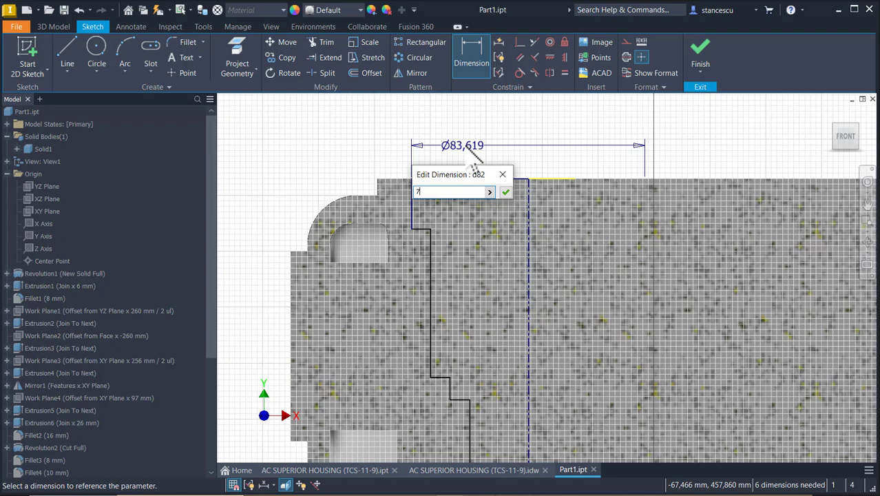
pyautogui.write('76')
pyautogui.press('Return')
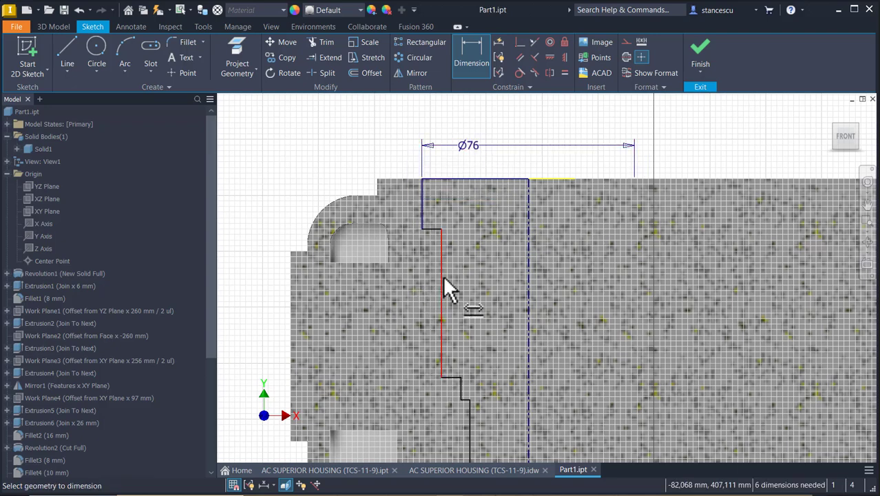
# Step: Dimension the long vertical segment below it about the centerline as an 80 mm diameter
pyautogui.click(442, 275)
pyautogui.click(528, 274)
pyautogui.click(517, 126)
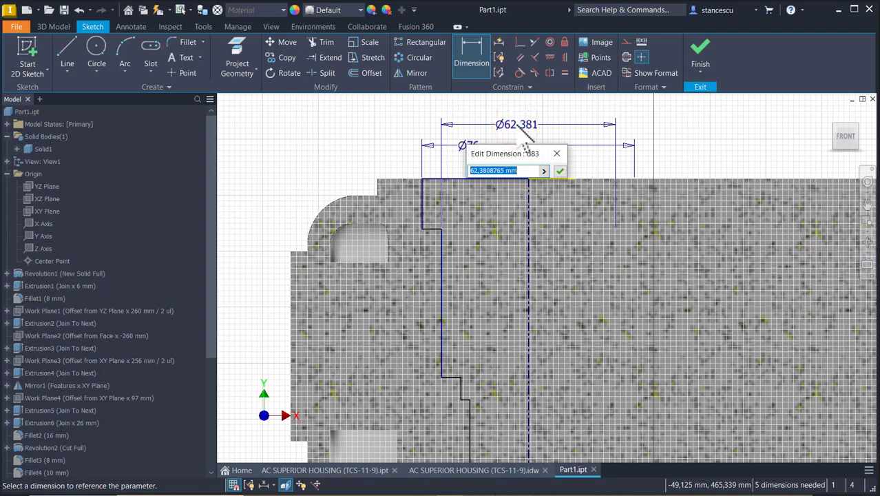
pyautogui.press('Return')
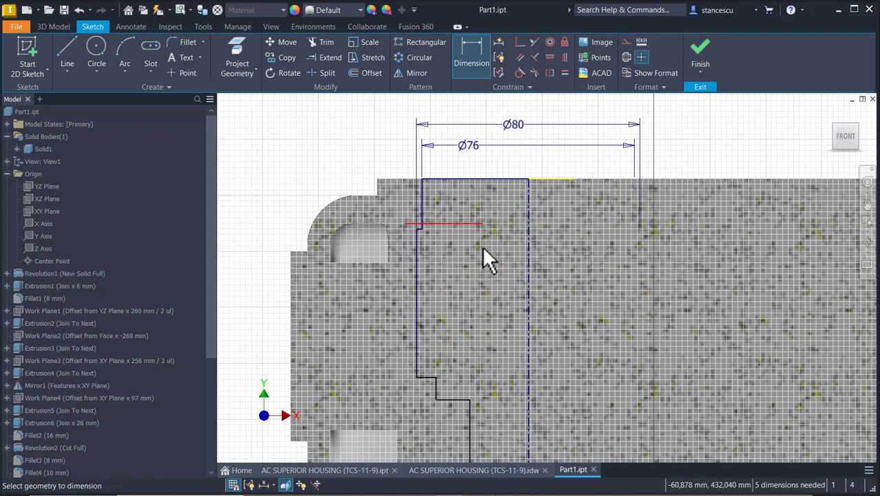
# Step: Make the short vertical segment below the long one collinear with the profile's uppermost vertical segment
pyautogui.click(534, 43)
pyautogui.click(425, 200)
pyautogui.click(437, 384)
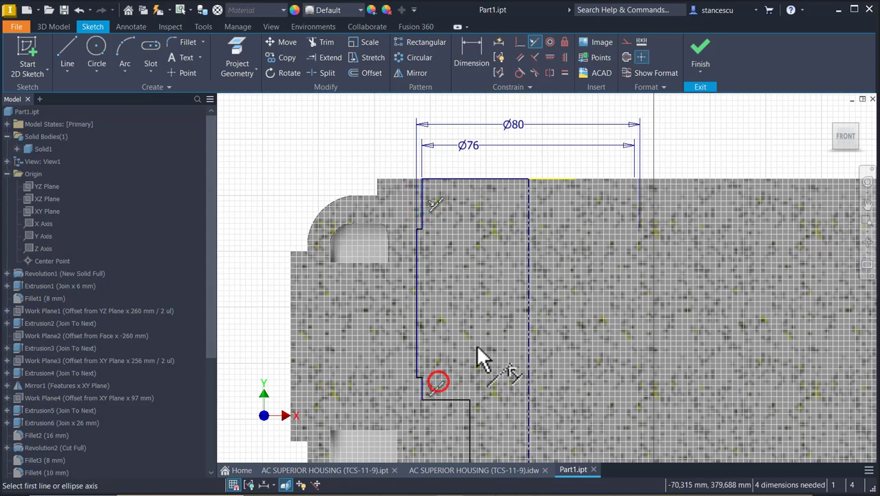
# Step: Dimension the profile's lowest vertical segment about the centerline as a 70 mm diameter
pyautogui.click(472, 48)
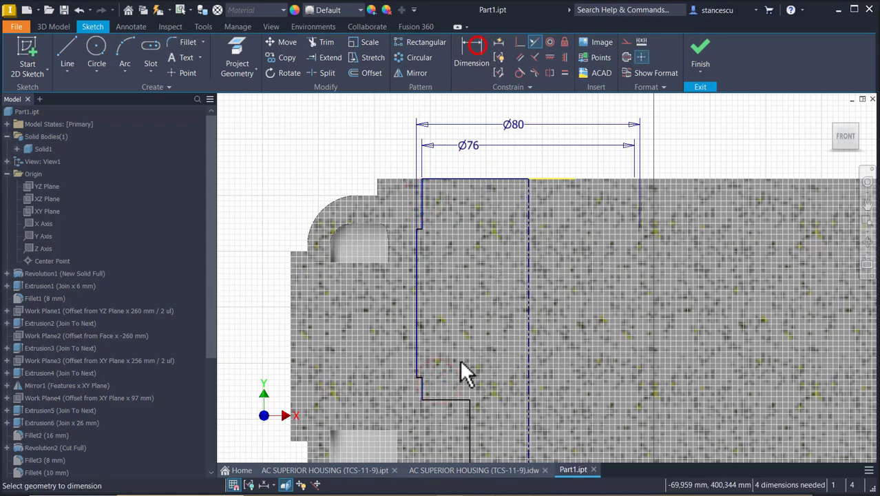
pyautogui.moveTo(468, 374); pyautogui.dragTo(457, 307, button='middle')
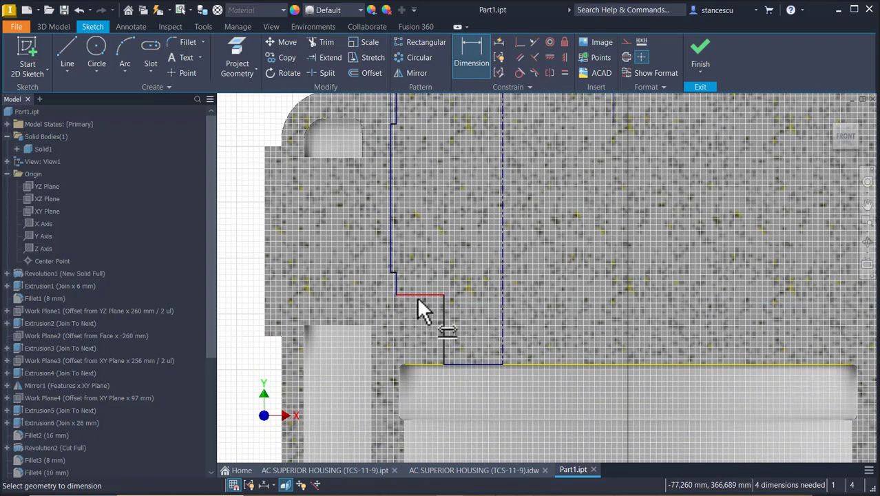
pyautogui.click(445, 315)
pyautogui.click(504, 316)
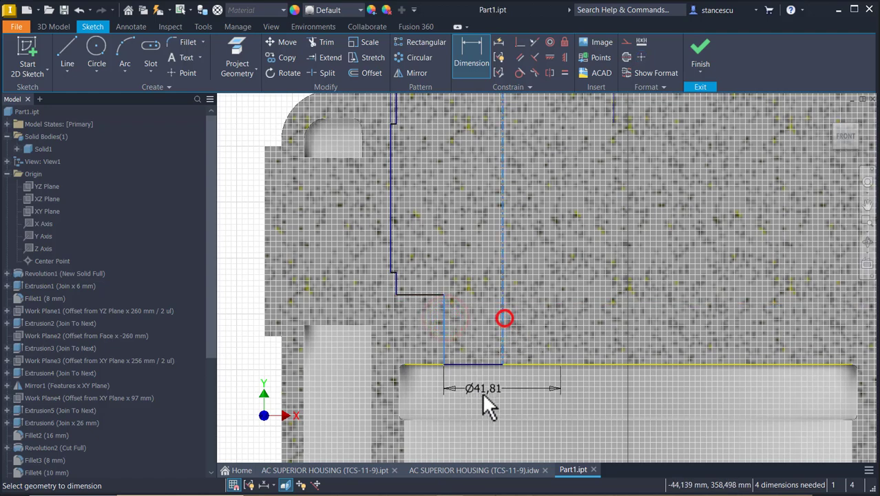
pyautogui.click(480, 403)
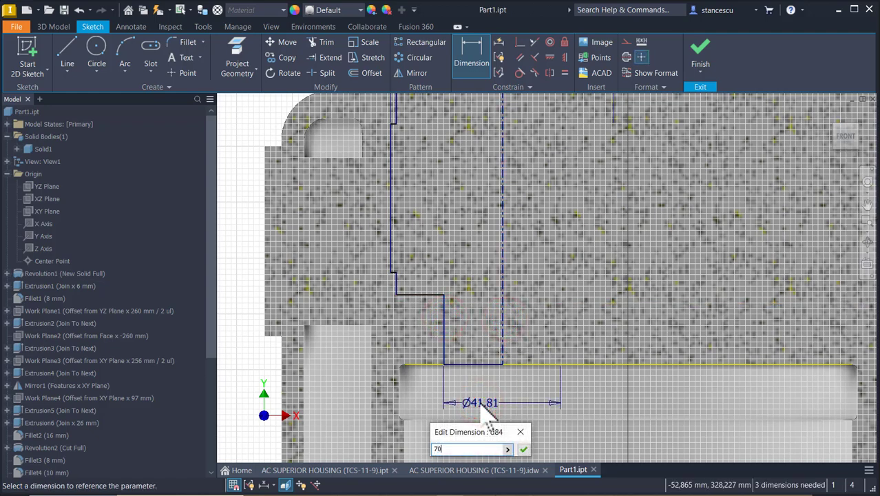
pyautogui.press('Return')
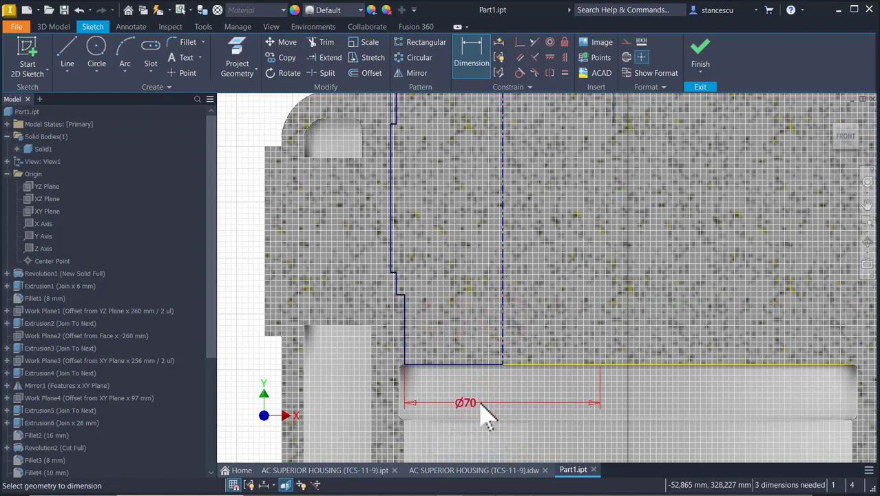
# Step: Set the height of the profile's lowest vertical segment to 18 mm and of the short segment above it to 6 mm
pyautogui.click(406, 322)
pyautogui.click(248, 326)
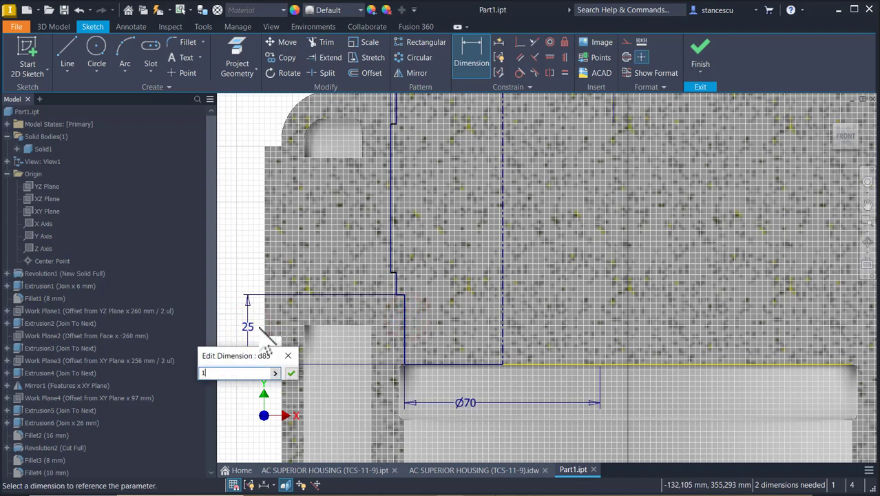
pyautogui.write('18')
pyautogui.press('Return')
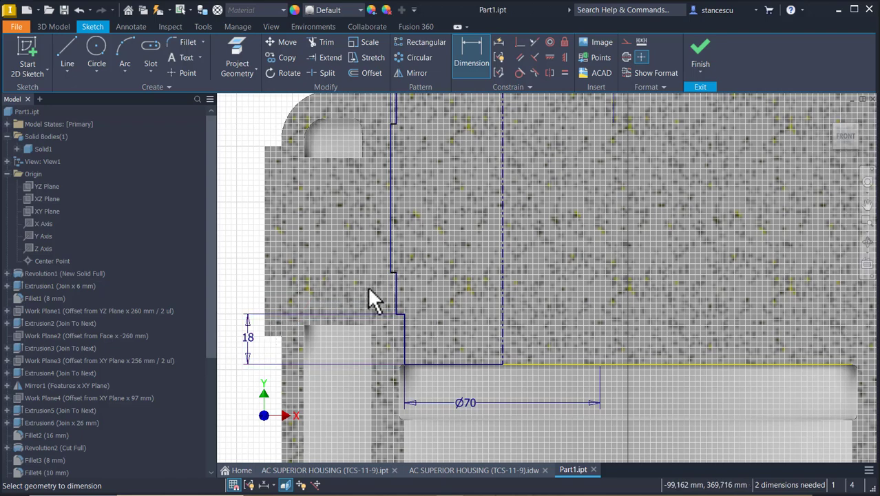
pyautogui.click(394, 279)
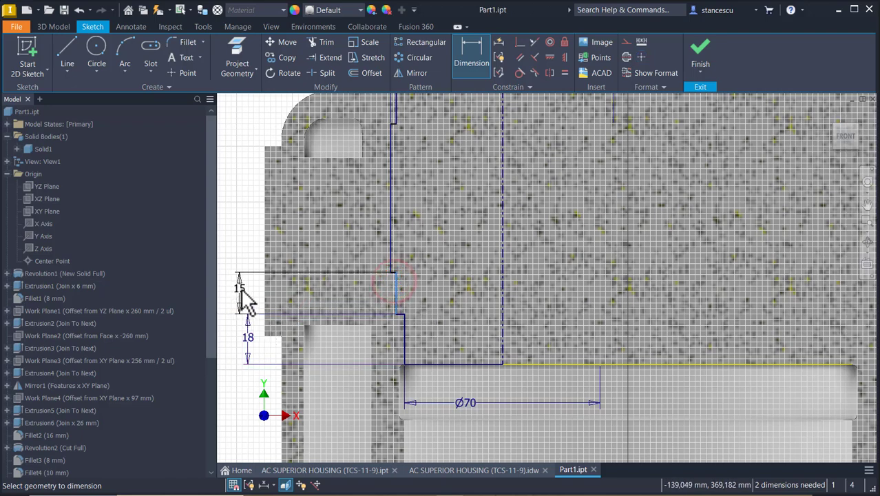
pyautogui.click(239, 288)
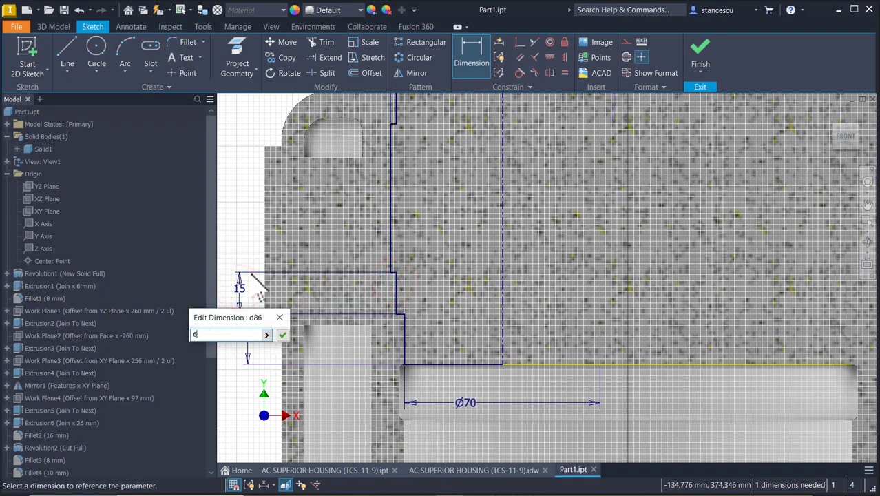
pyautogui.write('6')
pyautogui.press('Return')
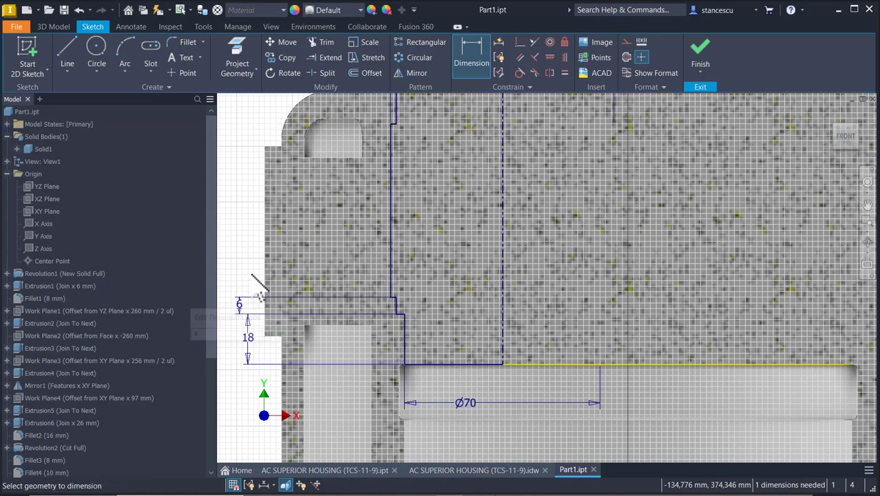
# Step: Set the long vertical segment's height to 60 mm and add a driven reference dimension for the uppermost segment's height
pyautogui.click(389, 219)
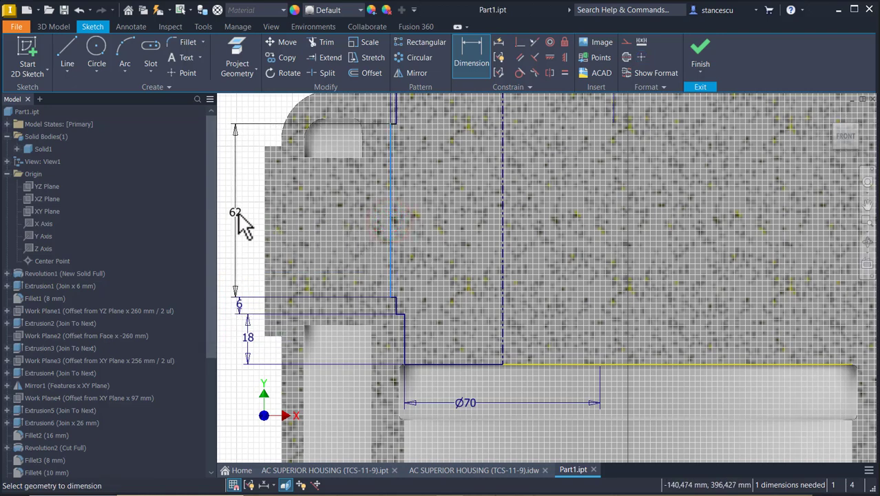
pyautogui.click(237, 213)
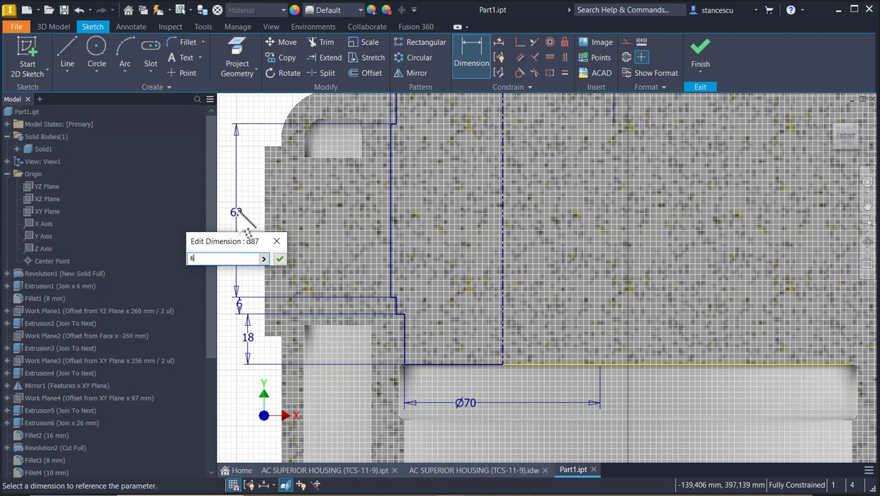
pyautogui.press('Return')
pyautogui.moveTo(291, 230)
pyautogui.mouseDown(button='middle')
pyautogui.moveTo(294, 260)
pyautogui.moveTo(362, 355)
pyautogui.mouseUp(button='middle')
pyautogui.click(468, 235)
pyautogui.click(327, 247)
pyautogui.click(590, 135)
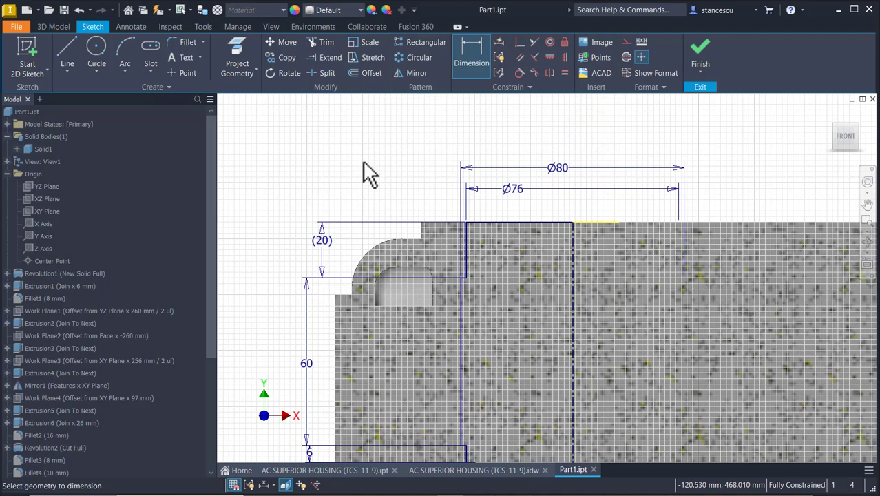
pyautogui.middleClick(362, 161)
pyautogui.middleClick(362, 160)
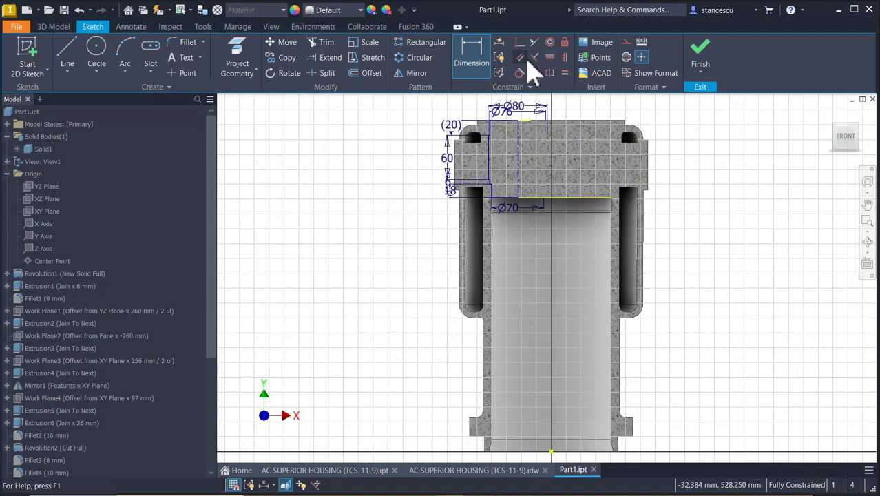
# Step: Finish the sketch and revolve the stepped profile a full 360 degrees about the centerline as a cut
pyautogui.click(699, 52)
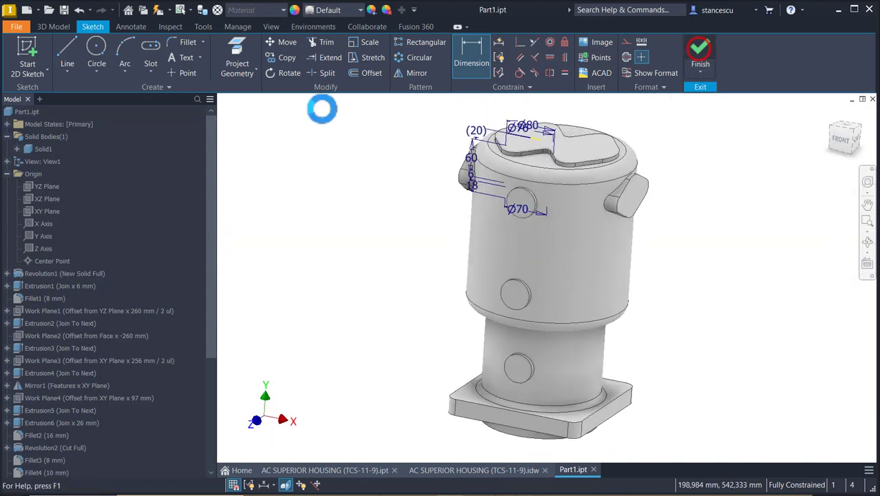
pyautogui.click(97, 49)
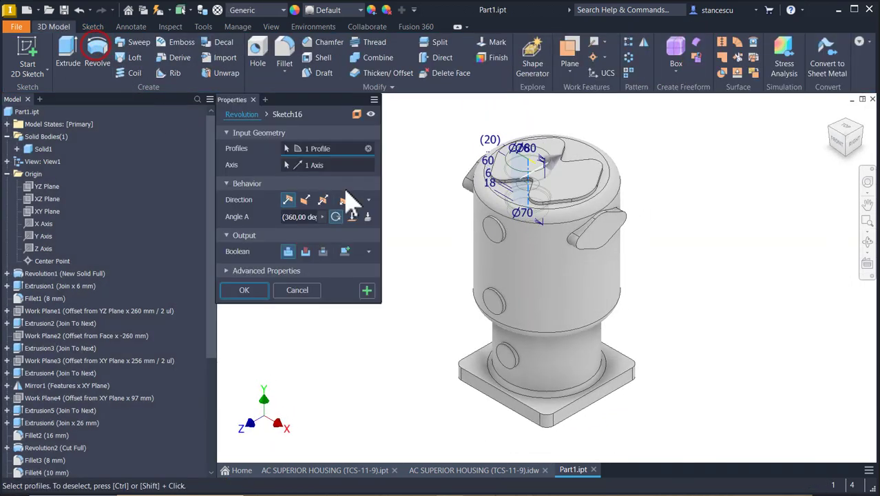
pyautogui.click(305, 251)
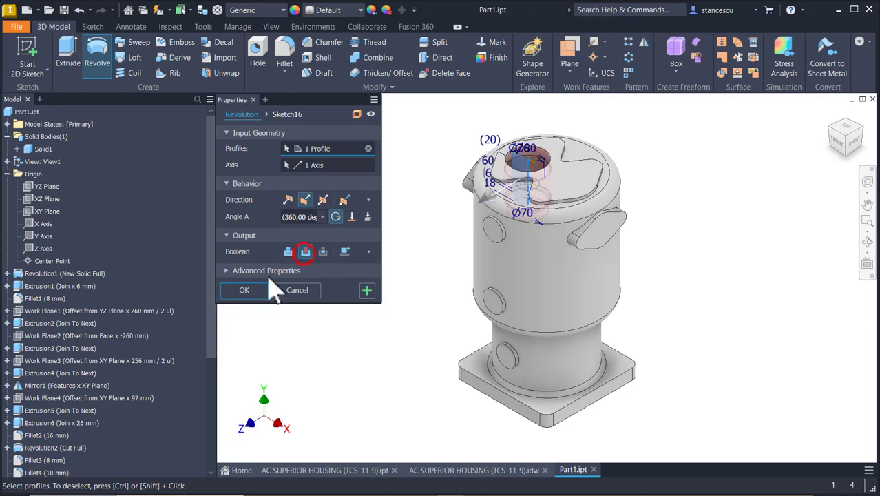
pyautogui.click(250, 290)
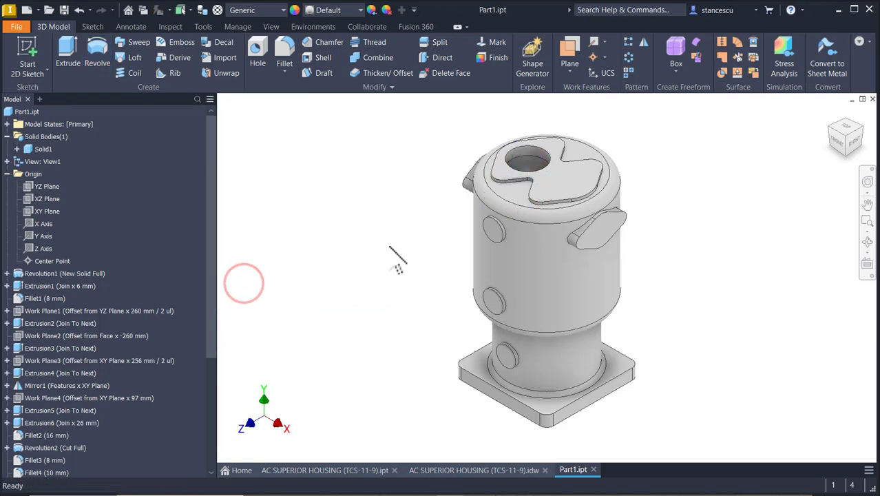
# Step: Inspect the stepped bore cut in the head from another angle and return to the home view
pyautogui.scroll(-3, 604, 198)
pyautogui.scroll(-3, 573, 171)
pyautogui.keyDown('shift'); pyautogui.moveTo(577, 186); pyautogui.dragTo(660, 256, button='middle'); pyautogui.keyUp('shift')
pyautogui.scroll(-2, 617, 289)
pyautogui.press('F6')
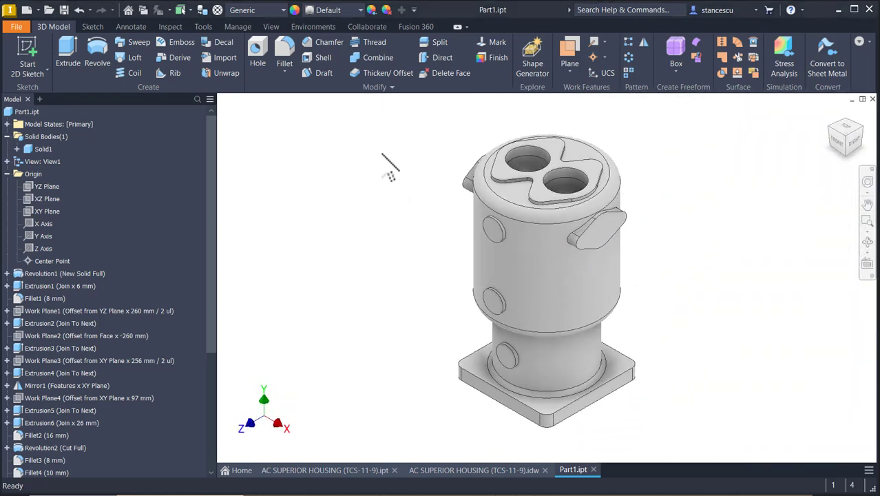
pyautogui.click(380, 152)
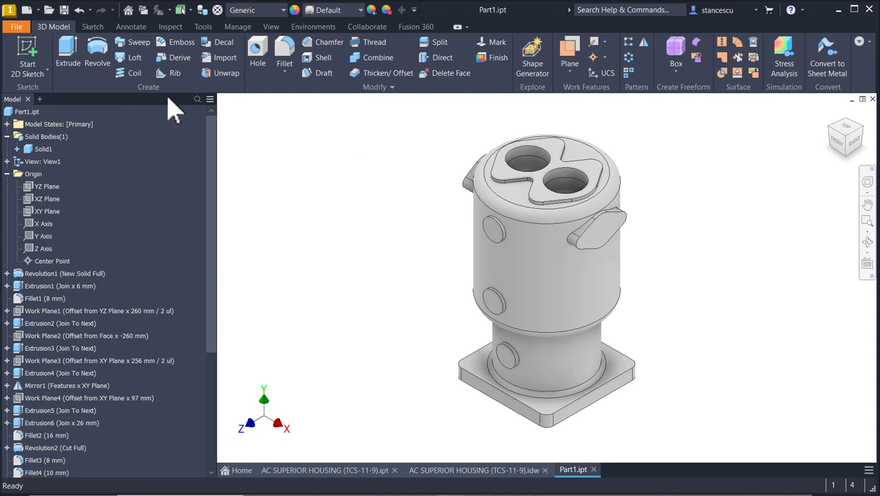
# Step: Create a half section view parallel to the top boss face at a -43 mm offset, flipped to expose the head's interior from below
pyautogui.click(270, 27)
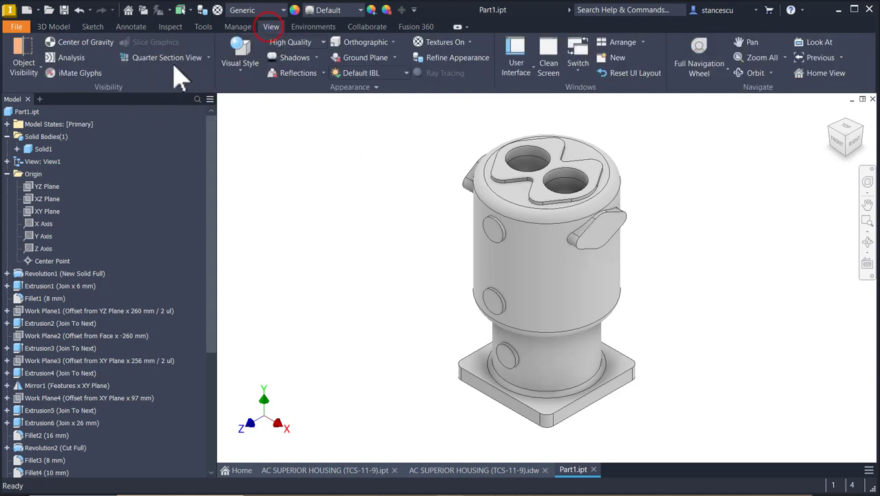
pyautogui.click(208, 58)
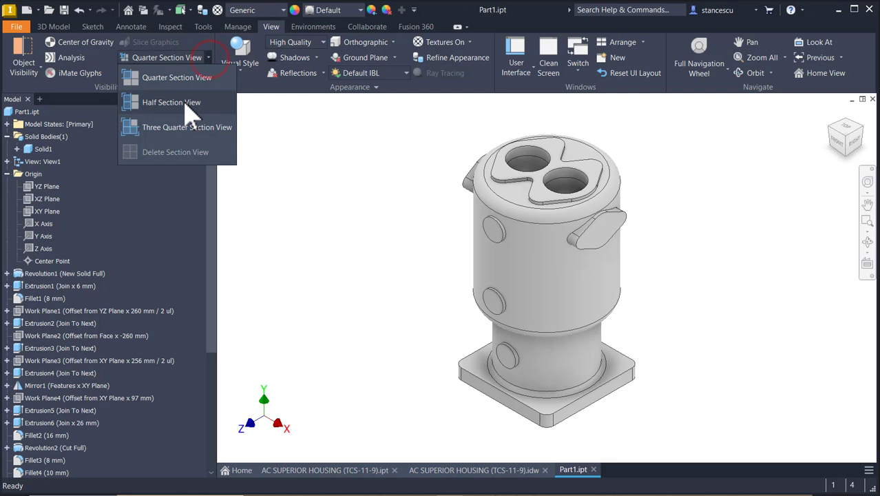
pyautogui.click(187, 102)
pyautogui.click(500, 171)
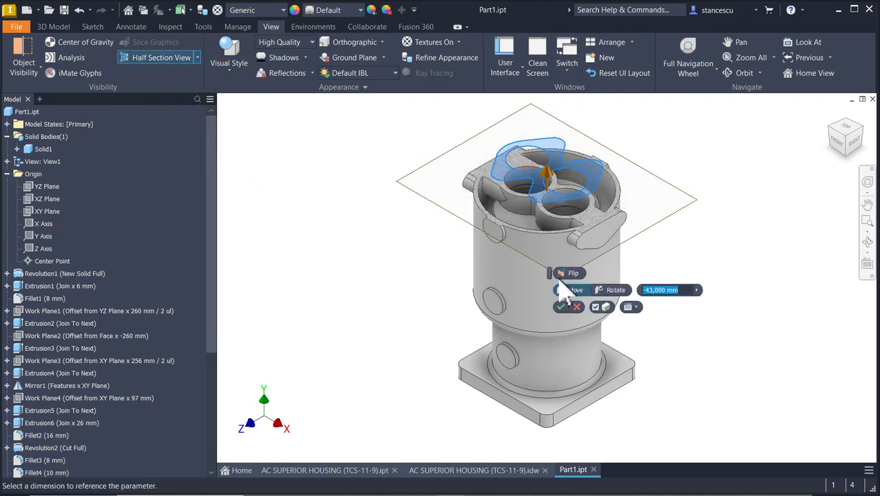
pyautogui.keyDown('shift'); pyautogui.moveTo(571, 282); pyautogui.dragTo(482, 323, button='middle'); pyautogui.keyUp('shift')
pyautogui.scroll(5, 461, 307)
pyautogui.click(561, 307)
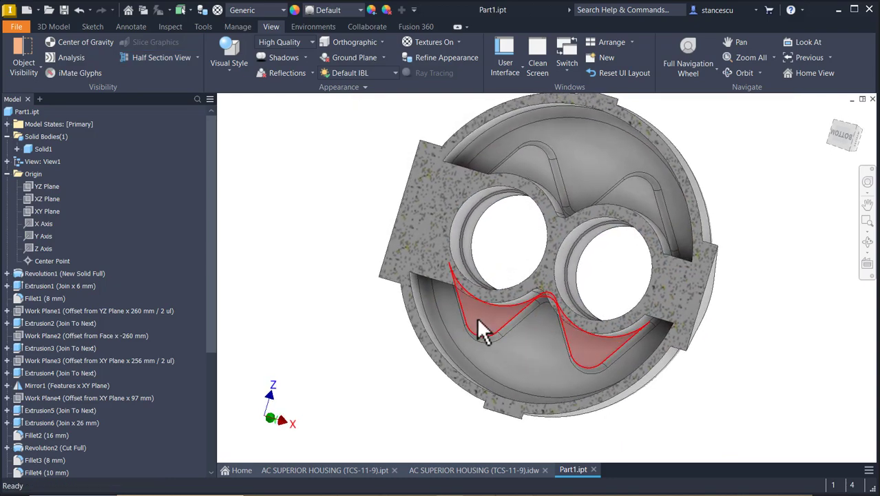
# Step: Start a 4 mm fillet on the edge chains where both sides of the twin-bore wall meet the head's inner surface
pyautogui.scroll(5, 481, 320)
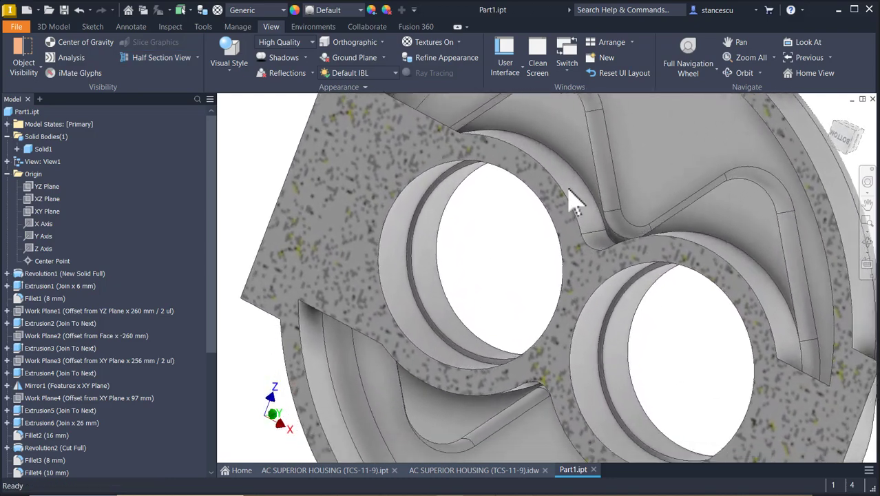
pyautogui.keyDown('shift'); pyautogui.moveTo(575, 203); pyautogui.dragTo(605, 160, button='middle'); pyautogui.keyUp('shift')
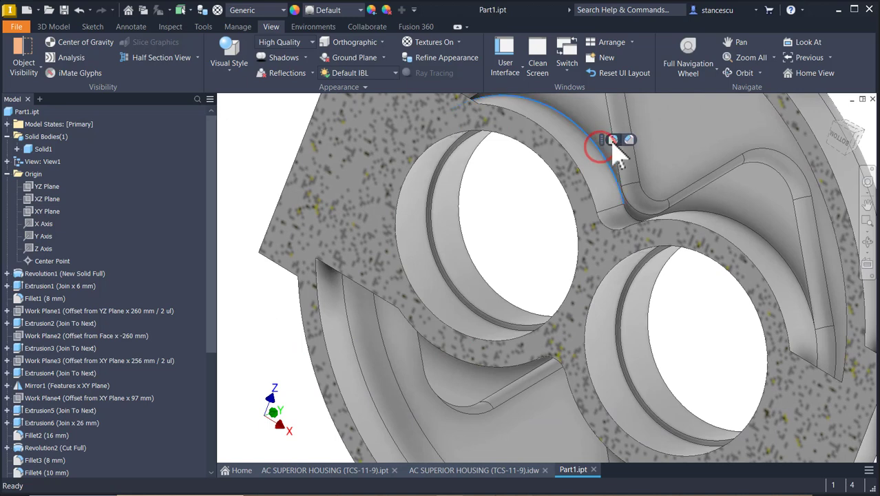
pyautogui.click(612, 140)
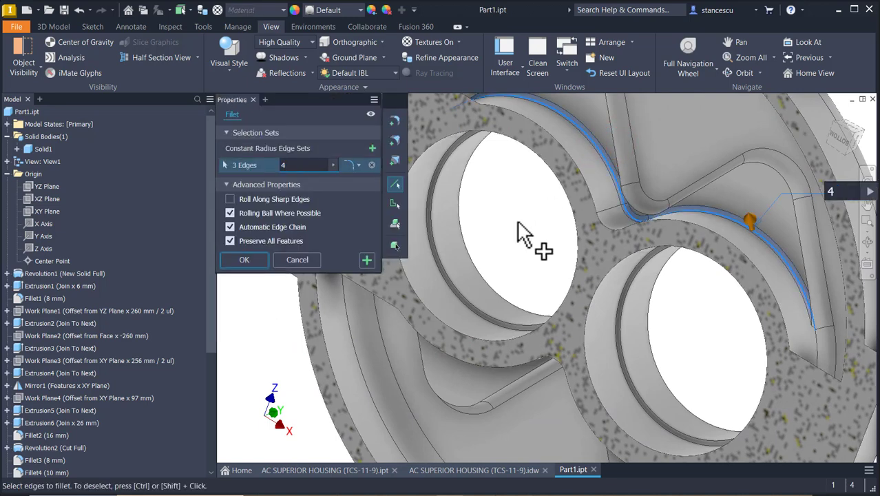
pyautogui.keyDown('shift'); pyautogui.moveTo(526, 232); pyautogui.dragTo(460, 428, button='middle'); pyautogui.keyUp('shift')
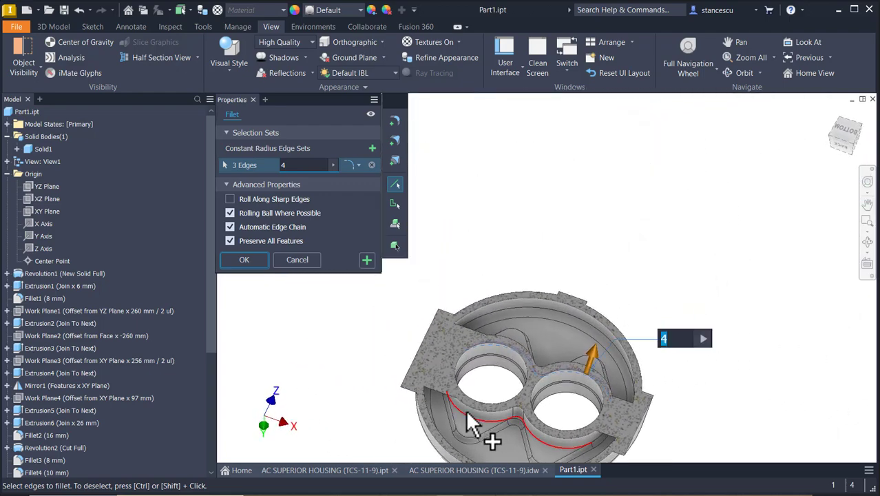
pyautogui.keyDown('shift'); pyautogui.moveTo(514, 412); pyautogui.dragTo(594, 328, button='middle'); pyautogui.keyUp('shift')
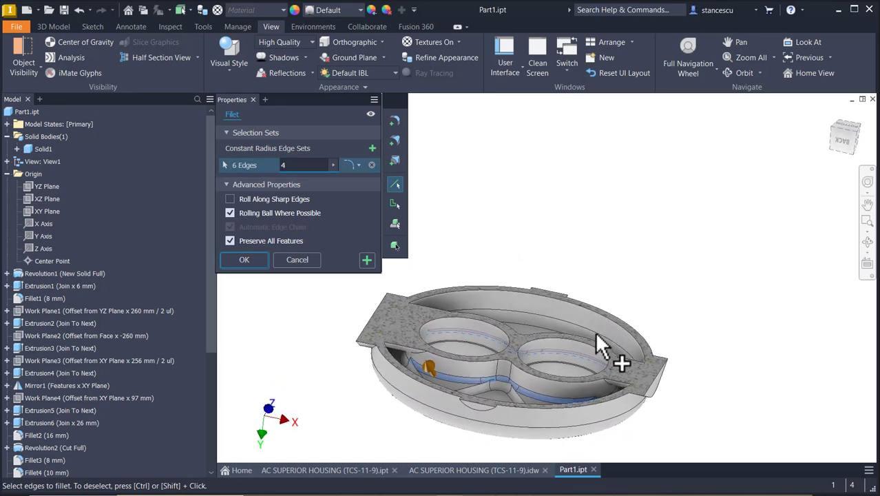
# Step: Add the edges where both port bosses meet the head's inner surface to the 4 mm fillet and apply it
pyautogui.scroll(4, 592, 376)
pyautogui.keyDown('shift'); pyautogui.moveTo(610, 372); pyautogui.dragTo(621, 377, button='middle'); pyautogui.keyUp('shift')
pyautogui.click(620, 360)
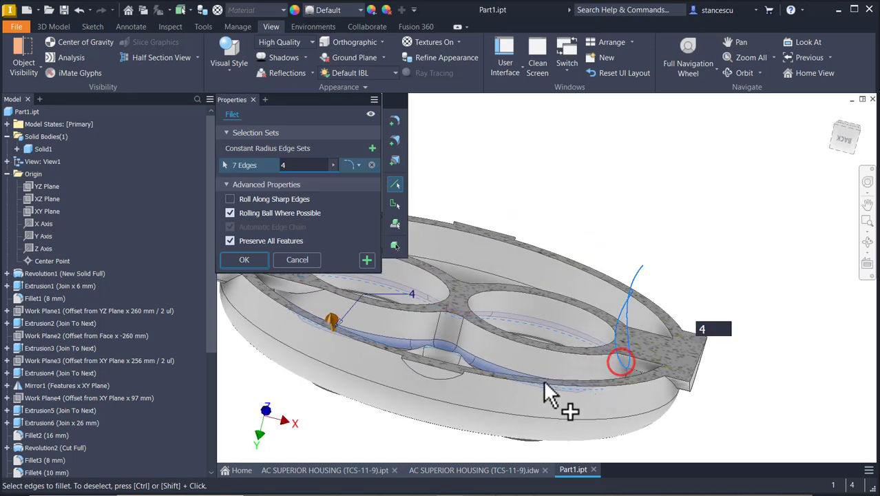
pyautogui.keyDown('shift'); pyautogui.moveTo(556, 407); pyautogui.dragTo(506, 399, button='middle'); pyautogui.keyUp('shift')
pyautogui.click(495, 412)
pyautogui.click(505, 395)
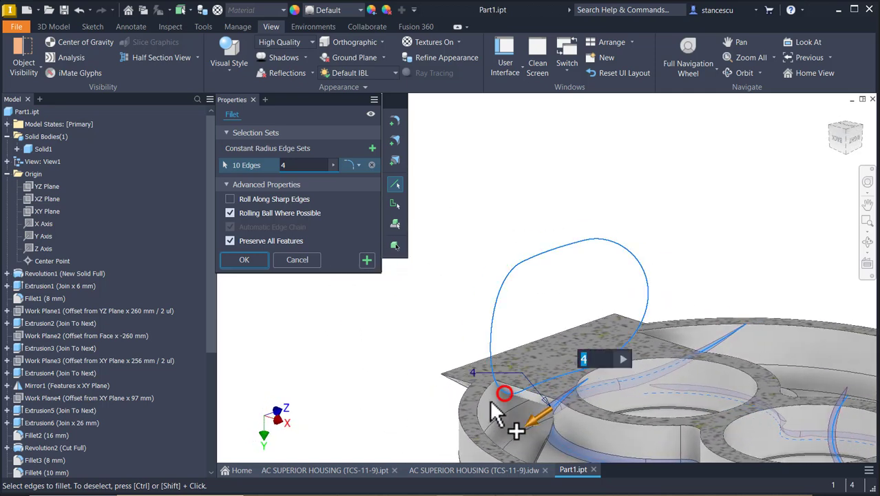
pyautogui.keyDown('shift'); pyautogui.moveTo(378, 386); pyautogui.dragTo(463, 386, button='middle'); pyautogui.keyUp('shift')
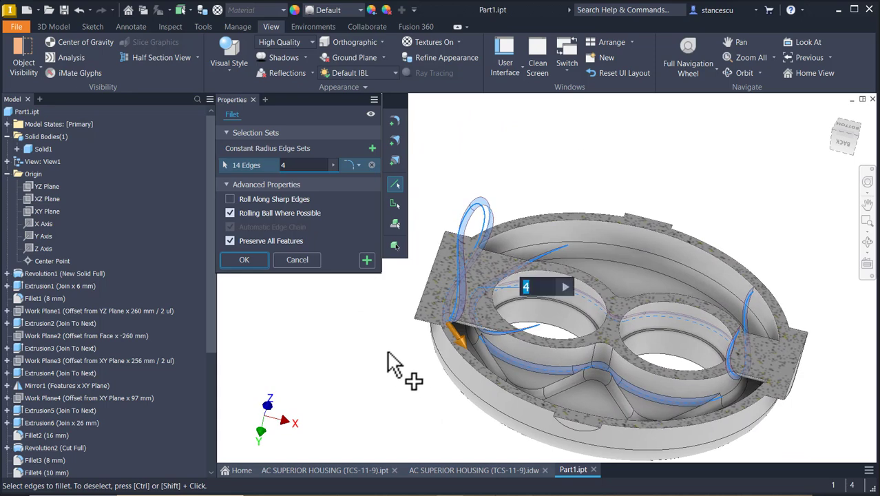
pyautogui.click(256, 260)
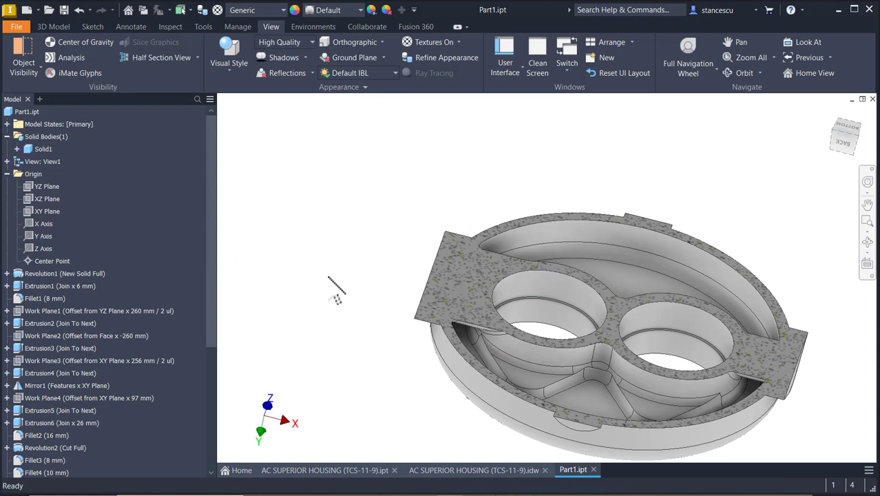
# Step: Return to the home view and end the half section view to show the whole housing
pyautogui.press('F6')
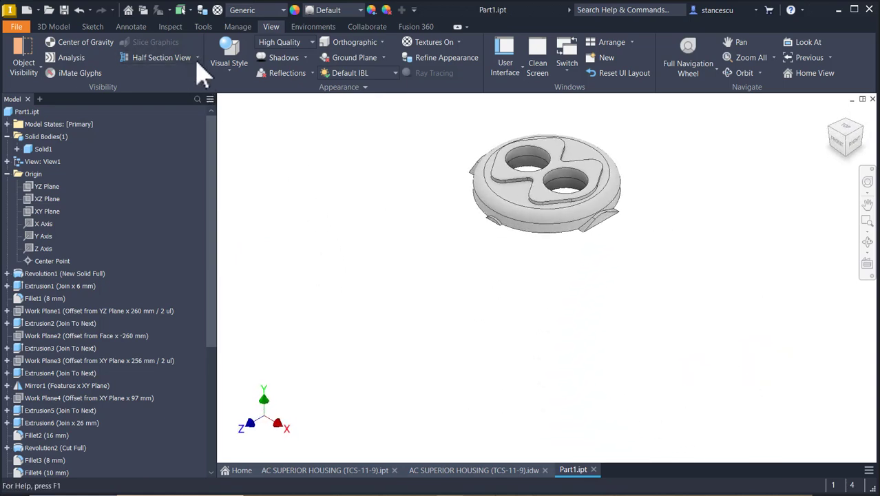
pyautogui.click(197, 59)
pyautogui.click(176, 152)
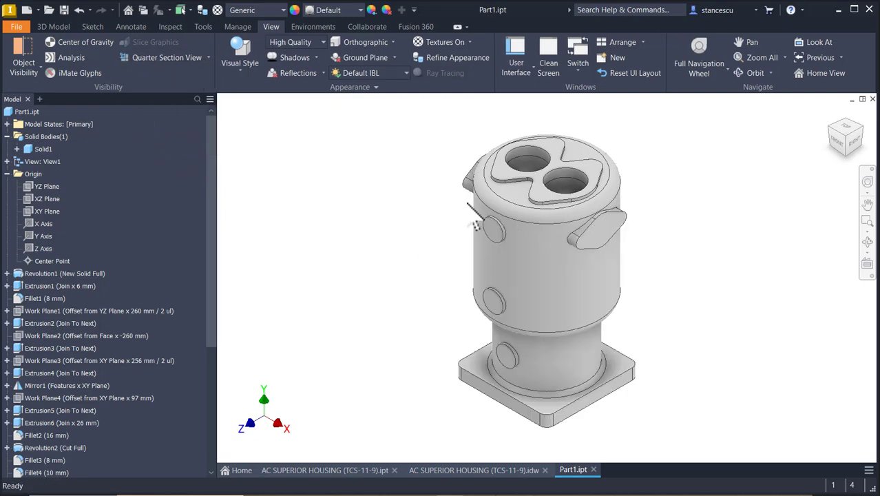
# Step: Start a 4 mm fillet on the base edges of the raised top pad, the upper round side boss and the adjacent port flange
pyautogui.scroll(3, 475, 226)
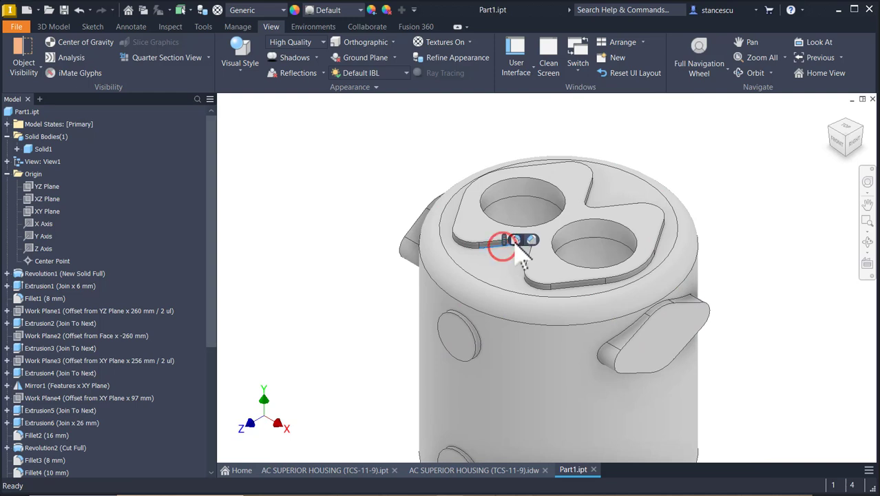
pyautogui.click(515, 240)
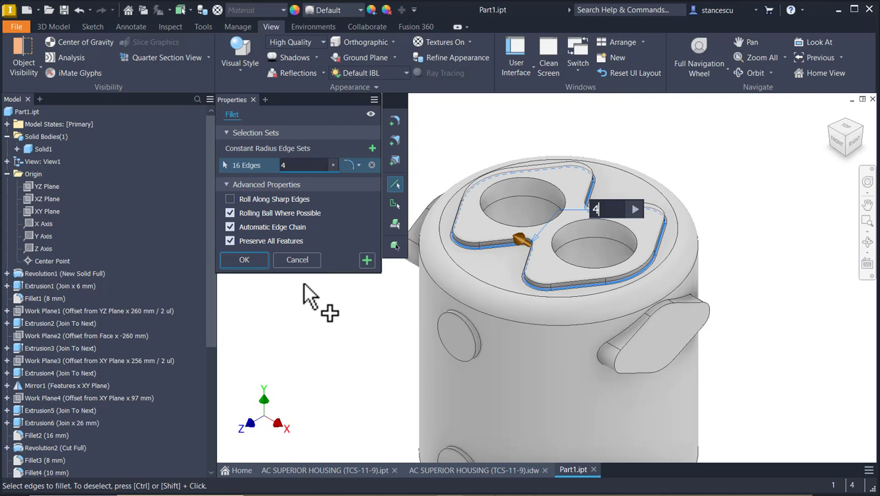
pyautogui.click(473, 323)
pyautogui.click(614, 351)
pyautogui.keyDown('shift'); pyautogui.moveTo(609, 345); pyautogui.dragTo(492, 429, button='middle'); pyautogui.keyUp('shift')
# Step: Include the lower round boss's base edge in the 4 mm fillet, deselecting its outer edge
pyautogui.click(490, 429)
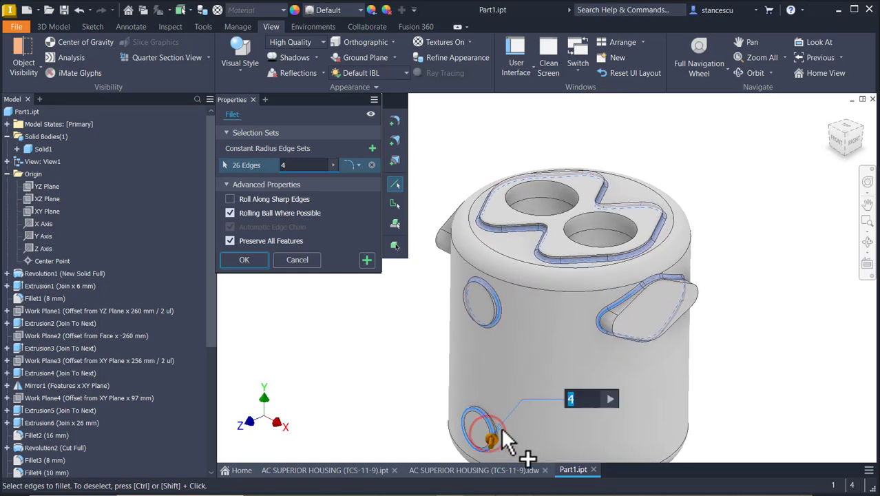
pyautogui.scroll(5, 499, 425)
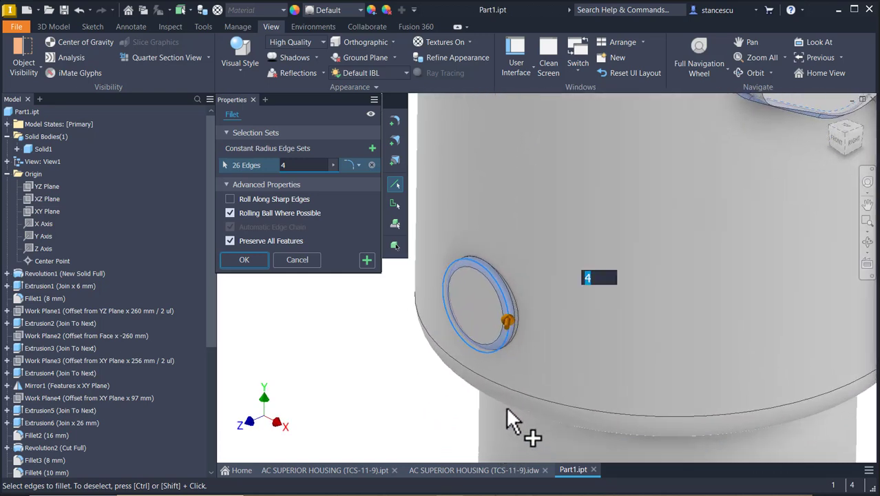
pyautogui.keyDown('ctrl'); pyautogui.click(504, 302); pyautogui.keyUp('ctrl')
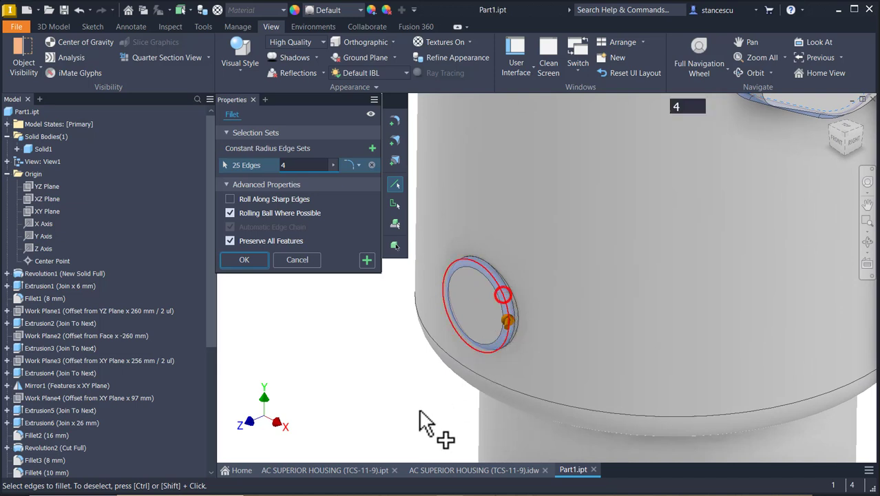
pyautogui.scroll(3, 413, 417)
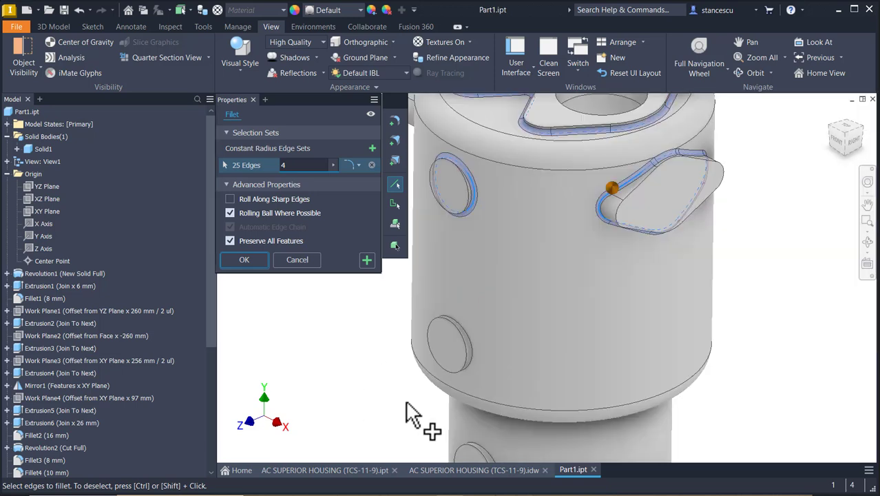
pyautogui.click(471, 348)
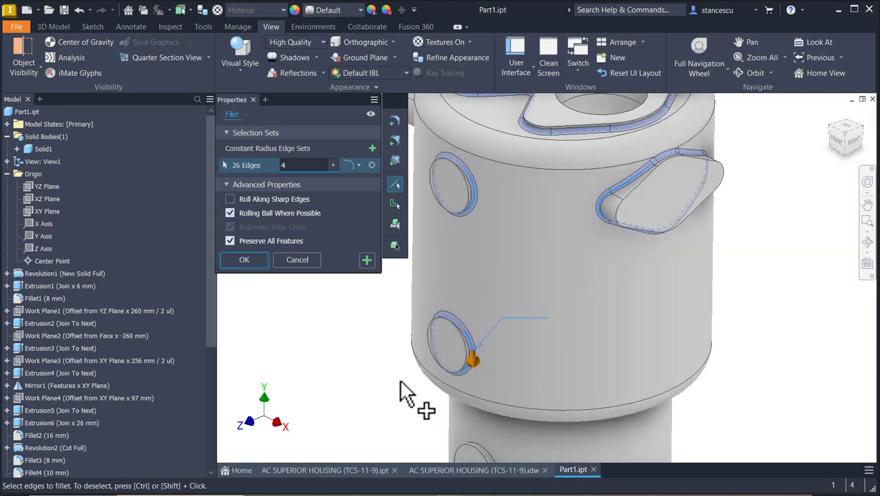
# Step: Add the base edges of the neck's round boss, the opposite port flange and the remaining side bosses, and apply the 4 mm fillet
pyautogui.click(496, 409)
pyautogui.keyDown('shift'); pyautogui.moveTo(506, 411); pyautogui.dragTo(472, 402, button='middle'); pyautogui.keyUp('shift')
pyautogui.click(718, 324)
pyautogui.click(684, 361)
pyautogui.click(709, 413)
pyautogui.scroll(3, 471, 402)
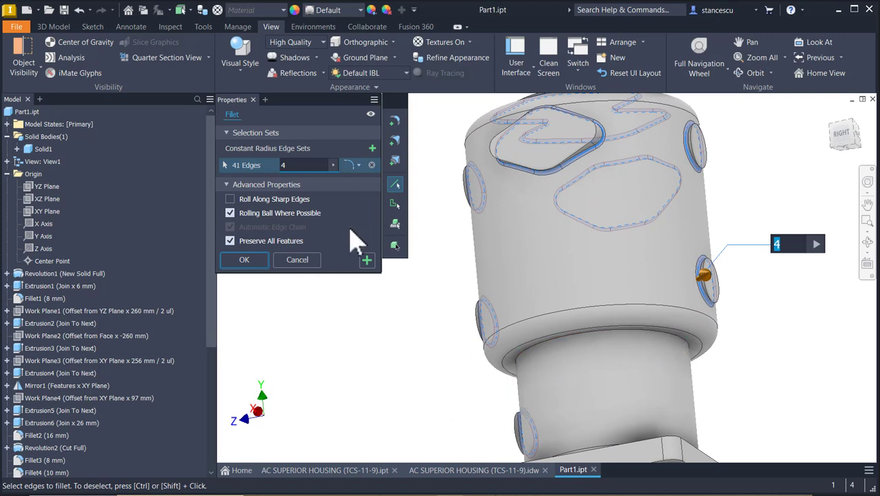
pyautogui.click(366, 260)
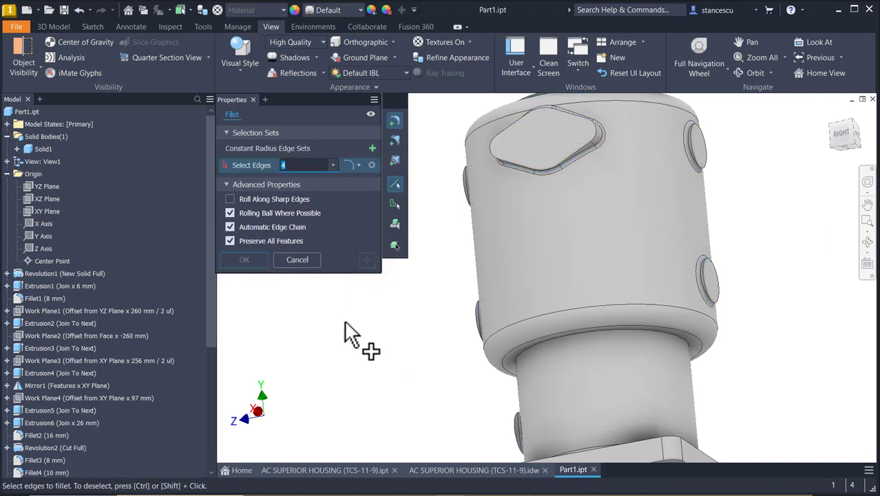
# Step: Apply an 8 mm fillet to the circular edge where the wide body meets the neck
pyautogui.click(518, 370)
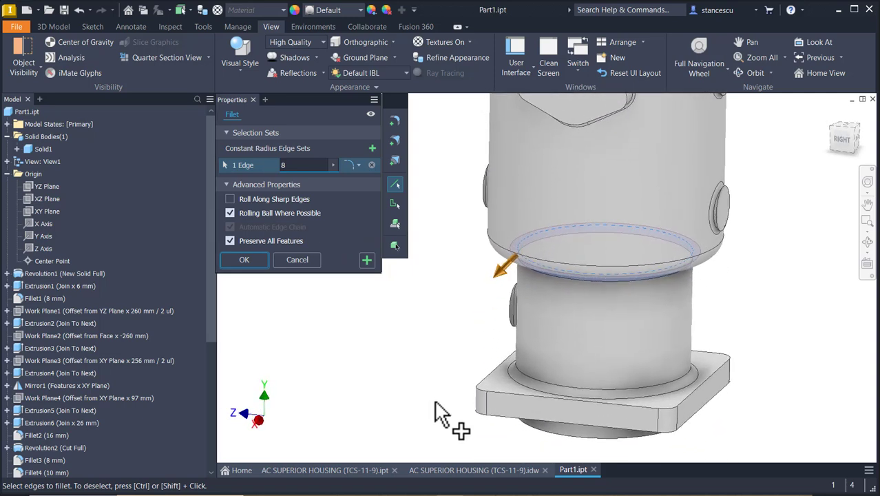
pyautogui.press('F6')
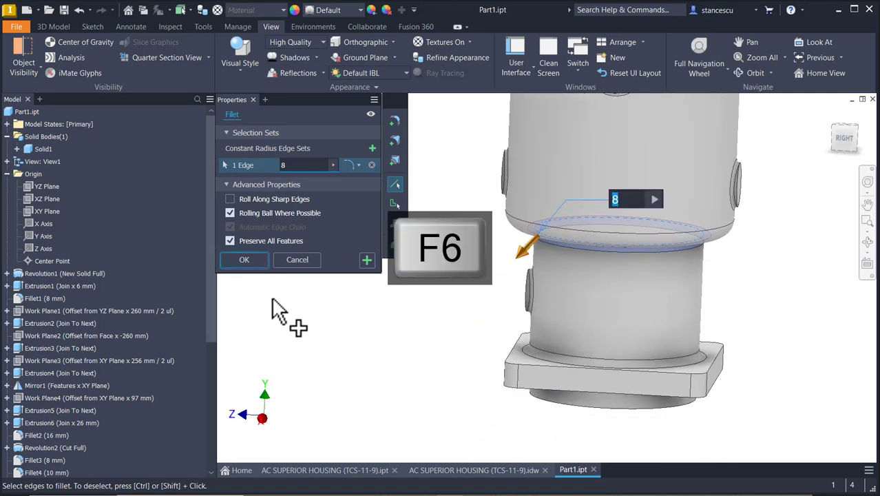
pyautogui.click(248, 260)
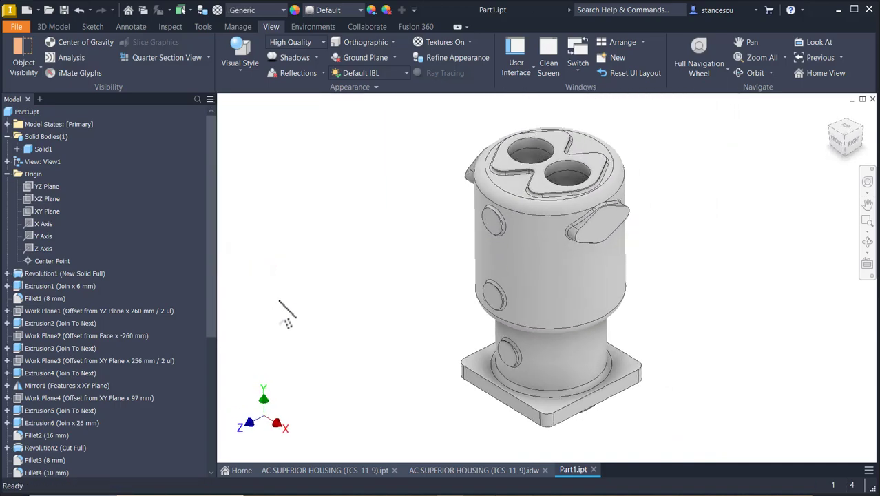
# Step: Check the AC SUPERIOR HOUSING drawing's section C-C and the hole sizes and depths in flange views D and E
pyautogui.click(465, 470)
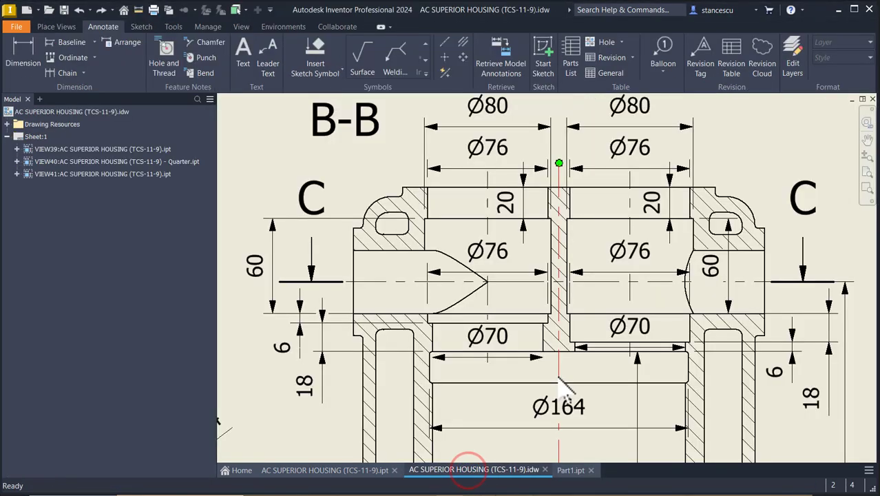
pyautogui.middleClick(559, 373)
pyautogui.middleClick(559, 373)
pyautogui.scroll(3, 678, 440)
pyautogui.moveTo(691, 405); pyautogui.dragTo(711, 332, button='middle')
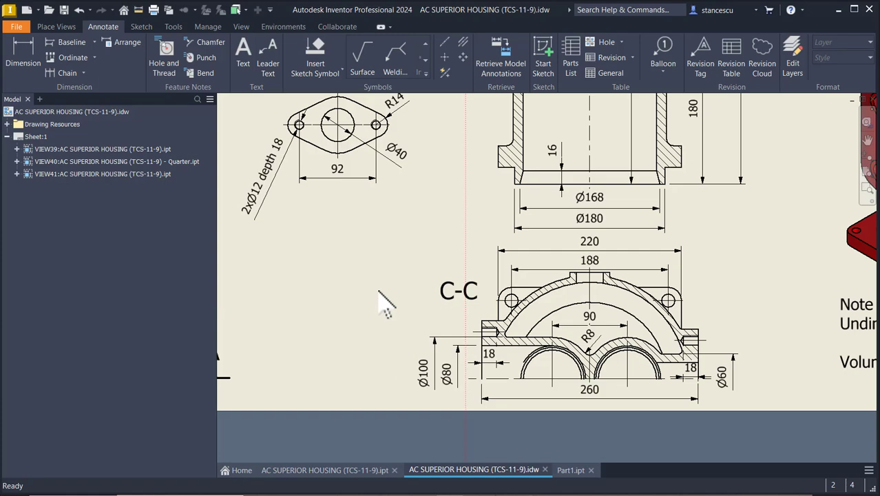
pyautogui.scroll(-3, 391, 292)
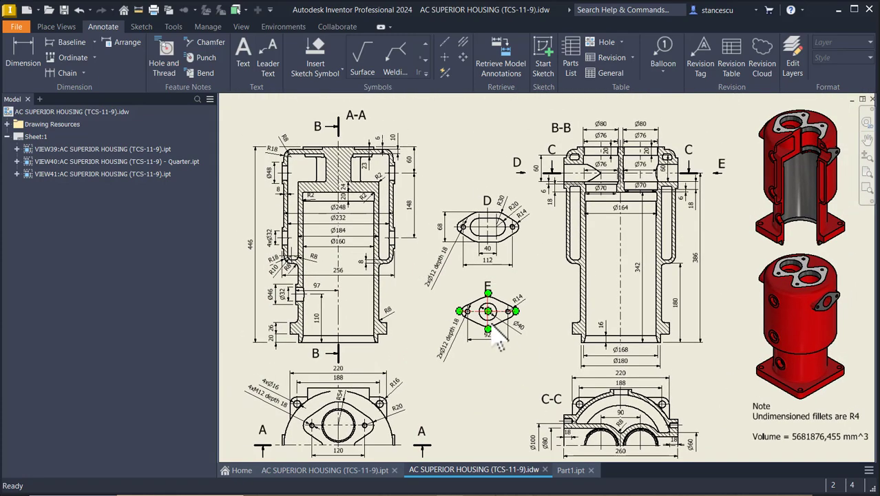
pyautogui.scroll(4, 487, 314)
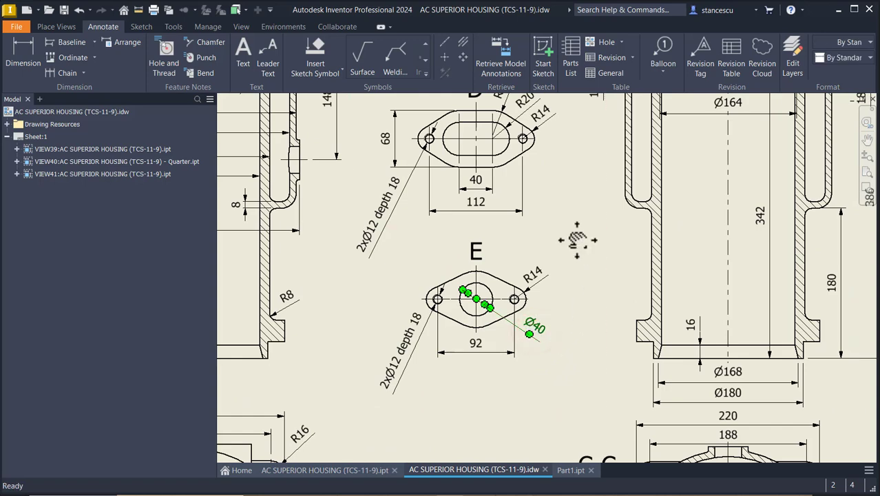
pyautogui.moveTo(585, 248); pyautogui.dragTo(566, 329, button='middle')
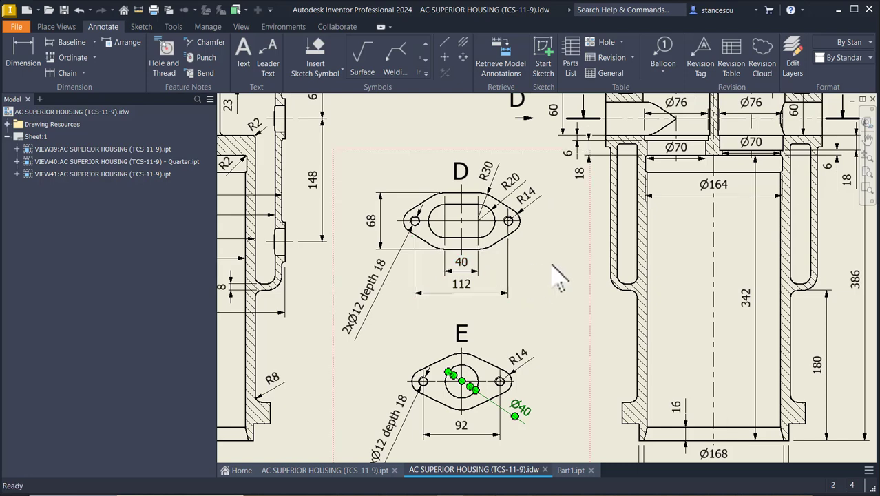
pyautogui.click(579, 353)
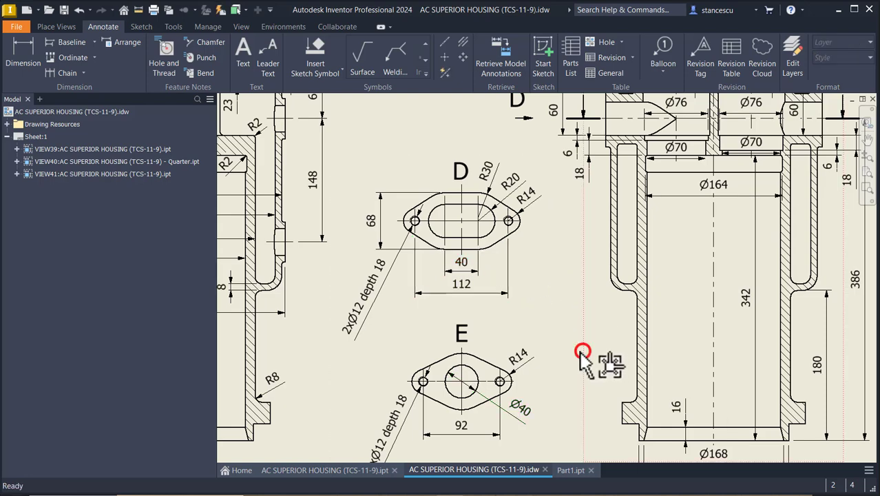
# Step: In Part1, add a 40 mm diameter hole 85 mm deep, concentric with the rounded edge of the port flange
pyautogui.click(566, 469)
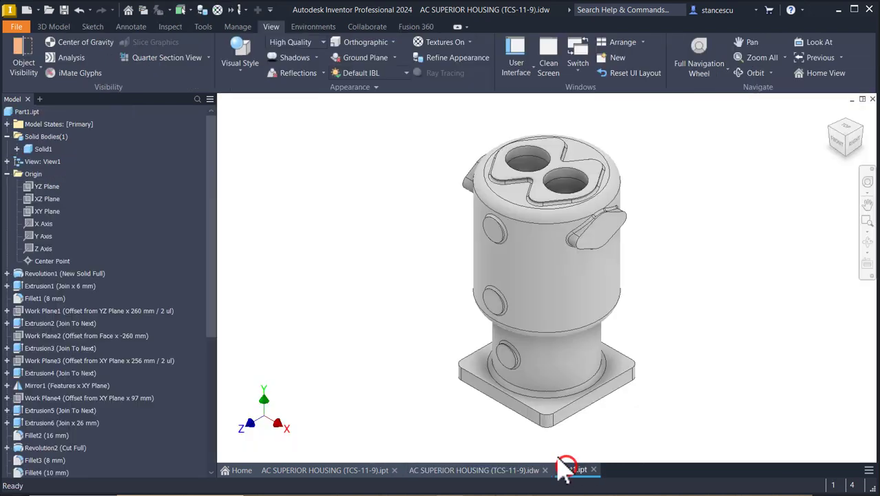
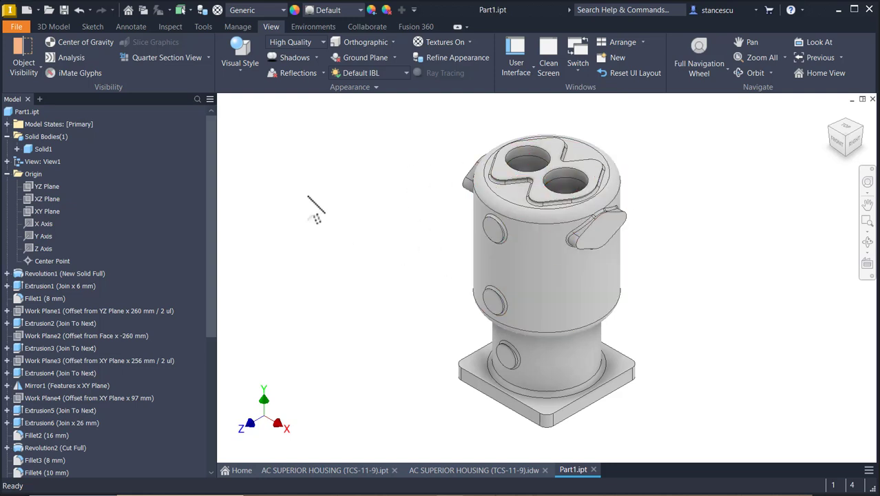
pyautogui.click(55, 26)
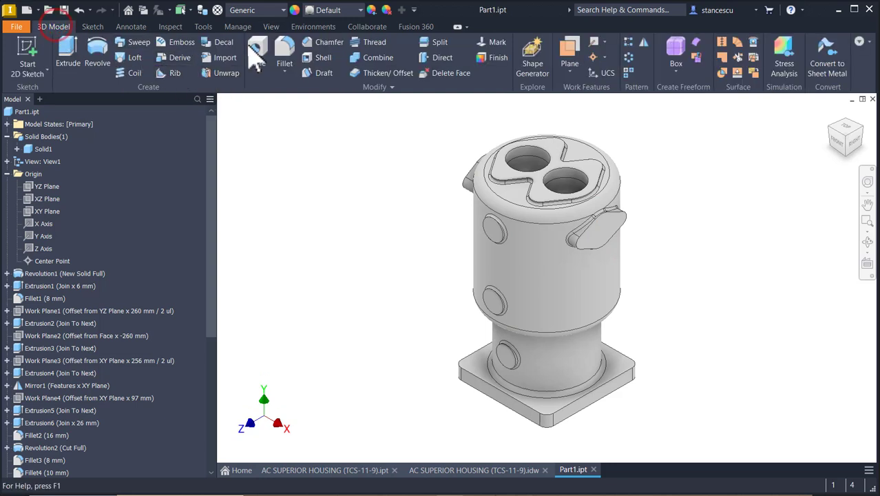
pyautogui.click(608, 223)
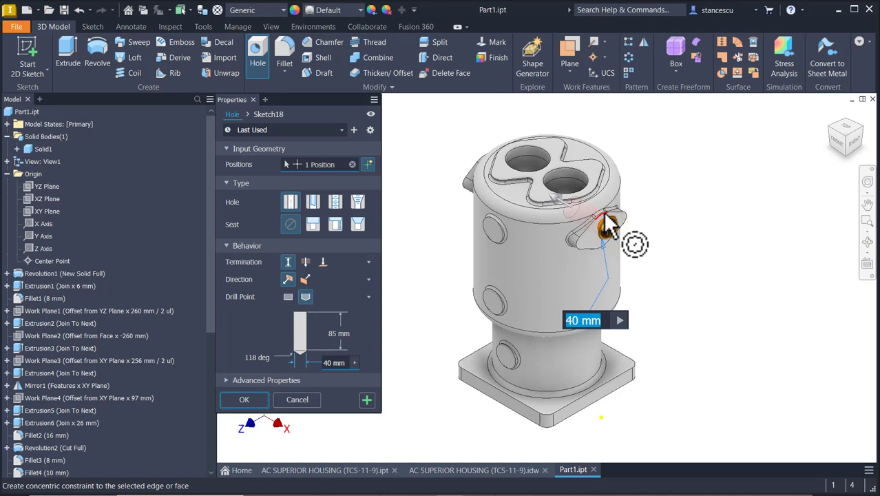
pyautogui.scroll(-3, 691, 232)
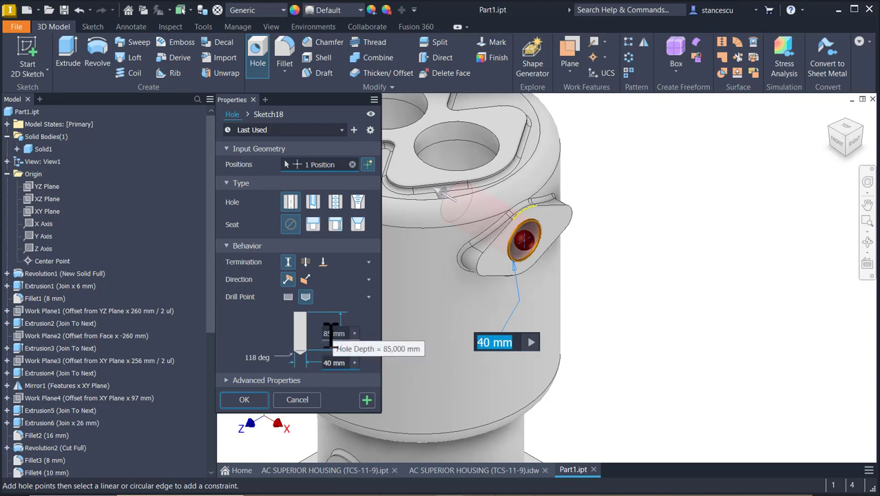
pyautogui.moveTo(568, 291)
pyautogui.keyDown('shift'); pyautogui.mouseDown(button='middle')
pyautogui.moveTo(570, 207)
pyautogui.moveTo(502, 318)
pyautogui.moveTo(574, 286)
pyautogui.mouseUp(button='middle'); pyautogui.keyUp('shift')
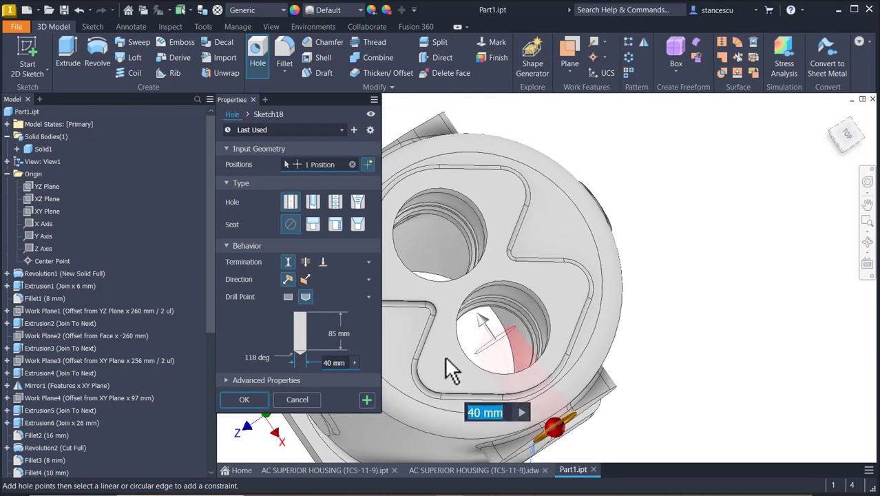
pyautogui.scroll(-3, 654, 251)
pyautogui.keyDown('shift'); pyautogui.moveTo(657, 251); pyautogui.dragTo(674, 264, button='middle'); pyautogui.keyUp('shift')
pyautogui.click(245, 399)
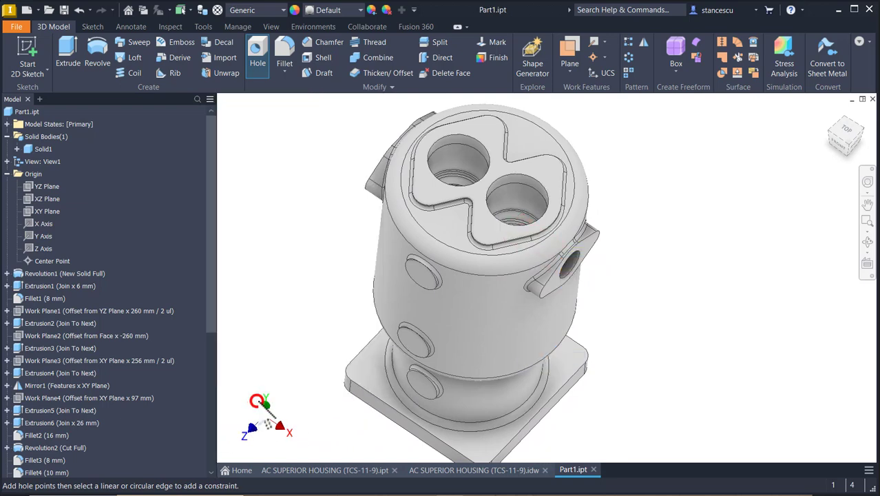
# Step: On the opposite port flange's face, sketch a horizontal center-point slot with 20 mm from center to arc center and 40 mm width
pyautogui.keyDown('shift'); pyautogui.moveTo(255, 406); pyautogui.dragTo(517, 291, button='middle'); pyautogui.keyUp('shift')
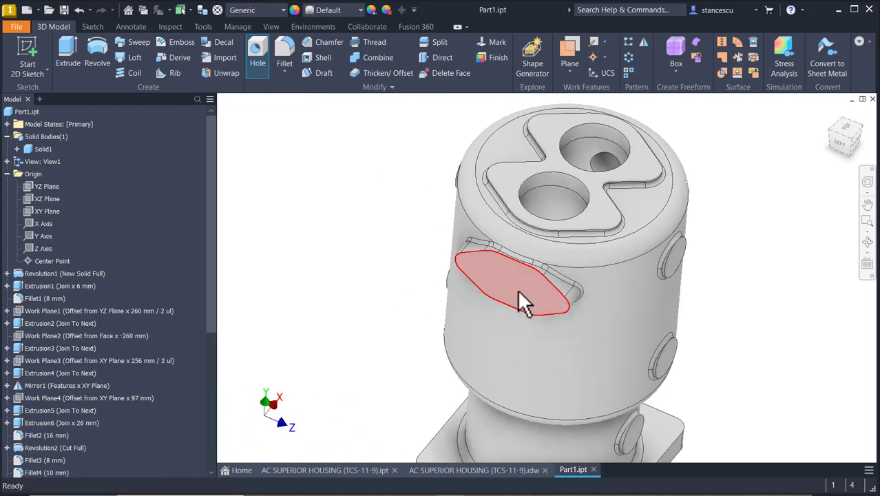
pyautogui.click(520, 277)
pyautogui.click(594, 273)
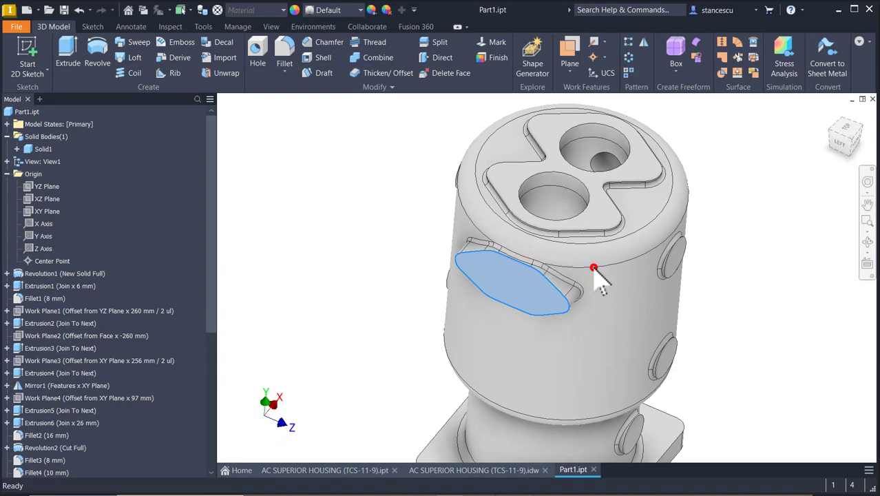
pyautogui.moveTo(374, 263); pyautogui.dragTo(373, 366, button='middle')
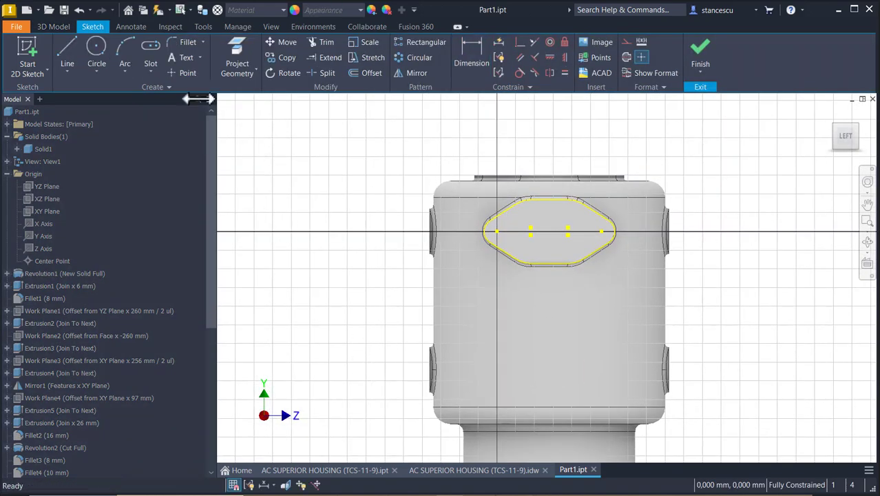
pyautogui.click(150, 46)
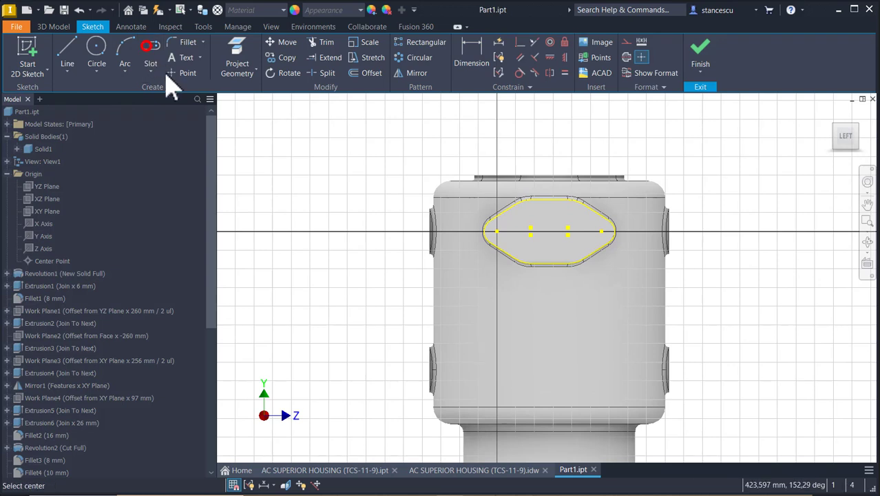
pyautogui.click(276, 200)
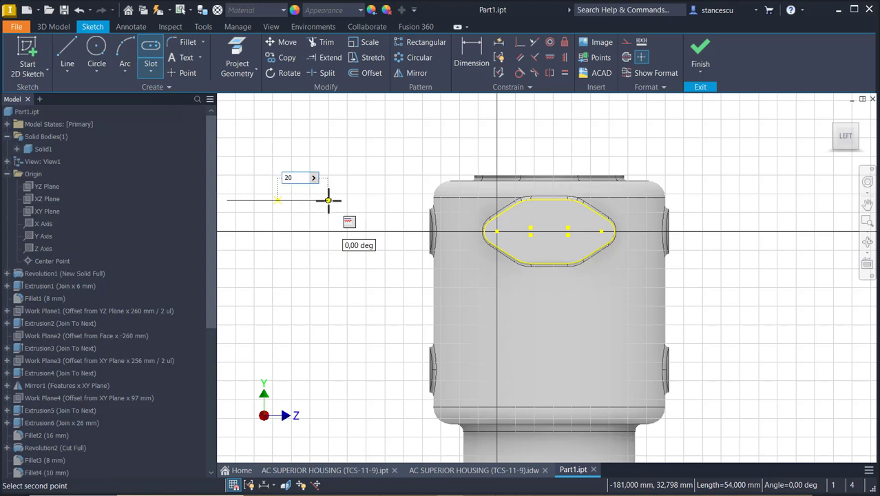
pyautogui.press('Return')
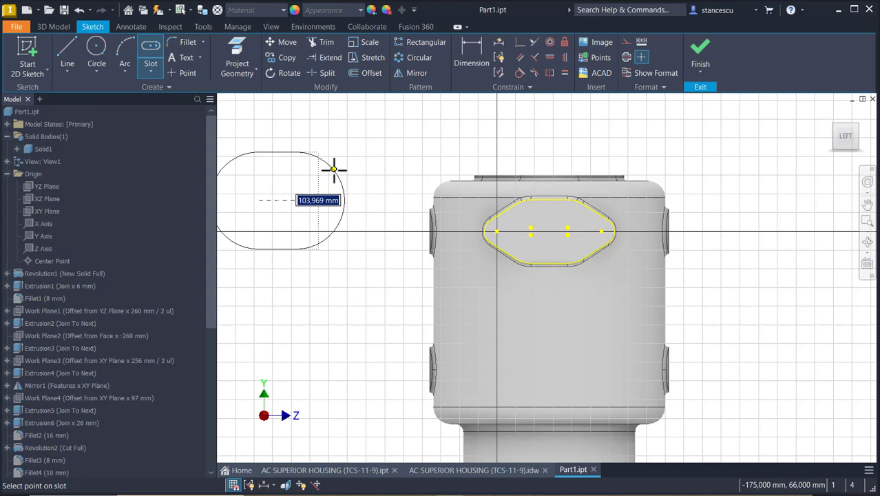
pyautogui.press('Return')
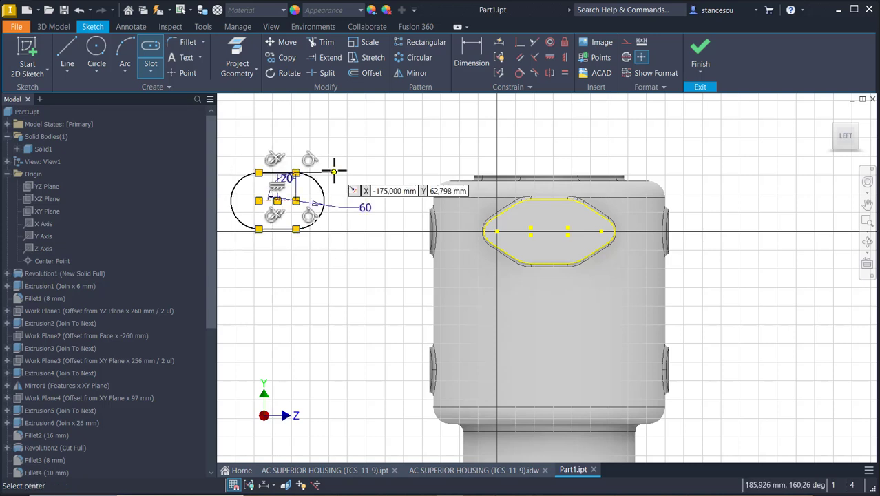
pyautogui.press('Escape')
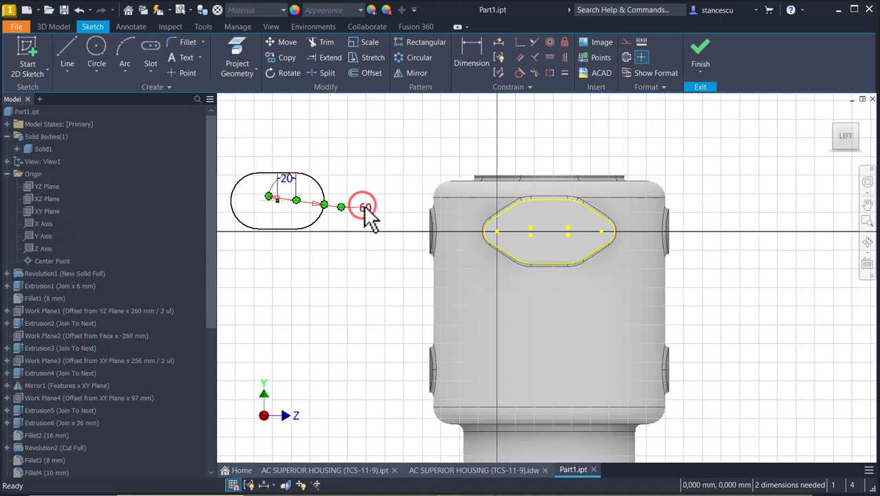
pyautogui.doubleClick(365, 209)
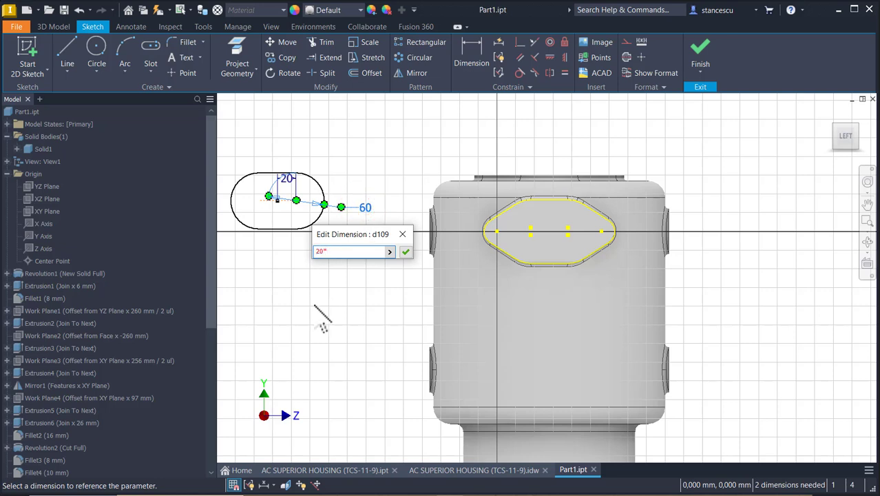
pyautogui.press('Return')
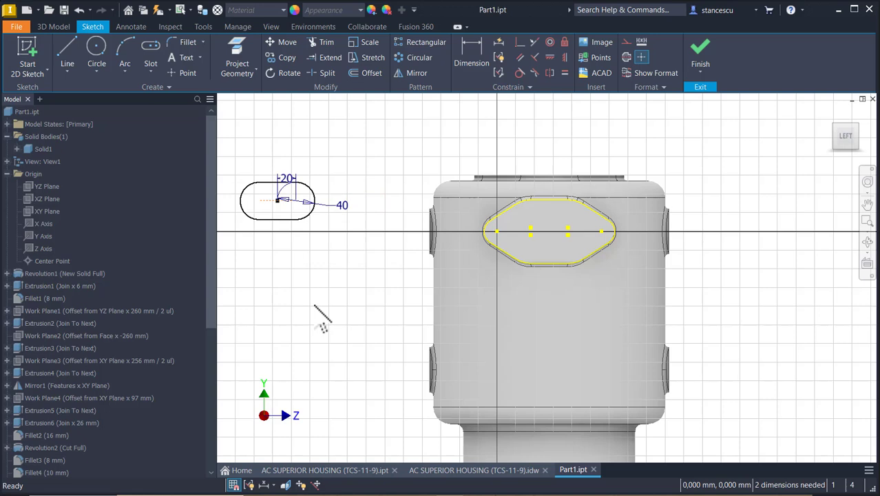
# Step: Constrain the slot's centerline to the flange's arc center and align its center vertically with the housing's bottom midpoint, then finish the sketch
pyautogui.click(520, 42)
pyautogui.click(265, 200)
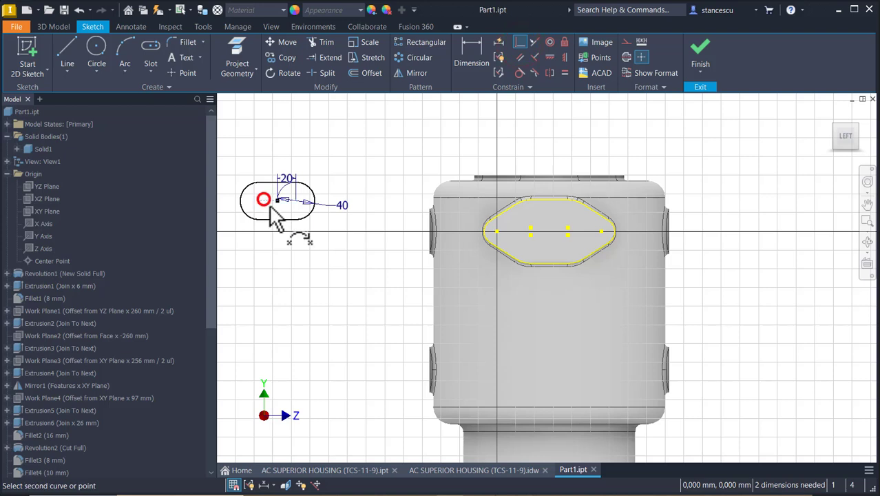
pyautogui.click(601, 233)
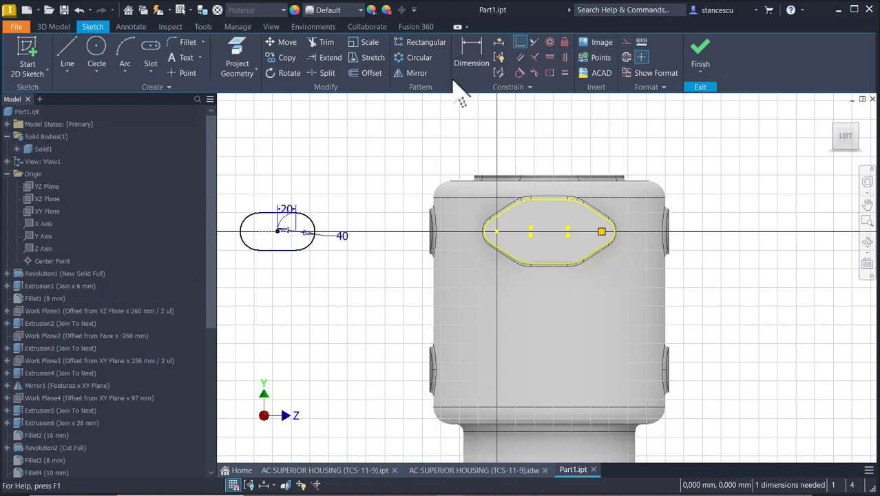
pyautogui.click(564, 58)
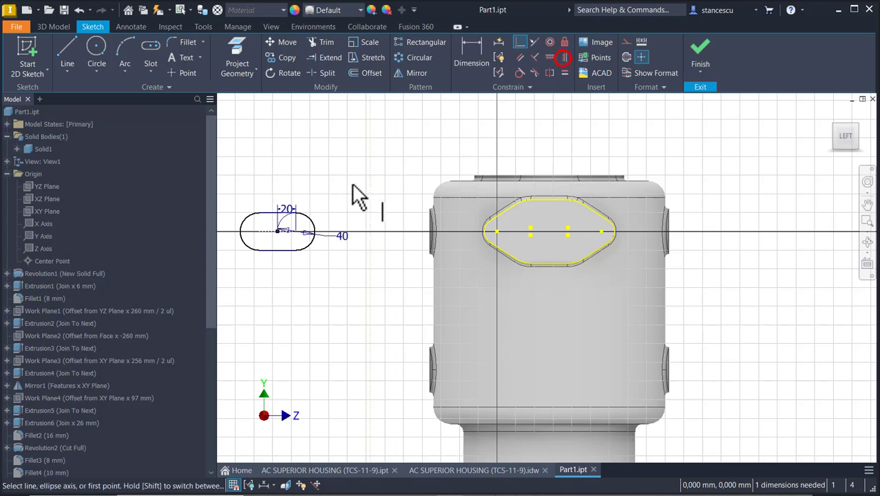
pyautogui.scroll(-3, 357, 318)
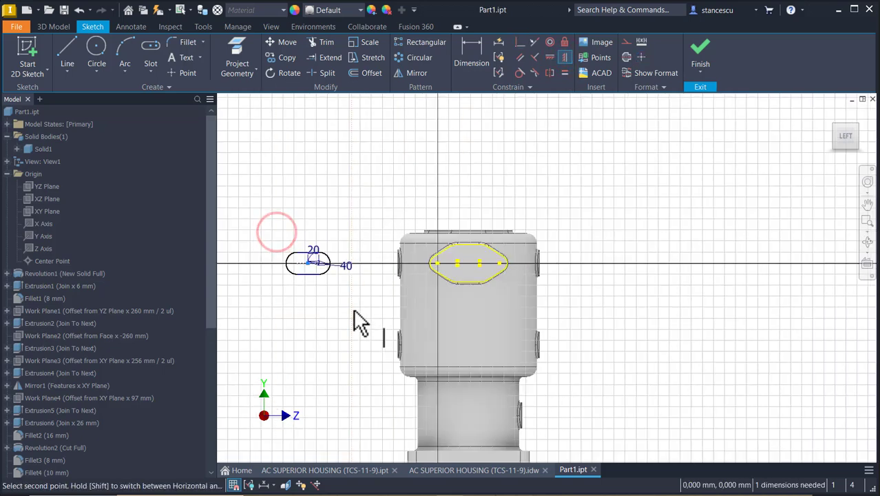
pyautogui.moveTo(392, 382); pyautogui.dragTo(389, 308, button='middle')
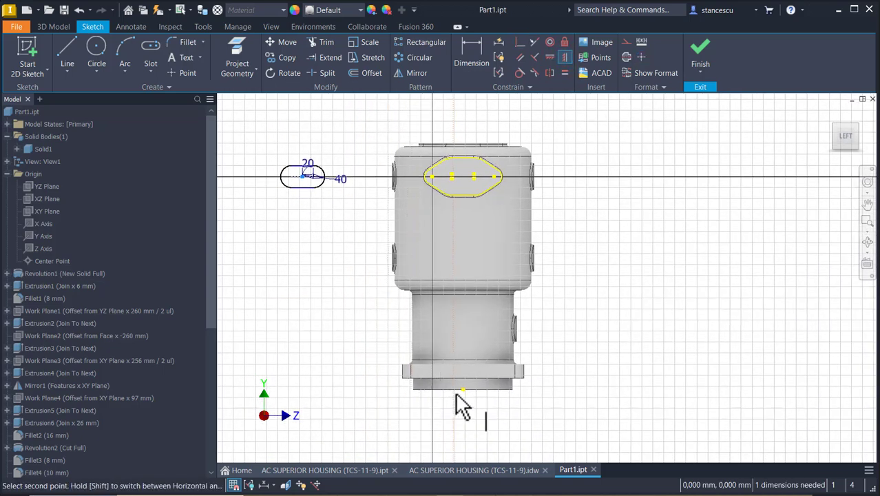
pyautogui.click(463, 390)
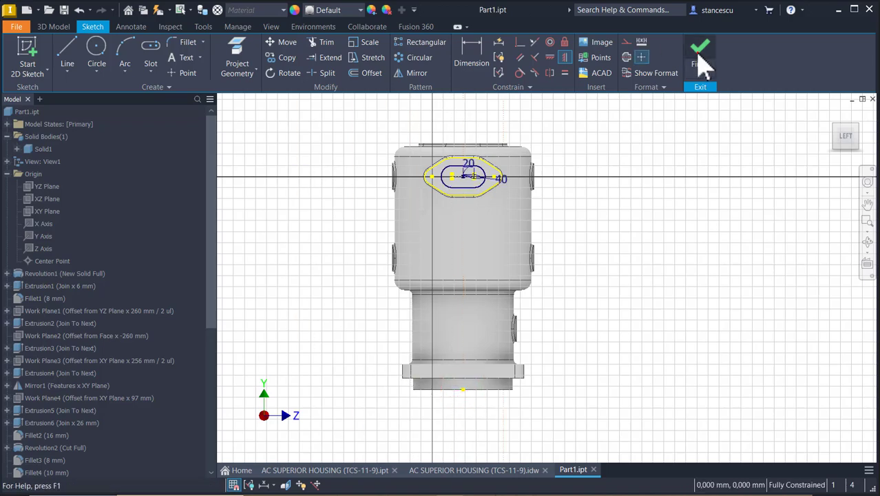
pyautogui.click(700, 55)
# Step: Extrude the slot profile 85 mm into the housing as a cut
pyautogui.click(76, 60)
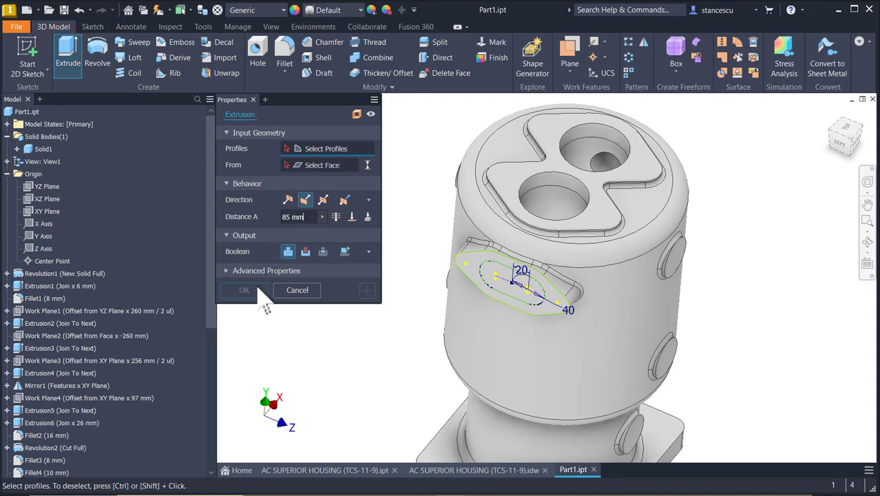
pyautogui.click(521, 285)
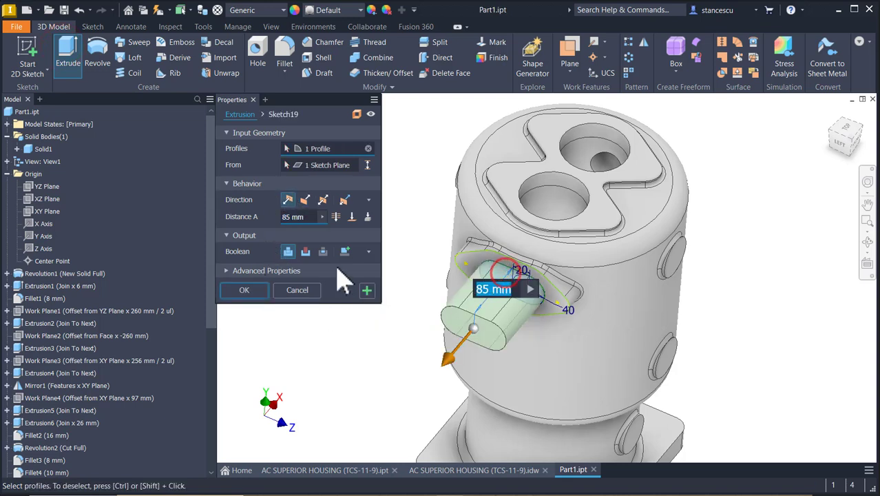
pyautogui.click(305, 251)
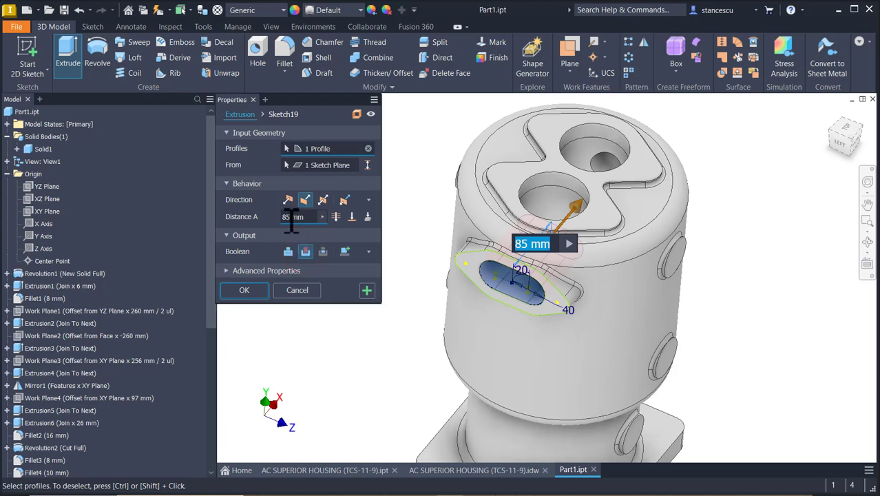
pyautogui.keyDown('shift'); pyautogui.moveTo(475, 281); pyautogui.dragTo(518, 287, button='middle'); pyautogui.keyUp('shift')
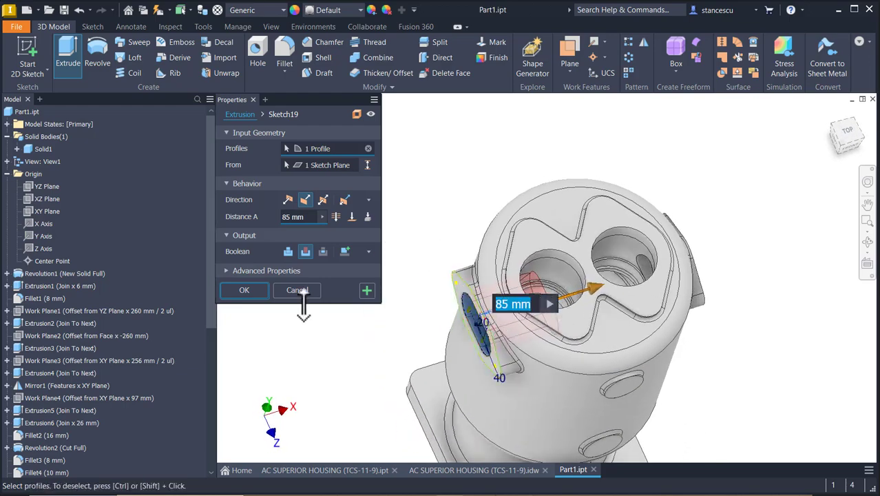
pyautogui.click(244, 289)
pyautogui.keyDown('shift'); pyautogui.moveTo(261, 318); pyautogui.dragTo(351, 296, button='middle'); pyautogui.keyUp('shift')
pyautogui.press('F6')
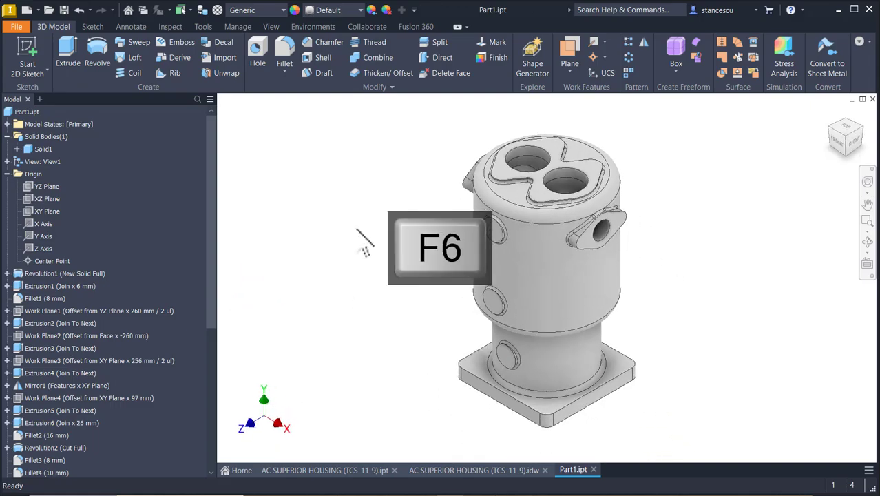
# Step: Check the diameters of the round boss holes in the AC SUPERIOR HOUSING drawing's section view of the jacket and neck
pyautogui.click(462, 470)
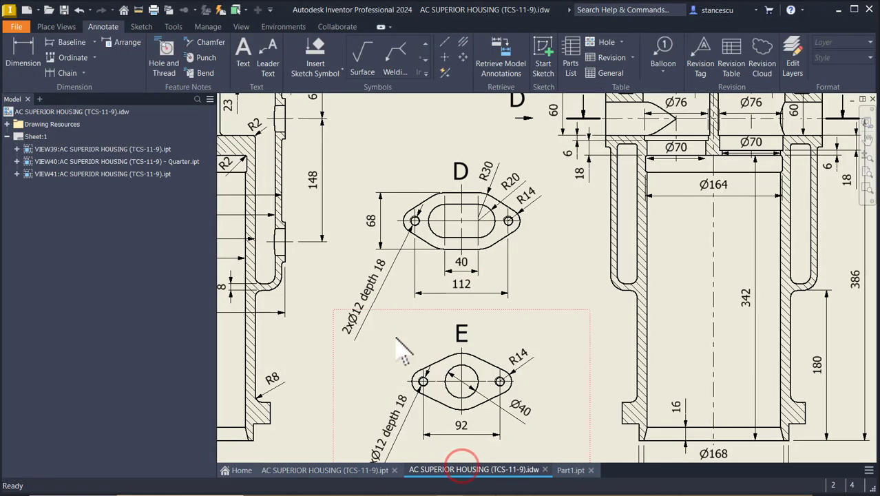
pyautogui.scroll(3, 310, 275)
pyautogui.scroll(-3, 278, 186)
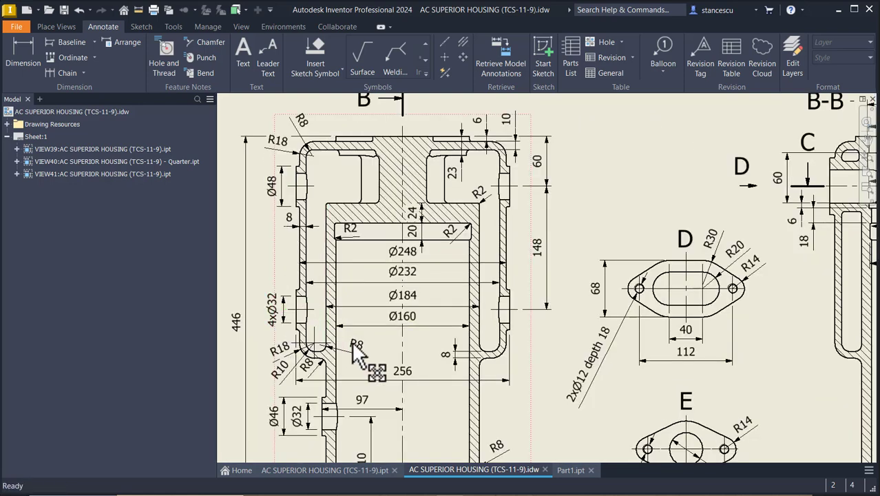
pyautogui.moveTo(366, 354); pyautogui.dragTo(383, 266, button='middle')
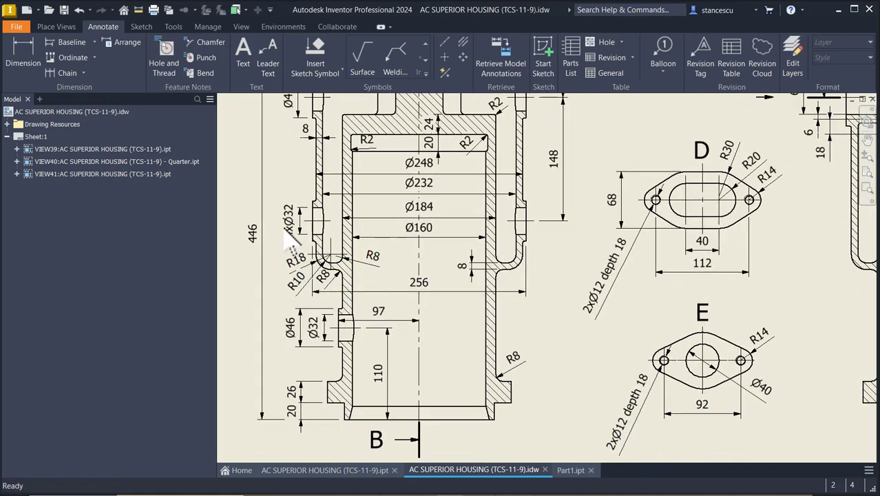
pyautogui.click(323, 345)
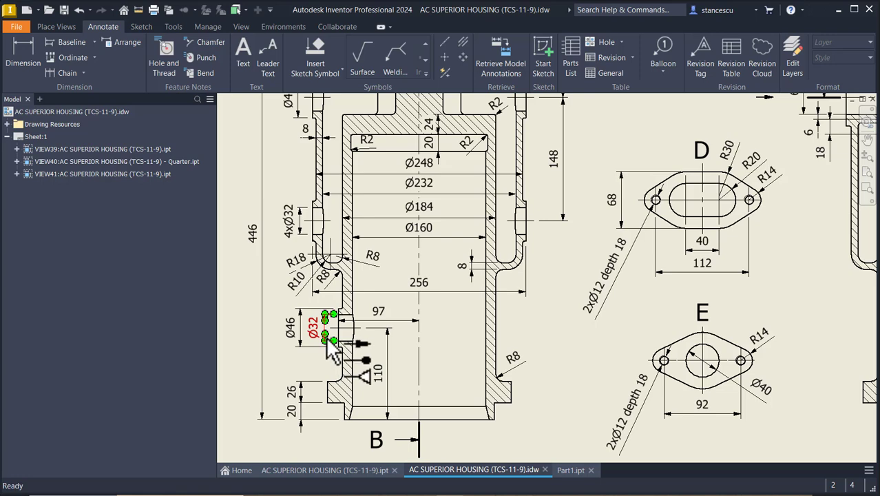
pyautogui.press('Escape')
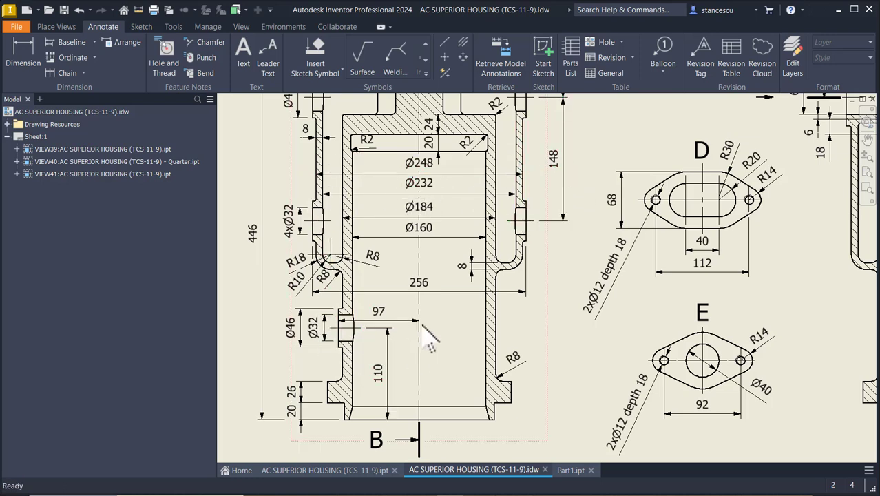
# Step: In Part1.ipt, add a 32 mm diameter, 20 mm deep simple hole concentric with the upper round boss on the jacket
pyautogui.click(561, 470)
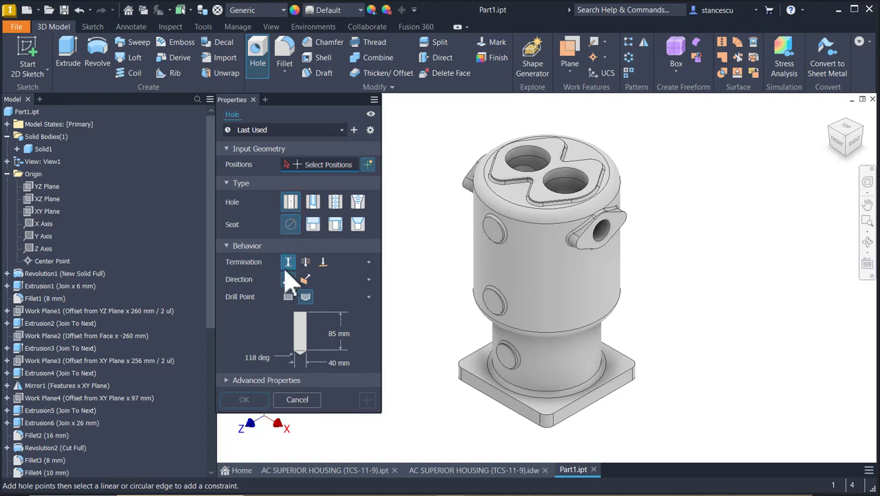
pyautogui.scroll(5, 477, 251)
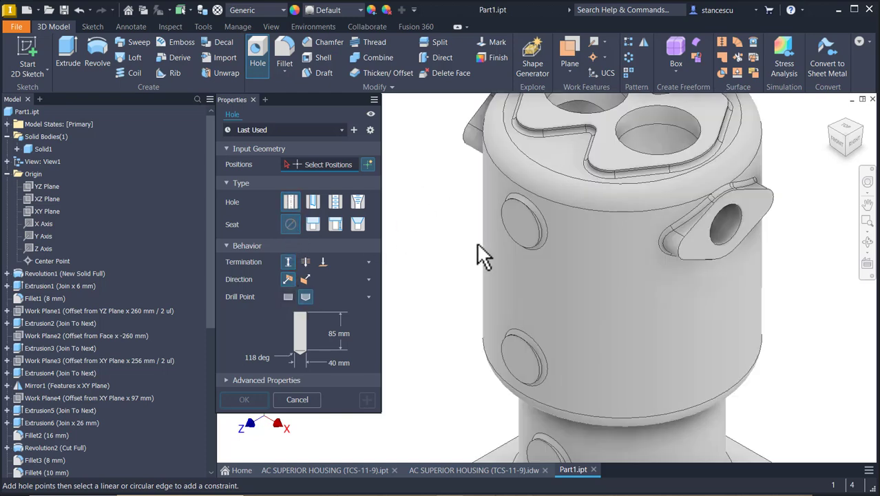
pyautogui.click(527, 220)
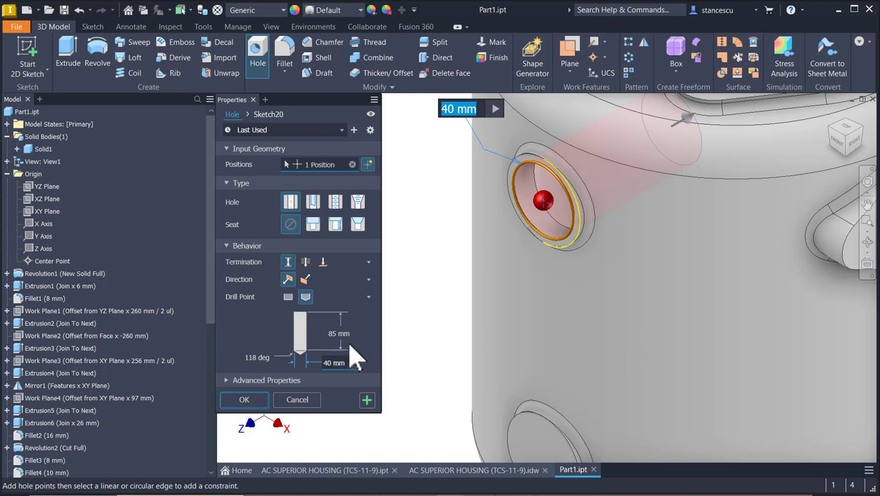
pyautogui.write('32')
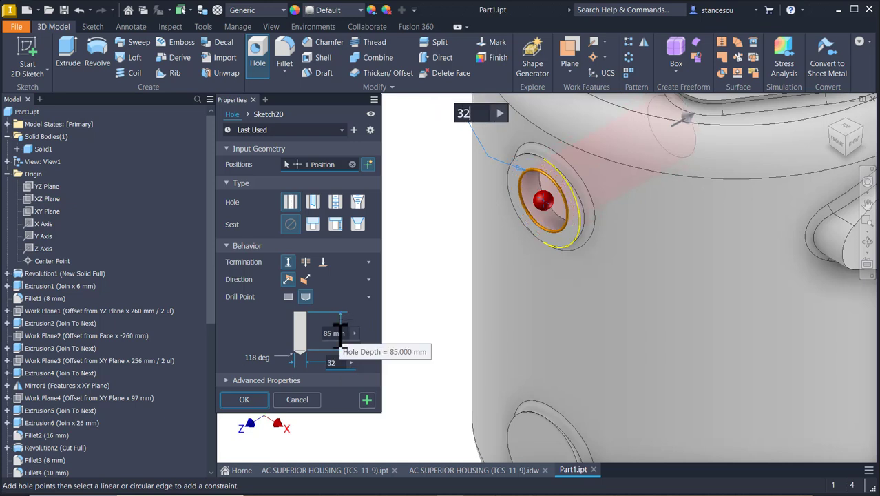
pyautogui.click(337, 333)
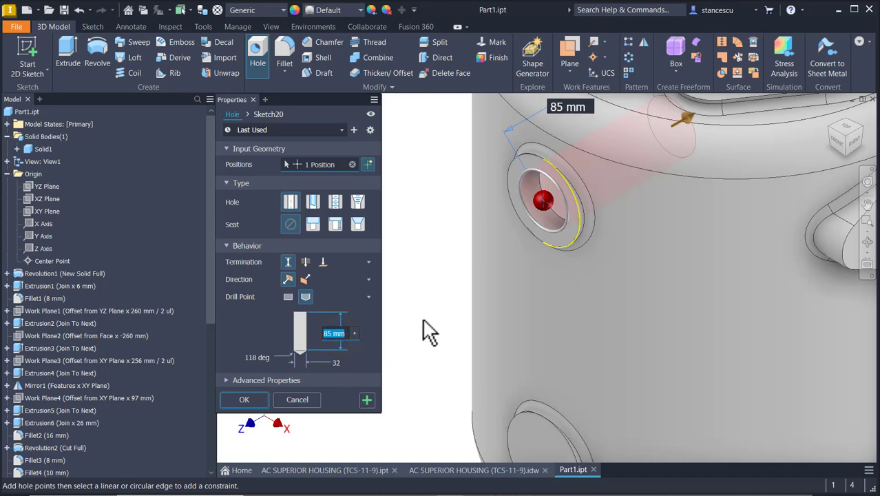
pyautogui.write('20')
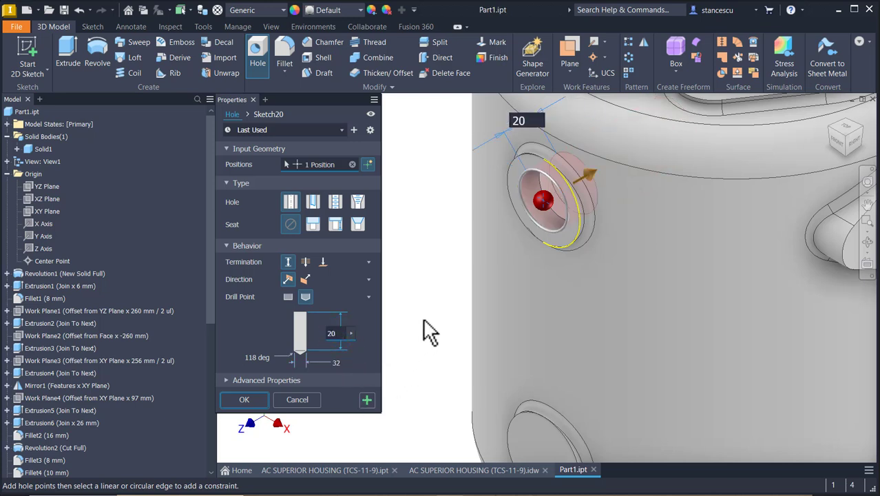
pyautogui.keyDown('shift'); pyautogui.moveTo(423, 317); pyautogui.dragTo(498, 302, button='middle'); pyautogui.keyUp('shift')
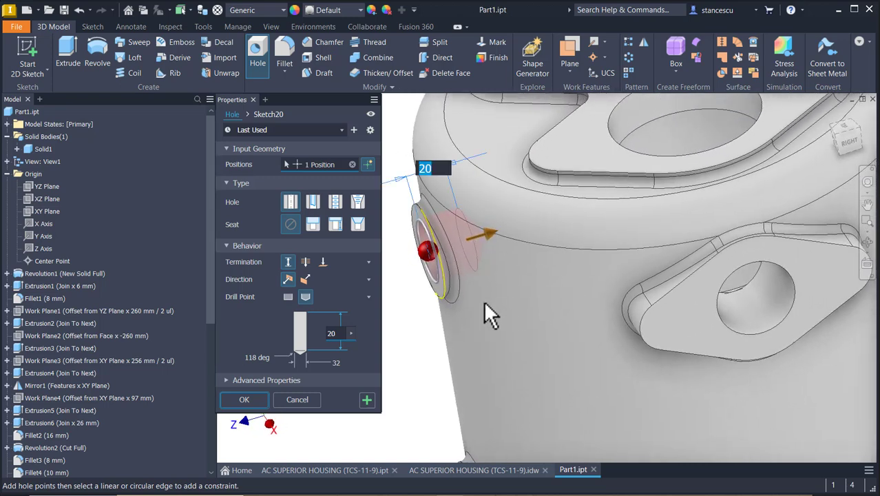
pyautogui.keyDown('shift'); pyautogui.moveTo(565, 281); pyautogui.dragTo(500, 282, button='middle'); pyautogui.keyUp('shift')
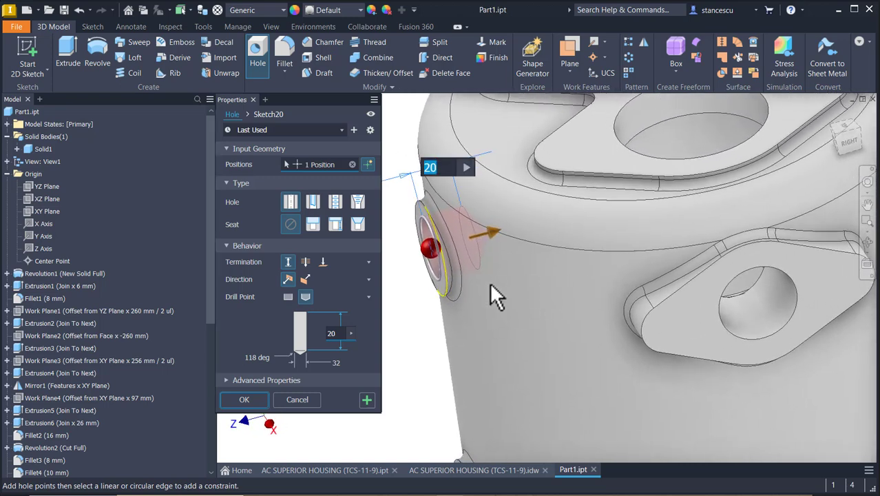
pyautogui.keyDown('shift'); pyautogui.moveTo(493, 326); pyautogui.dragTo(468, 314, button='middle'); pyautogui.keyUp('shift')
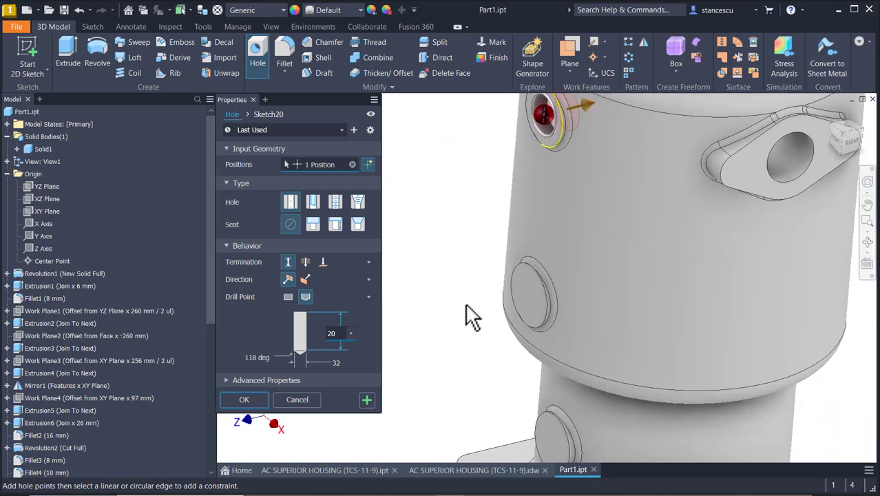
pyautogui.click(367, 400)
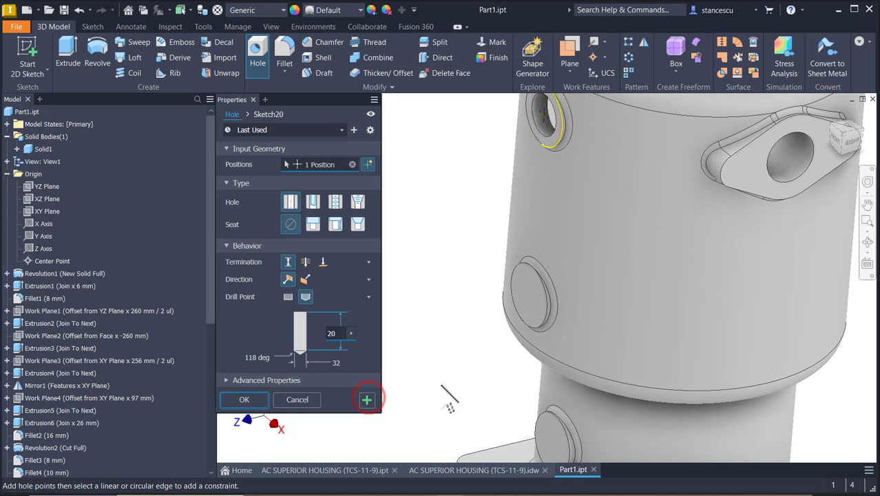
# Step: Add a 32 mm diameter, 20 mm deep hole concentric with the lower jacket boss on the same side
pyautogui.click(532, 305)
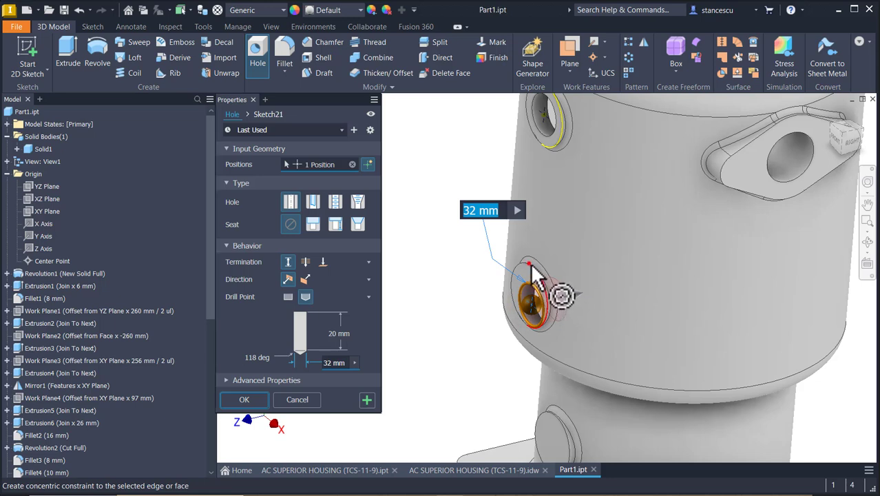
pyautogui.click(538, 308)
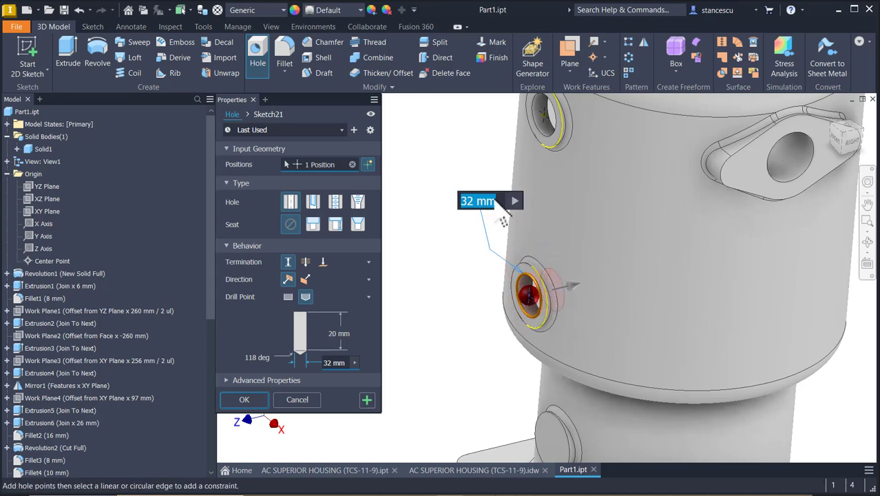
pyautogui.keyDown('shift'); pyautogui.moveTo(397, 373); pyautogui.dragTo(744, 398, button='middle'); pyautogui.keyUp('shift')
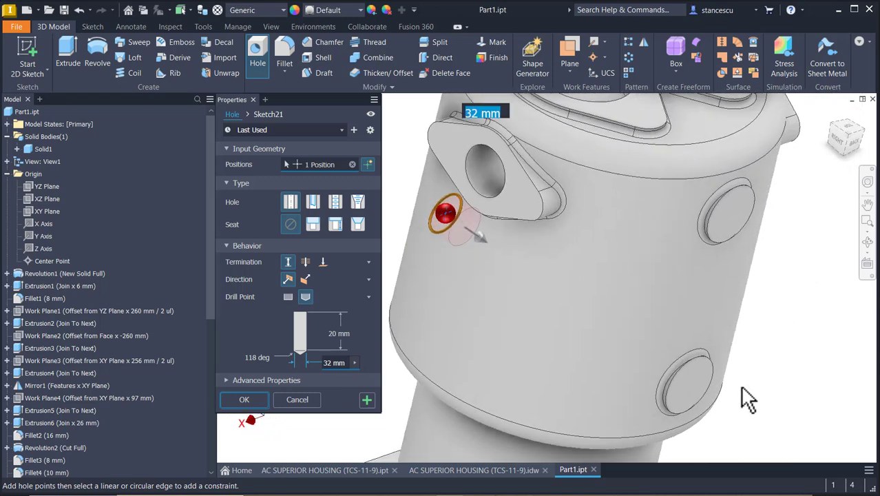
pyautogui.click(367, 400)
# Step: Add concentric 32 mm holes, 20 mm deep, to the lower and upper round bosses on the opposite side of the jacket
pyautogui.click(691, 395)
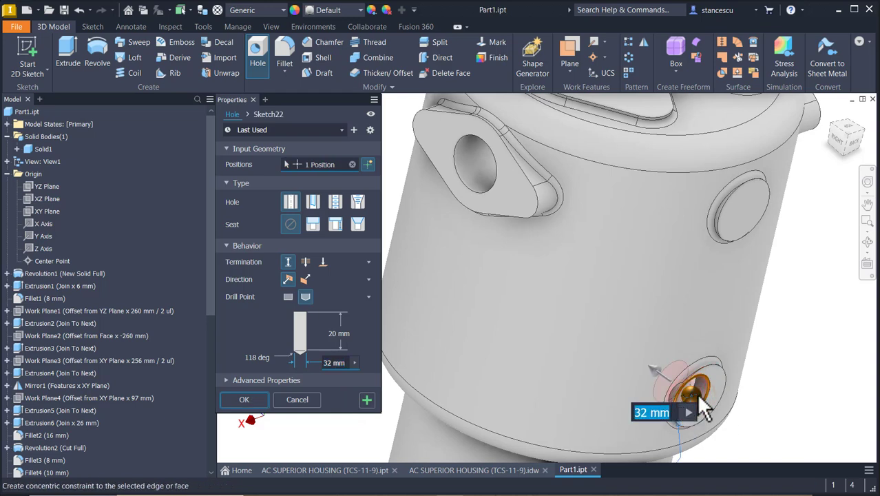
pyautogui.click(728, 379)
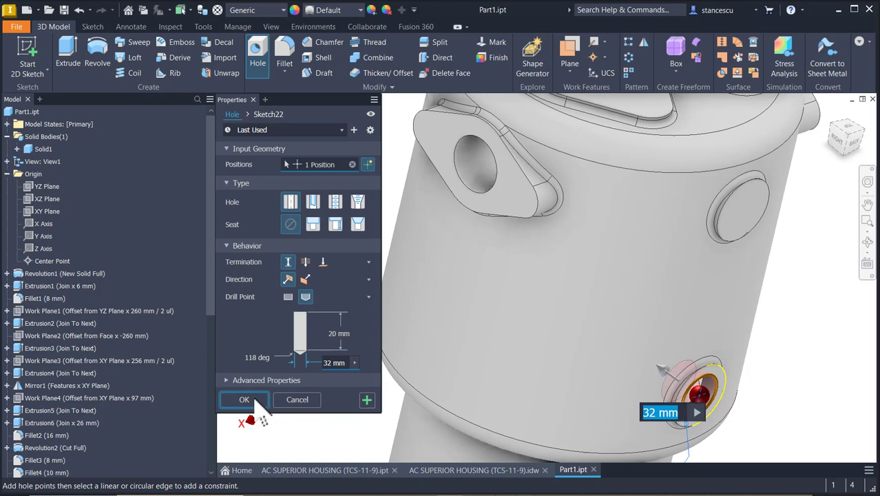
pyautogui.click(367, 400)
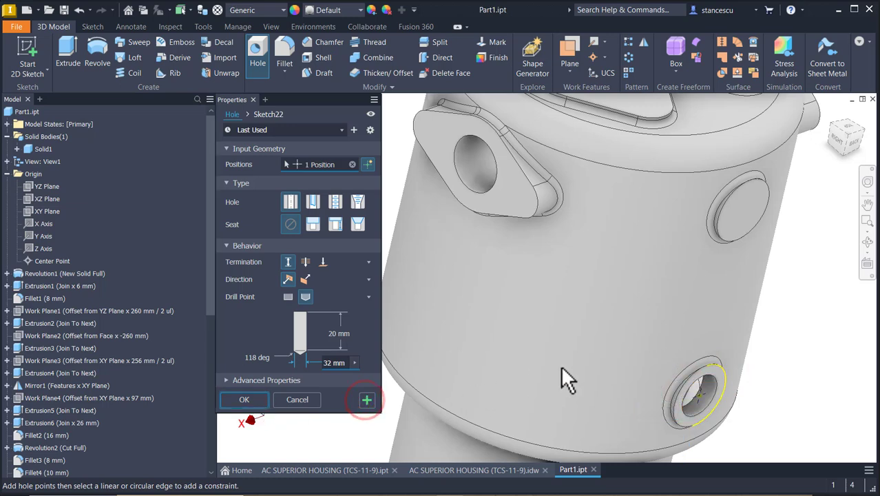
pyautogui.click(605, 220)
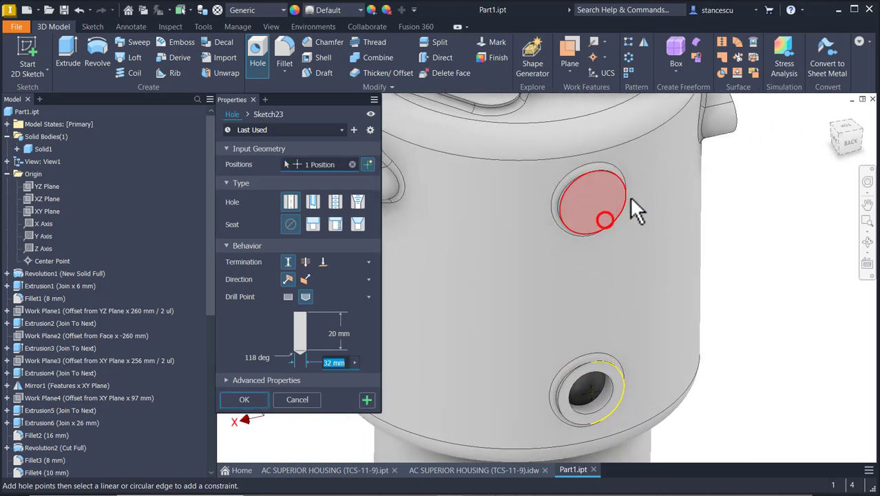
pyautogui.click(620, 179)
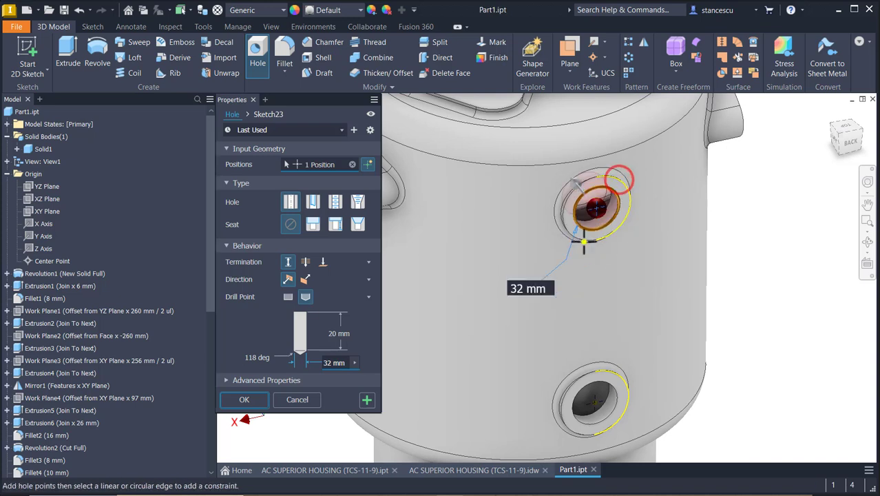
pyautogui.click(366, 400)
# Step: Add a 32 mm hole concentric with the neck's round boss, terminating at the housing's inner bore surface
pyautogui.moveTo(482, 403)
pyautogui.keyDown('shift'); pyautogui.mouseDown(button='middle')
pyautogui.moveTo(504, 397)
pyautogui.moveTo(509, 406)
pyautogui.moveTo(520, 387)
pyautogui.mouseUp(button='middle'); pyautogui.keyUp('shift')
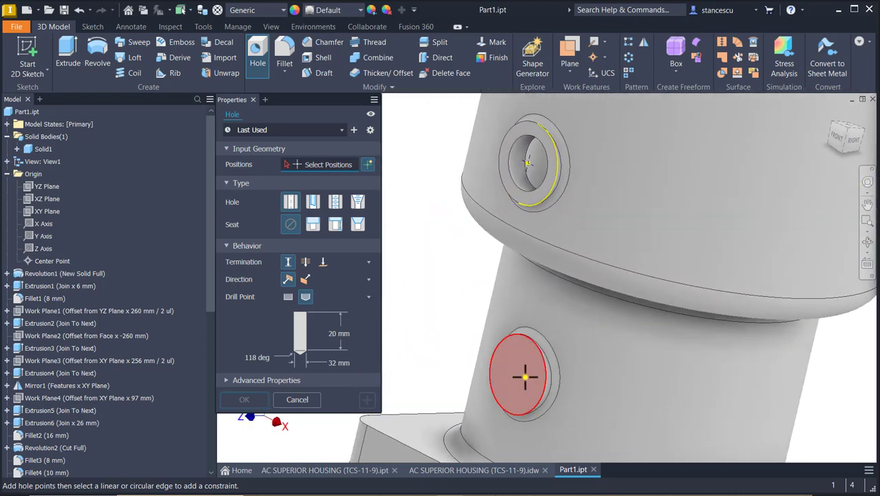
pyautogui.click(523, 377)
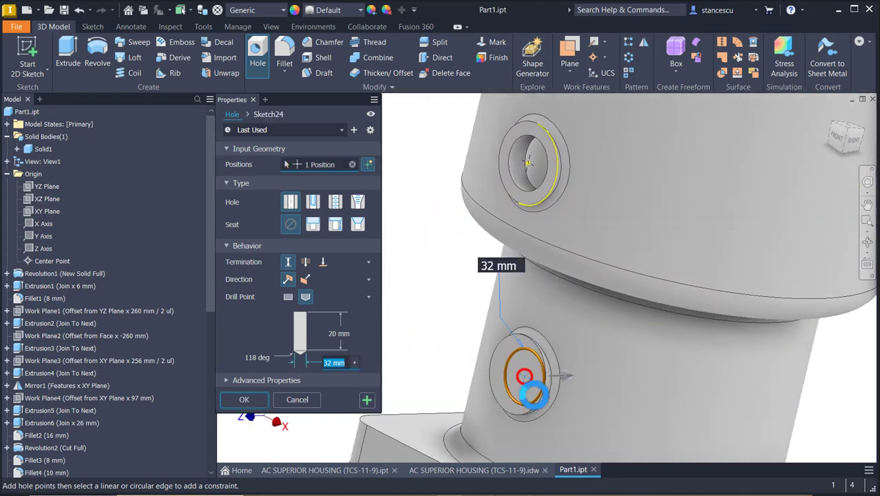
pyautogui.click(534, 341)
pyautogui.keyDown('shift'); pyautogui.moveTo(518, 377); pyautogui.dragTo(658, 281, button='middle'); pyautogui.keyUp('shift')
pyautogui.click(334, 362)
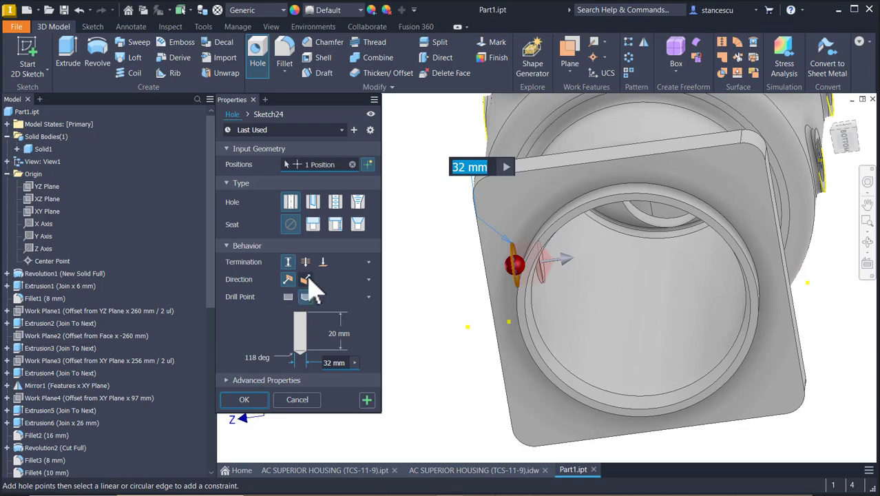
pyautogui.click(323, 263)
pyautogui.keyDown('shift'); pyautogui.moveTo(497, 354); pyautogui.dragTo(279, 399, button='middle'); pyautogui.keyUp('shift')
pyautogui.click(778, 324)
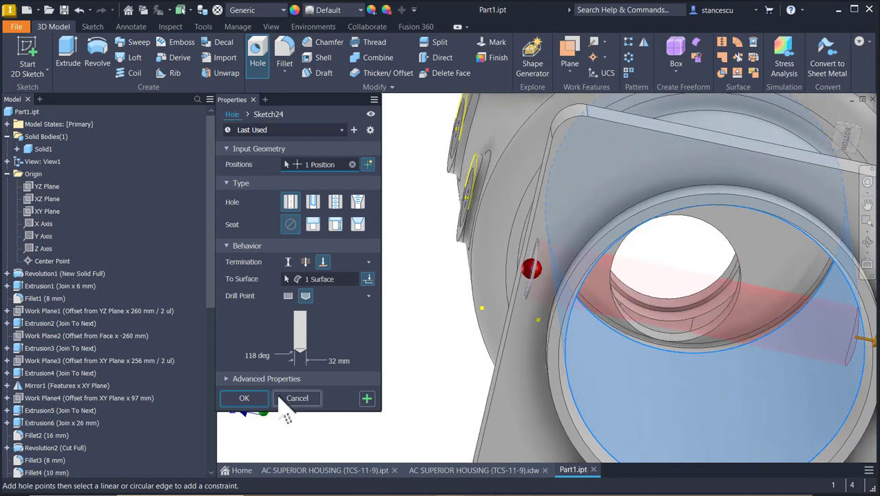
pyautogui.click(244, 398)
# Step: Hide Sketch20 and Sketch21, the position sketches of the two jacket boss holes Hole2 and Hole3
pyautogui.press('F6')
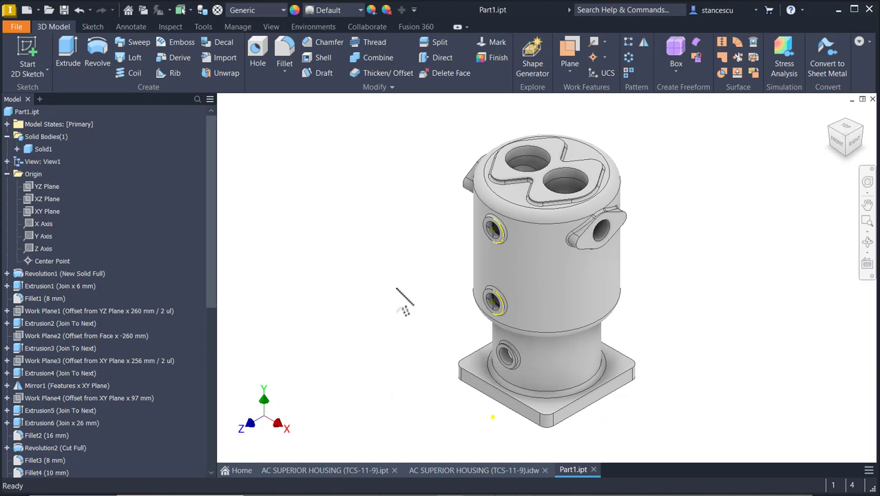
pyautogui.scroll(-3, 497, 241)
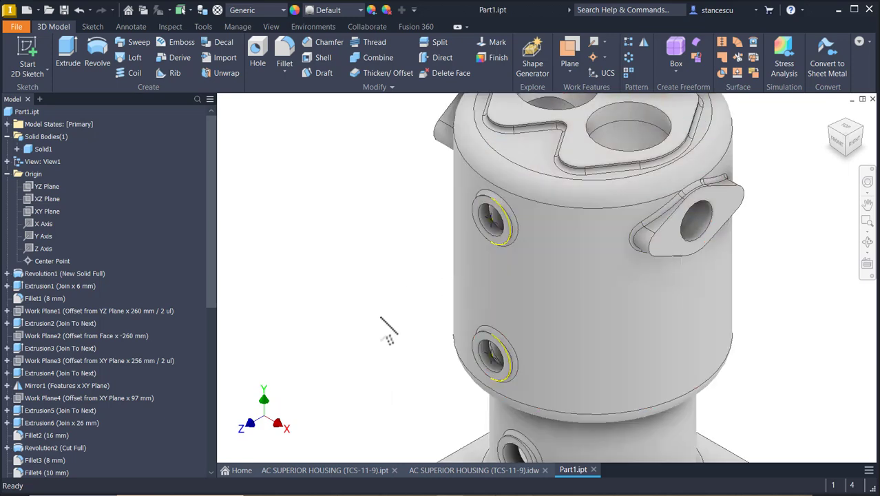
pyautogui.moveTo(215, 301); pyautogui.dragTo(216, 468)
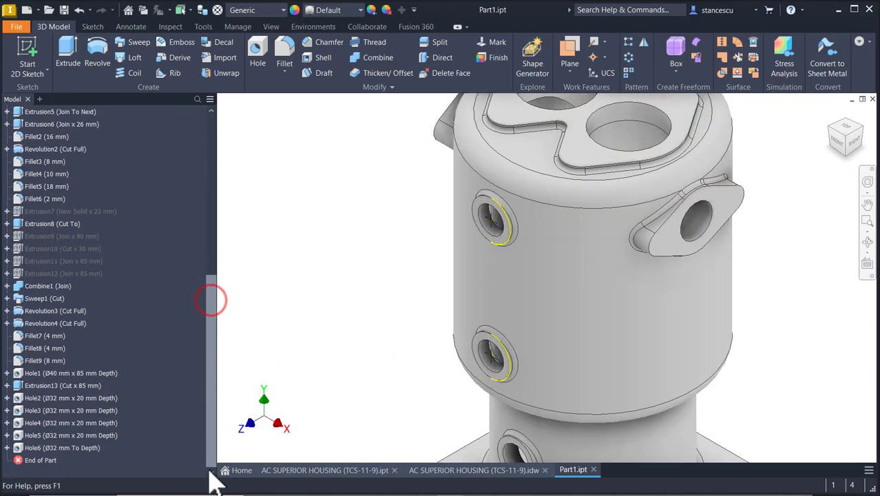
pyautogui.click(8, 397)
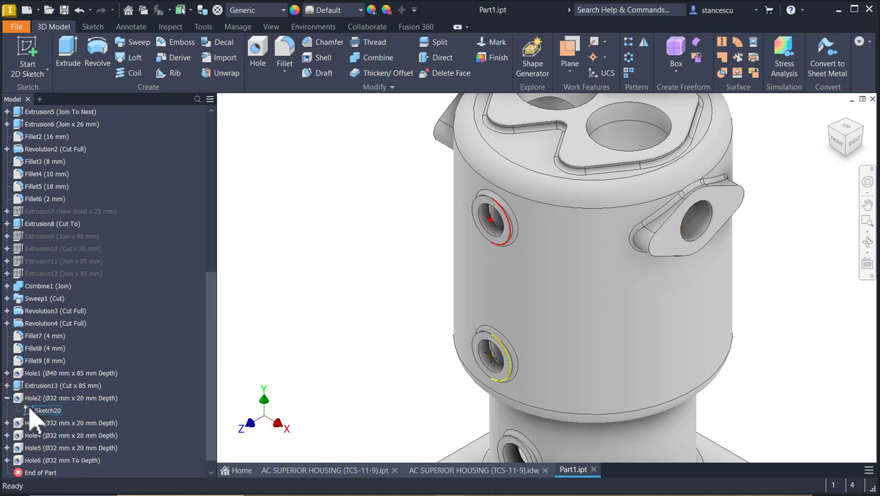
pyautogui.click(31, 410)
pyautogui.rightClick(30, 410)
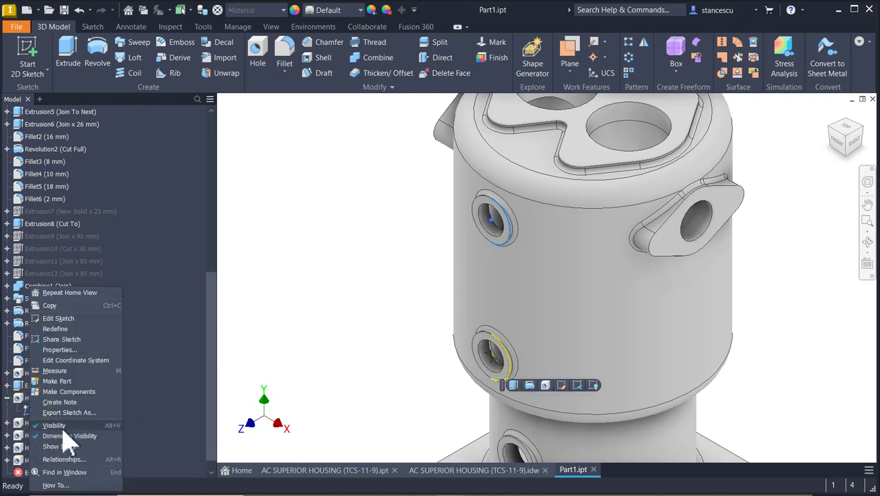
pyautogui.click(61, 426)
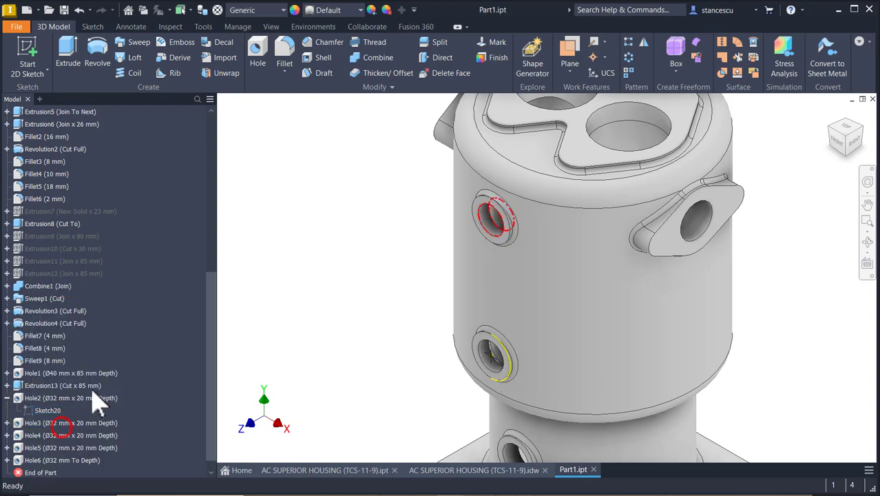
pyautogui.click(7, 422)
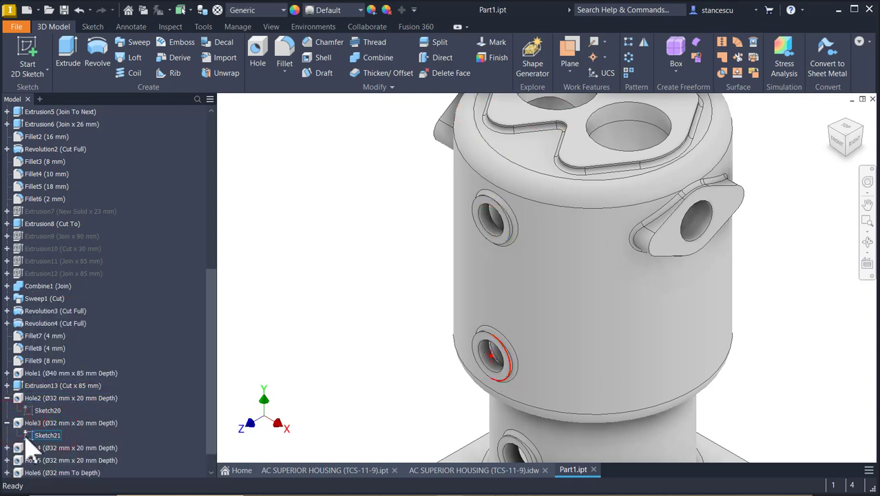
pyautogui.click(29, 436)
pyautogui.rightClick(30, 438)
pyautogui.click(55, 426)
# Step: Hide Sketch22 and Sketch23, the position sketches of the opposite jacket boss holes Hole4 and Hole5
pyautogui.click(7, 447)
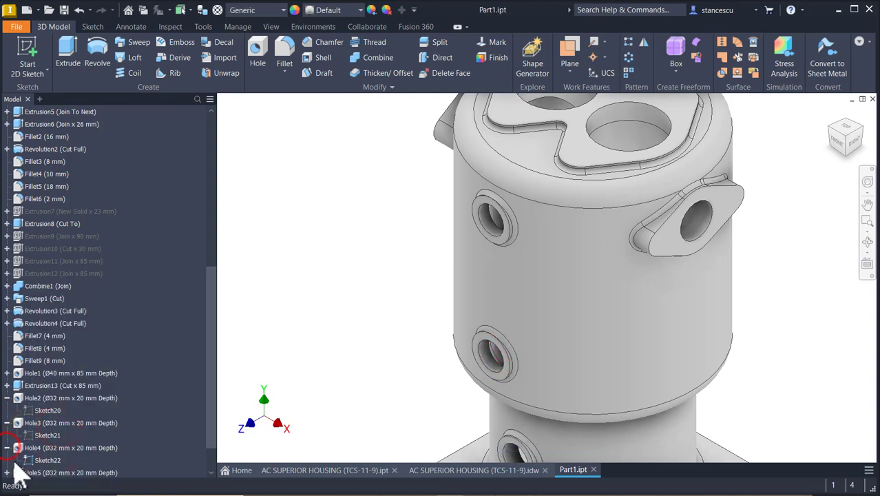
pyautogui.click(31, 459)
pyautogui.rightClick(30, 459)
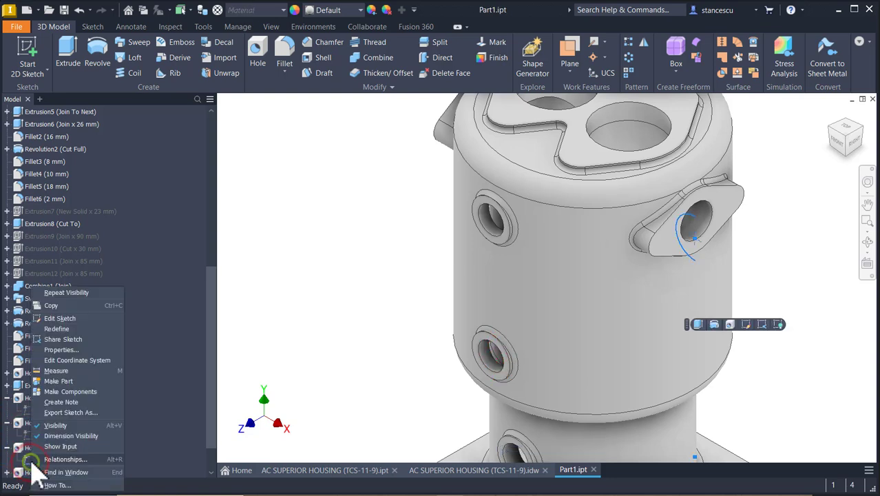
pyautogui.click(55, 425)
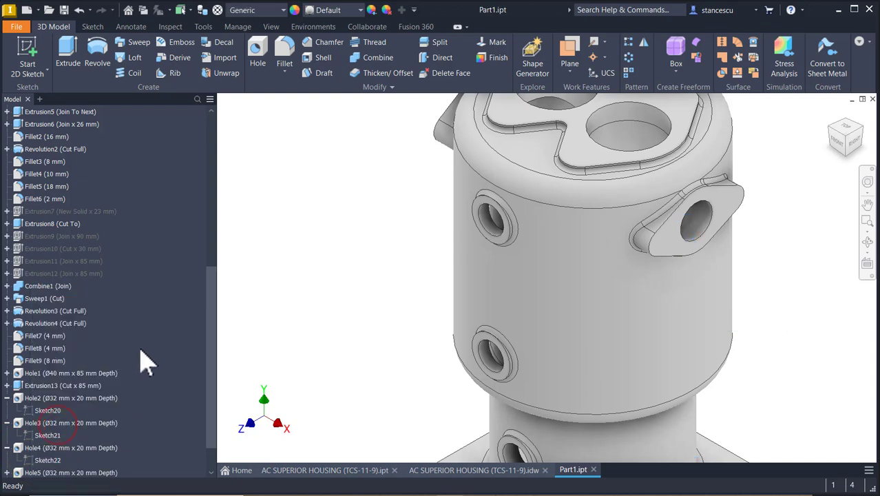
pyautogui.scroll(-1, 122, 394)
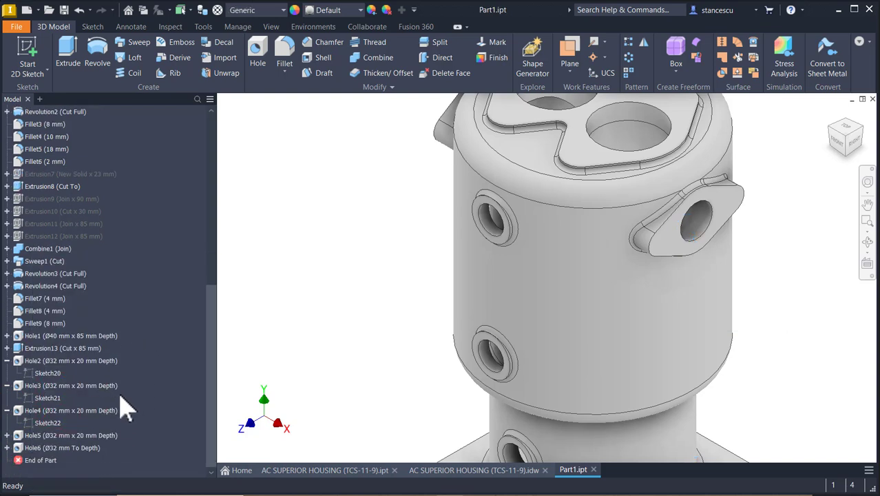
pyautogui.click(7, 435)
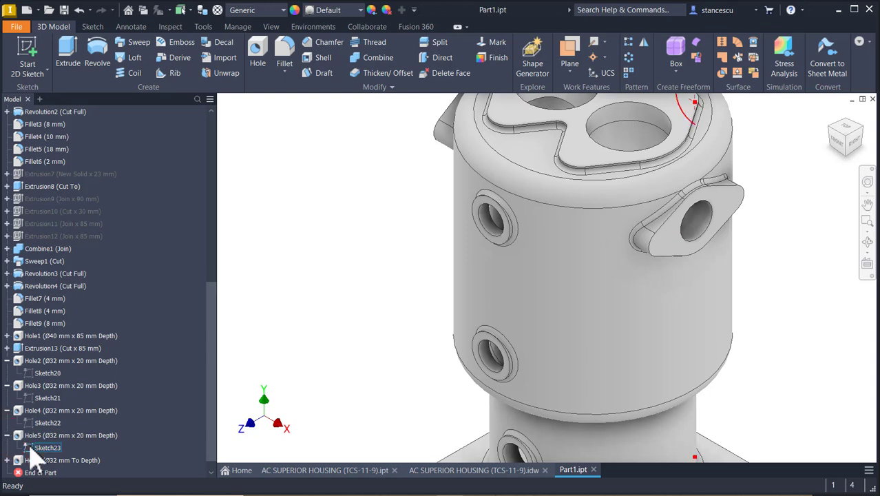
pyautogui.click(31, 446)
pyautogui.rightClick(31, 446)
pyautogui.click(66, 424)
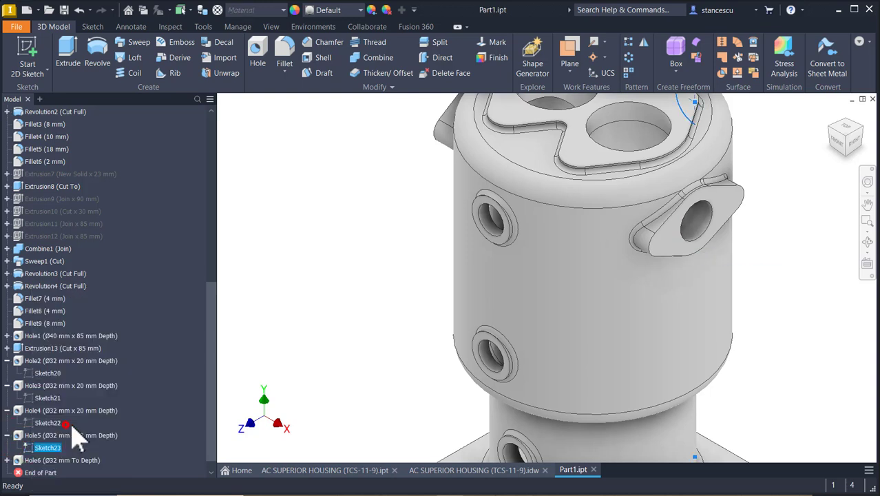
# Step: Expand Hole6, the neck boss hole, and hide its position sketch, Sketch24
pyautogui.click(8, 460)
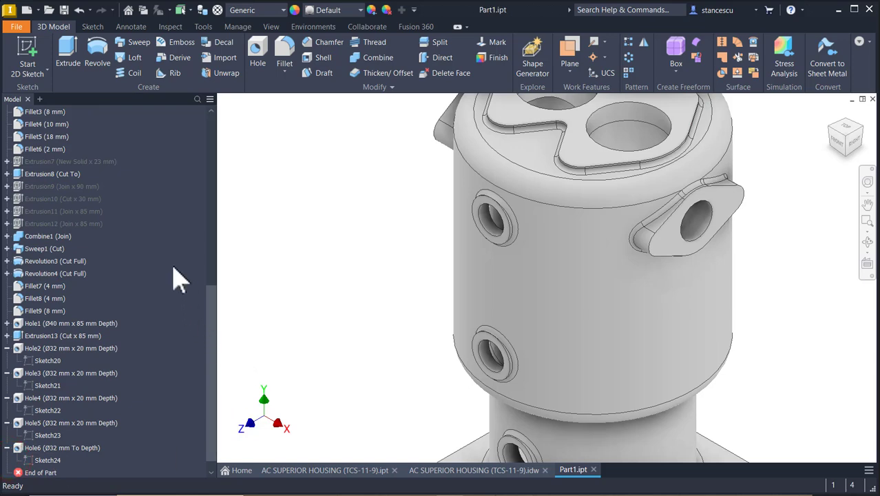
pyautogui.press('F6')
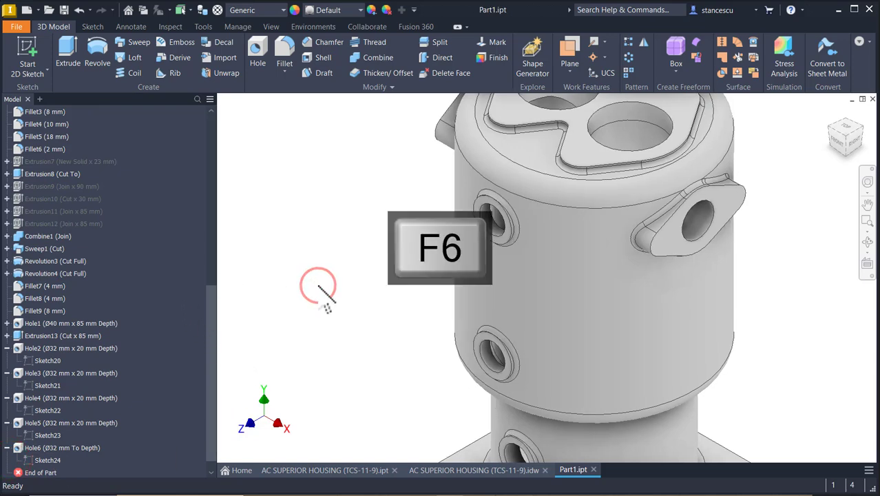
# Step: Examine the top view in the AC SUPERIOR HOUSING drawing for the base flange's corner-hole callout and spacing
pyautogui.click(486, 471)
pyautogui.middleClick(539, 404)
pyautogui.middleClick(539, 404)
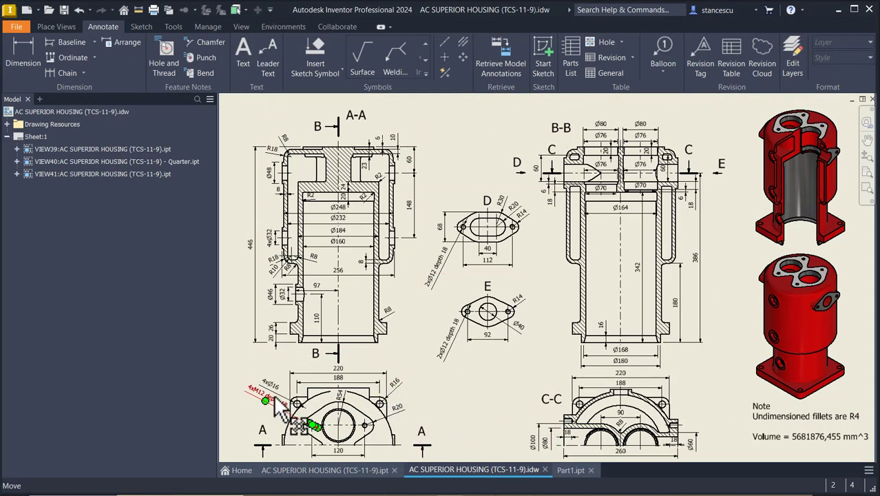
pyautogui.scroll(2, 271, 388)
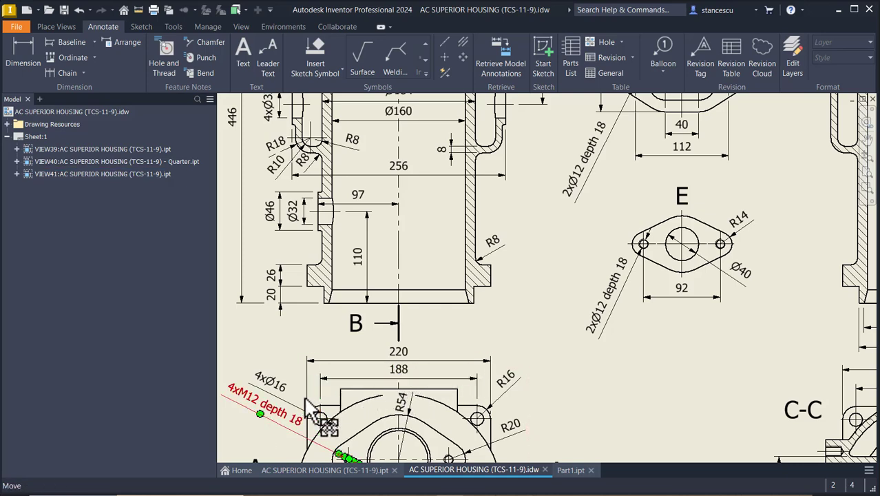
pyautogui.scroll(3, 306, 405)
pyautogui.moveTo(330, 410); pyautogui.dragTo(352, 347, button='middle')
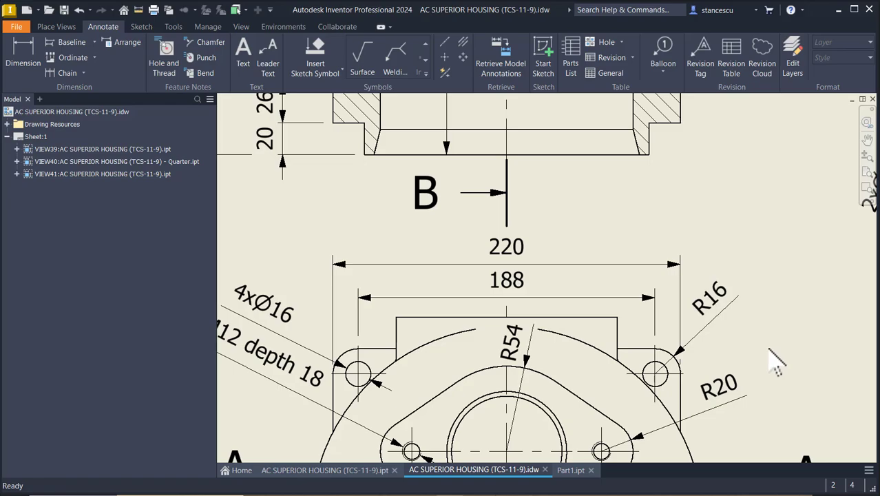
pyautogui.middleClick(775, 241)
pyautogui.middleClick(775, 240)
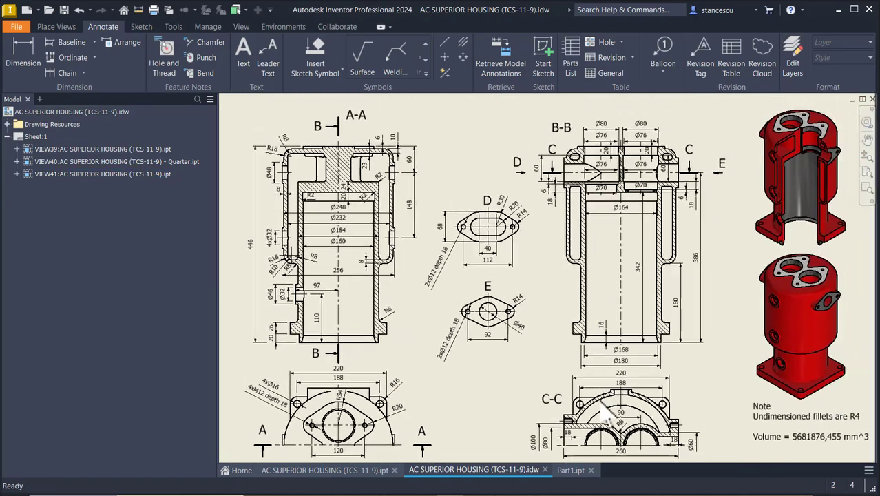
# Step: Return to Part1 and create a sketch on the base flange's upper face that projects its corner centre points, and finish it
pyautogui.click(572, 468)
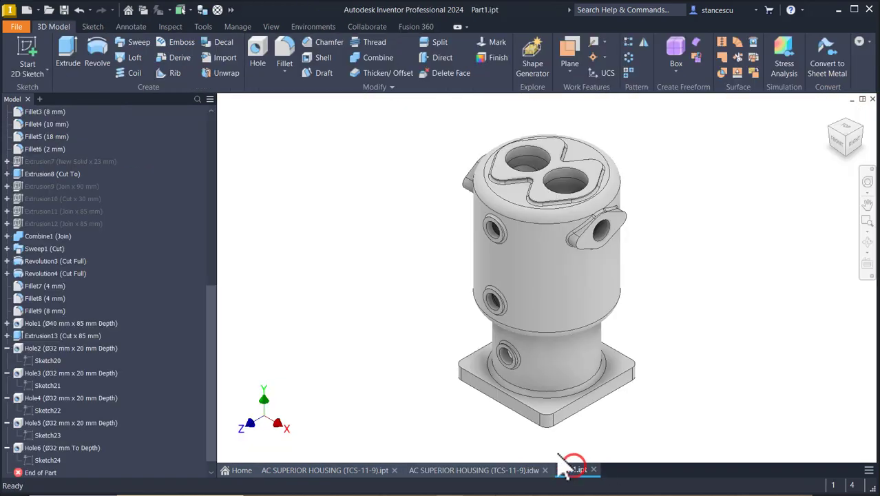
pyautogui.click(550, 408)
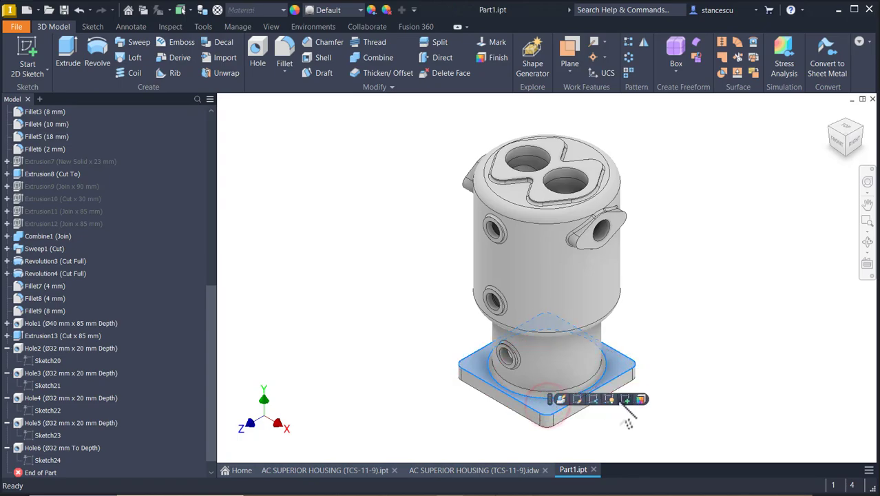
pyautogui.click(624, 399)
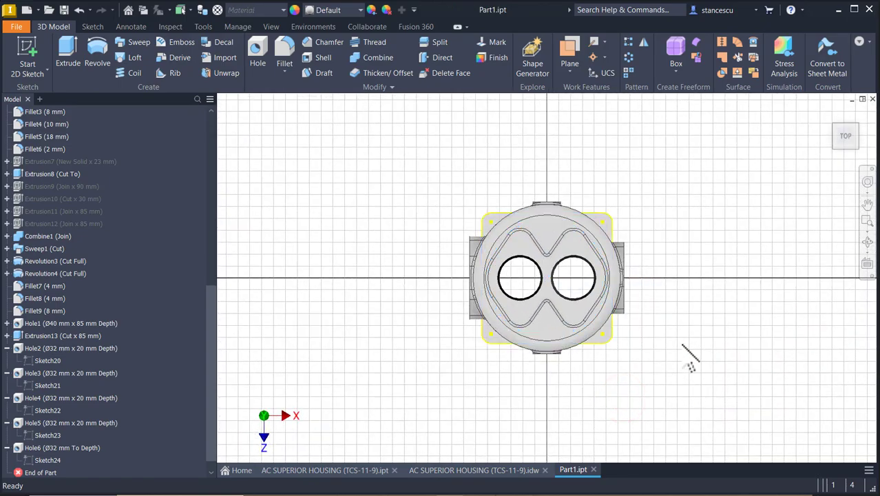
pyautogui.click(701, 55)
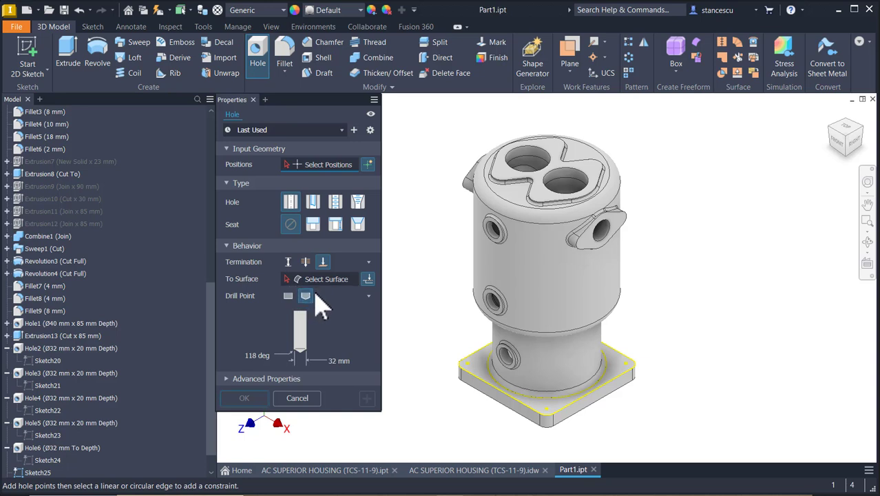
# Step: Add 16 mm Through All holes at the four corner centre points of the base flange
pyautogui.click(466, 366)
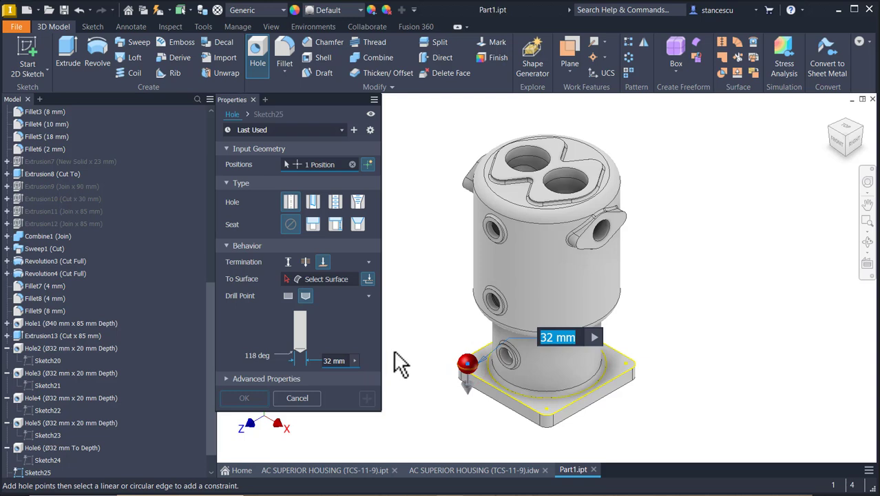
pyautogui.write('16')
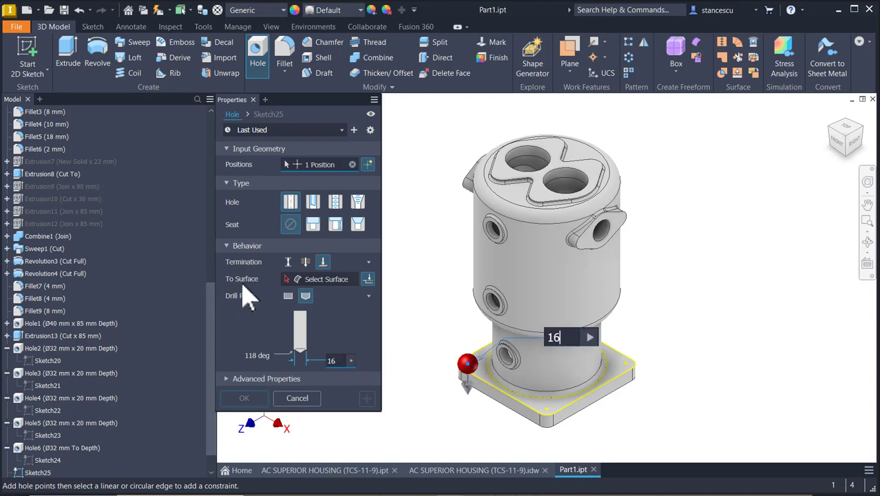
pyautogui.click(305, 261)
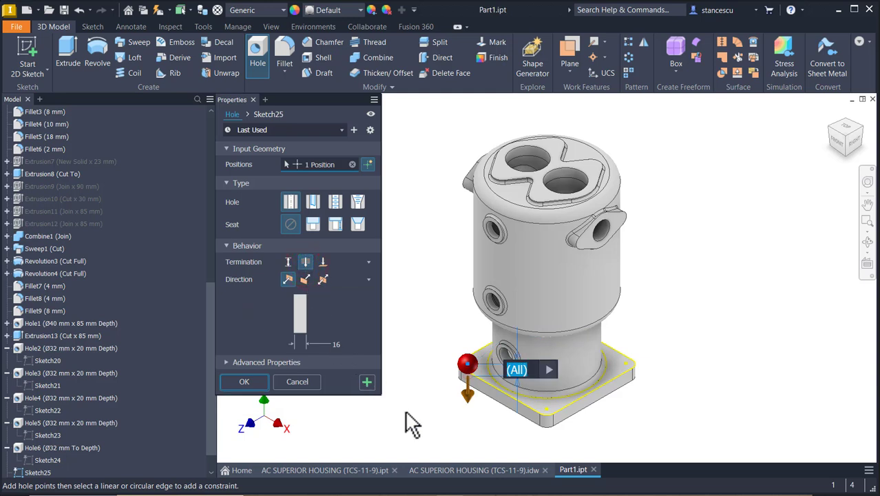
pyautogui.click(548, 411)
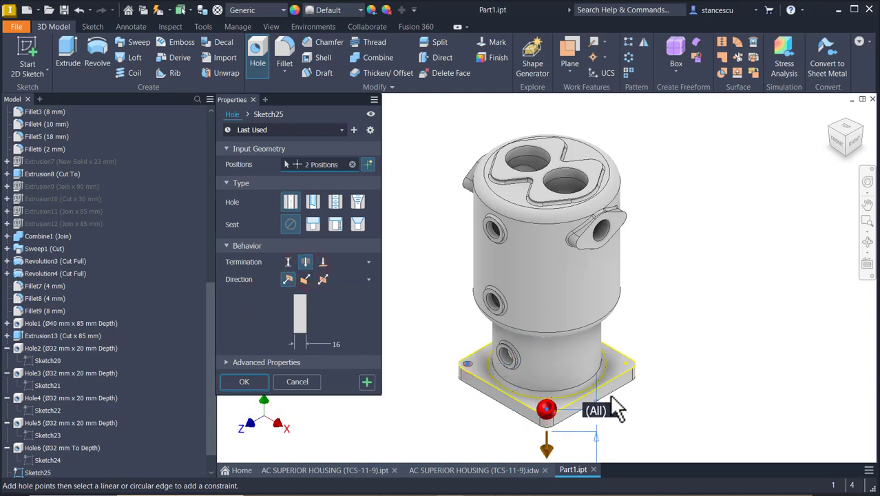
pyautogui.click(628, 367)
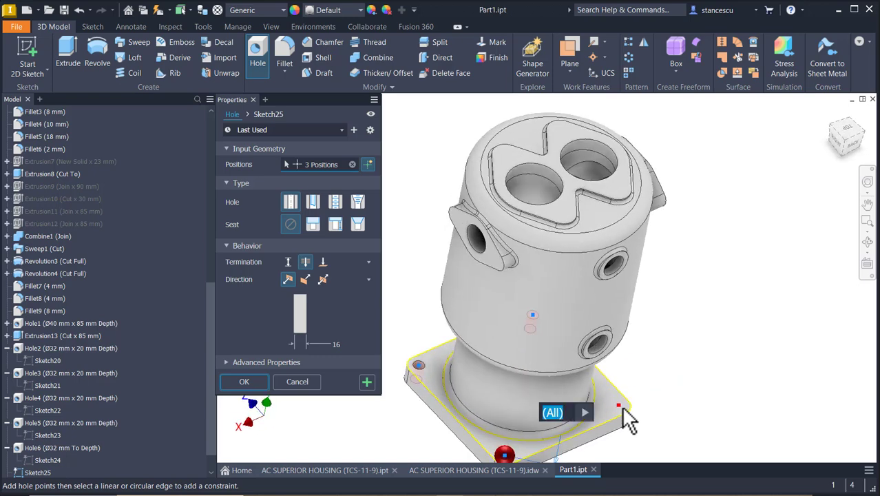
pyautogui.click(619, 408)
pyautogui.click(238, 384)
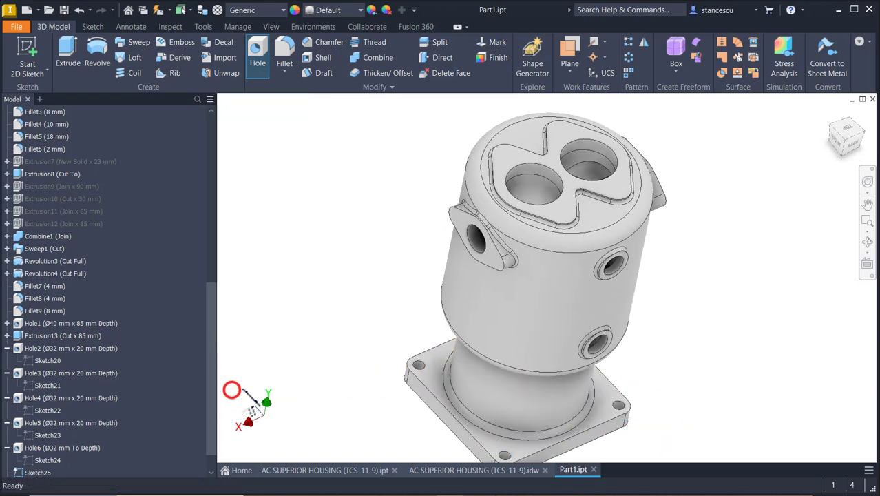
pyautogui.press('F6')
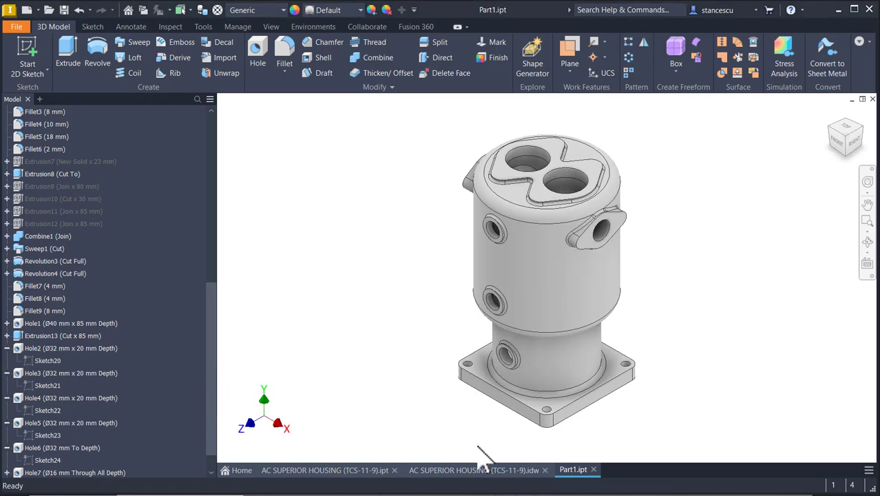
# Step: Examine the threaded-hole callout in the drawing's top view and the blind-hole depths in section C-C
pyautogui.click(475, 470)
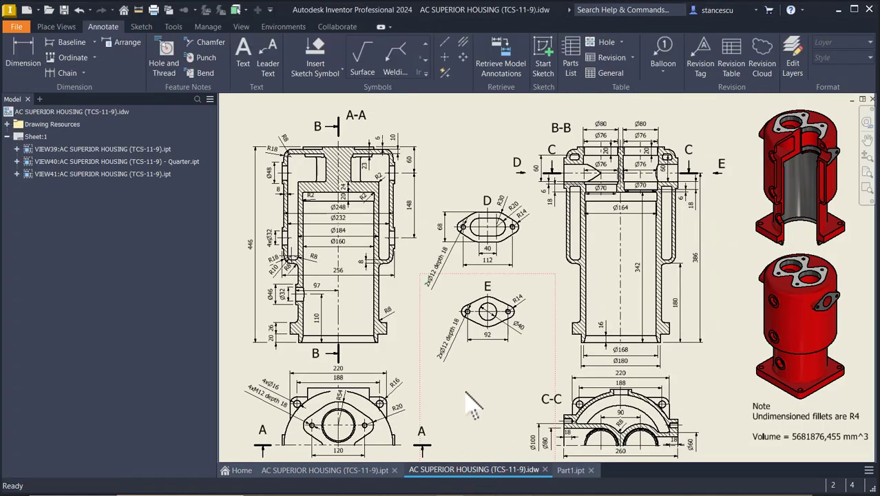
pyautogui.scroll(-3, 272, 403)
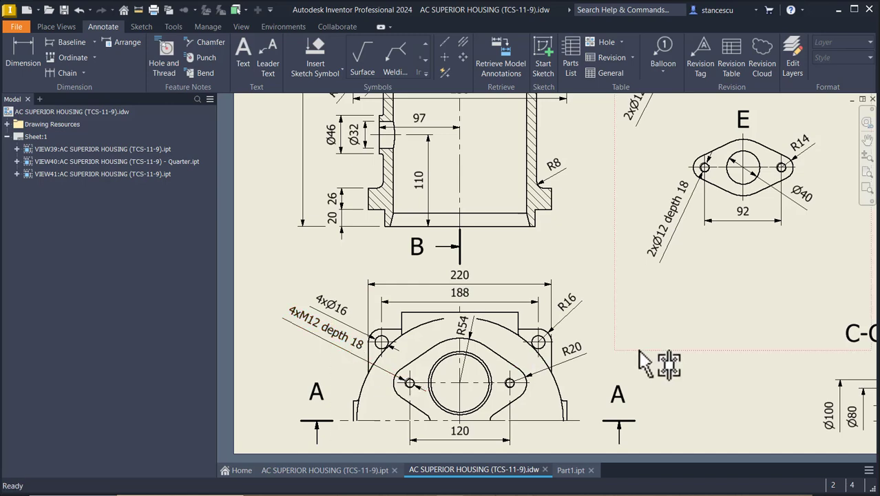
pyautogui.press('F2')
pyautogui.moveTo(648, 338)
pyautogui.mouseDown()
pyautogui.moveTo(412, 320)
pyautogui.moveTo(479, 342)
pyautogui.mouseUp()
pyautogui.moveTo(479, 342); pyautogui.dragTo(392, 343, button='middle')
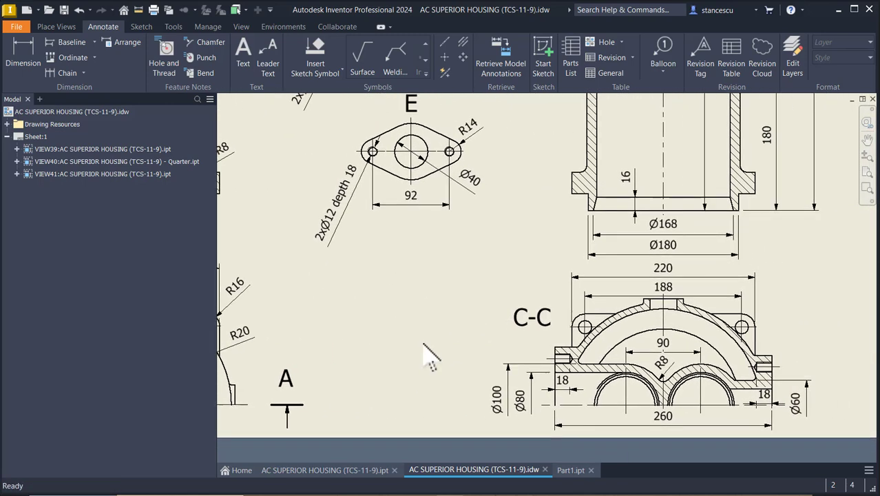
pyautogui.scroll(3, 574, 394)
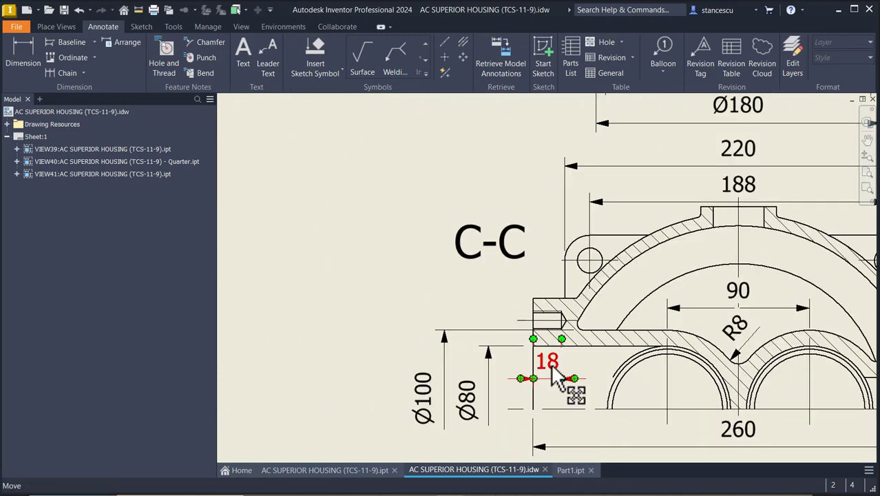
pyautogui.moveTo(551, 378); pyautogui.dragTo(357, 374, button='middle')
pyautogui.scroll(-3, 716, 375)
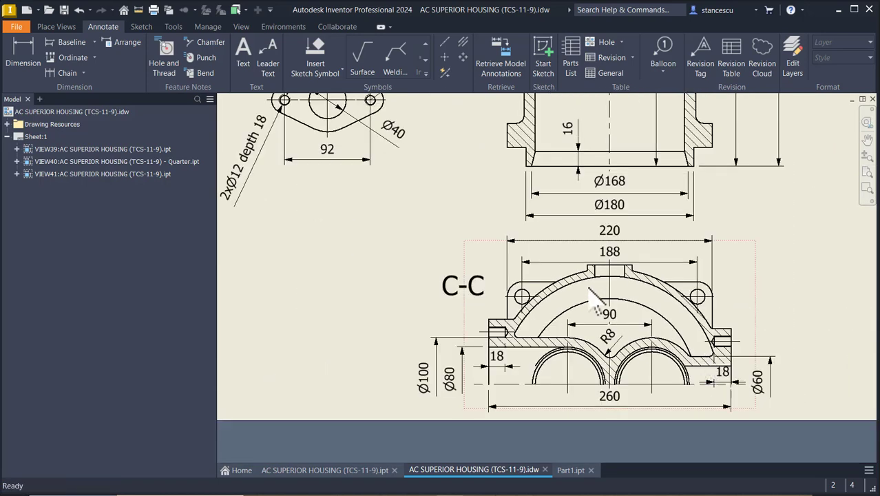
pyautogui.moveTo(503, 231); pyautogui.dragTo(620, 364, button='middle')
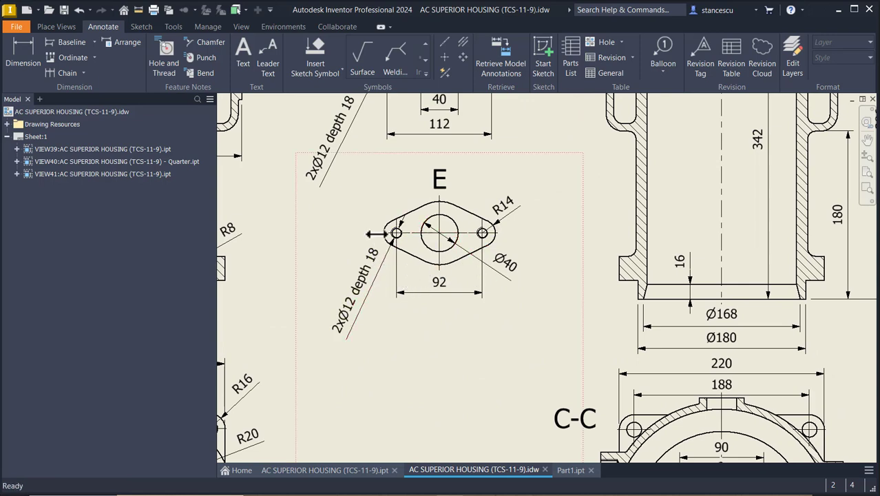
# Step: Examine the small-hole callouts of port flanges D and E and compare them with the blind flange holes in section C-C
pyautogui.click(390, 249)
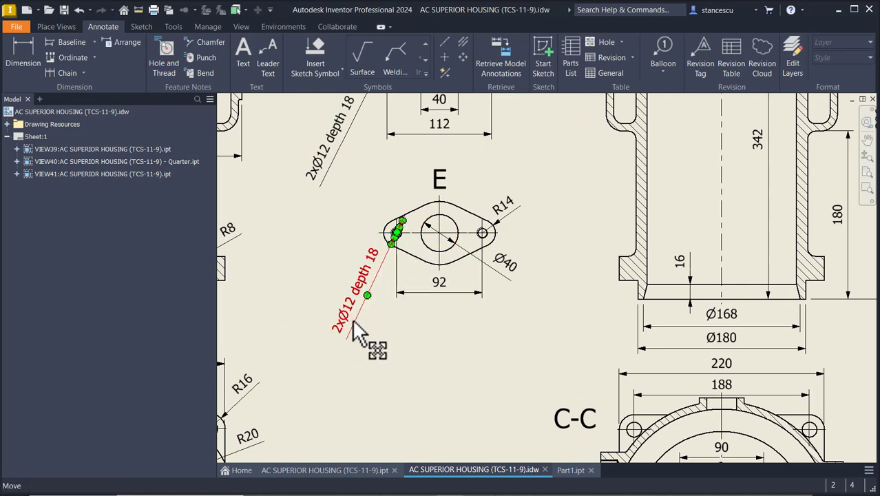
pyautogui.scroll(-3, 384, 348)
pyautogui.moveTo(384, 348)
pyautogui.mouseDown(button='middle')
pyautogui.moveTo(628, 326)
pyautogui.moveTo(564, 363)
pyautogui.mouseUp(button='middle')
pyautogui.click(553, 360)
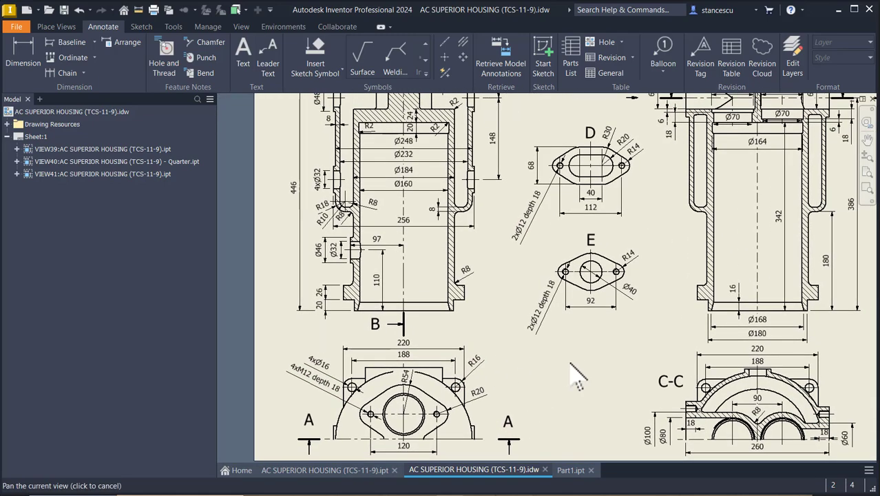
pyautogui.moveTo(619, 377); pyautogui.dragTo(423, 379, button='middle')
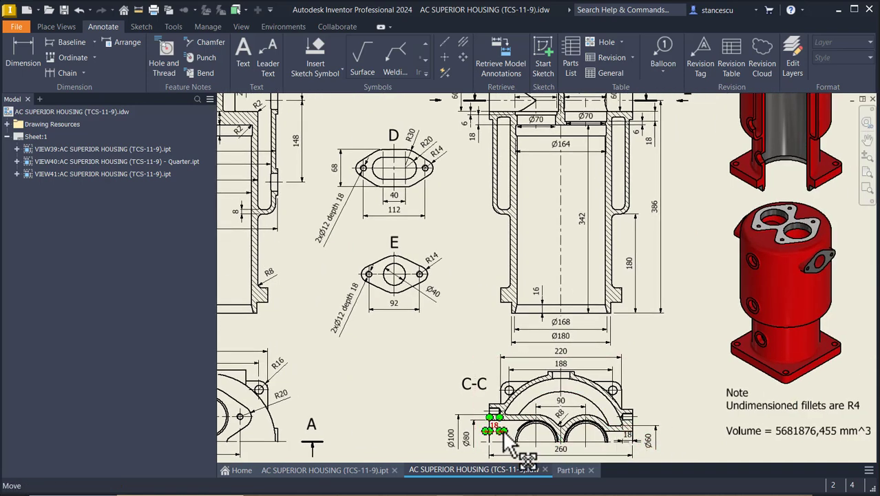
pyautogui.scroll(3, 503, 426)
pyautogui.scroll(3, 506, 432)
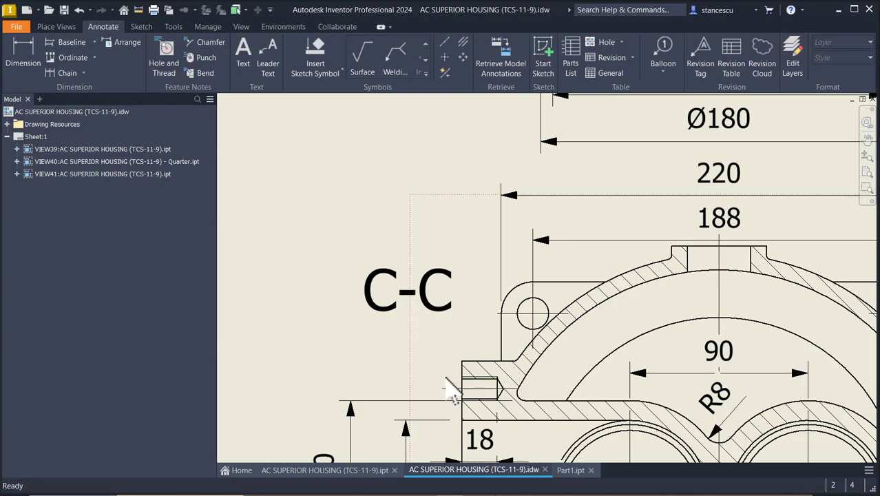
pyautogui.scroll(-6, 434, 337)
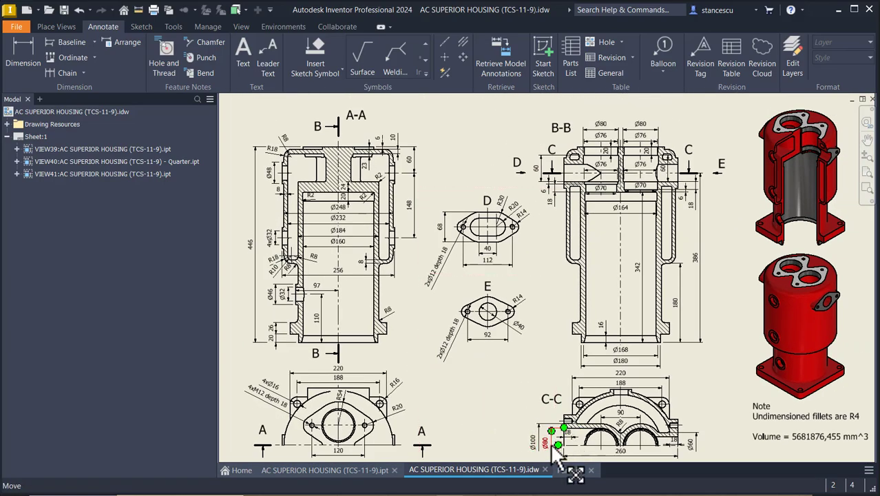
# Step: Return to Part1 and create a sketch projecting the top face of the double-port pad with its centre points, and finish it
pyautogui.click(570, 470)
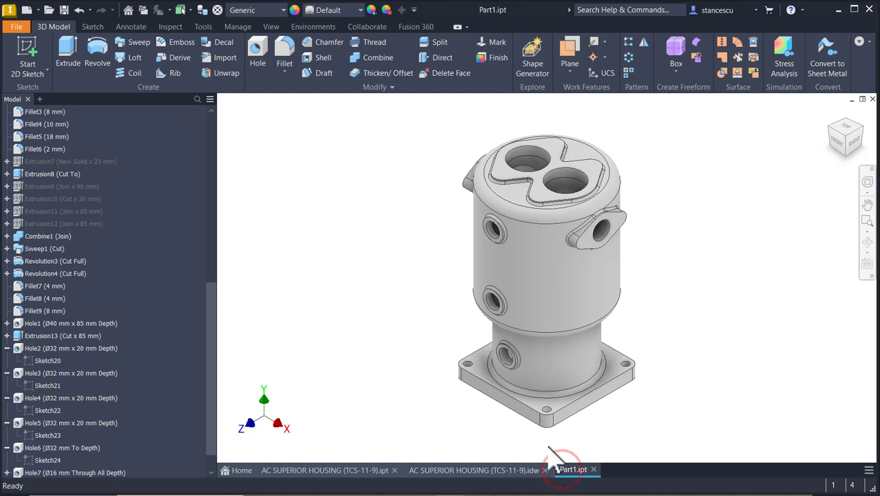
pyautogui.click(256, 63)
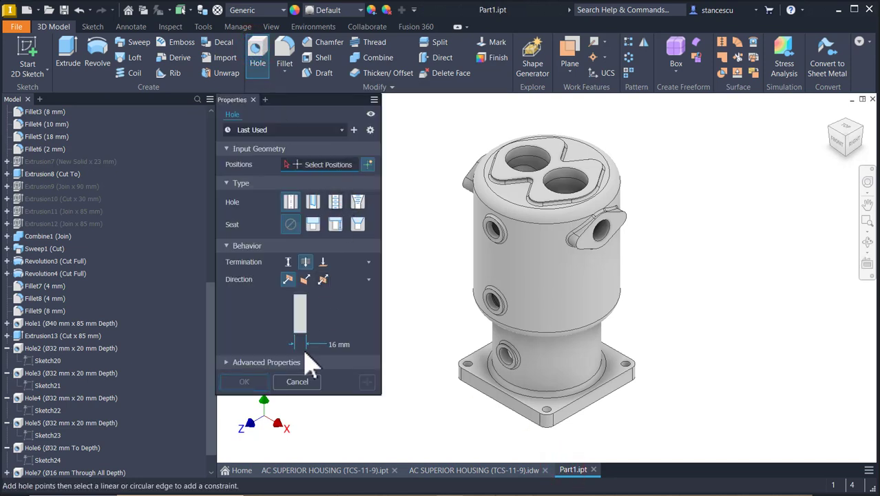
pyautogui.click(297, 382)
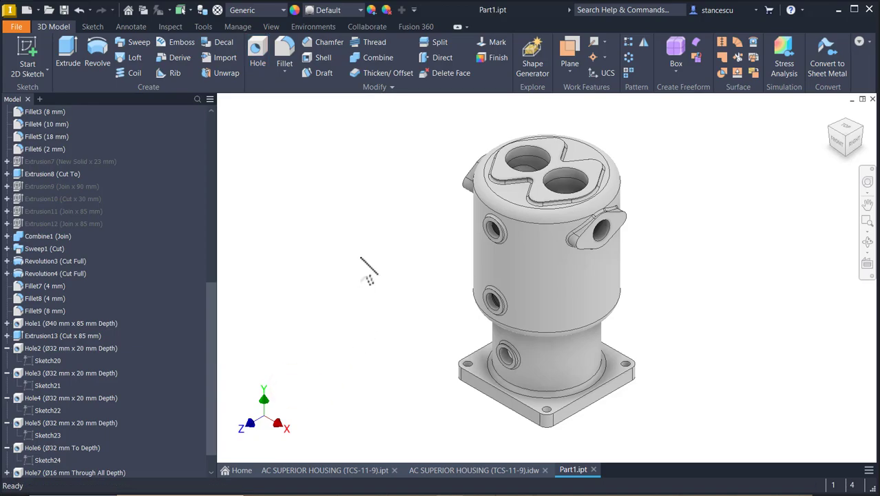
pyautogui.click(547, 192)
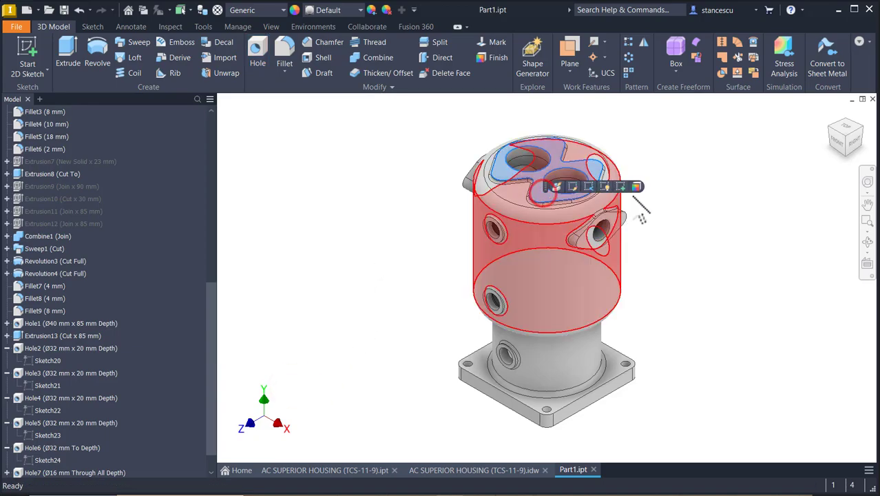
pyautogui.click(620, 186)
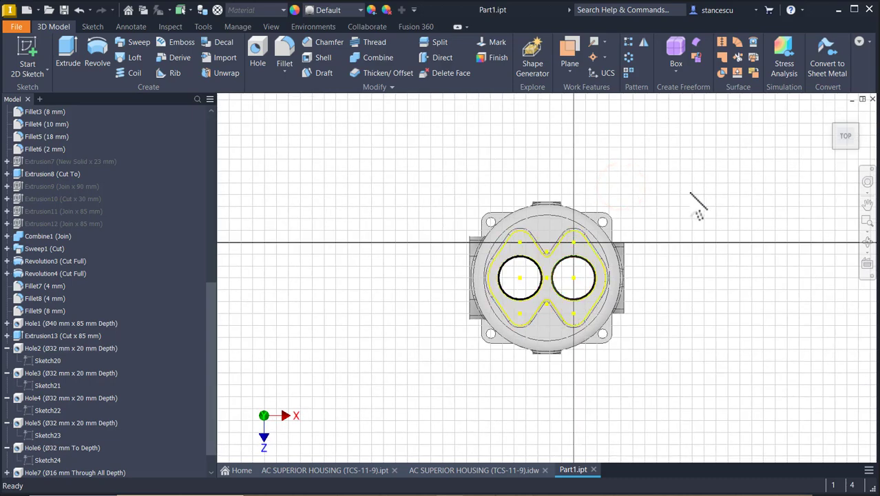
pyautogui.click(700, 60)
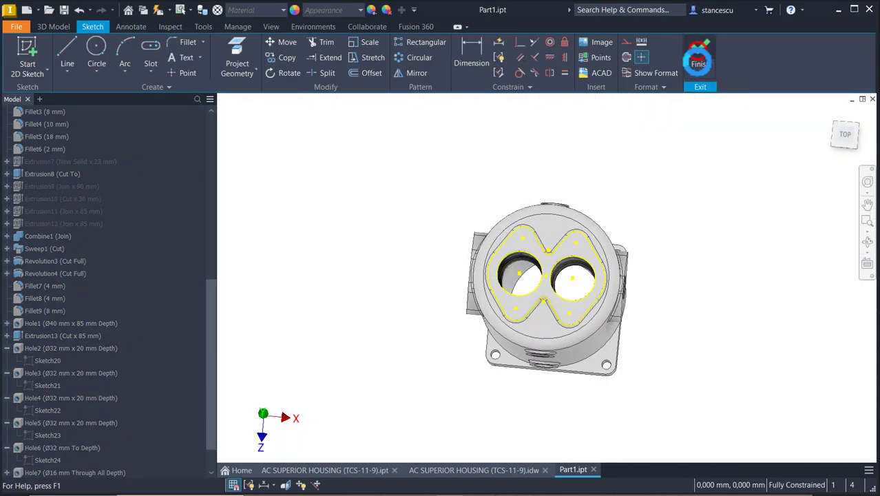
pyautogui.scroll(-3, 495, 193)
pyautogui.moveTo(534, 196); pyautogui.dragTo(428, 297, button='middle')
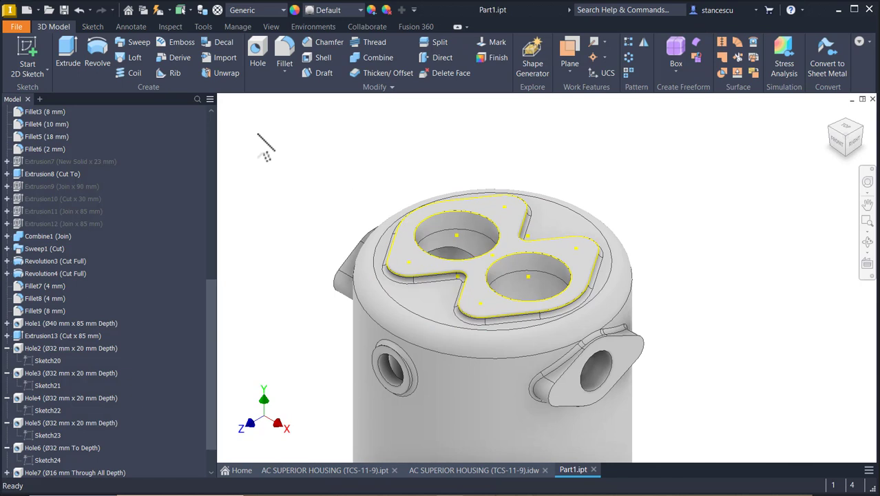
# Step: Set up a tapped hole feature with ISO Metric profile threads, size 12, designation M12x1.75, threaded to full depth
pyautogui.click(256, 55)
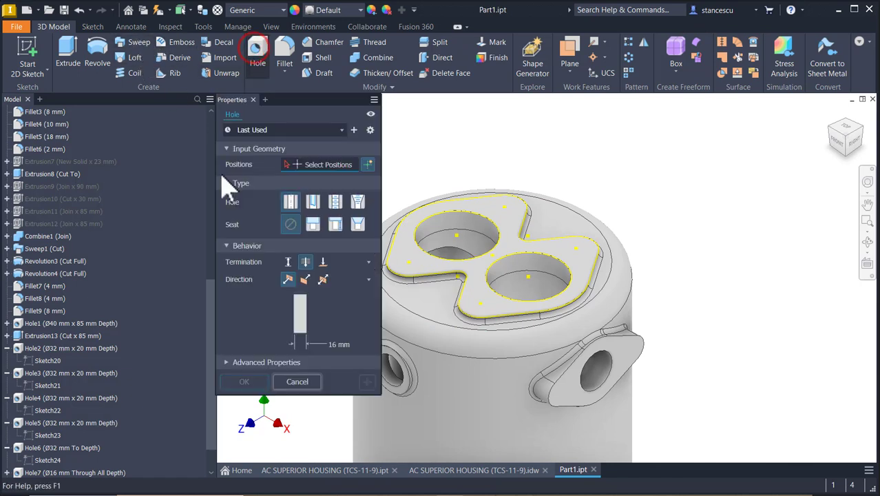
pyautogui.click(336, 202)
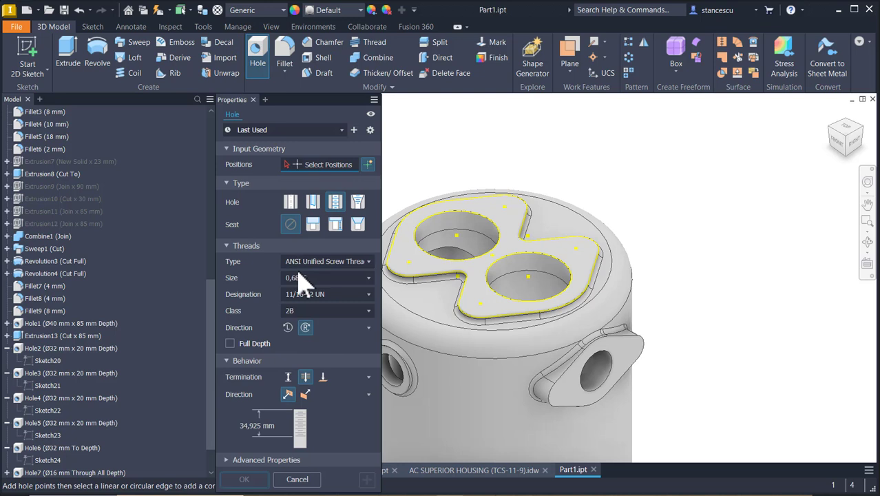
pyautogui.click(318, 262)
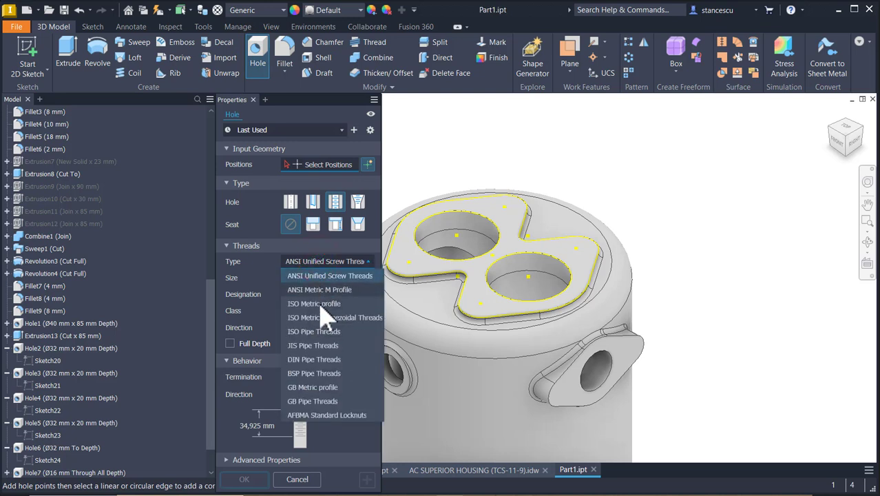
pyautogui.click(319, 303)
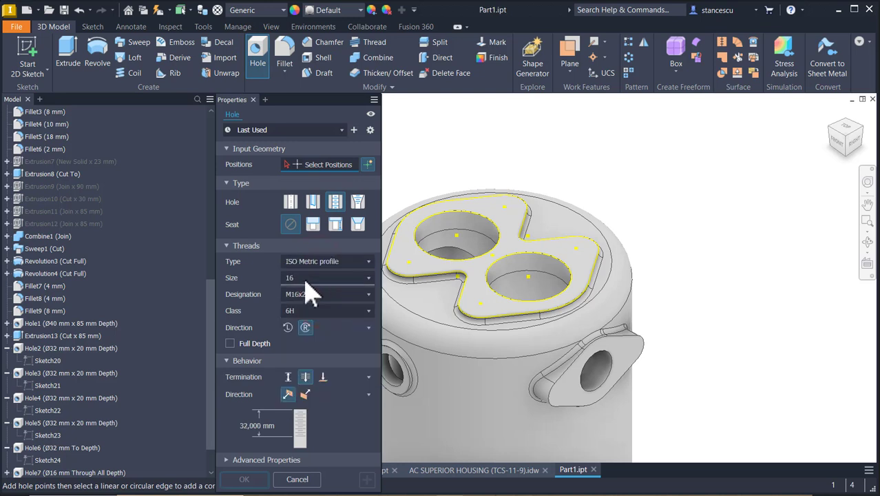
pyautogui.click(305, 279)
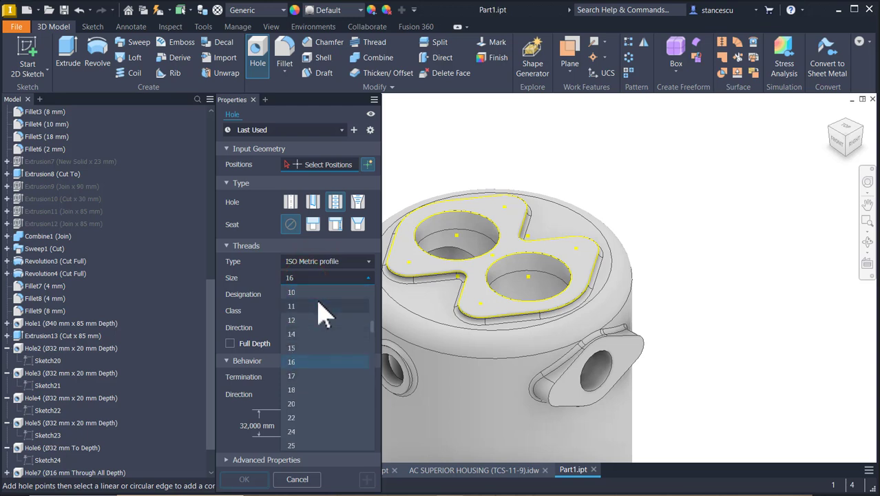
pyautogui.click(308, 321)
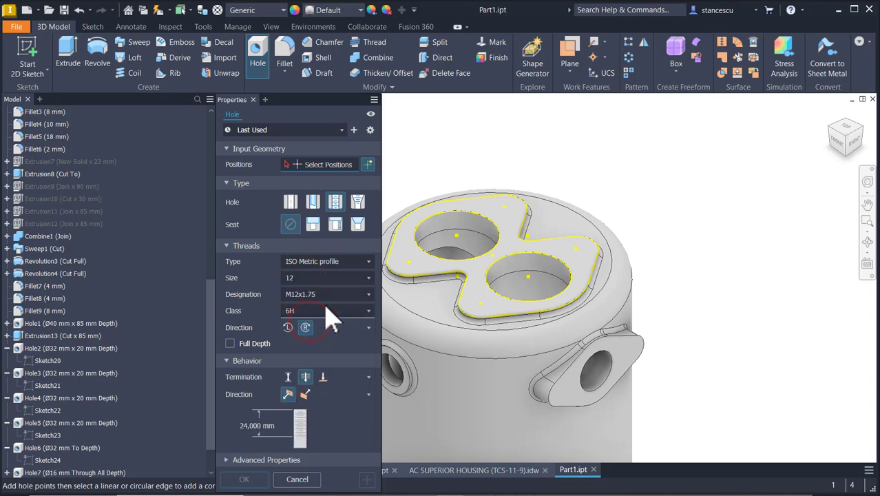
pyautogui.click(231, 344)
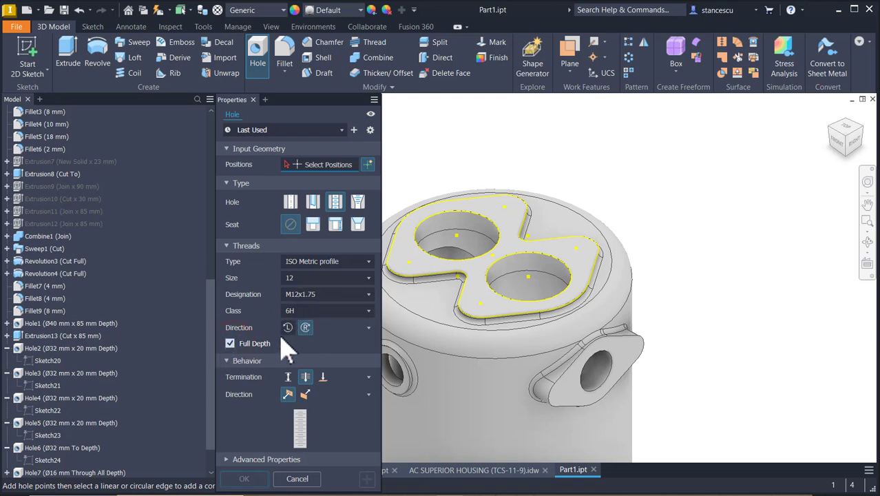
# Step: Set the threaded holes to 18 mm distance termination and place them at the four small centre points of the double-port pad
pyautogui.click(287, 378)
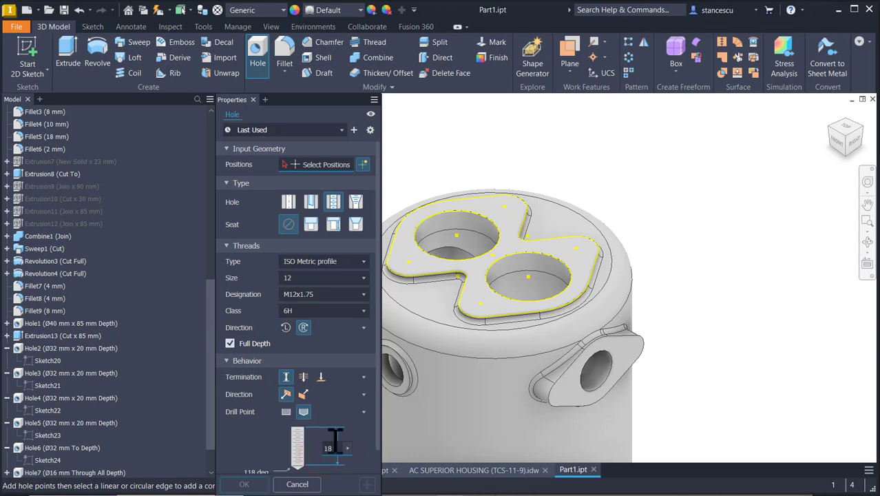
pyautogui.click(408, 265)
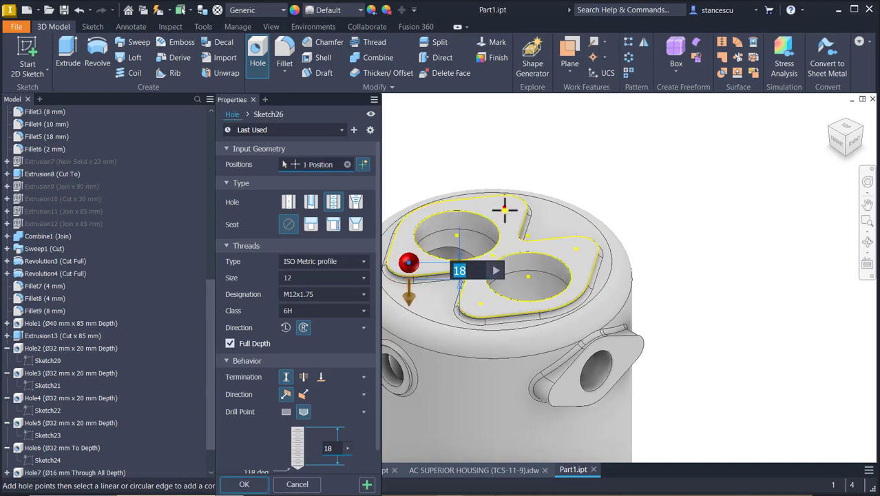
pyautogui.click(504, 207)
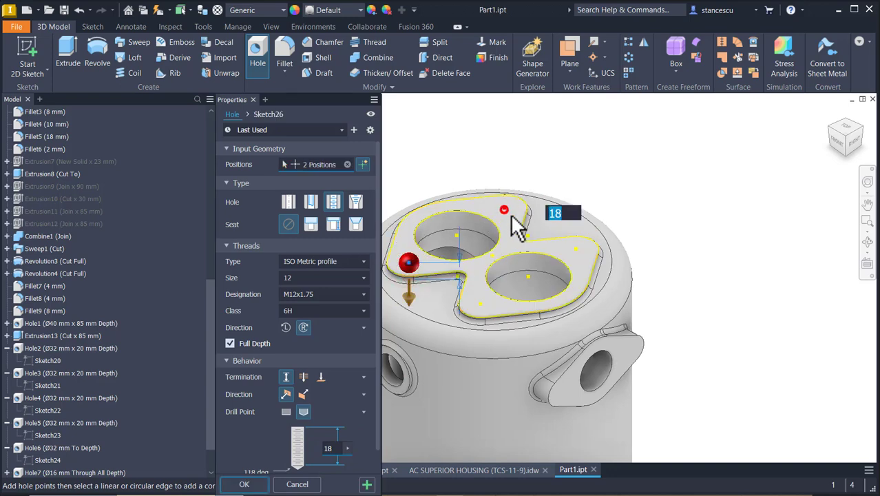
pyautogui.click(577, 249)
pyautogui.click(477, 306)
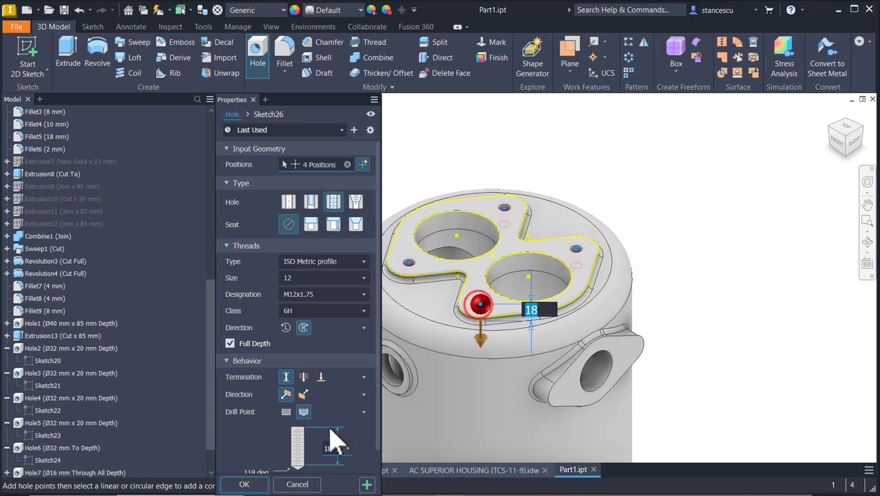
pyautogui.click(244, 484)
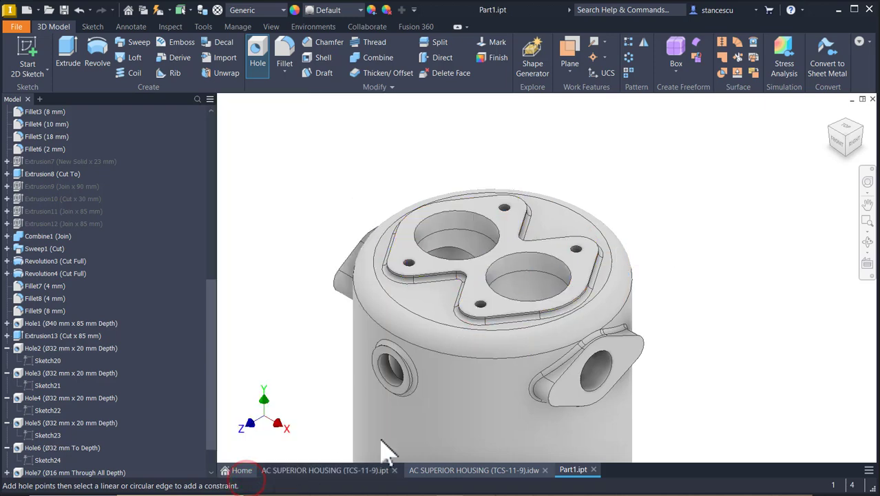
# Step: Sketch on the face of the round-port side flange and add 18 mm deep M12x1.75 threaded holes at its two outer centre points
pyautogui.click(626, 352)
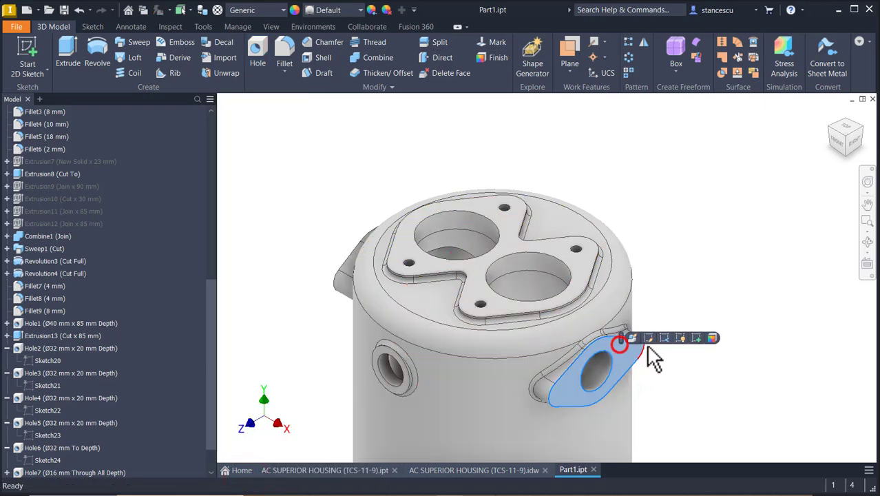
pyautogui.click(696, 337)
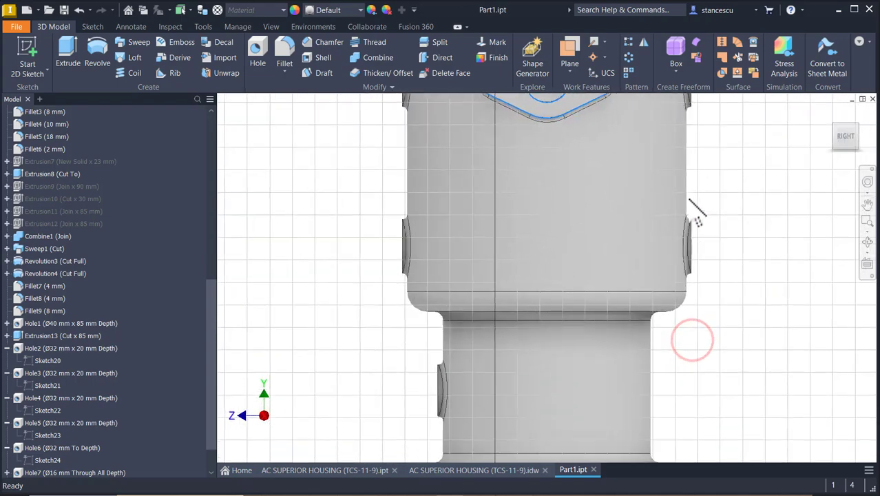
pyautogui.click(712, 55)
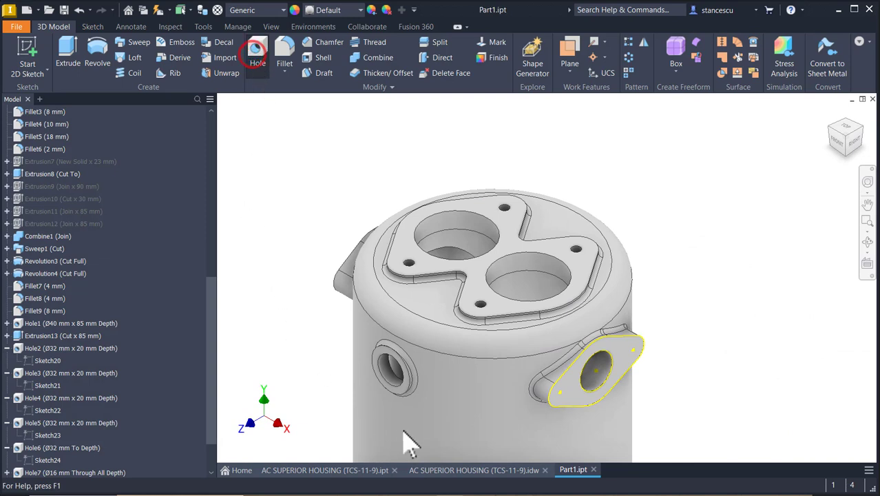
pyautogui.press('h')
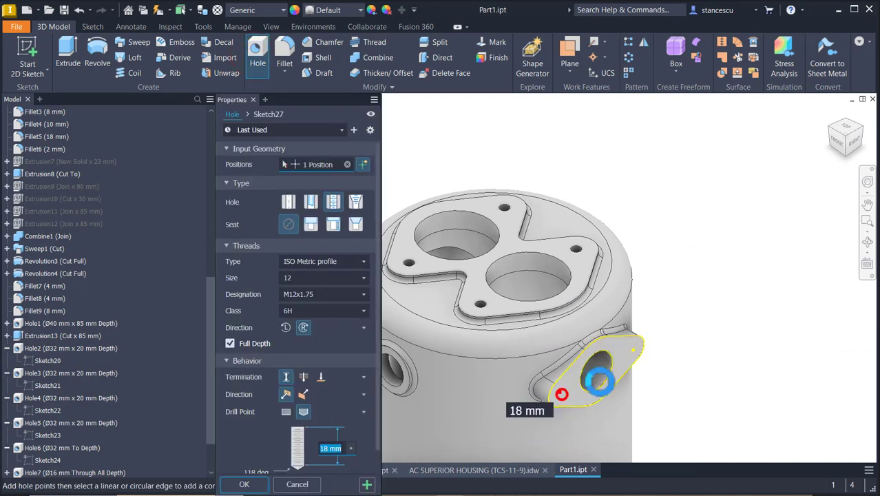
pyautogui.click(633, 350)
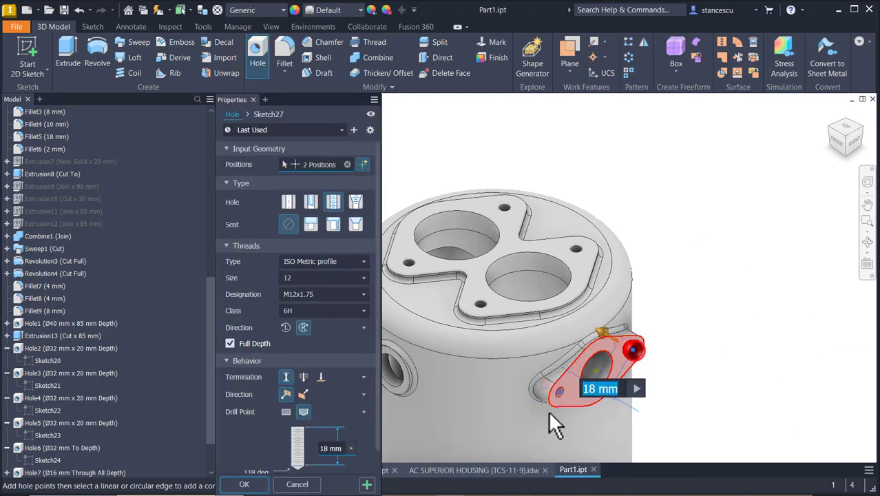
pyautogui.click(252, 484)
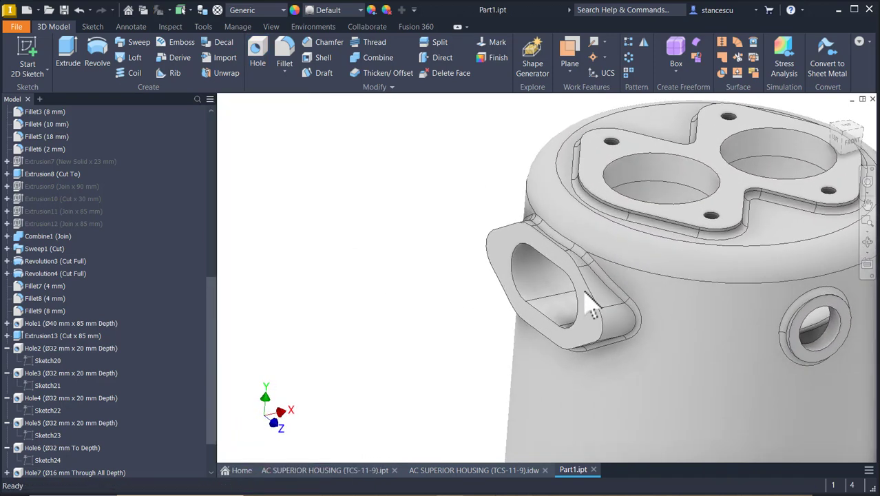
# Step: Sketch on the face of the slotted-port side flange and add 18 mm deep M12x1.75 threaded holes at its two outer centre points
pyautogui.click(516, 242)
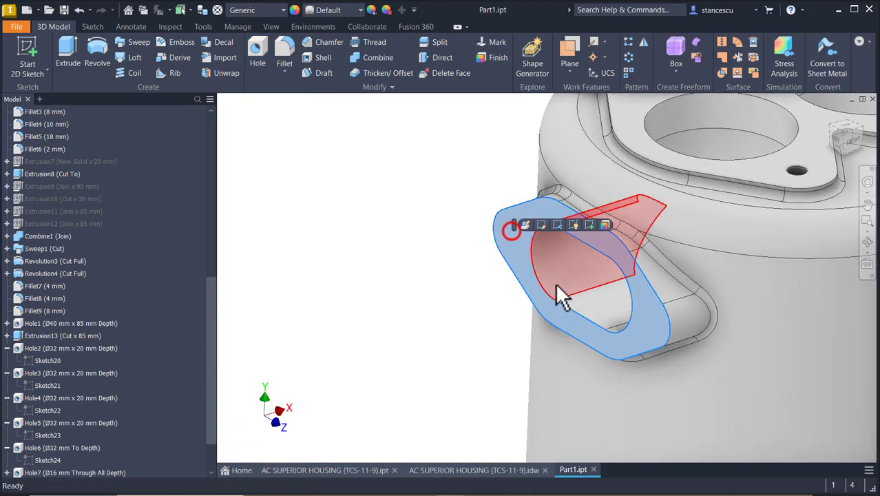
pyautogui.click(589, 226)
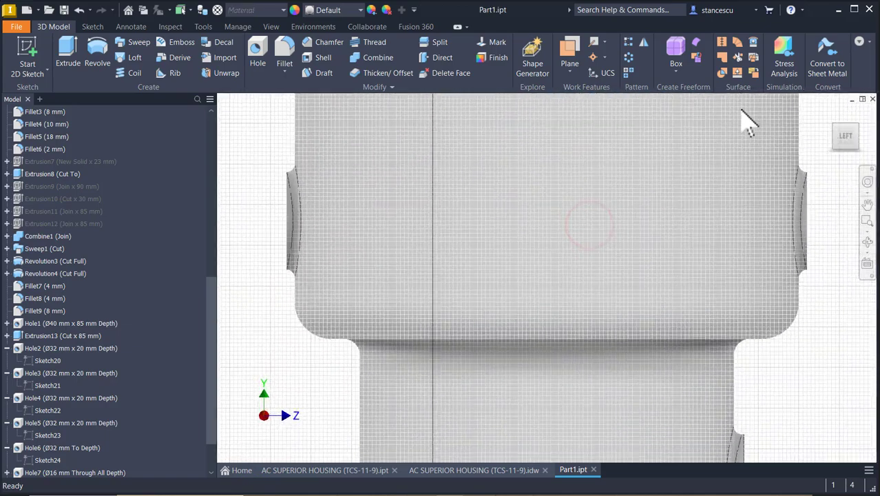
pyautogui.click(702, 49)
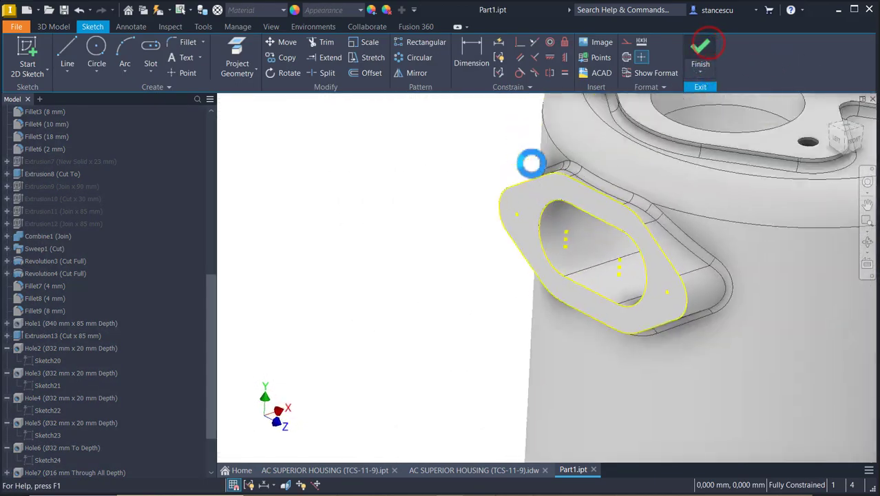
pyautogui.click(254, 54)
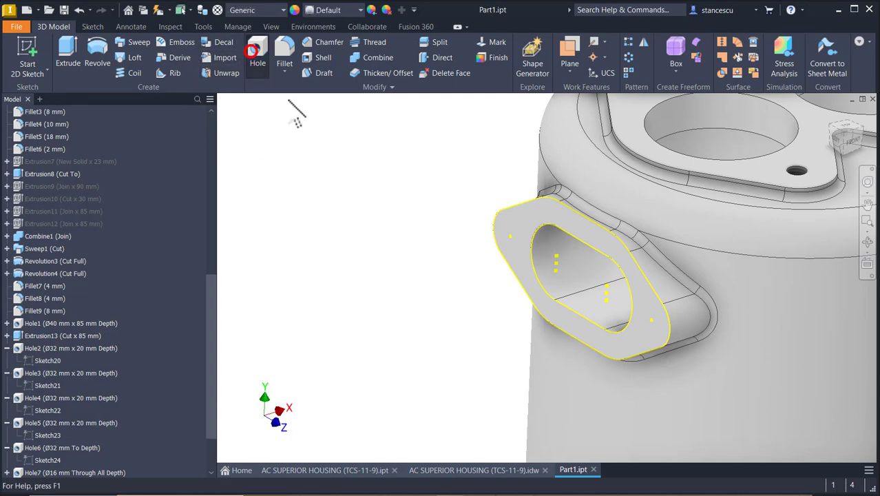
pyautogui.click(510, 238)
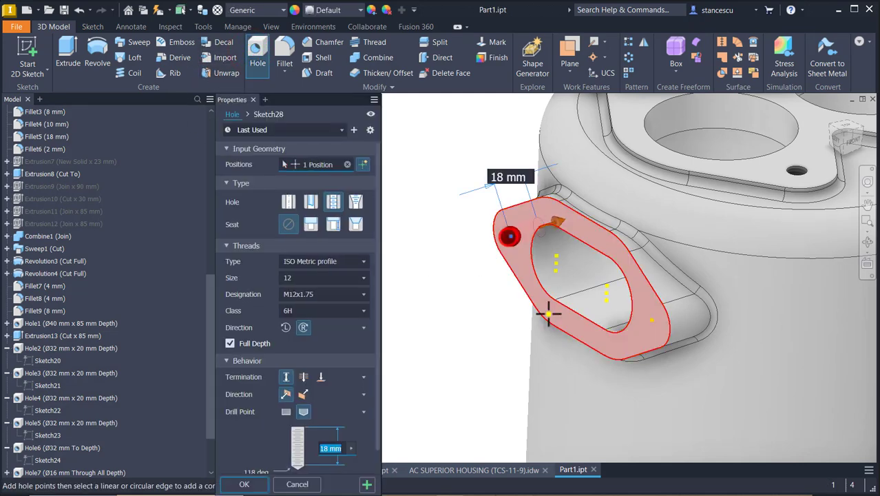
pyautogui.click(653, 322)
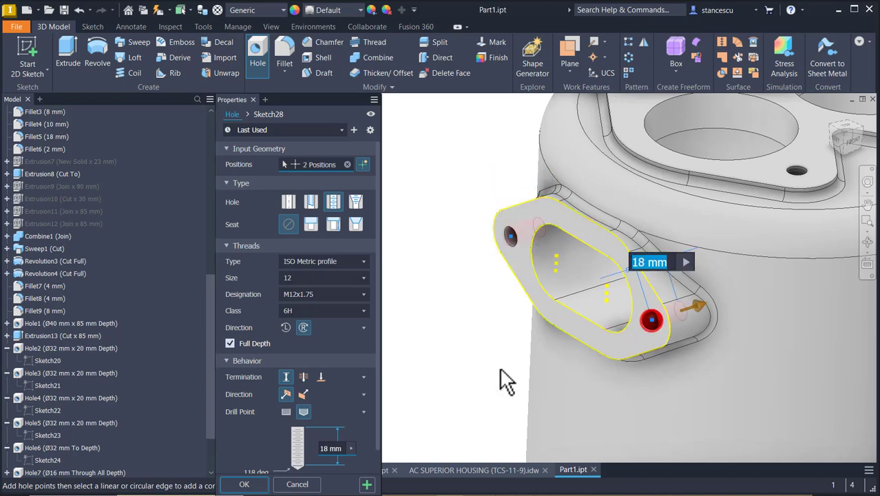
pyautogui.click(245, 484)
# Step: Restore the home view of the whole housing and collapse all children of Part1.ipt in the model tree
pyautogui.press('F6')
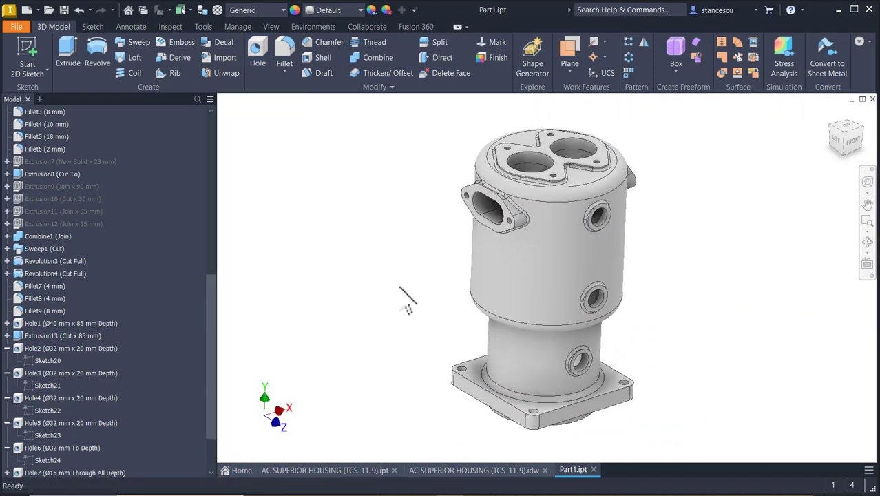
pyautogui.press('F6')
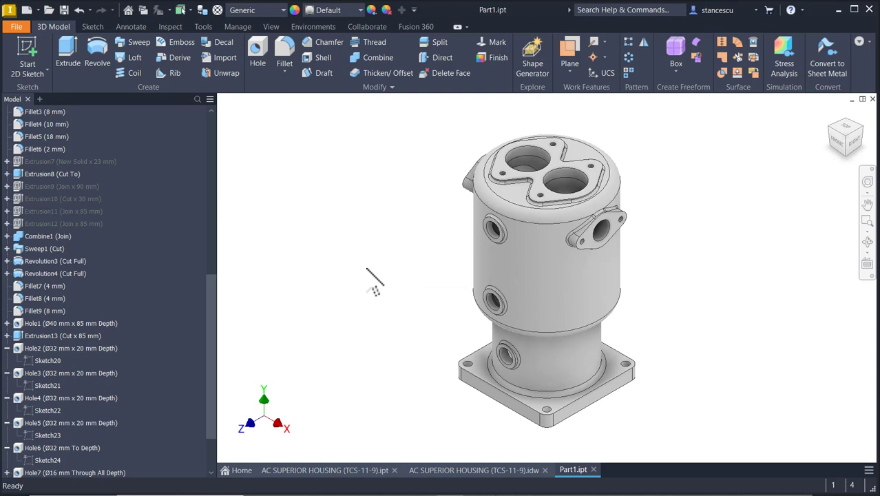
pyautogui.moveTo(214, 293); pyautogui.dragTo(238, 113)
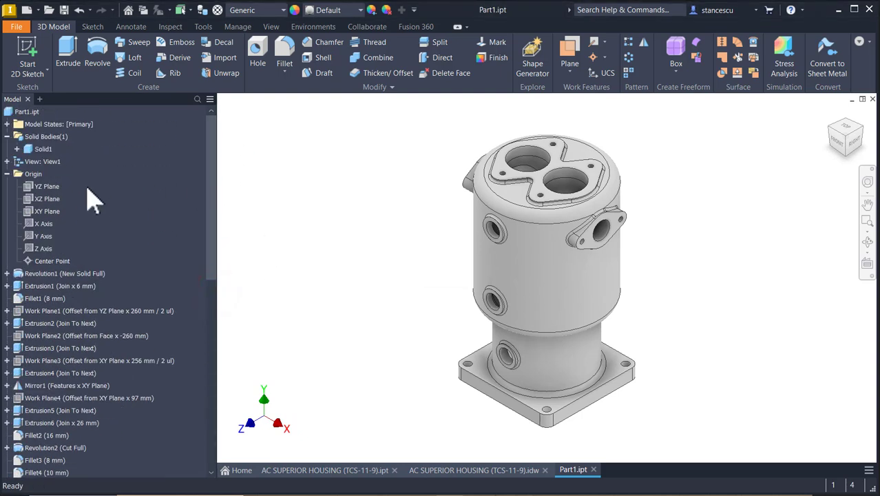
pyautogui.click(7, 173)
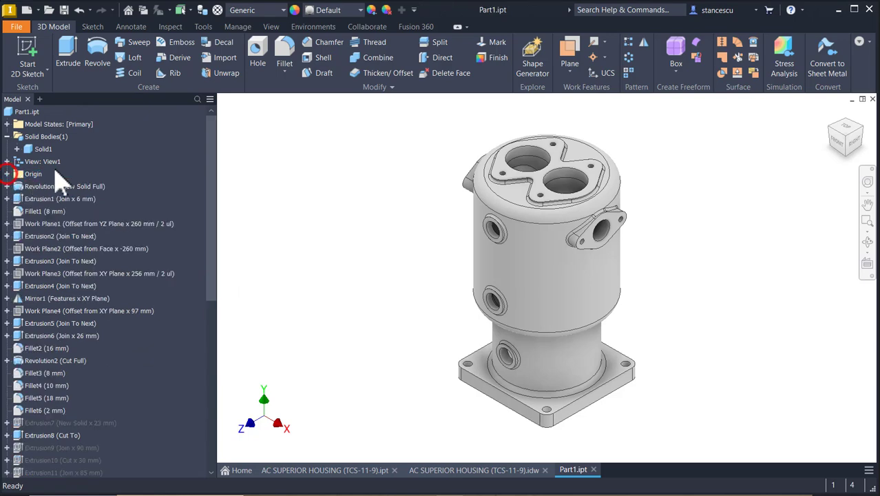
pyautogui.rightClick(16, 111)
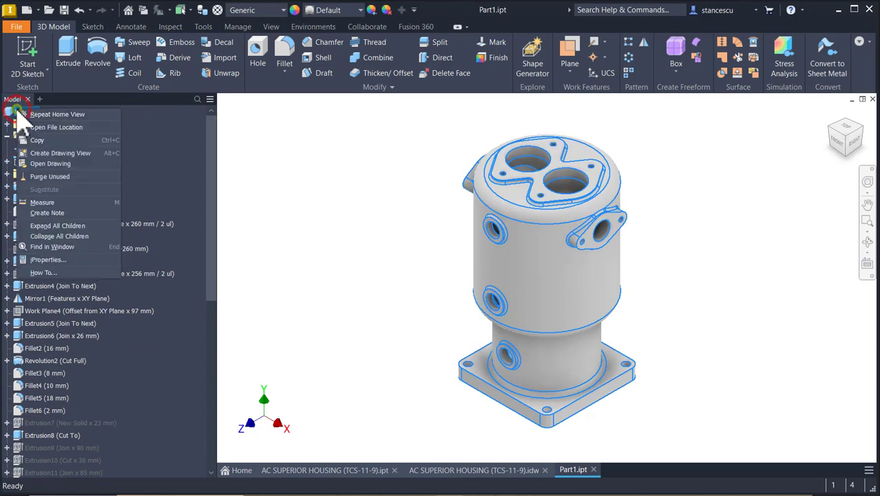
pyautogui.click(63, 237)
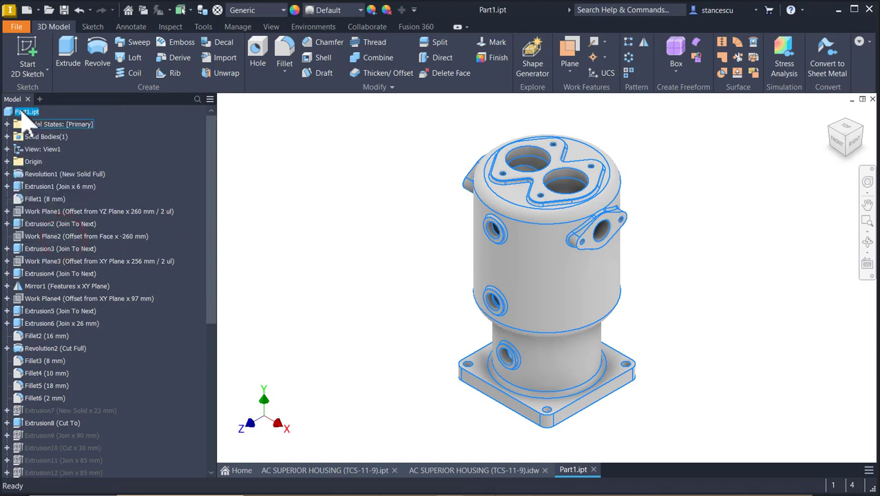
# Step: Update the physical properties in Part1's iProperties and copy the volume value to the clipboard
pyautogui.rightClick(20, 112)
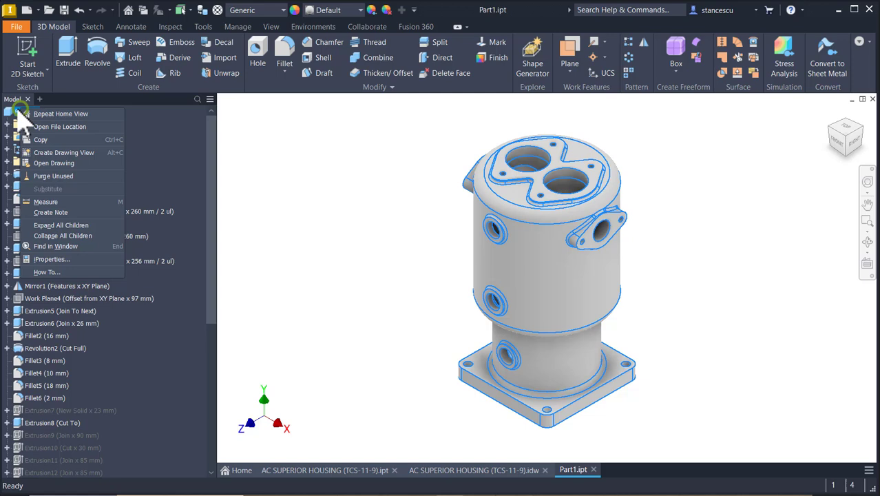
pyautogui.click(42, 259)
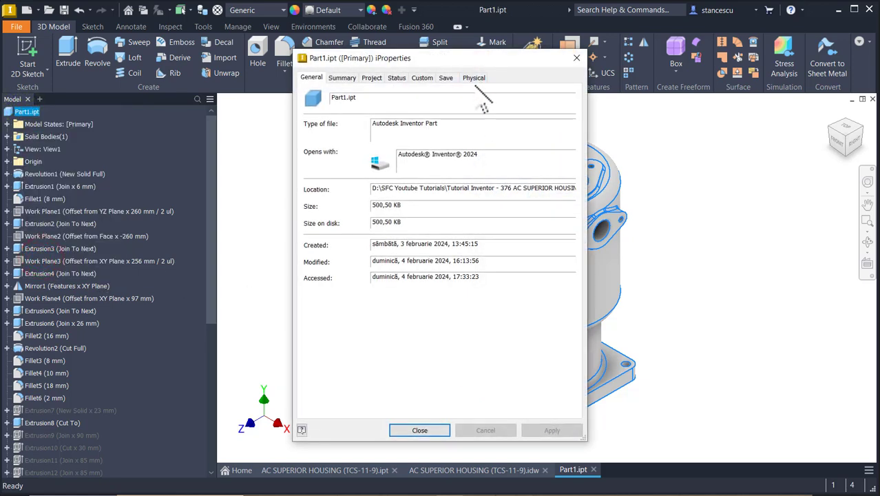
pyautogui.click(473, 78)
pyautogui.click(543, 106)
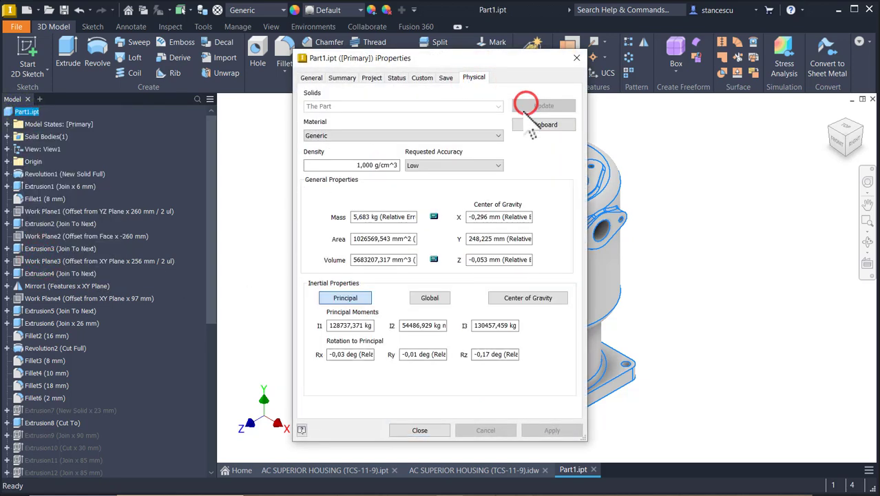
pyautogui.moveTo(410, 259); pyautogui.dragTo(375, 260)
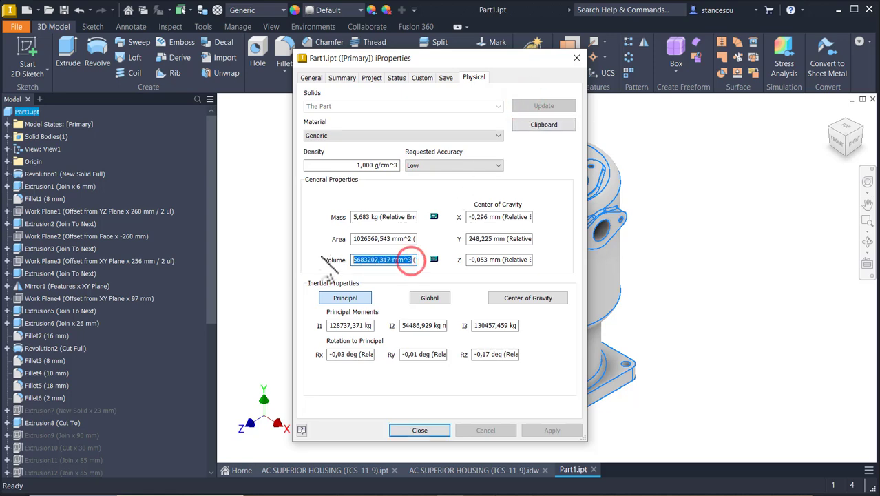
pyautogui.hotkey('ctrl', 'c')
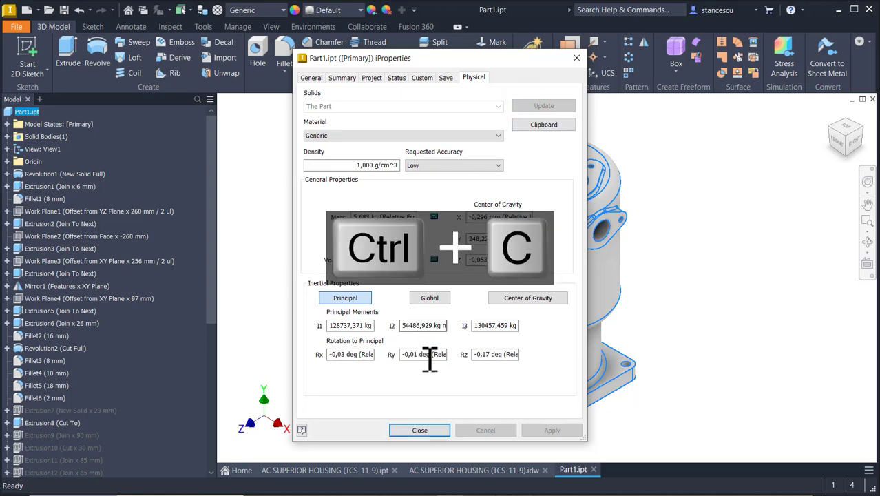
# Step: Close Part1's iProperties, open the volume note in AC SUPERIOR HOUSING (TCS-11-9).idw for editing, and paste the copied volume on a new line
pyautogui.click(434, 429)
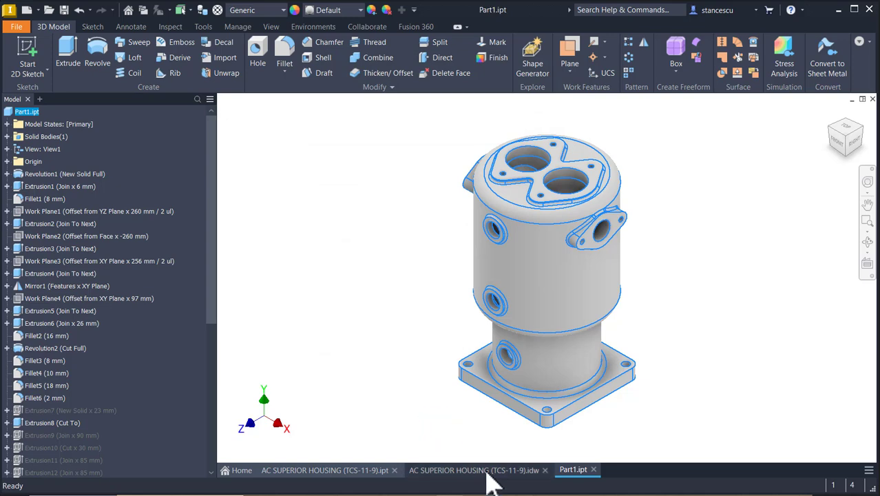
pyautogui.click(486, 470)
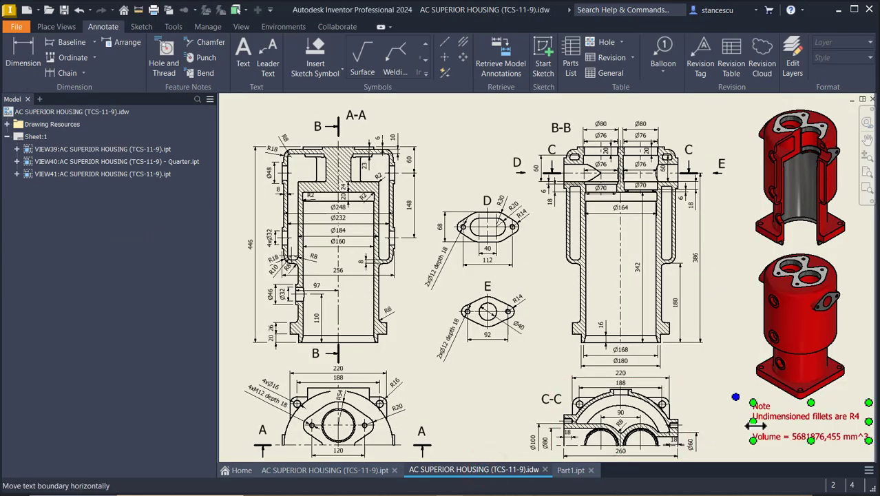
pyautogui.doubleClick(782, 434)
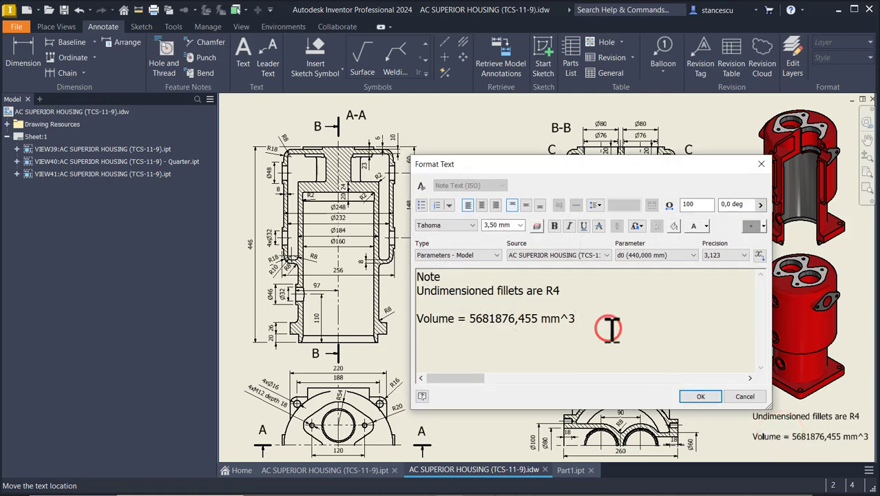
pyautogui.press('Return')
pyautogui.hotkey('ctrl', 'v')
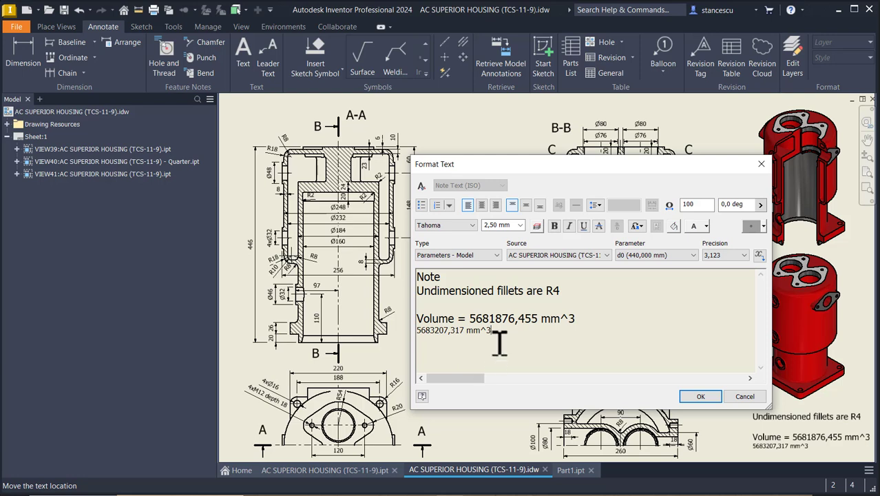
# Step: Set the pasted volume's text height to 3,50 mm and indent it directly beneath the existing volume value
pyautogui.moveTo(495, 331); pyautogui.dragTo(412, 332)
pyautogui.click(520, 226)
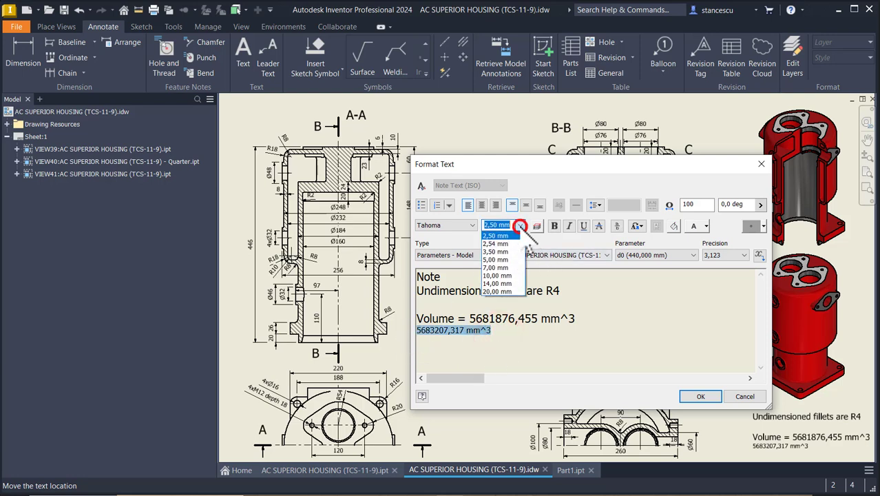
pyautogui.click(508, 248)
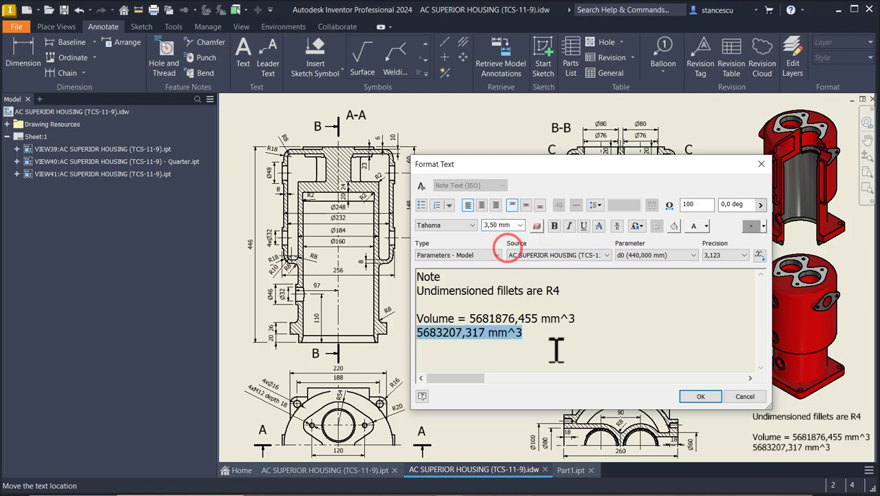
pyautogui.click(419, 332)
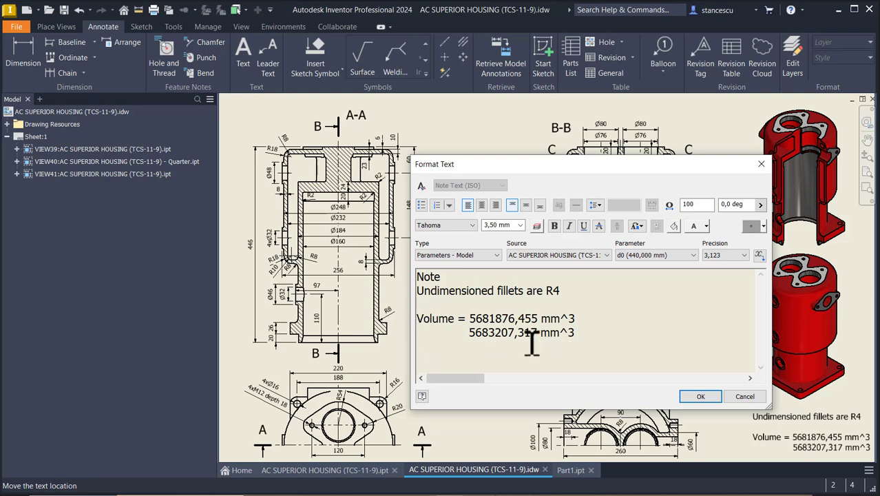
# Step: Remove the old volume and extra spaces so the line reads "Volume = 5683207,317 mm^3", then accept the note
pyautogui.click(468, 321)
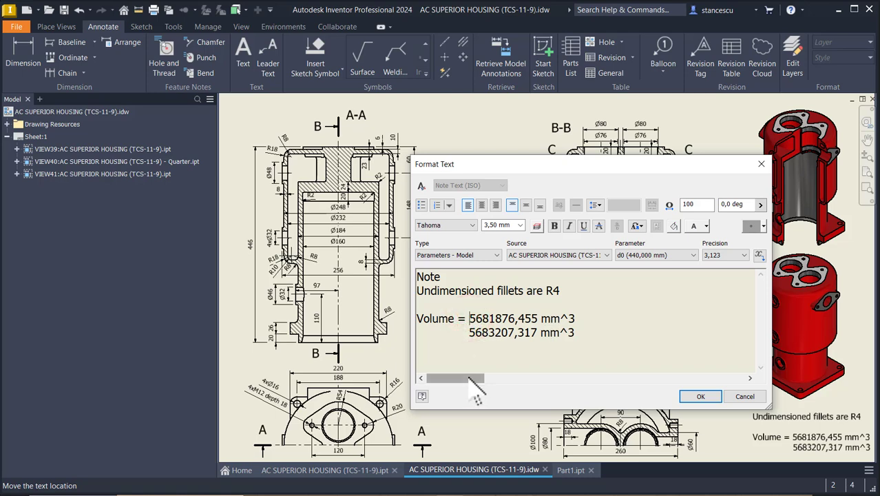
pyautogui.hotkey('shift', 'End')
pyautogui.press('Delete')
pyautogui.press('Delete')
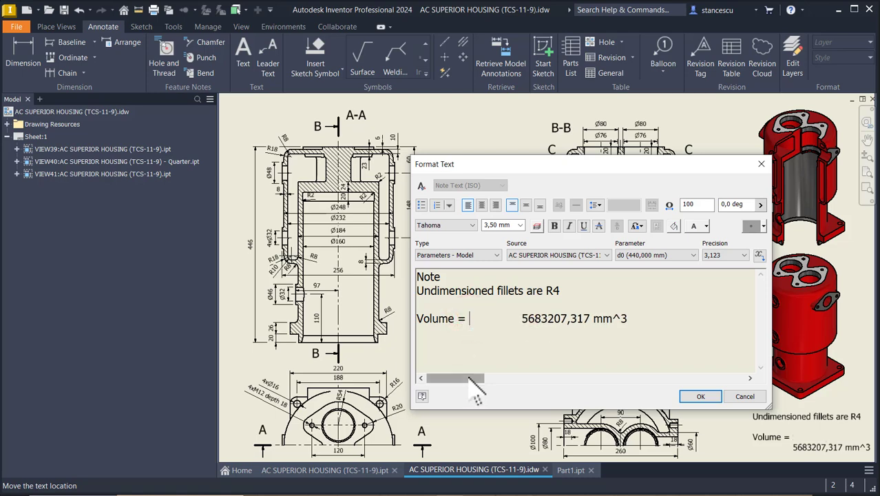
pyautogui.hotkey('ctrl', 'shift', 'Right')
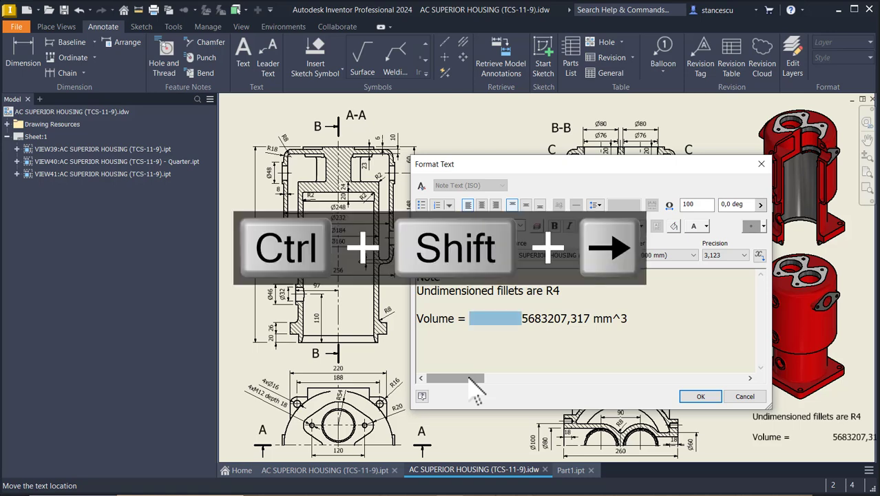
pyautogui.press('Delete')
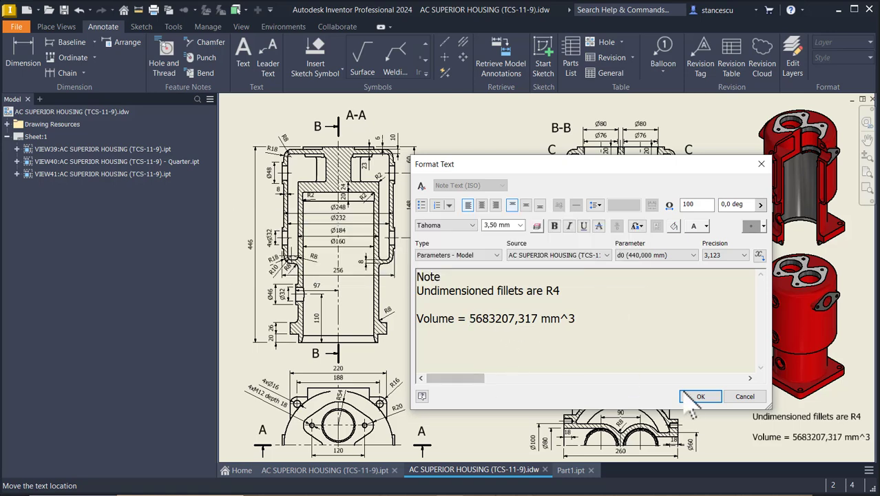
pyautogui.click(700, 396)
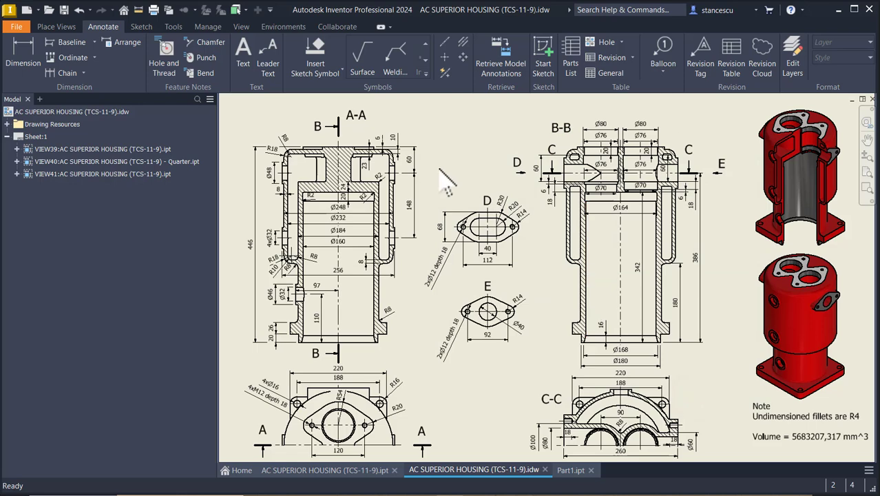
pyautogui.click(461, 148)
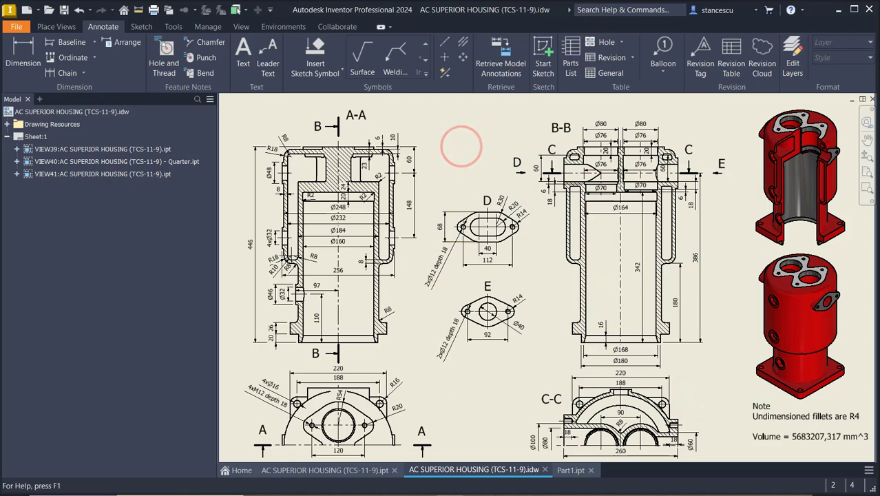
# Step: Return to Part1.ipt and assign the Steel, Cast material to the housing
pyautogui.click(570, 470)
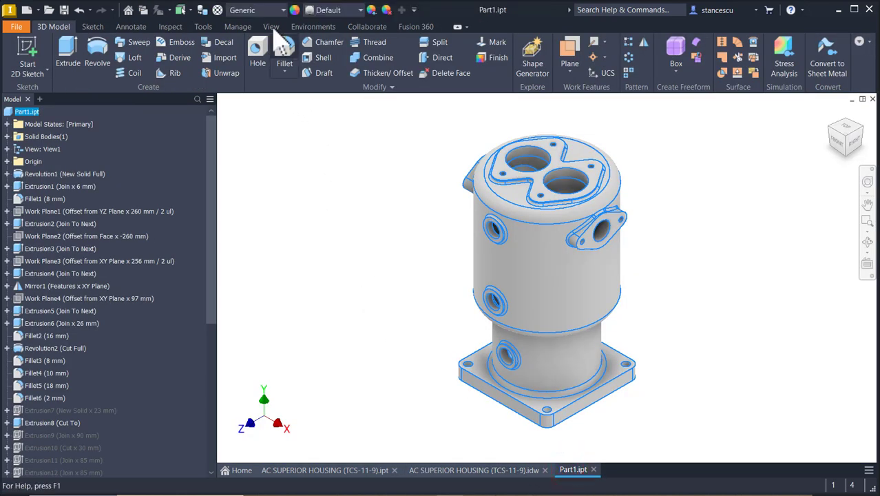
pyautogui.click(279, 10)
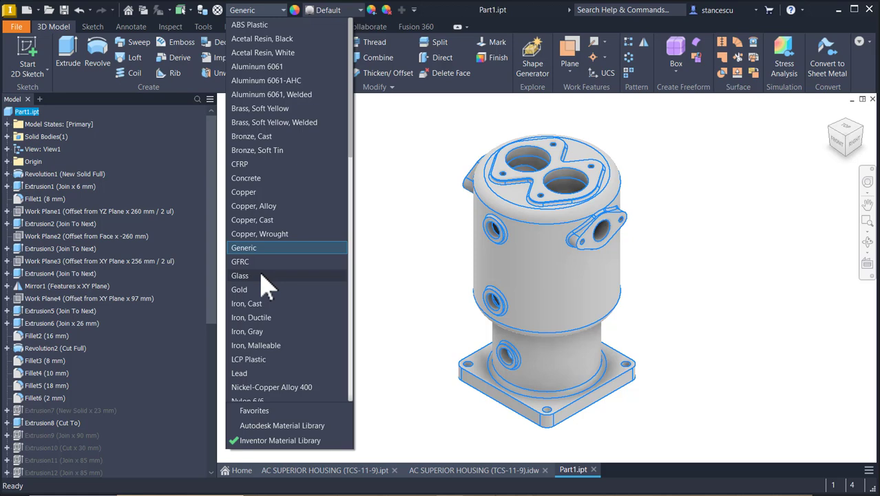
pyautogui.scroll(-10, 267, 285)
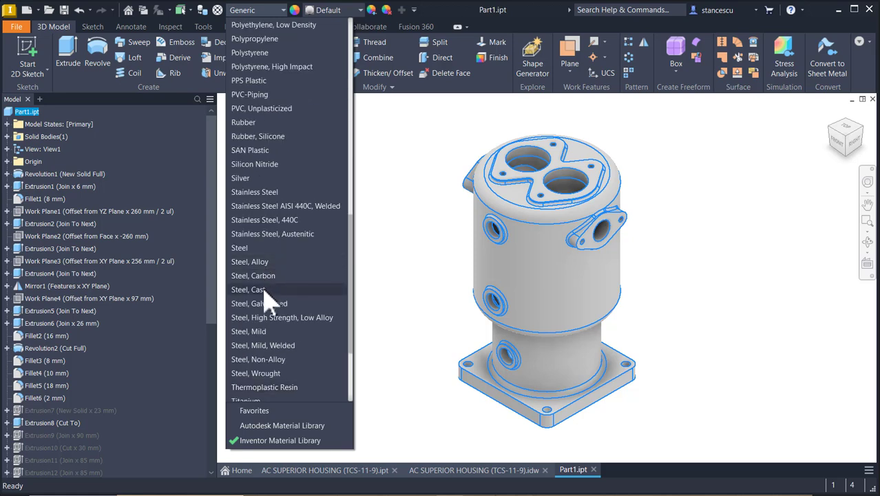
pyautogui.click(272, 289)
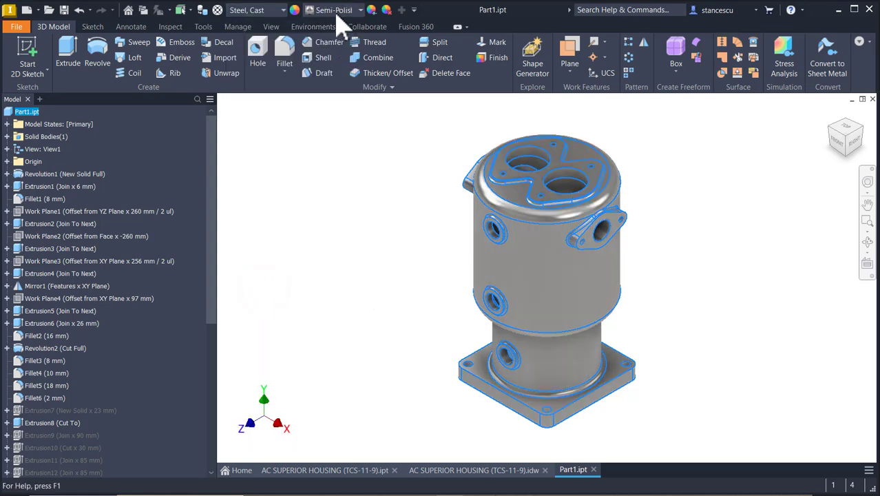
# Step: Set the appearance of the whole housing to Red and clear the selection
pyautogui.click(332, 12)
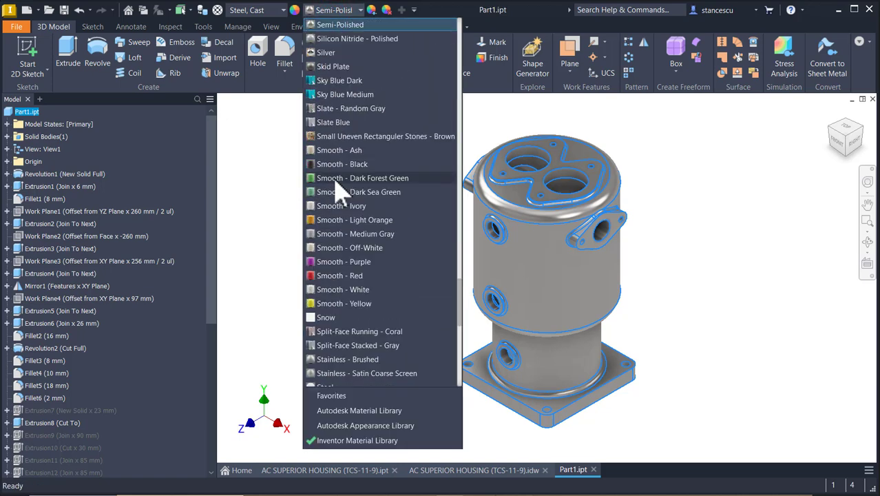
pyautogui.scroll(4, 342, 191)
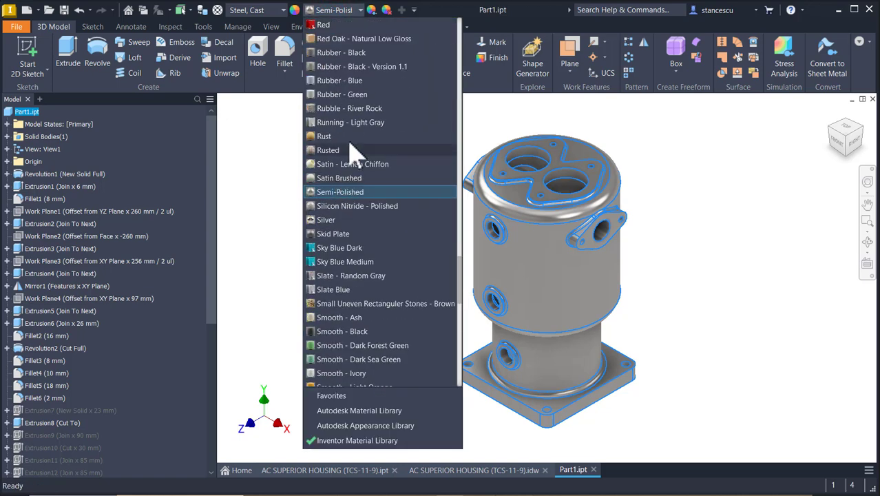
pyautogui.click(321, 26)
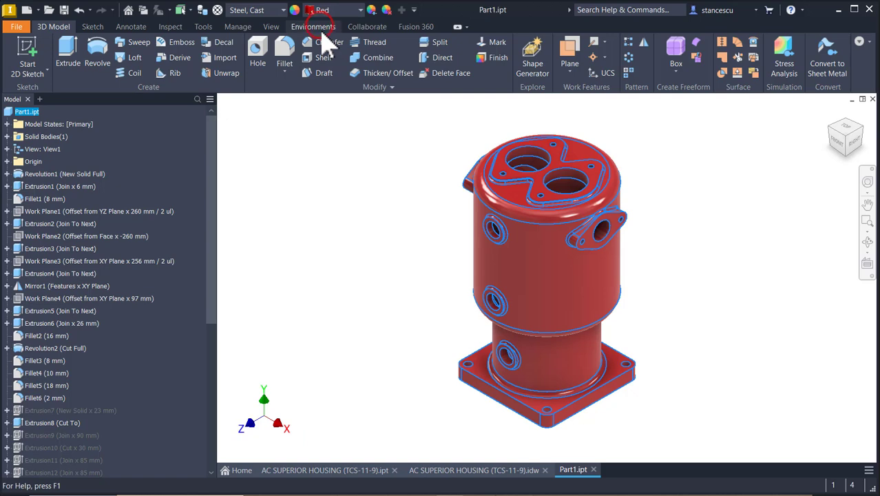
pyautogui.click(714, 166)
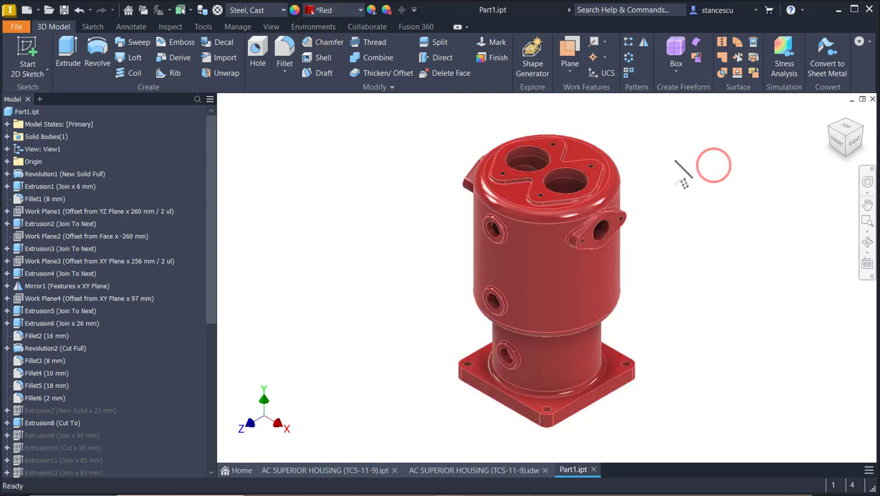
# Step: Select the housing's top flange face together with the stepped inner bore faces of its two round ports
pyautogui.scroll(3, 623, 173)
pyautogui.scroll(2, 627, 183)
pyautogui.click(607, 168)
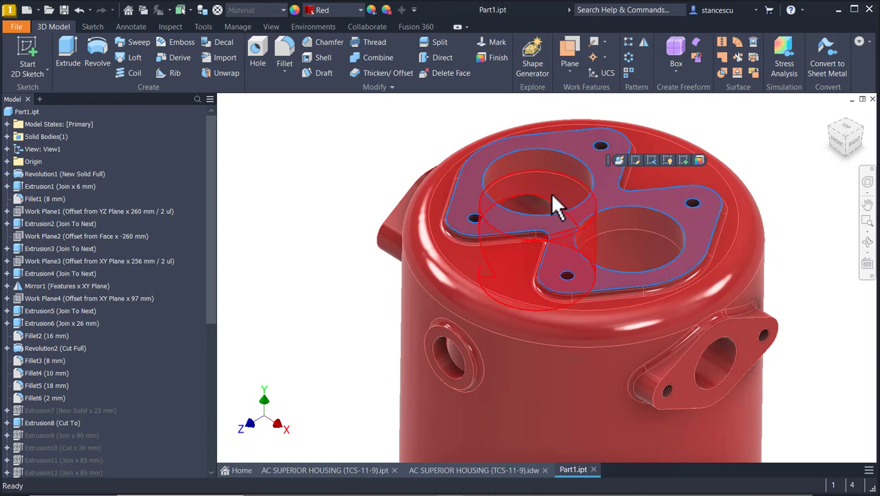
pyautogui.keyDown('ctrl'); pyautogui.click(539, 162); pyautogui.keyUp('ctrl')
pyautogui.keyDown('ctrl'); pyautogui.click(616, 216); pyautogui.keyUp('ctrl')
pyautogui.keyDown('shift'); pyautogui.moveTo(548, 245); pyautogui.dragTo(543, 249, button='middle'); pyautogui.keyUp('shift')
pyautogui.press('pageup')
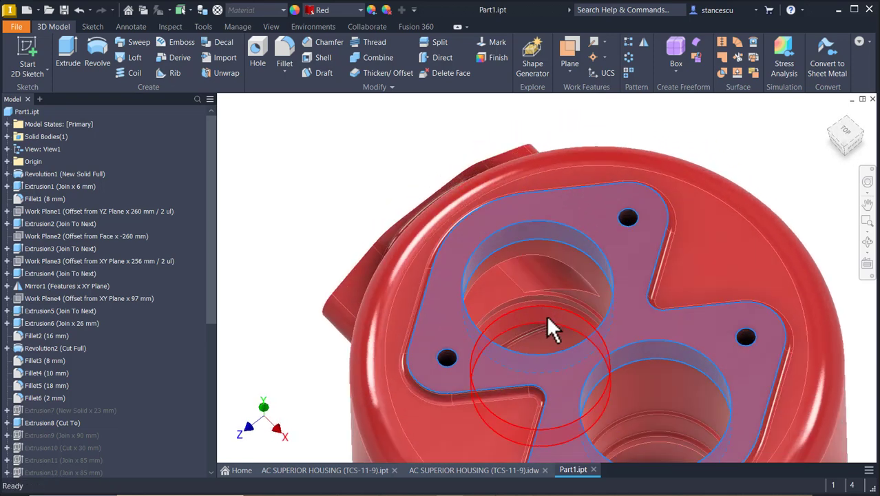
pyautogui.scroll(2, 528, 313)
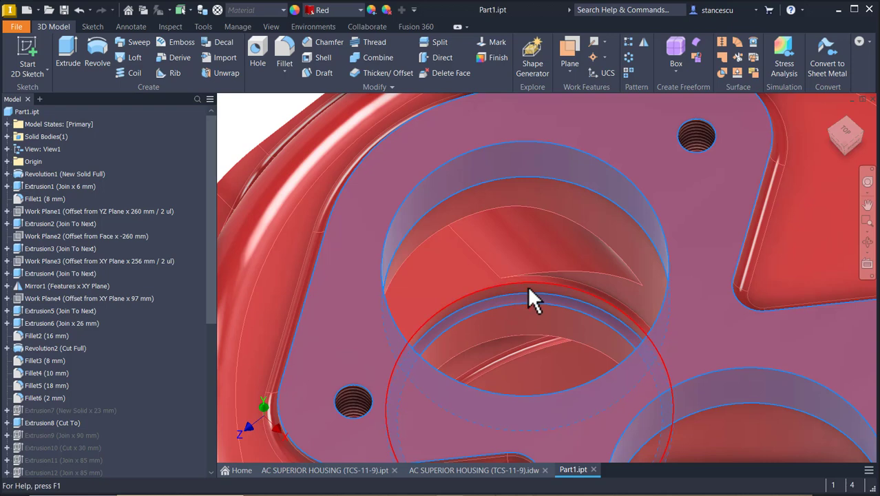
pyautogui.moveTo(706, 422); pyautogui.dragTo(623, 304, button='middle')
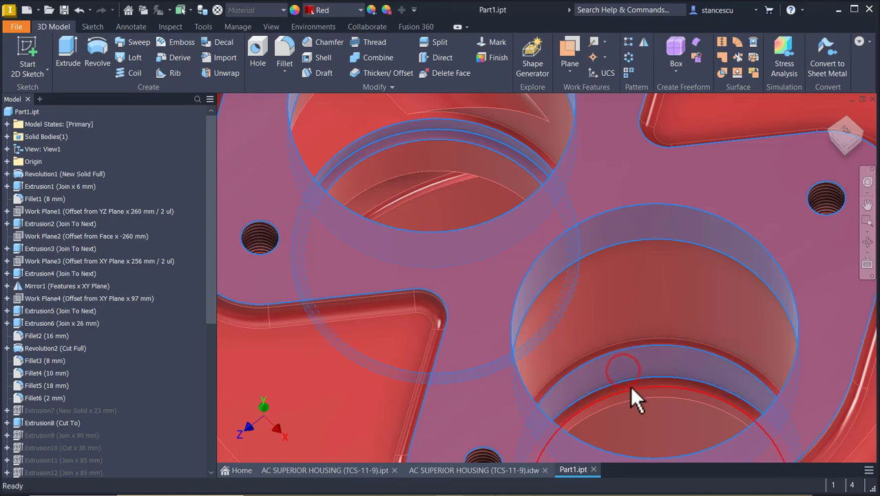
pyautogui.scroll(2, 631, 387)
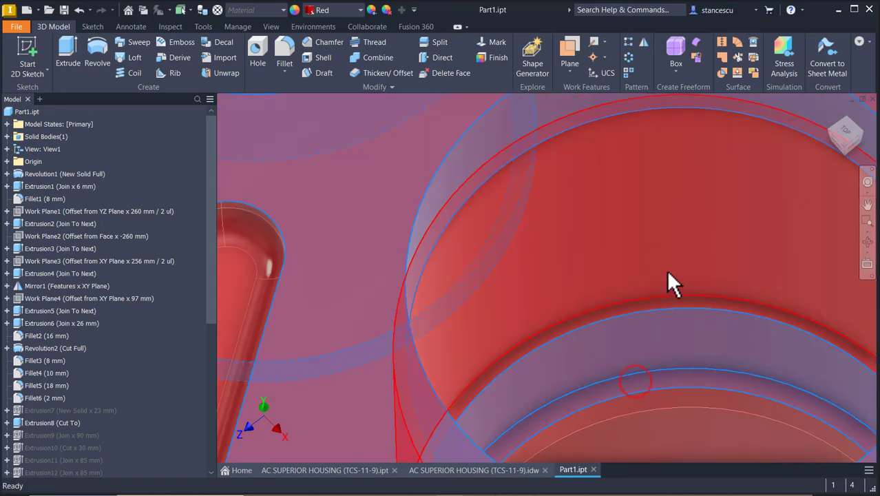
pyautogui.scroll(-3, 666, 269)
pyautogui.scroll(-3, 671, 289)
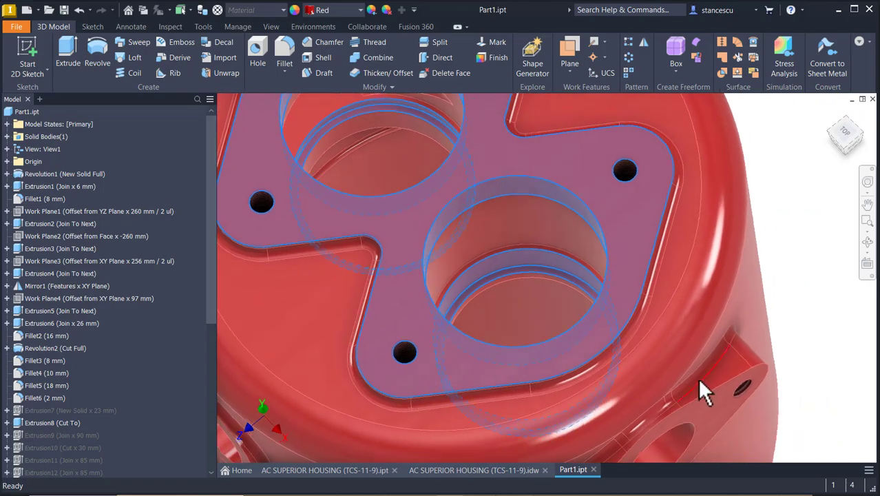
# Step: Add the side flange faces, the square base's underside, the round spigot and the main bore to the face selection
pyautogui.keyDown('shift'); pyautogui.moveTo(719, 427); pyautogui.dragTo(499, 346, button='middle'); pyautogui.keyUp('shift')
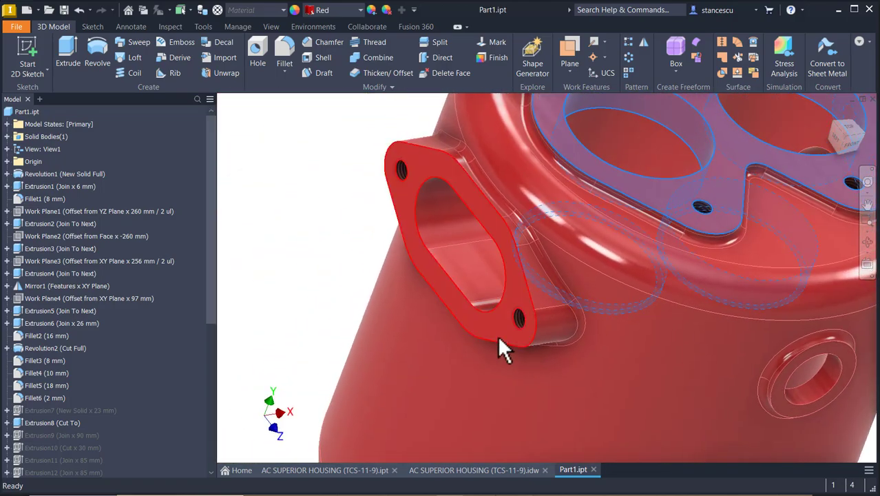
pyautogui.click(497, 325)
pyautogui.keyDown('shift'); pyautogui.moveTo(566, 370); pyautogui.dragTo(527, 381, button='middle'); pyautogui.keyUp('shift')
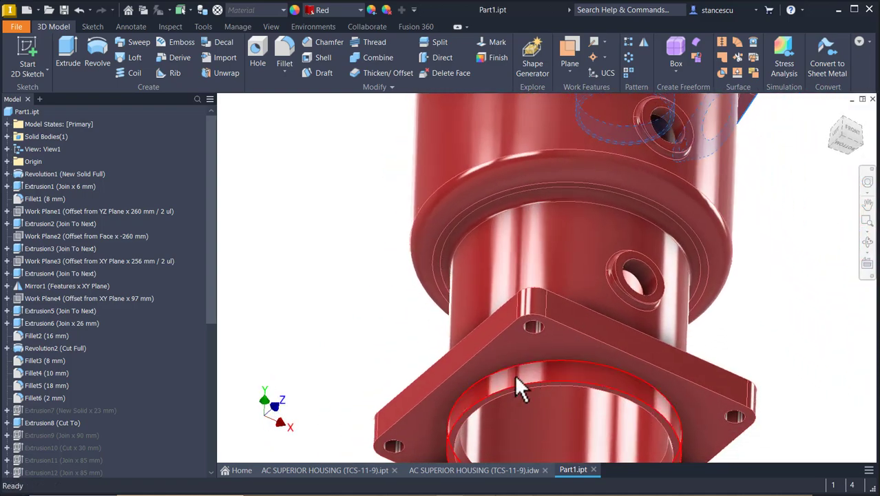
pyautogui.click(523, 362)
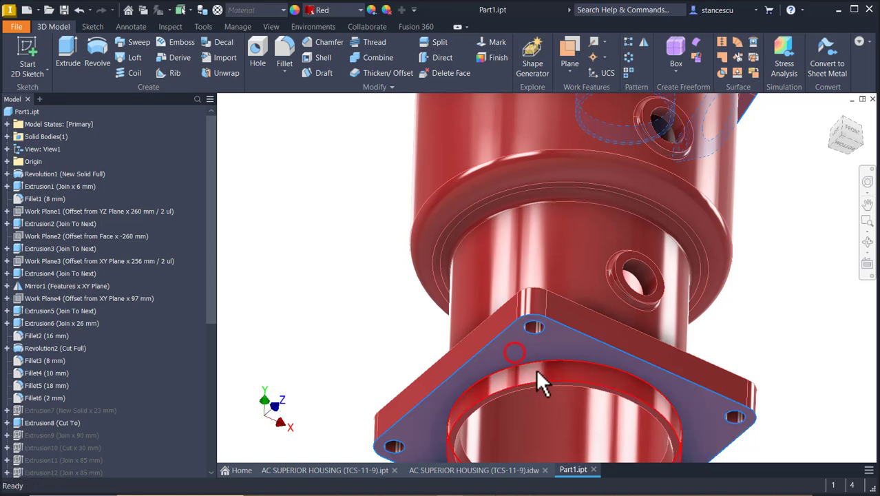
pyautogui.keyDown('shift'); pyautogui.moveTo(606, 431); pyautogui.dragTo(544, 436, button='middle'); pyautogui.keyUp('shift')
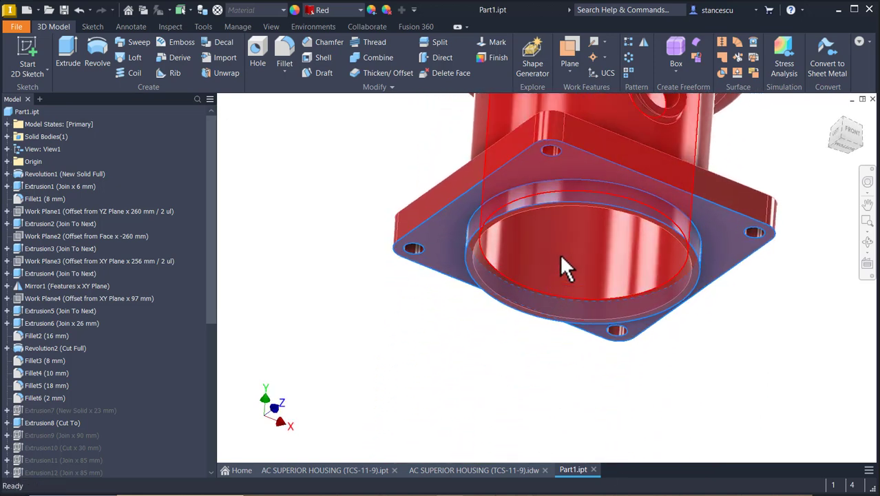
pyautogui.keyDown('ctrl'); pyautogui.click(522, 301); pyautogui.keyUp('ctrl')
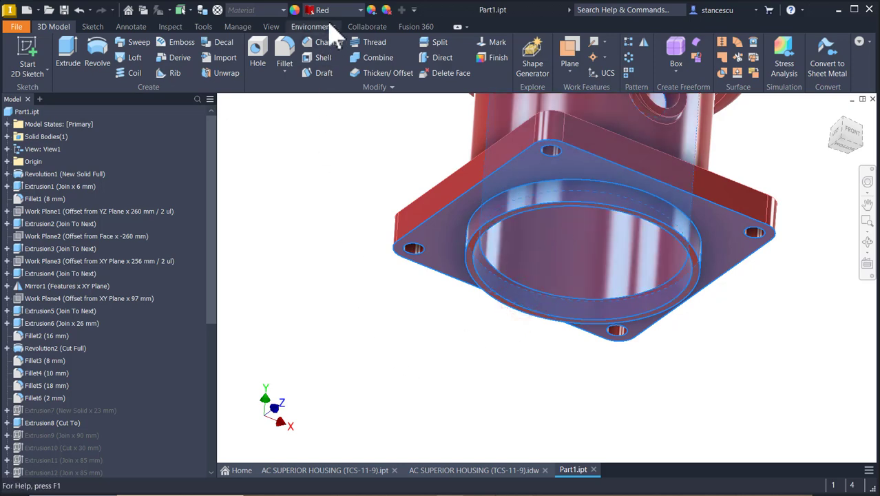
# Step: Apply the Steel - Polished appearance to the selected machined faces of the housing
pyautogui.click(352, 10)
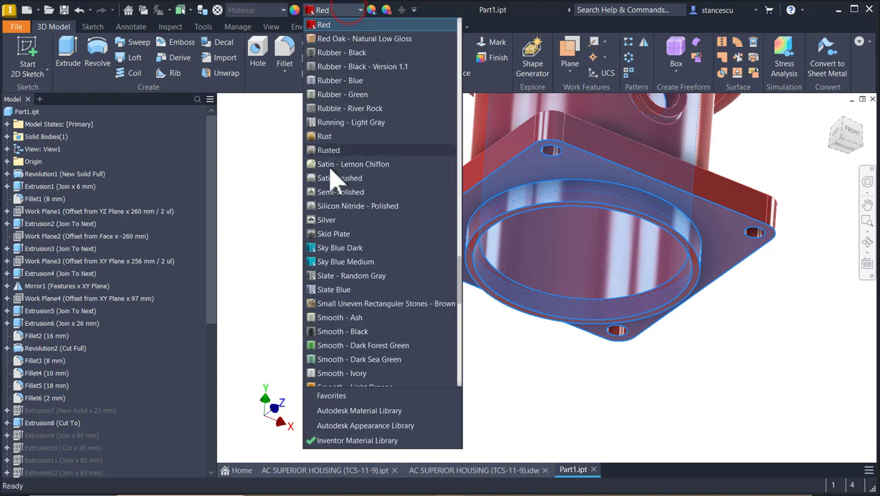
pyautogui.scroll(-5, 372, 234)
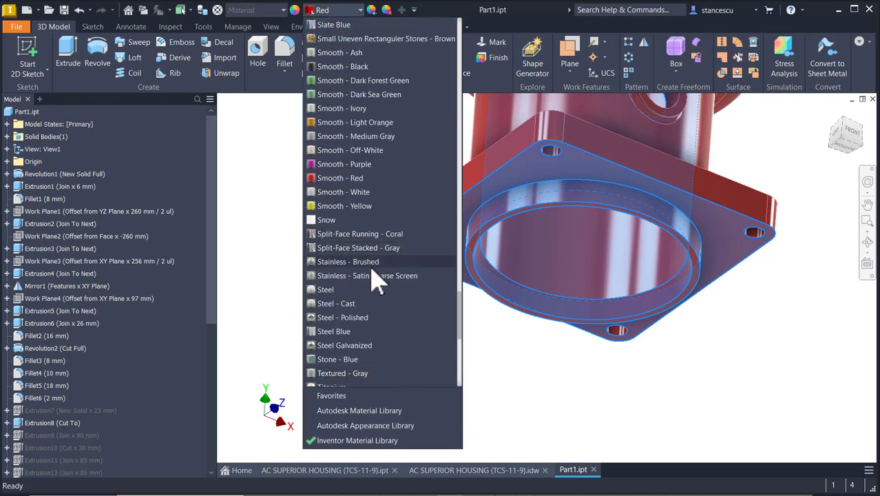
pyautogui.click(359, 331)
pyautogui.click(351, 318)
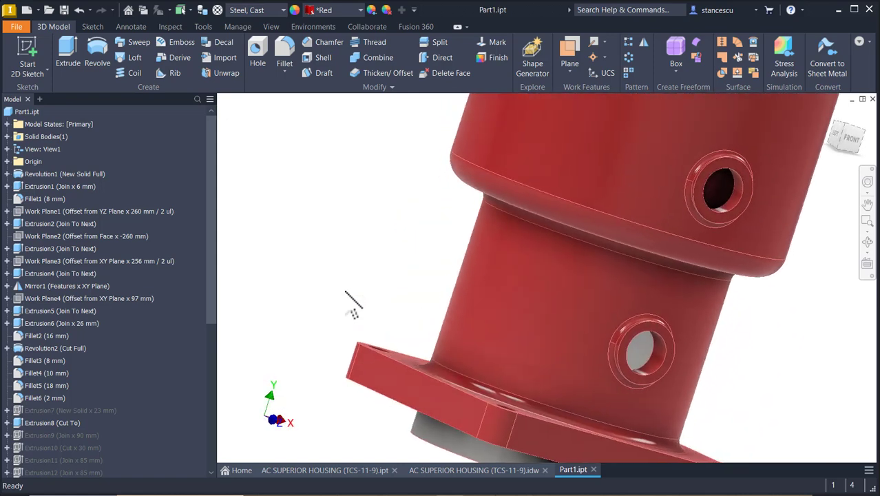
# Step: Set the visual style of the housing part to Shaded, without visible edges, in the home view
pyautogui.press('F6')
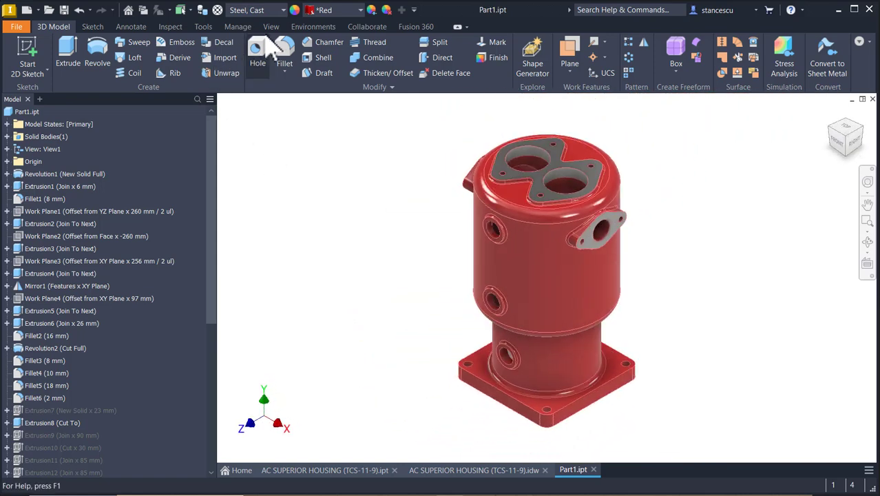
pyautogui.click(270, 27)
pyautogui.click(247, 70)
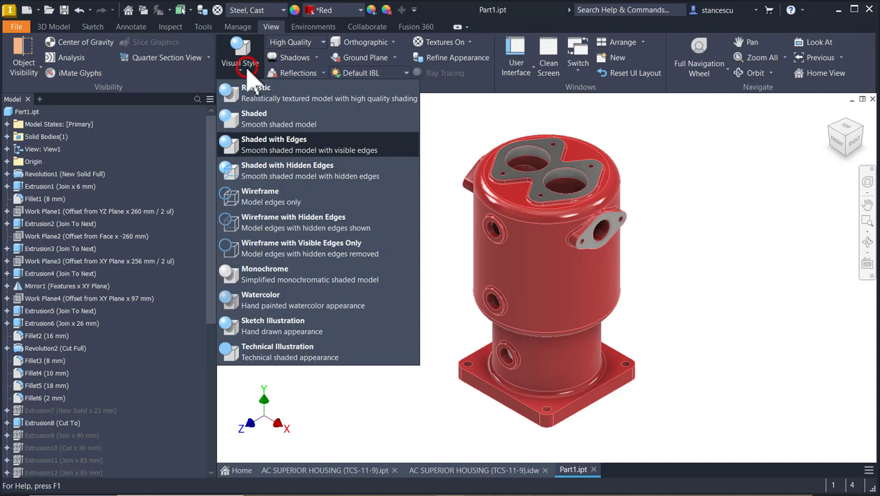
pyautogui.click(252, 117)
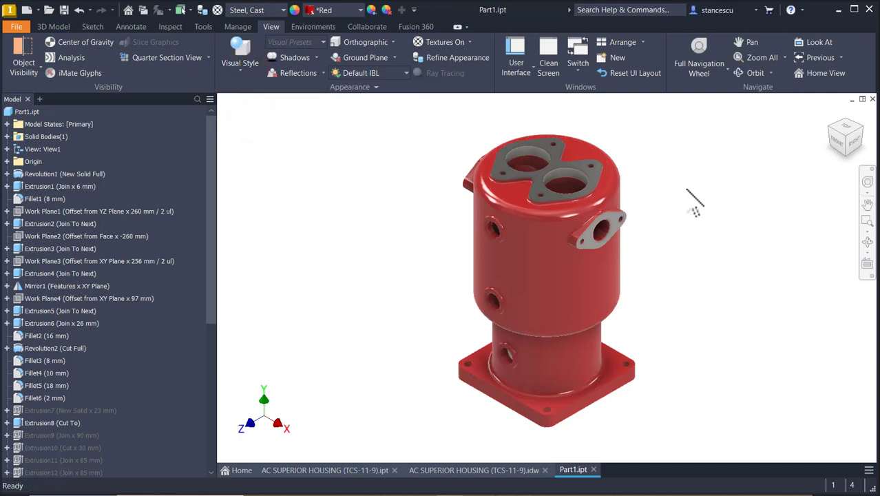
pyautogui.press('F6')
# Step: Compare the housing in Part1.ipt with the reference model AC SUPERIOR HOUSING (TCS-11-9).ipt, ending on Part1.ipt with nothing selected
pyautogui.click(329, 471)
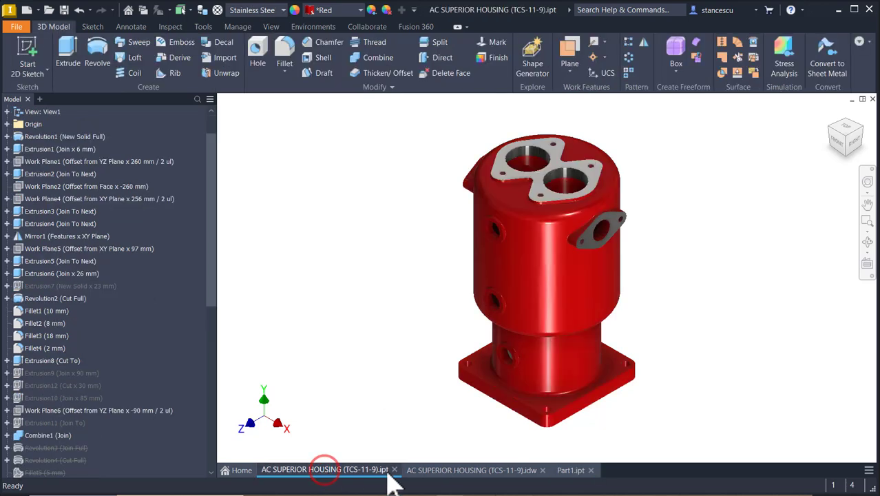
pyautogui.click(569, 470)
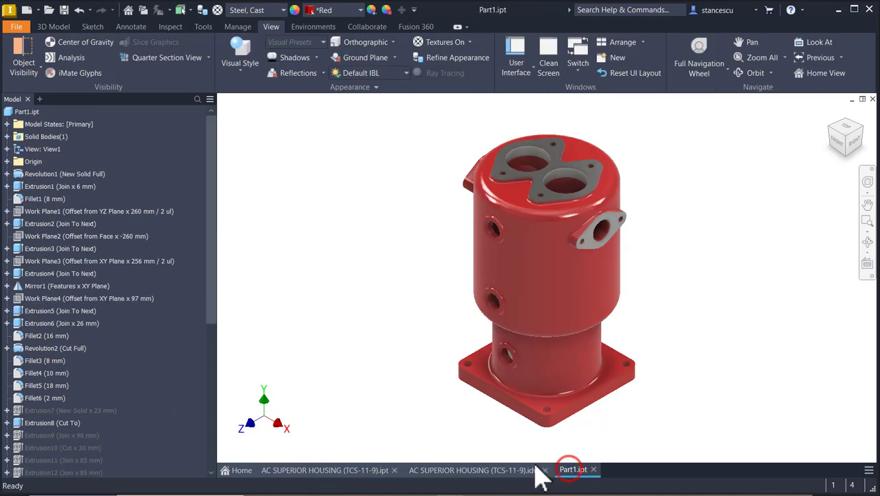
pyautogui.click(325, 469)
pyautogui.click(570, 470)
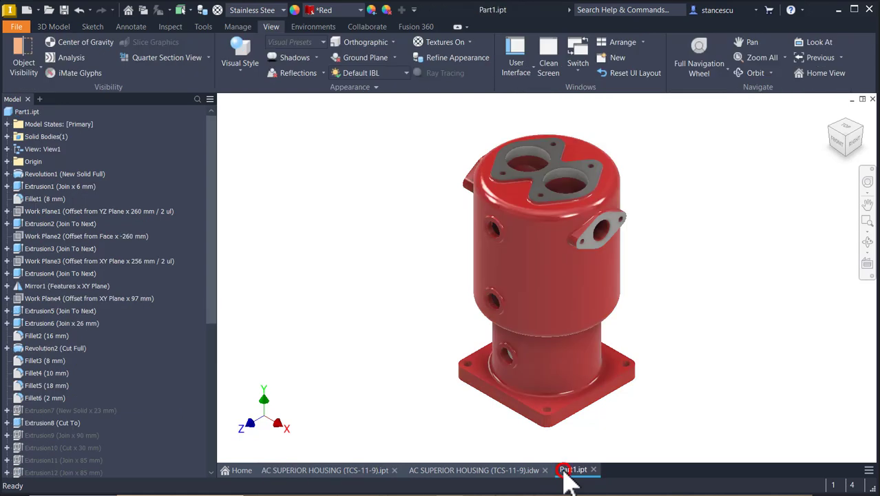
pyautogui.click(368, 255)
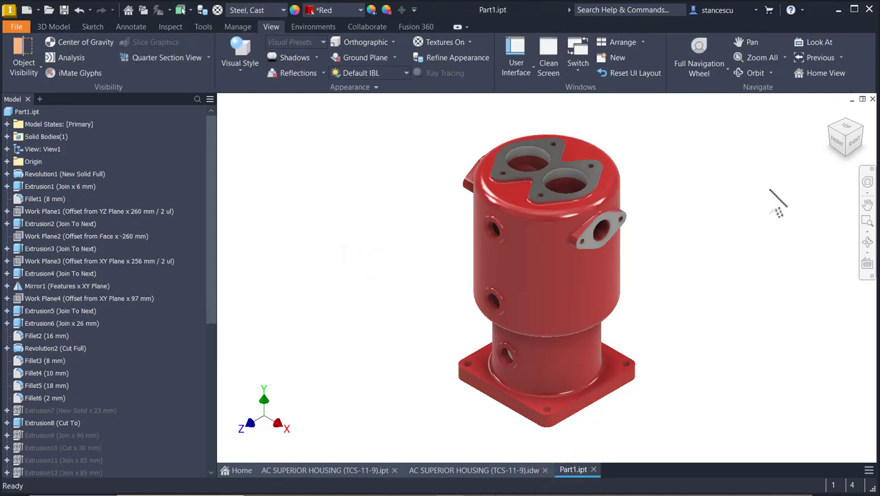